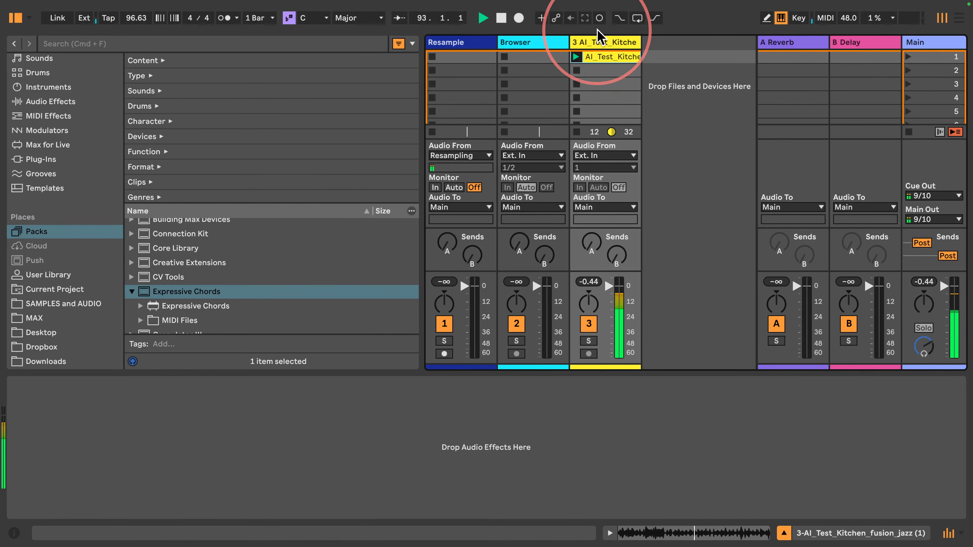
- Delete the AI_Test_Kitchen track from the session
click(601, 42)
key(Delete)
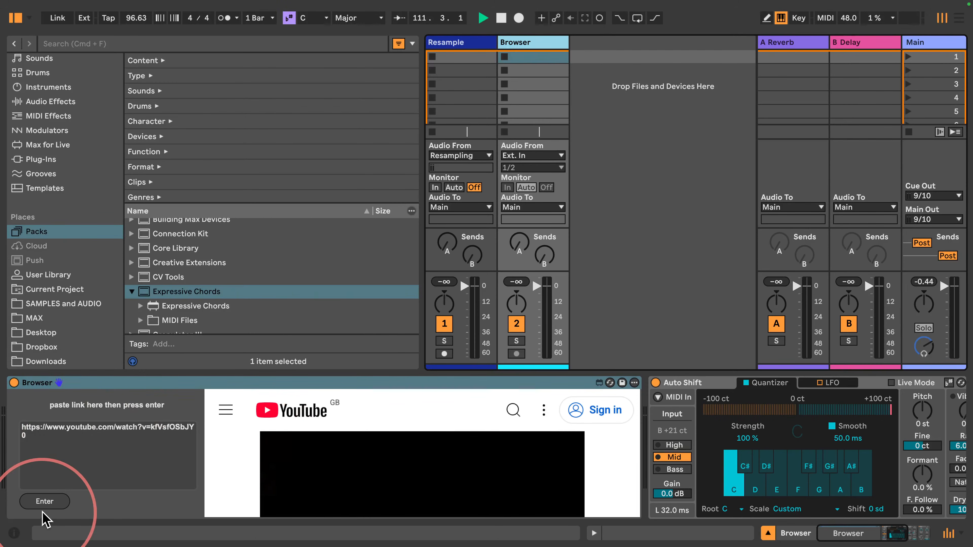
- Look over the YouTube page and the effects after it, and play the Rebecca Black "Friday" video in the Browser device
scroll(401, 422, down, 5)
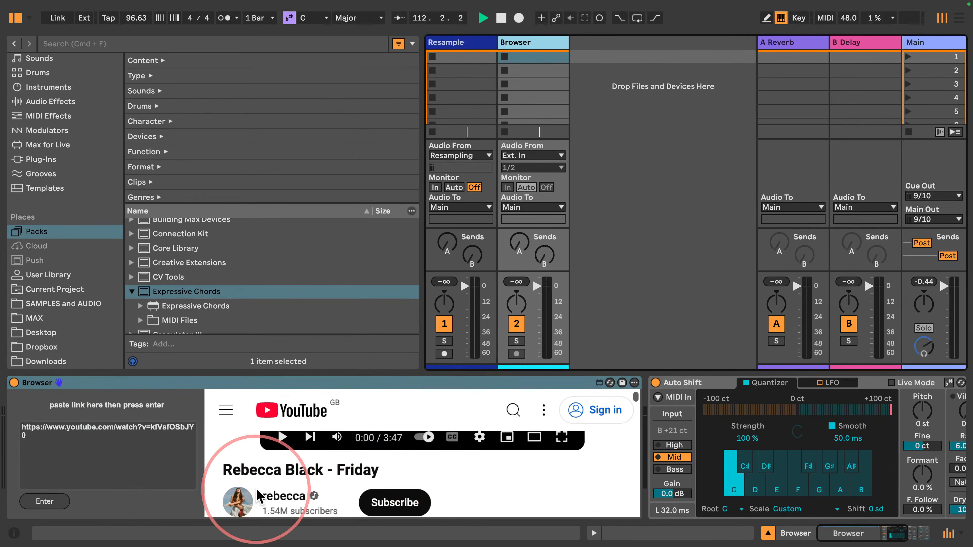
scroll(258, 496, up, 5)
click(890, 536)
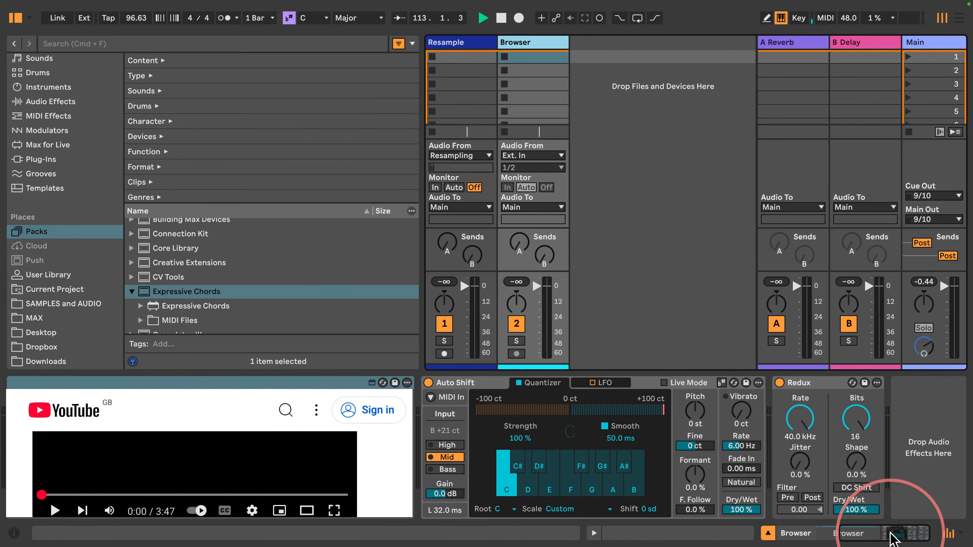
drag(891, 533, 736, 540)
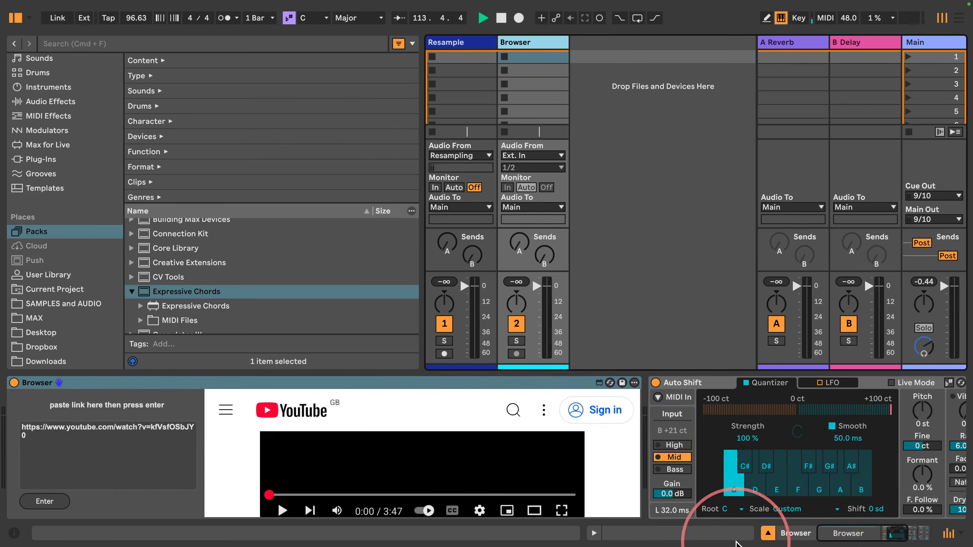
click(282, 511)
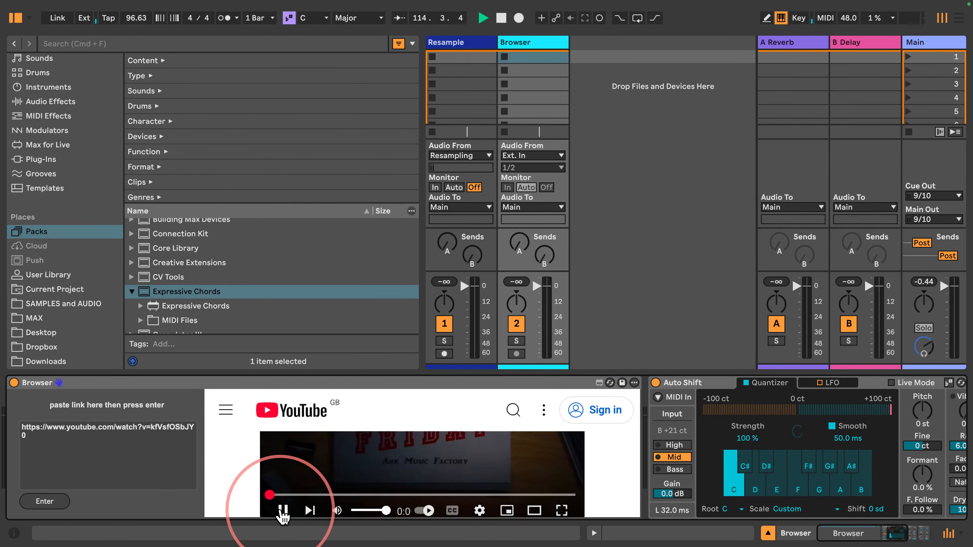
- Set the Redux effect to 15 bits and a rate of 3.78 kHz during playback, and pause the video
drag(863, 537, 895, 536)
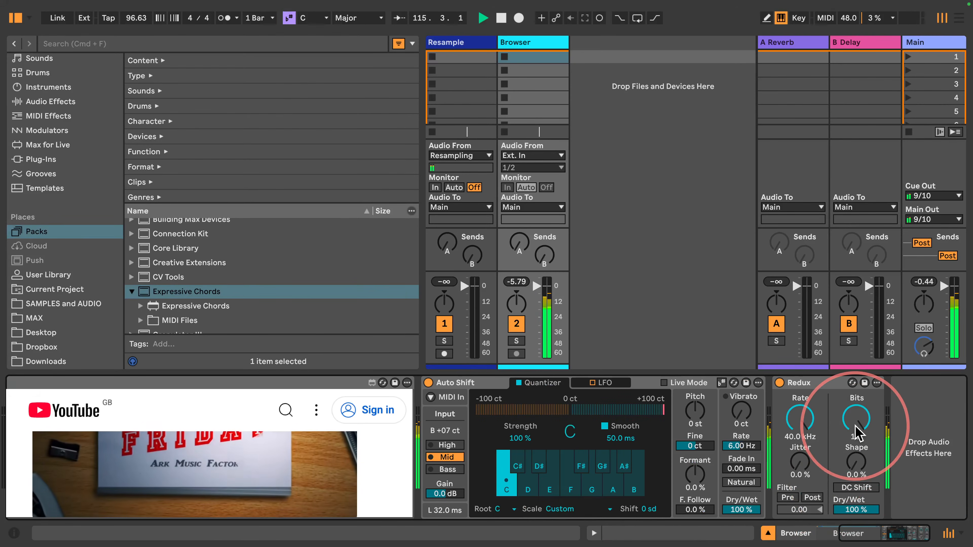
drag(856, 433, 856, 456)
drag(854, 422, 854, 401)
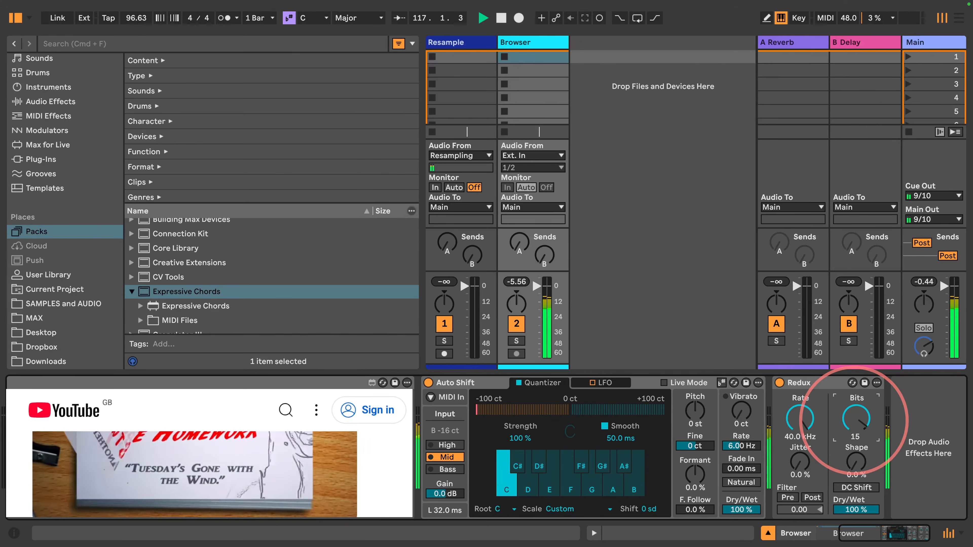
mouse_move(795, 420)
mouse_down()
mouse_move(794, 452)
mouse_move(795, 416)
mouse_up()
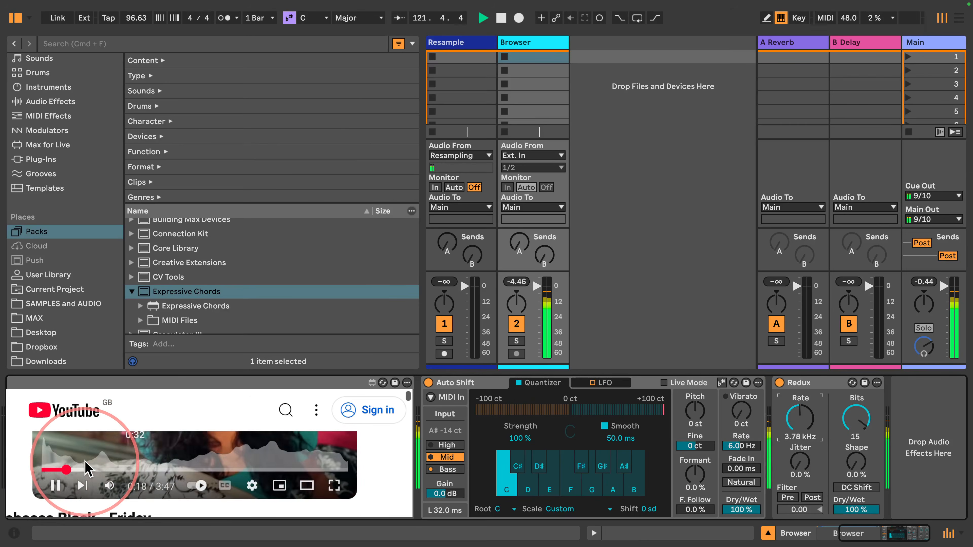
click(55, 486)
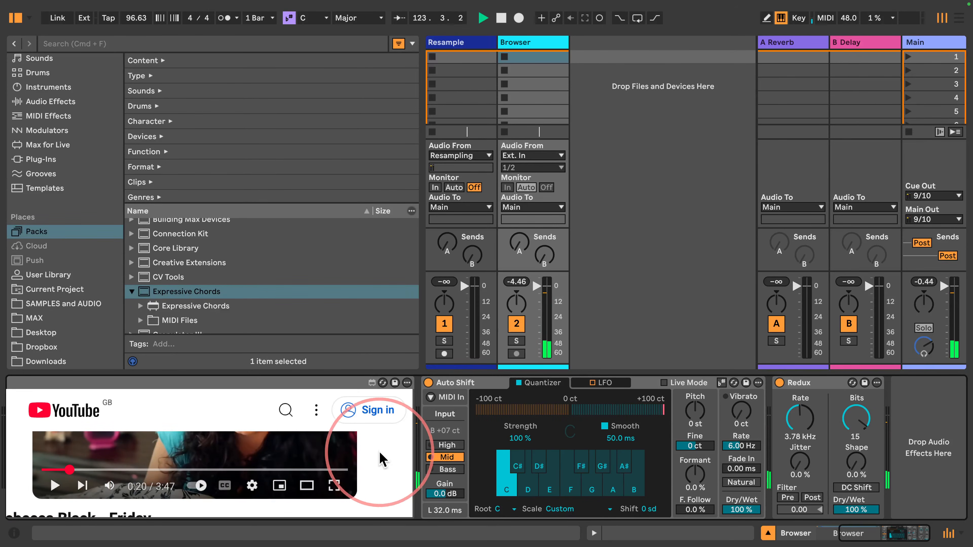
click(247, 493)
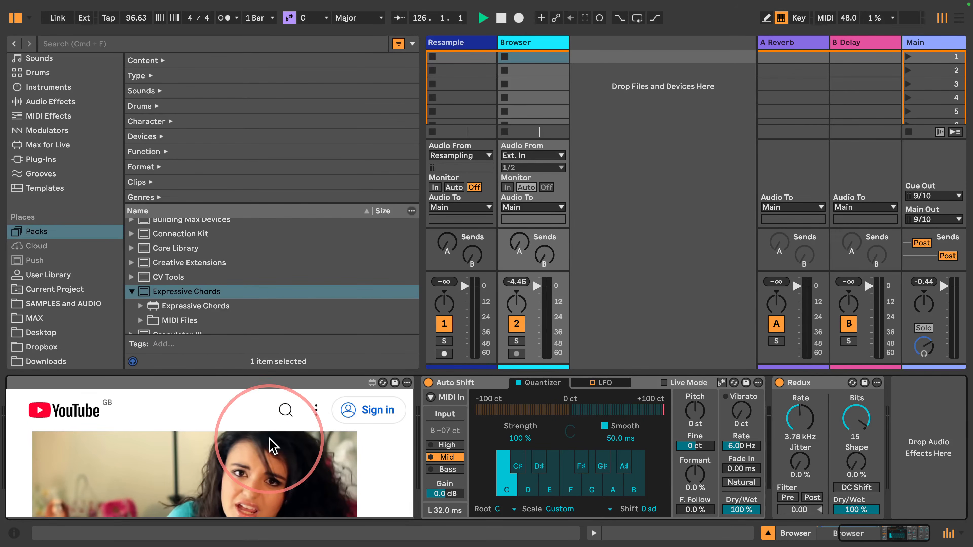
- Look through the video details, event tickets and recommended videos on the YouTube page in the Browser device
drag(892, 535, 800, 535)
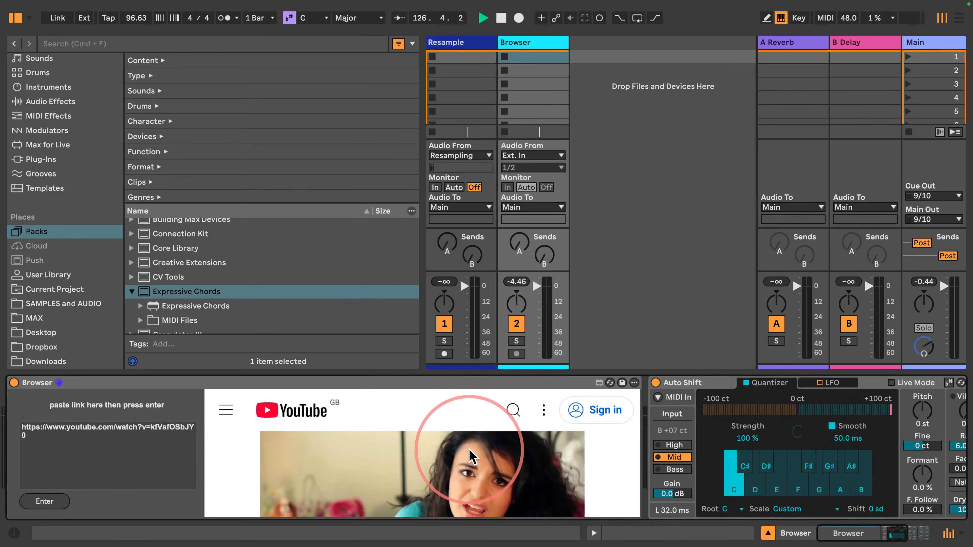
scroll(428, 449, down, 6)
scroll(427, 454, down, 5)
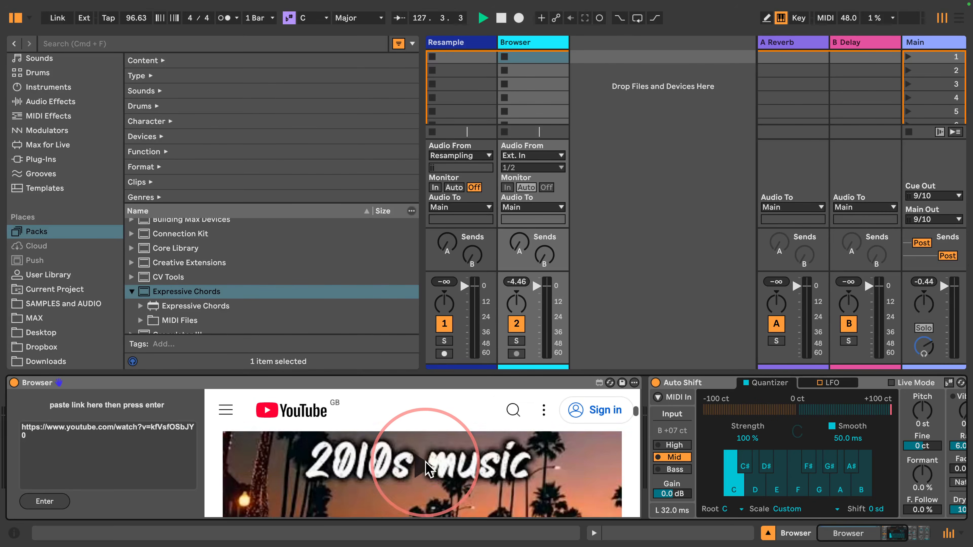
scroll(428, 469, up, 5)
scroll(428, 470, down, 3)
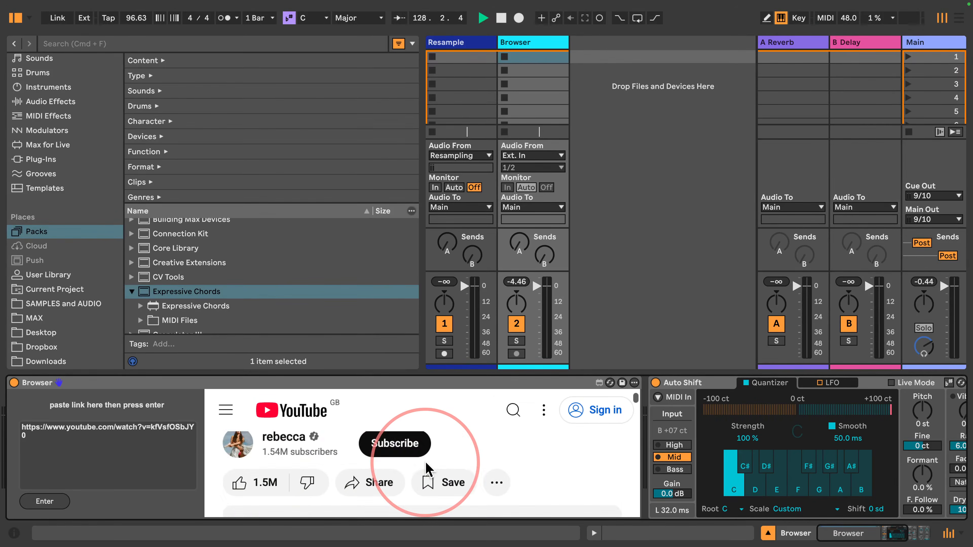
scroll(427, 469, down, 6)
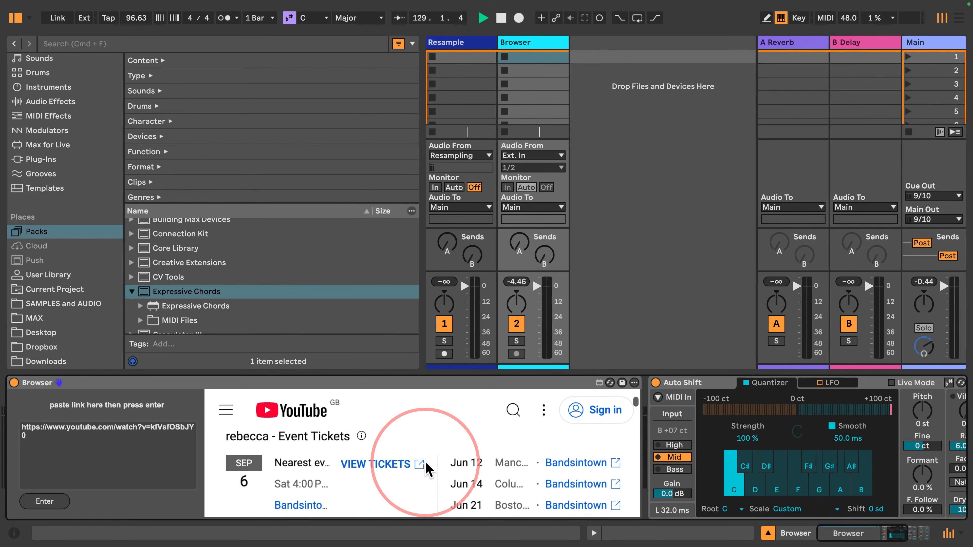
scroll(428, 468, up, 3)
scroll(426, 468, down, 5)
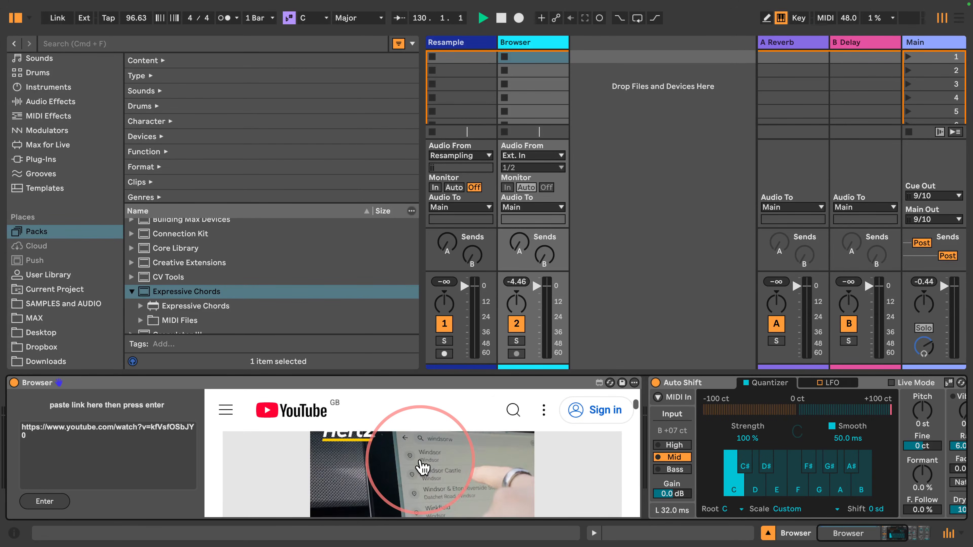
scroll(423, 467, up, 3)
scroll(422, 467, down, 5)
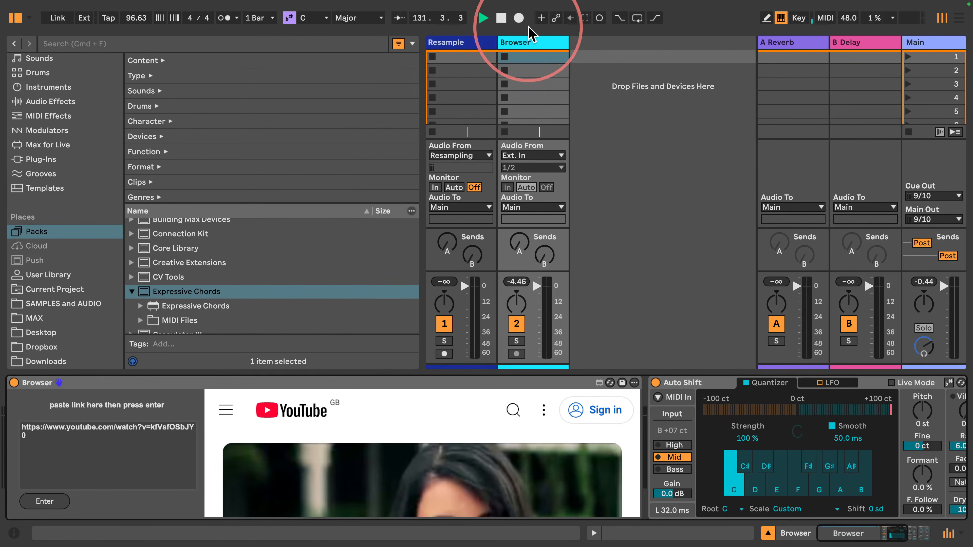
- Collapse the Browser device and narrow the Browser track to its minimum width
double_click(42, 383)
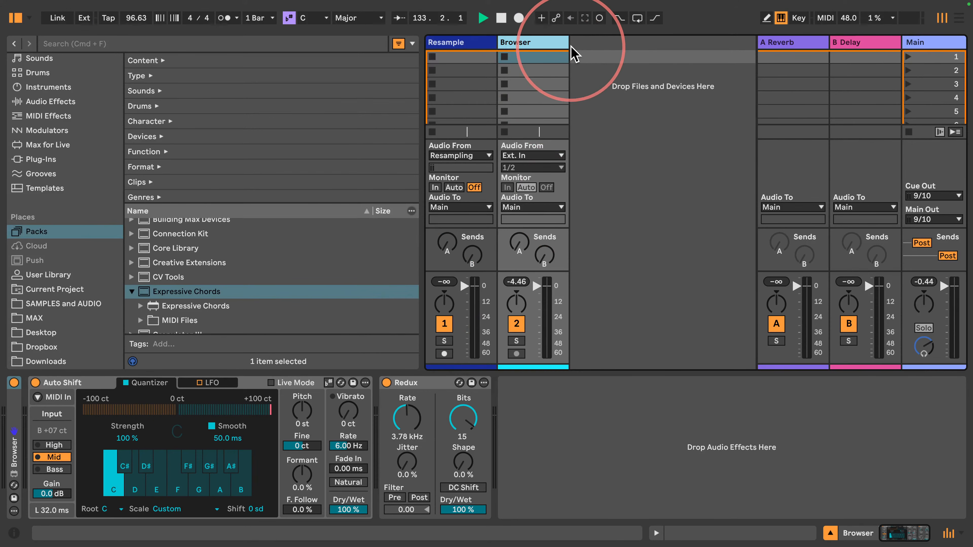
drag(568, 43, 496, 42)
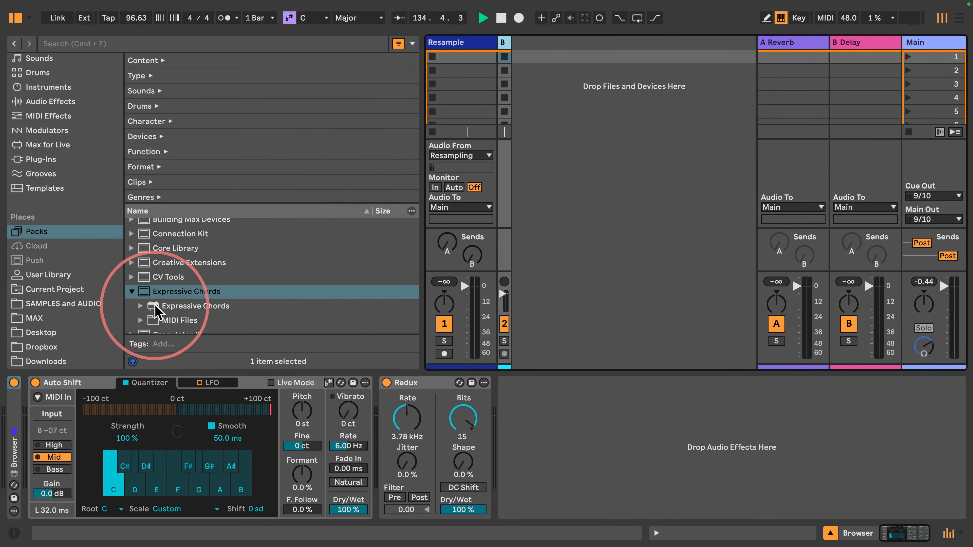
- Create a MIDI track with the Expressive Chords device and add the Electric instrument after it
drag(153, 306, 569, 102)
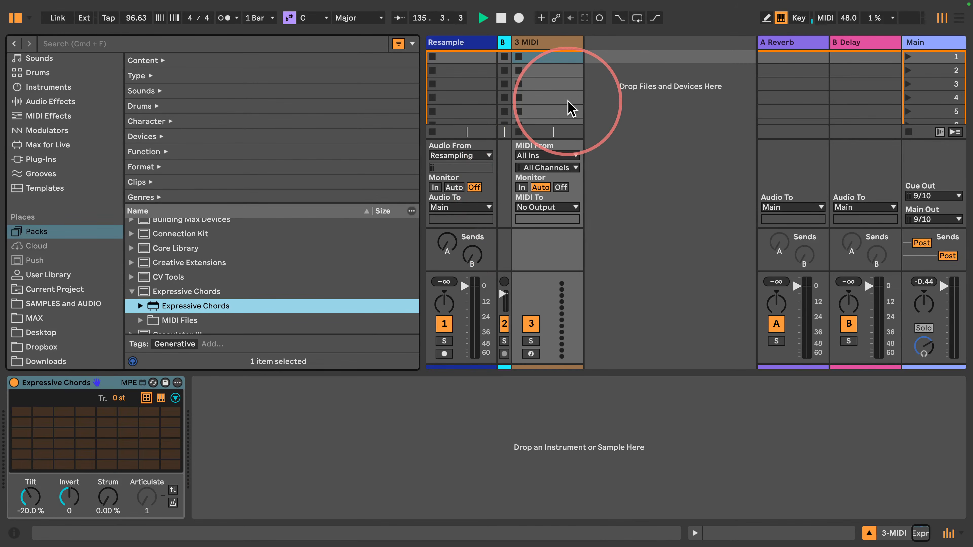
click(31, 88)
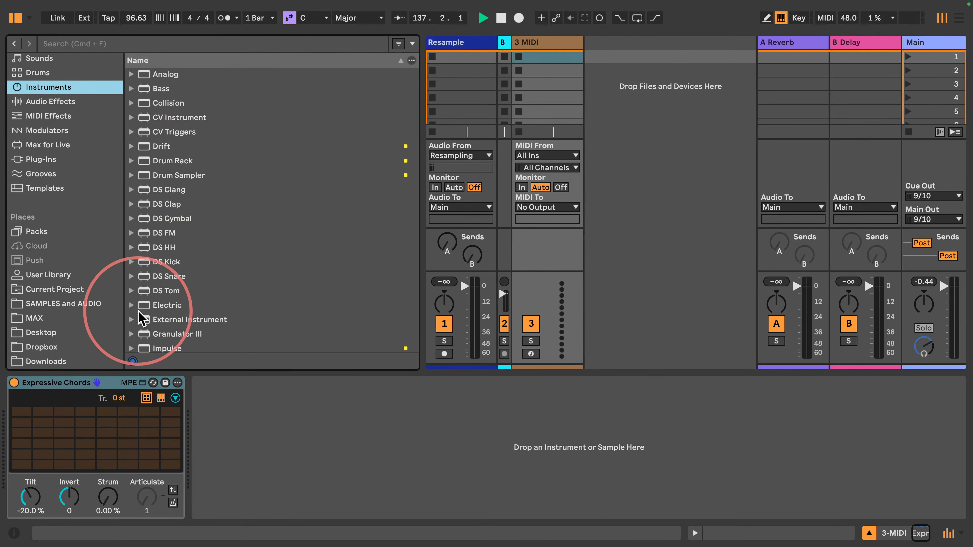
drag(157, 305, 289, 445)
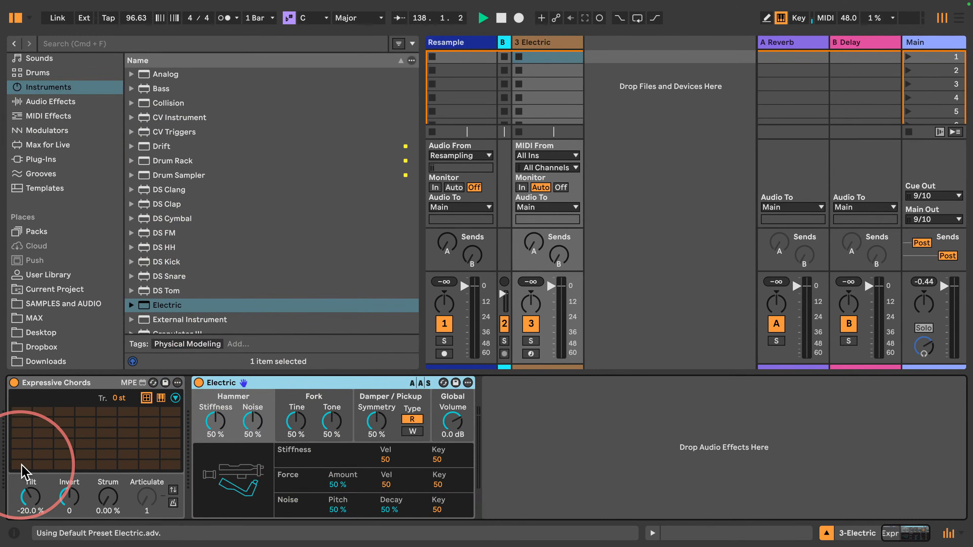
drag(23, 470, 99, 472)
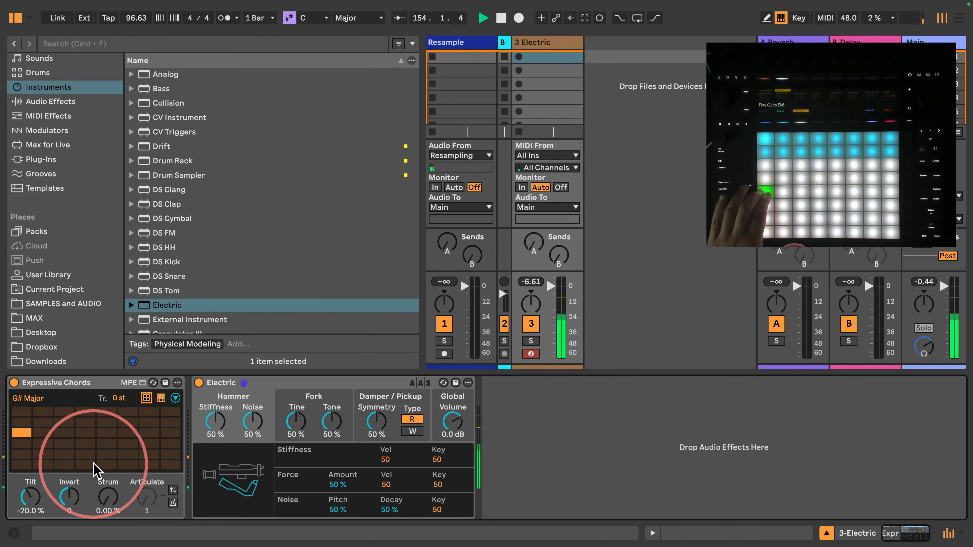
- Add the Amp audio effect after the Electric instrument and set its gain to 0.79
scroll(33, 222, up, 5)
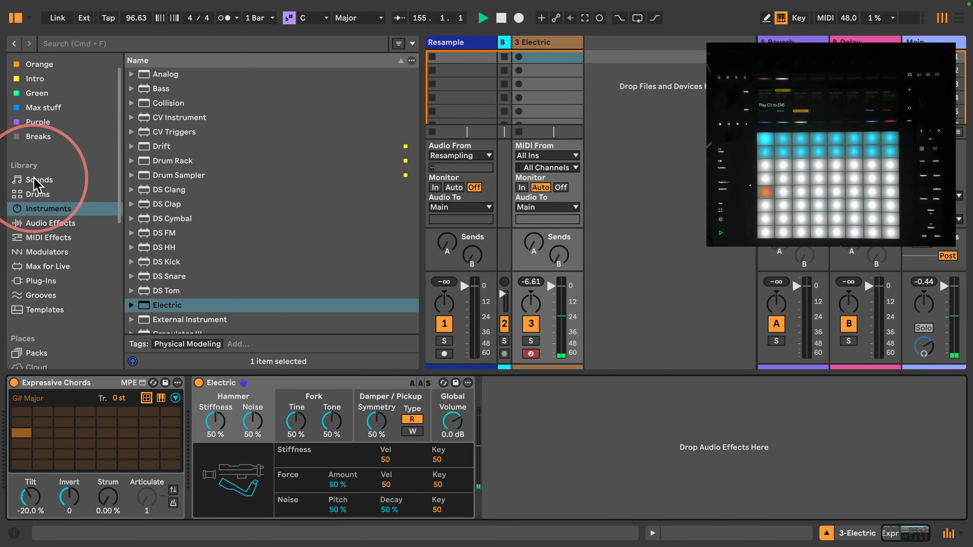
click(48, 222)
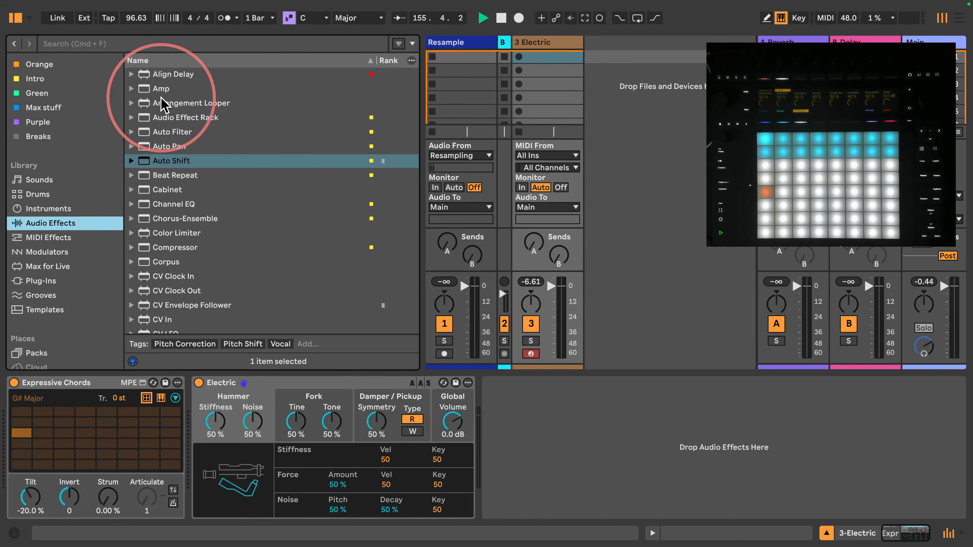
drag(161, 88, 560, 434)
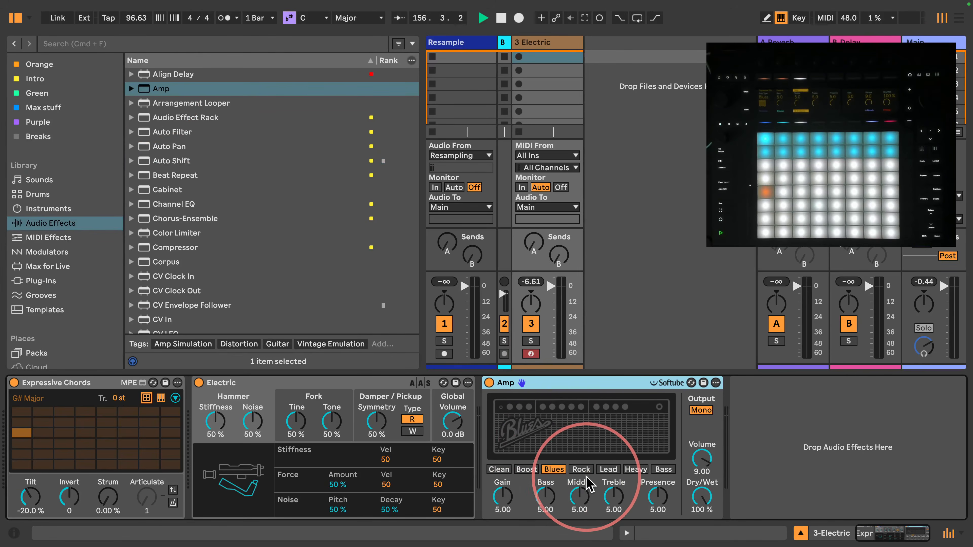
mouse_move(502, 497)
mouse_down()
mouse_move(503, 506)
mouse_move(502, 495)
mouse_up()
- Add the Echo effect after the Amp with dry/wet at 34%, and switch the Amp's output to Dual
scroll(184, 227, down, 10)
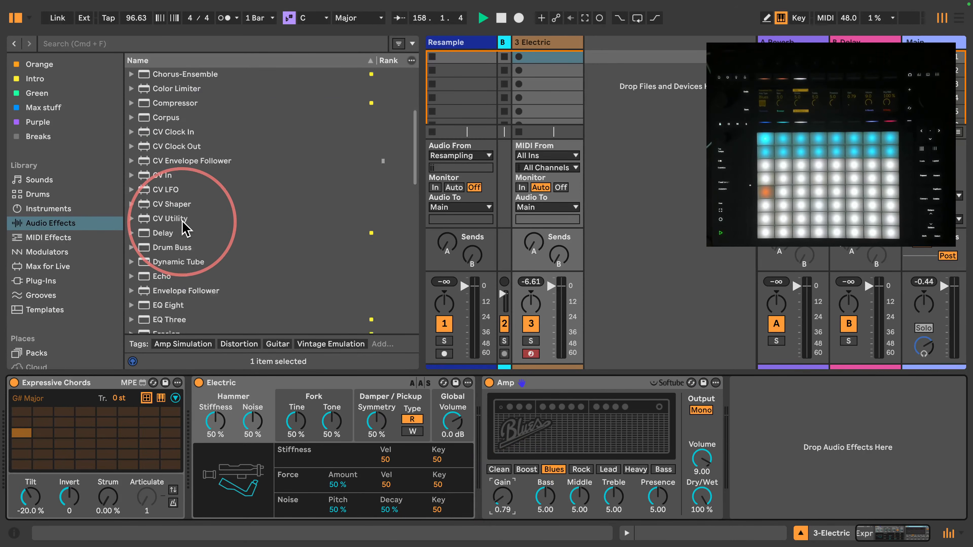
scroll(183, 227, down, 2)
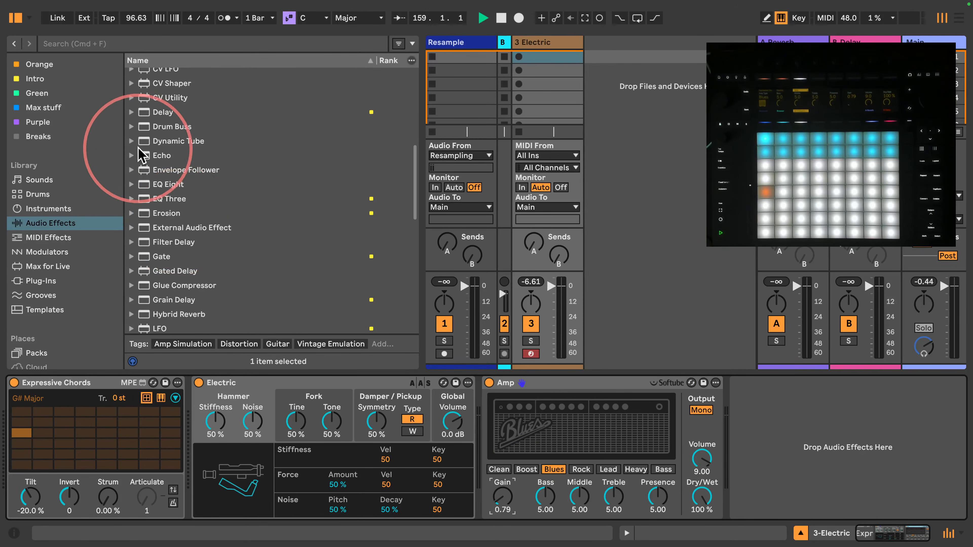
drag(150, 155, 751, 452)
click(542, 410)
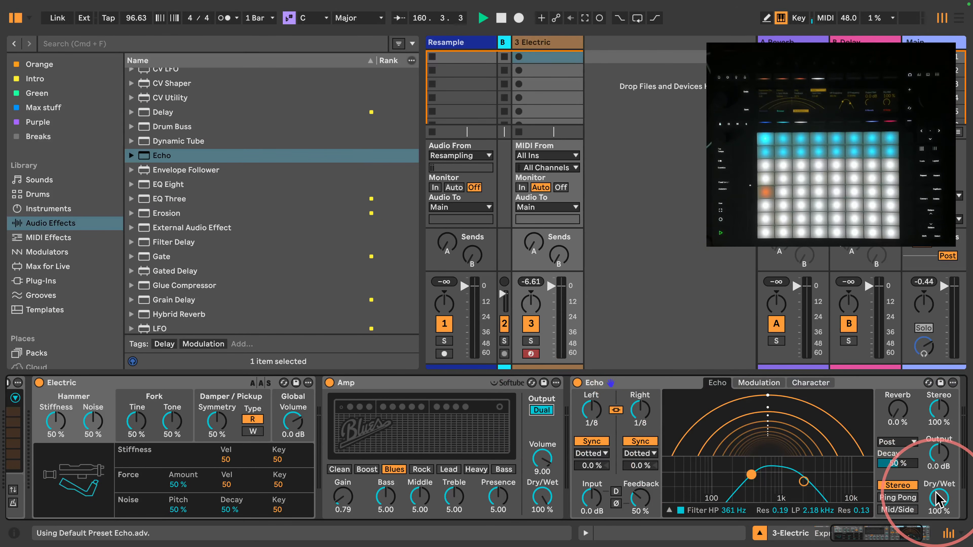
mouse_move(939, 498)
mouse_down()
mouse_move(939, 513)
mouse_move(939, 498)
mouse_up()
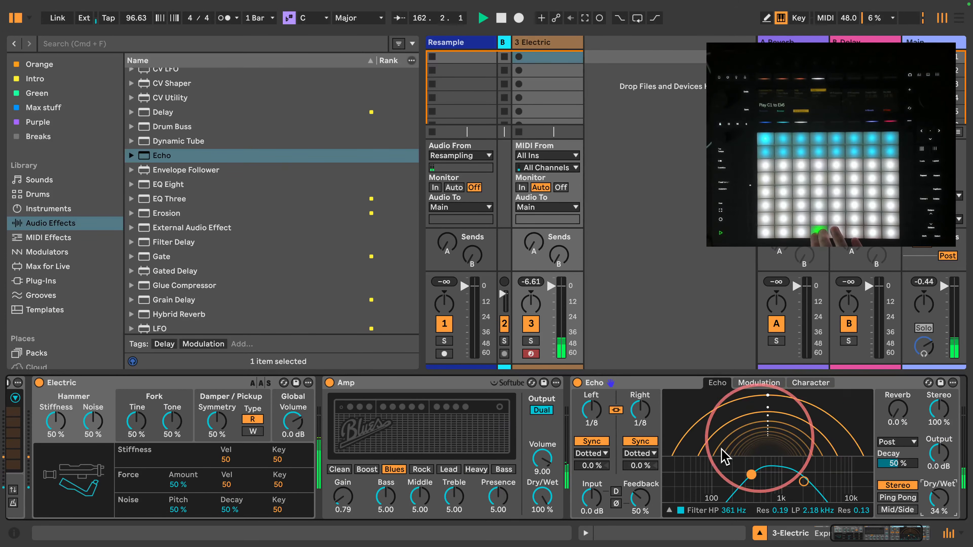
- Set the Amp to the Rock model with a gain of 1.51, and raise the Echo's reverb to 67%
drag(343, 497, 341, 518)
click(422, 469)
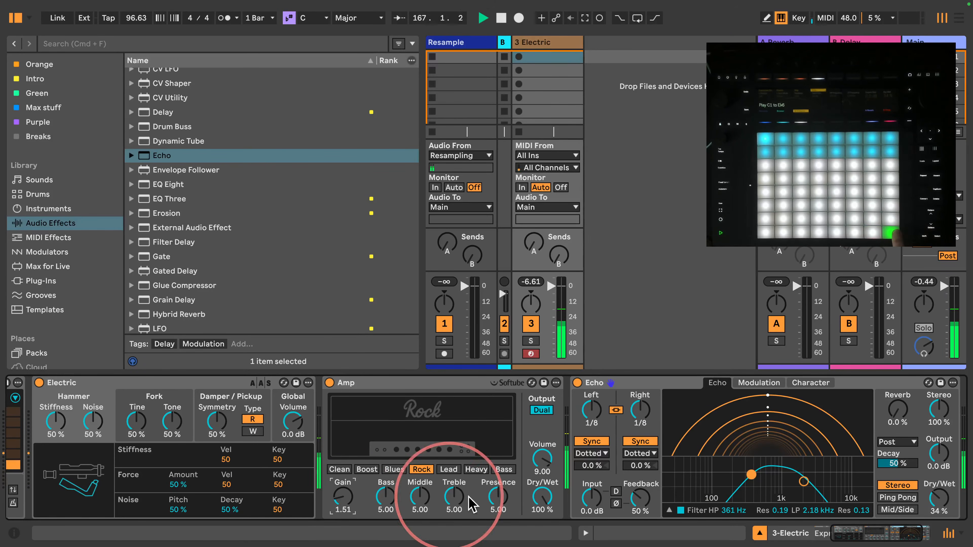
drag(852, 538, 900, 540)
drag(823, 409, 823, 383)
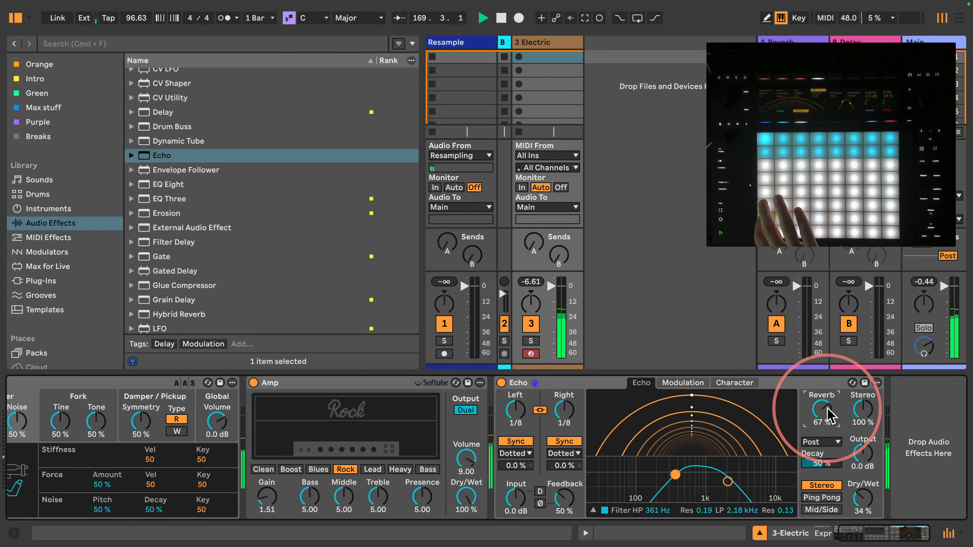
- Switch the Expressive Chords display to the keyboard view and show the Info View
drag(882, 537, 832, 534)
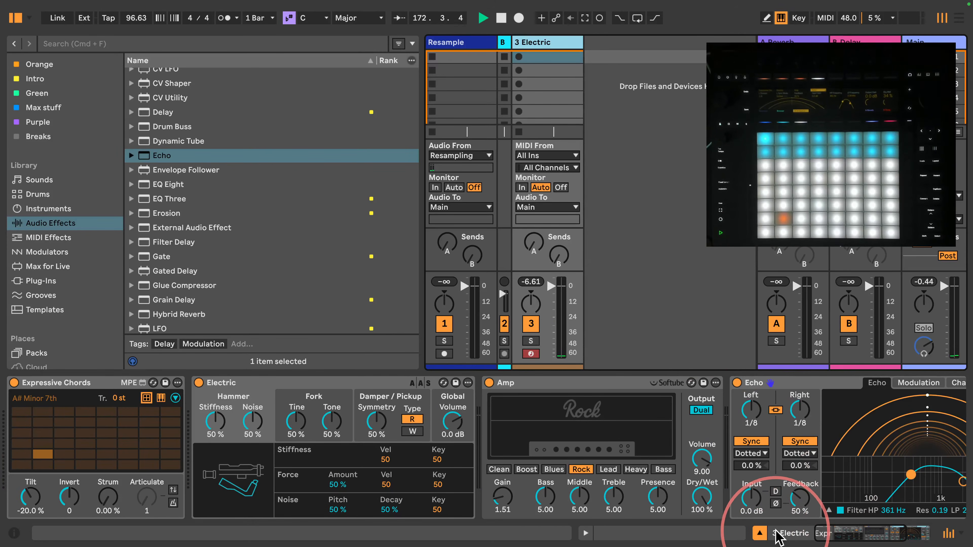
click(108, 385)
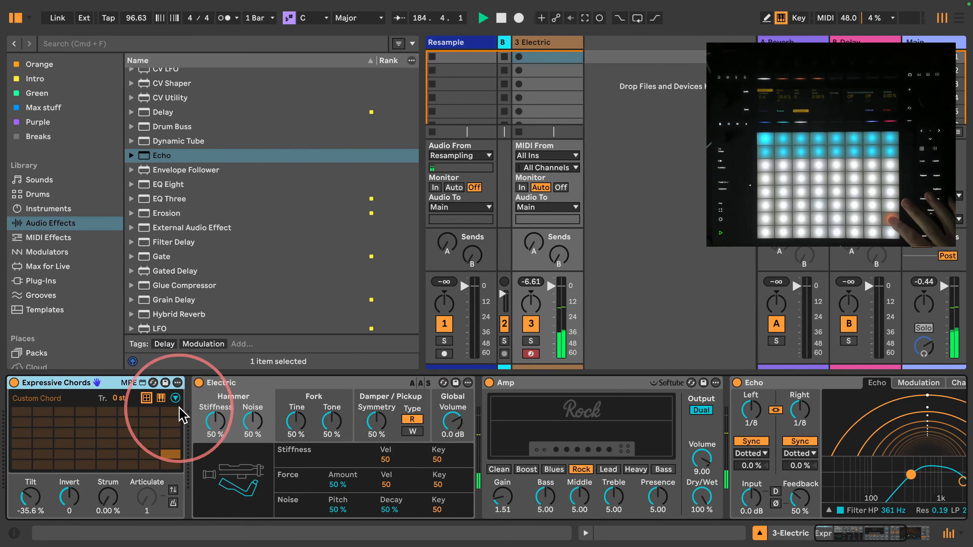
click(161, 398)
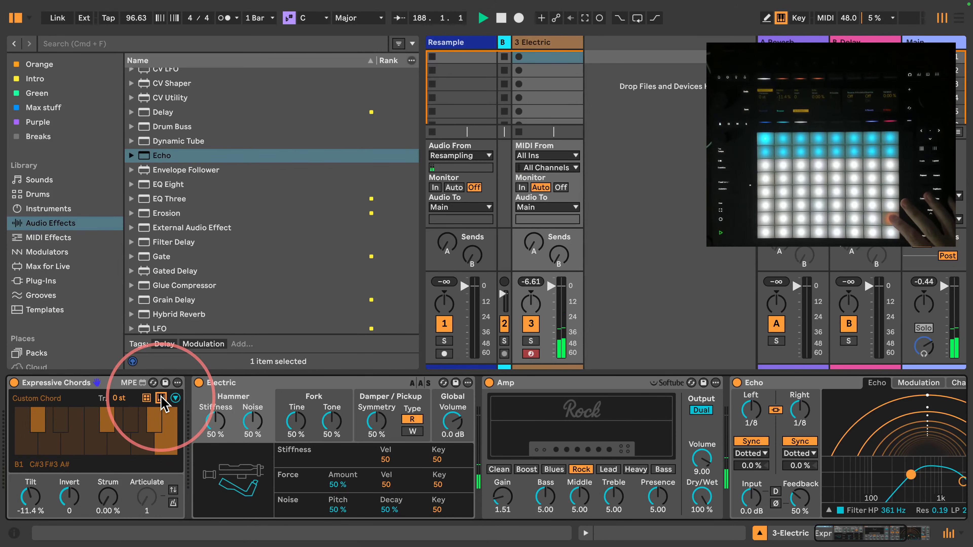
click(13, 533)
click(211, 494)
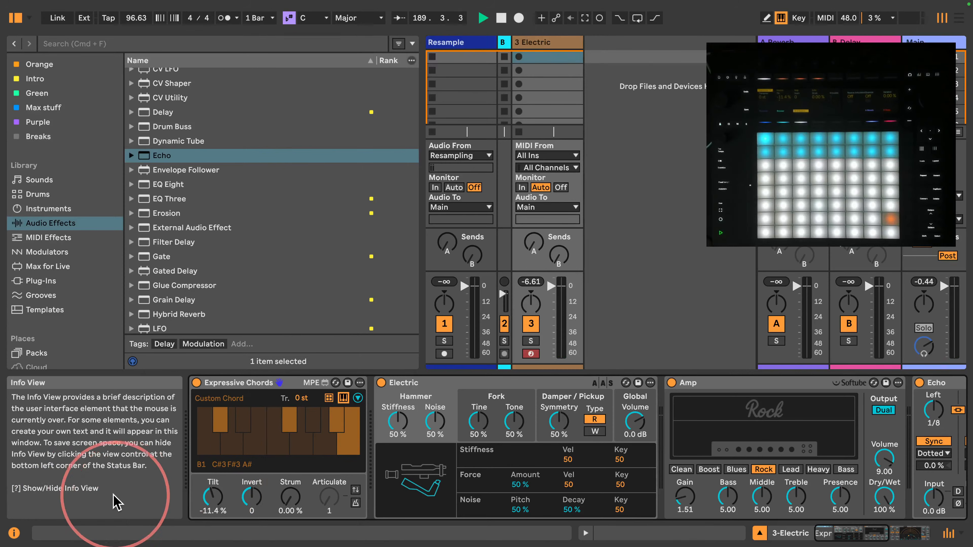
- Hide the Info View and turn off the Echo device on the Electric track
click(13, 533)
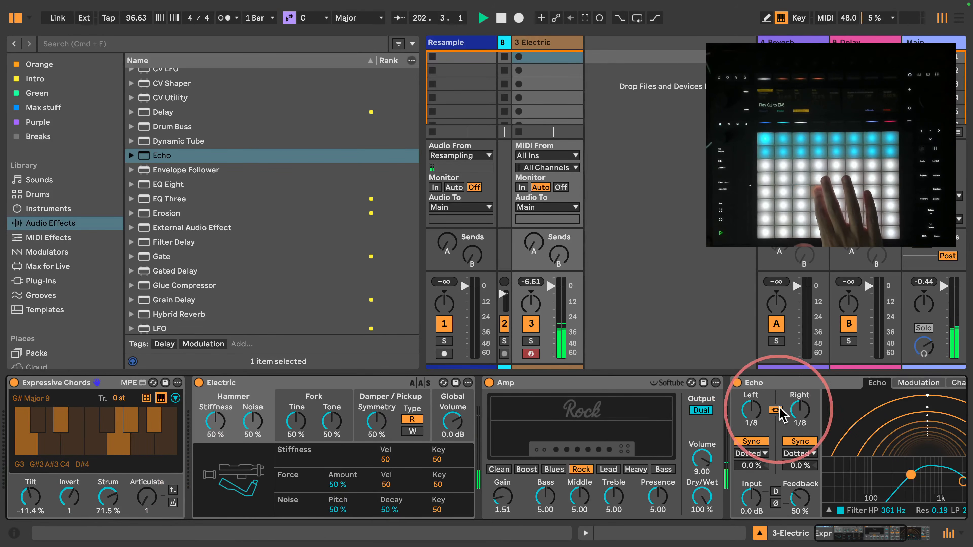
click(759, 385)
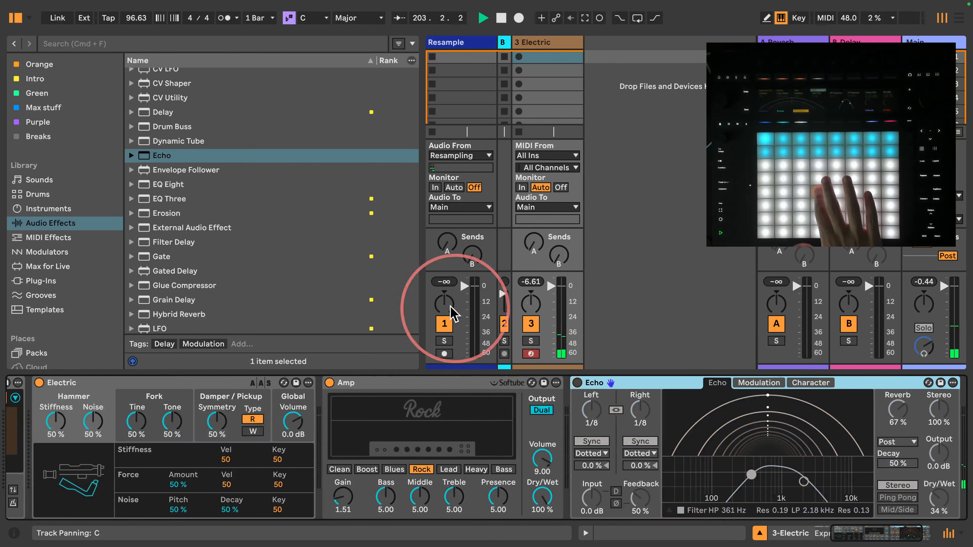
- Arm the Resample track, start recording into its first clip slot, and re-arm the Electric track for playing chords
click(445, 353)
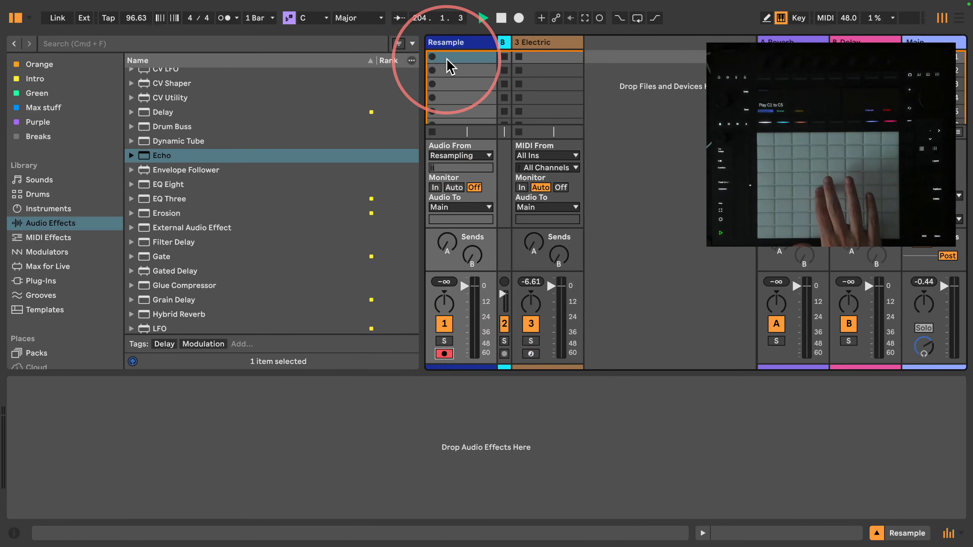
click(432, 57)
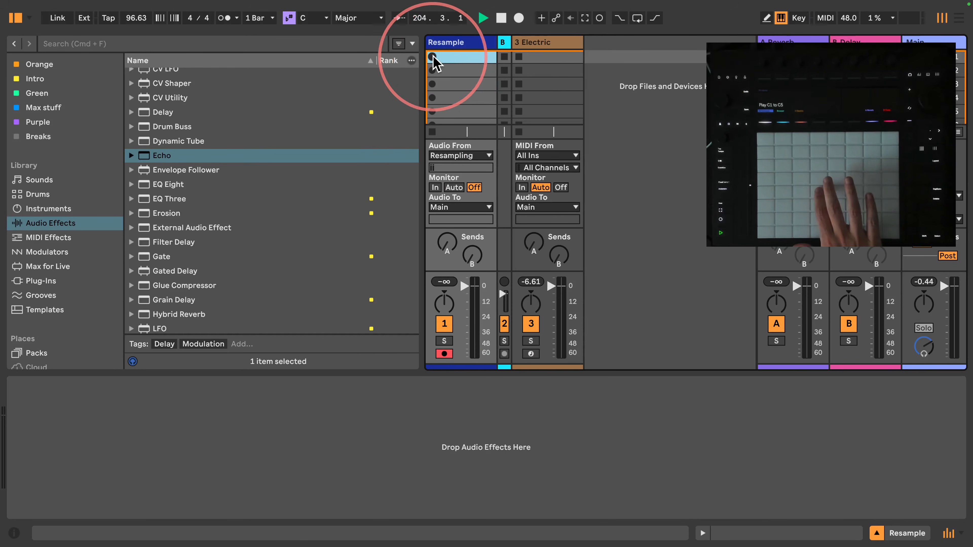
click(531, 44)
click(530, 354)
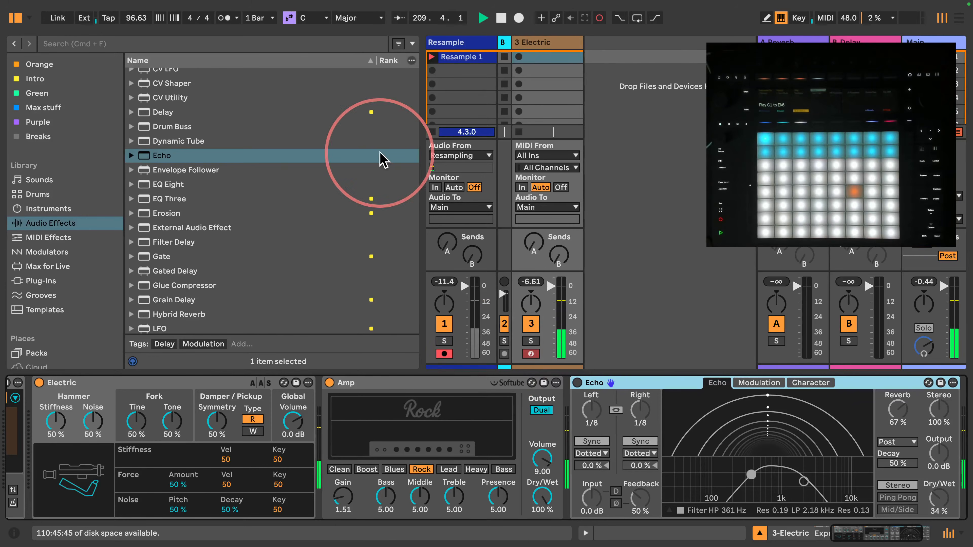
- Delete the recorded take from the Resample track's first slot
click(467, 54)
key(Delete)
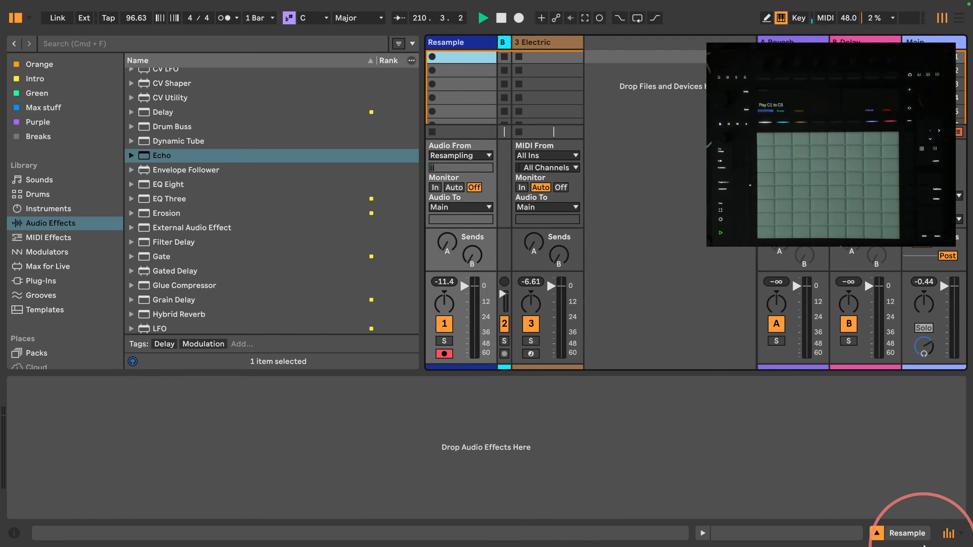
- On the Electric track, set the Expressive Chords Strum to 38.4% and the Amp's Treble to 1.75
click(525, 41)
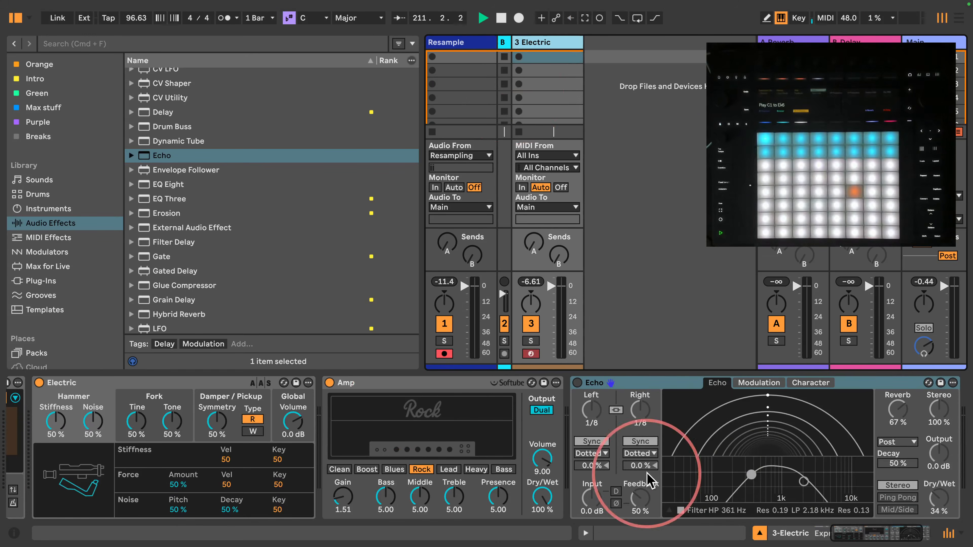
drag(876, 533, 818, 534)
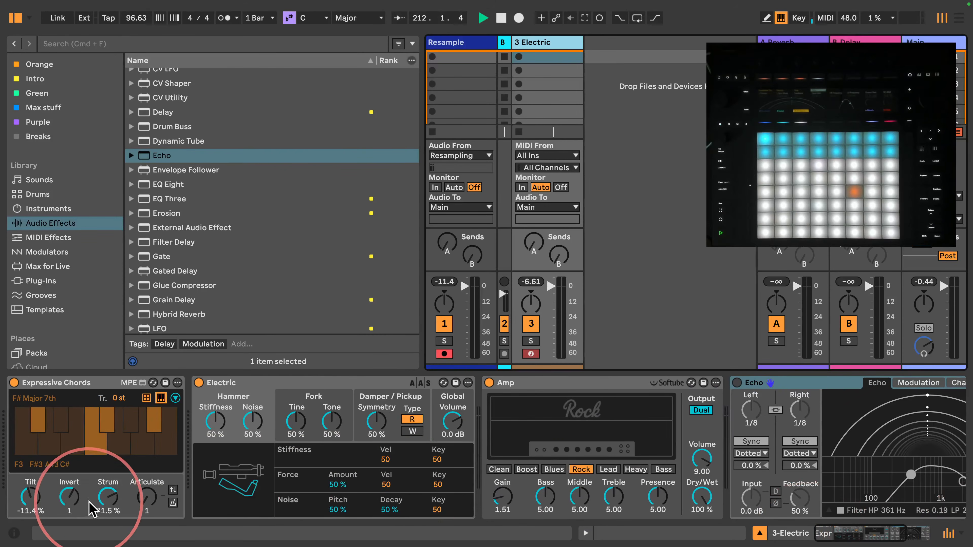
mouse_move(104, 493)
mouse_down()
mouse_move(105, 516)
mouse_move(99, 506)
mouse_up()
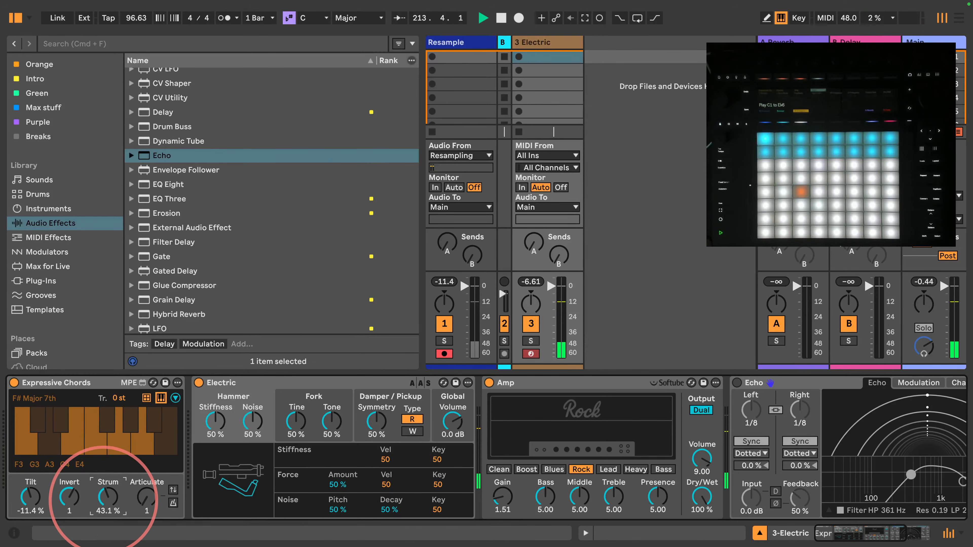
drag(106, 500, 106, 507)
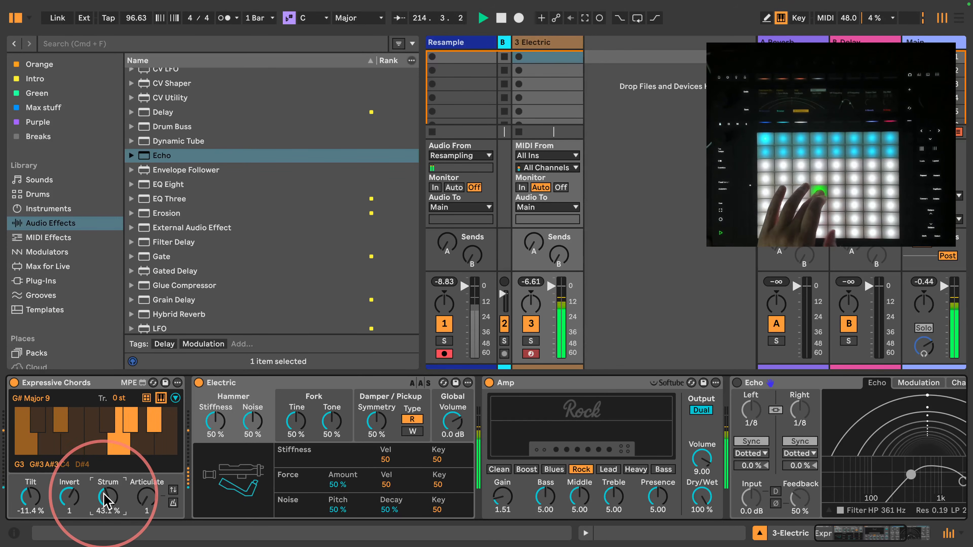
drag(106, 500, 107, 503)
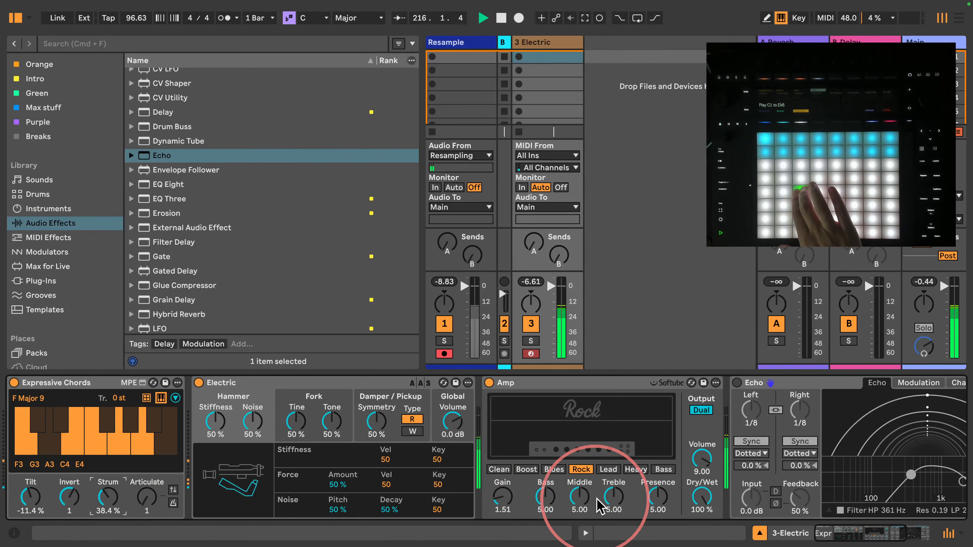
drag(613, 497, 613, 508)
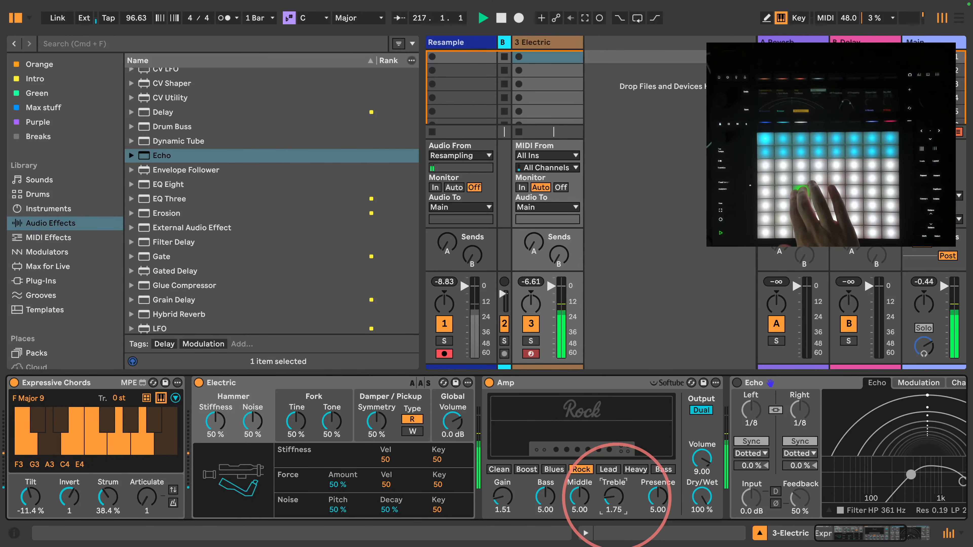
- Record a take of the Electric track's chords into the Resample track's first slot, and stop the clip
click(432, 57)
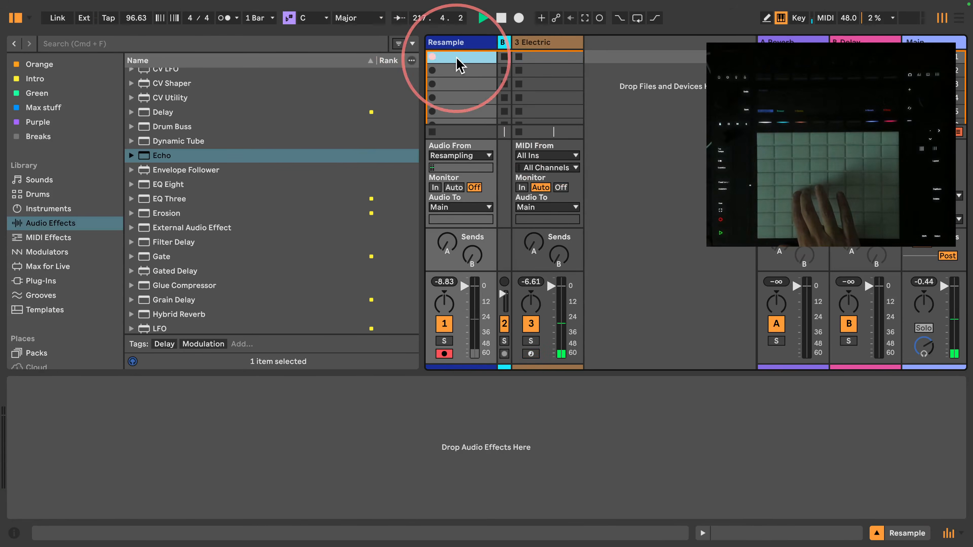
click(523, 47)
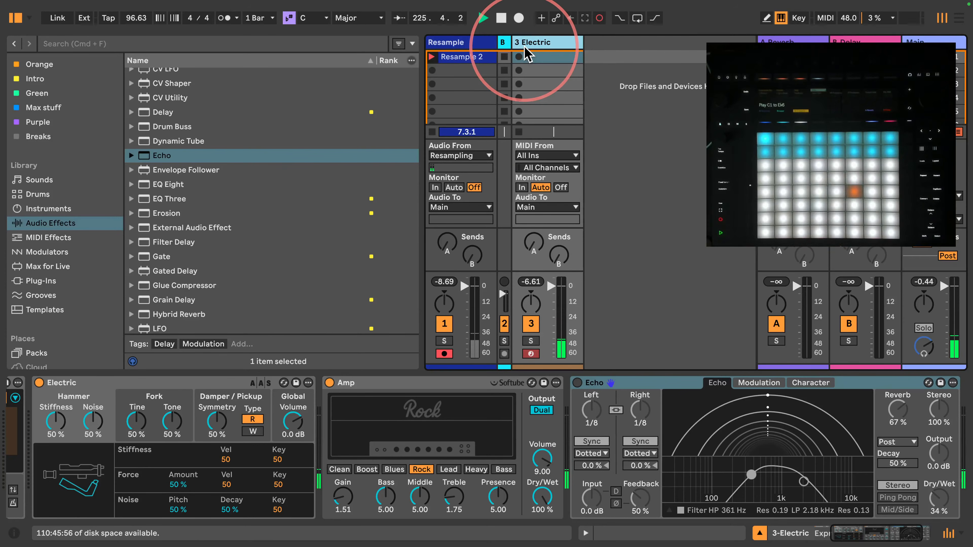
click(433, 132)
- Crop the Resample 2 clip's sample to the four chords between 4.1.1 and 9.1.1, and shrink the clip view
click(459, 57)
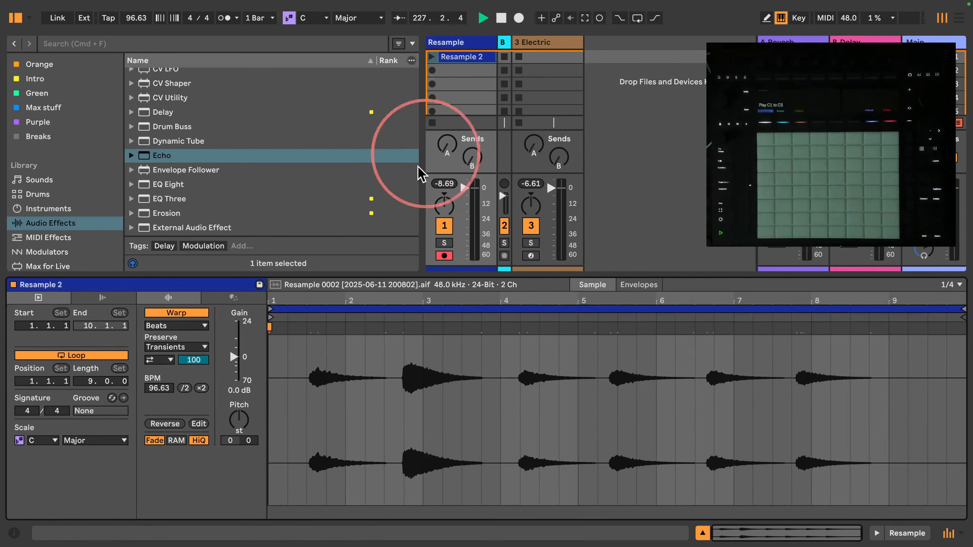
drag(506, 365, 901, 401)
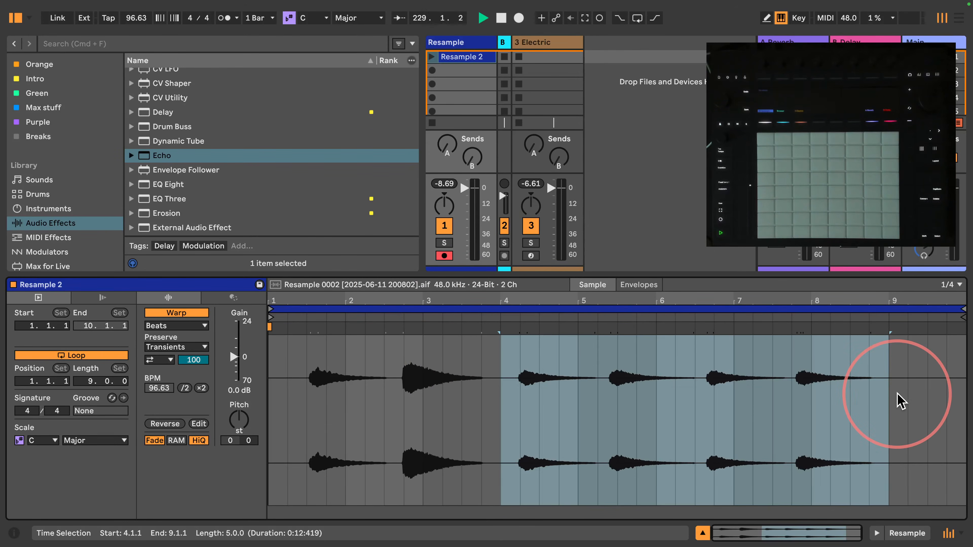
key(super+l)
right_click(718, 364)
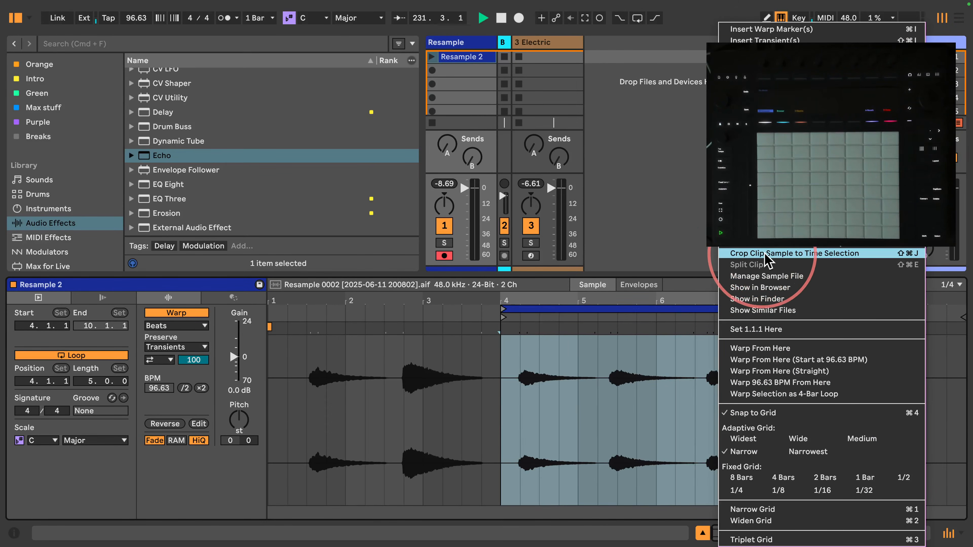
click(790, 253)
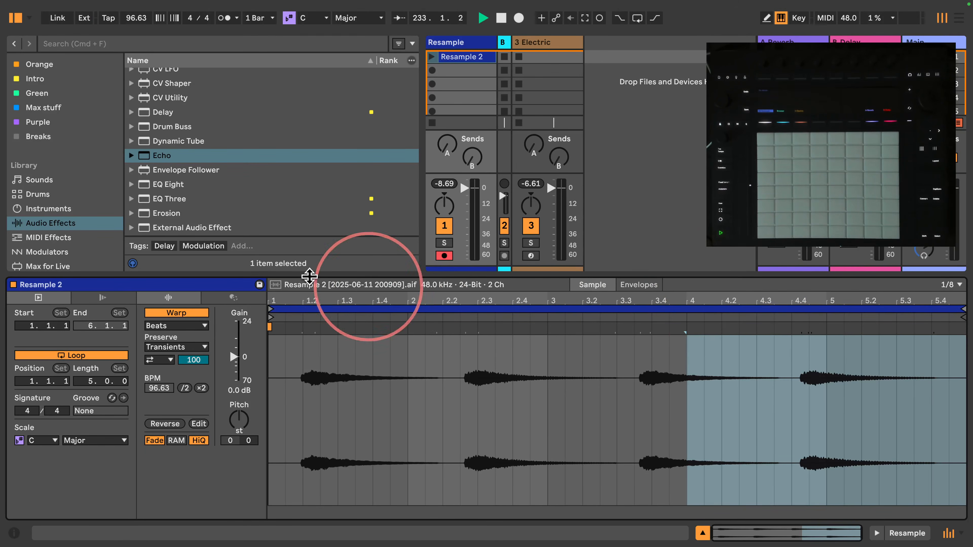
drag(295, 273, 289, 358)
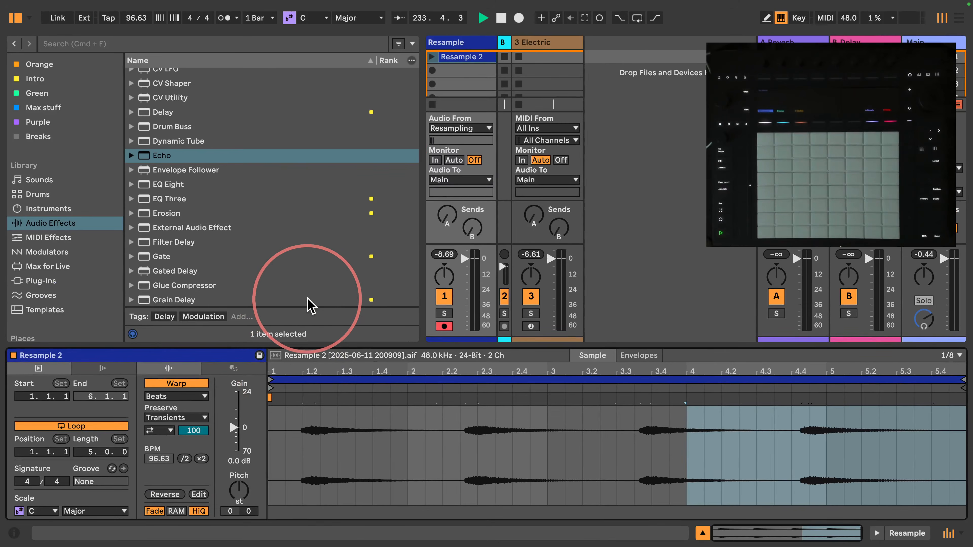
- Add a Drum Rack instrument on a new MIDI track after the Electric track
click(48, 208)
scroll(256, 213, down, 3)
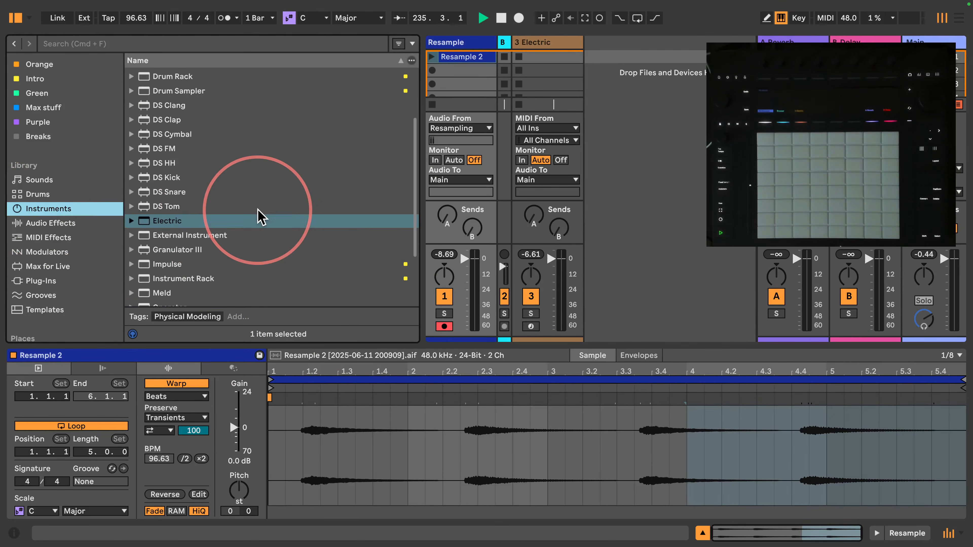
scroll(257, 213, up, 3)
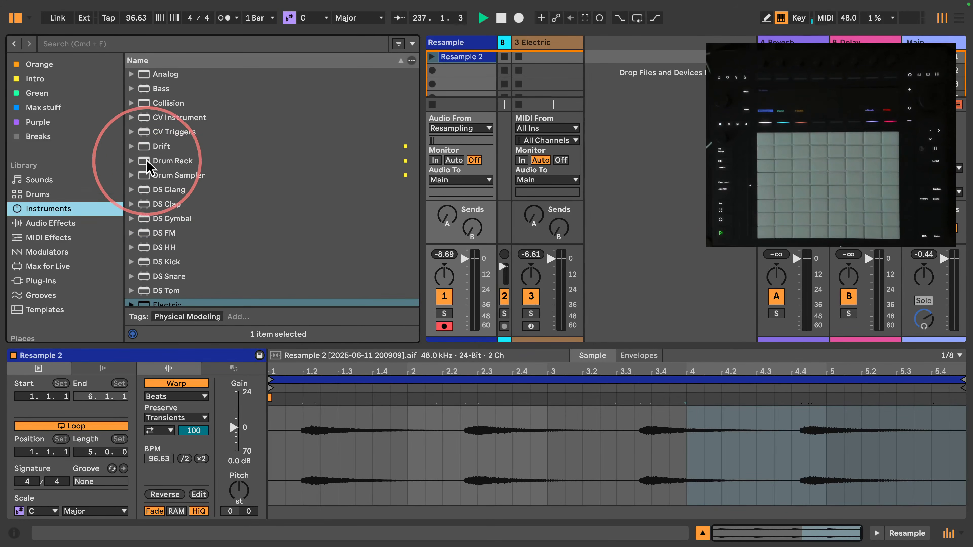
drag(169, 161, 648, 99)
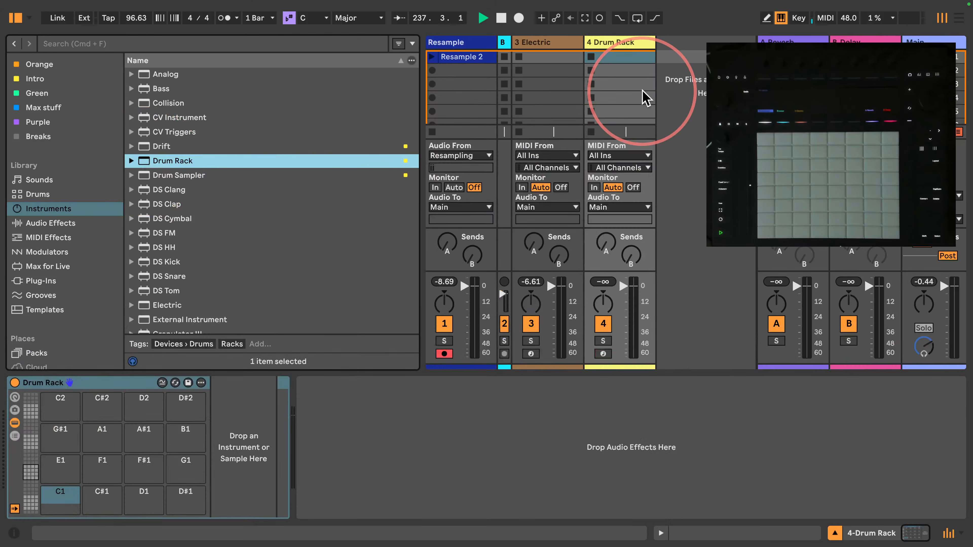
- Loop the Resample 2 clip's first chord from 1.2.1 for a length of 1.0.2, and load it onto Drum Rack pad C2
click(462, 57)
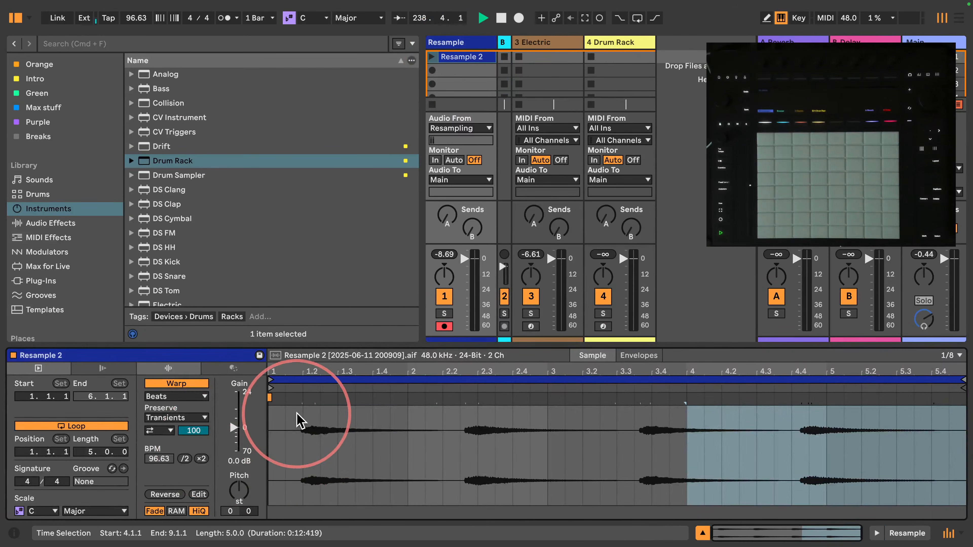
drag(301, 421, 461, 476)
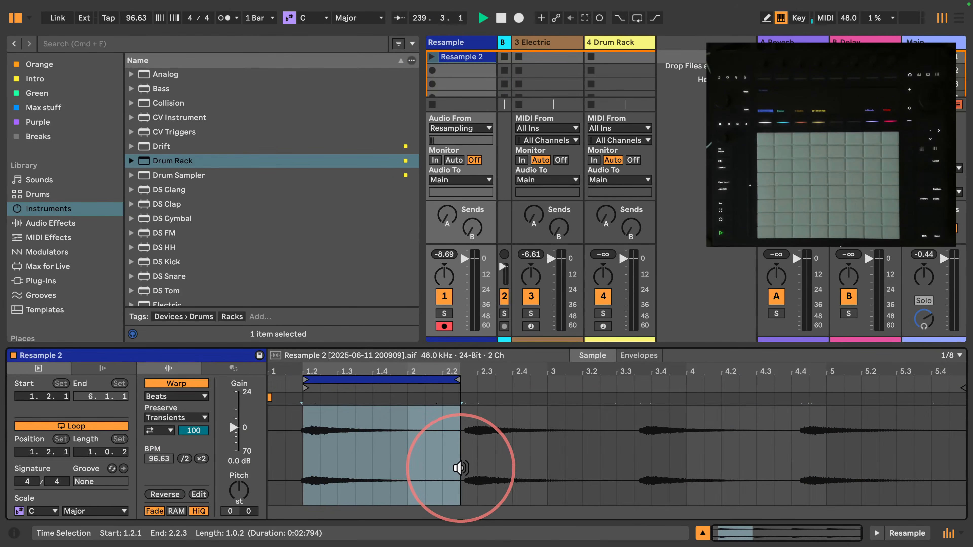
click(628, 42)
drag(470, 57, 62, 413)
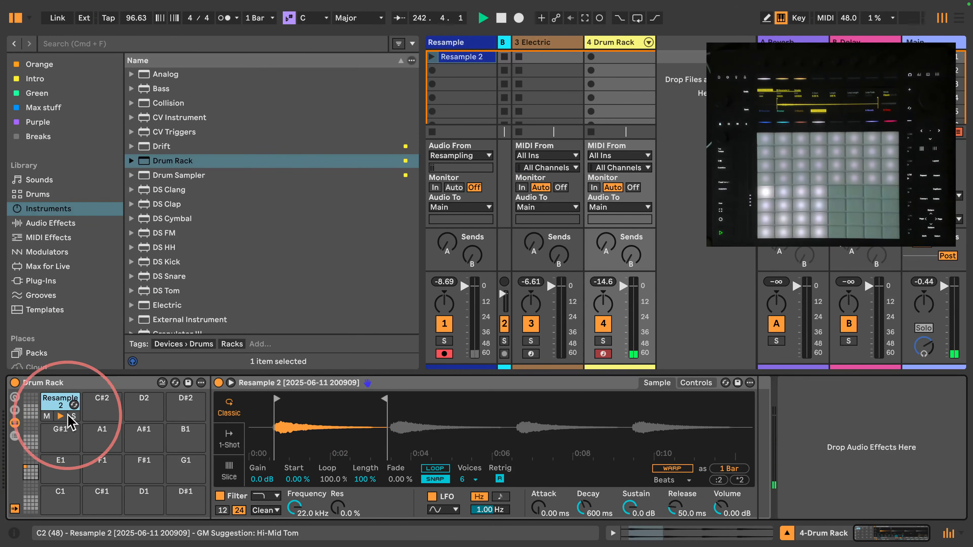
- Move the loop to the second chord from 2.2.3 with length 1.1.0, and load the clip onto pad C#2
click(473, 58)
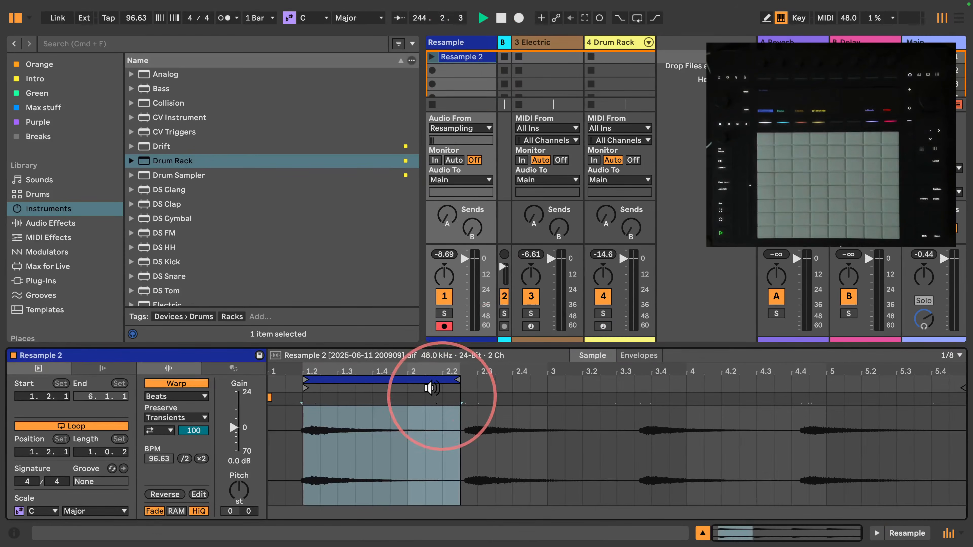
drag(419, 381, 631, 383)
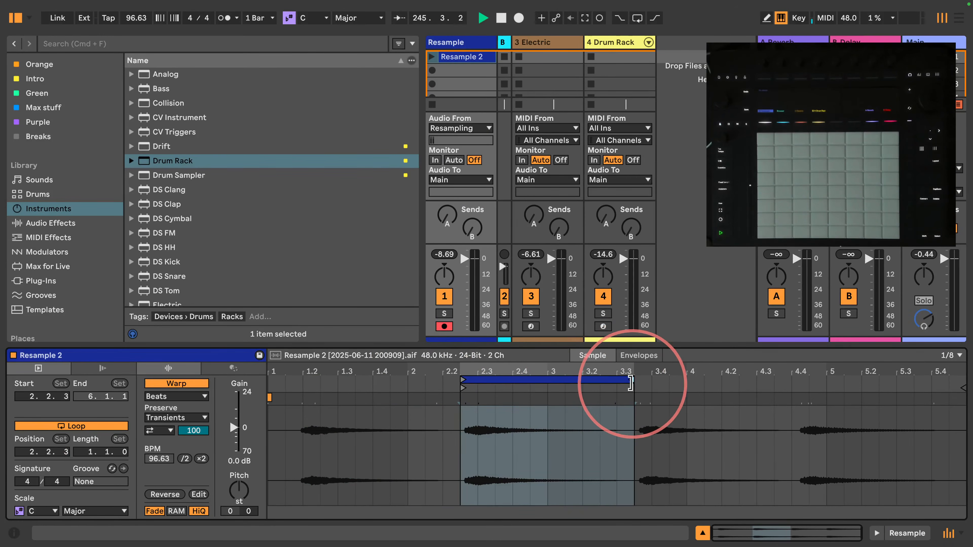
click(604, 44)
drag(462, 57, 102, 414)
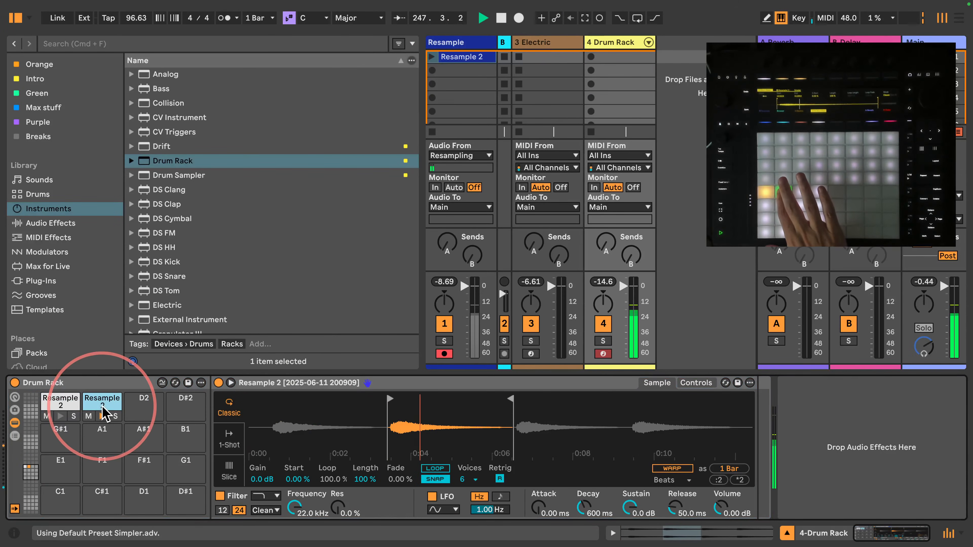
- Move the loop to the third chord from 3.3.3, trim its end before the fourth chord, and load the clip onto pad D2
click(456, 58)
drag(561, 380, 729, 383)
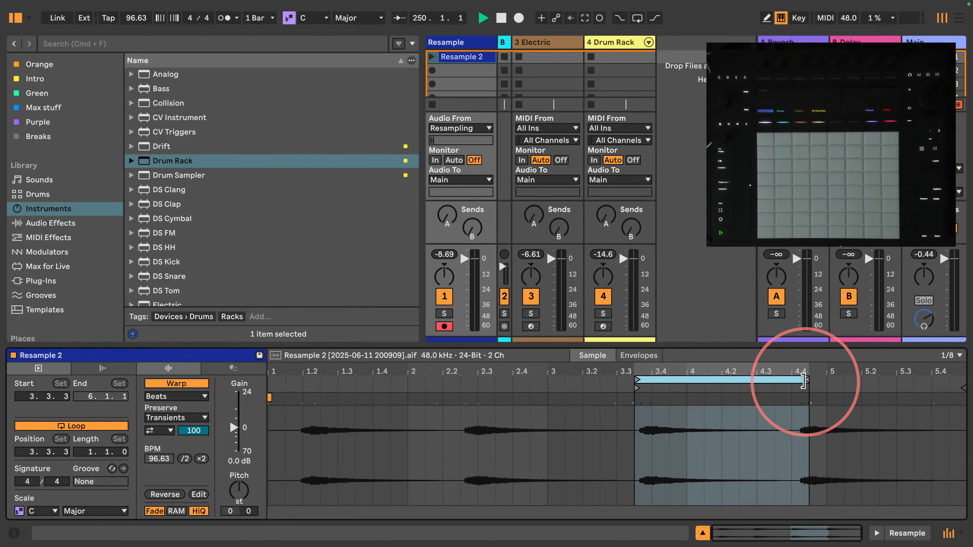
drag(805, 381, 784, 378)
click(617, 42)
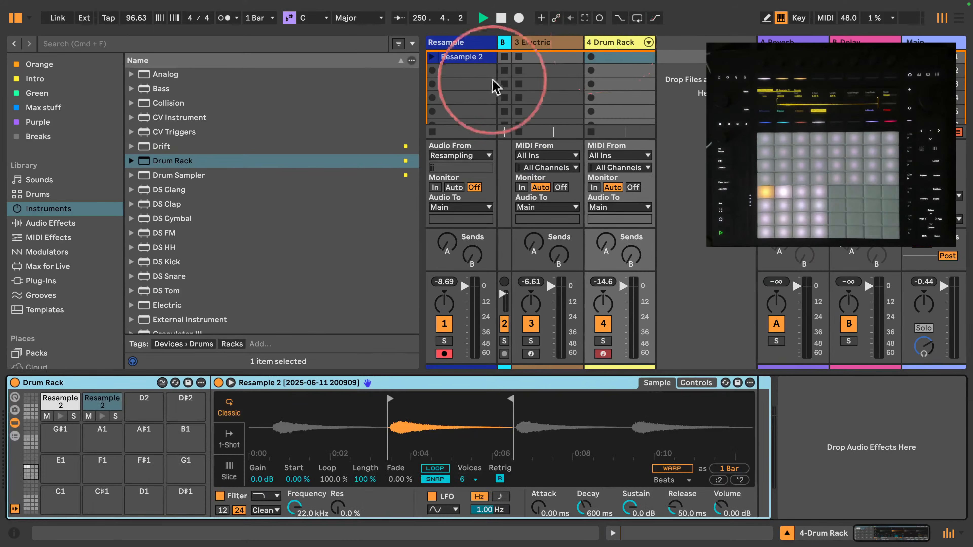
drag(458, 67, 144, 405)
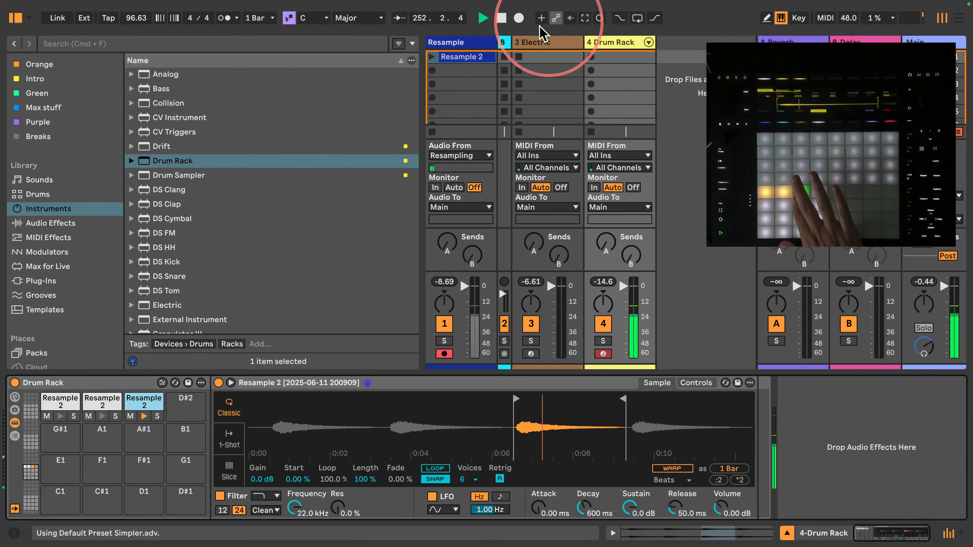
- Move the clip's loop to the fourth chord and load the clip onto Drum Rack pad D#2
click(461, 56)
drag(730, 381, 880, 390)
click(618, 42)
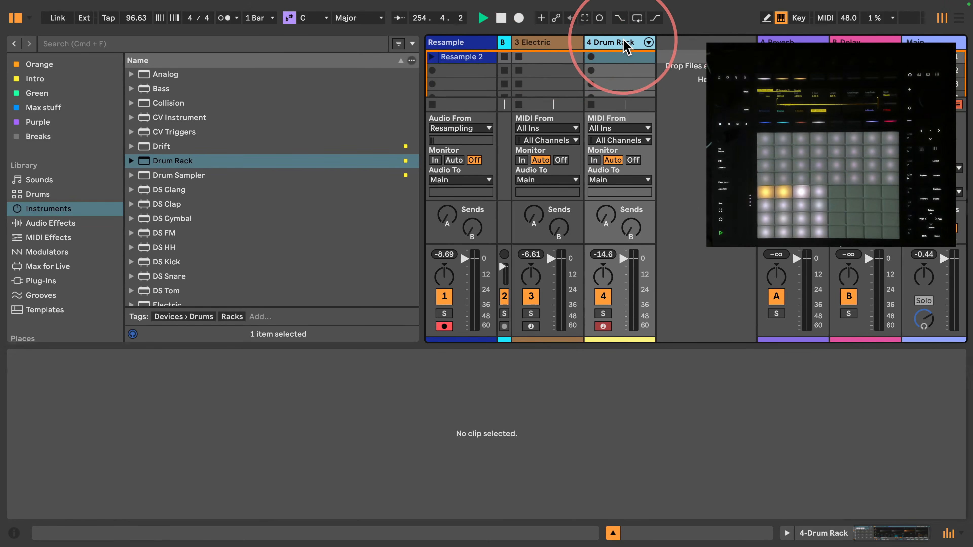
double_click(624, 41)
drag(464, 58, 191, 405)
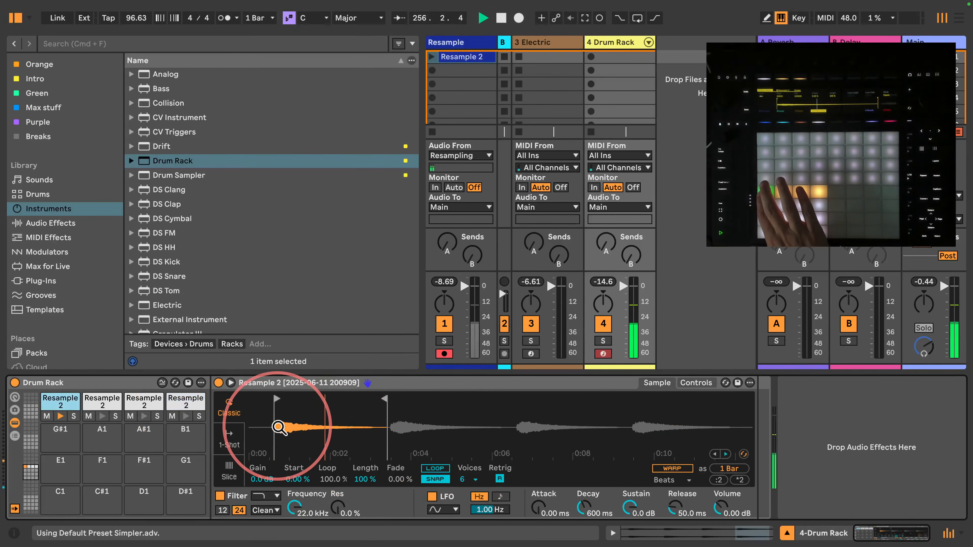
- Tighten the sample start markers of the chord pads in the Drum Rack so each one begins at its chord's attack
drag(278, 428, 279, 457)
drag(329, 401, 324, 401)
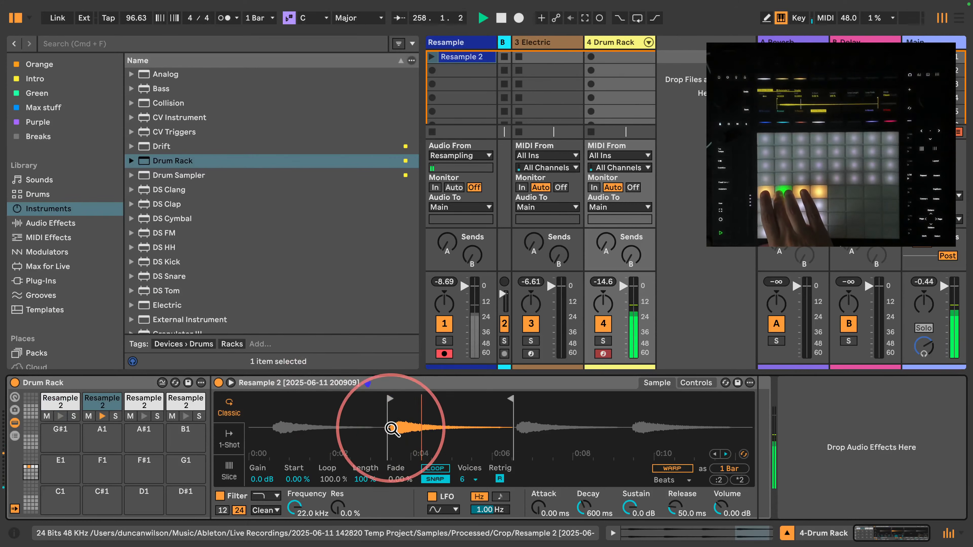
drag(390, 399, 392, 400)
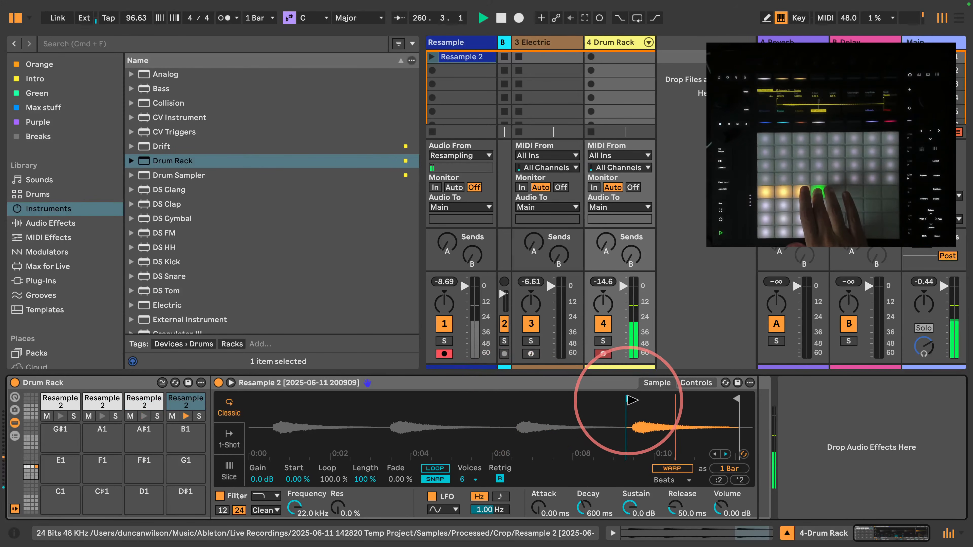
drag(628, 400, 634, 403)
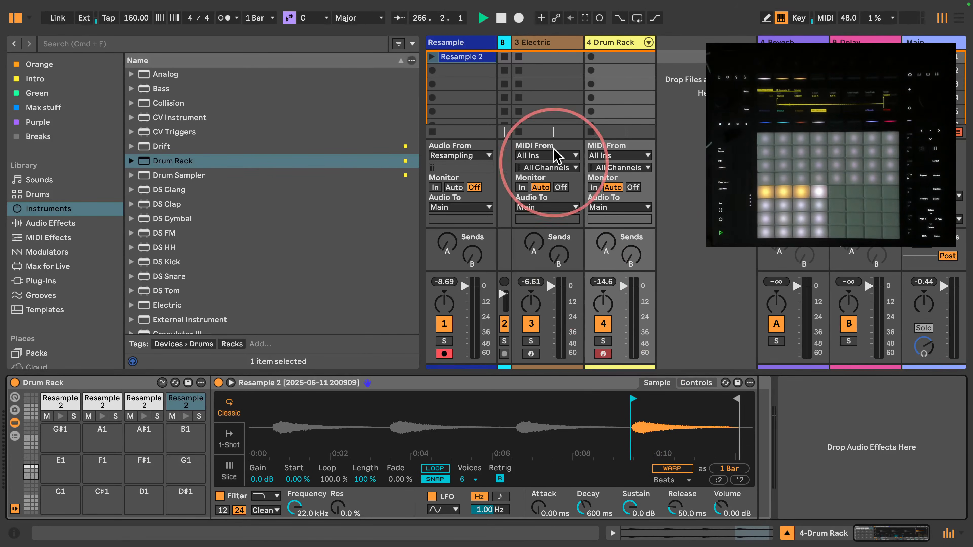
- Add a MIDI track after the Drum Rack track and set its MIDI From source to 3-Electric
click(548, 43)
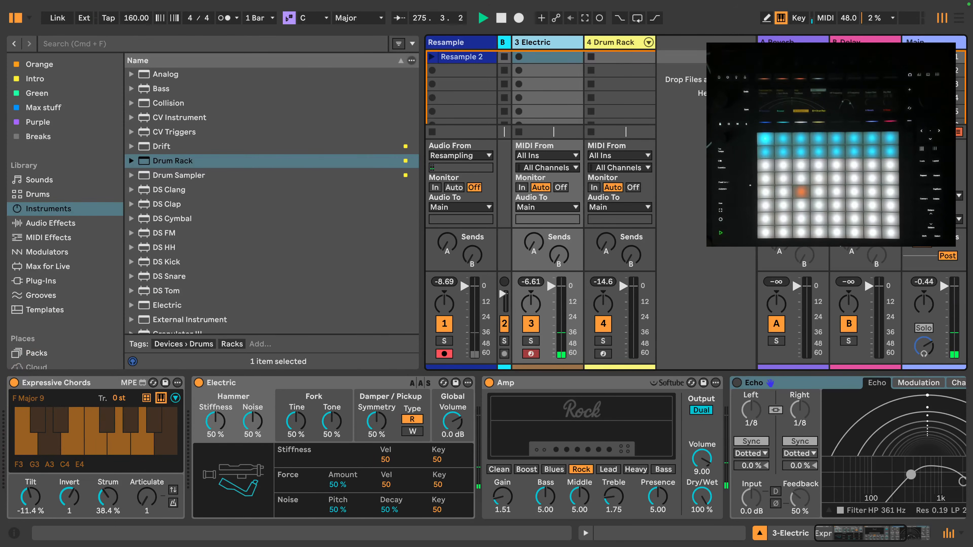
click(626, 45)
key(shift+super+t)
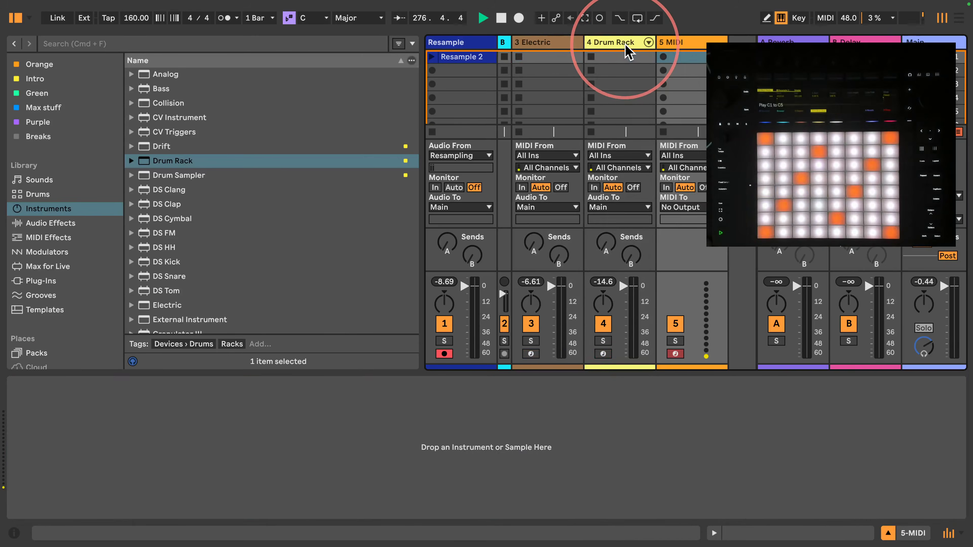
click(680, 156)
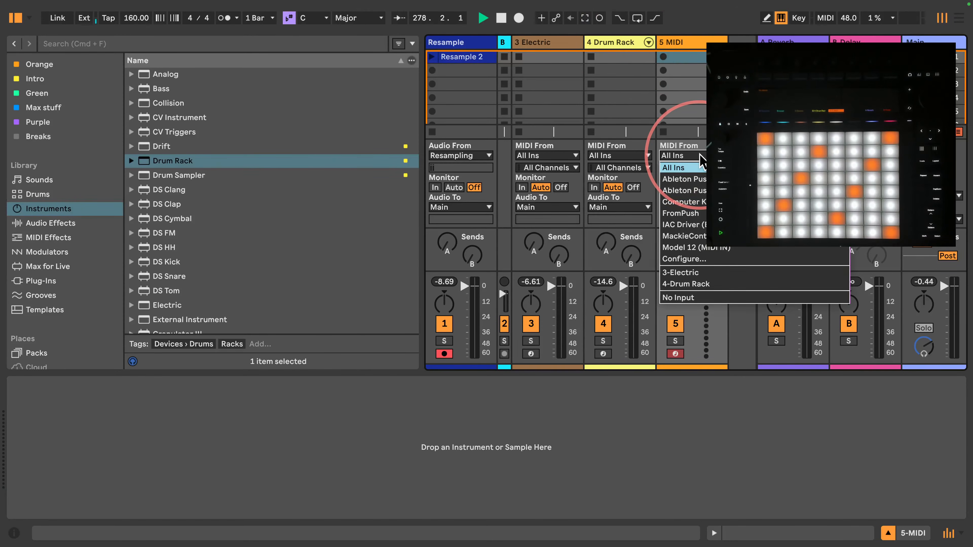
click(680, 272)
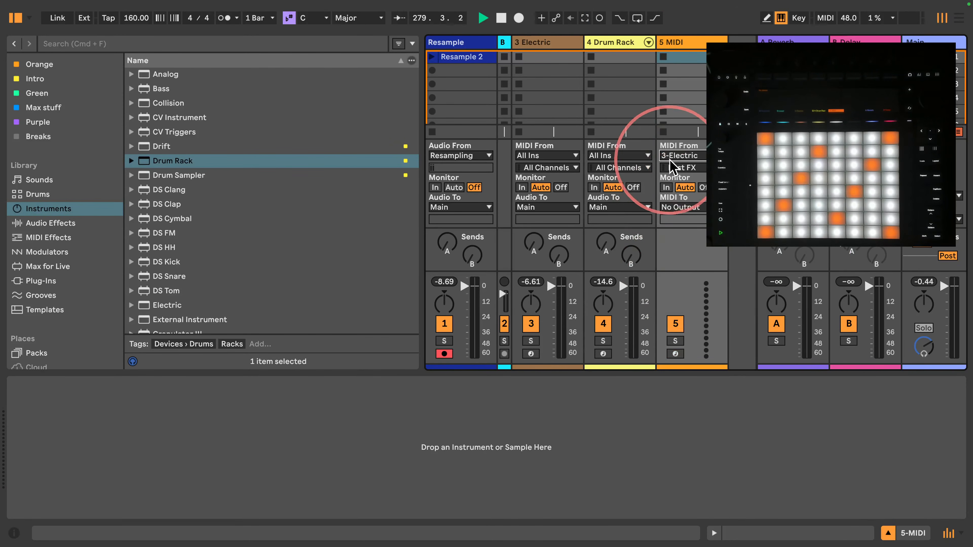
- Record the Electric track's chords into the 5 MIDI track's second slot, and start the recorded clip and its loop at 3.1.1
click(670, 354)
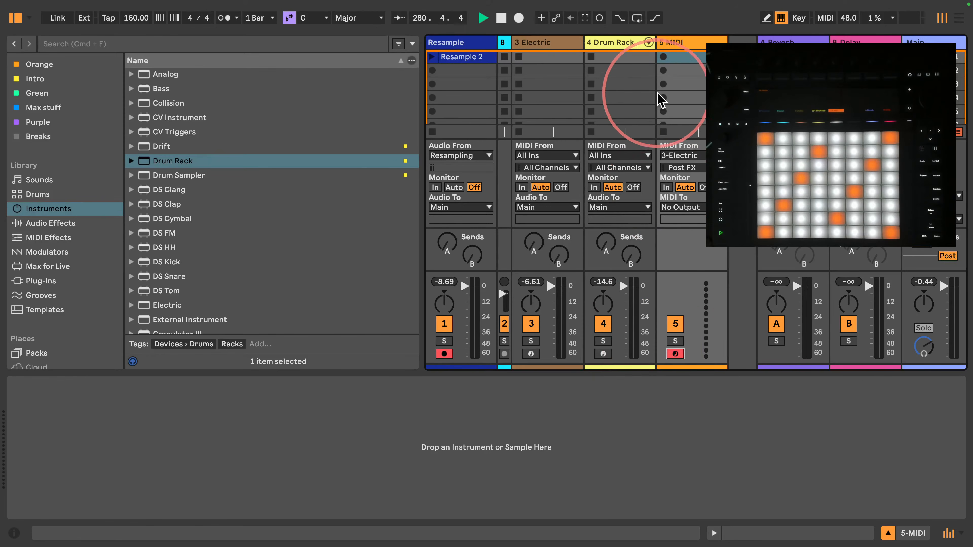
click(667, 70)
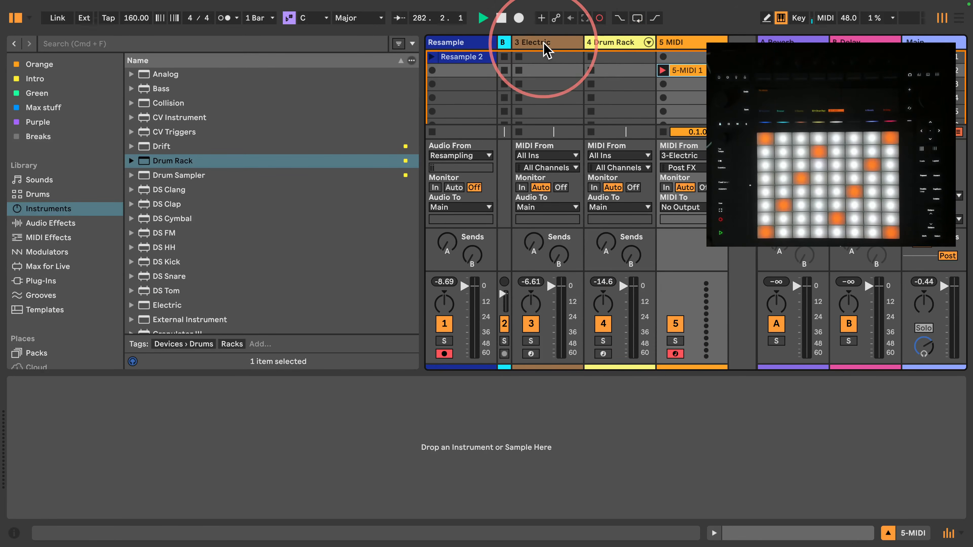
click(547, 50)
click(867, 537)
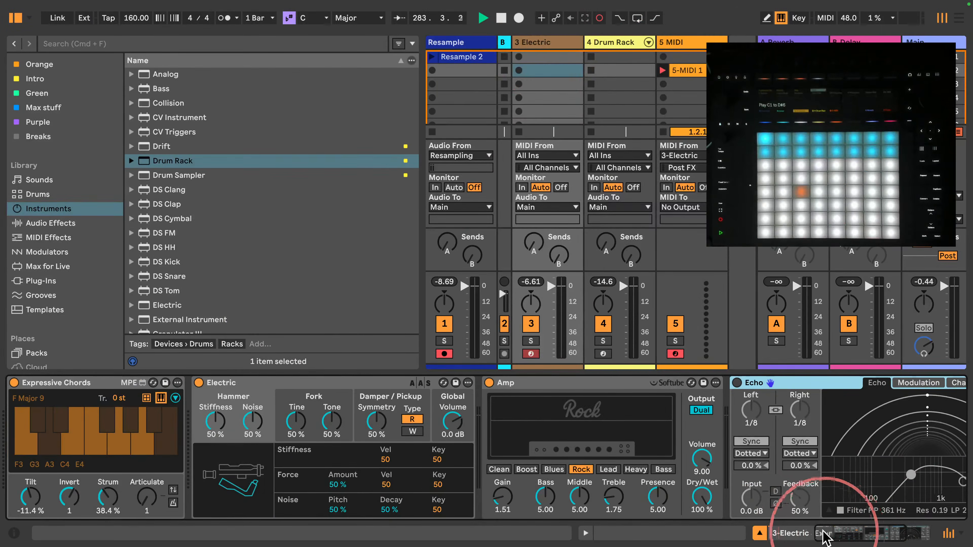
click(411, 484)
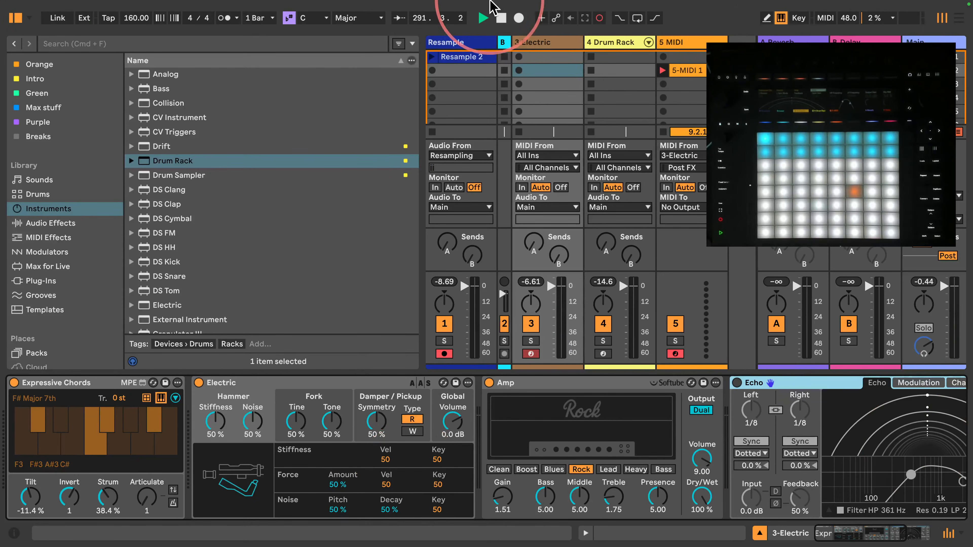
click(688, 76)
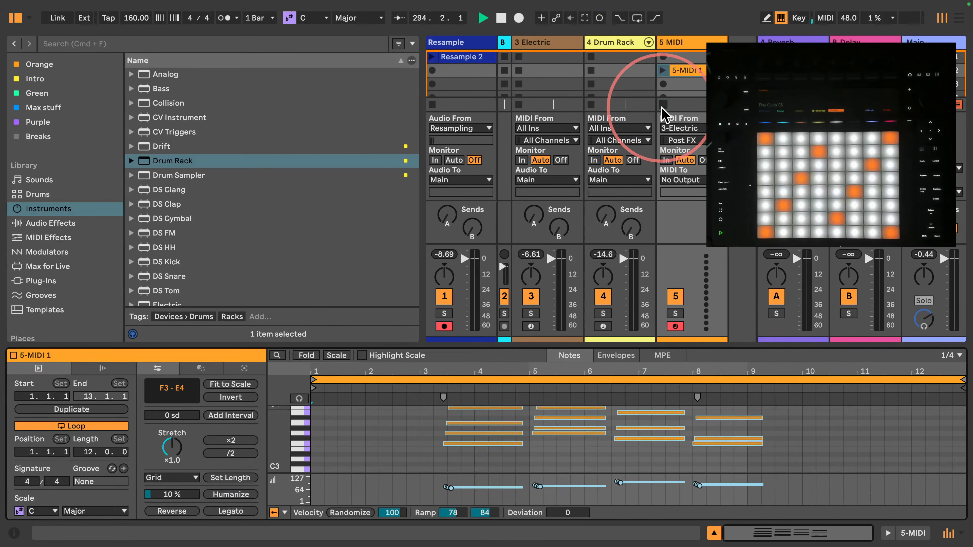
click(315, 380)
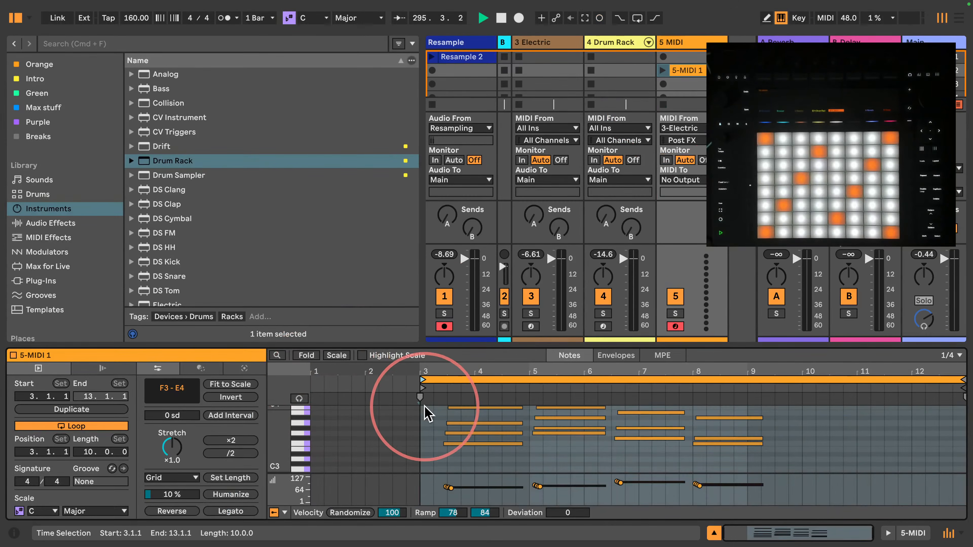
- Browse to the Ned Rush 1 Bar Breaks folder within 0 VIP Samples in the SAMPLES and AUDIO place
click(456, 46)
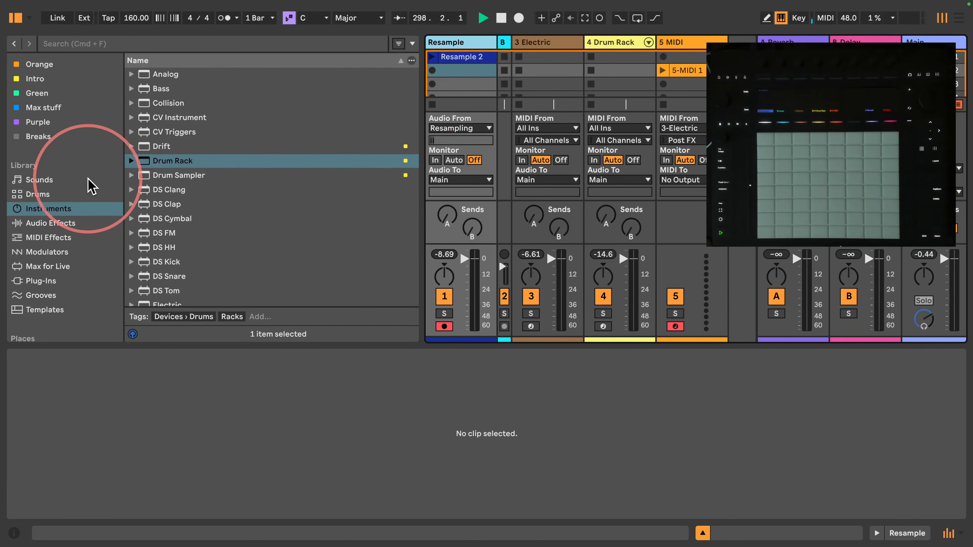
scroll(65, 200, up, 2)
scroll(52, 221, down, 20)
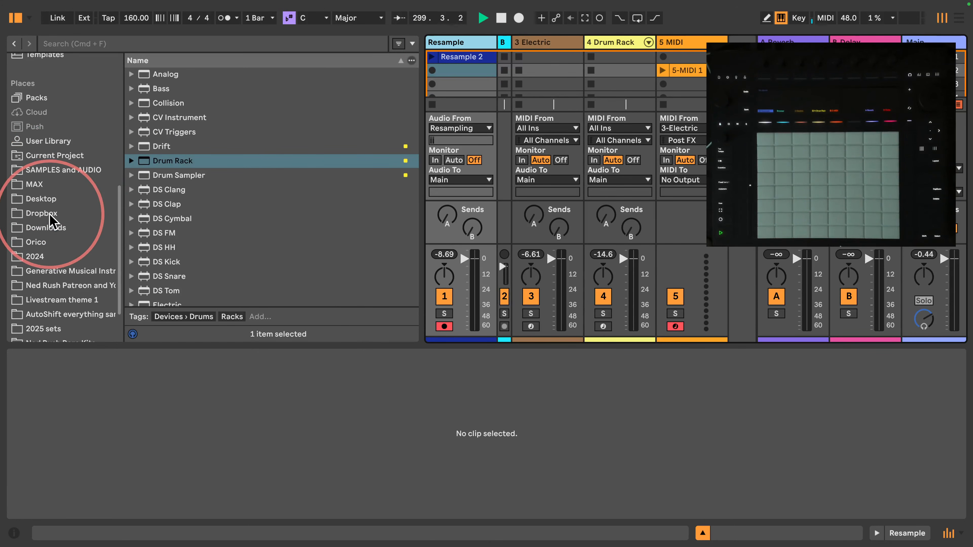
click(58, 170)
click(131, 74)
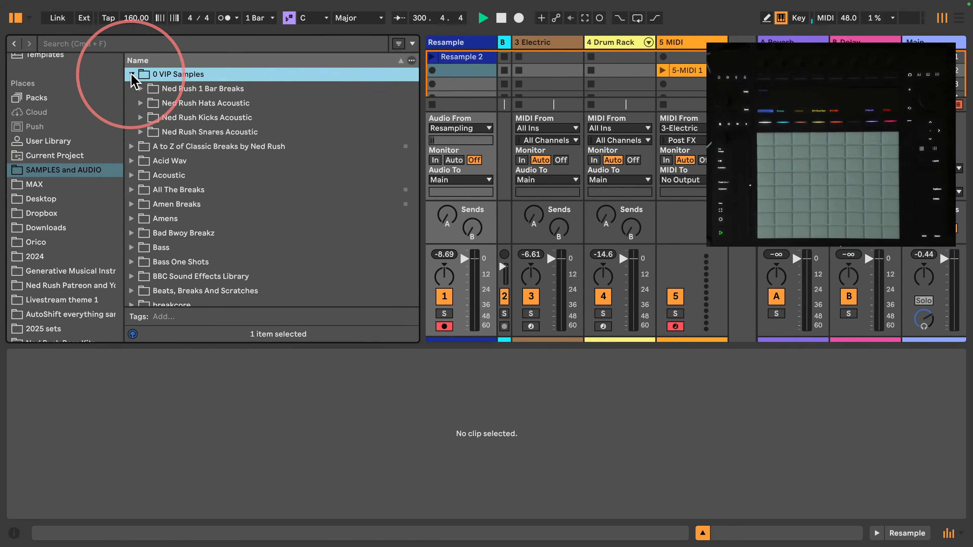
click(141, 89)
scroll(209, 199, down, 4)
- Audition breaks 17 down to 7, and add Ned Rush 1 Bar Breaks 7.wav to the Resample track's third slot
click(210, 199)
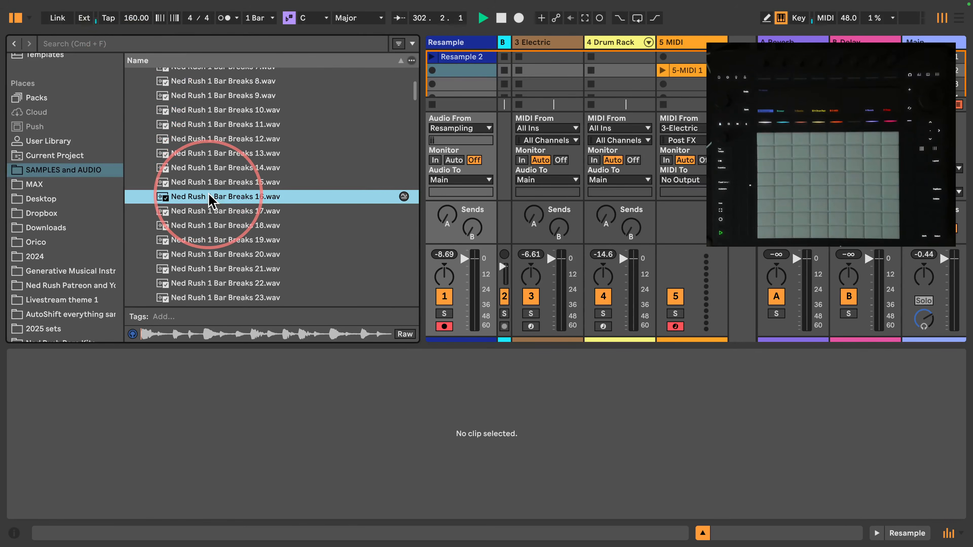
click(213, 214)
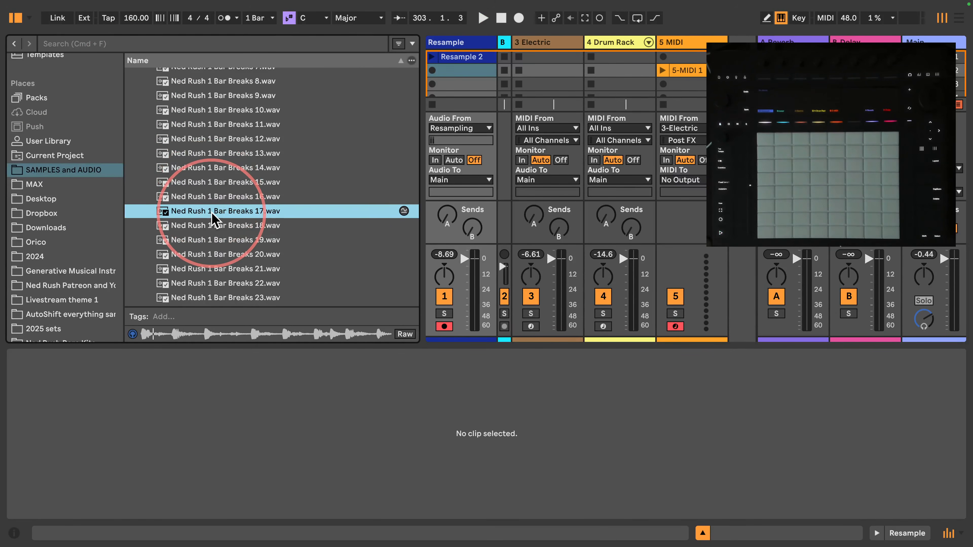
key(Up)
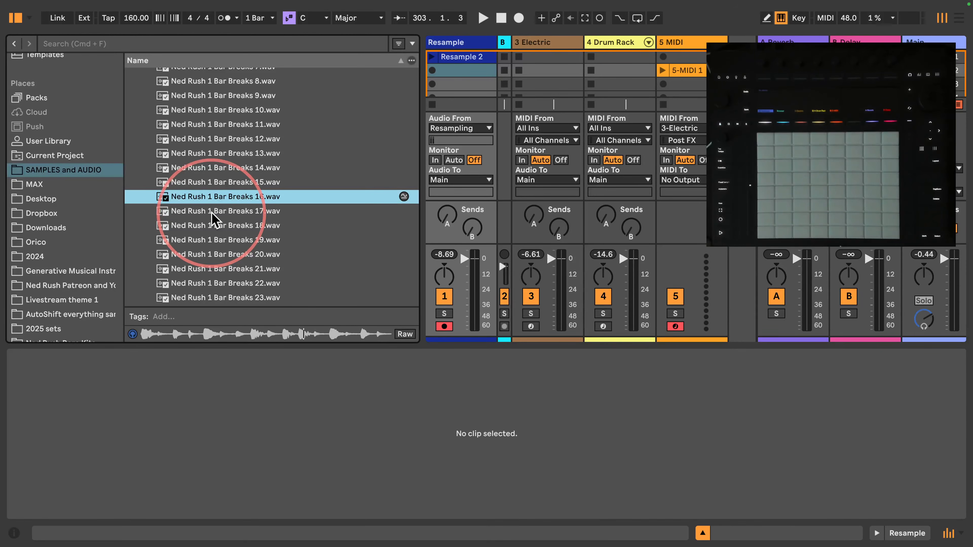
key(Up)
key(Up)
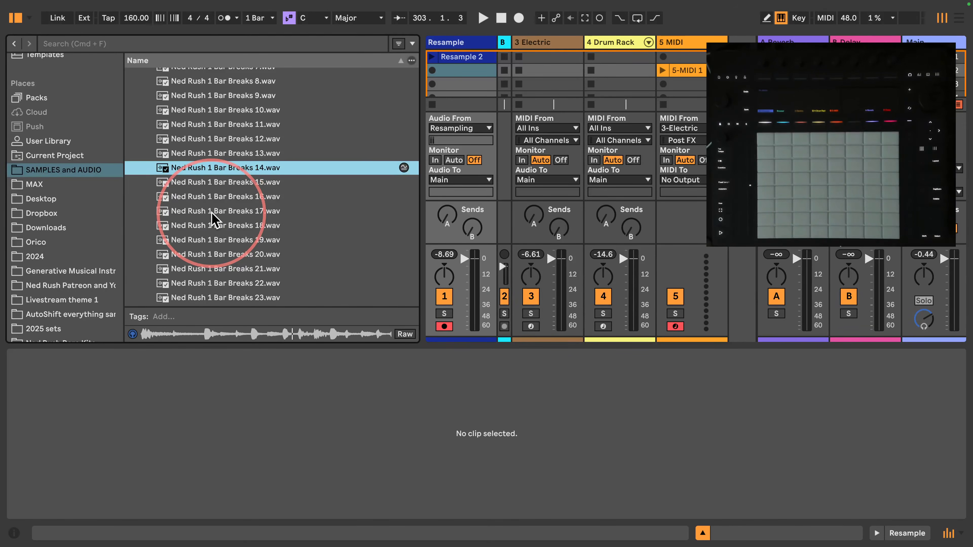
key(Up)
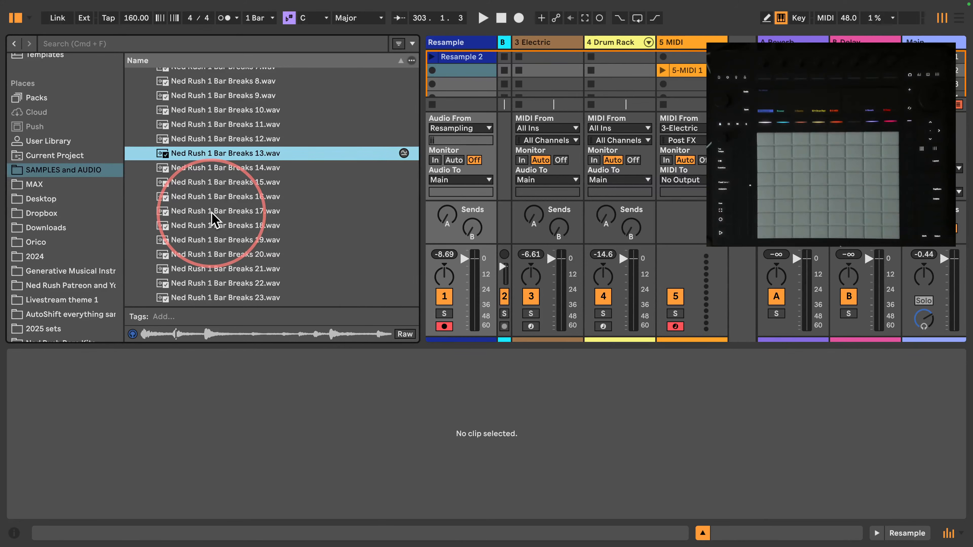
key(Up)
key(Up)
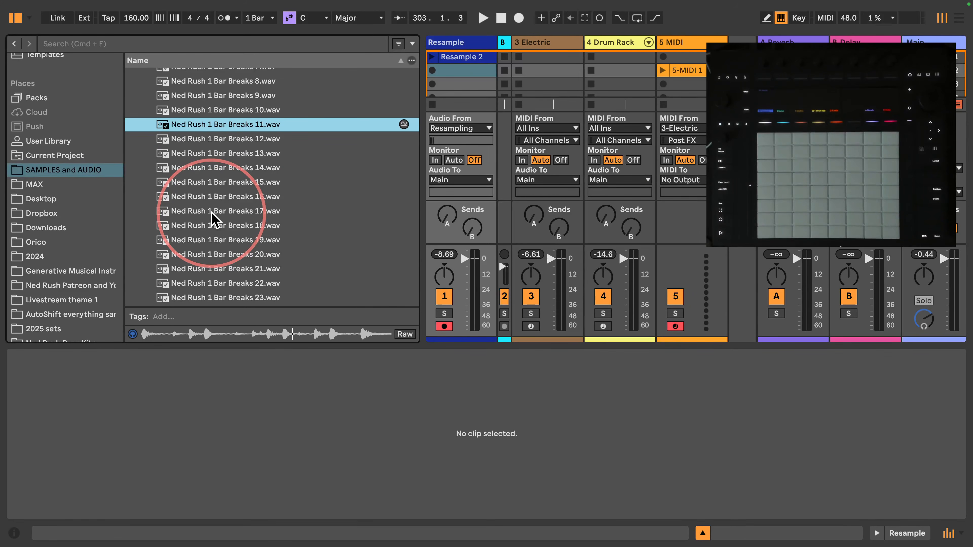
key(Up)
key(Up)
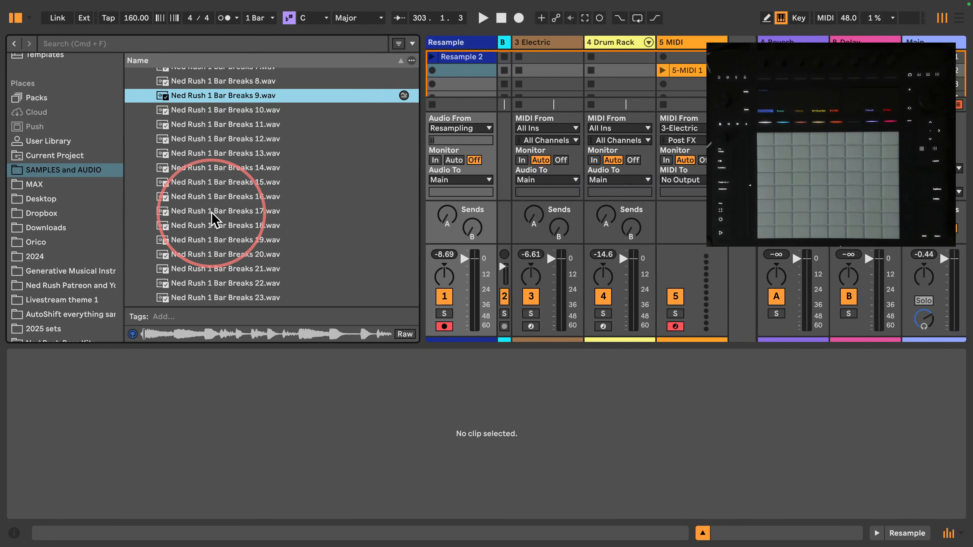
key(Up)
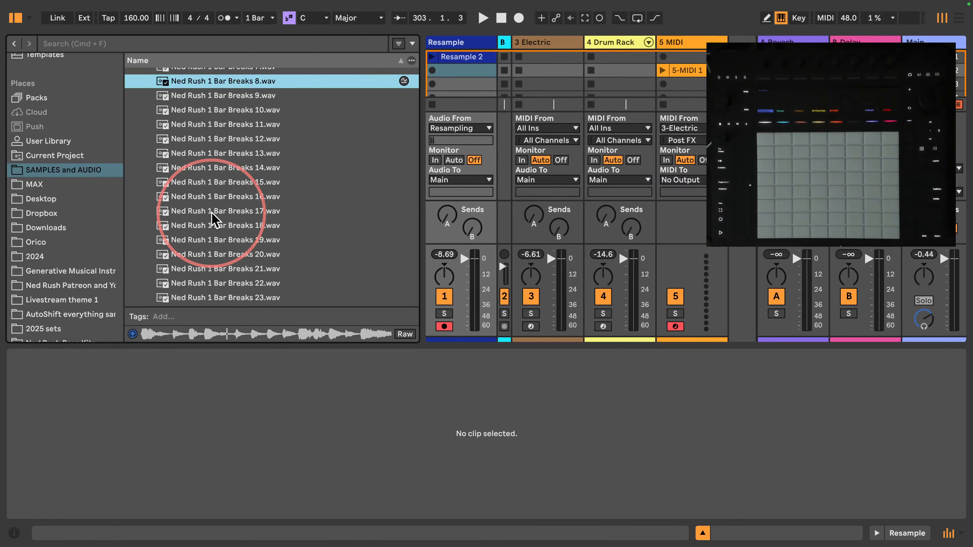
key(Up)
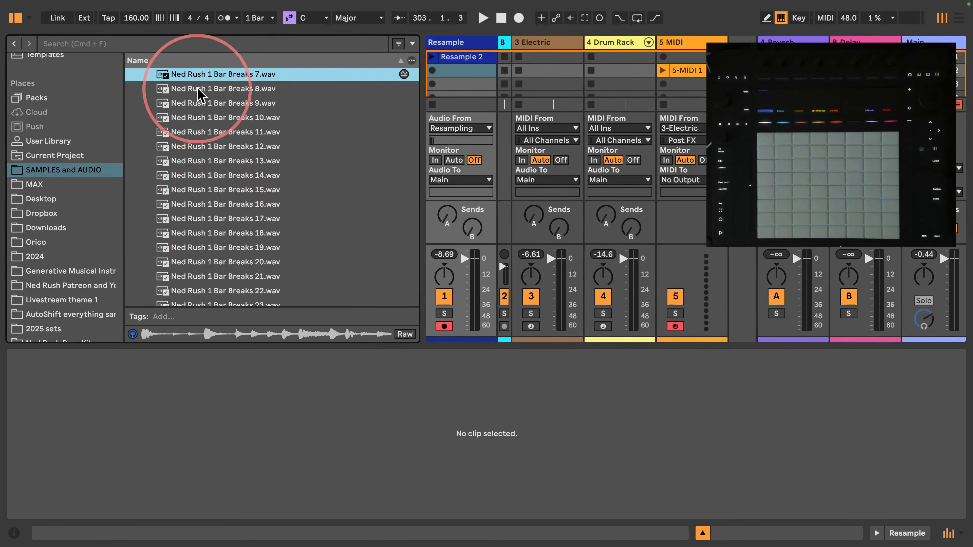
drag(163, 75, 457, 85)
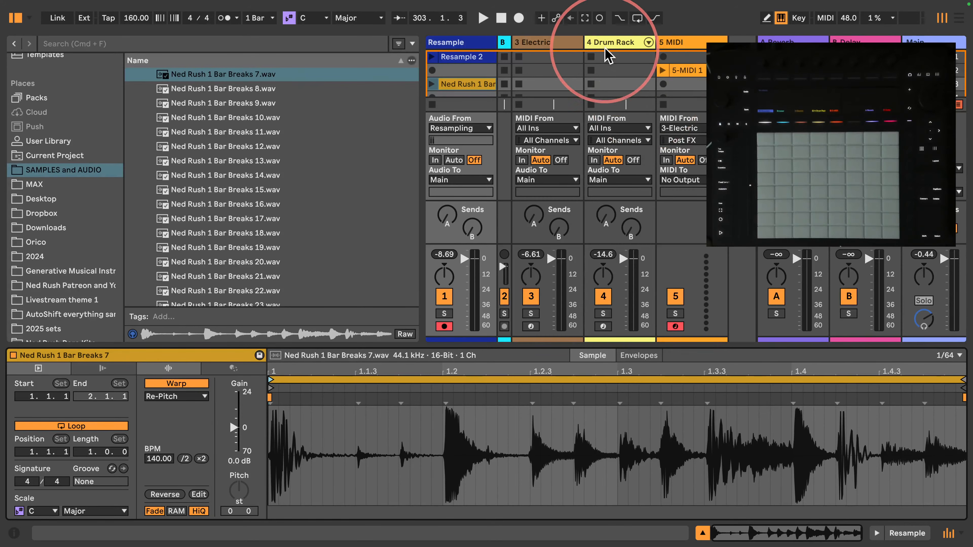
- Loop the break clip from 1.2.1 for a length of 0.1.2, and move its start marker back to the clip's beginning
drag(445, 426, 703, 461)
key(super+l)
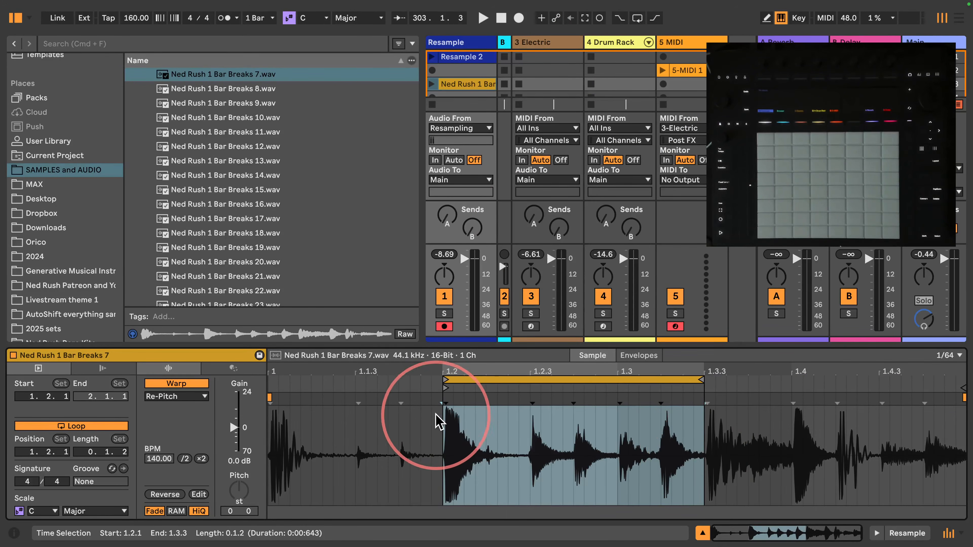
drag(448, 384, 270, 387)
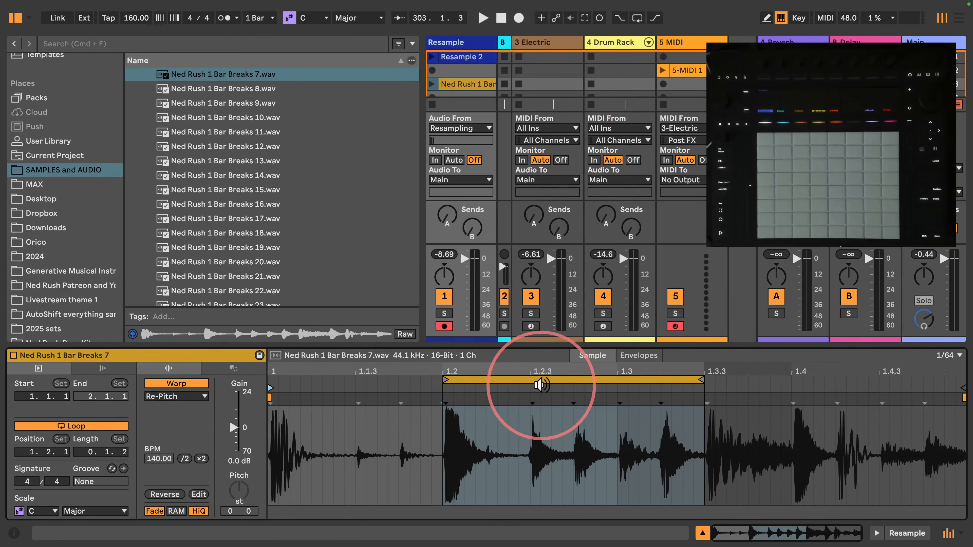
- Load the Ned Rush 1 Bar Breaks 7 clip onto Drum Rack pad C1
click(610, 43)
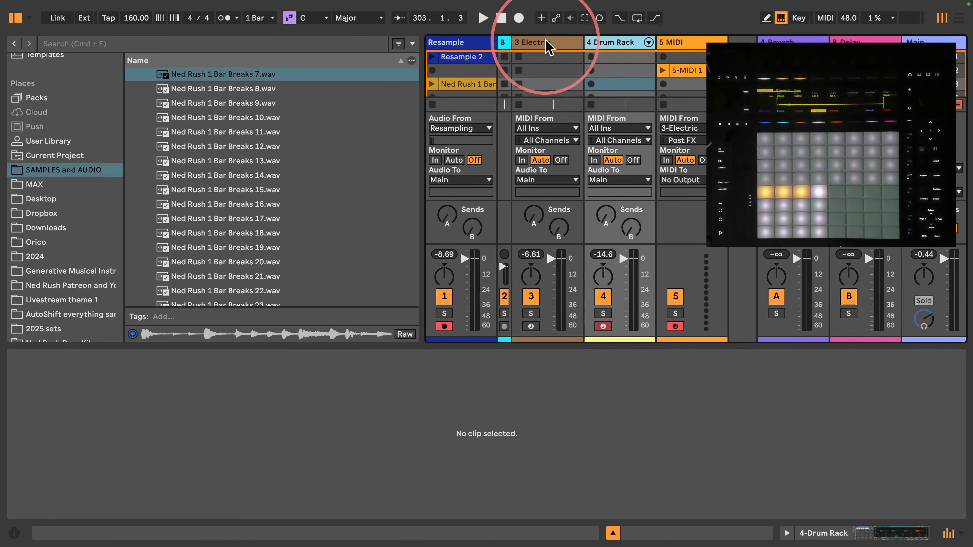
double_click(631, 43)
drag(462, 84, 77, 513)
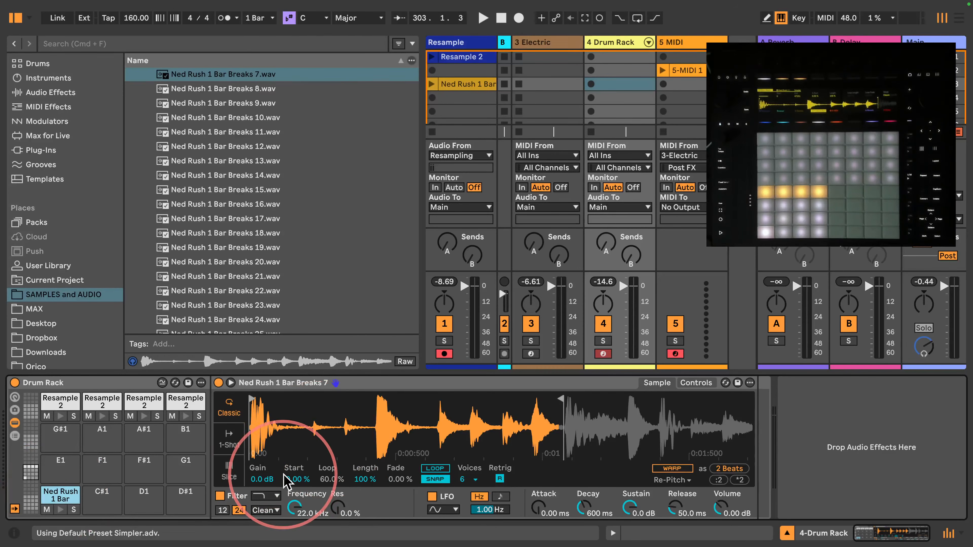
- Enable Loop and Warp for the break sample on pad C1, and turn off Snap
click(435, 468)
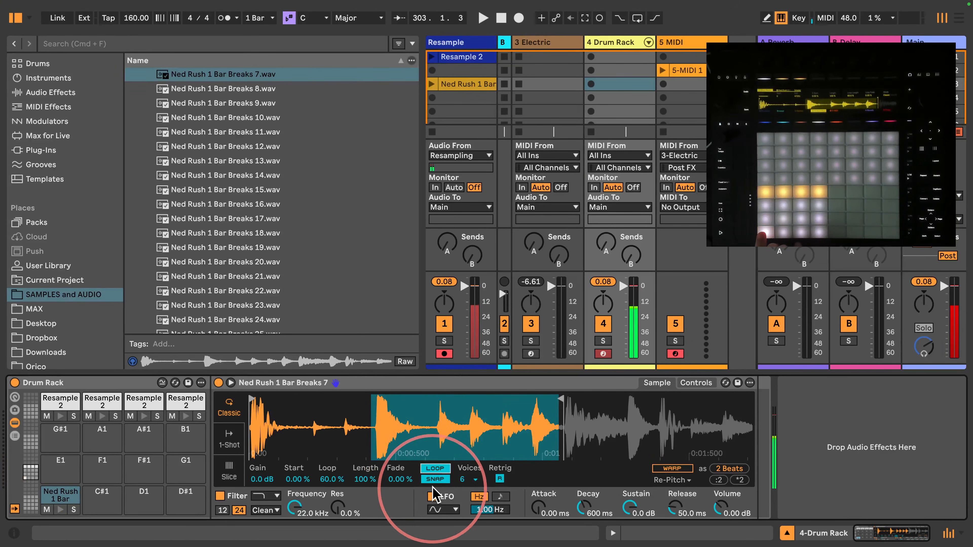
click(436, 479)
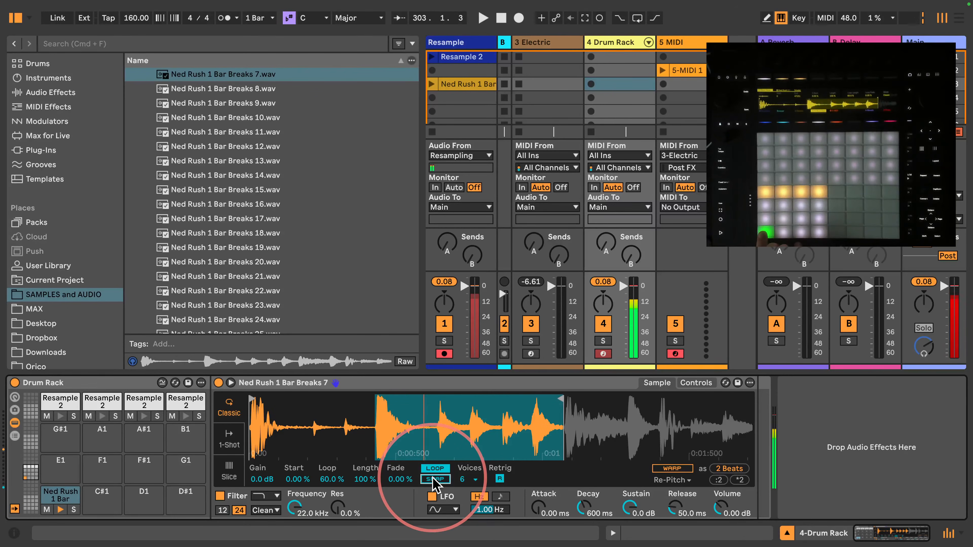
click(675, 468)
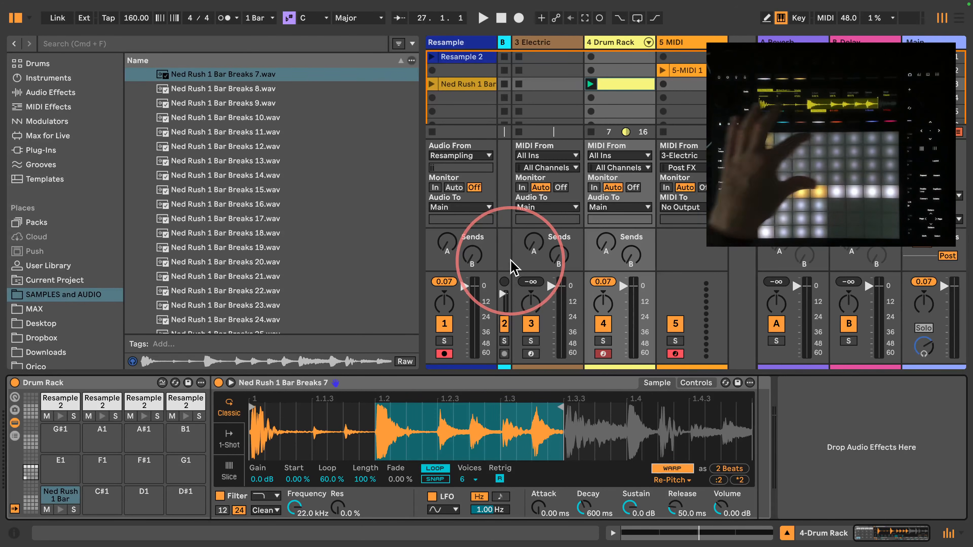
- Play back the Drum Rack track's recorded clip and stop playback
key(space)
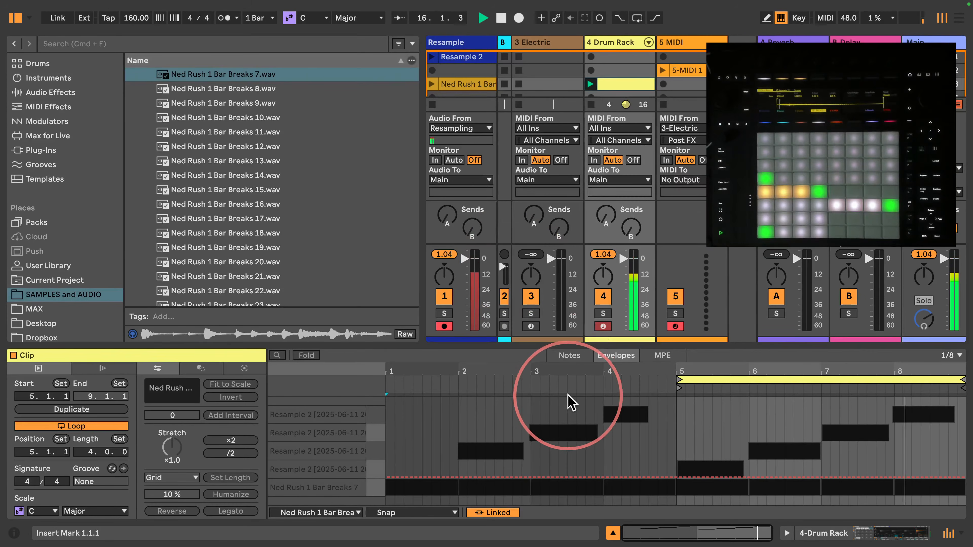
key(space)
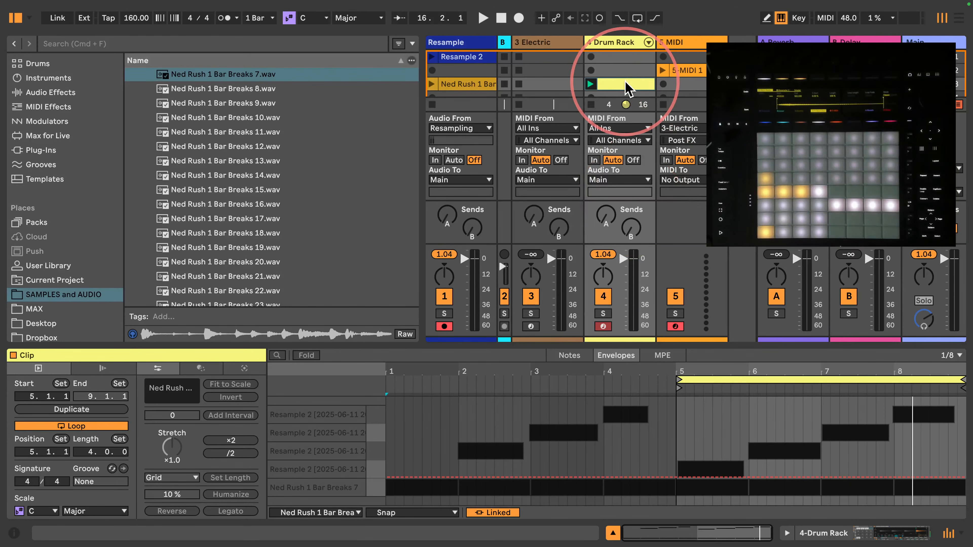
- Play back the Drum Rack clip and lower the Drum Rack track's volume to -5.4 dB
click(626, 84)
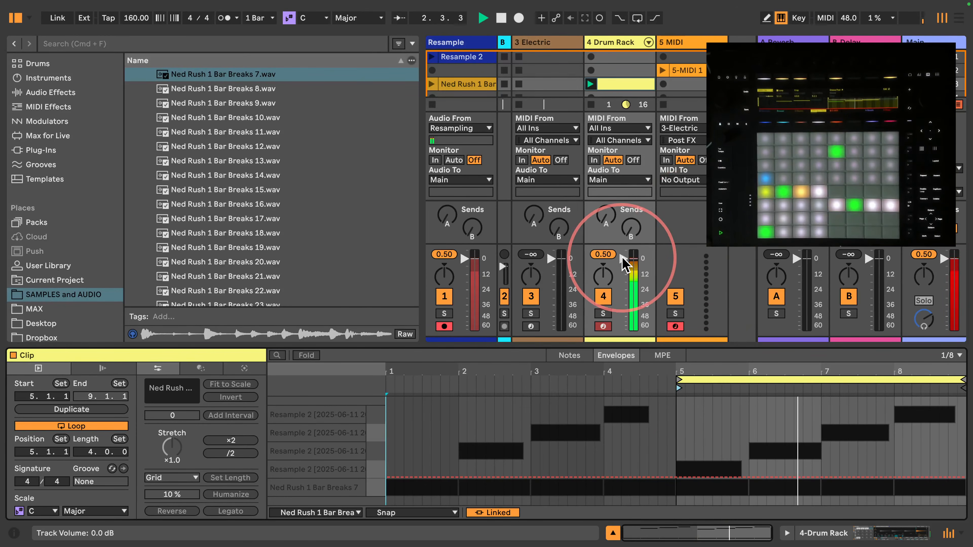
click(624, 265)
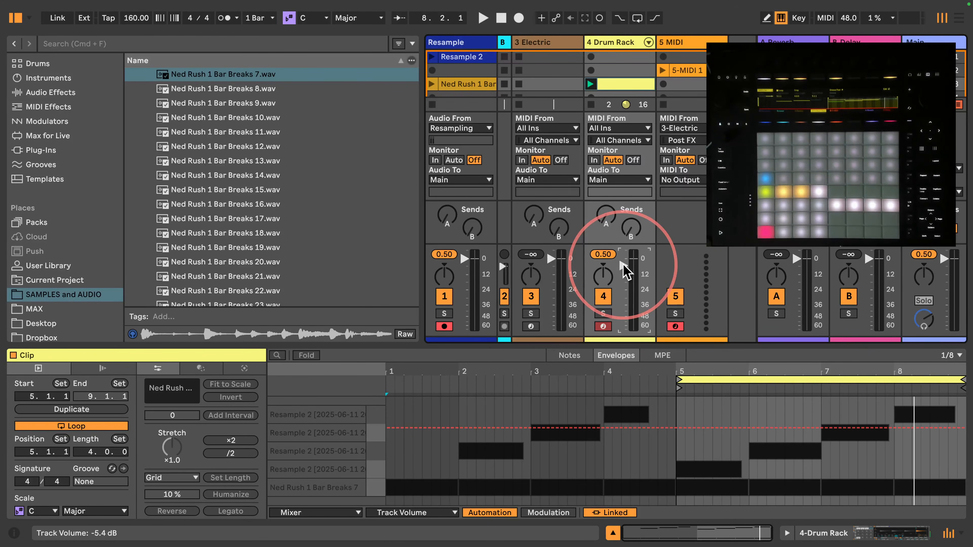
key(space)
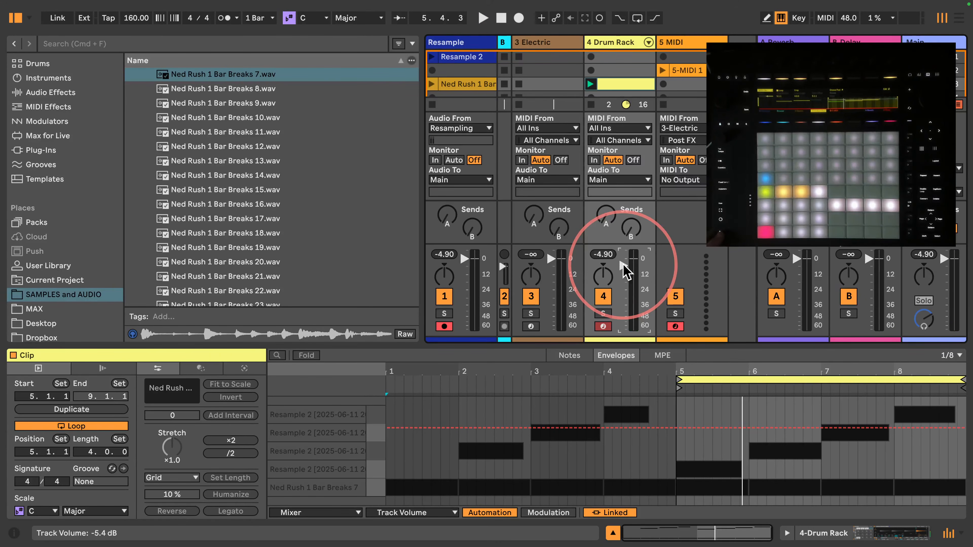
key(space)
key(space)
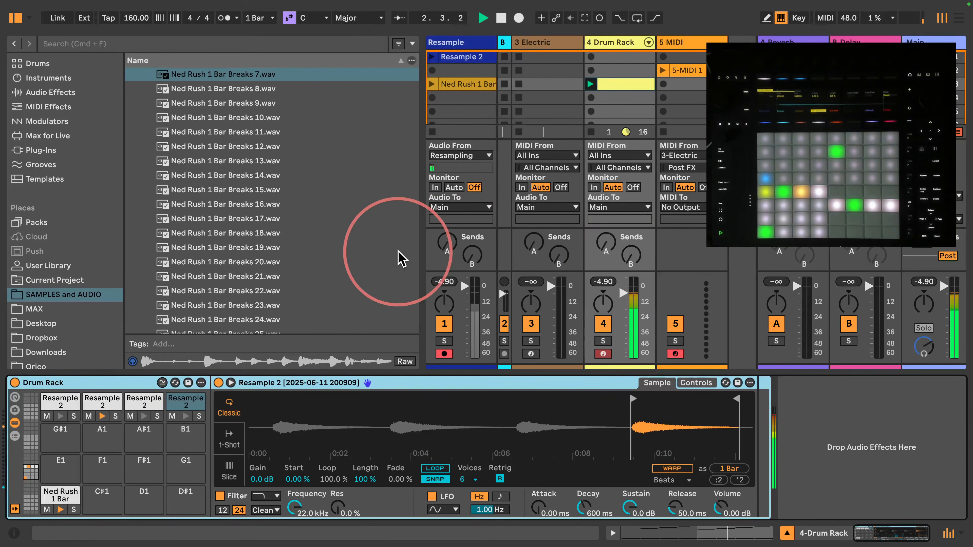
- Show the Drum Rack's chain list along with its input/output, send and return chain sections
click(14, 436)
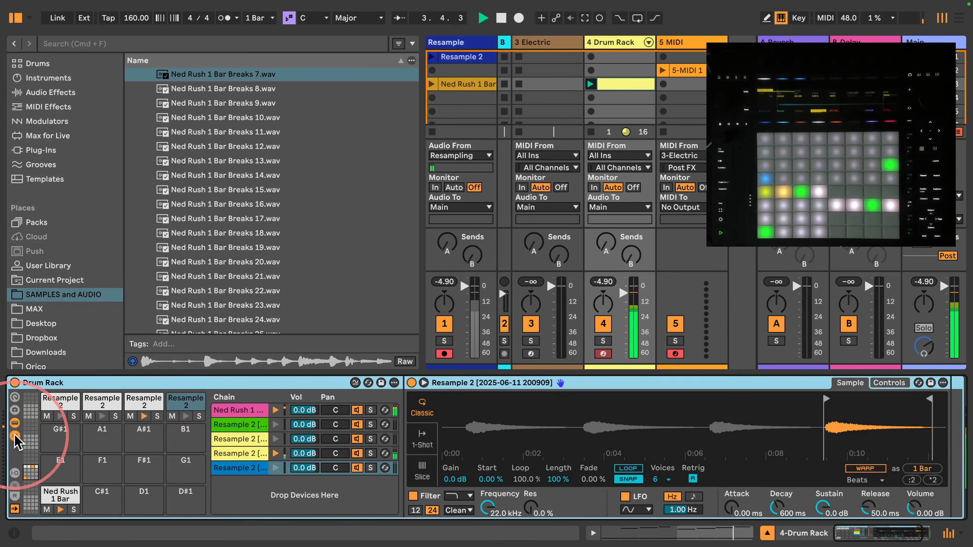
click(15, 473)
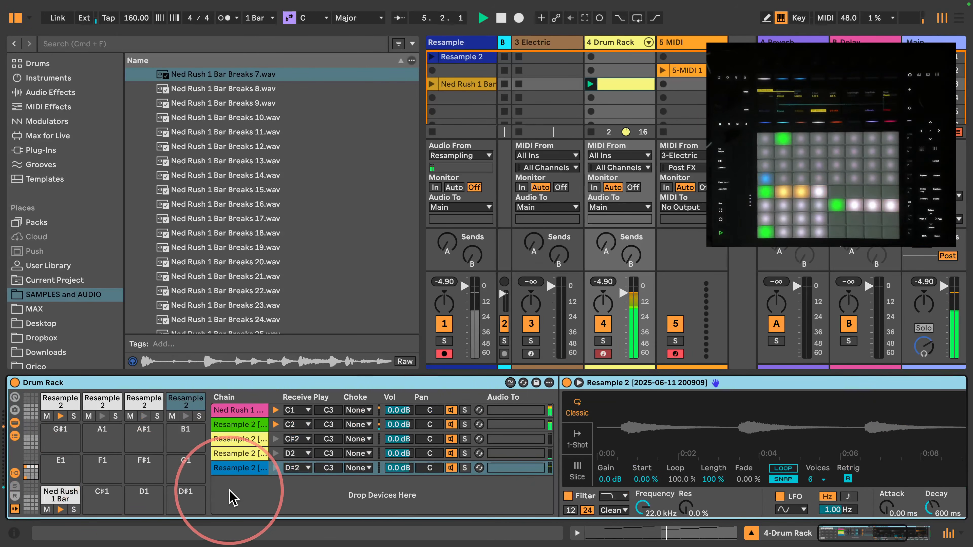
right_click(244, 495)
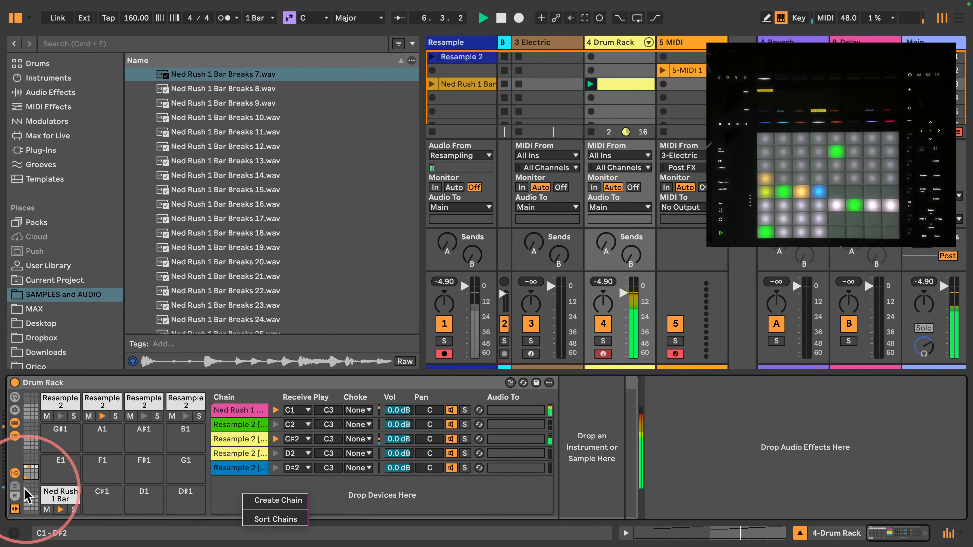
click(17, 497)
click(15, 497)
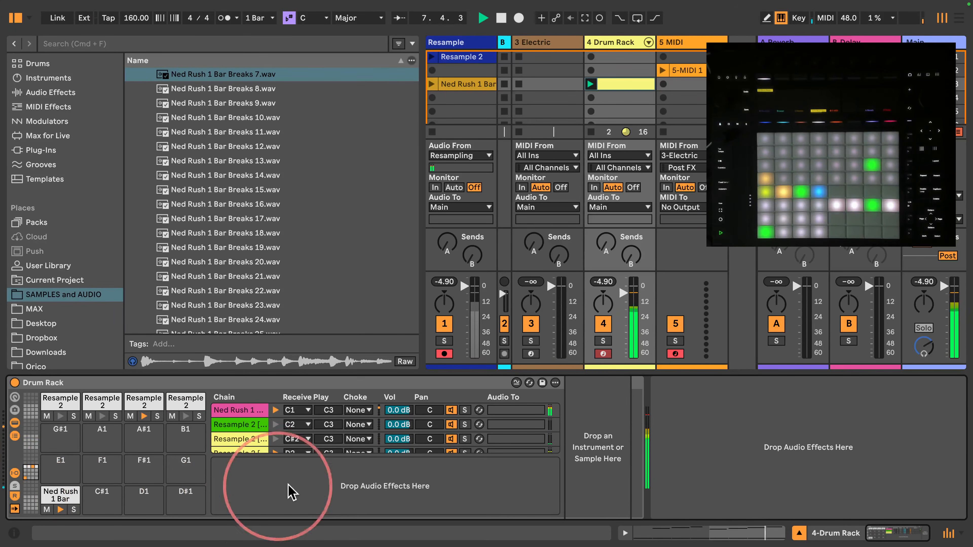
- Create a return chain in the Drum Rack and name it Keys Bus
right_click(306, 487)
click(323, 492)
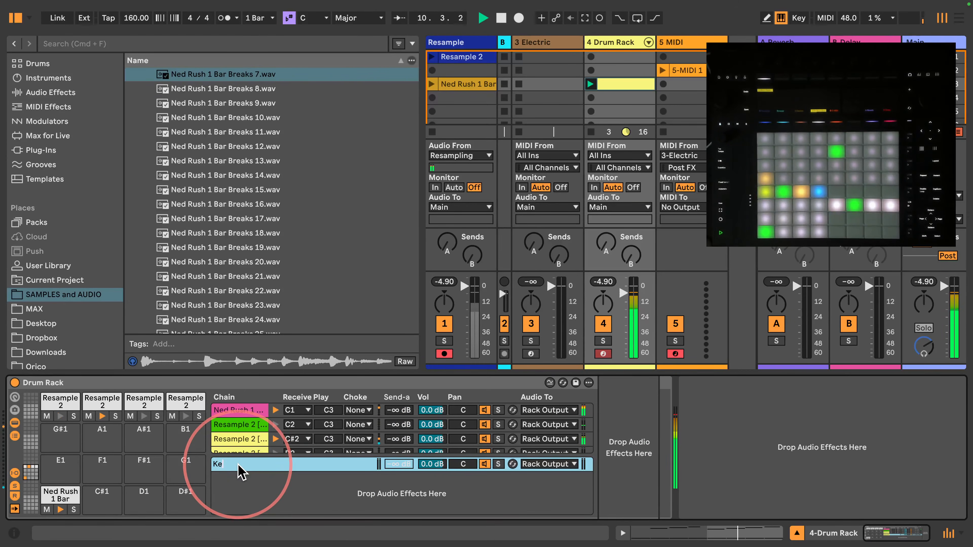
text(Bus)
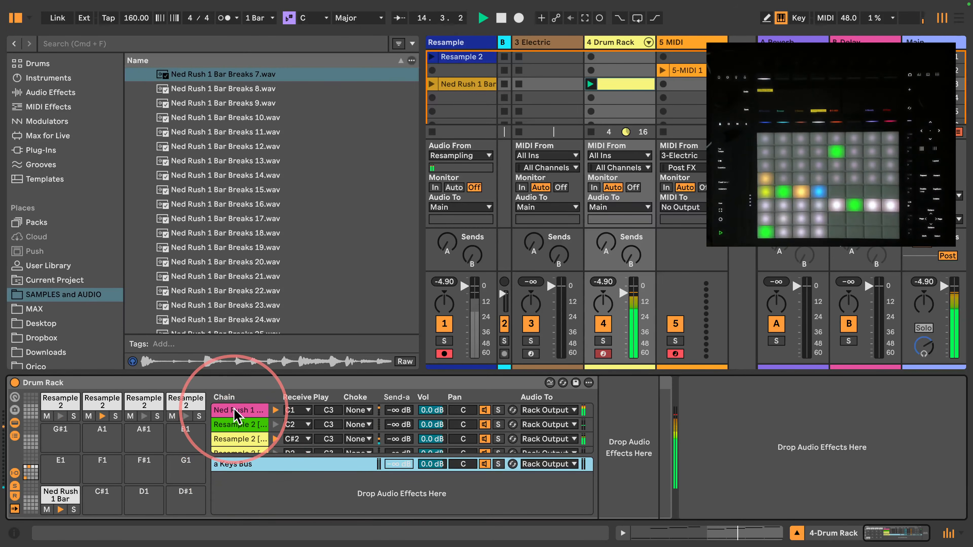
- Route the audio output of all four Resample 2 chains to the Keys Bus return chain
scroll(230, 422, down, 2)
click(231, 429)
scroll(231, 433, up, 2)
click(232, 444)
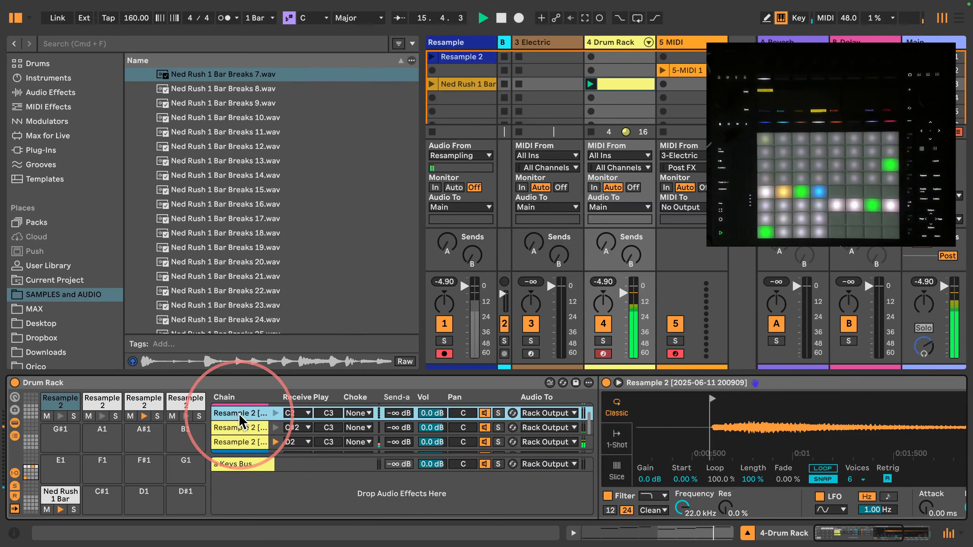
shift+click(232, 450)
click(548, 446)
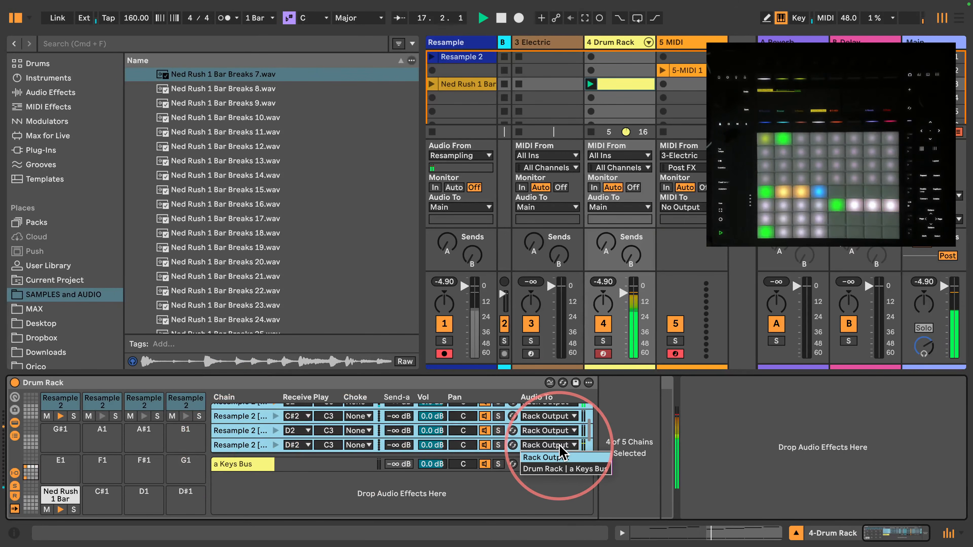
click(549, 469)
- Add an Auto Filter to the Keys Bus return chain and lower its cutoff frequency to 1.33 kHz
click(231, 465)
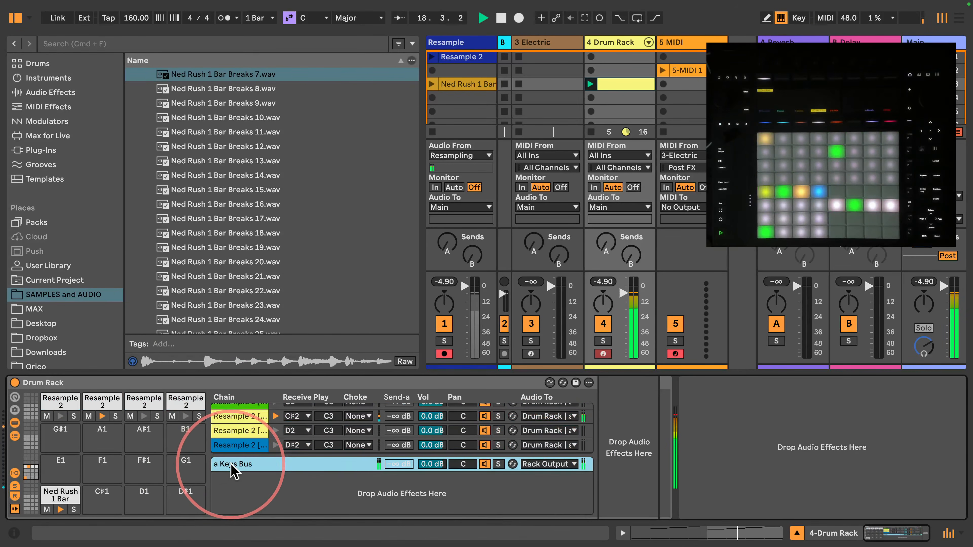
scroll(65, 241, up, 5)
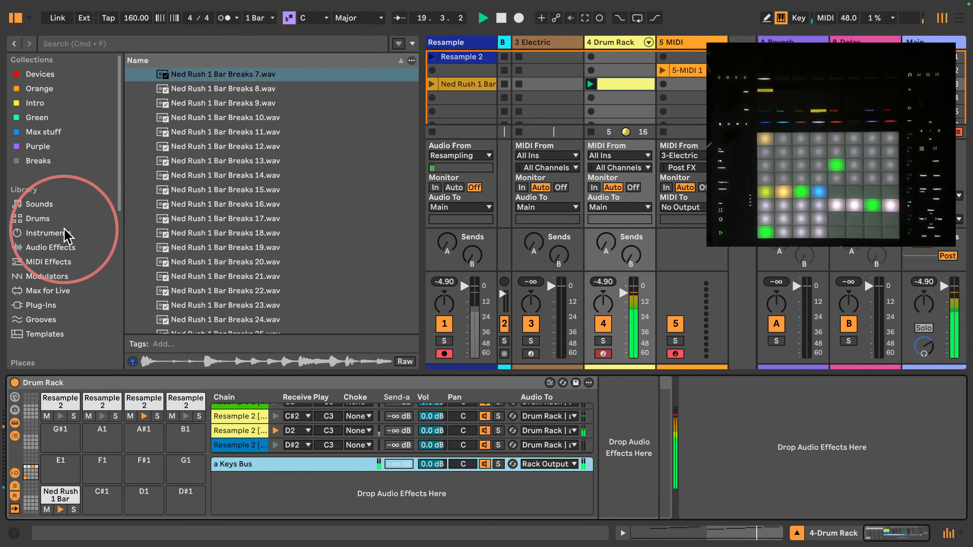
click(38, 218)
click(50, 247)
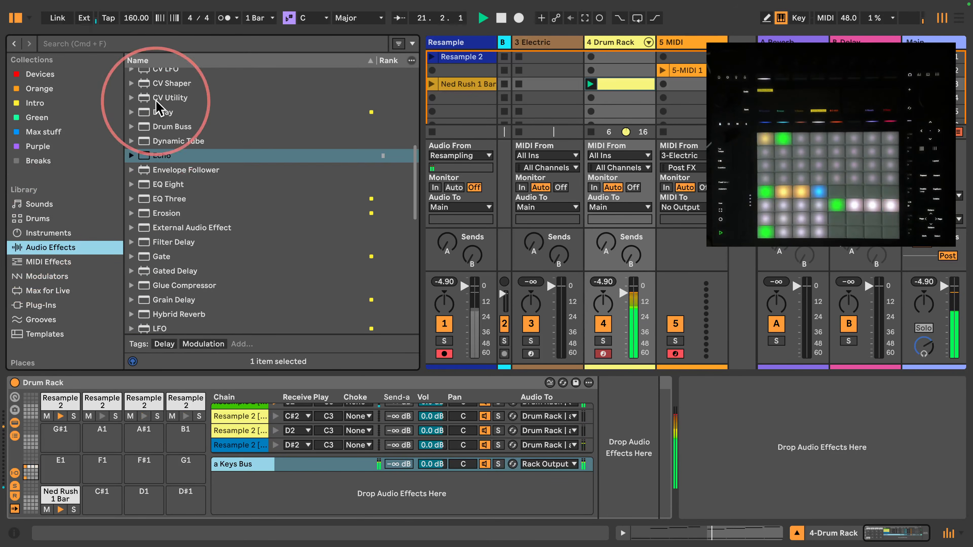
drag(156, 135, 226, 464)
drag(861, 451, 798, 452)
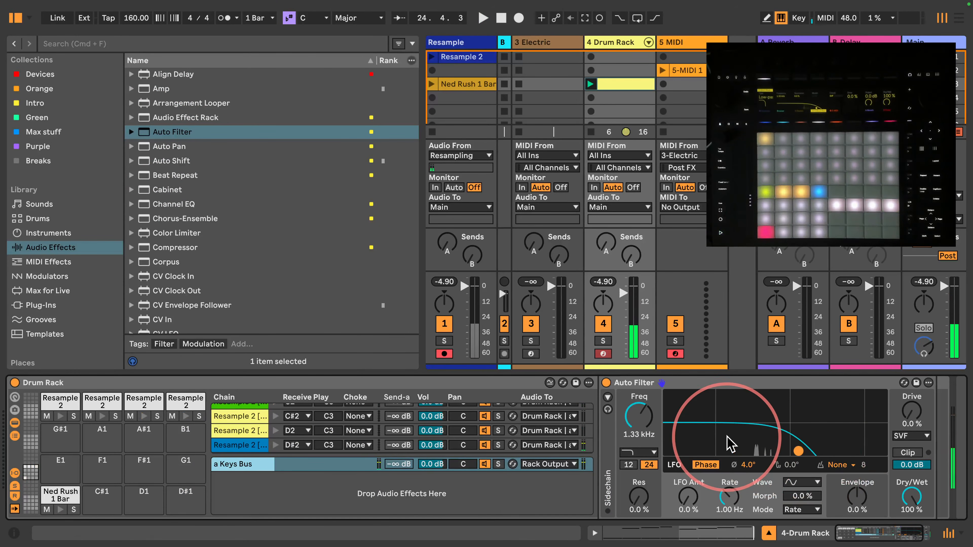
click(914, 533)
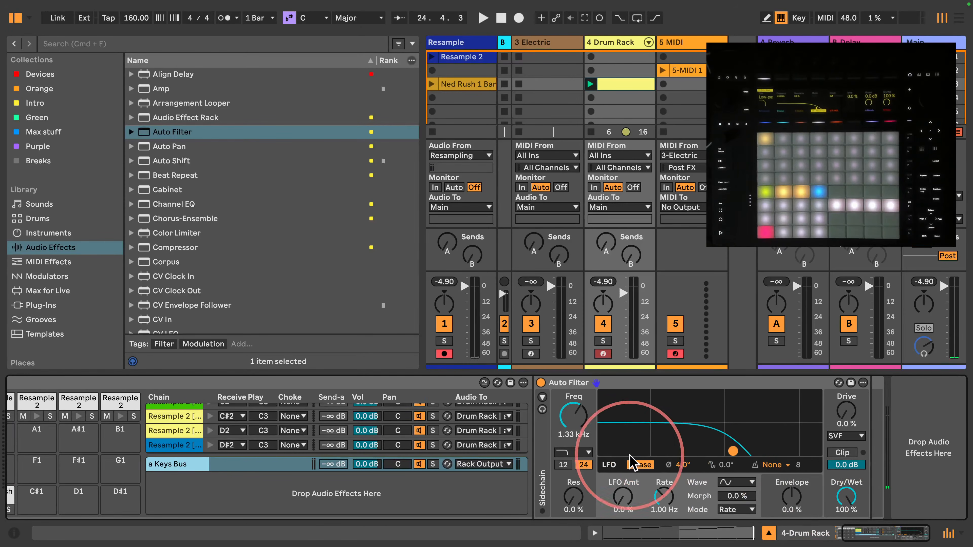
- Switch the Auto Filter to the DJ filter type and move it out of Keys Bus to after the Drum Rack
click(573, 452)
click(571, 402)
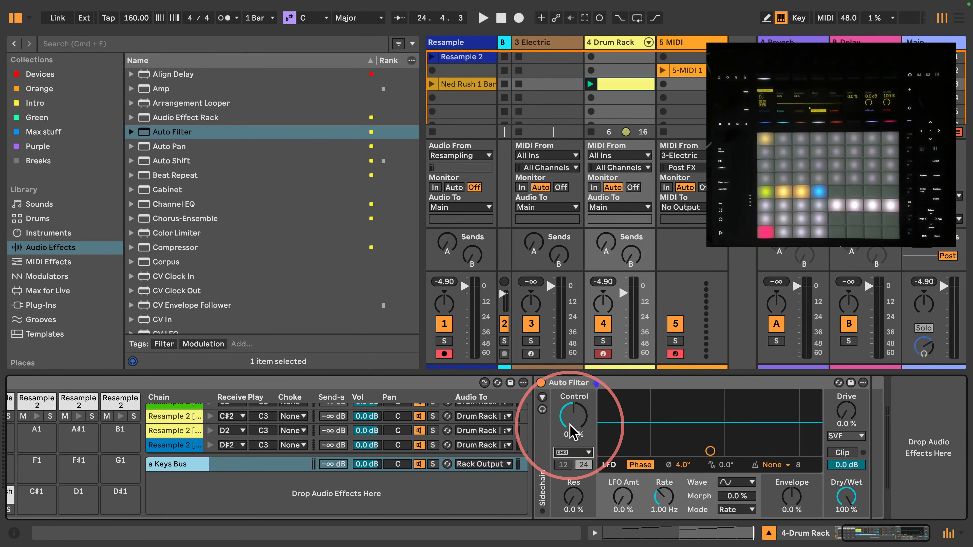
key(space)
drag(570, 412, 928, 421)
key(space)
click(597, 380)
- Set the DJ filter's Control to 25% during playback and move the Auto Filter back onto the Keys Bus chain
key(space)
drag(652, 402, 662, 437)
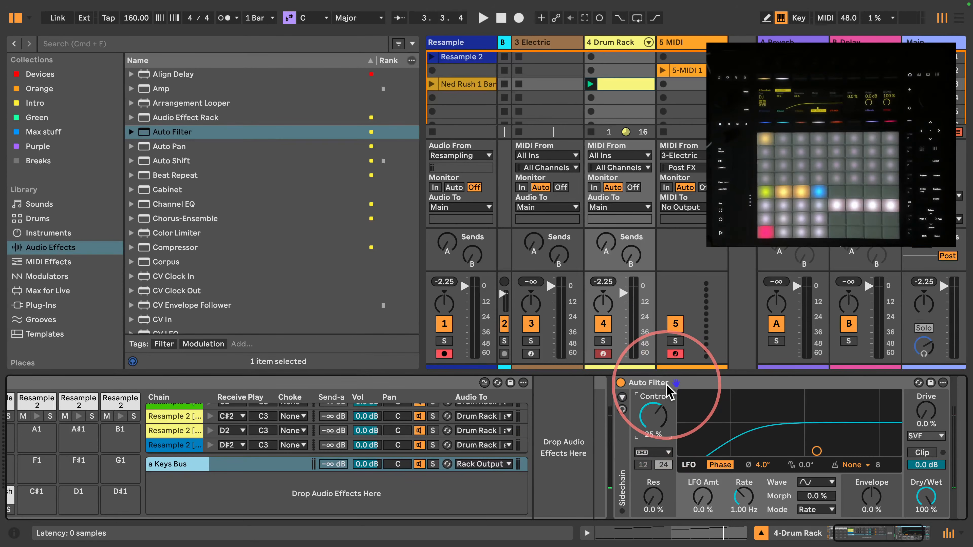
drag(671, 385, 171, 467)
key(space)
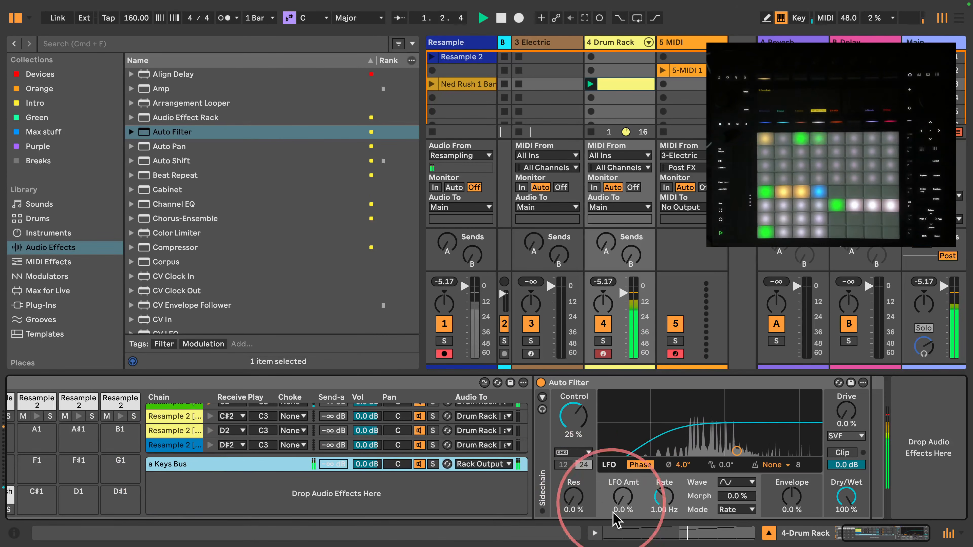
- Set the Keys Bus Auto Filter to low-pass with a frequency of 4.08 kHz, and stop playback
click(573, 452)
click(575, 343)
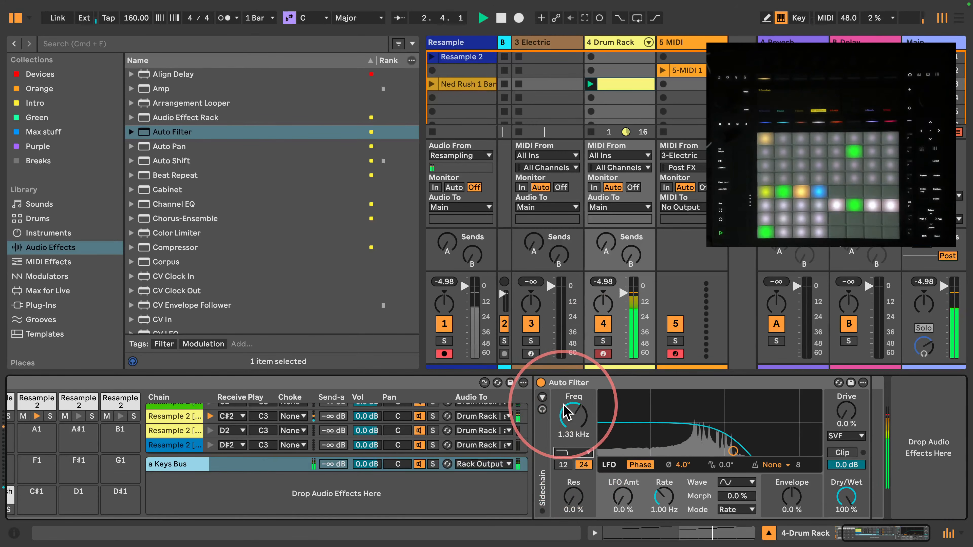
drag(566, 414, 566, 391)
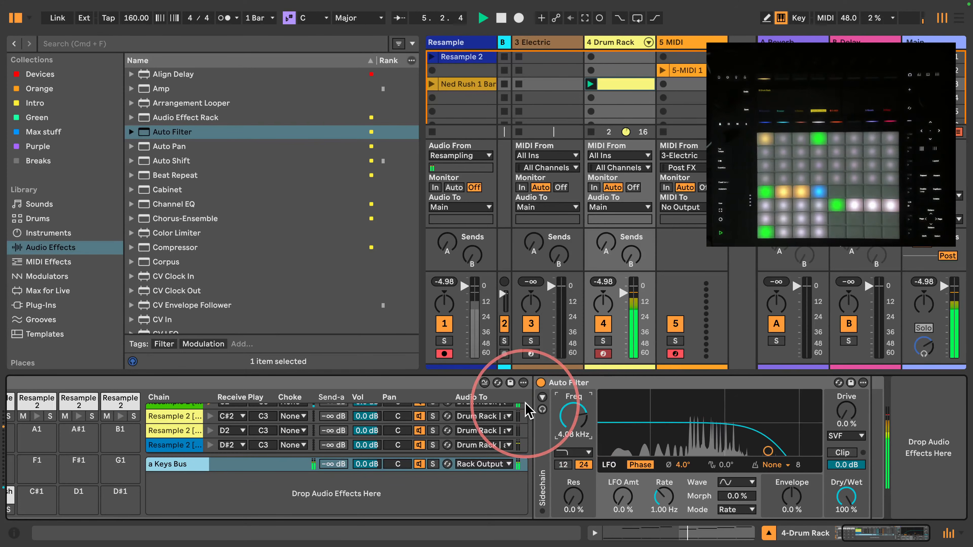
drag(888, 531, 839, 537)
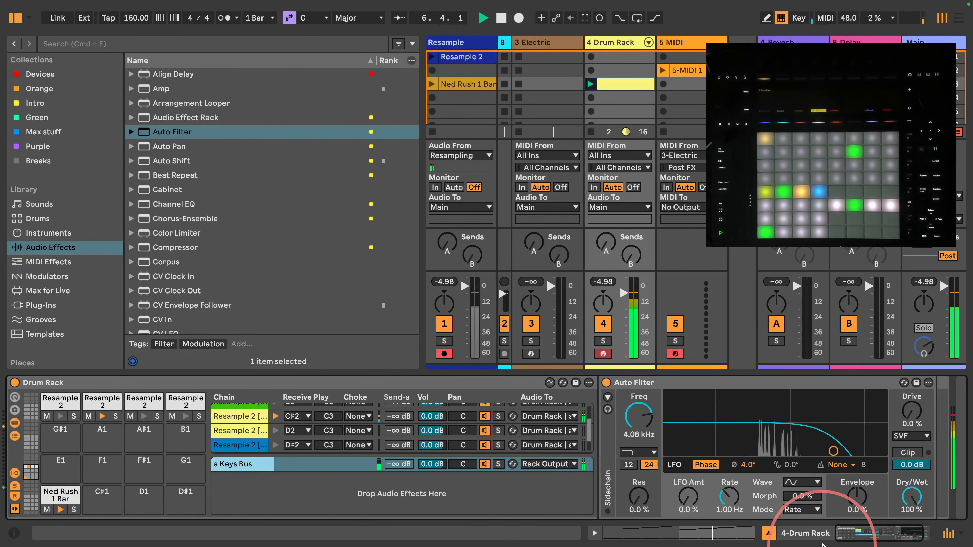
key(space)
- Play the Ned Rush 1 Bar Breaks 7 clip and move its 0.1.2 loop to position 1.3.3
click(468, 83)
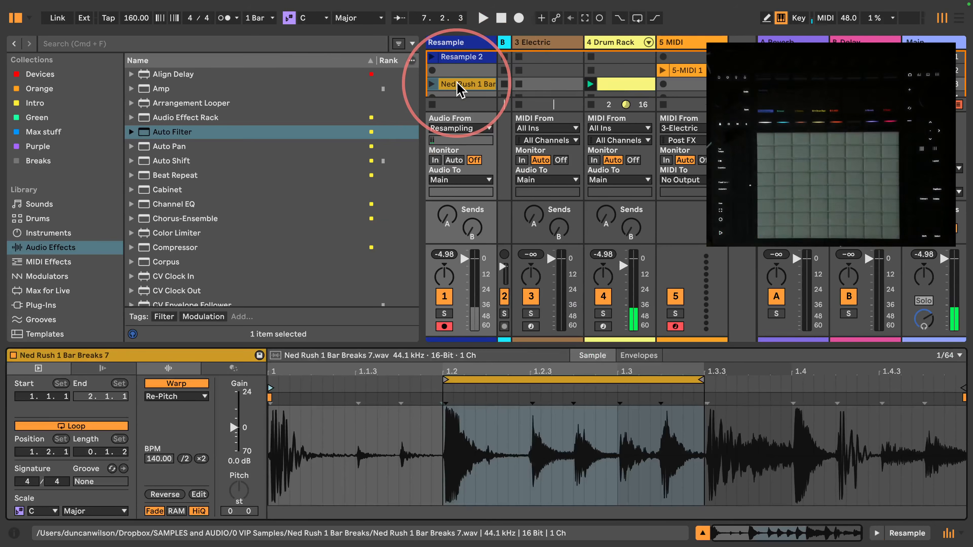
key(space)
key(space)
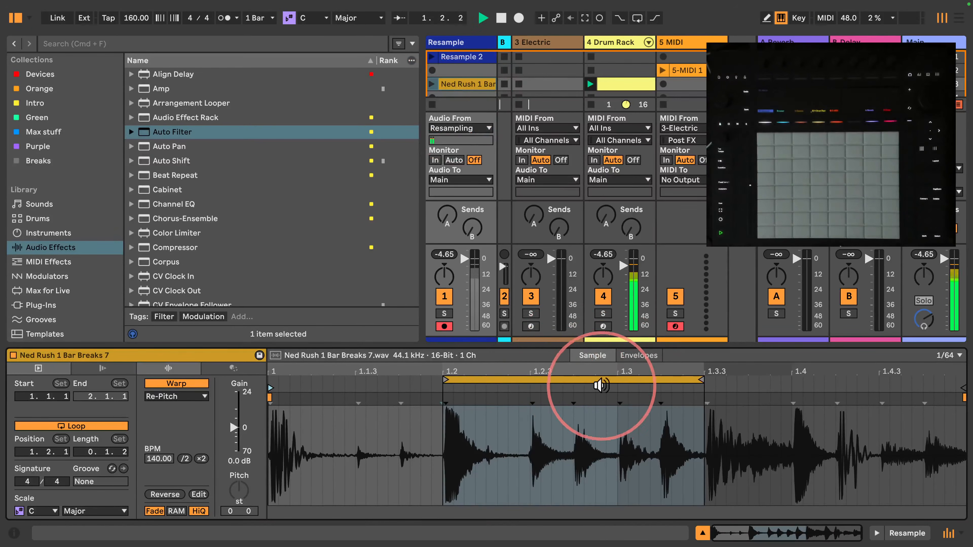
click(434, 84)
click(651, 441)
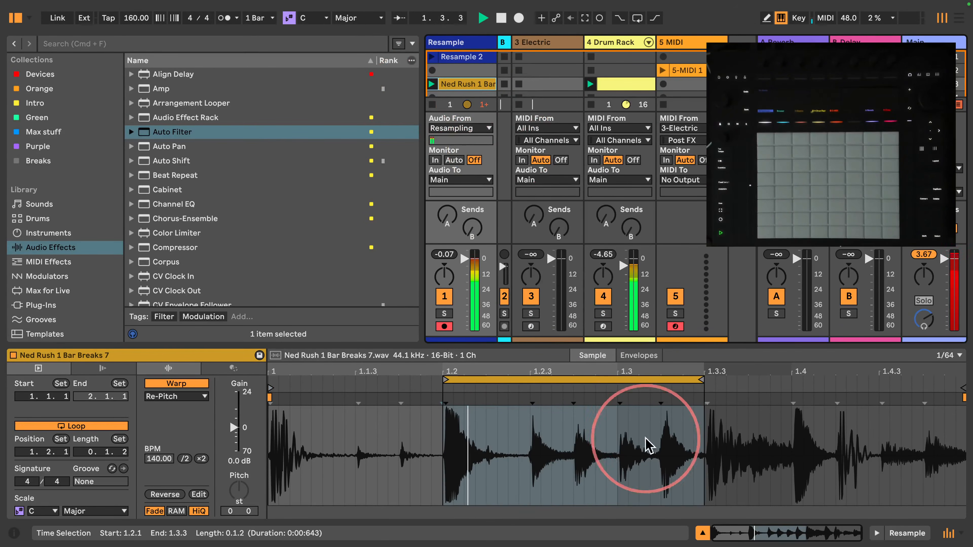
drag(610, 379, 900, 391)
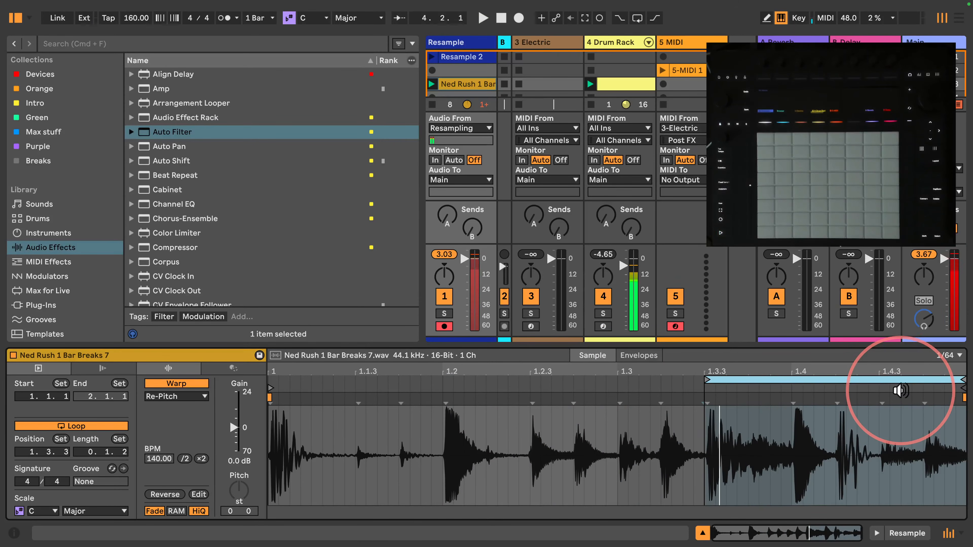
- Assign the Drum Rack's C1 break chain to choke group 16 and duplicate the pad to C#1
click(607, 49)
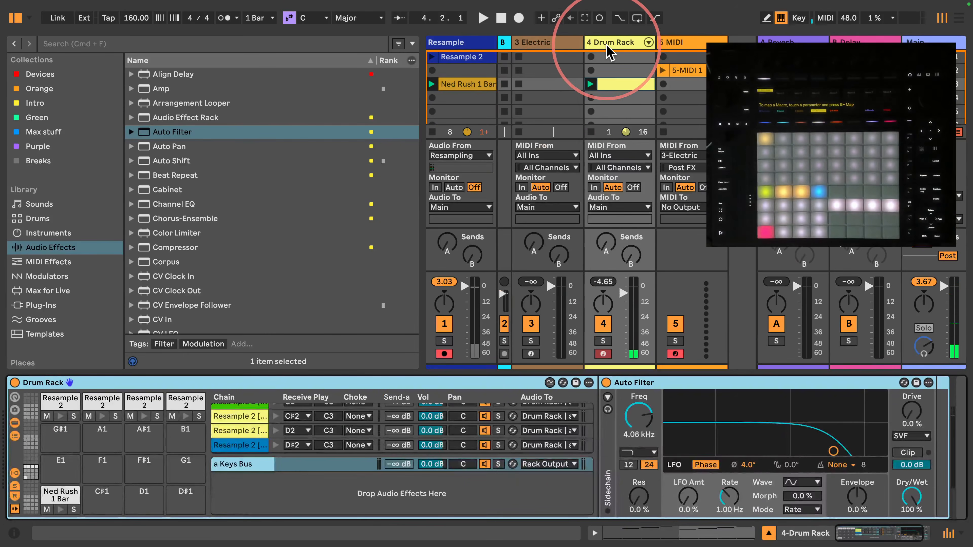
click(51, 498)
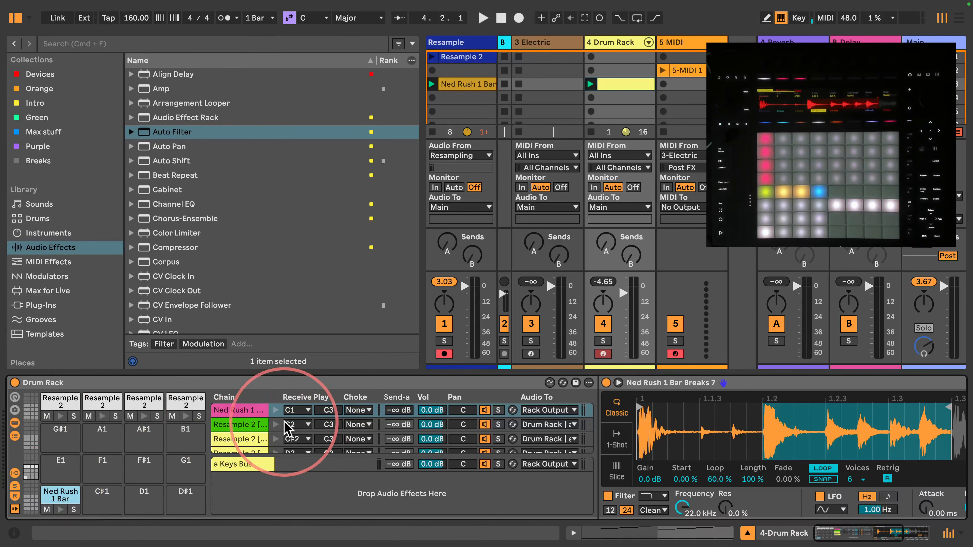
click(352, 411)
click(347, 395)
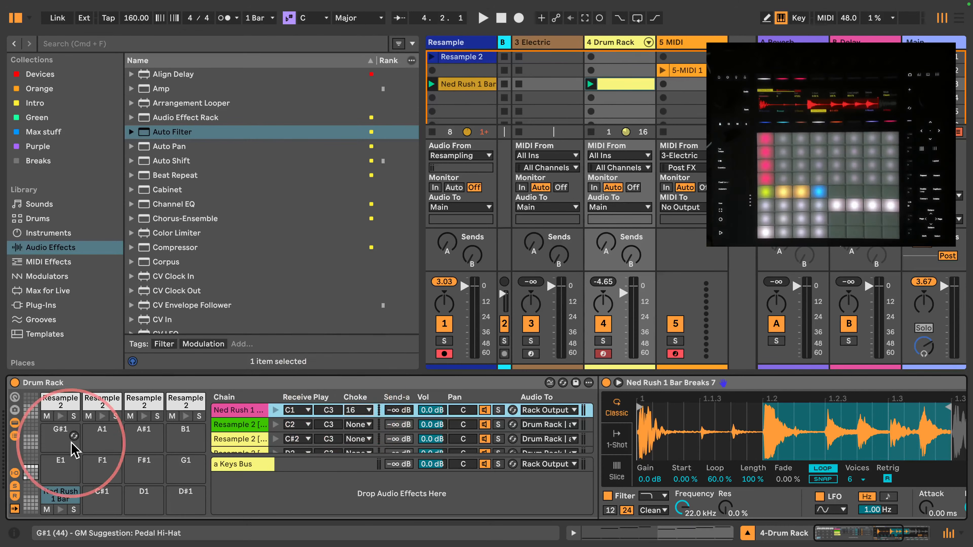
drag(48, 492, 893, 542)
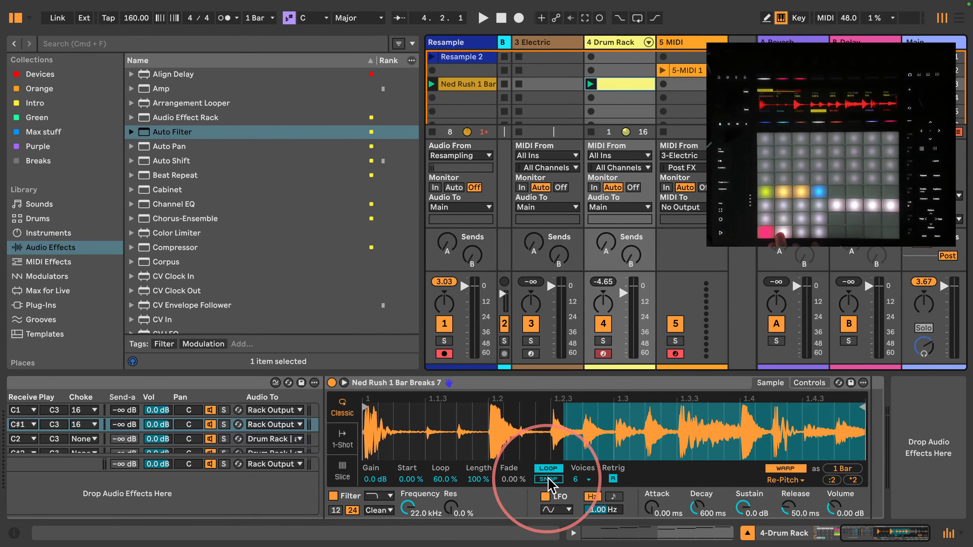
click(551, 468)
click(552, 469)
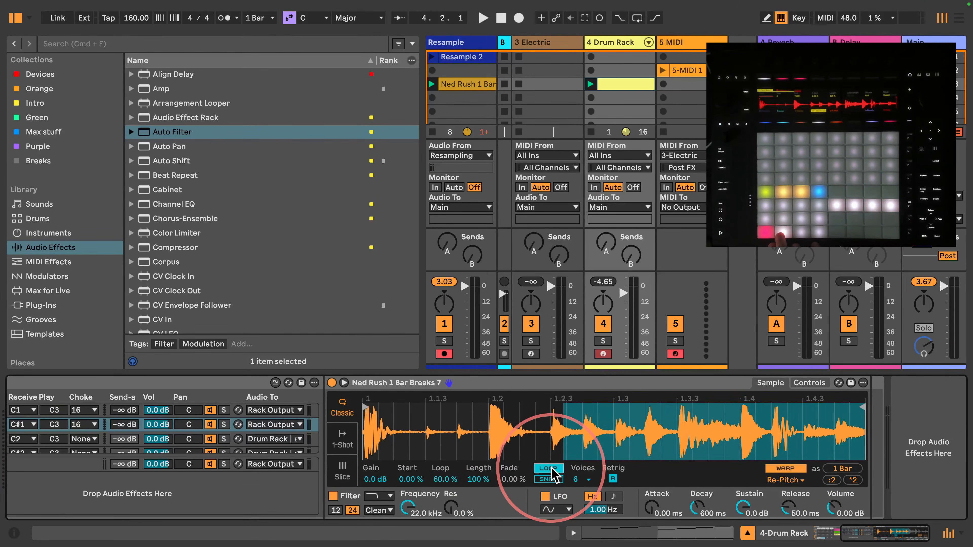
- Move the break clip's start marker to 1.3.3 and load the clip into the sampler on pad C#1
click(466, 86)
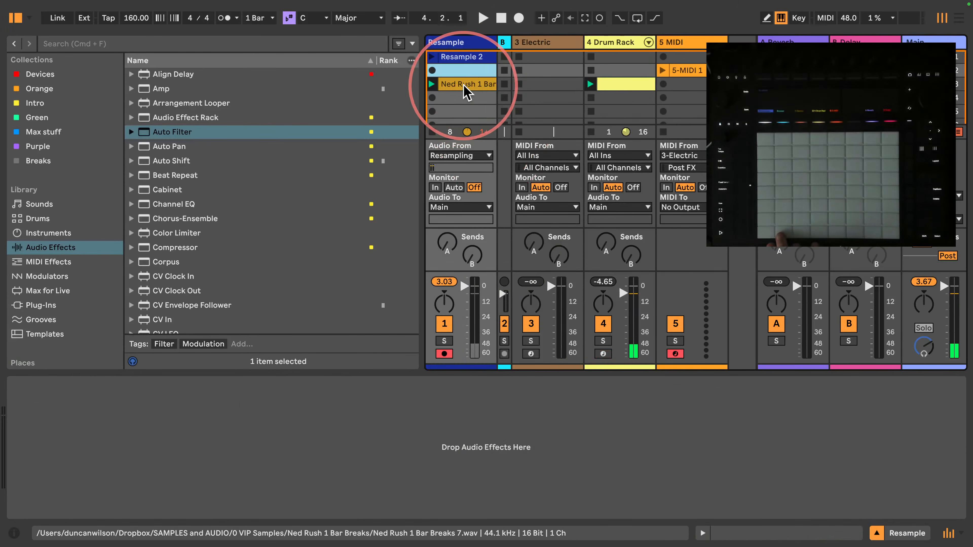
double_click(465, 85)
mouse_move(271, 387)
mouse_down()
mouse_move(641, 412)
mouse_move(705, 473)
mouse_up()
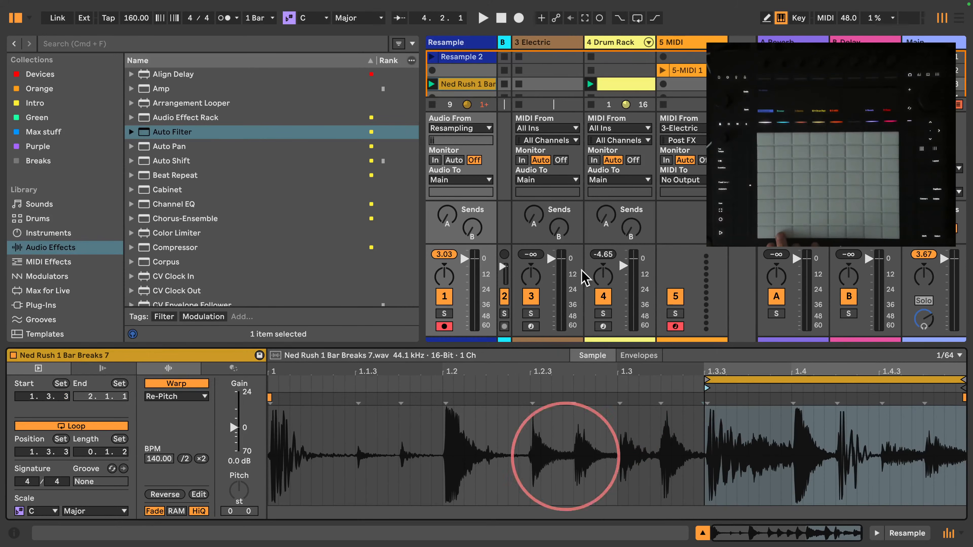
double_click(618, 42)
drag(471, 89, 652, 428)
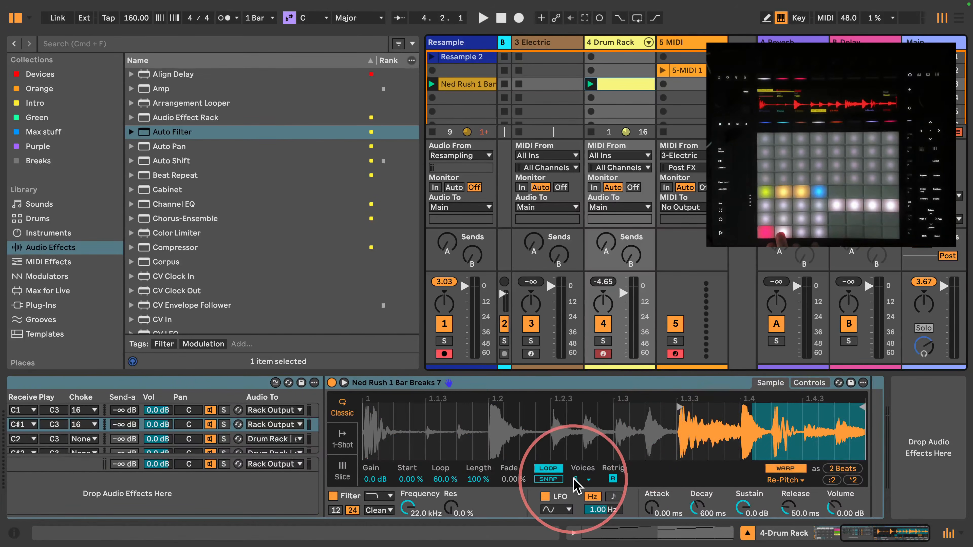
- Set the C#1 break sampler's loop to 100 %, toggle playback, and stop the Resample track's clip
click(552, 470)
click(554, 469)
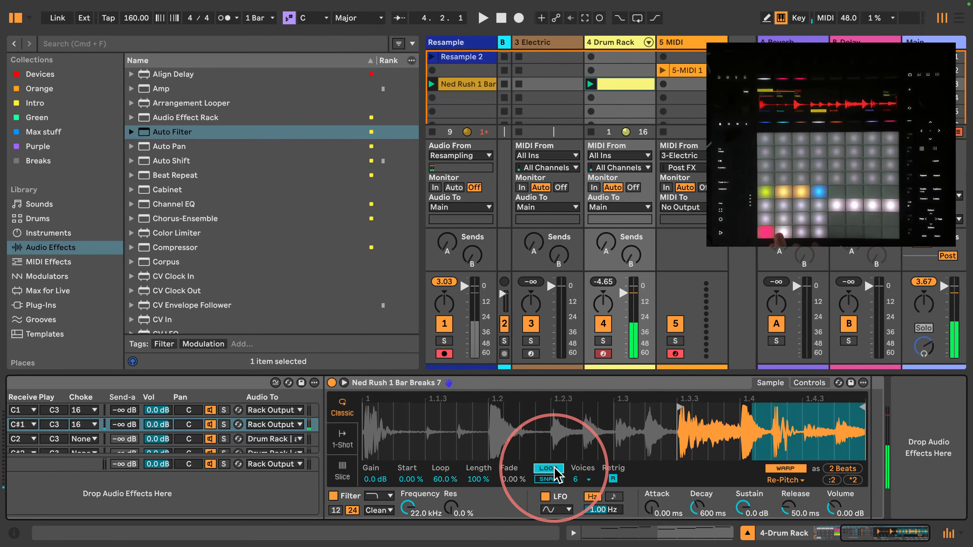
drag(437, 482, 439, 487)
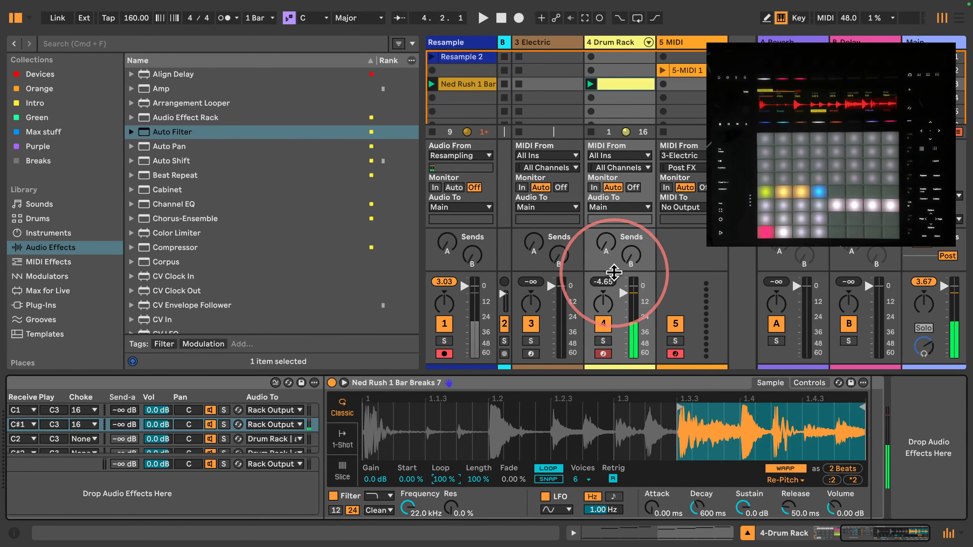
key(space)
click(432, 132)
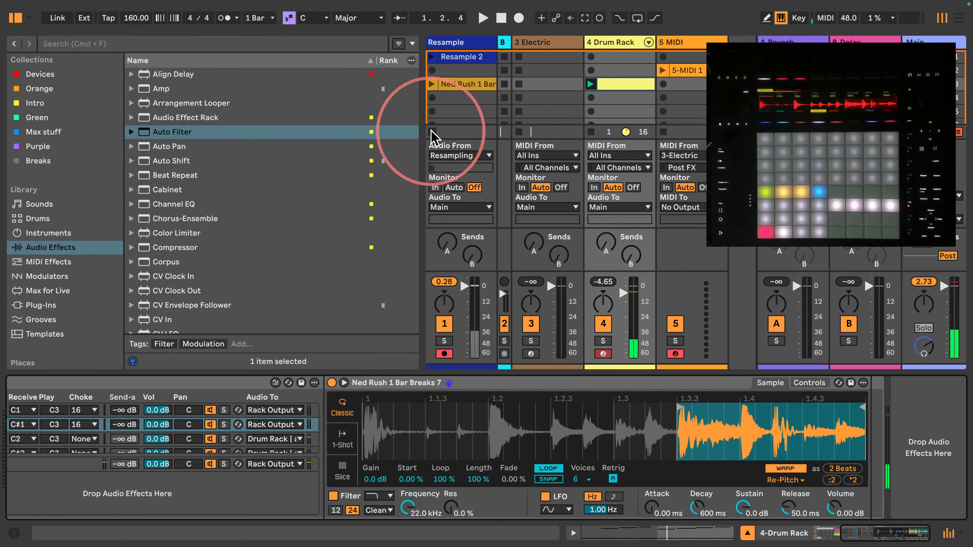
- Open the notes of the Drum Rack clip and delete all notes in bars 1 to 4
click(586, 84)
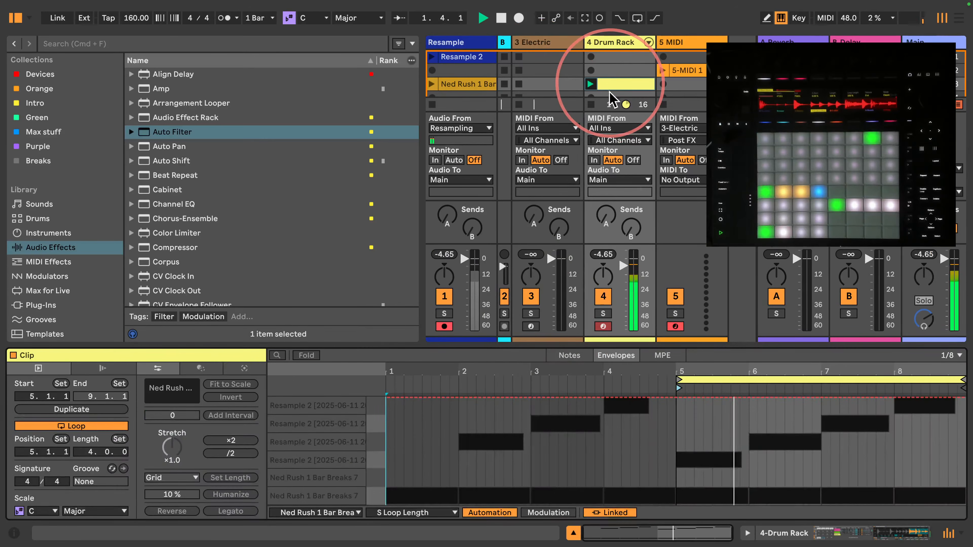
click(571, 355)
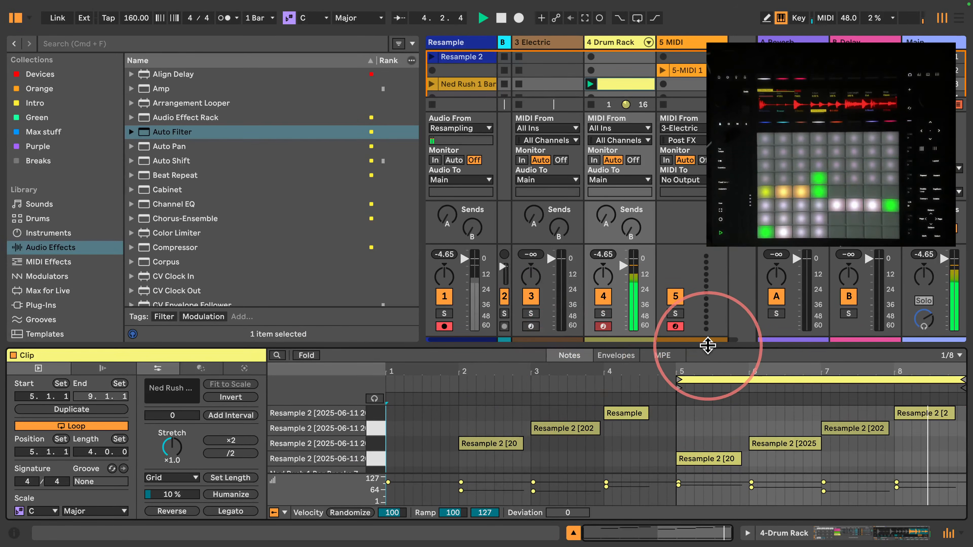
drag(708, 345, 720, 109)
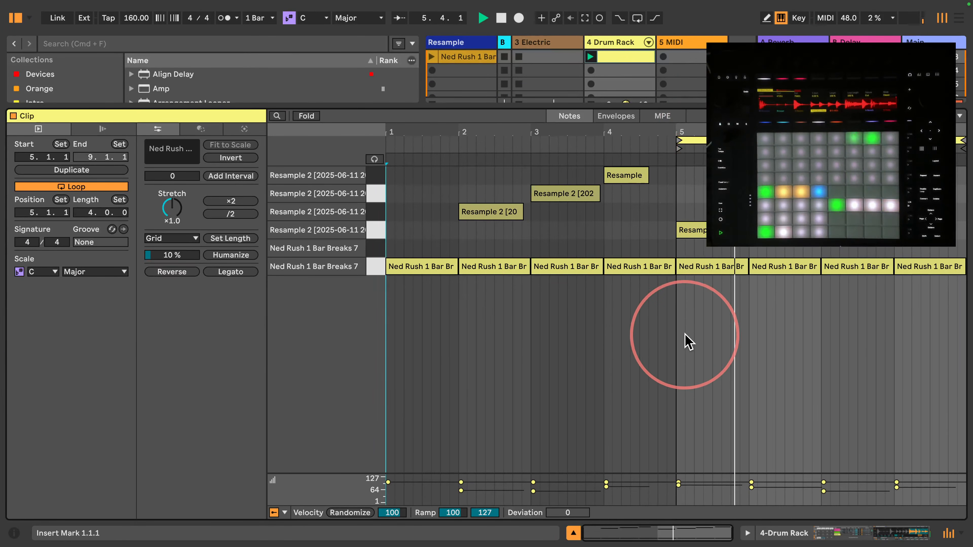
drag(636, 337, 386, 153)
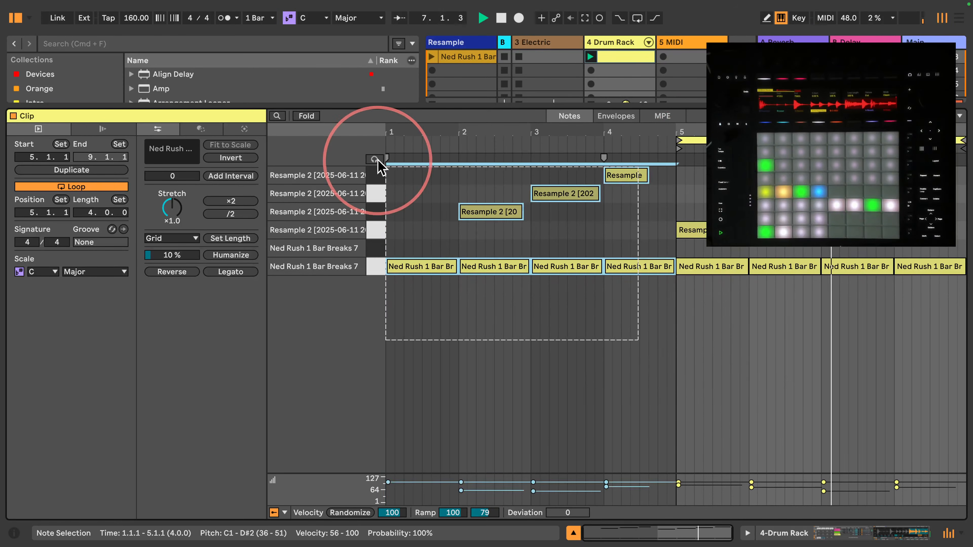
key(Delete)
- Move the Drum Rack clip's four-bar loop and its notes to 1.1.1, and duplicate the loop to eight bars
click(697, 140)
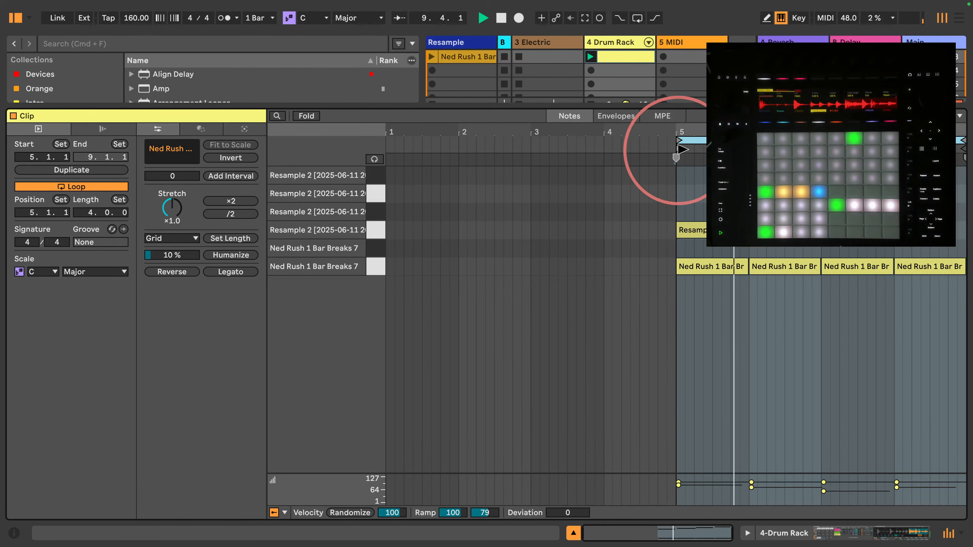
key(Left)
click(463, 141)
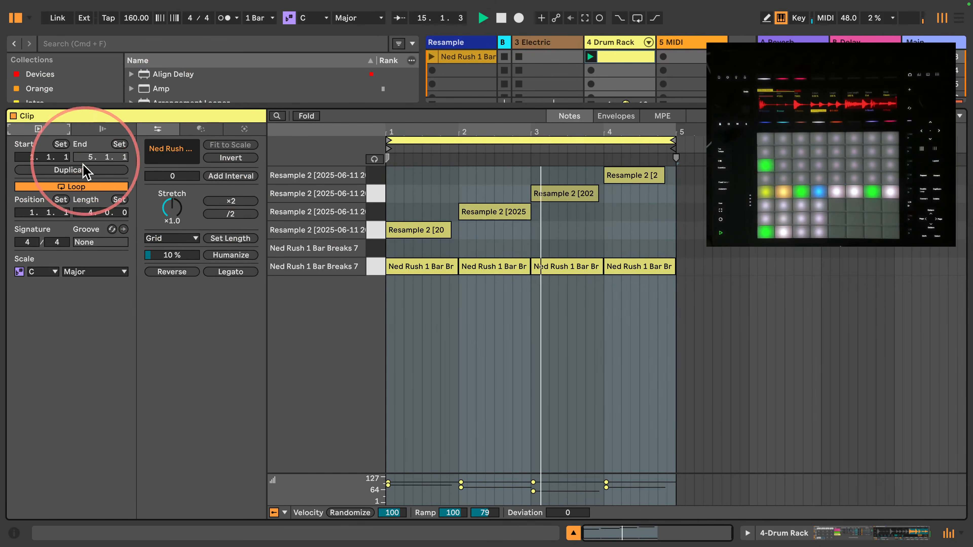
click(74, 170)
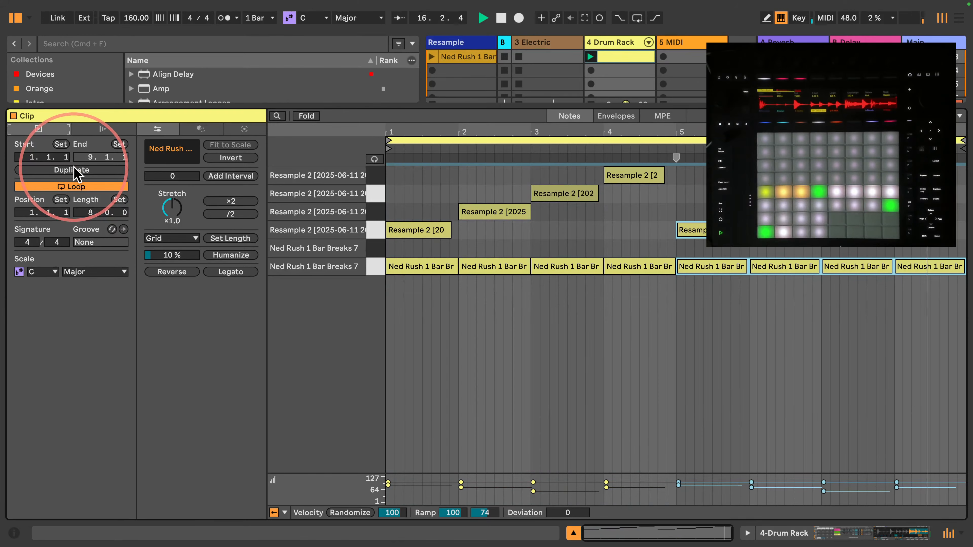
- Shorten the last C1 break note to end at 8.2.3 and add a C#1 break note from 8.2.3 to 9.1.1
click(930, 302)
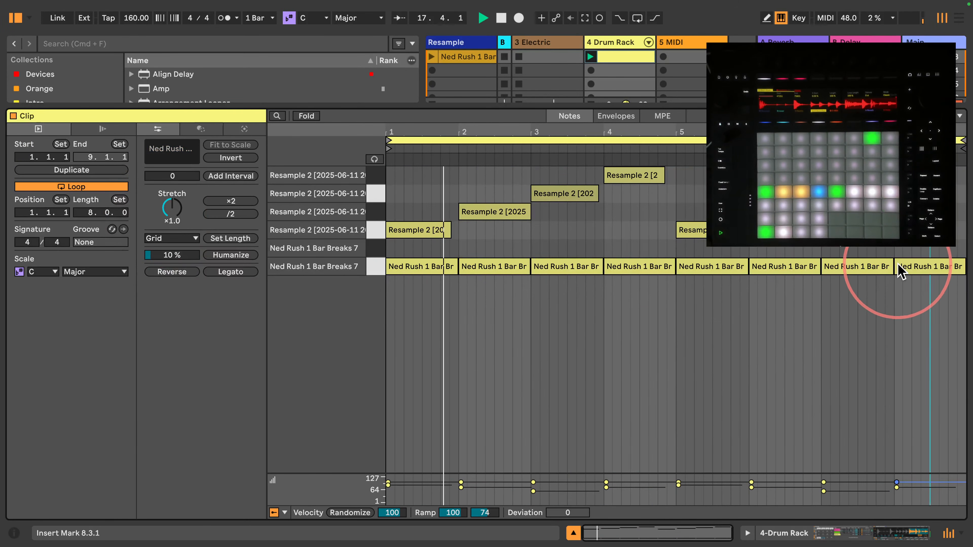
click(898, 265)
mouse_move(897, 264)
mouse_down()
mouse_move(916, 265)
mouse_move(895, 265)
mouse_up()
mouse_move(963, 265)
mouse_down()
mouse_move(923, 265)
mouse_move(959, 256)
mouse_up()
double_click(926, 253)
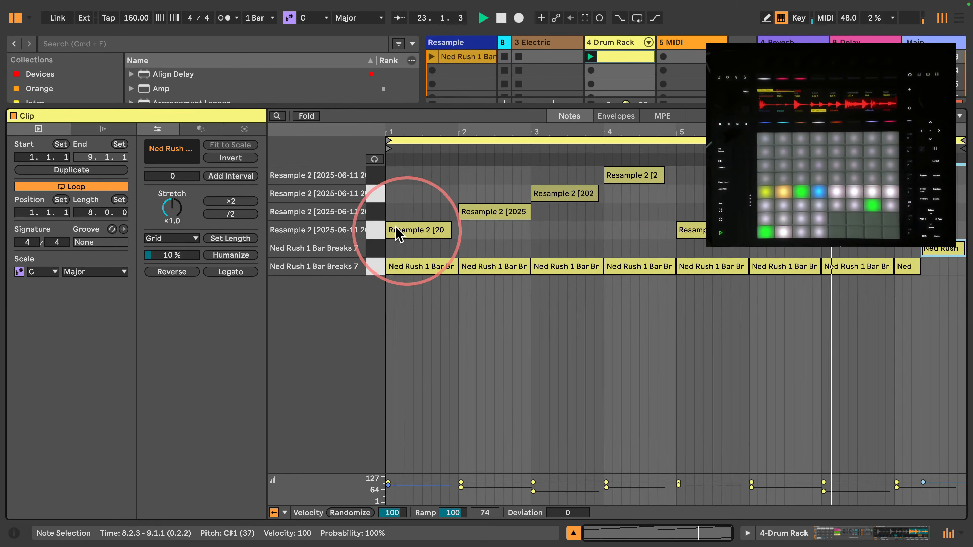
- Select all notes of the four Resample 2 chord pads and apply Legato to them
drag(376, 230, 377, 173)
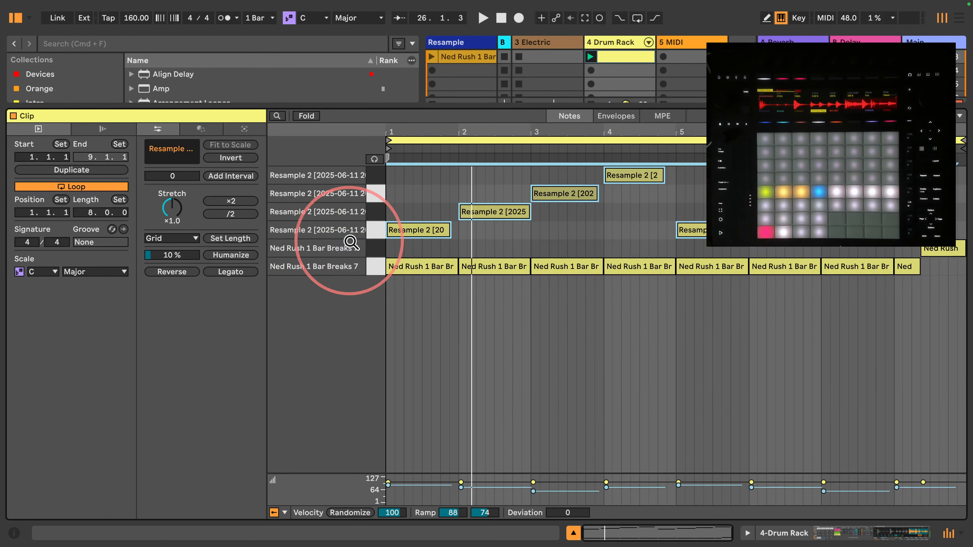
click(221, 271)
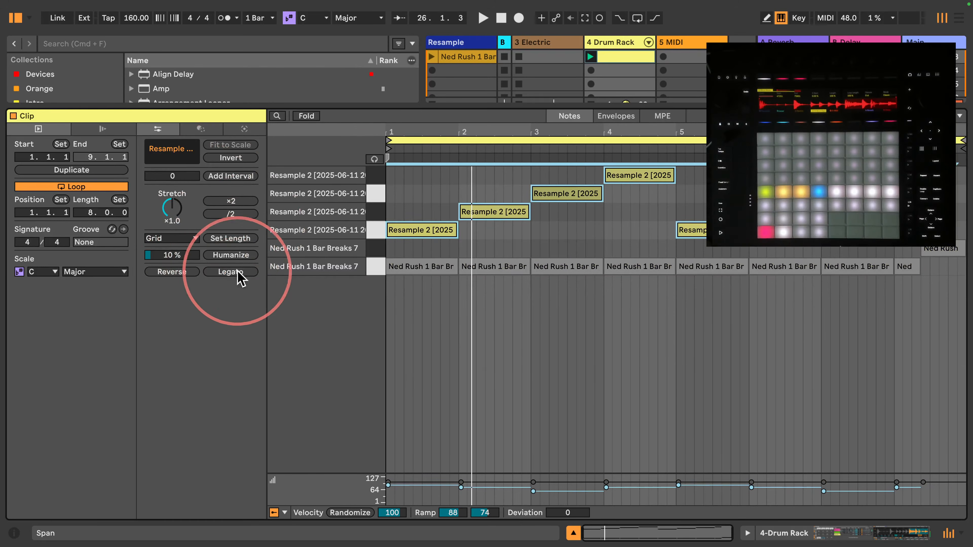
drag(378, 107, 344, 413)
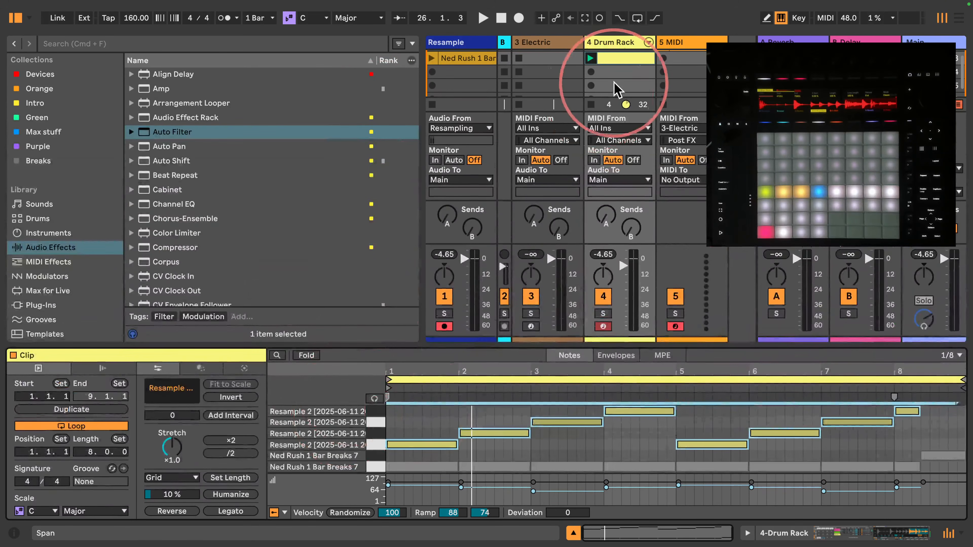
- Move the Drum Rack clip to the track's first slot, play it, and show the Drum Rack's pads and chains
scroll(623, 94, up, 2)
drag(622, 86, 620, 57)
click(614, 39)
key(space)
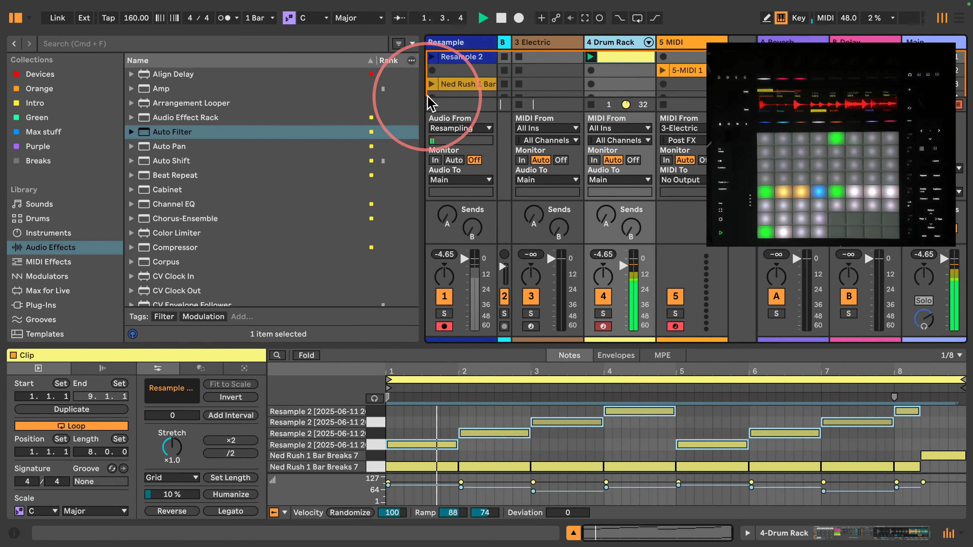
double_click(631, 43)
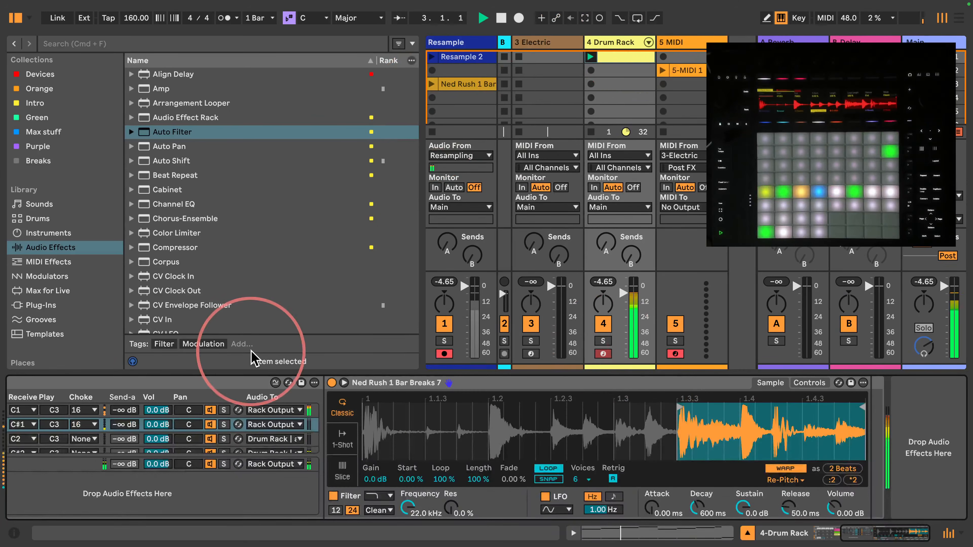
drag(883, 535, 781, 536)
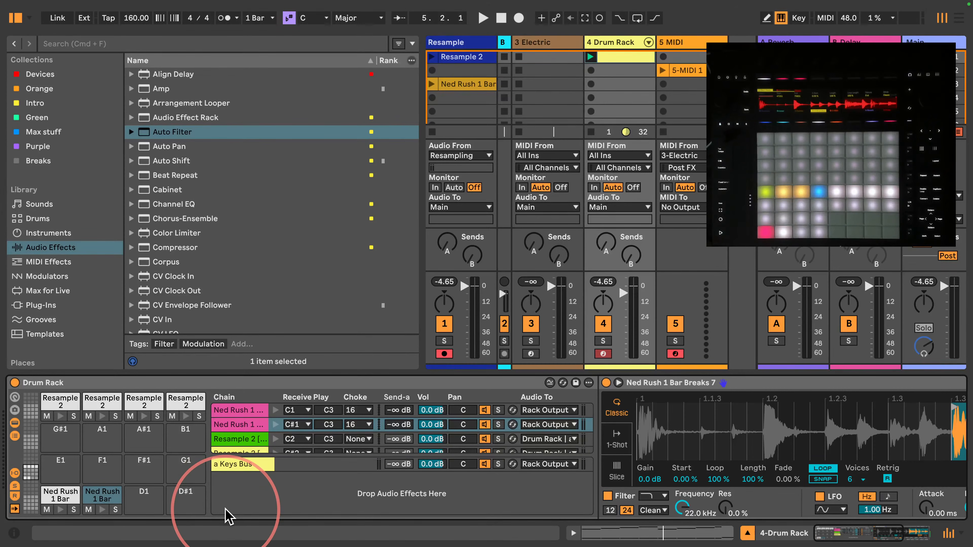
- Narrow the browser and add the Operator instrument as a new track after 5 MIDI
drag(422, 173, 275, 174)
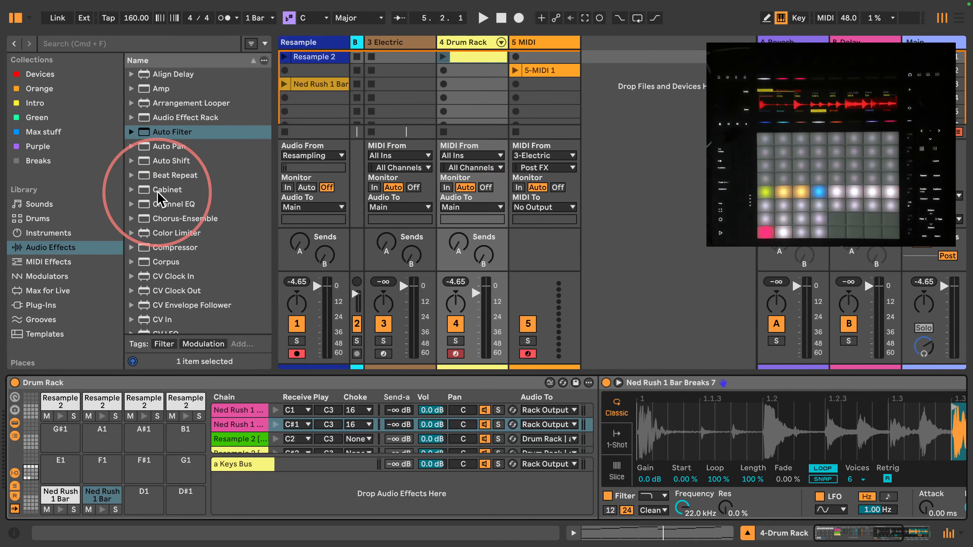
click(34, 233)
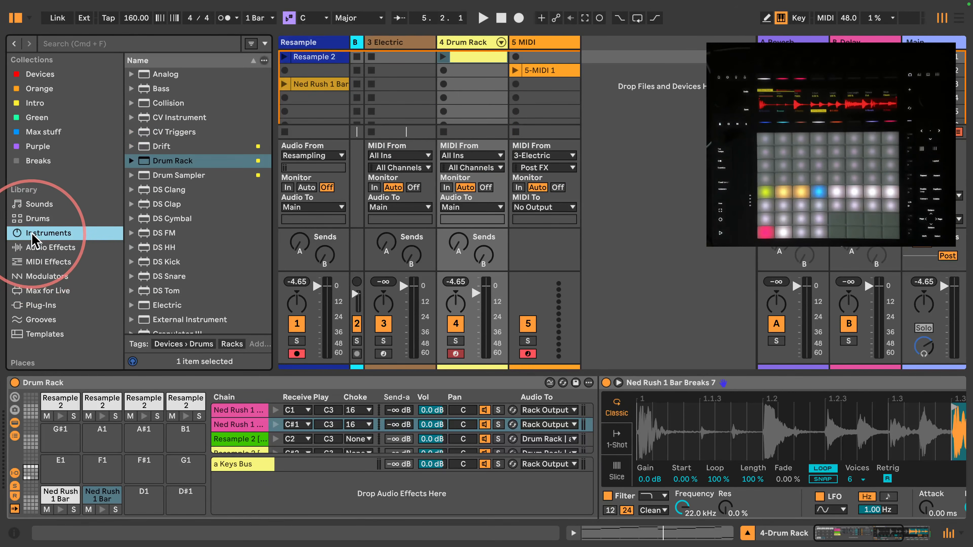
scroll(165, 230, down, 5)
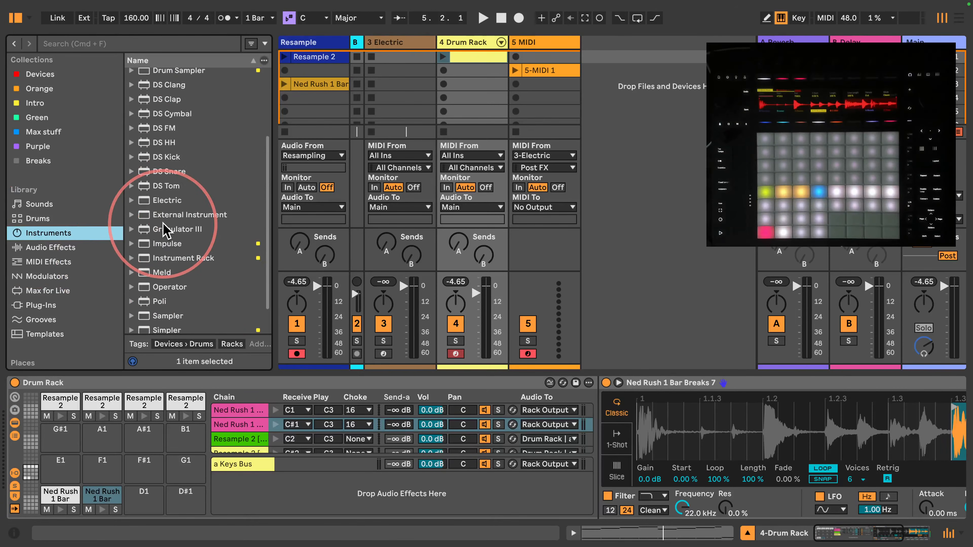
scroll(164, 230, down, 1)
drag(146, 265, 636, 116)
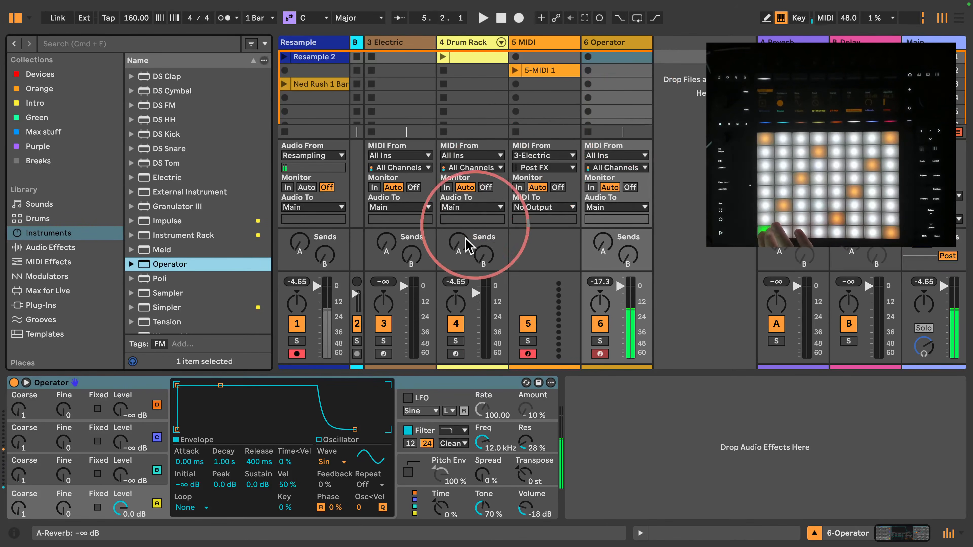
- Set Operator's volume to -4.5 dB and enable its pitch envelope with an amount of 43 %
drag(525, 509, 526, 501)
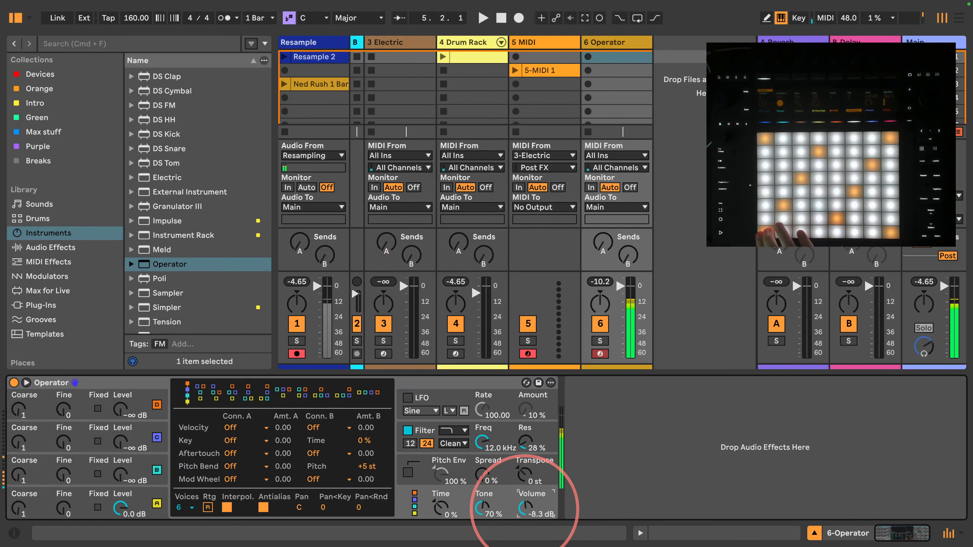
click(163, 516)
click(433, 486)
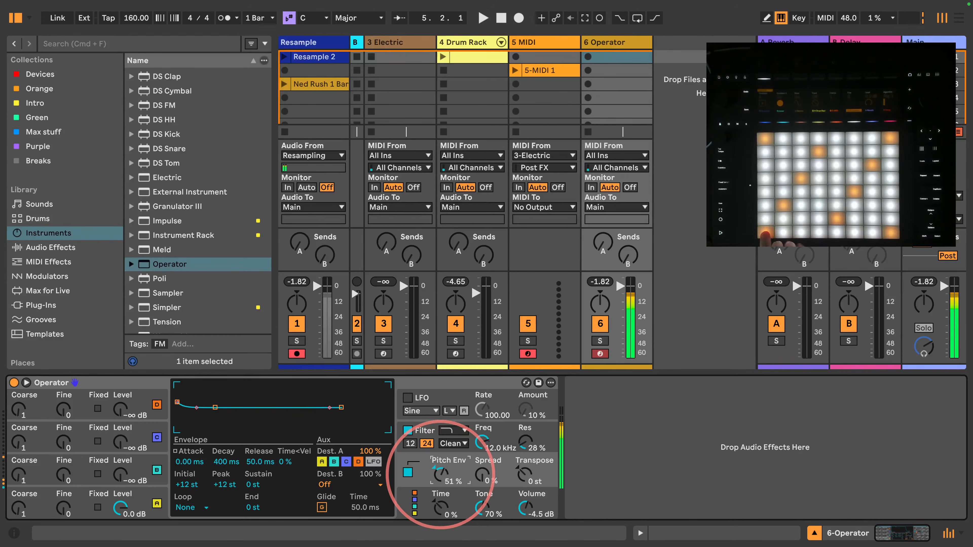
drag(440, 484, 440, 486)
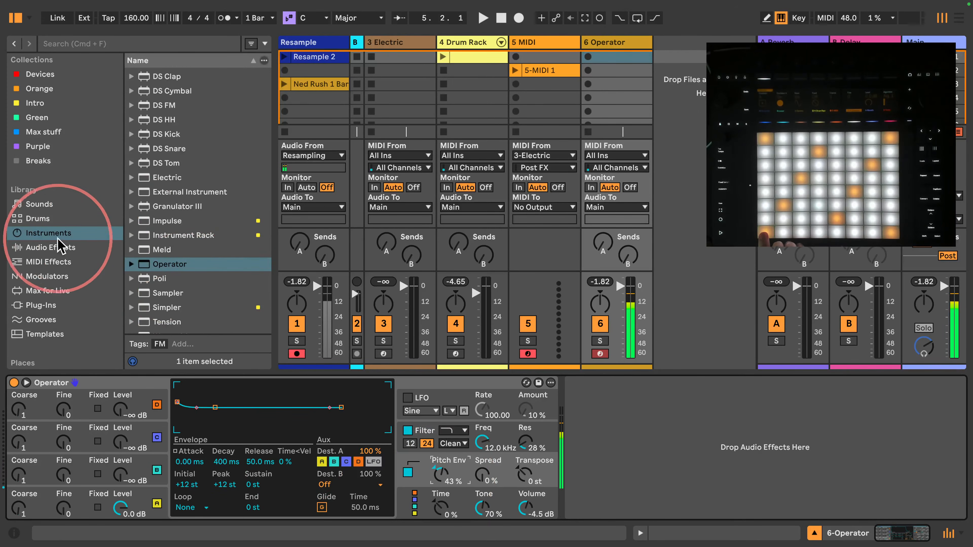
- Add a Saturator after Operator, set it to Soft Clip, and raise its drive to 7.4 dB
click(50, 247)
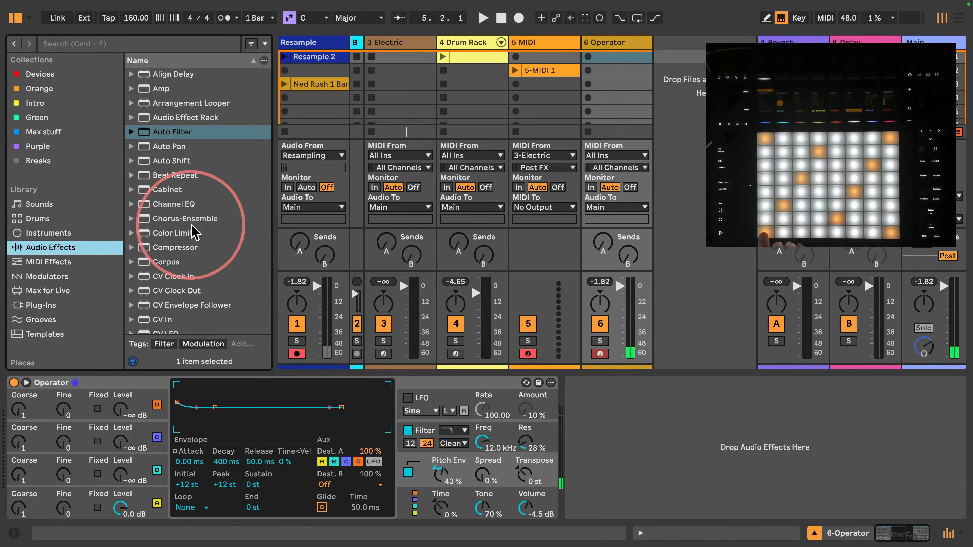
scroll(180, 246, down, 5)
scroll(181, 247, down, 15)
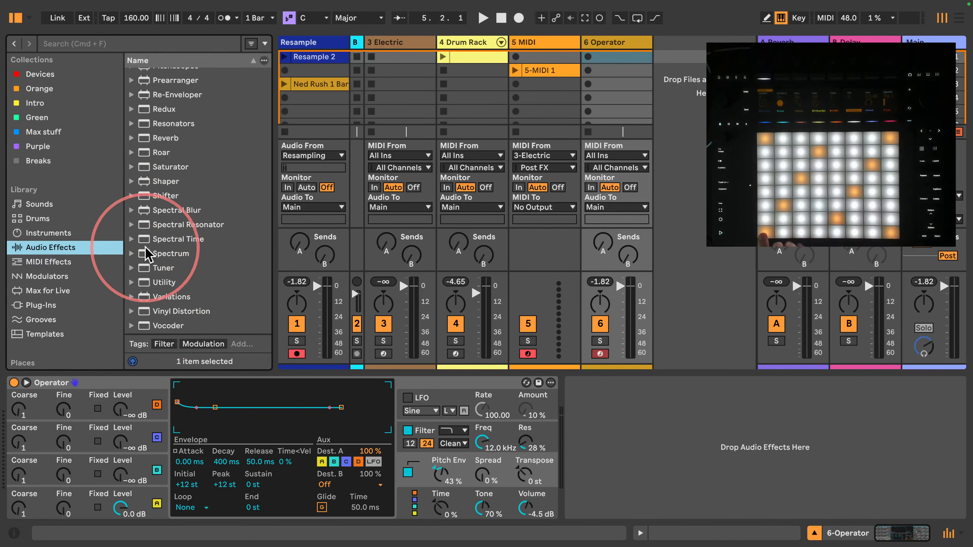
drag(145, 173, 609, 448)
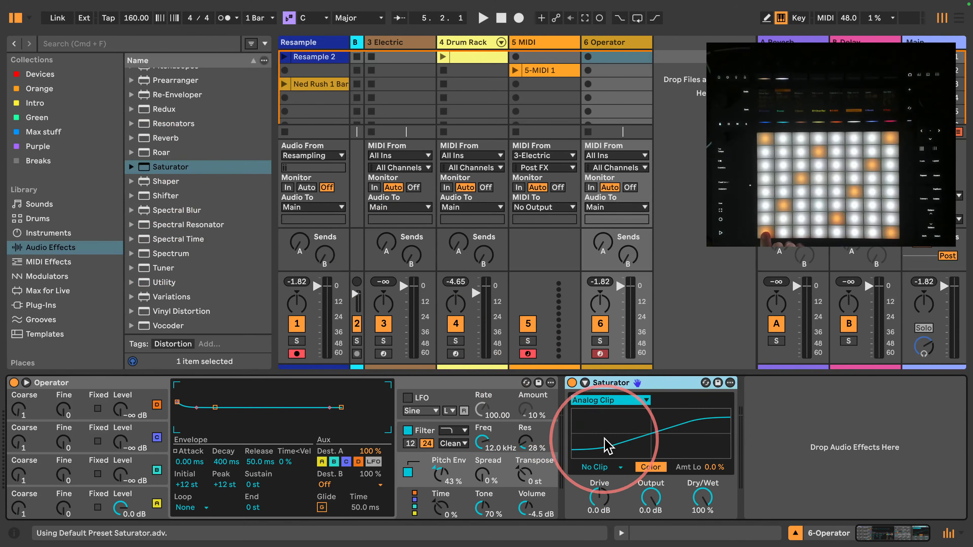
click(607, 466)
click(598, 491)
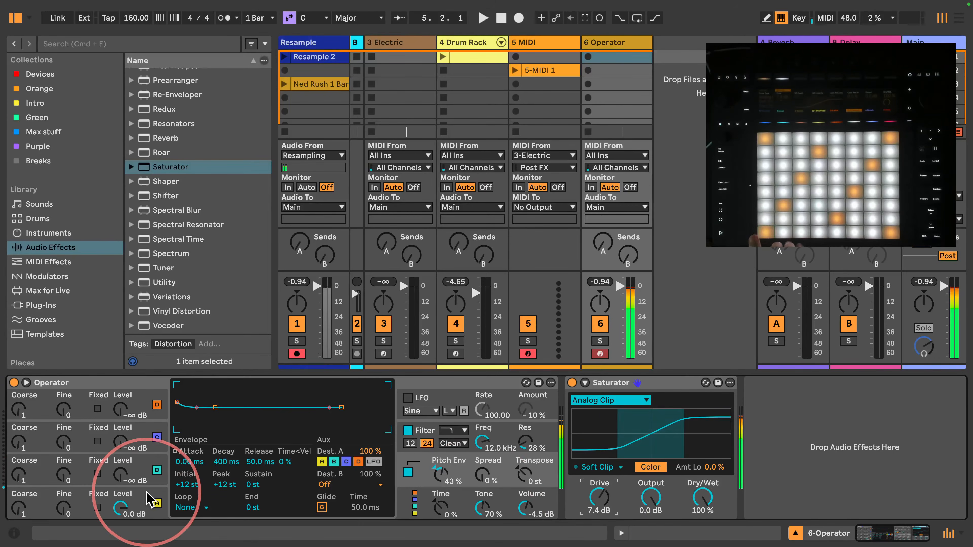
- Set oscillator A's envelope to 60.0 s decay, -∞ dB sustain and 5.41 s release, and the Saturator drive to 2.3 dB
click(135, 503)
drag(335, 425, 245, 487)
mouse_move(251, 462)
mouse_down()
mouse_move(251, 430)
mouse_move(253, 458)
mouse_up()
mouse_move(596, 499)
mouse_down()
mouse_move(596, 512)
mouse_move(597, 492)
mouse_up()
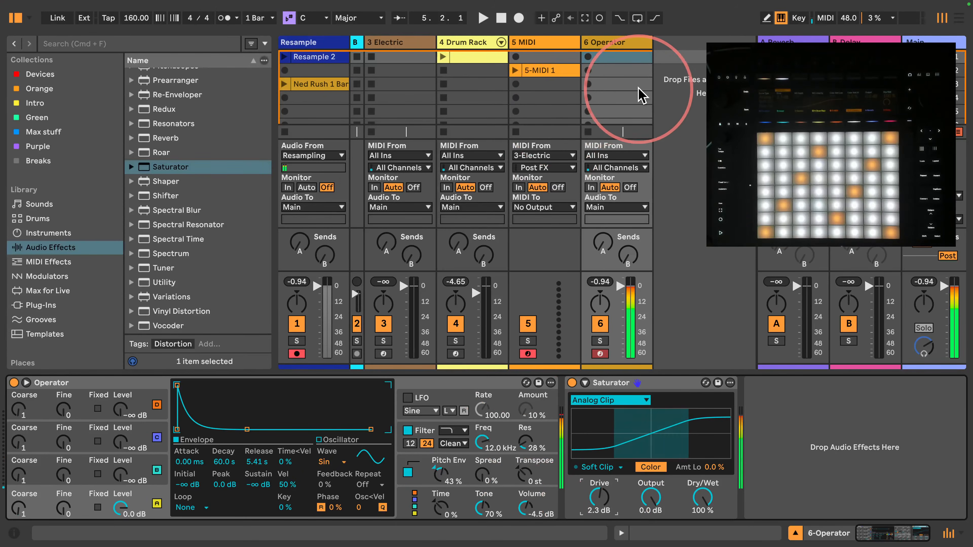
- Create a MIDI clip in the Operator track's first slot, add a sixteenth C1 note at 1.1.1, and launch the clip
double_click(617, 58)
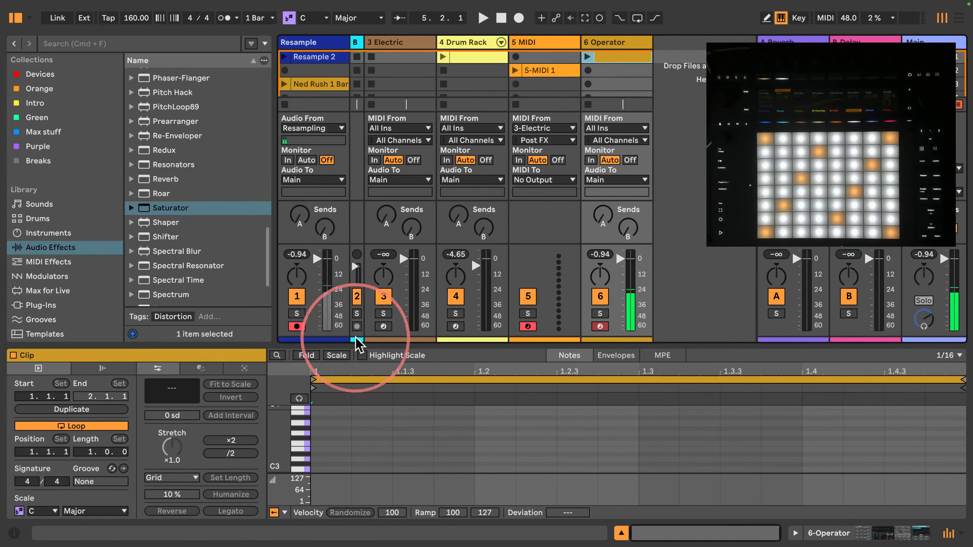
drag(283, 462, 283, 459)
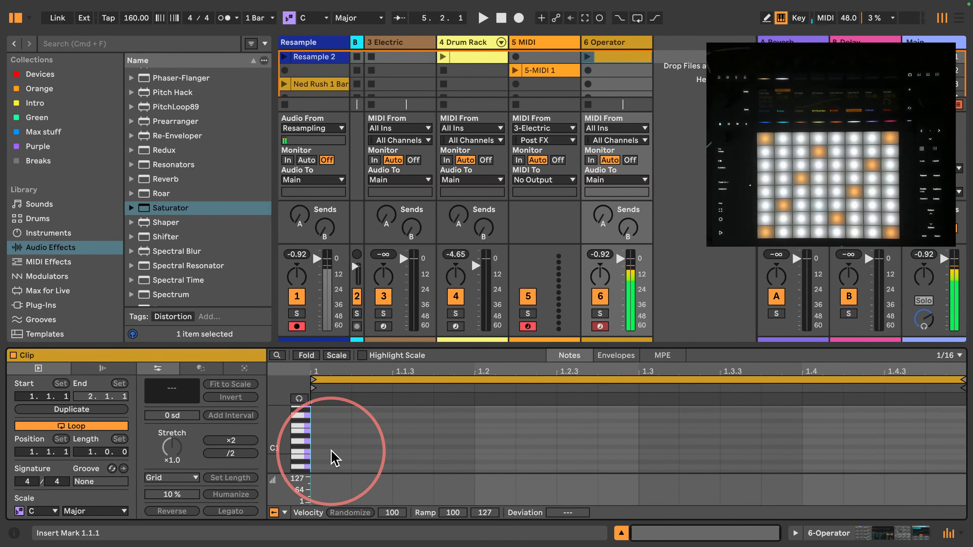
double_click(332, 451)
click(588, 57)
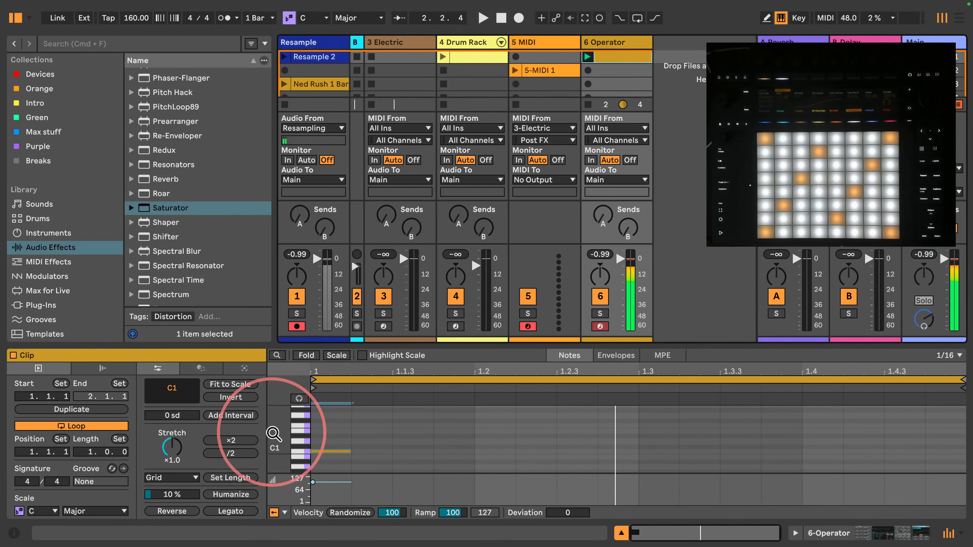
- Double the Operator clip's loop together with its C1 note to a length of two bars, and launch the clip
click(218, 440)
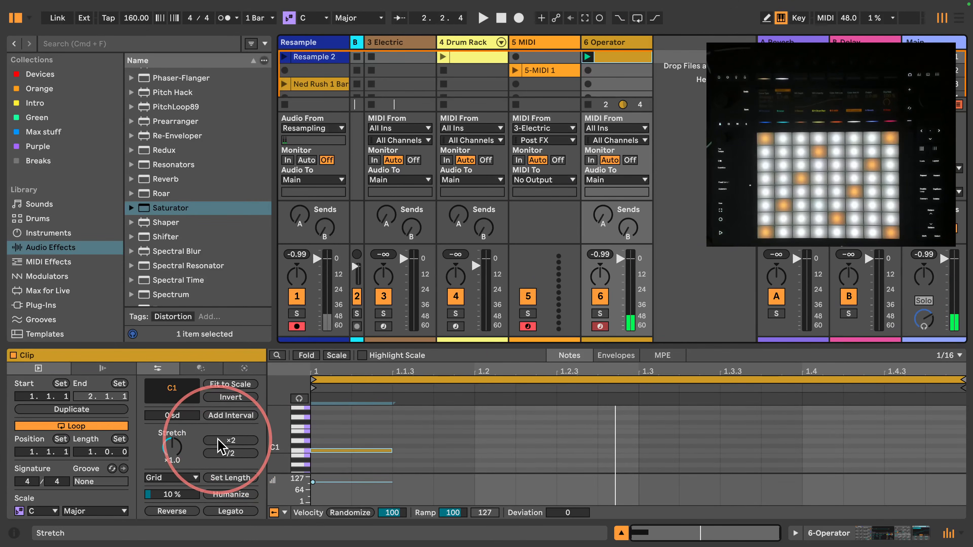
key(super+z)
click(370, 380)
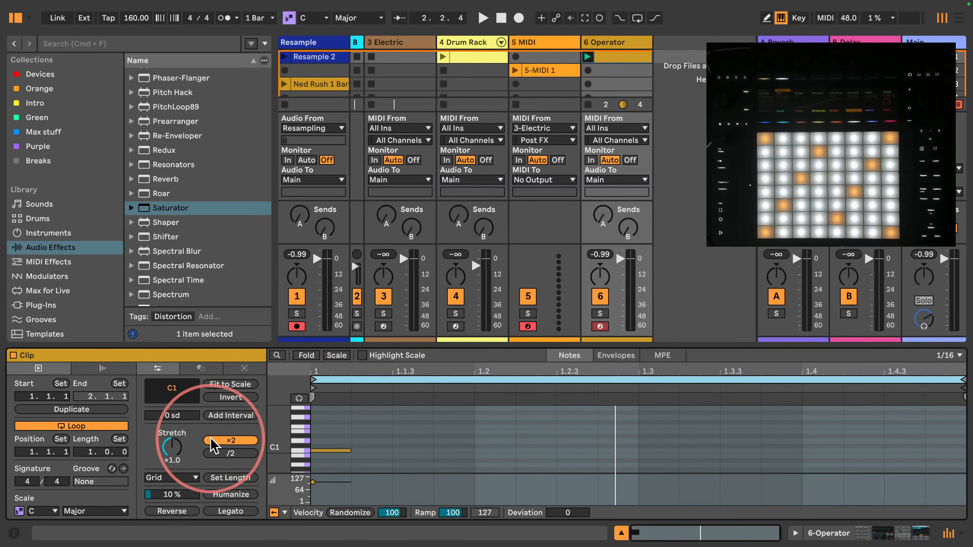
click(222, 440)
click(588, 58)
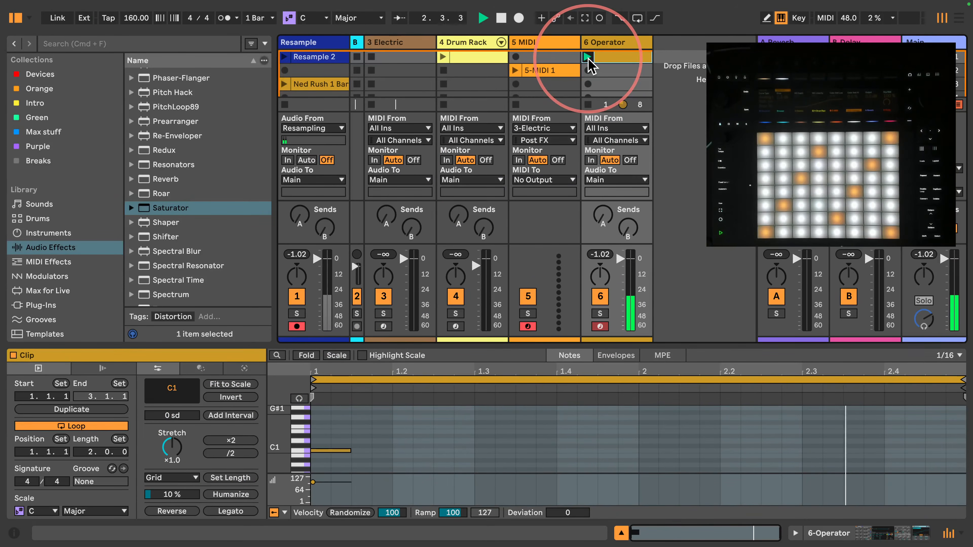
- Bounce the Operator track in place to audio
right_click(627, 61)
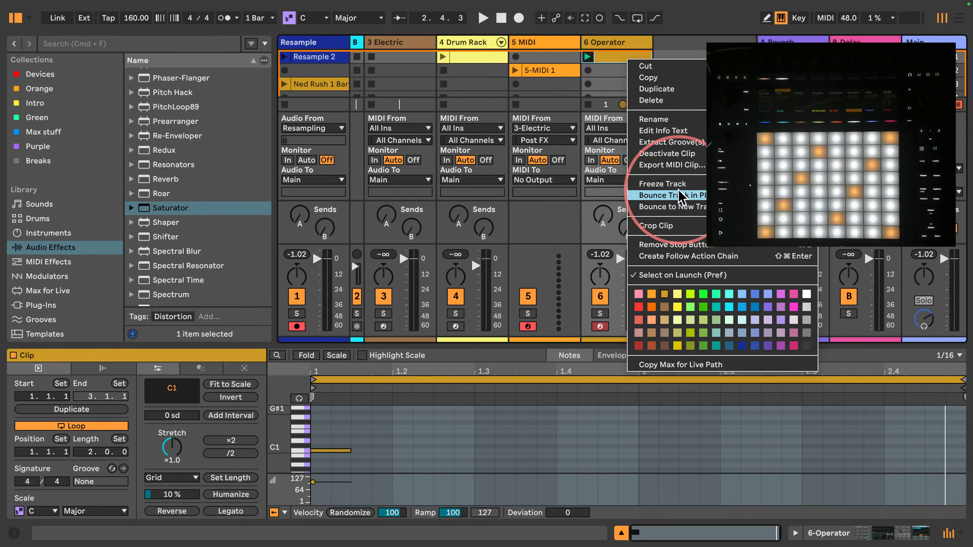
click(692, 196)
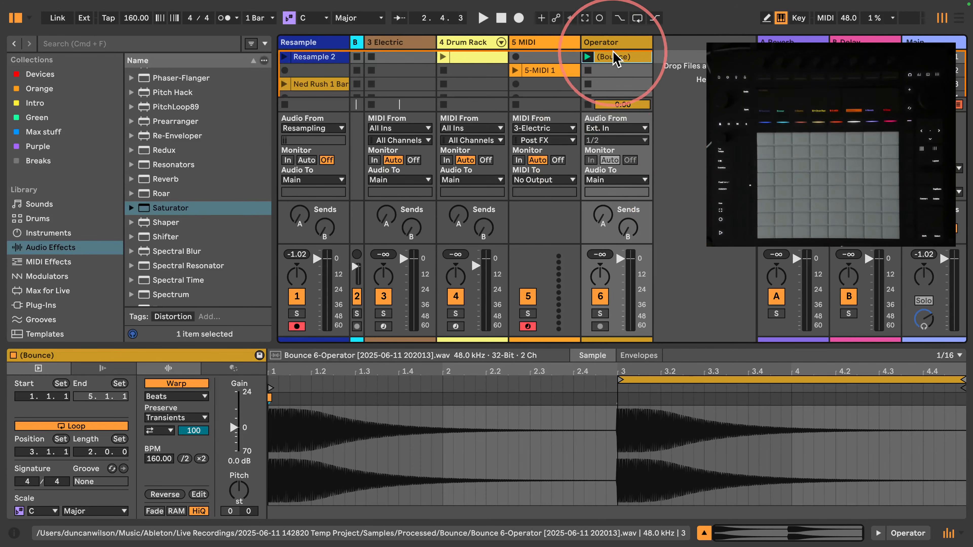
right_click(613, 58)
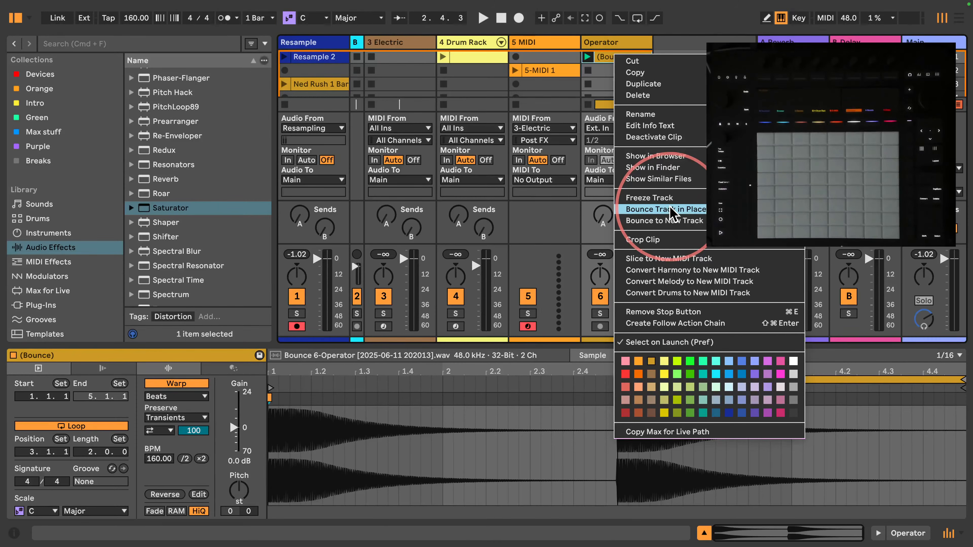
click(550, 481)
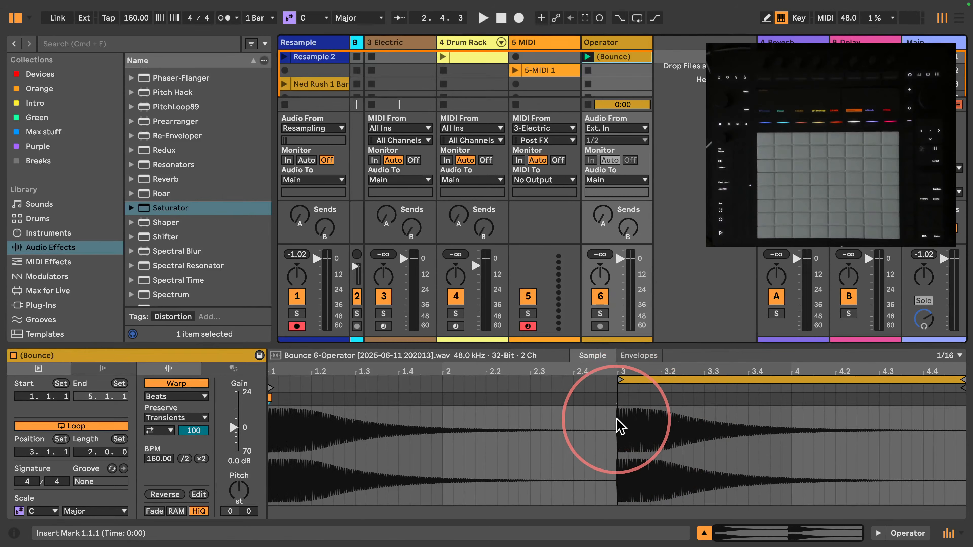
- Crop the bounced clip's sample to the two-bar section from bar 3 to the end
drag(618, 424, 926, 445)
right_click(792, 418)
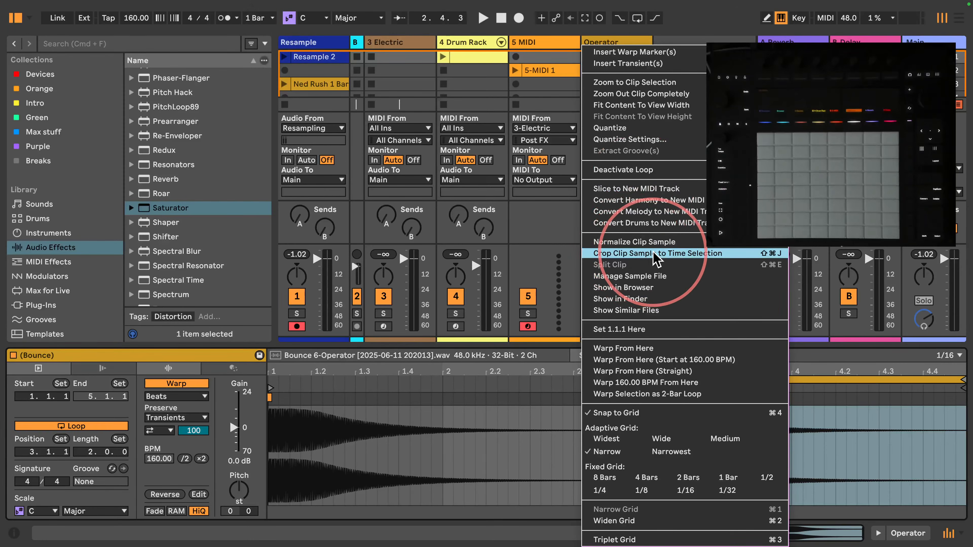
click(633, 254)
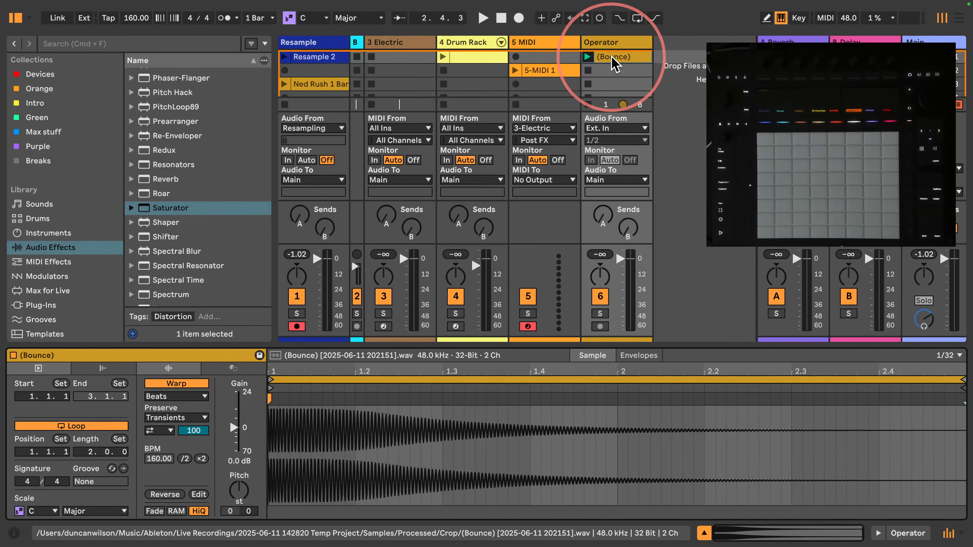
- Load the cropped Operator bounce onto the empty G#1 pad of the Drum Rack
click(477, 57)
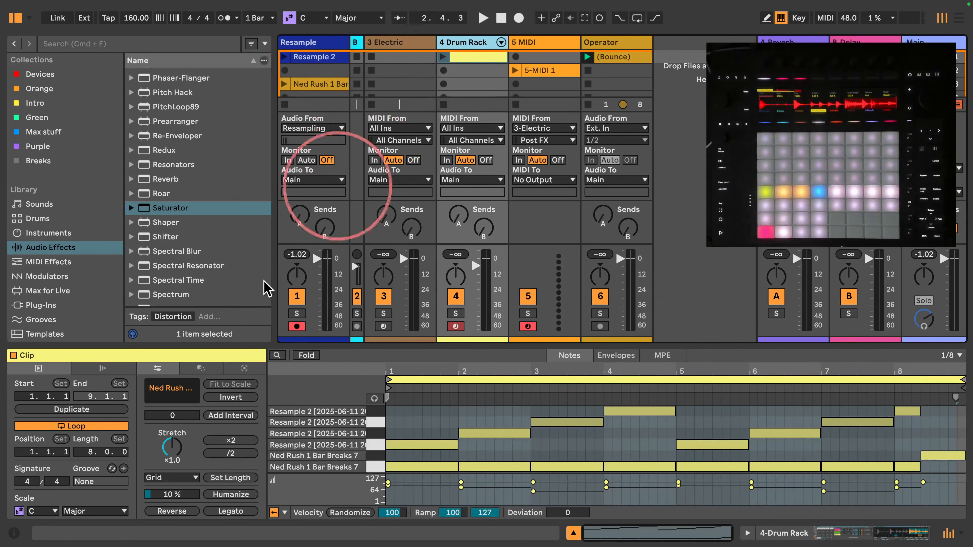
click(816, 533)
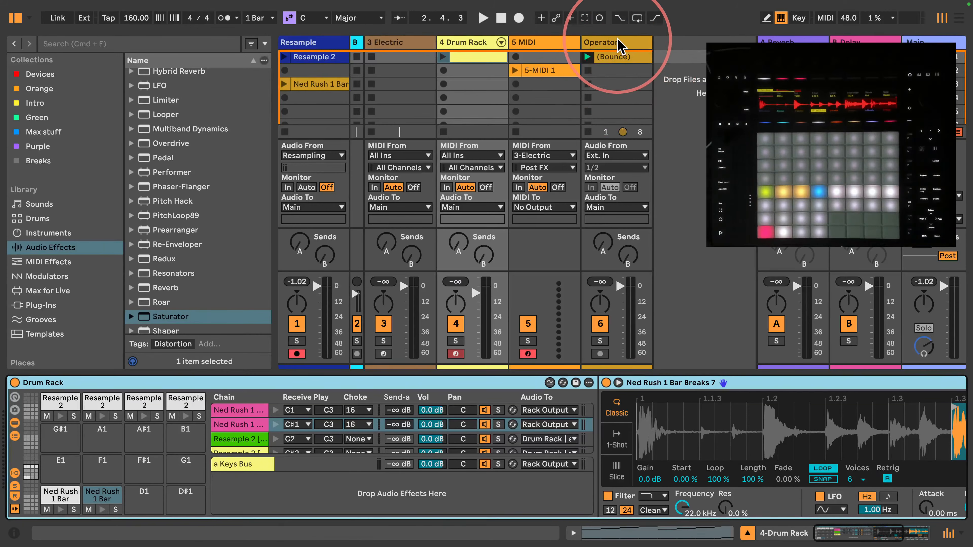
click(60, 435)
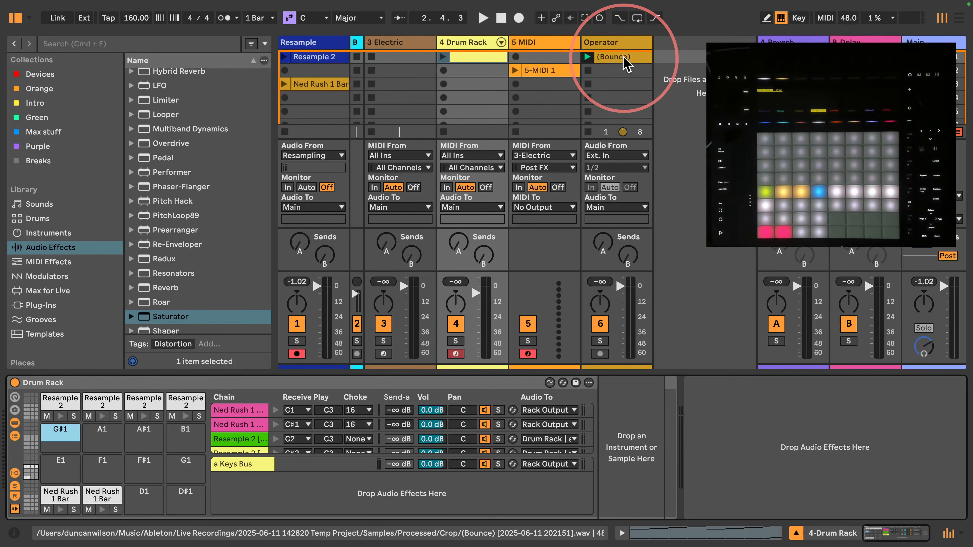
drag(625, 58, 48, 440)
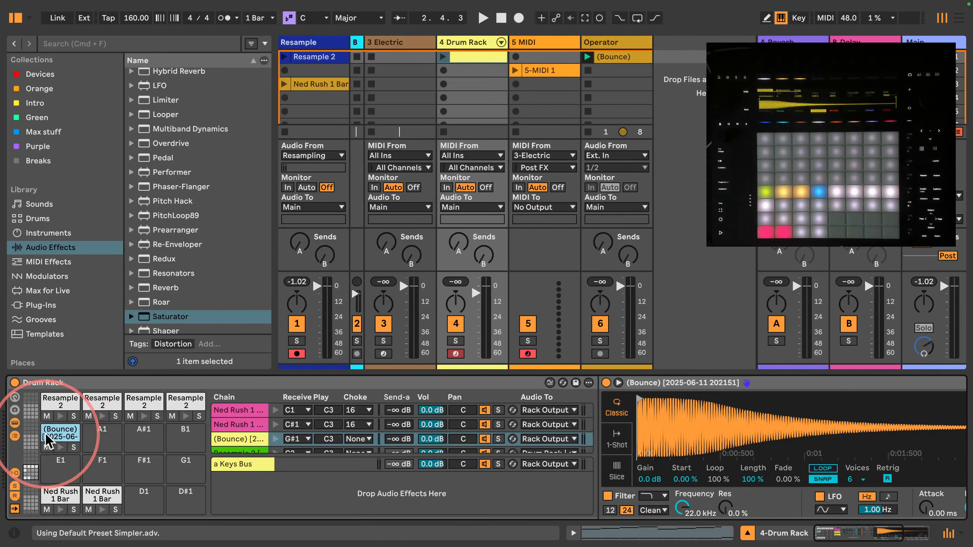
- Rename the G#1 pad as Bounce Bass
key(super+r)
text(Ba)
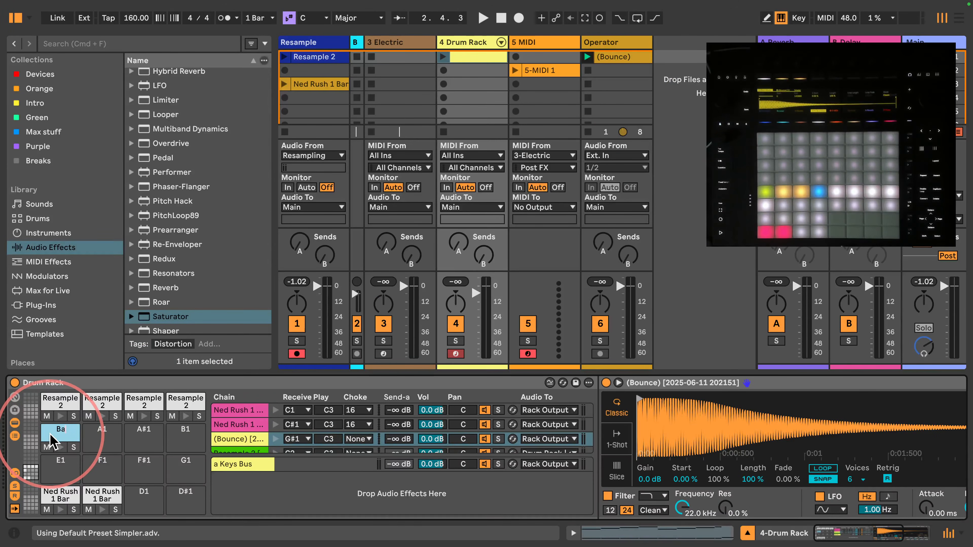
text(ounce Bass)
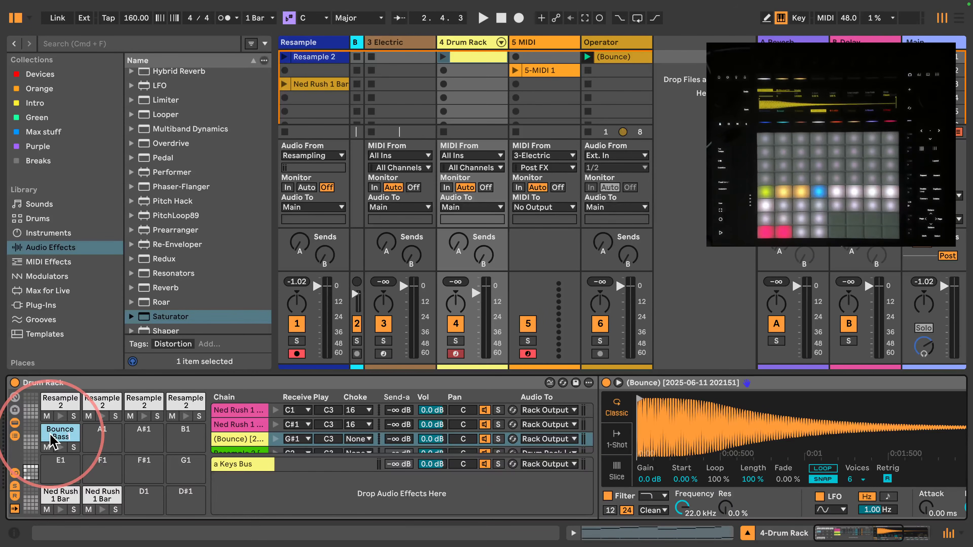
key(Return)
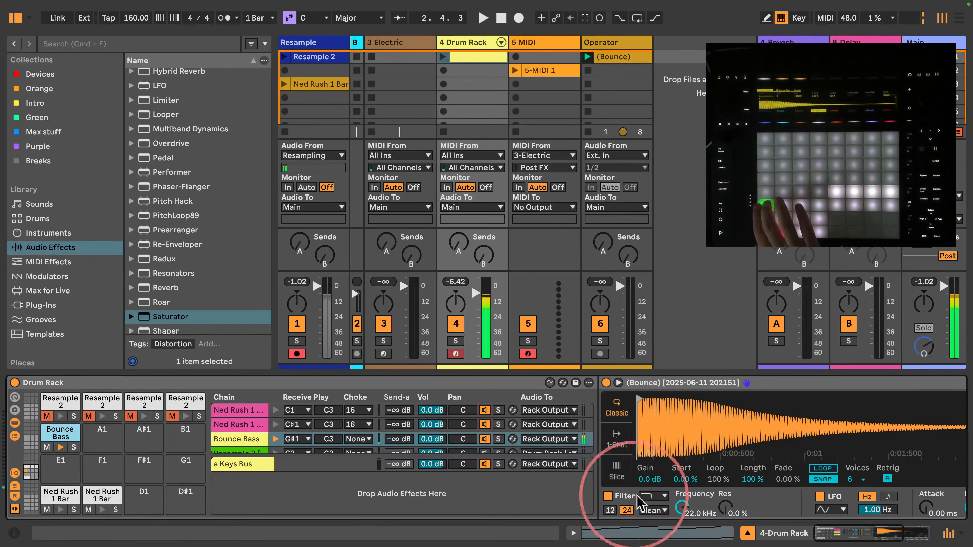
- Set the Bounce Bass Simpler's decay and release to 60.0 s and limit its voices to 1
click(871, 533)
drag(788, 508, 789, 460)
drag(703, 508, 704, 467)
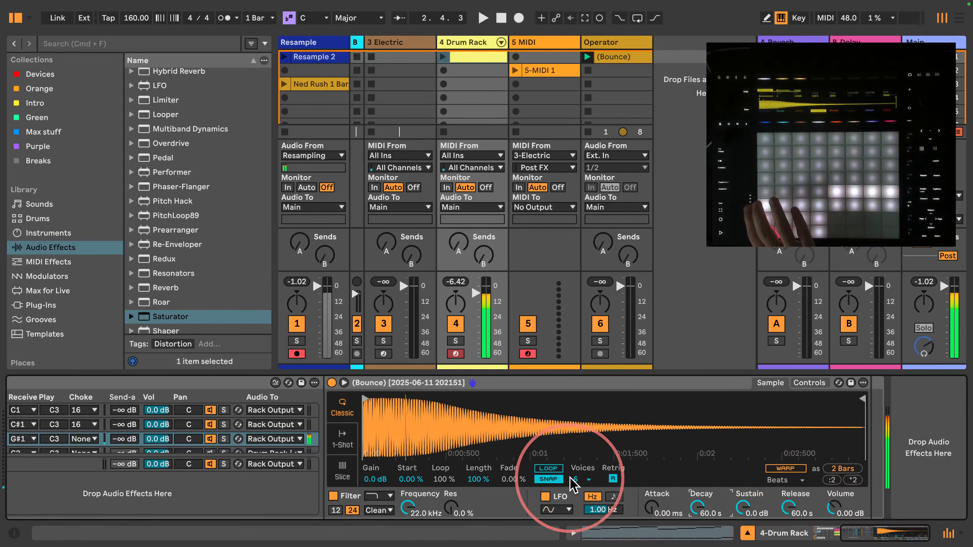
click(582, 479)
click(580, 310)
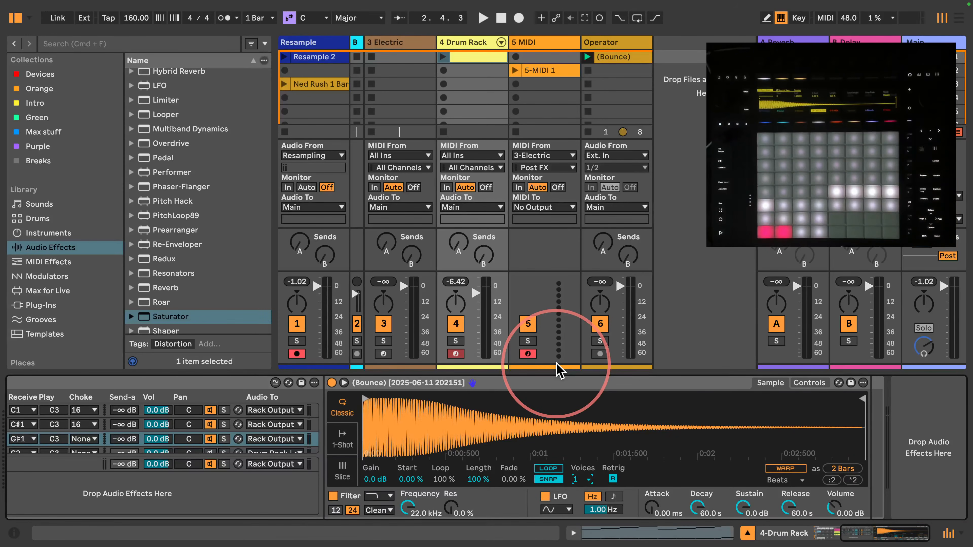
- Set the project's scale to Minor Blues
click(360, 18)
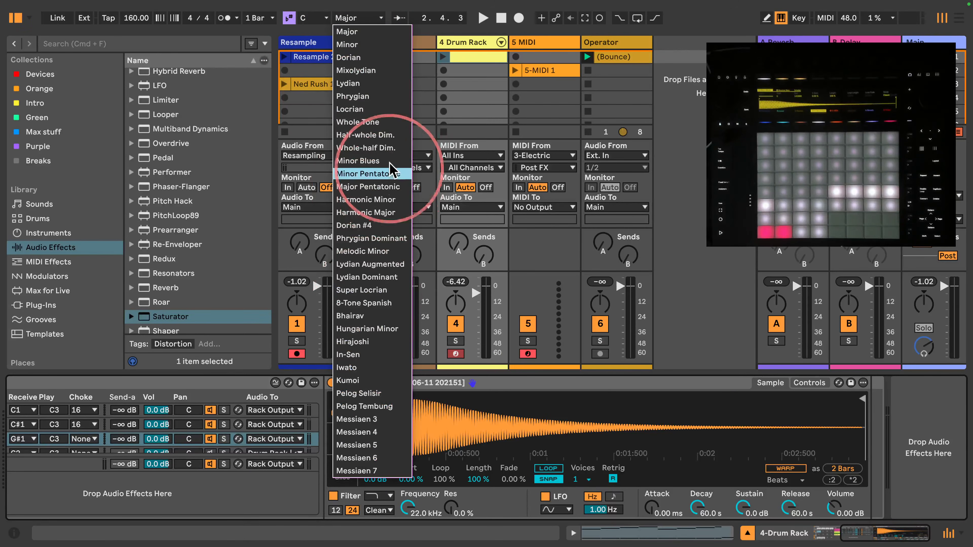
click(369, 163)
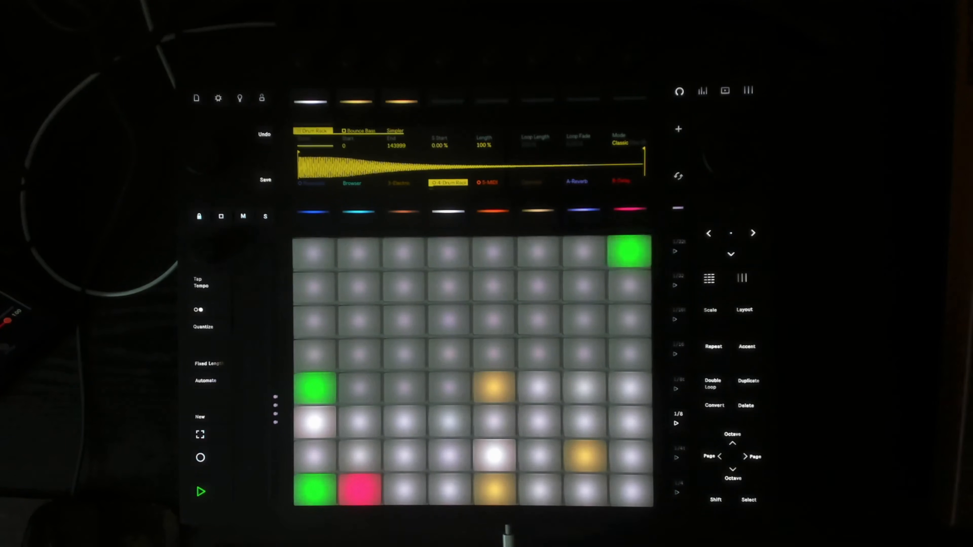
click(201, 492)
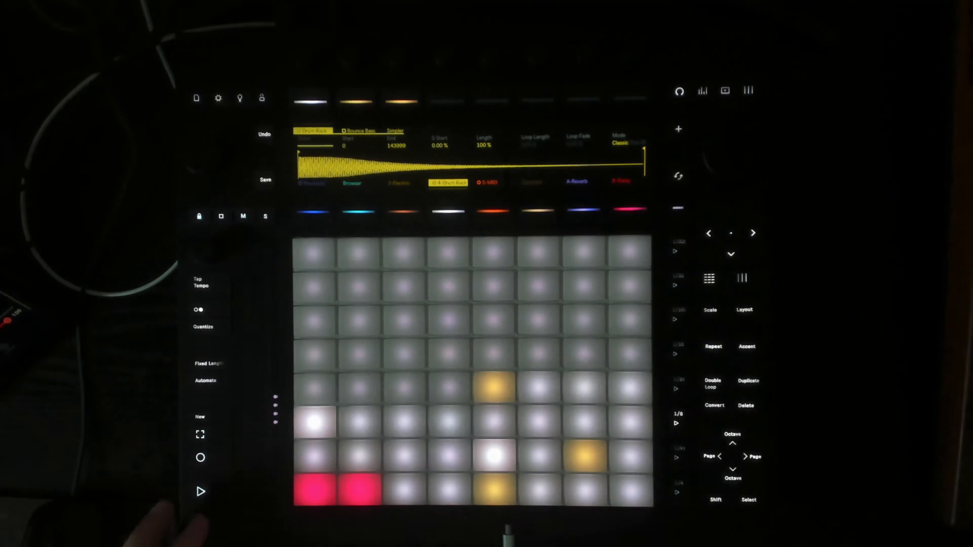
click(200, 491)
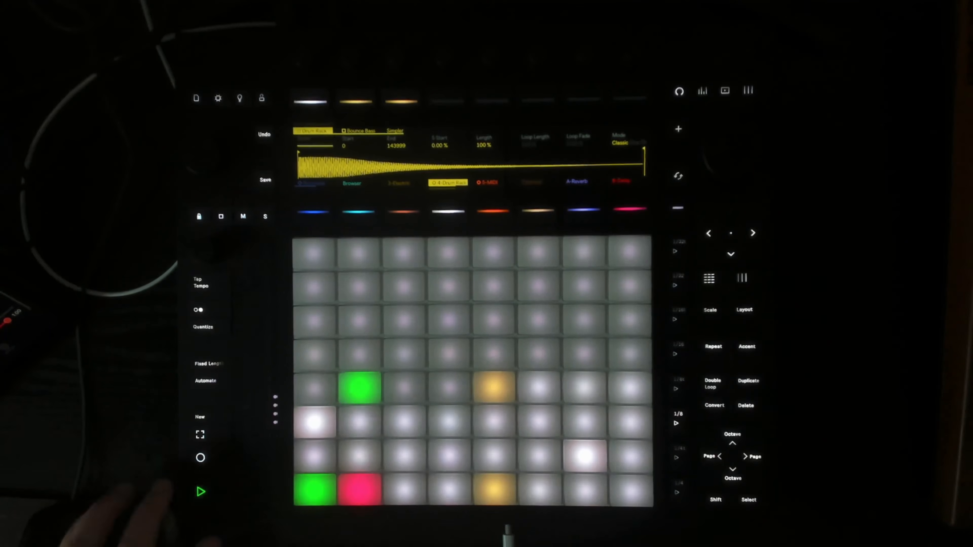
click(201, 457)
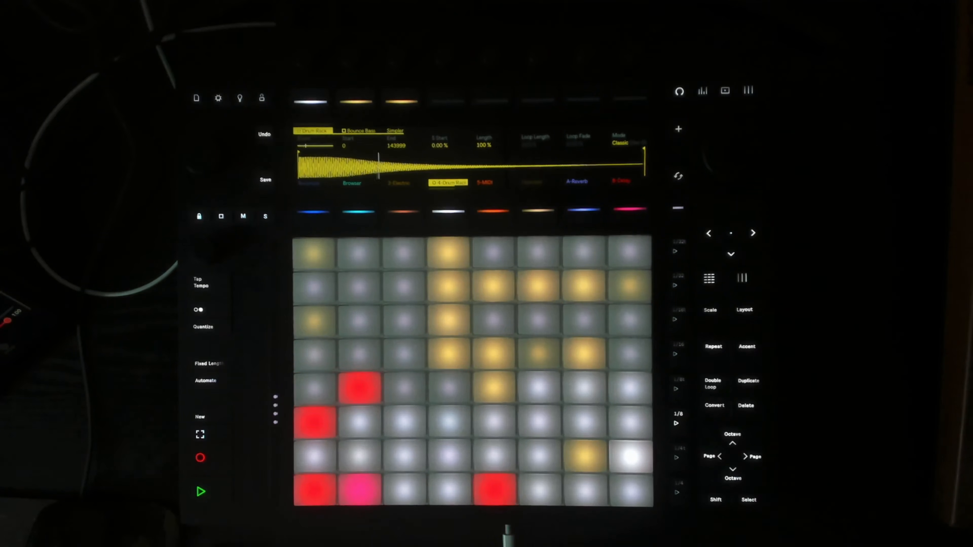
key(space)
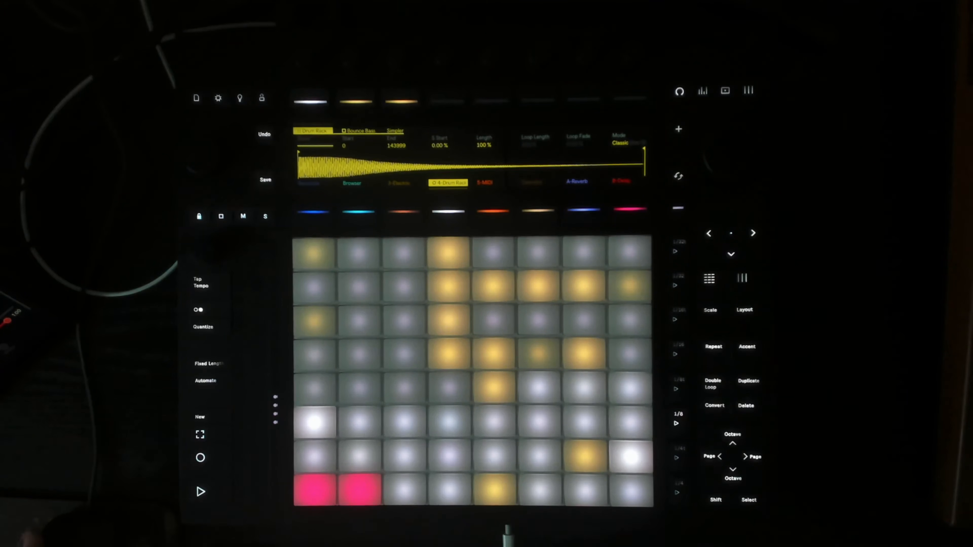
click(702, 90)
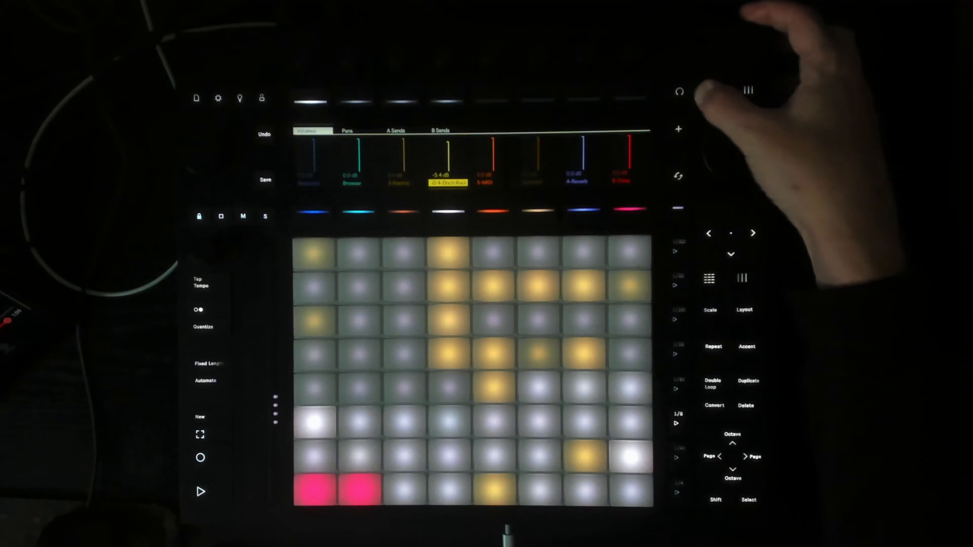
click(748, 90)
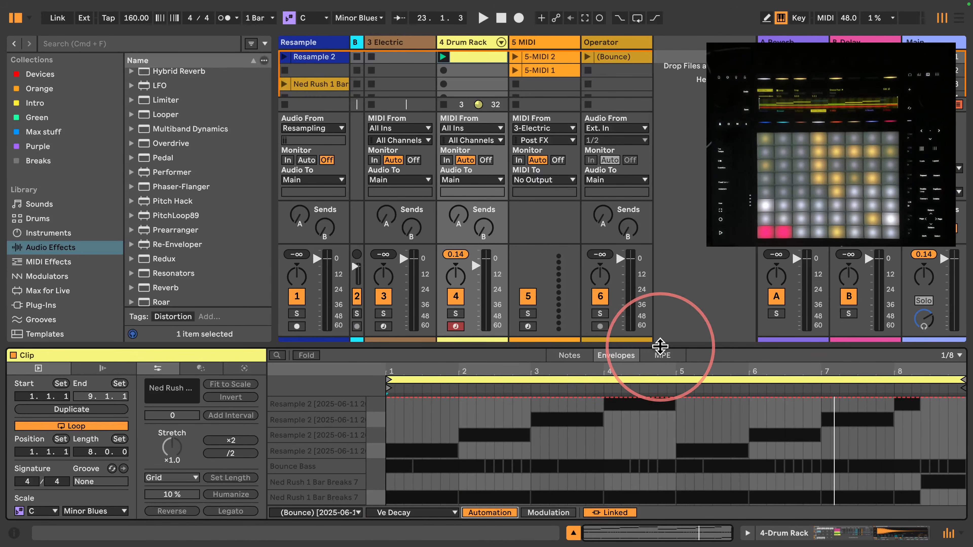
- Show the Drum Rack clip's MPE data in an enlarged clip editor with taller expression lanes, and add the Pitch Bend lane
click(657, 359)
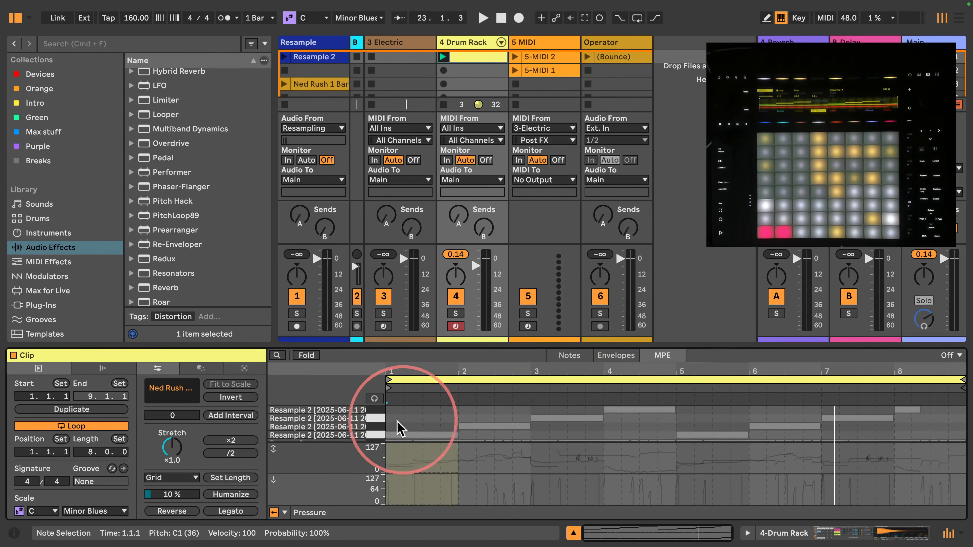
drag(356, 443, 358, 452)
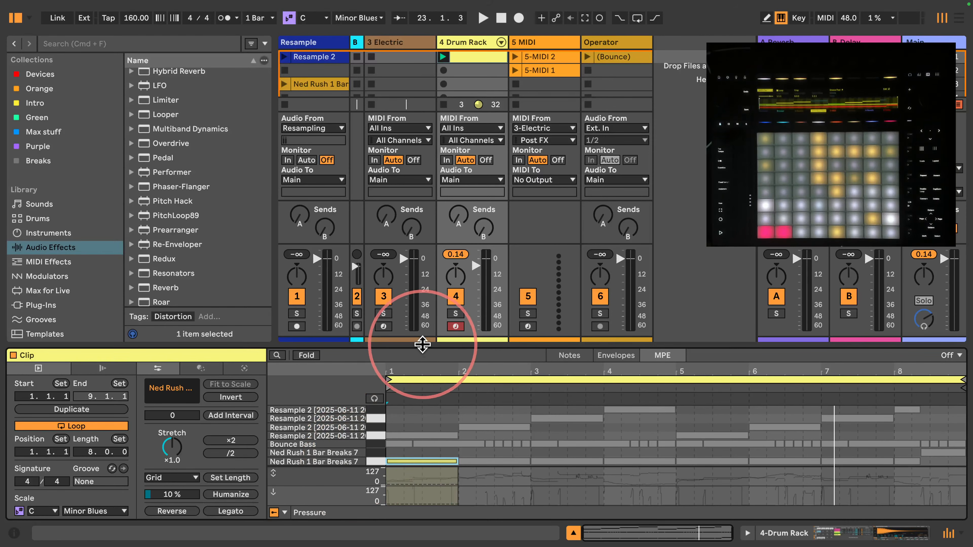
drag(419, 345, 444, 81)
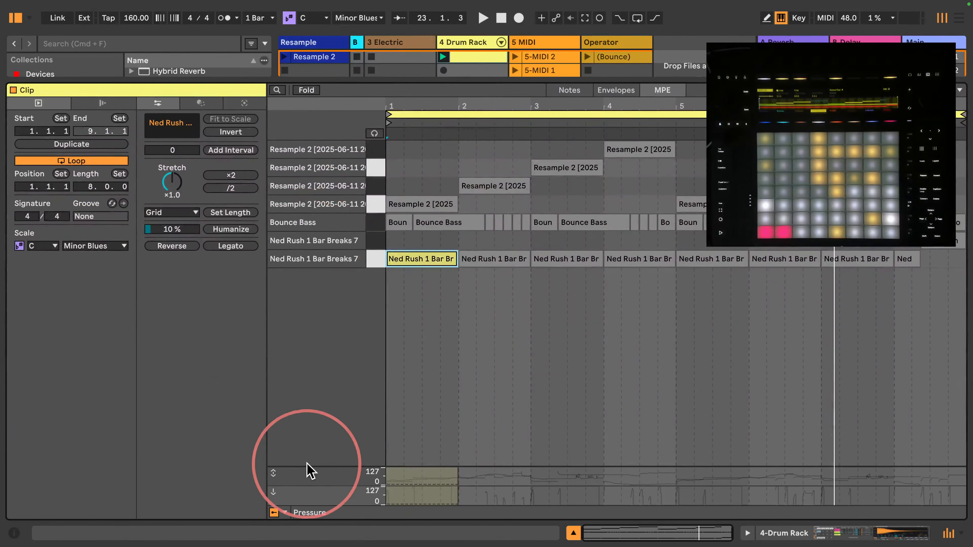
drag(311, 468, 329, 317)
click(285, 512)
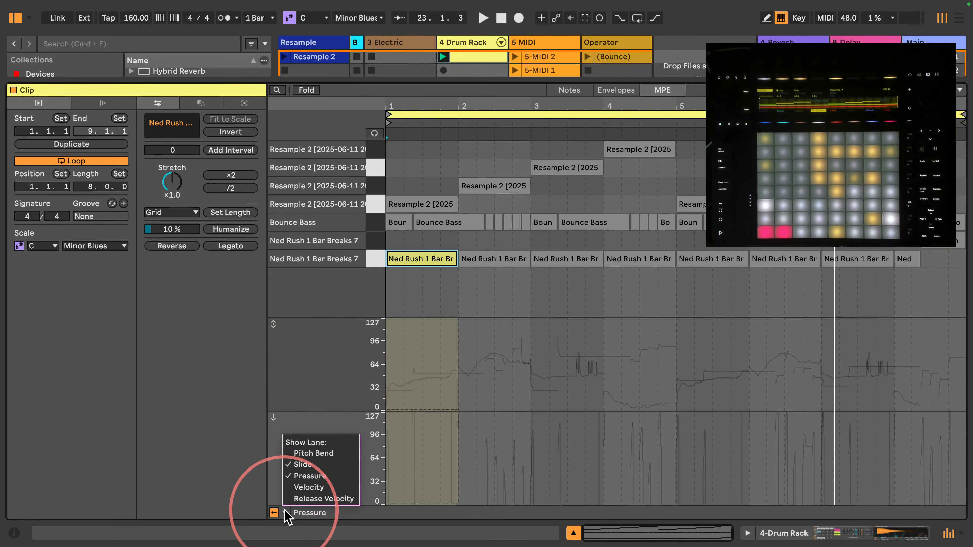
click(313, 454)
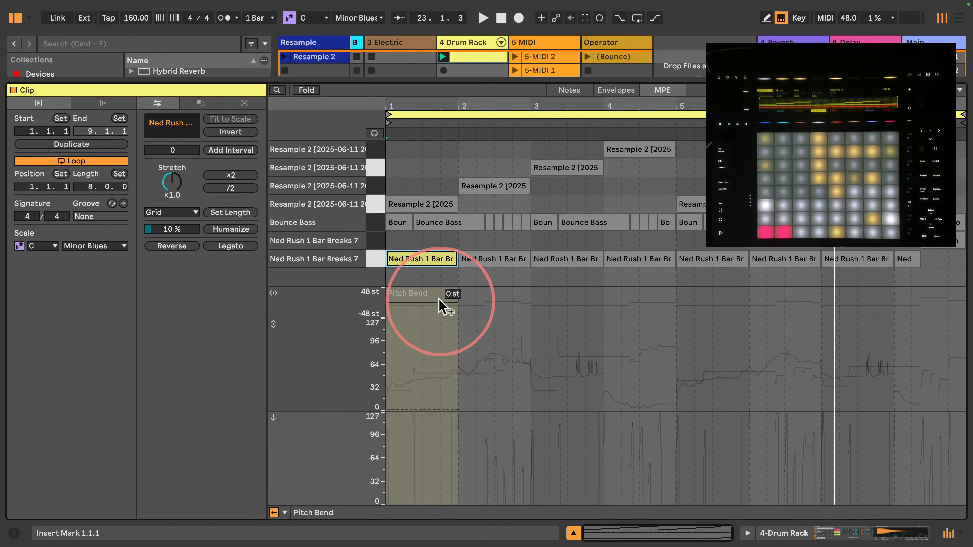
- Select all Bounce Bass notes, enlarge the Pitch Bend lane, and play the clip to examine their expression curves
click(377, 226)
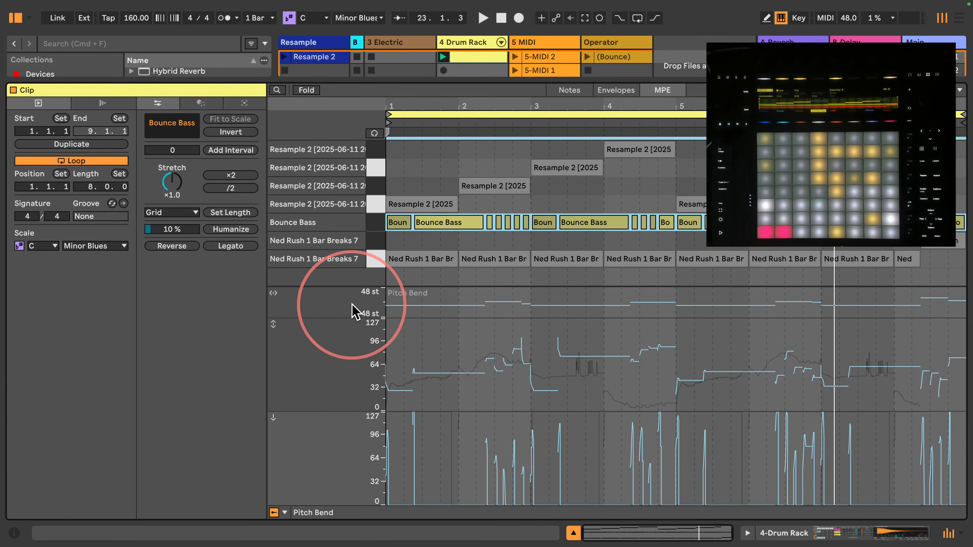
drag(345, 319, 351, 196)
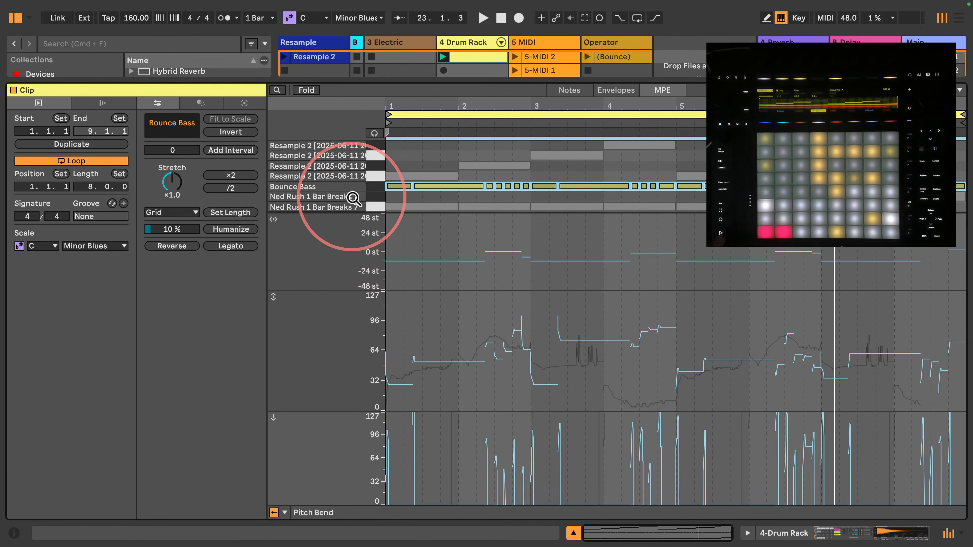
key(space)
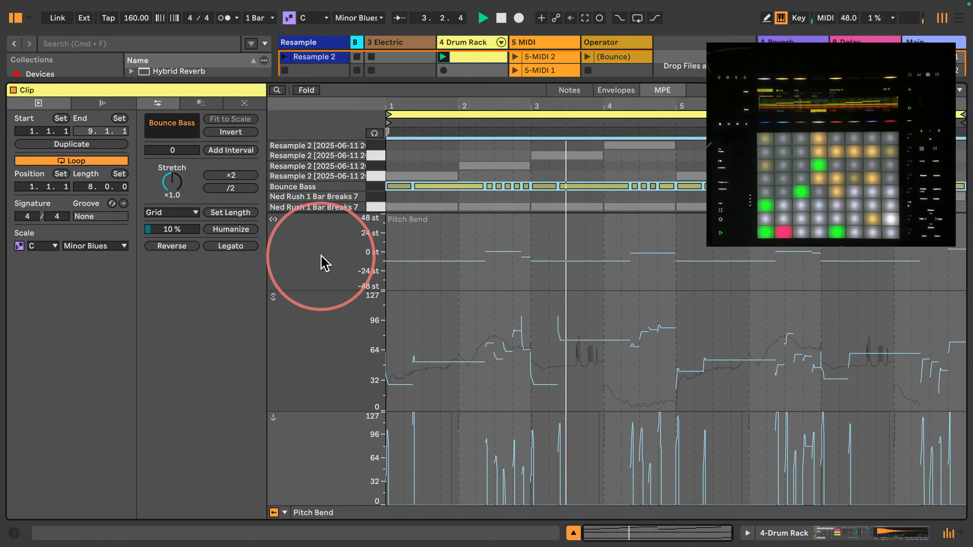
- Check which expression lanes the clip's MPE view can show, and play the clip while viewing the curves
click(284, 513)
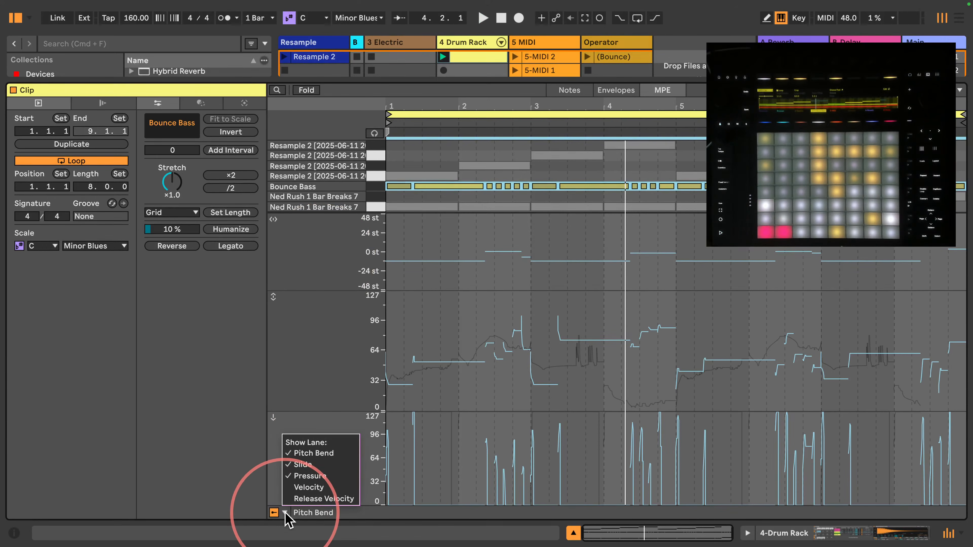
click(285, 514)
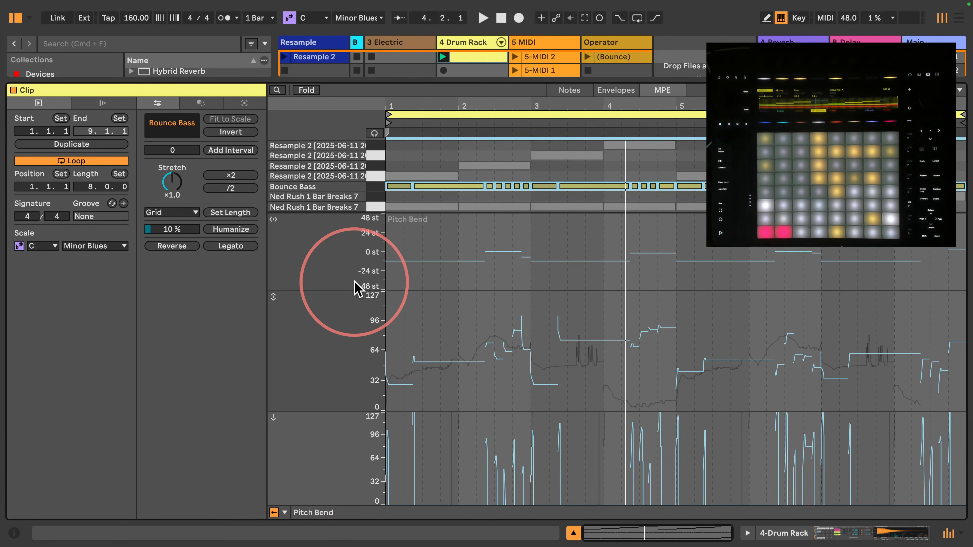
click(285, 513)
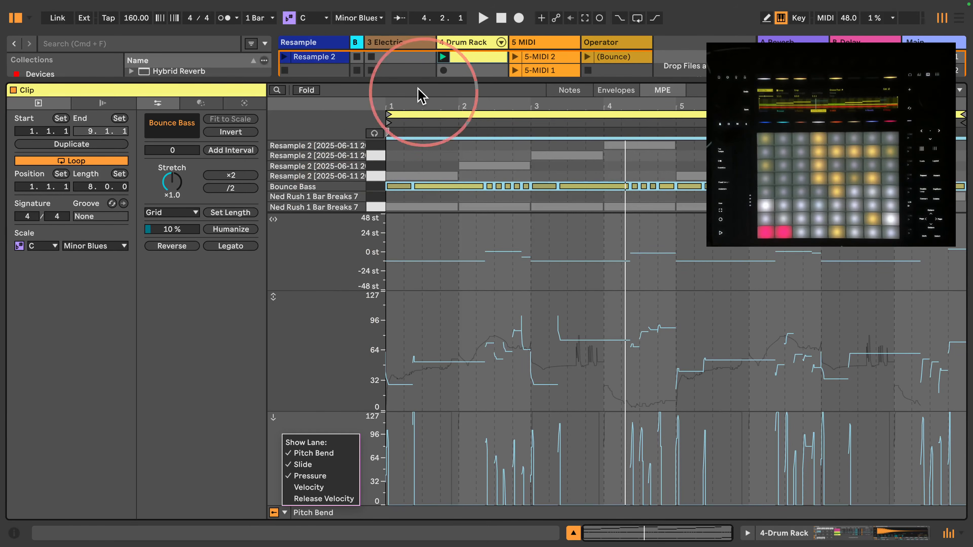
key(space)
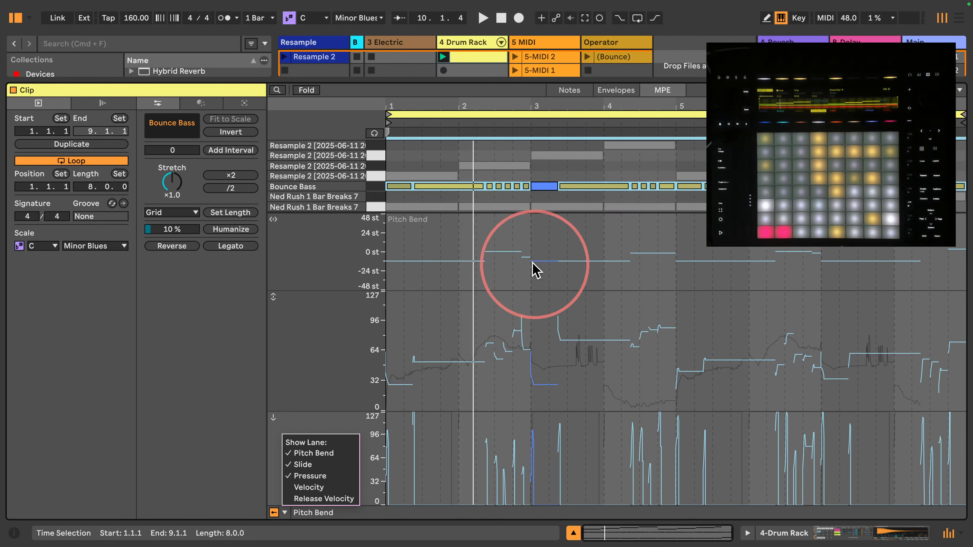
click(345, 293)
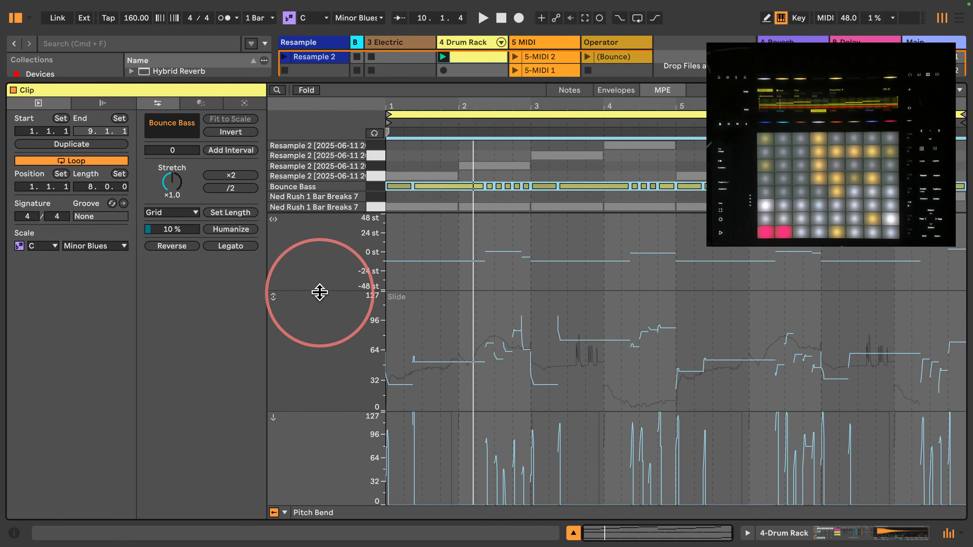
- Resize the expression lanes to give Pitch Bend and Pressure more height at the expense of Slide
drag(319, 291, 317, 374)
drag(336, 296, 337, 188)
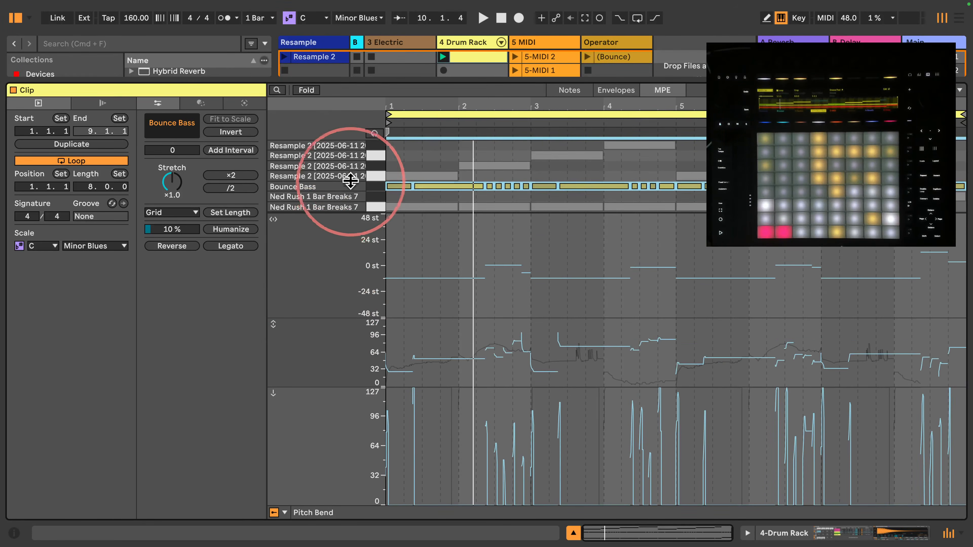
click(495, 265)
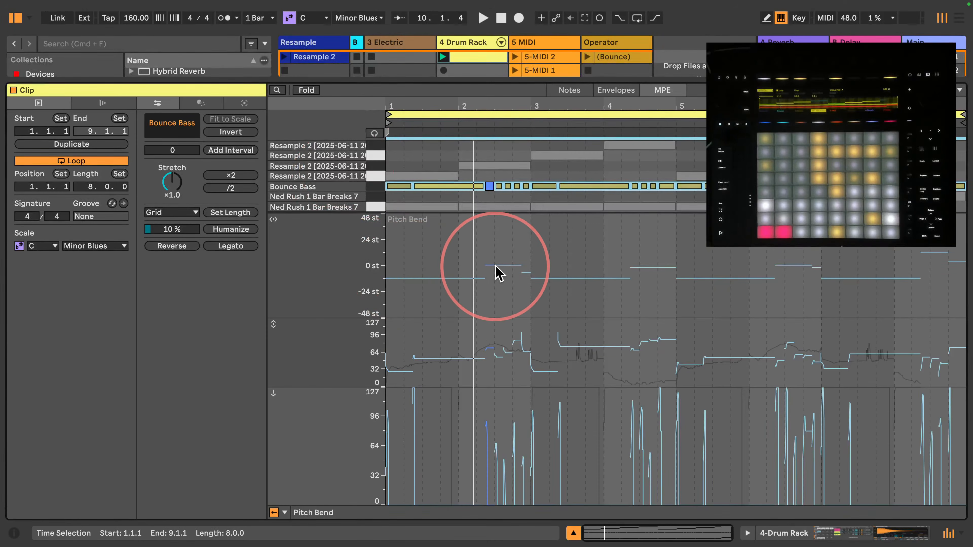
drag(495, 265, 467, 254)
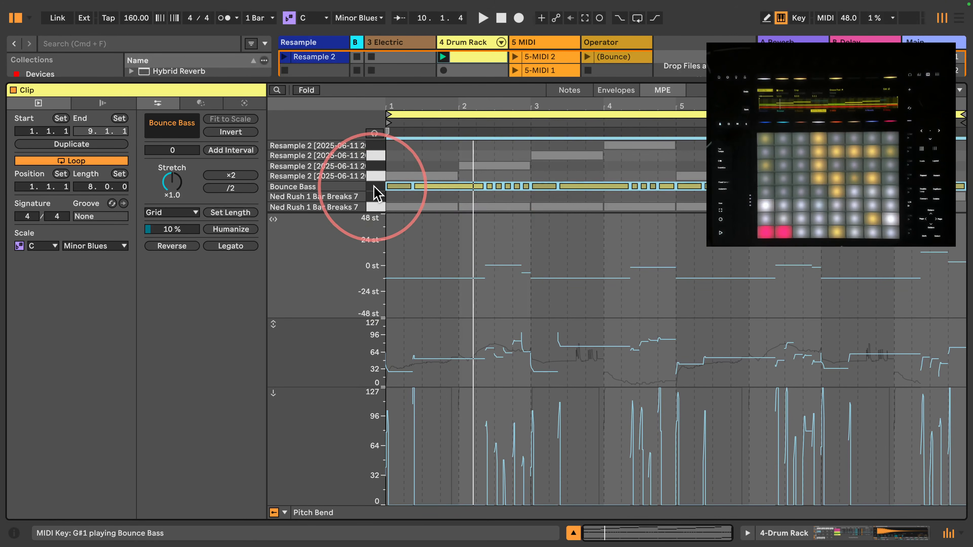
- Examine the first Bounce Bass note's pitch bend, reselect all Bounce Bass notes and play the clip
click(401, 187)
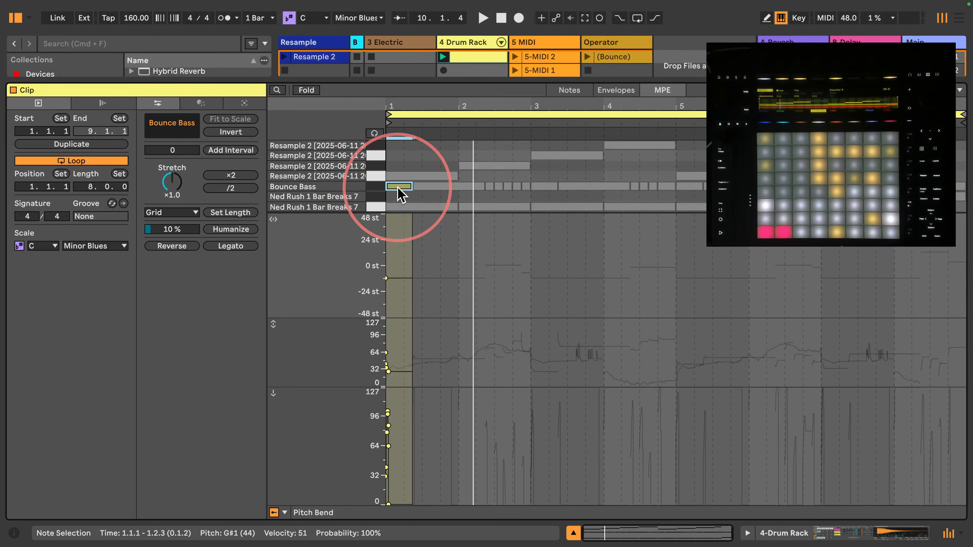
click(386, 278)
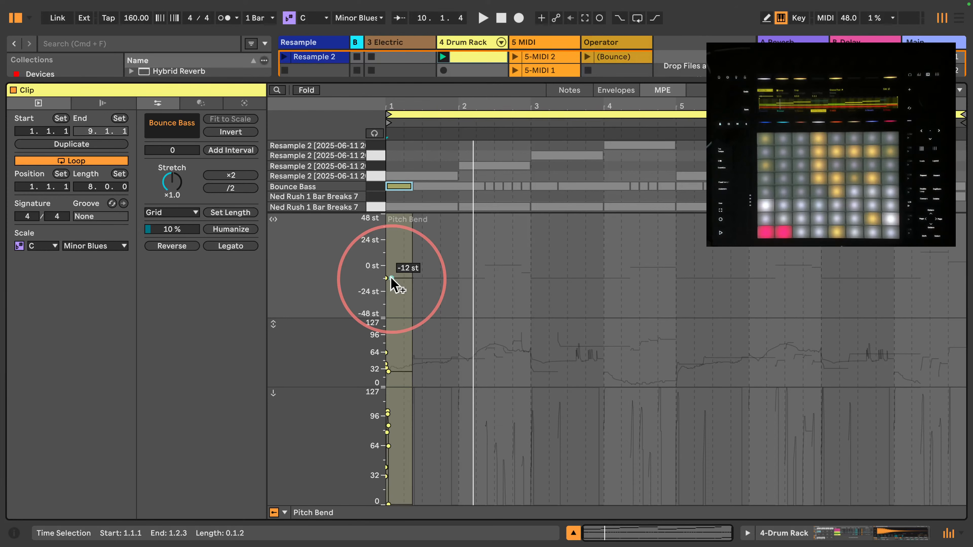
click(372, 188)
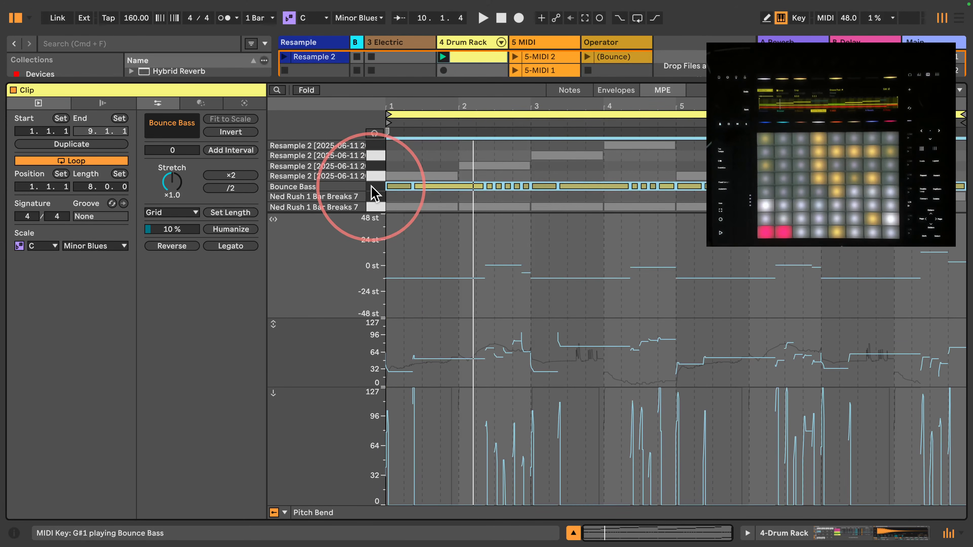
click(443, 56)
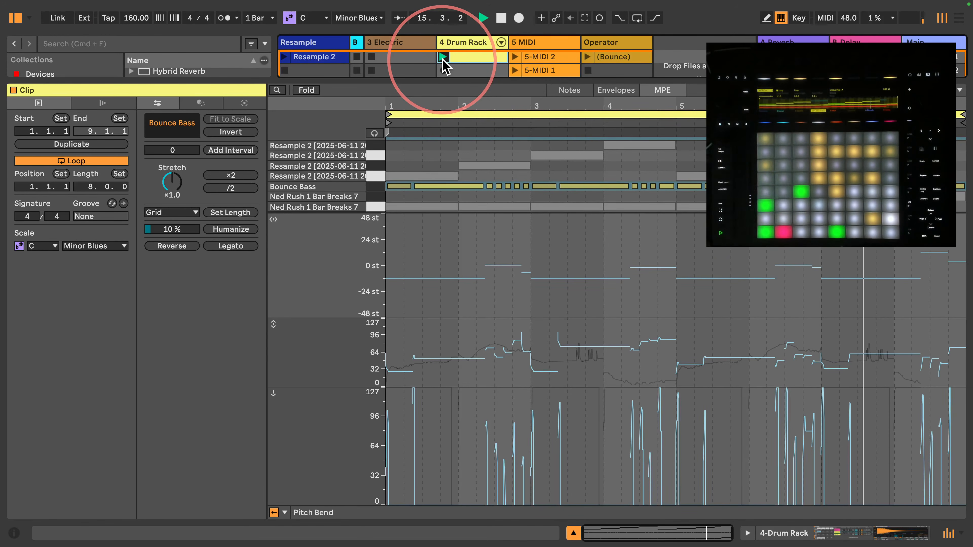
- Stop playback and load an Operator instrument onto the empty A1 pad of the Drum Rack
click(783, 533)
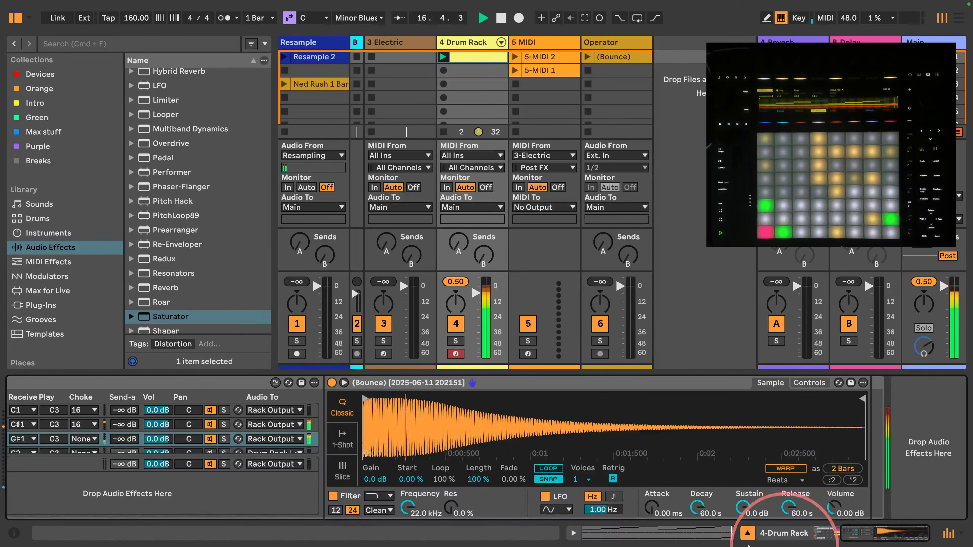
scroll(543, 413, left, 10)
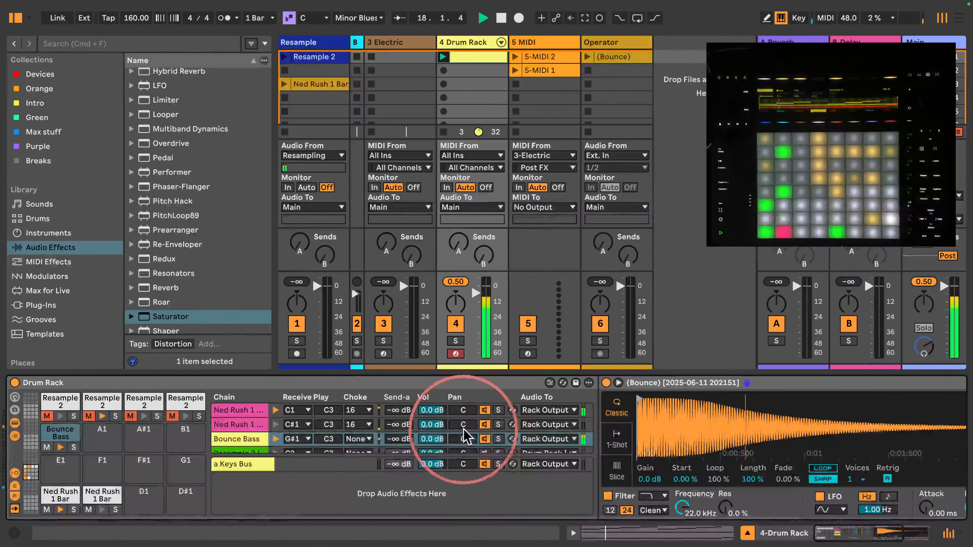
key(space)
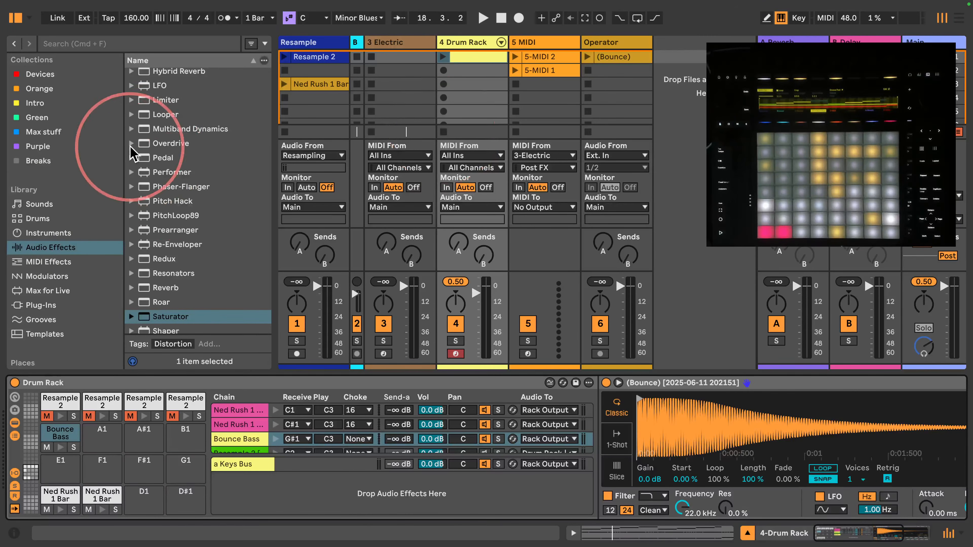
click(29, 233)
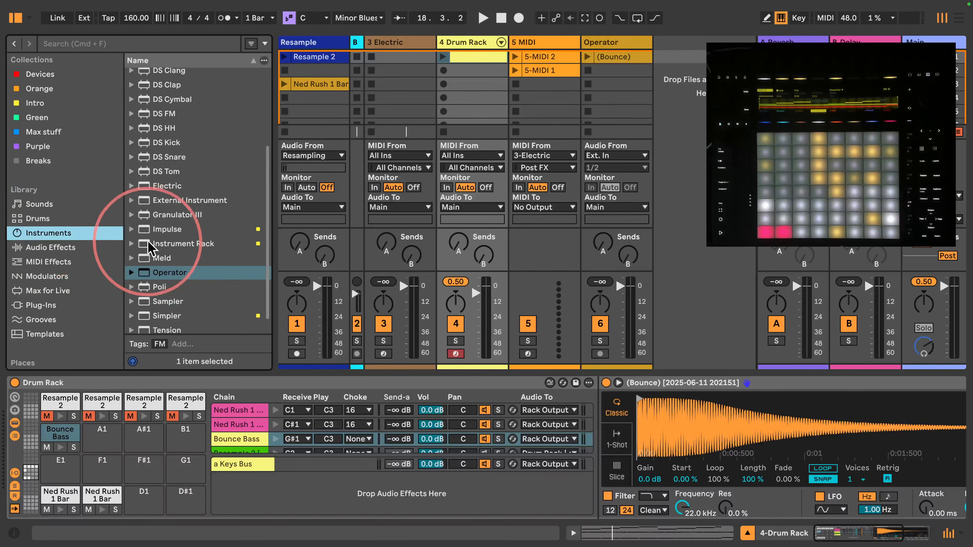
drag(165, 272, 109, 439)
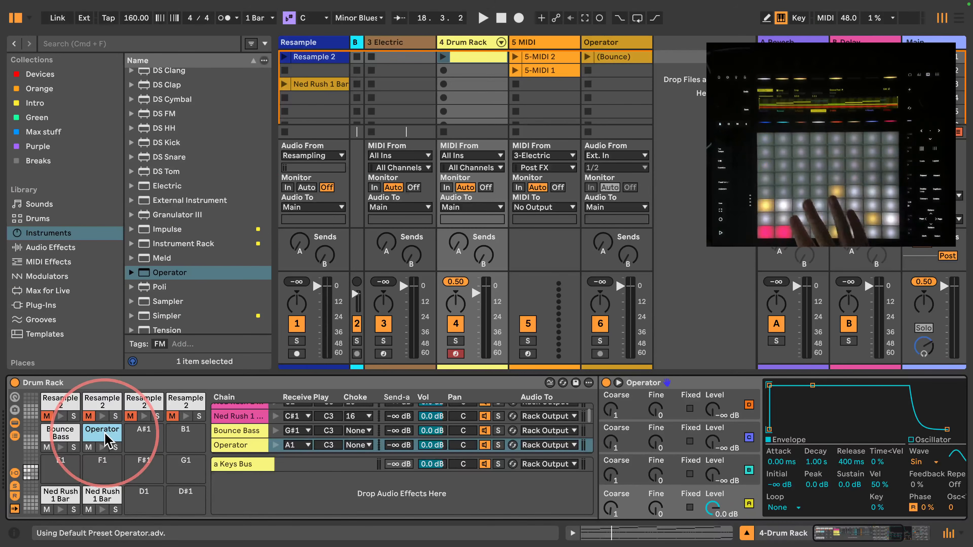
- Set the waveform of the new Operator's oscillator A to Noise White
click(927, 532)
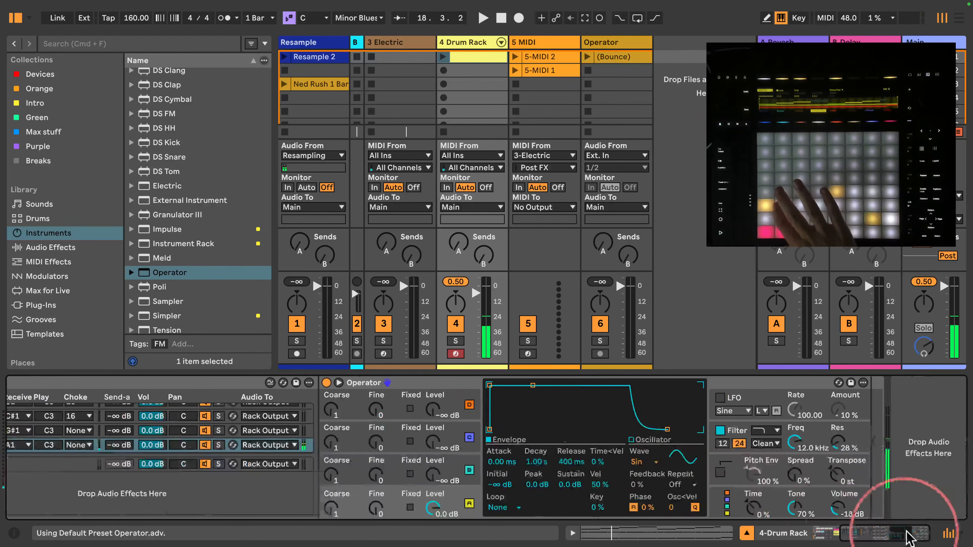
click(652, 463)
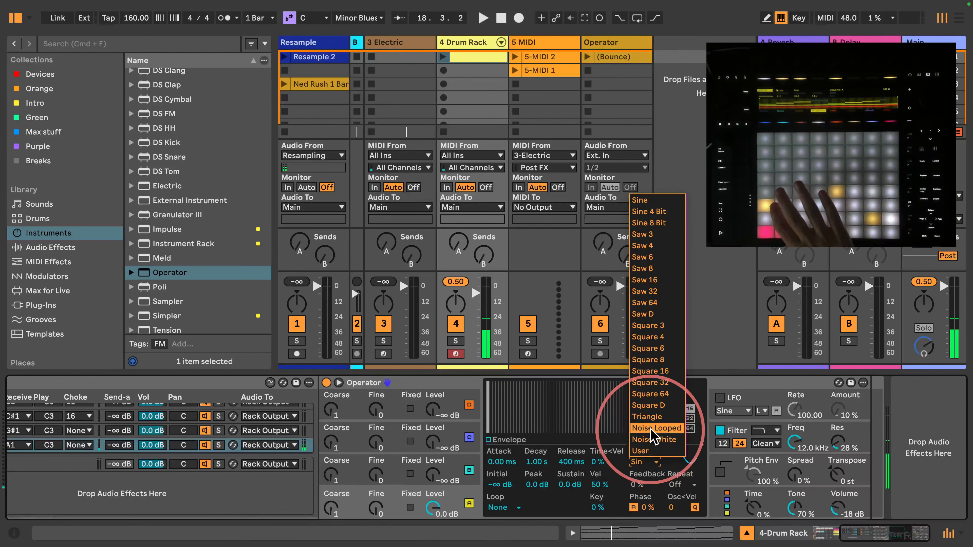
click(656, 440)
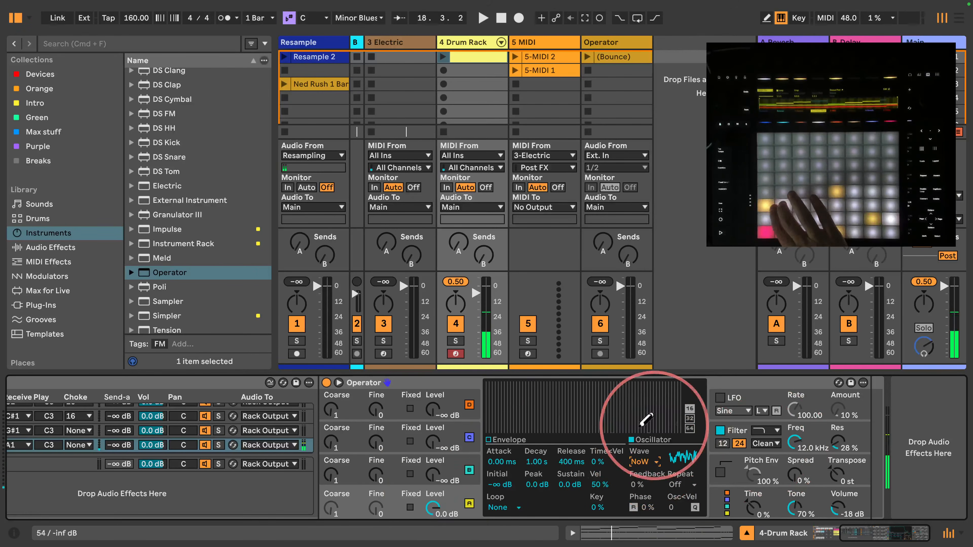
- Shape oscillator A's envelope into a short hit with a 45.9 ms decay and no sustain
click(433, 506)
click(482, 479)
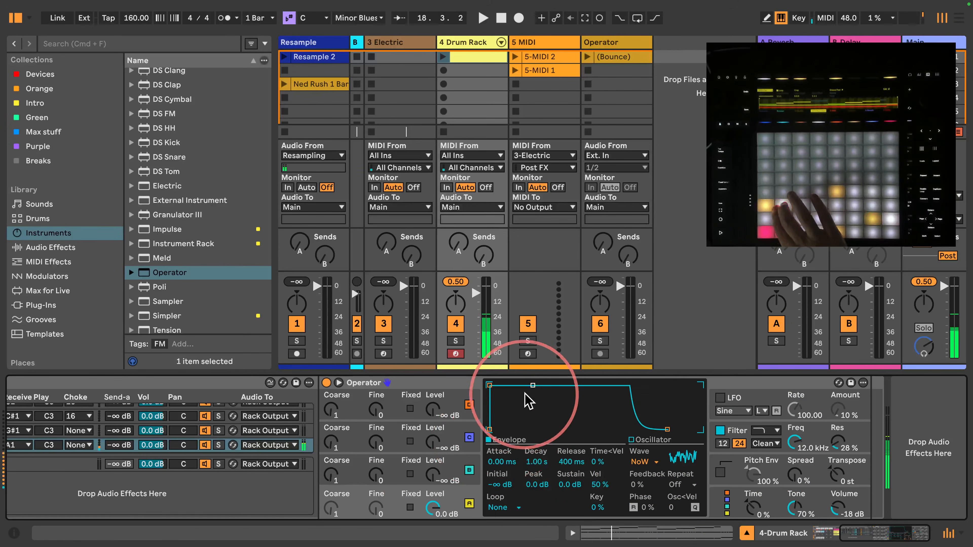
drag(528, 398, 514, 429)
click(820, 532)
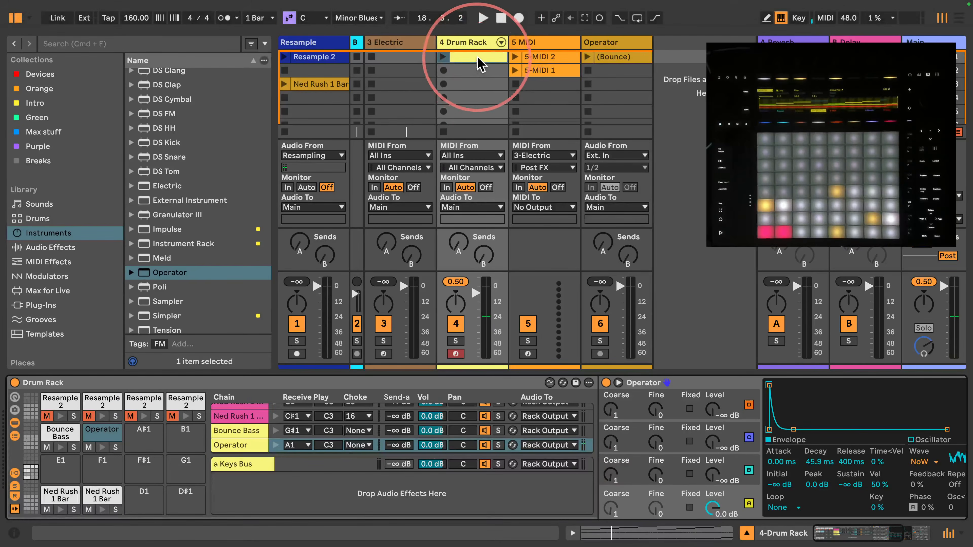
- Draw continuous eighth notes on the Operator row across all eight bars of the Drum Rack clip
click(479, 57)
click(569, 90)
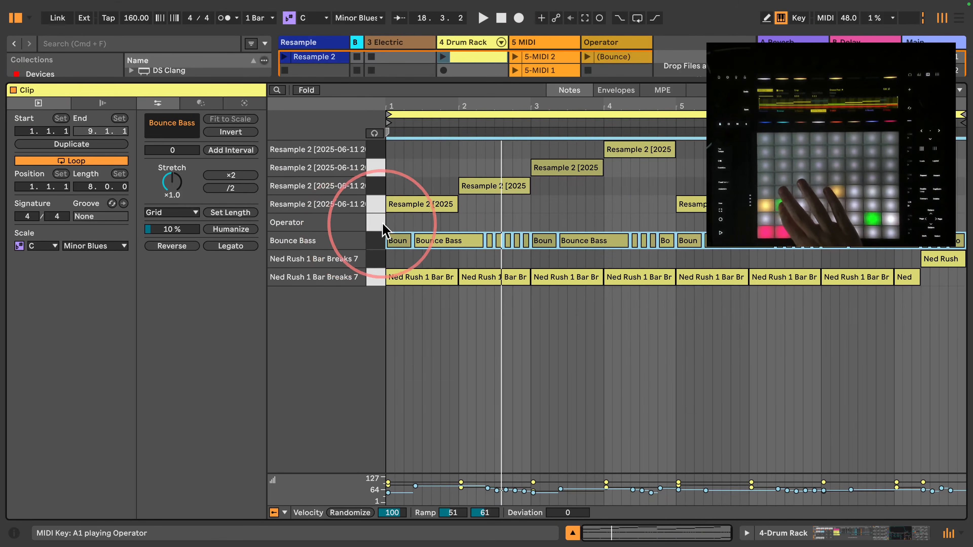
key(b)
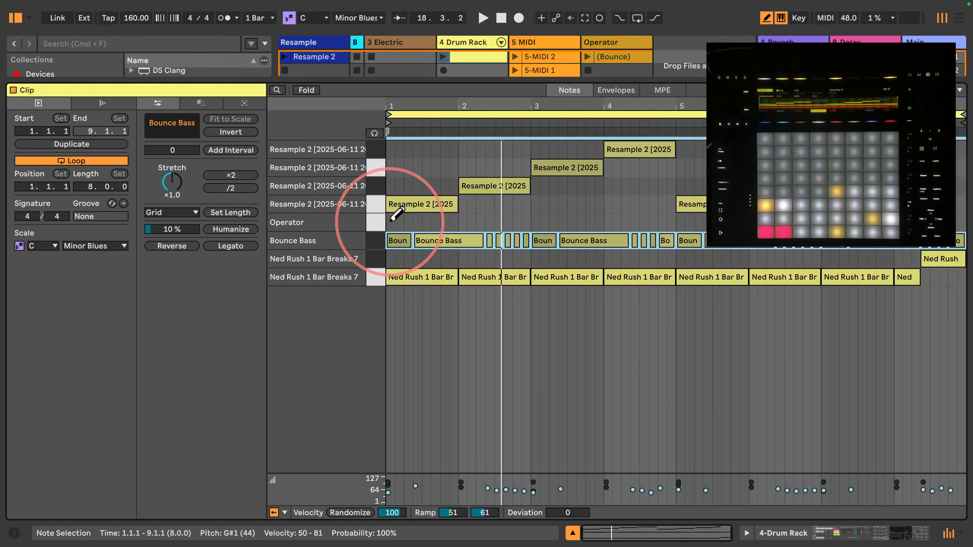
drag(392, 221, 890, 226)
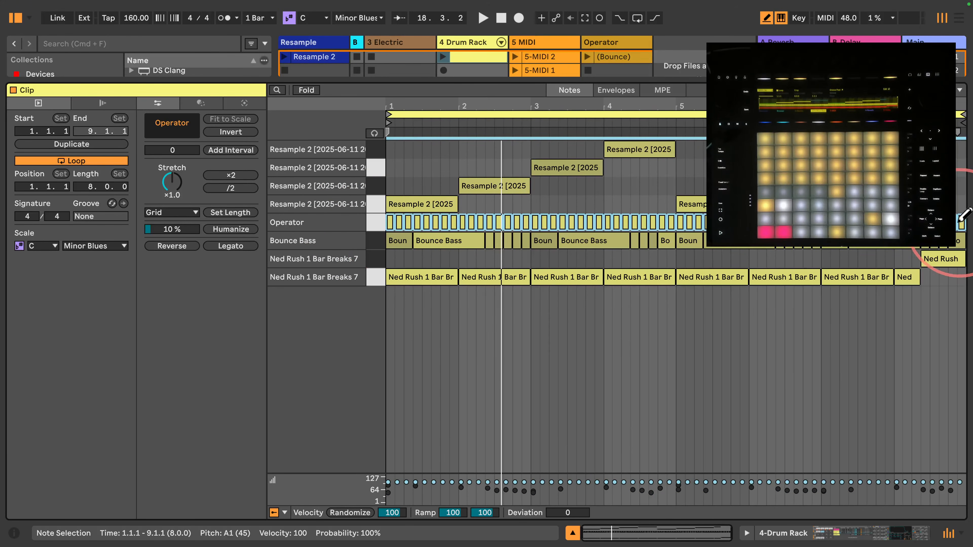
- Select all Operator notes, show the Chance lane and lower their play probability
click(380, 223)
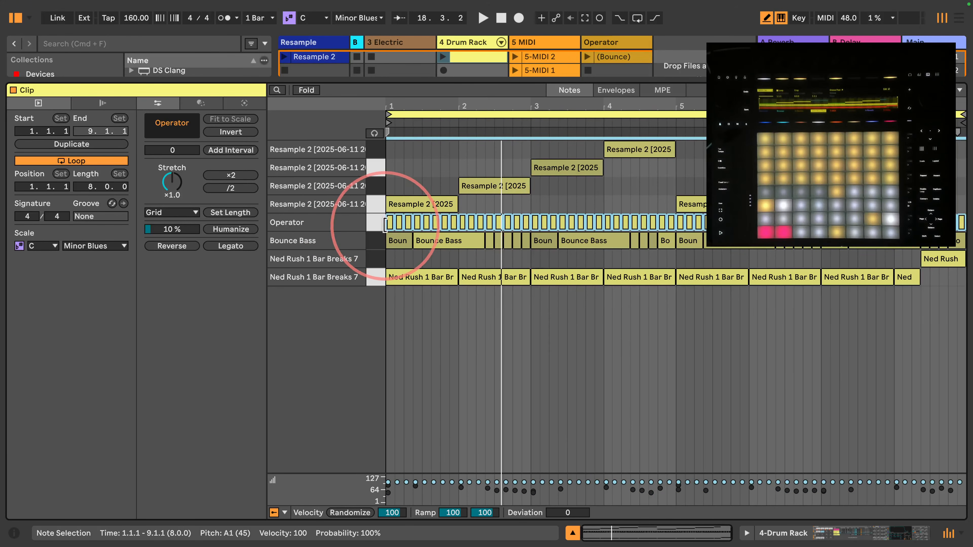
click(284, 512)
click(304, 499)
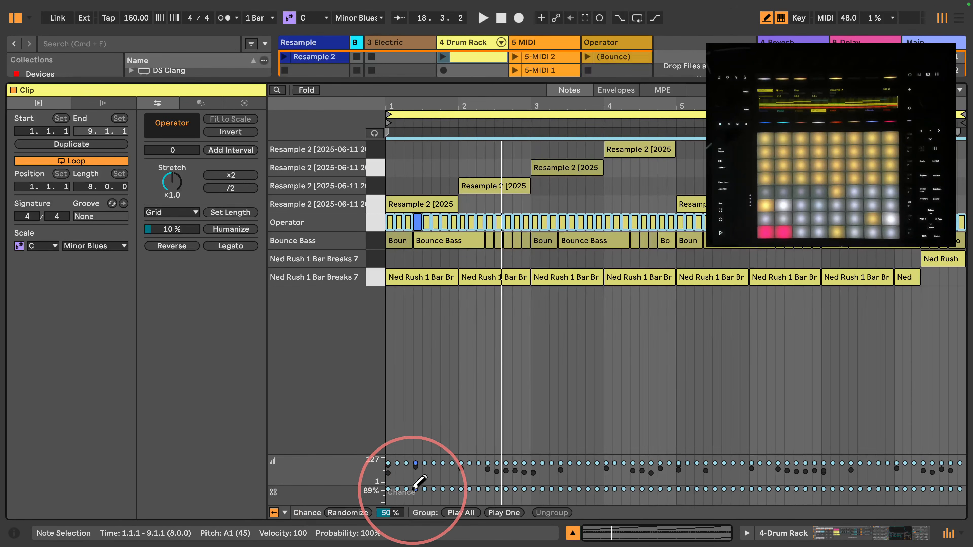
key(b)
drag(434, 490, 434, 499)
- Play the Drum Rack clip with the Operator pad soloed, and raise the track volume to -2.6 dB
key(Tab)
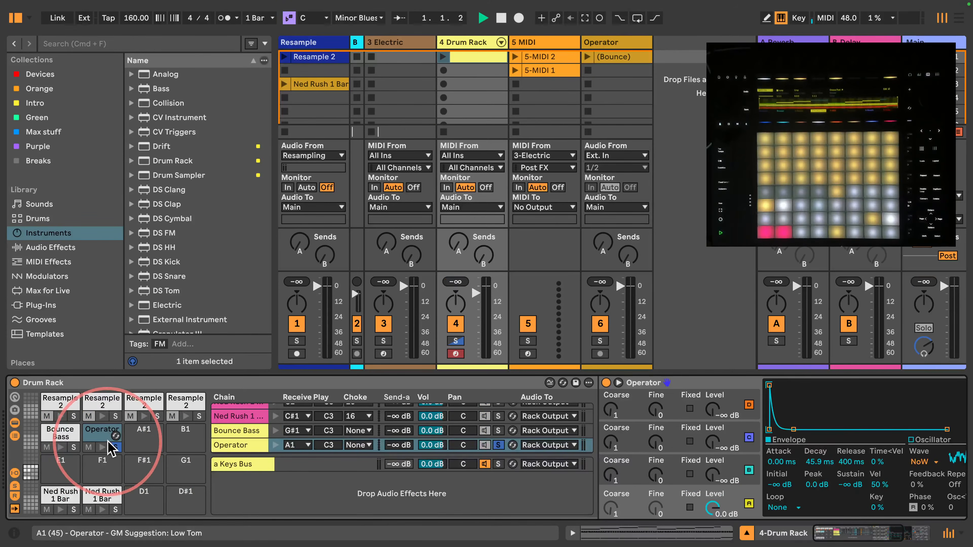
click(444, 57)
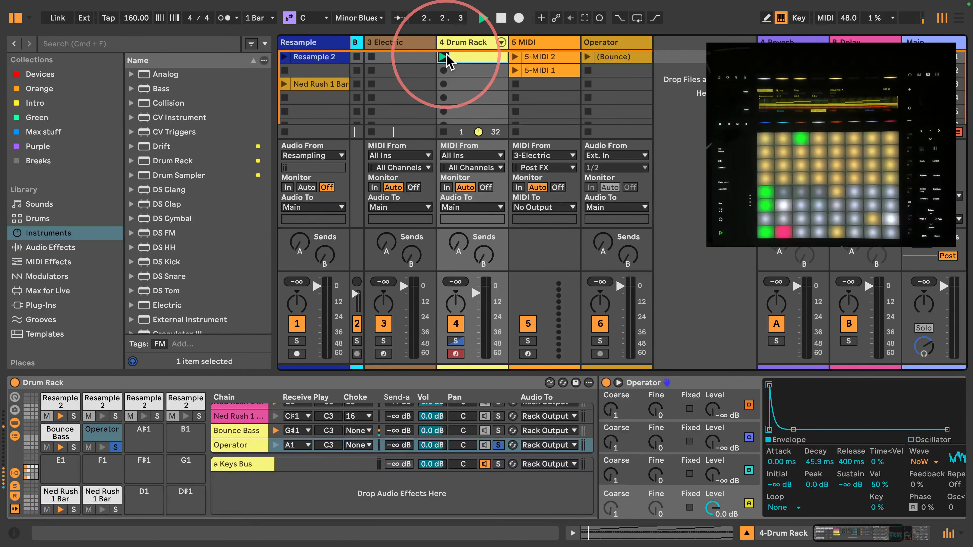
drag(475, 293, 475, 290)
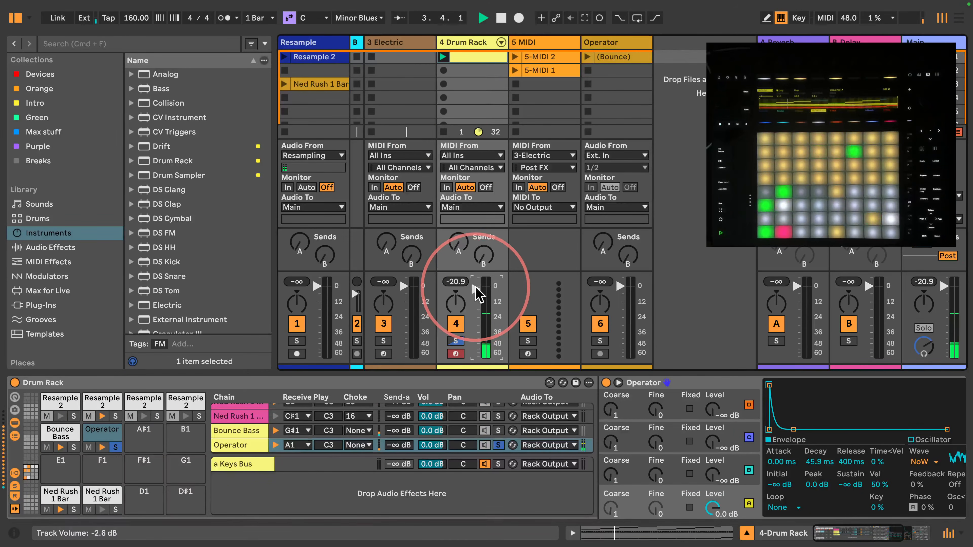
- Create a second return chain named Roar in the Drum Rack and load the Roar audio effect onto it
click(234, 499)
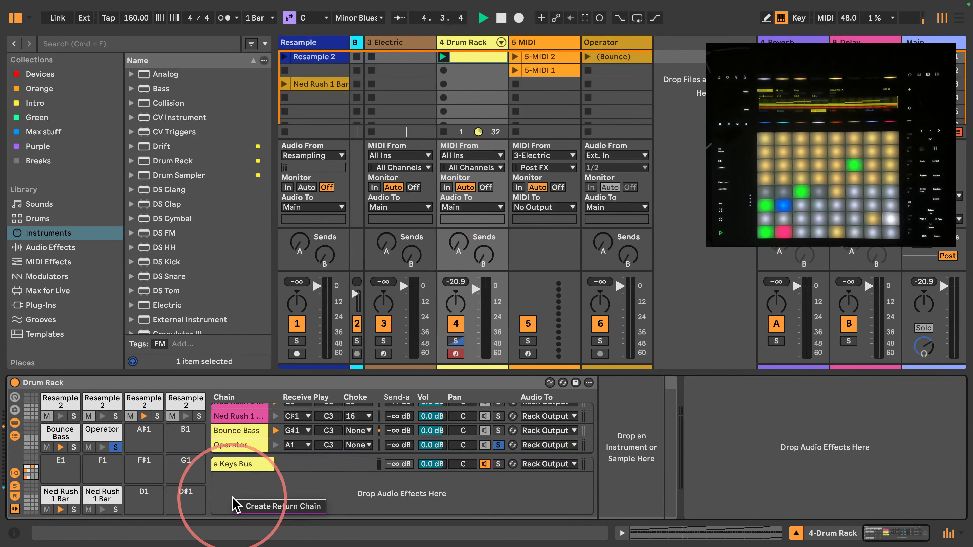
click(270, 507)
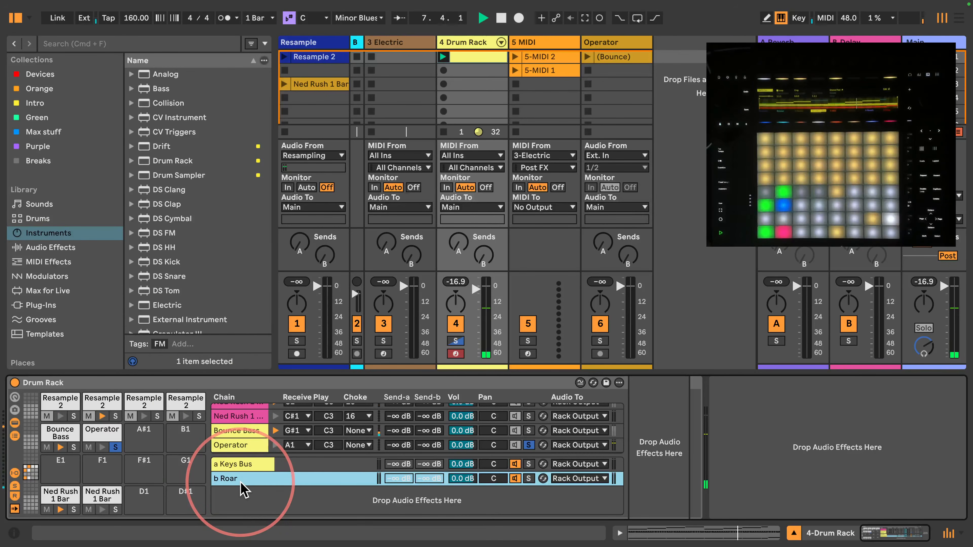
click(50, 247)
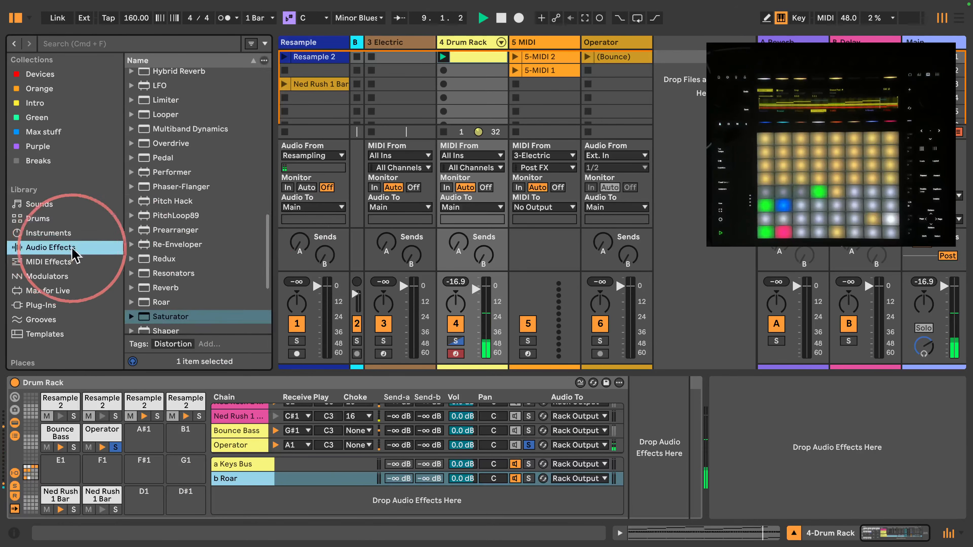
scroll(202, 224, down, 5)
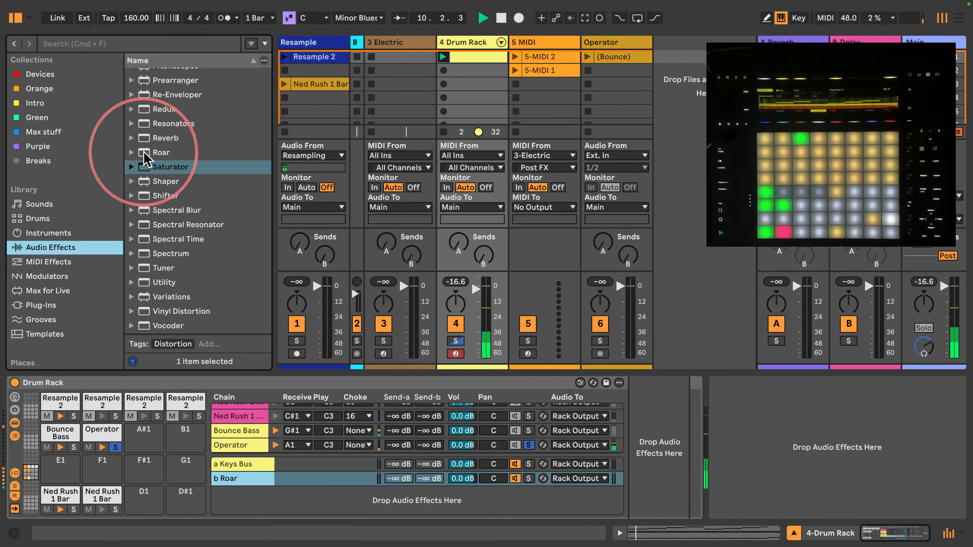
drag(144, 154, 242, 480)
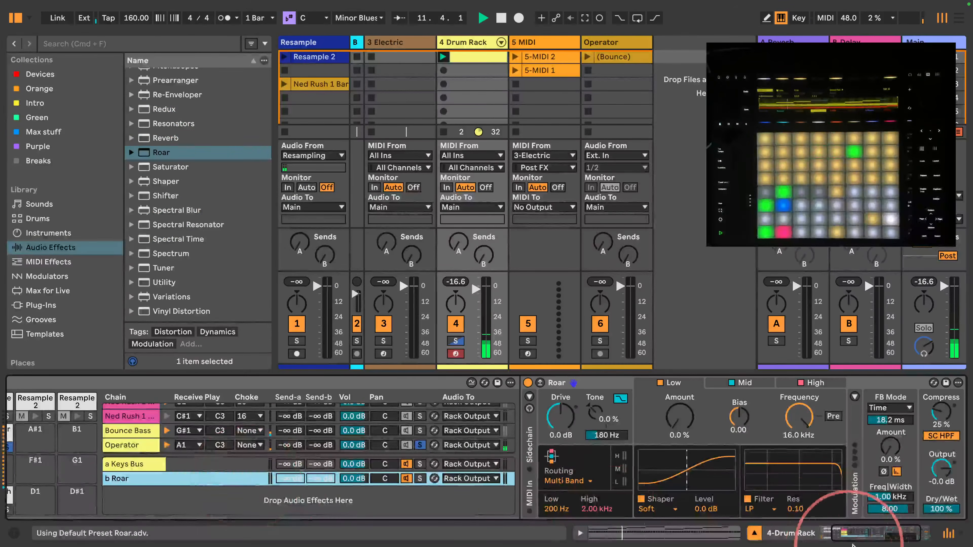
- Rename the Drum Rack's Operator chain to Noise Burst and raise its send to the Roar return to 0.0 dB
drag(864, 538, 833, 538)
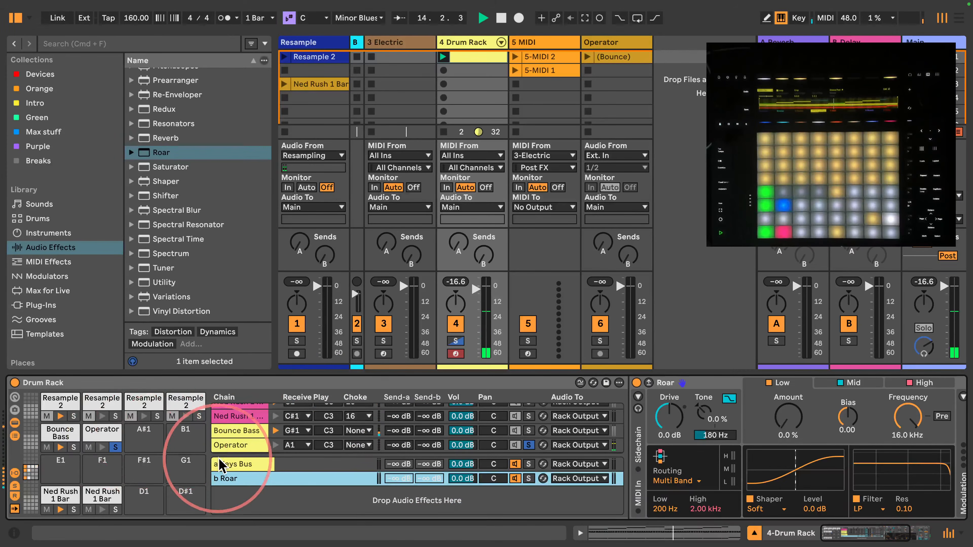
click(228, 449)
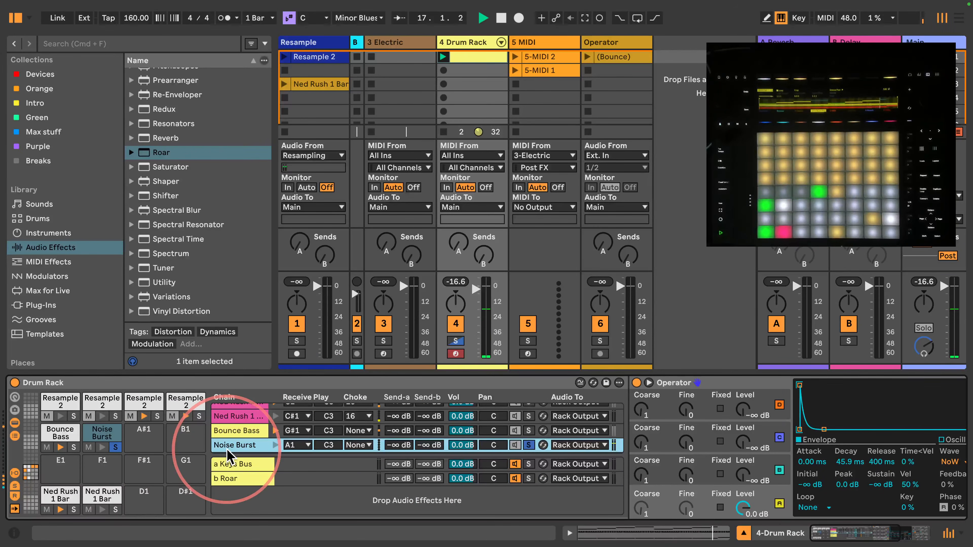
drag(432, 444, 431, 406)
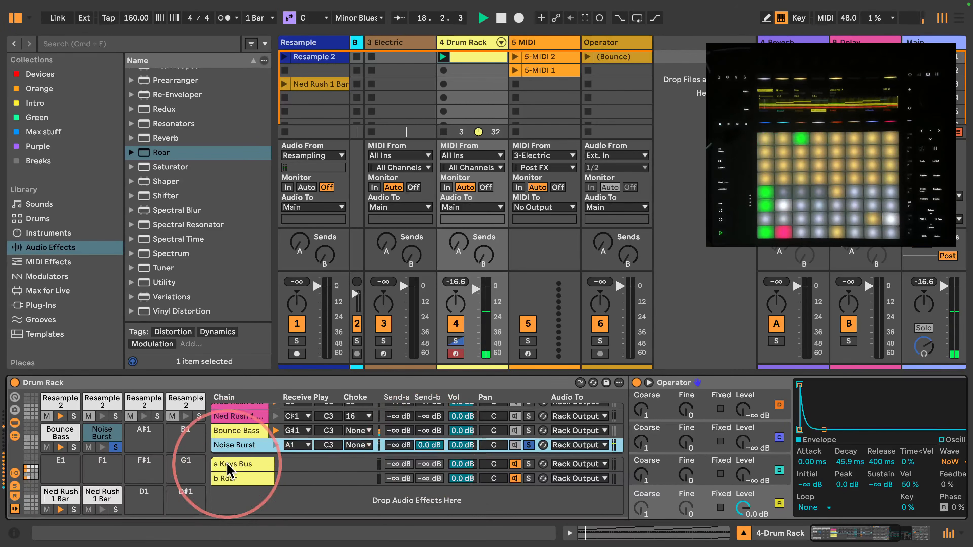
- Set the routing mode of the Roar device on return chain b to Delay
click(228, 481)
drag(846, 535, 895, 505)
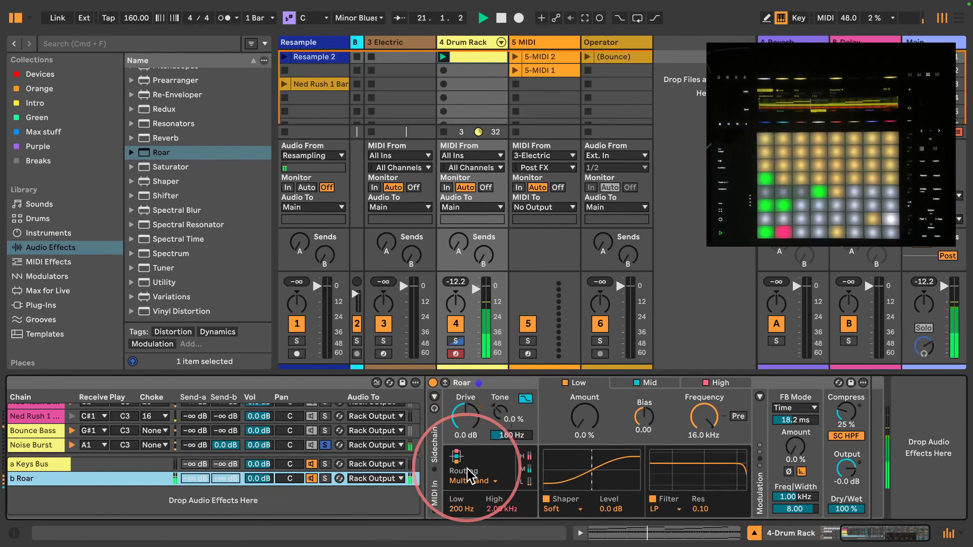
click(469, 479)
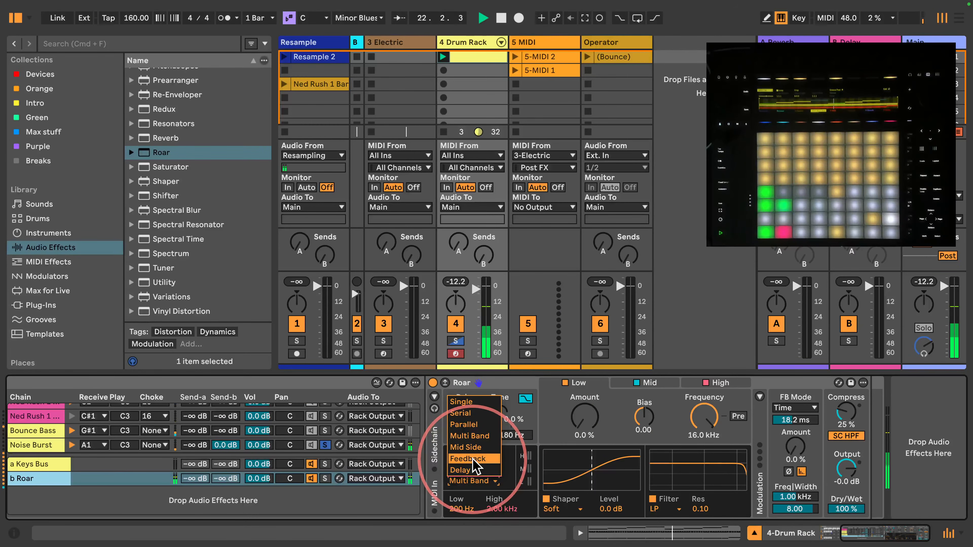
click(475, 458)
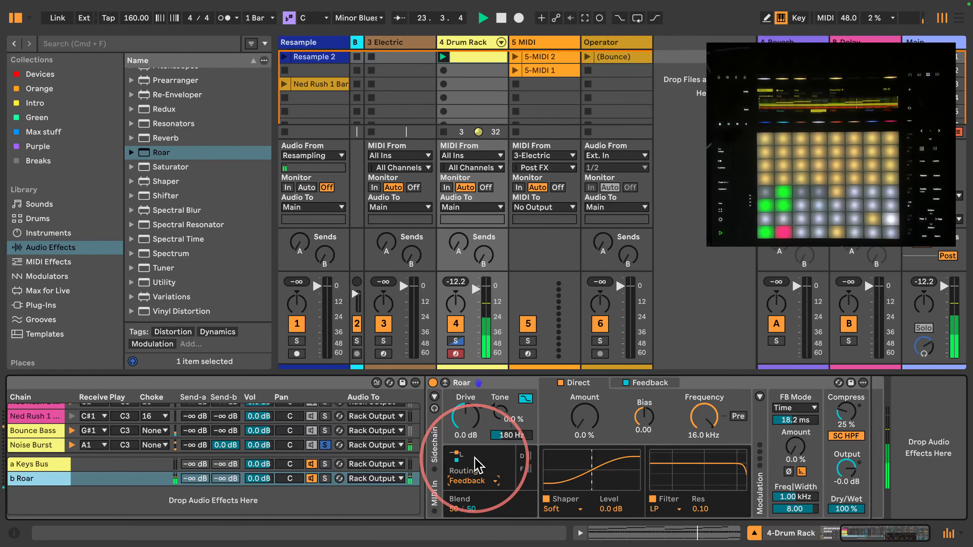
click(476, 465)
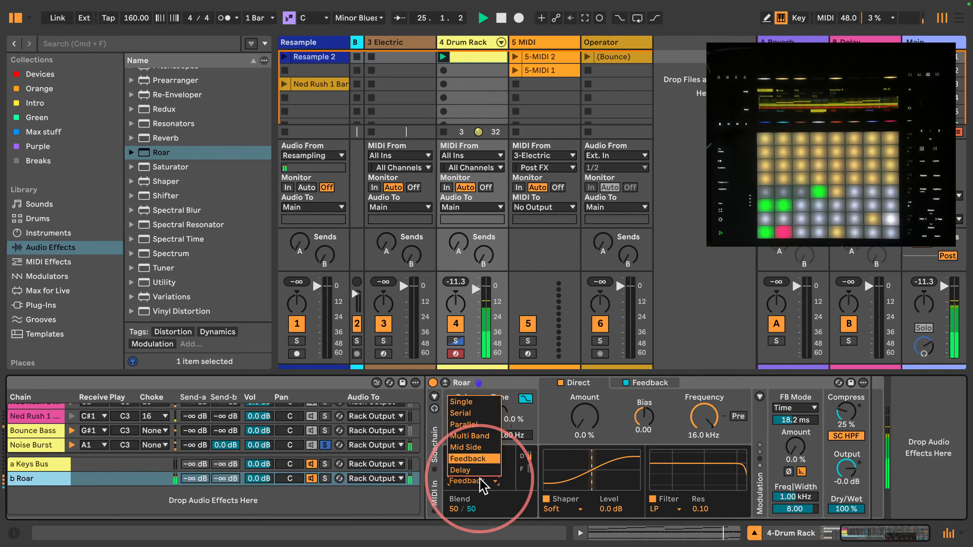
click(477, 479)
- Set Roar's Delayed stage Amount to 90 %, its Compress to 100 % and its feedback Amount to 6.9 %
click(663, 378)
click(628, 381)
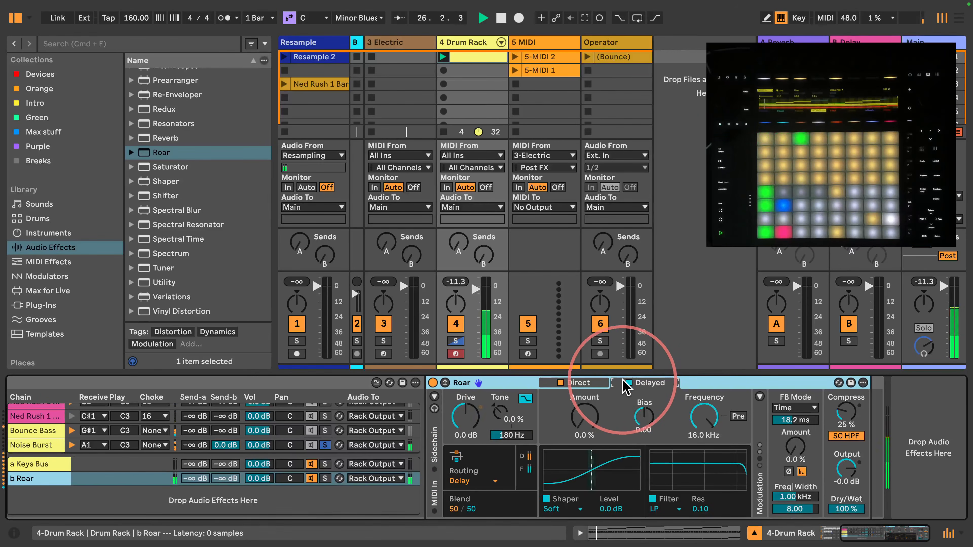
drag(582, 430, 581, 421)
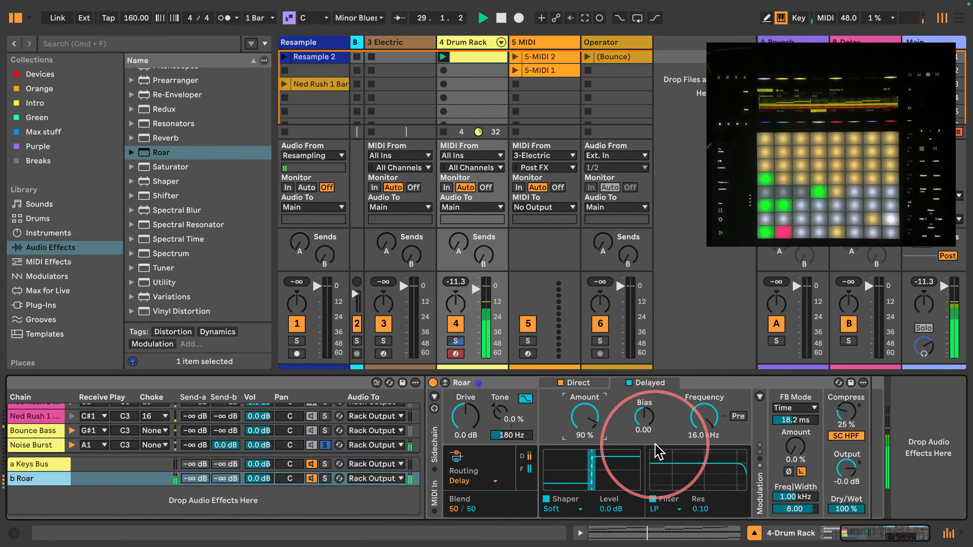
drag(774, 441, 805, 449)
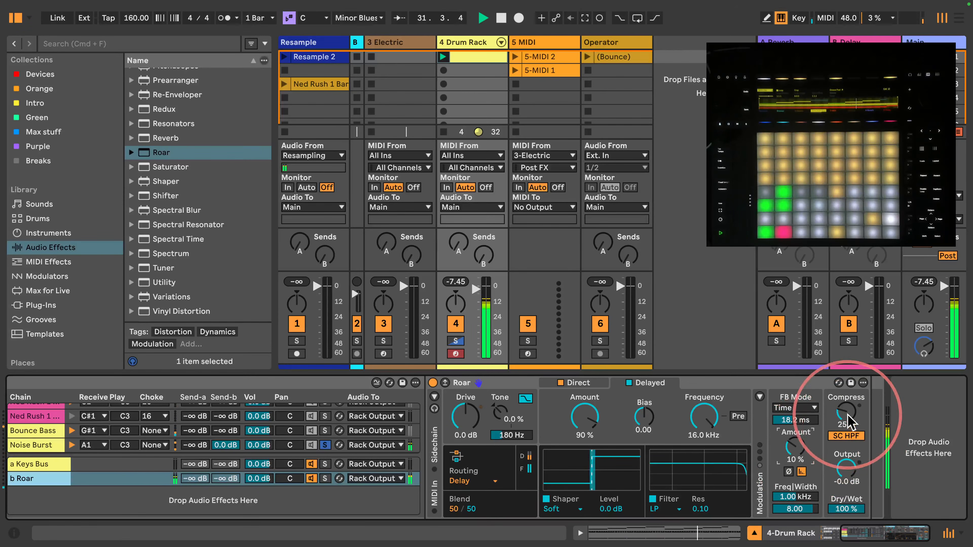
drag(846, 416, 849, 414)
drag(793, 447, 792, 449)
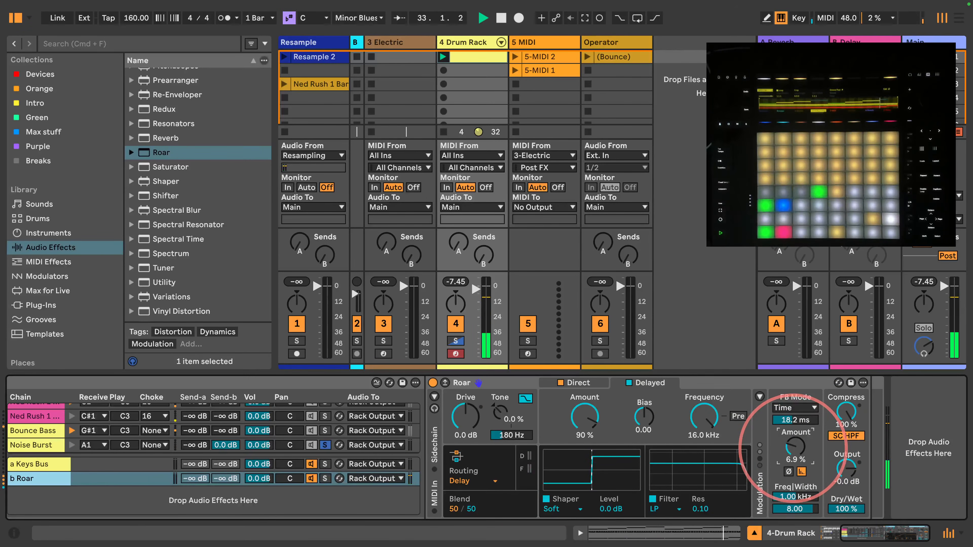
- Stop playback and enable MIDI > FB Note in Roar, taking MIDI from 4-Drum Rack at Noise Burst Post FX
click(434, 397)
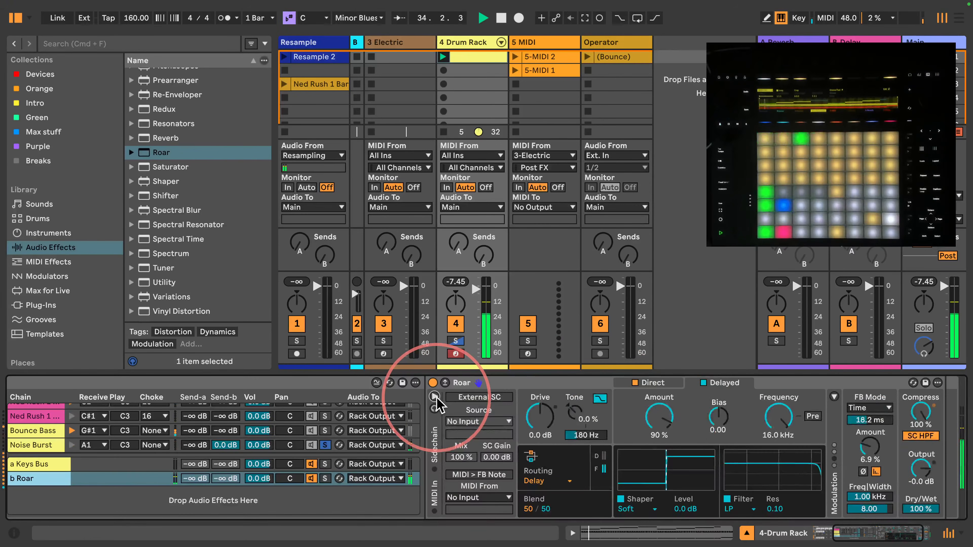
key(space)
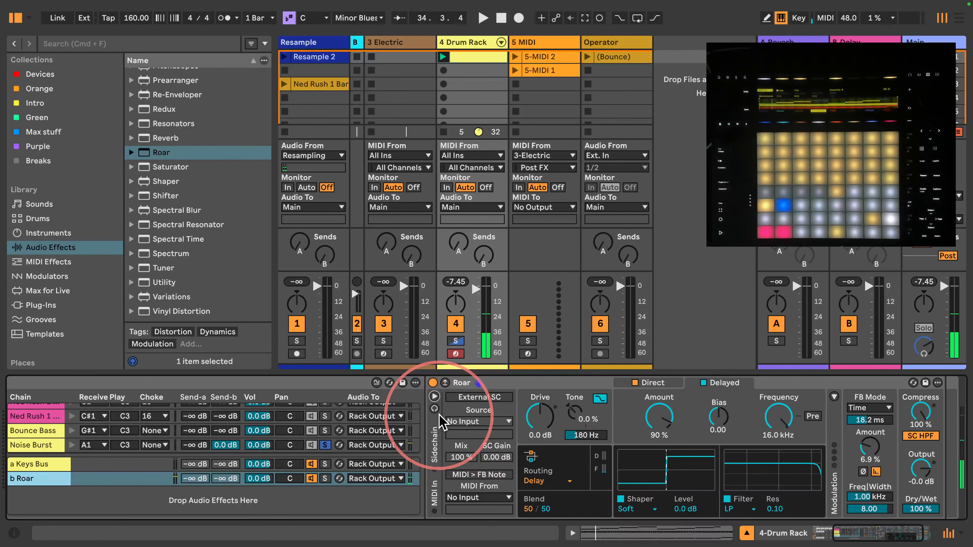
click(479, 474)
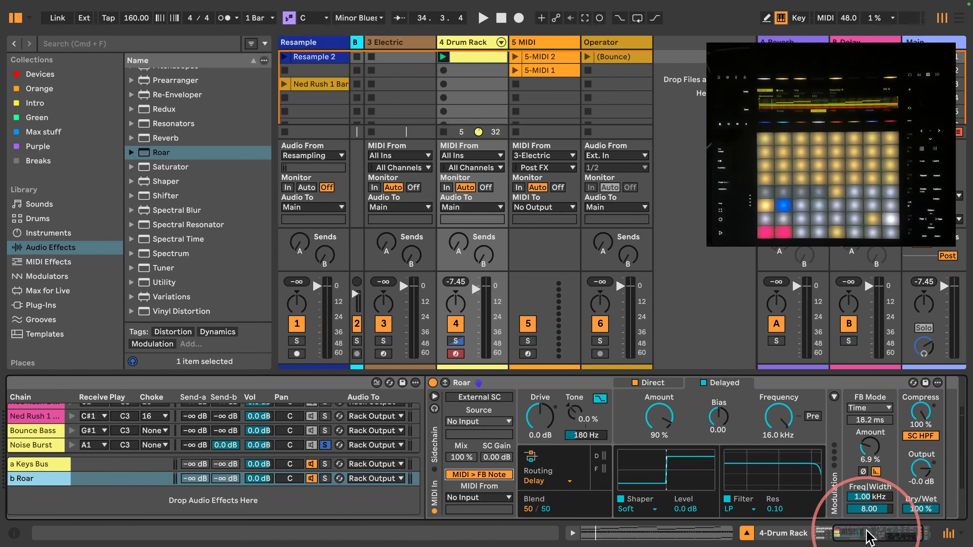
click(477, 498)
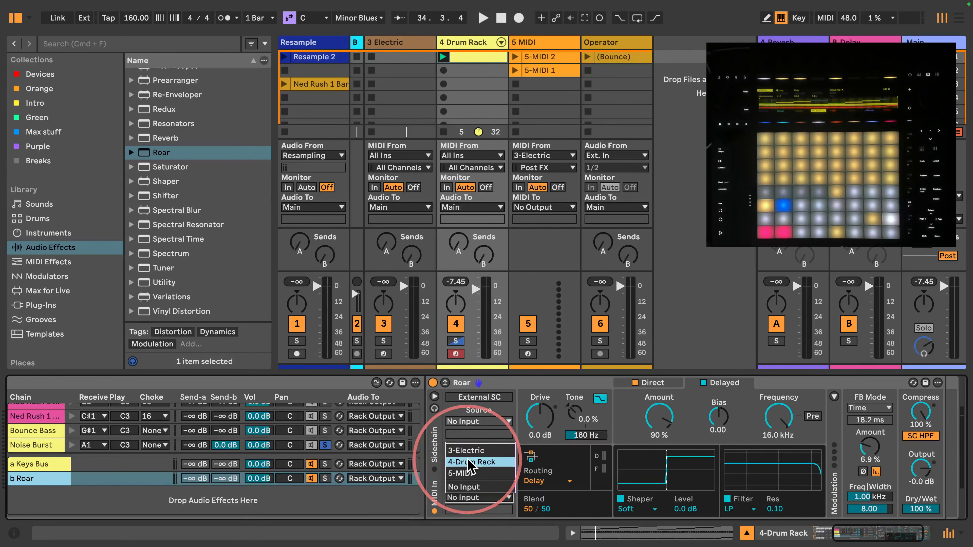
click(464, 464)
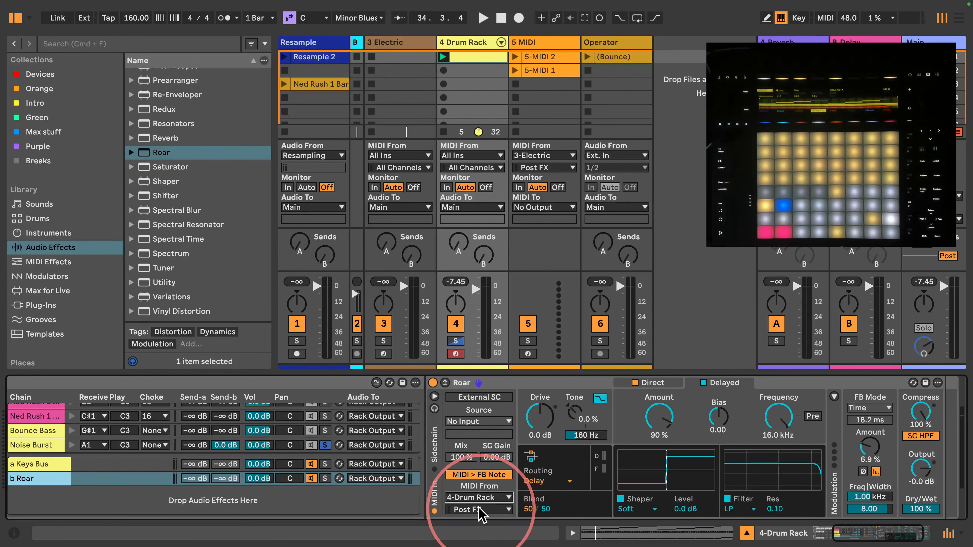
click(485, 496)
click(485, 495)
click(479, 511)
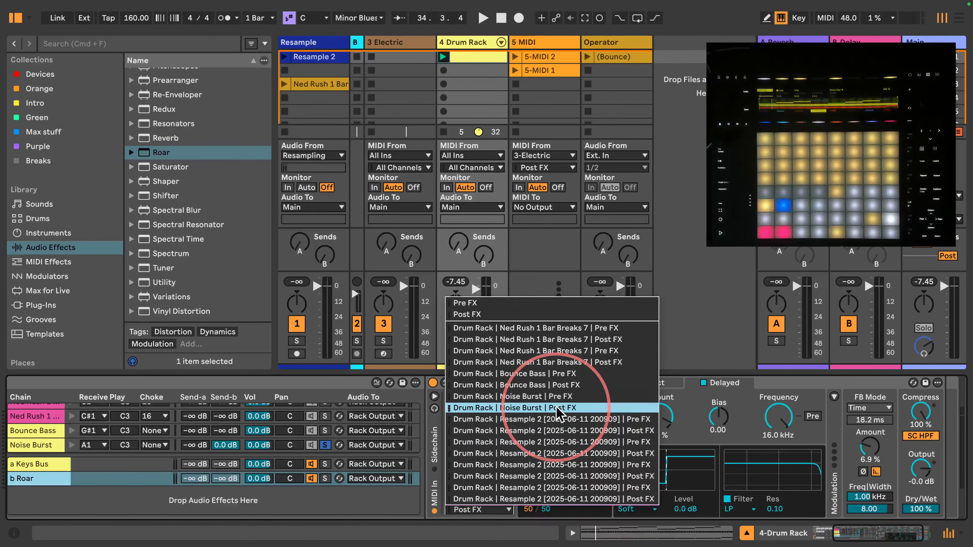
click(538, 408)
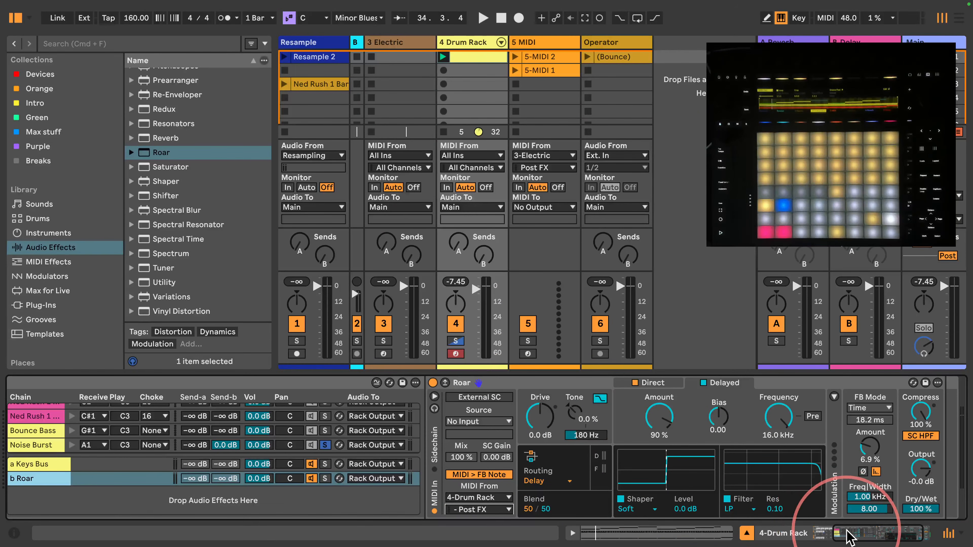
- Restart playback and lower the Amount of Roar's Delayed stage to 69 %
key(space)
drag(847, 530, 830, 532)
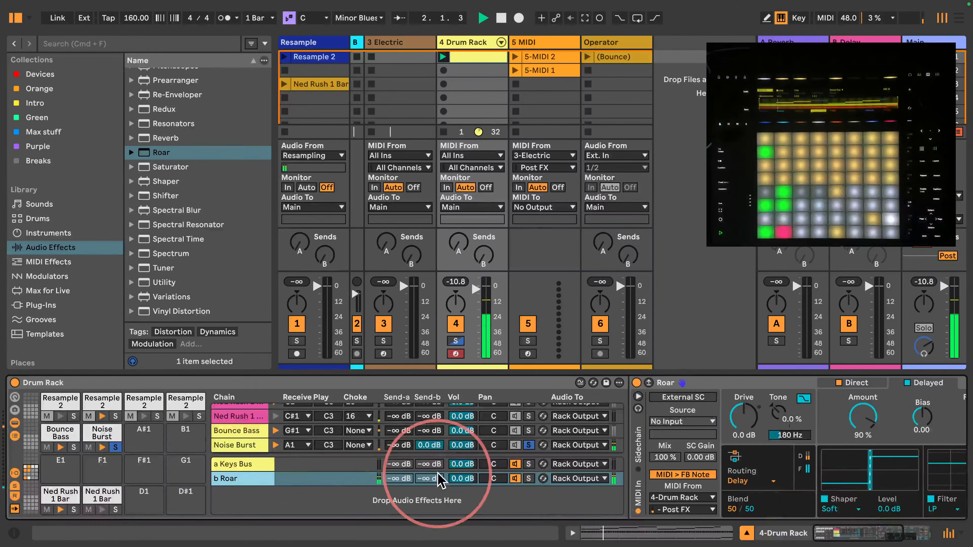
drag(863, 417, 863, 426)
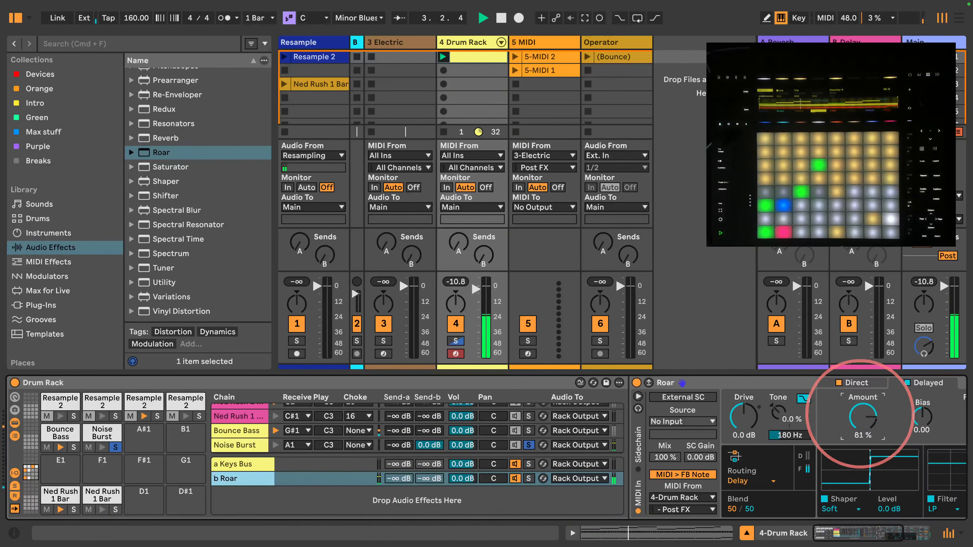
- Add a Random MIDI effect before Operator on the Noise Burst pad, with Sign set to Bi and Chance at 62 %
click(102, 436)
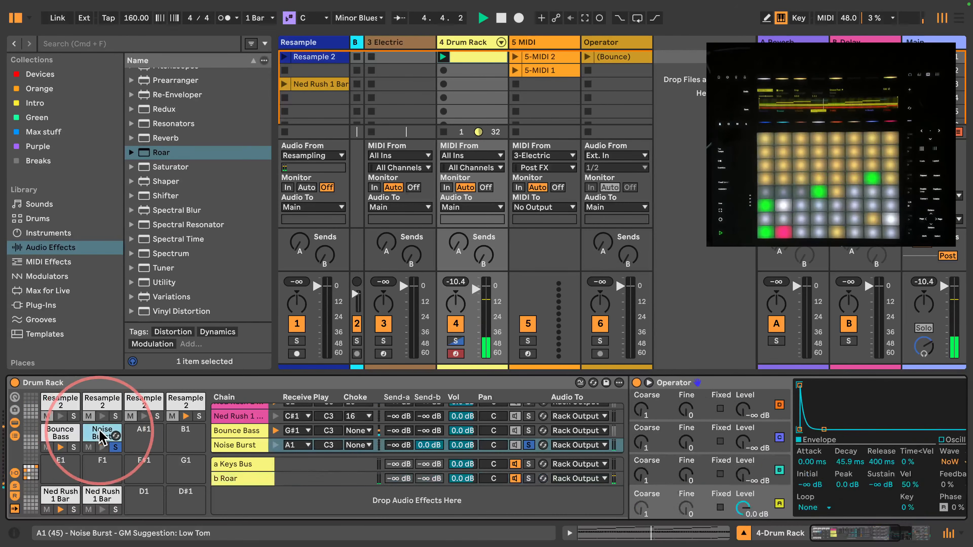
scroll(184, 219, up, 10)
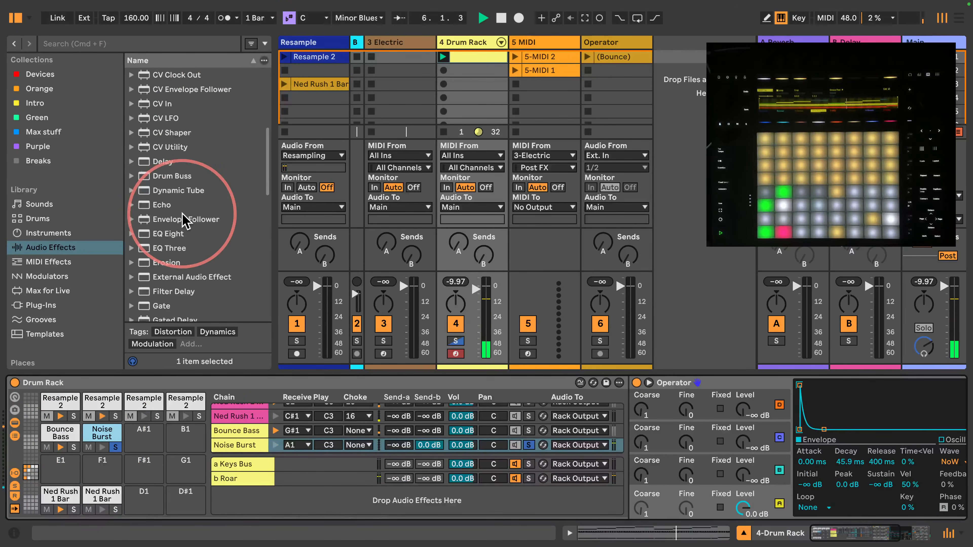
scroll(184, 220, up, 5)
click(48, 261)
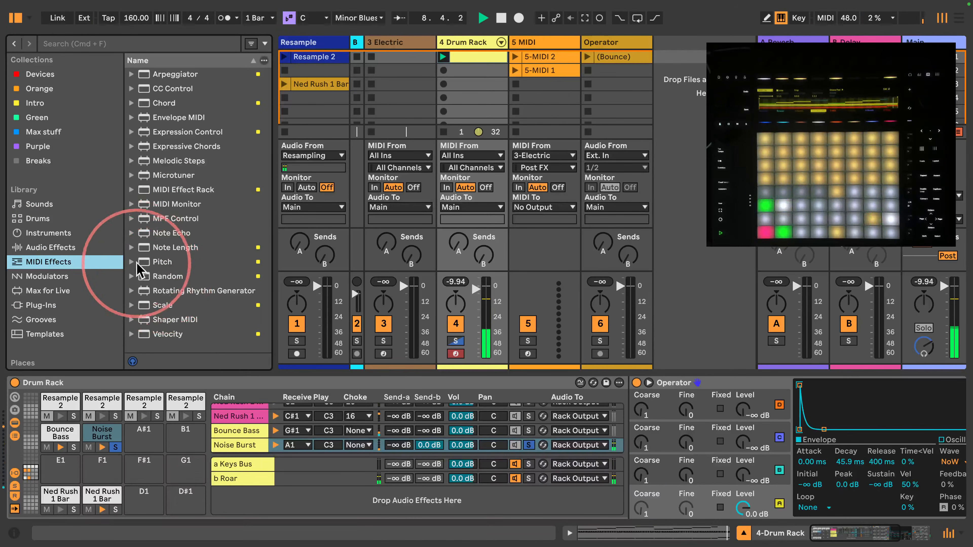
drag(144, 276, 665, 383)
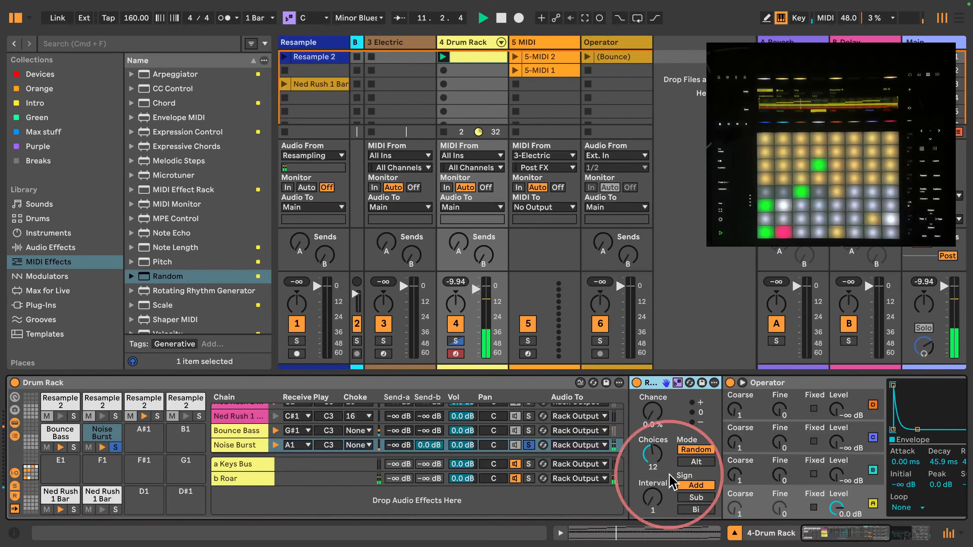
click(696, 510)
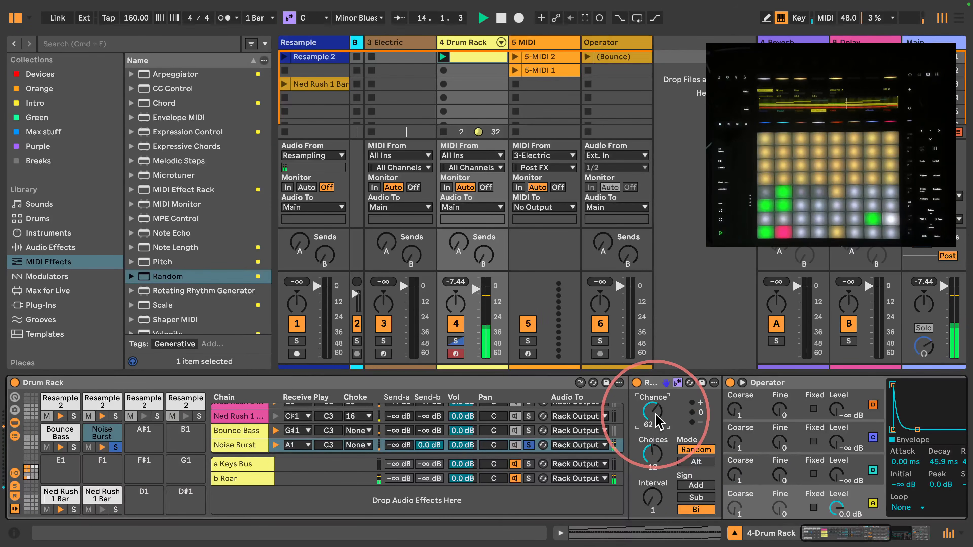
- Return to the Roar return chain and raise Roar's feedback Amount to 19 %
click(845, 534)
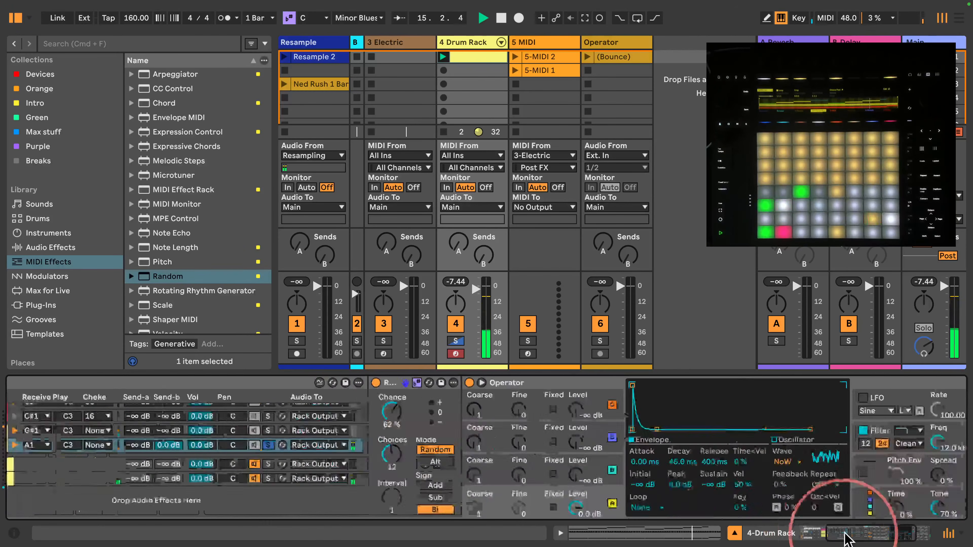
click(811, 533)
click(226, 478)
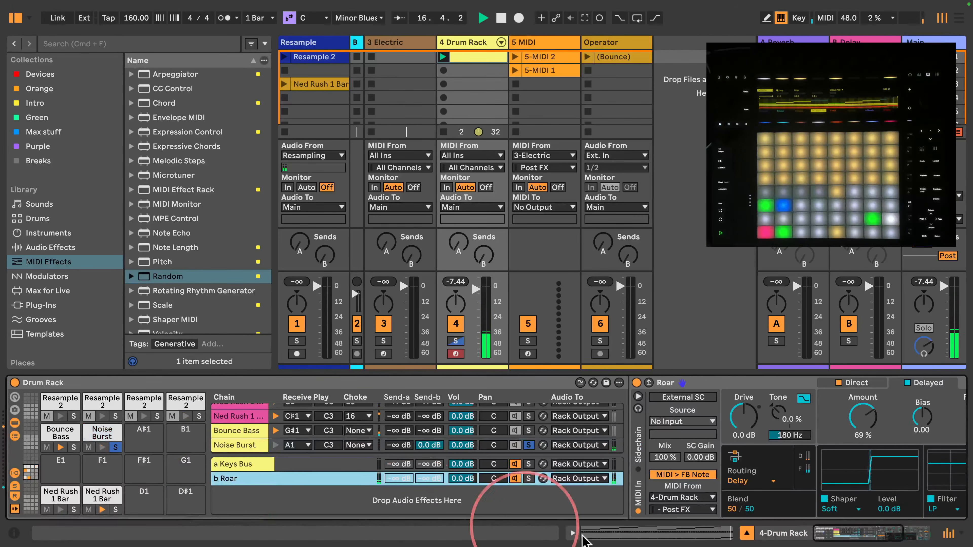
click(847, 532)
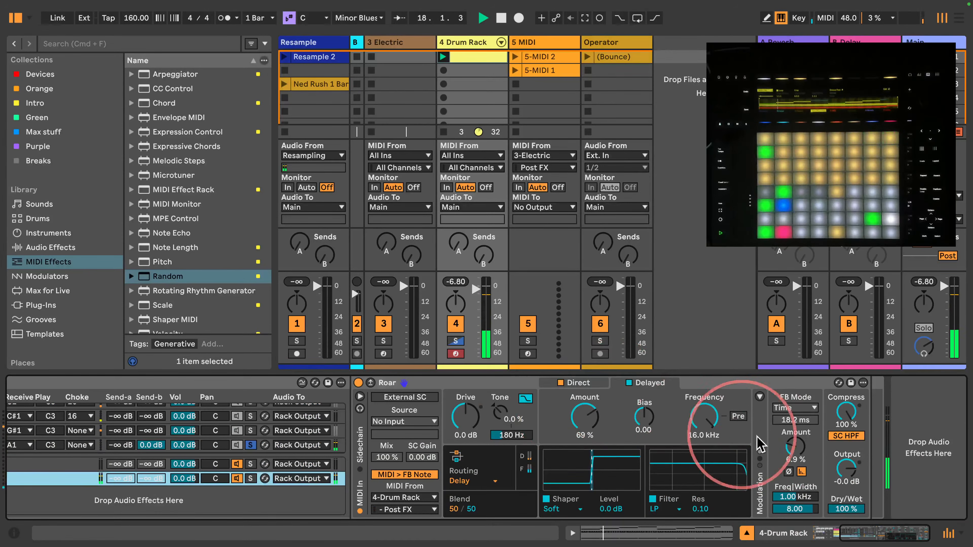
drag(795, 447, 795, 433)
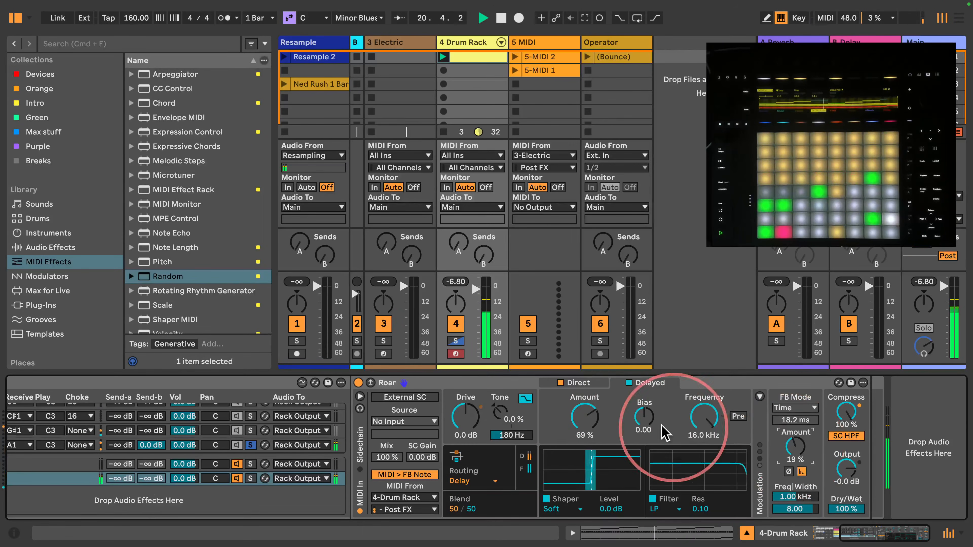
- Set Roar's Direct stage Amount to 53 % and lower its filter Frequency to about 98 Hz
click(584, 385)
drag(586, 392, 585, 384)
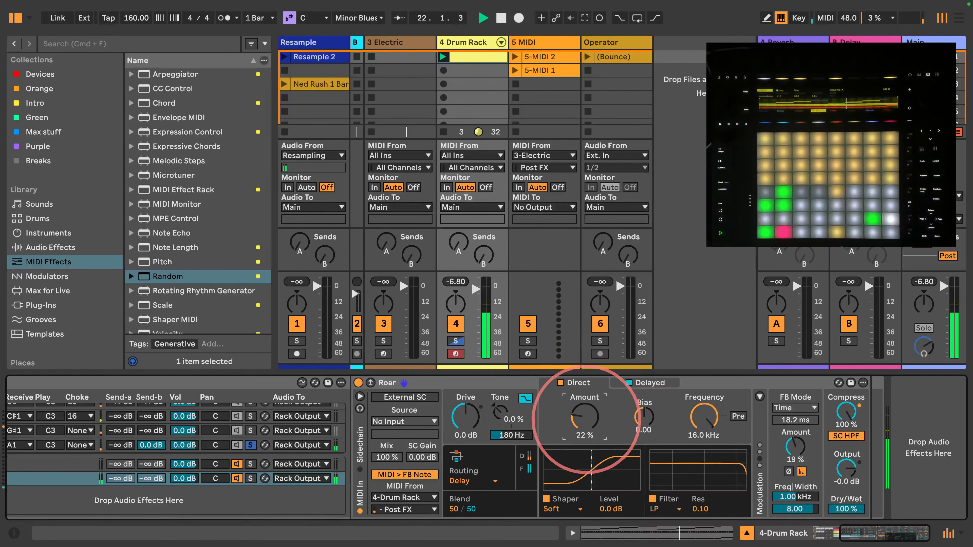
click(705, 416)
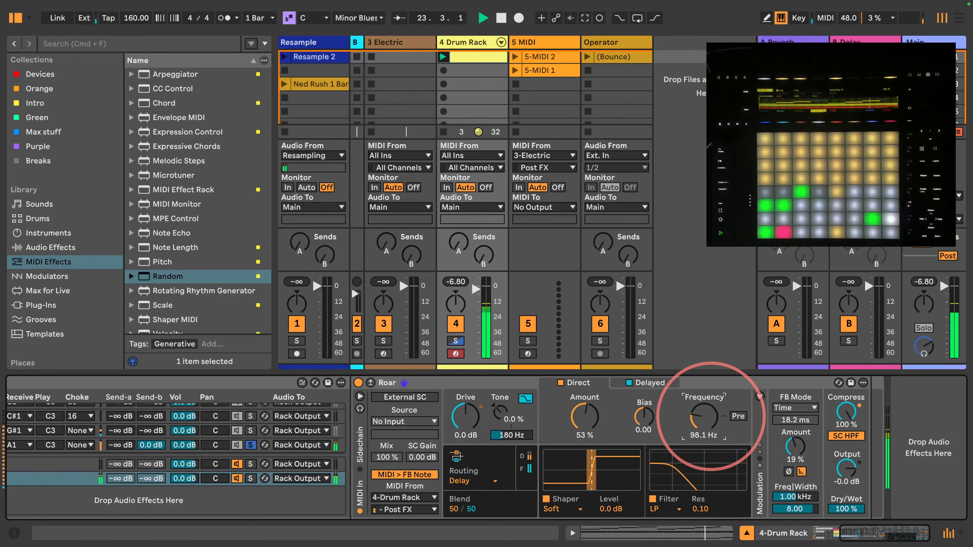
- Set Roar's Delayed stage Amount to 71 % and its Drive to 13 dB, and bring the Drum Rack pads back into view
click(647, 383)
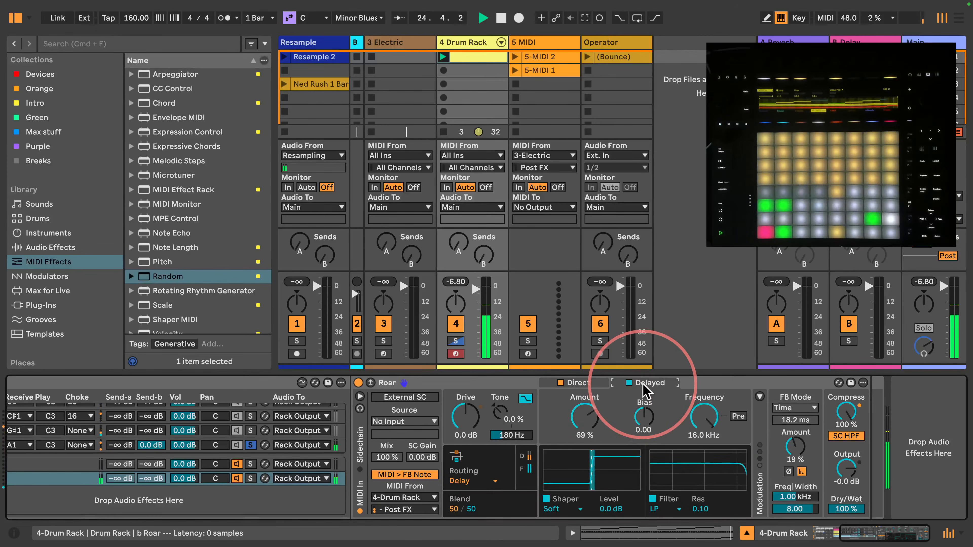
drag(600, 423, 592, 416)
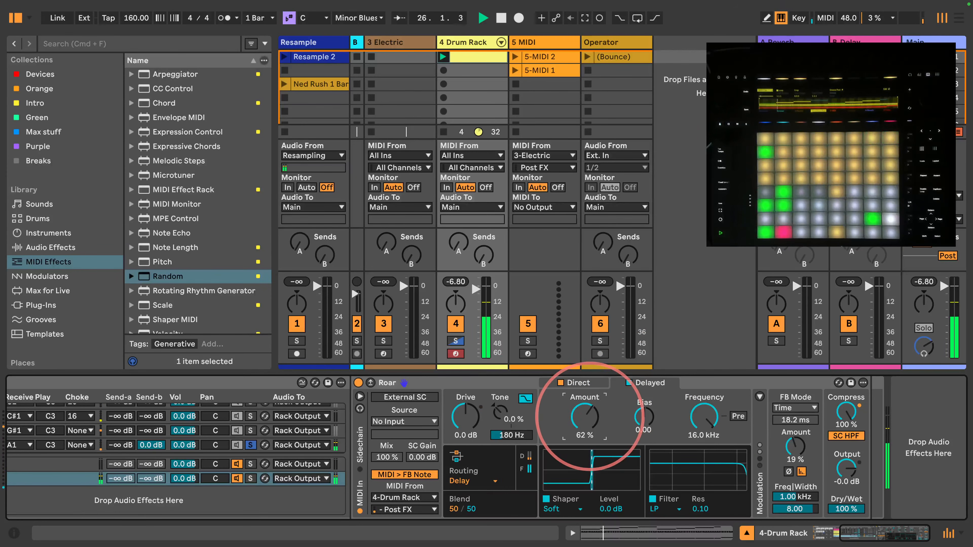
mouse_move(466, 419)
mouse_down()
mouse_move(467, 408)
mouse_move(466, 426)
mouse_up()
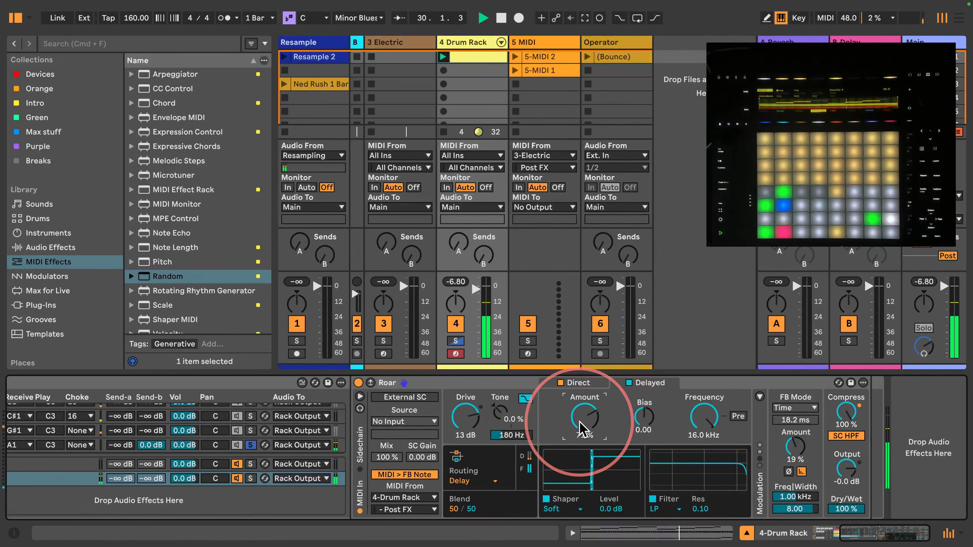
drag(853, 533, 735, 529)
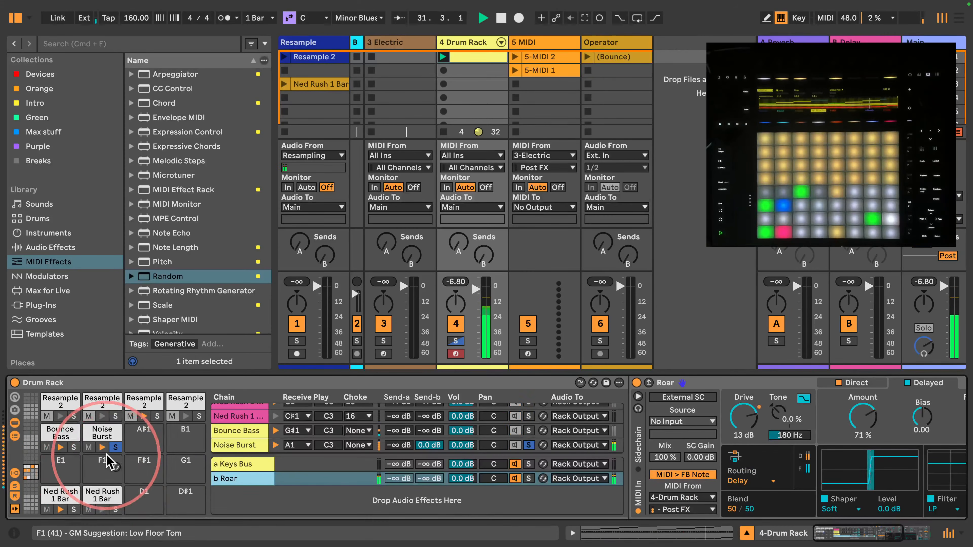
- Turn off solo on the Noise Burst pad, select the Roar return chain and unfold the Drum Rack's chains in the session mixer
click(115, 448)
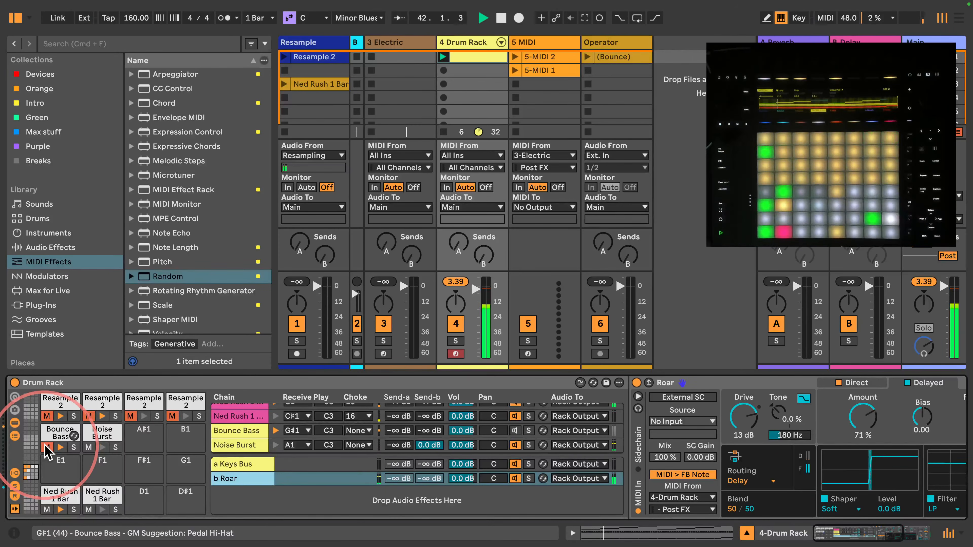
click(245, 479)
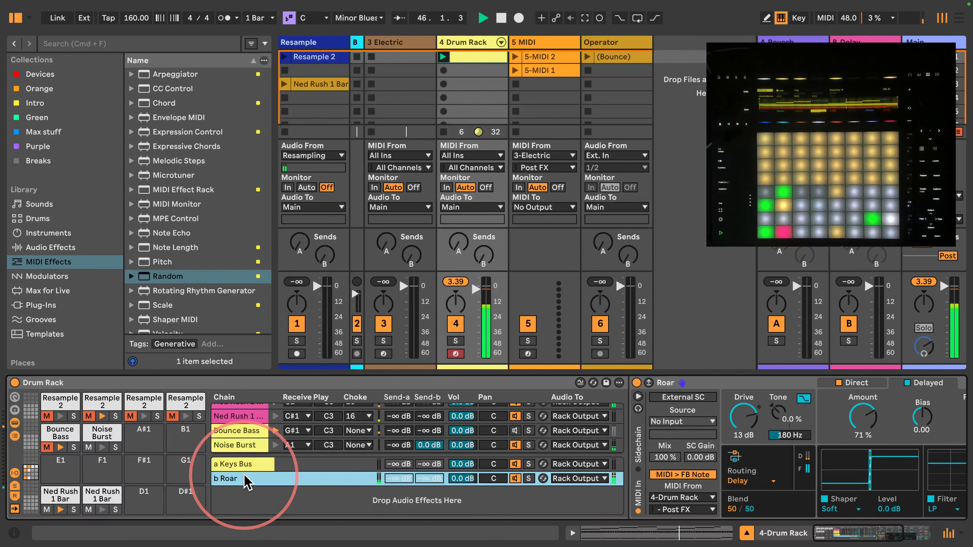
click(501, 42)
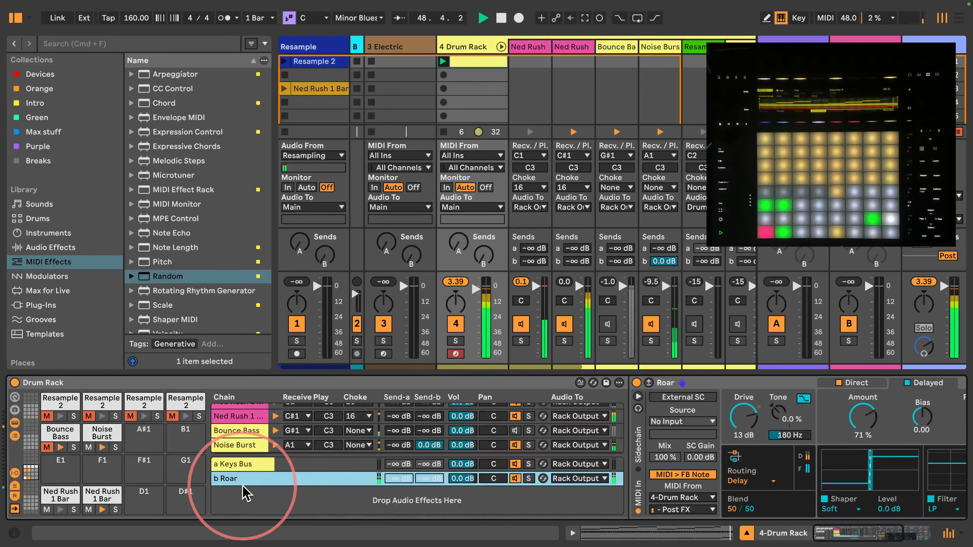
- Add a Drum Rack return chain named Breaks and route the audio output of both Ned Rush 1 Bar chains to it
right_click(240, 498)
click(249, 509)
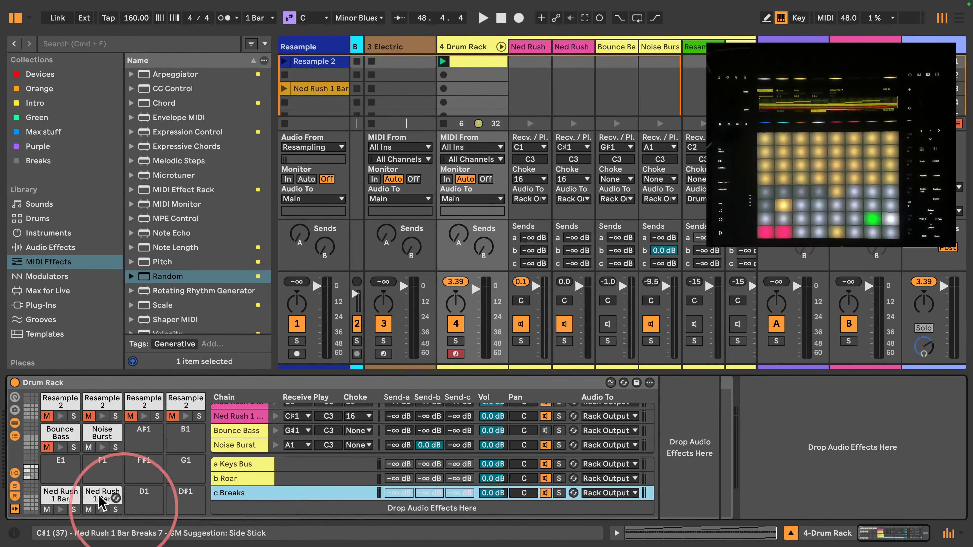
click(60, 495)
shift+click(259, 424)
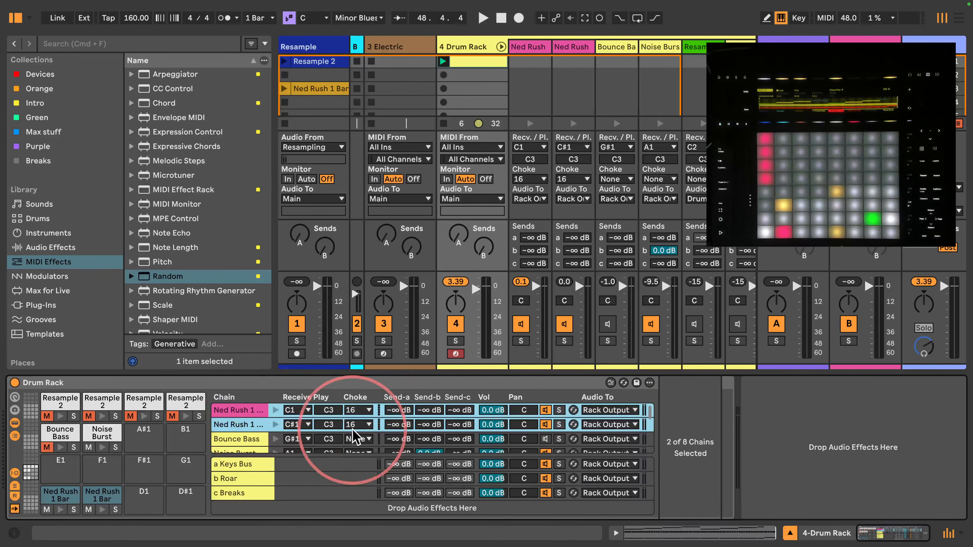
click(609, 424)
click(606, 471)
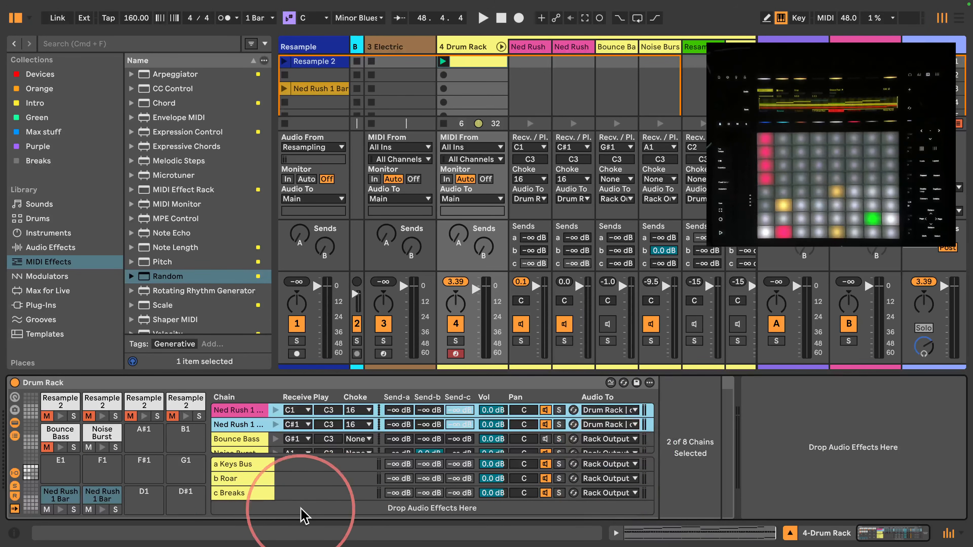
- Start playback with the Breaks return chain selected, and set the Roar return chain's Send-b to -69.5 dB
click(253, 494)
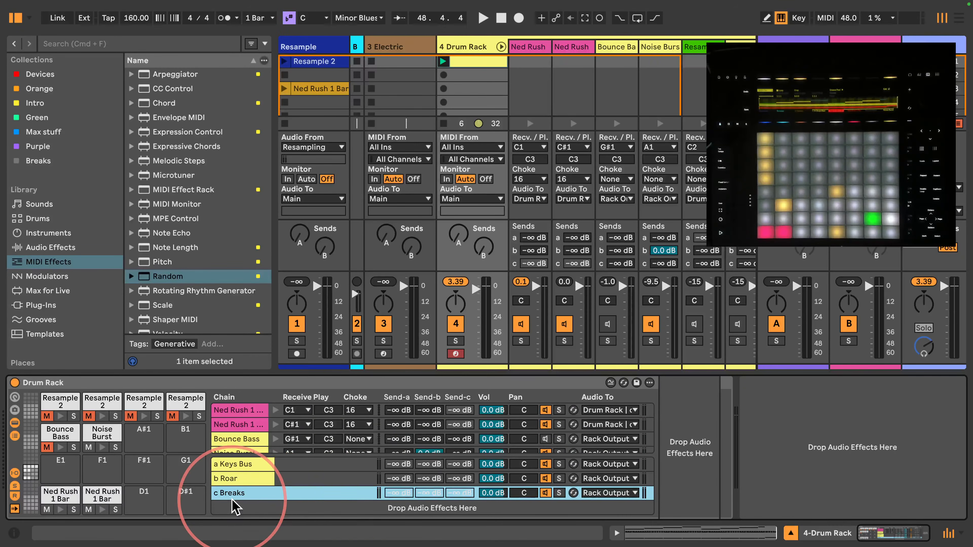
key(space)
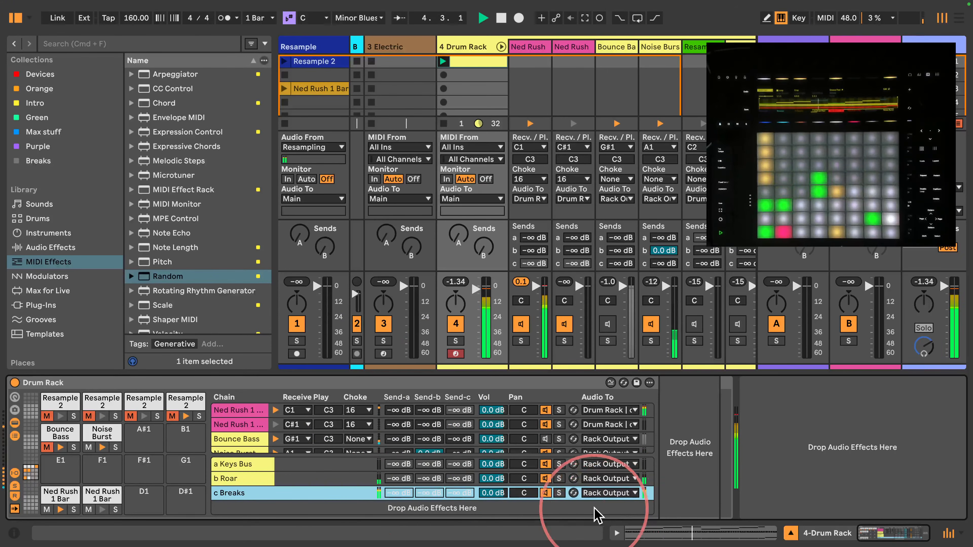
click(429, 478)
click(421, 463)
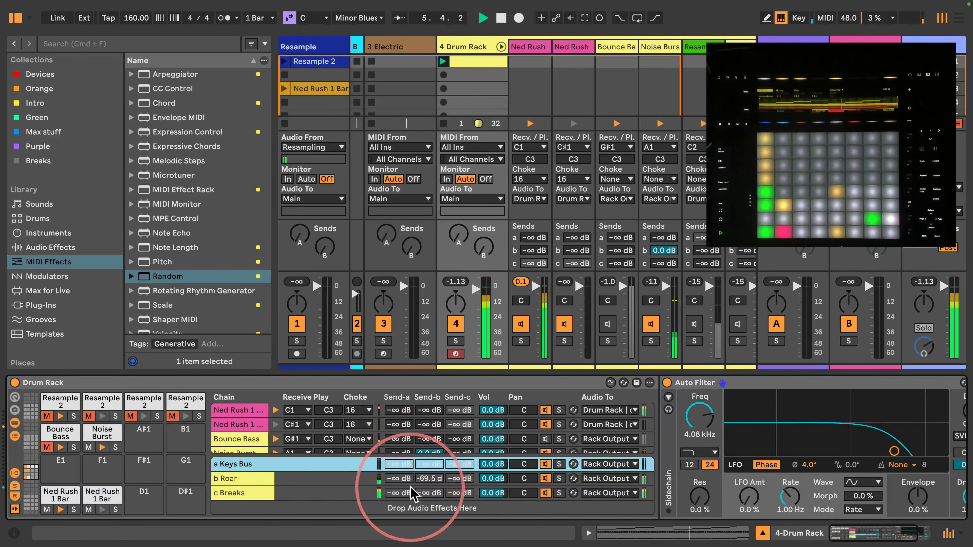
- Check the output routing options of the Breaks return chain and hide the browser to reveal all Drum Rack chains in the mixer
click(609, 493)
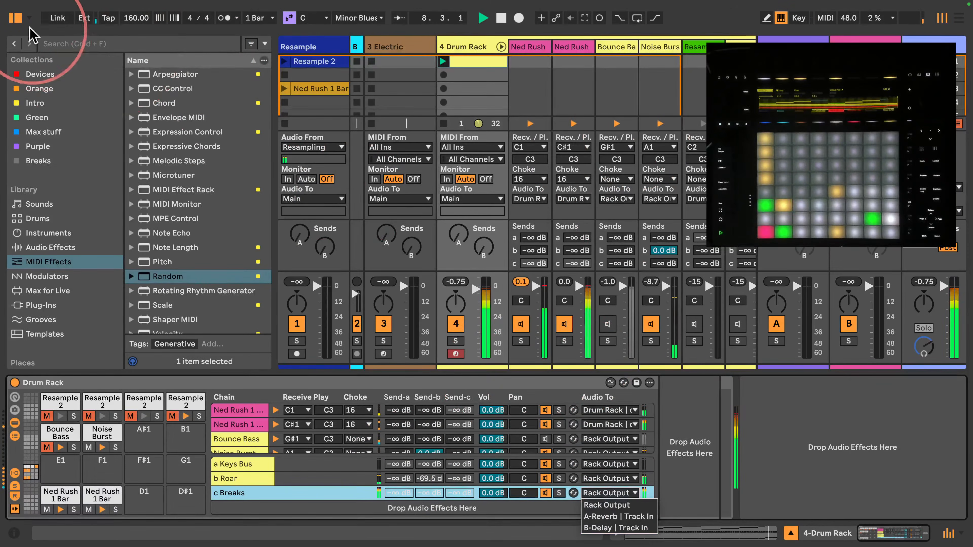
key(Escape)
click(15, 19)
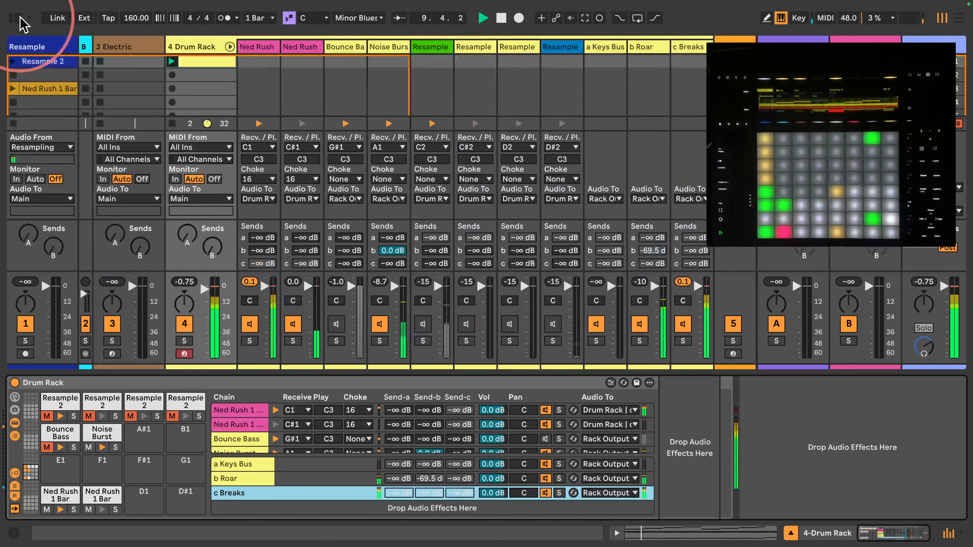
- Lower the Breaks return chain's volume to -7.0 dB and set the routing of the Roar device on the Roar return chain to Feedback
drag(705, 294, 705, 303)
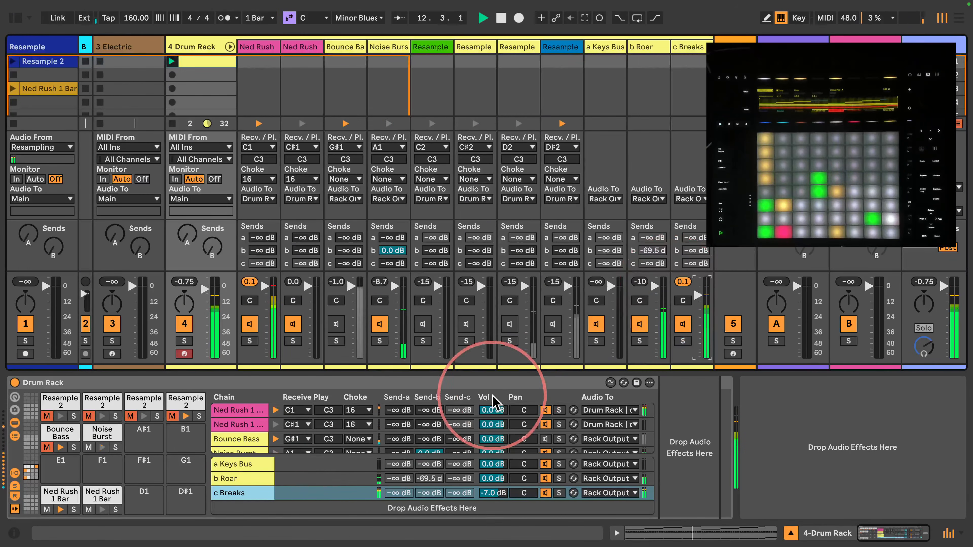
click(242, 479)
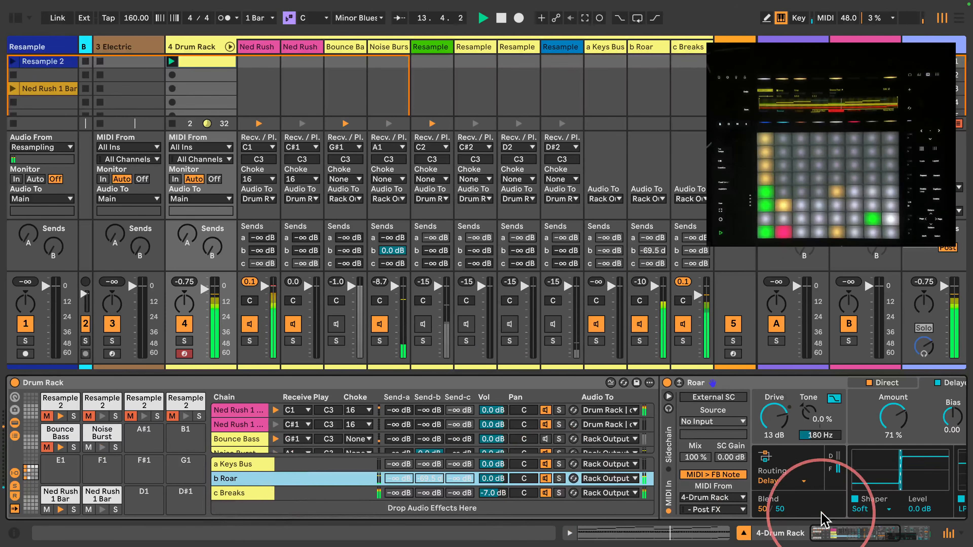
drag(837, 531, 858, 533)
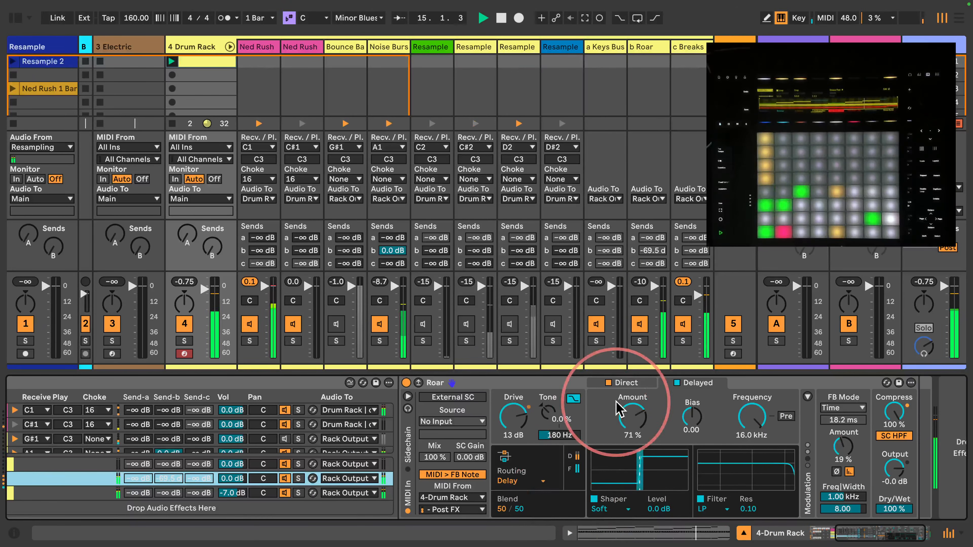
key(space)
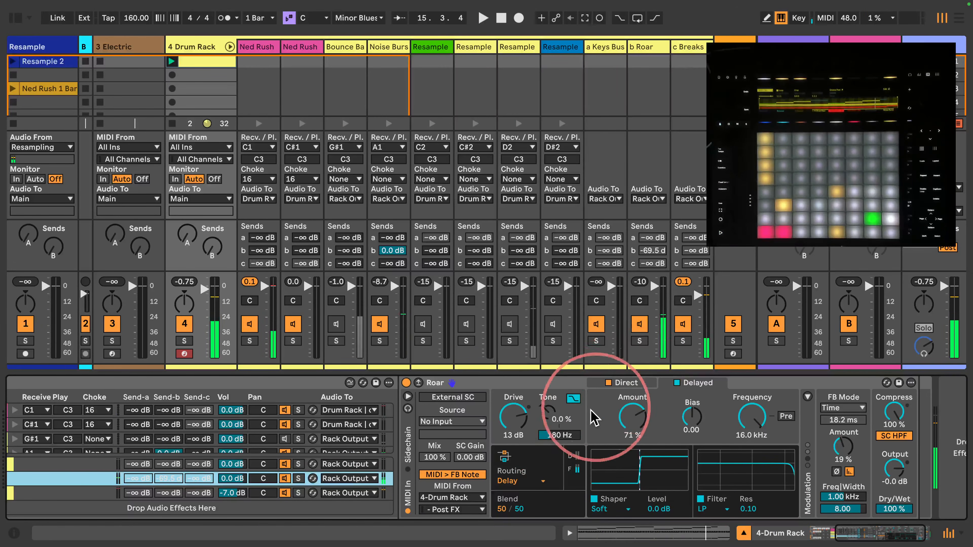
click(521, 481)
click(521, 496)
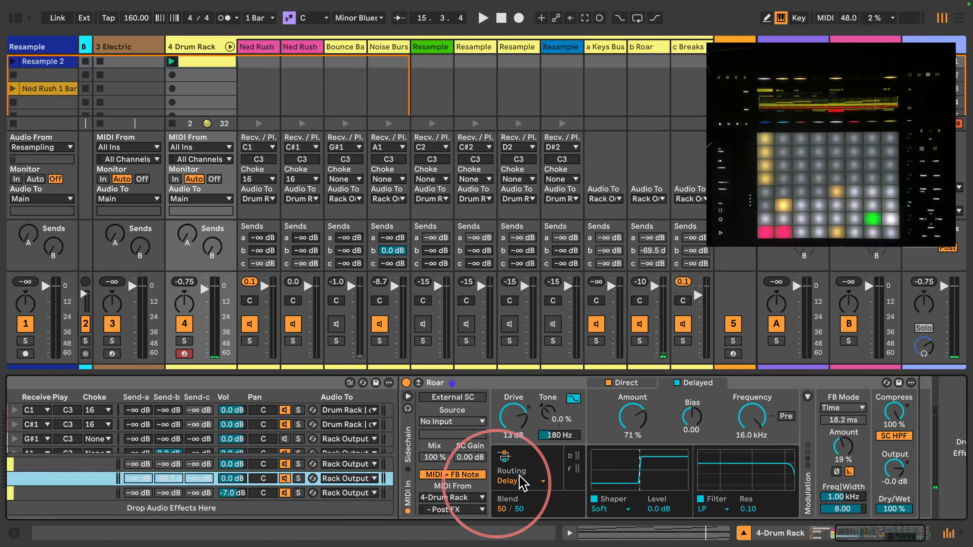
click(514, 481)
click(517, 459)
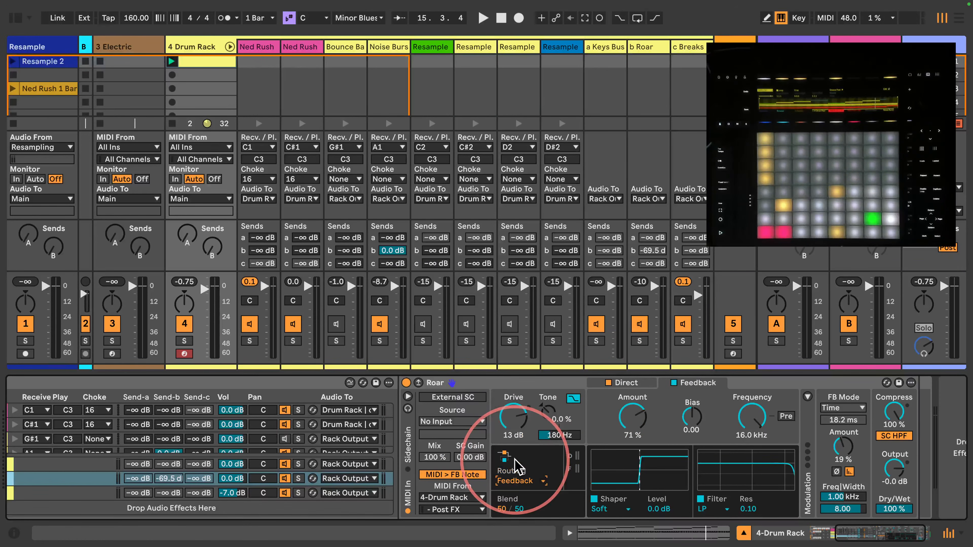
- During playback, set Roar's Direct stage to 93% amount and about 879 Hz filter frequency, and adjust its bias
key(space)
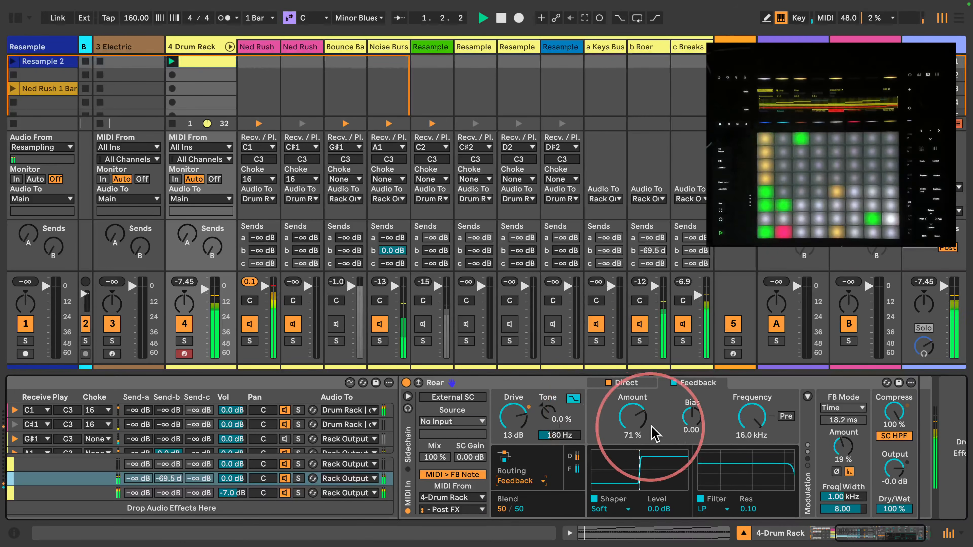
mouse_move(630, 412)
mouse_down()
mouse_move(630, 430)
mouse_move(630, 403)
mouse_move(630, 414)
mouse_up()
click(624, 385)
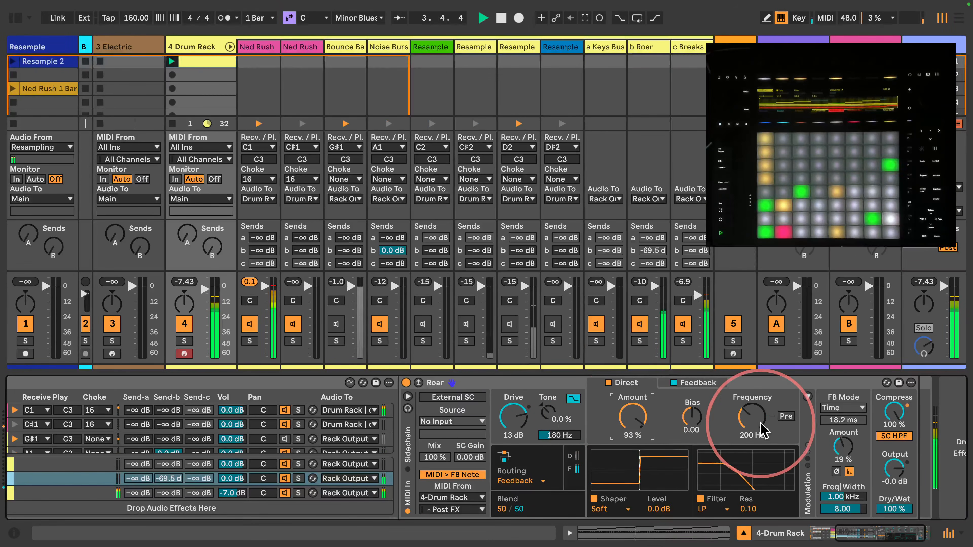
drag(760, 423, 758, 421)
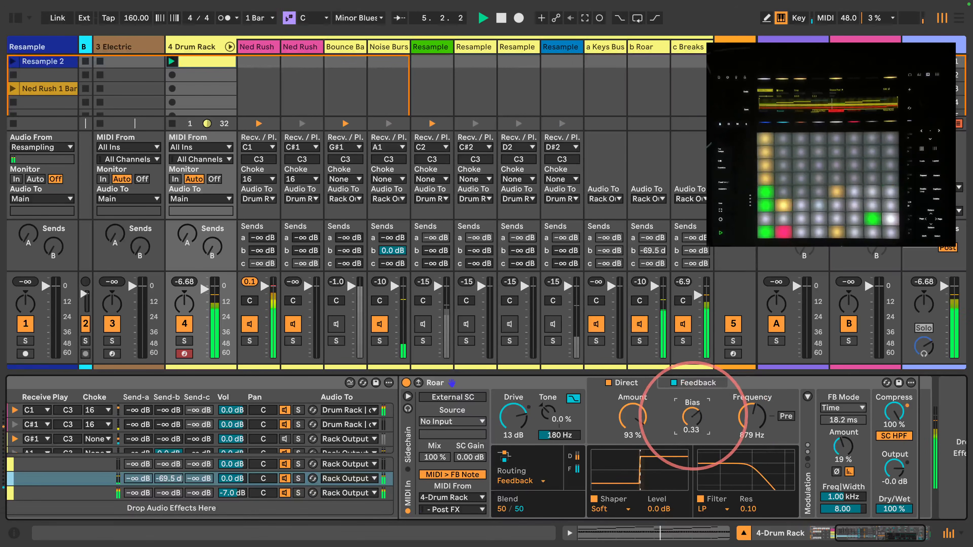
mouse_move(692, 417)
mouse_down()
mouse_move(692, 428)
mouse_move(690, 420)
mouse_up()
- Set Roar's Feedback stage to 86% amount and a 632 Hz filter frequency, and stop playback
click(691, 380)
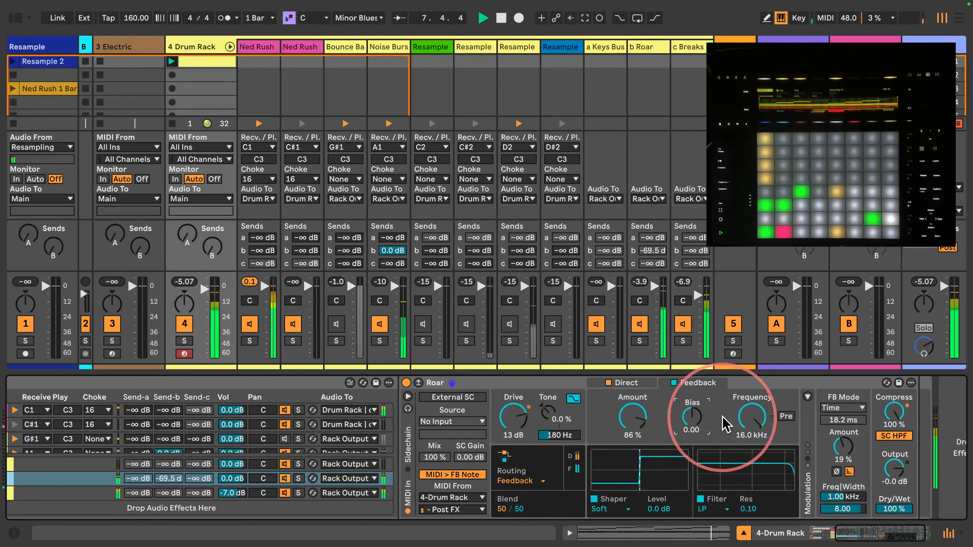
mouse_move(751, 417)
mouse_down()
mouse_move(746, 425)
mouse_move(745, 414)
mouse_move(756, 416)
mouse_up()
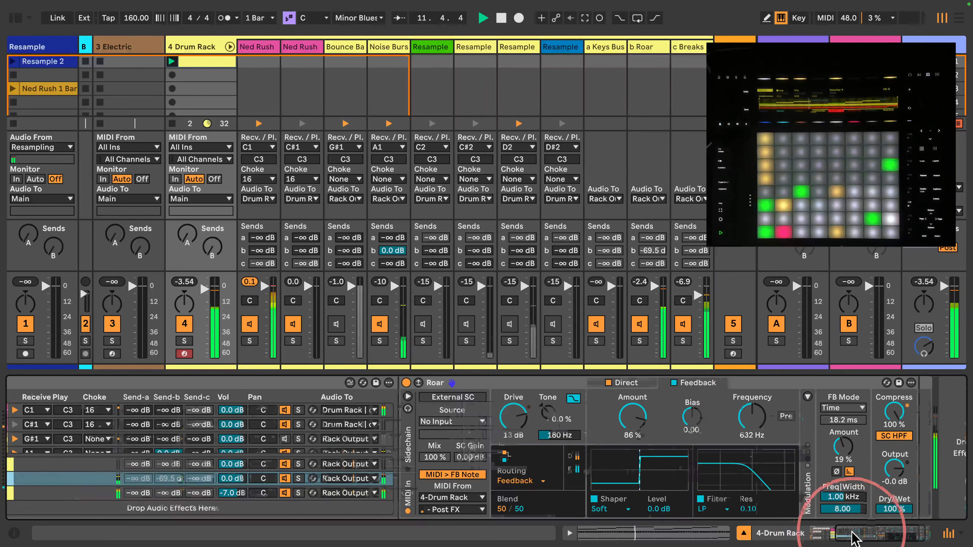
drag(851, 533, 803, 534)
key(space)
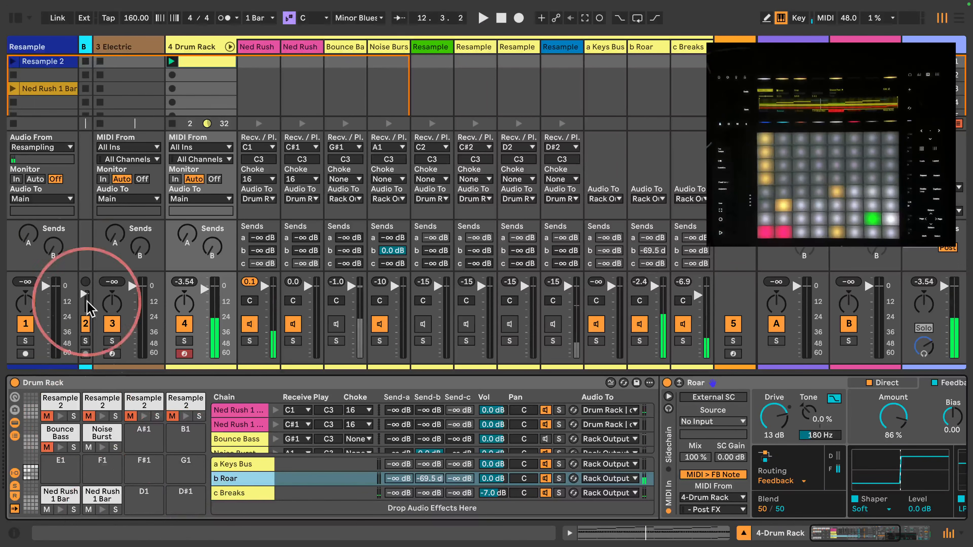
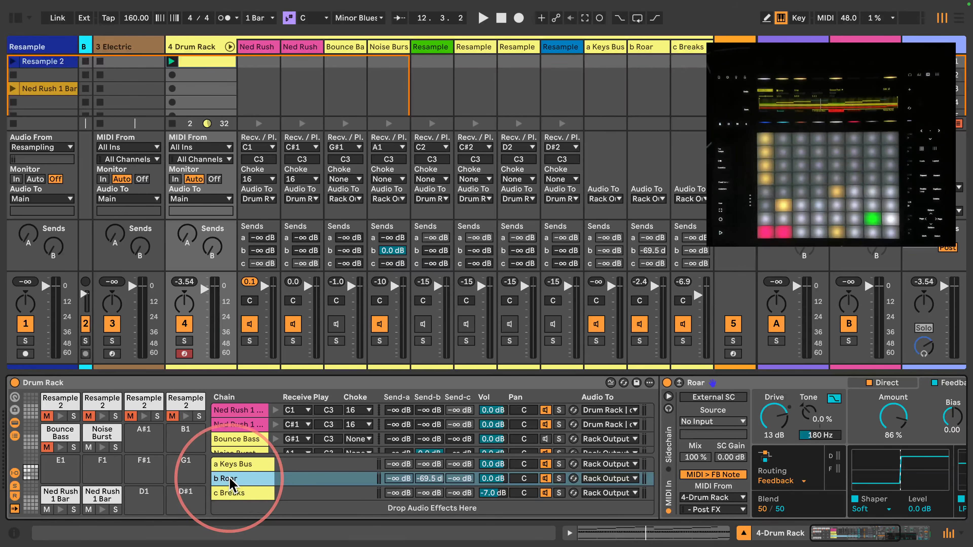
- Insert a Pitch MIDI effect between Random and Operator on the Noise Burst pad and set it to -24 st
key(space)
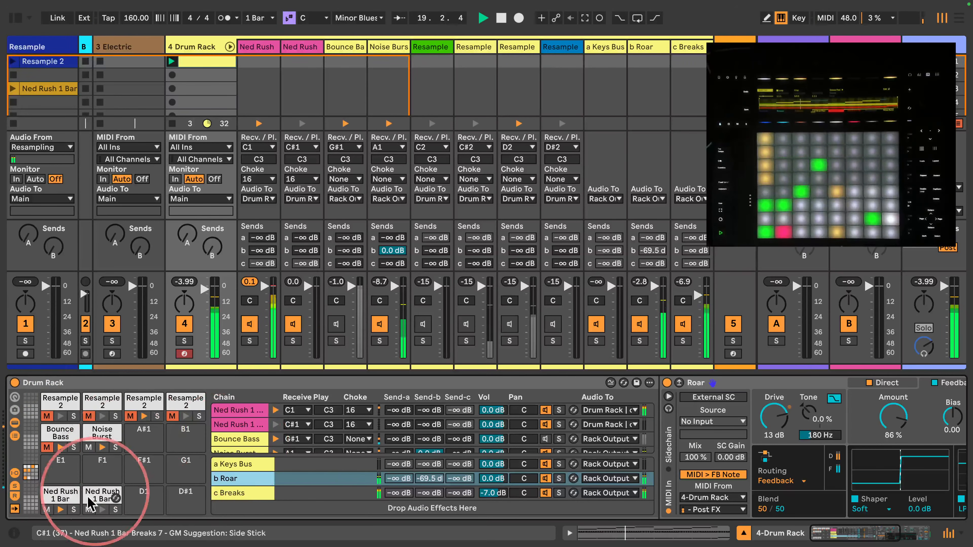
click(94, 436)
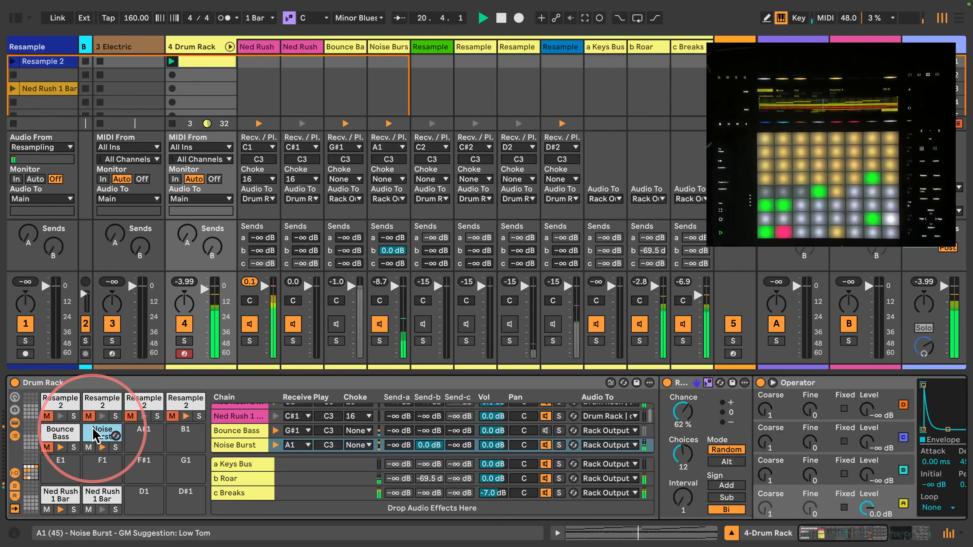
click(14, 20)
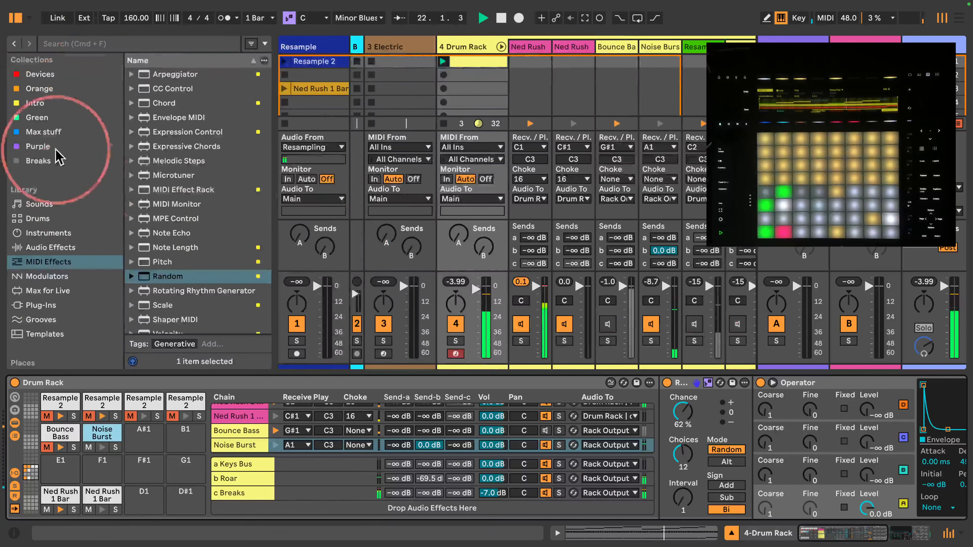
scroll(174, 199, down, 1)
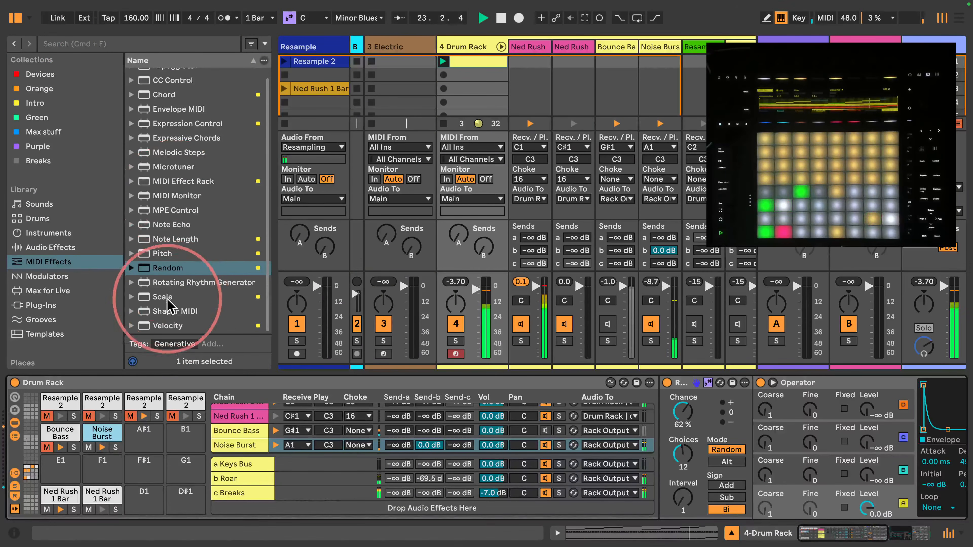
drag(145, 254, 766, 430)
click(776, 461)
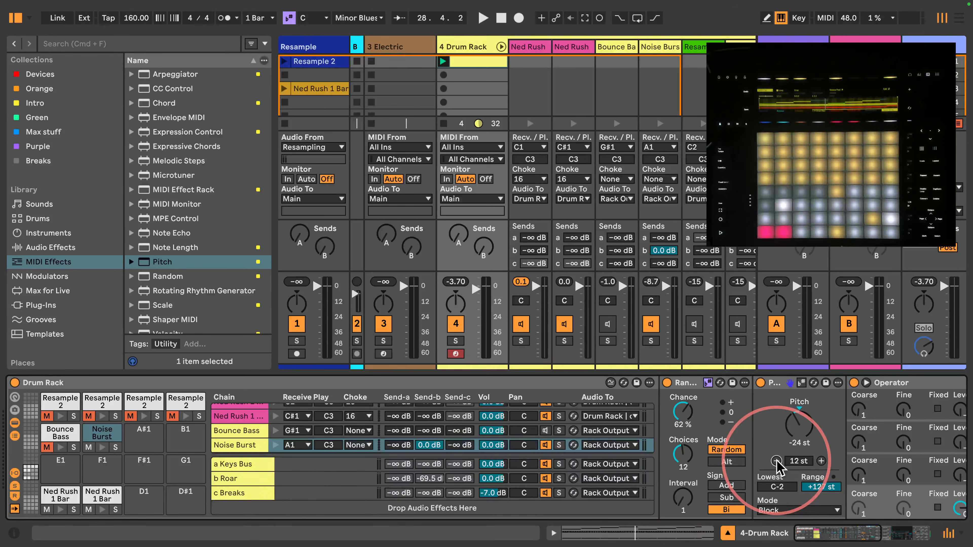
- Restart playback and set the Roar return's Feedback stage to 78% amount and about 1.09 kHz filter frequency
key(space)
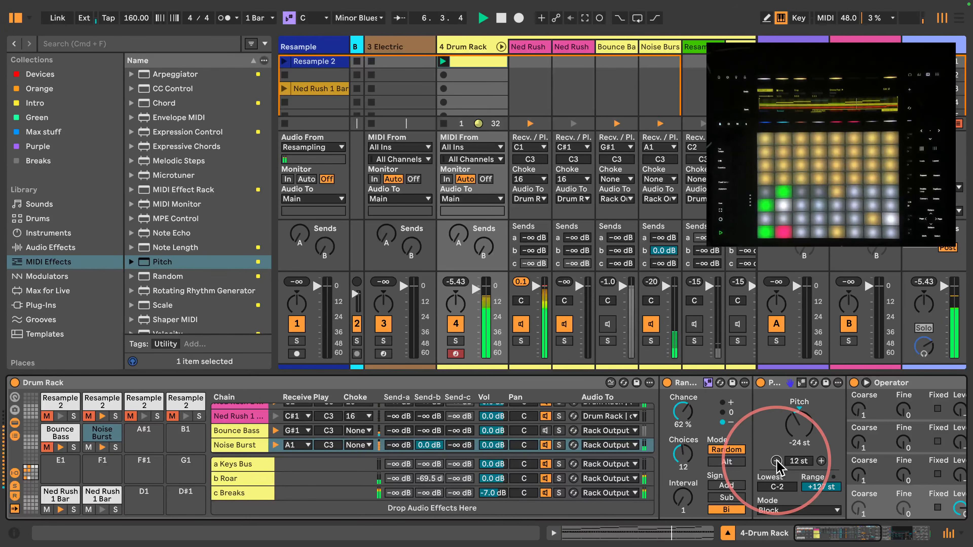
click(232, 494)
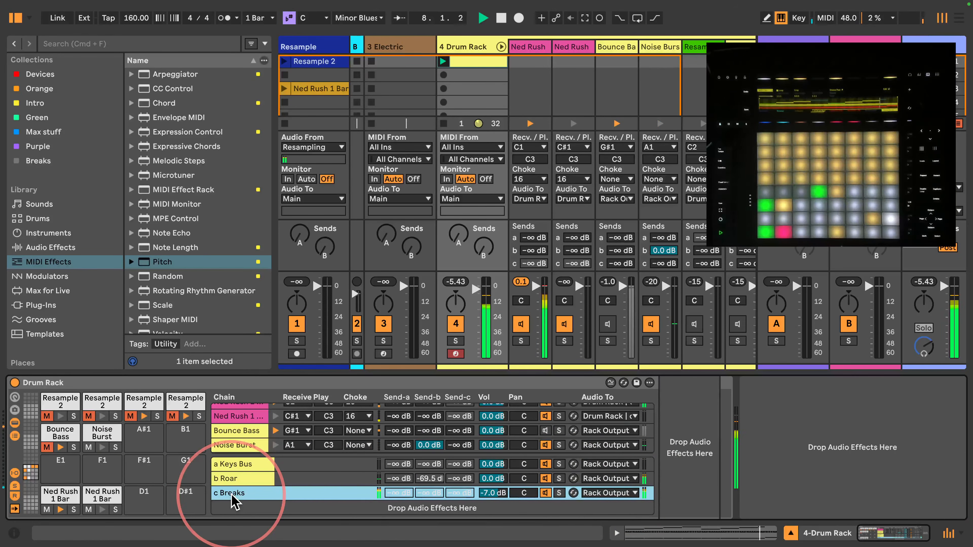
click(249, 479)
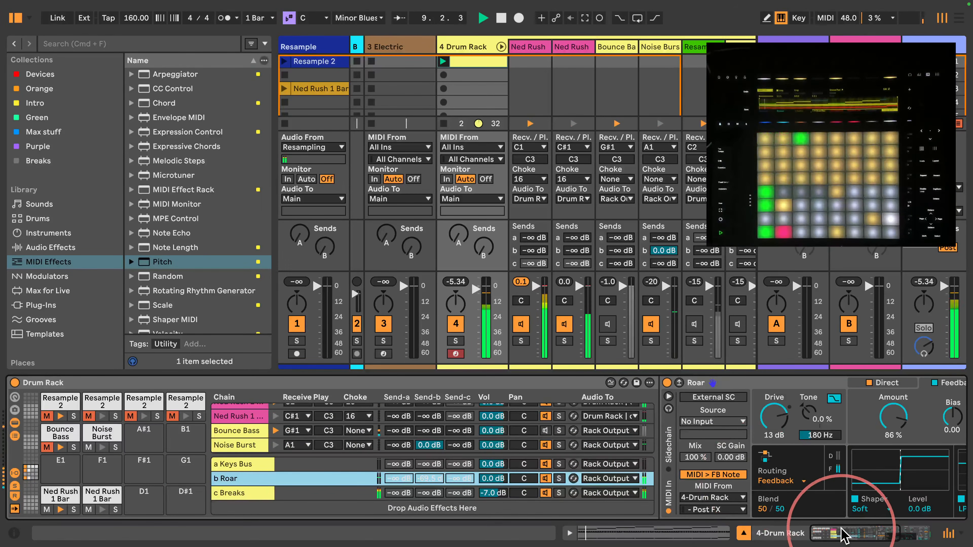
drag(842, 534, 880, 534)
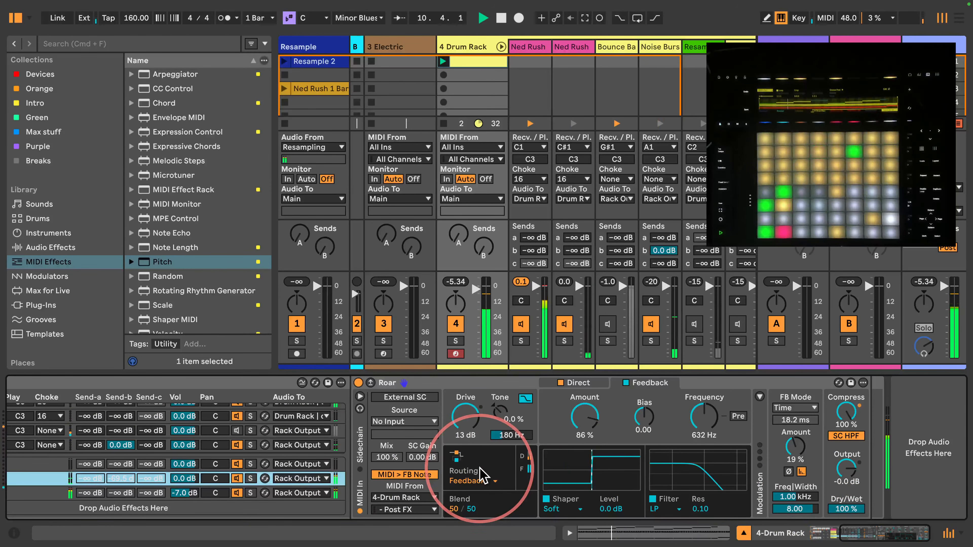
drag(589, 419, 590, 425)
drag(705, 422, 705, 415)
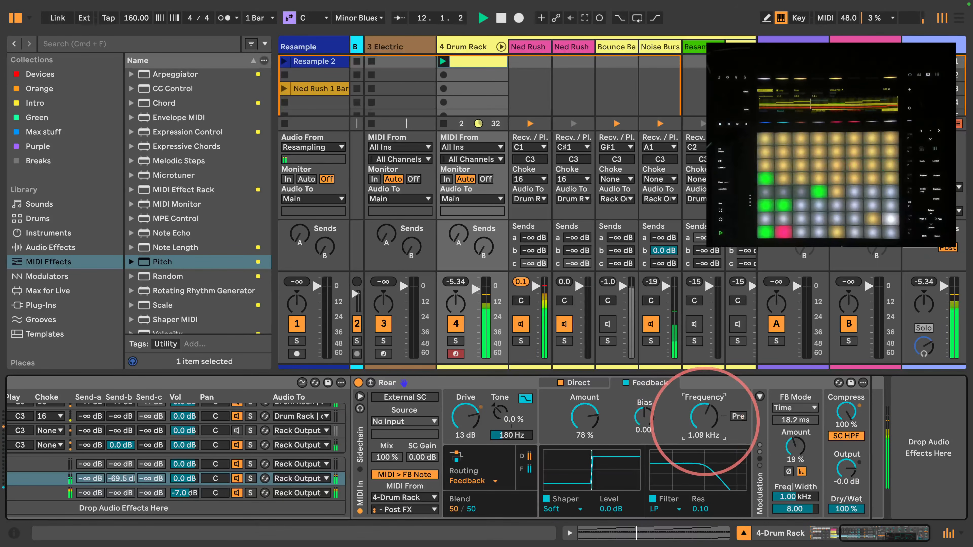
- Solo the Noise Burst pad in the drum rack and inspect its Operator settings
scroll(304, 466, left, 10)
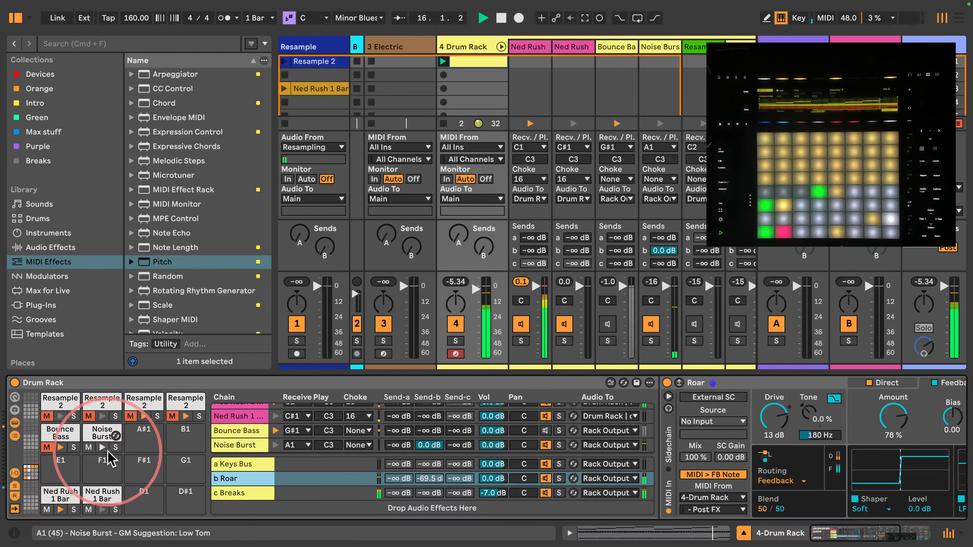
click(116, 448)
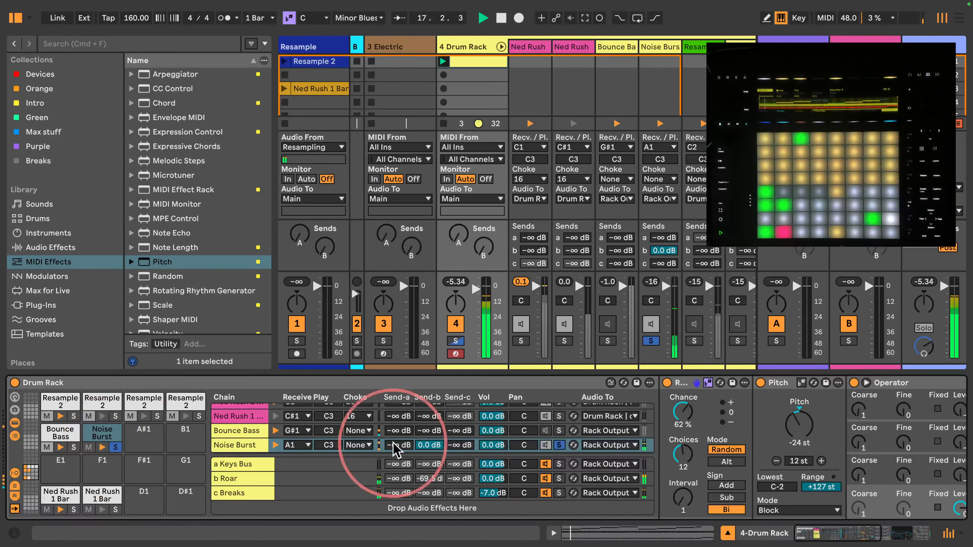
scroll(617, 458, right, 10)
scroll(617, 459, right, 4)
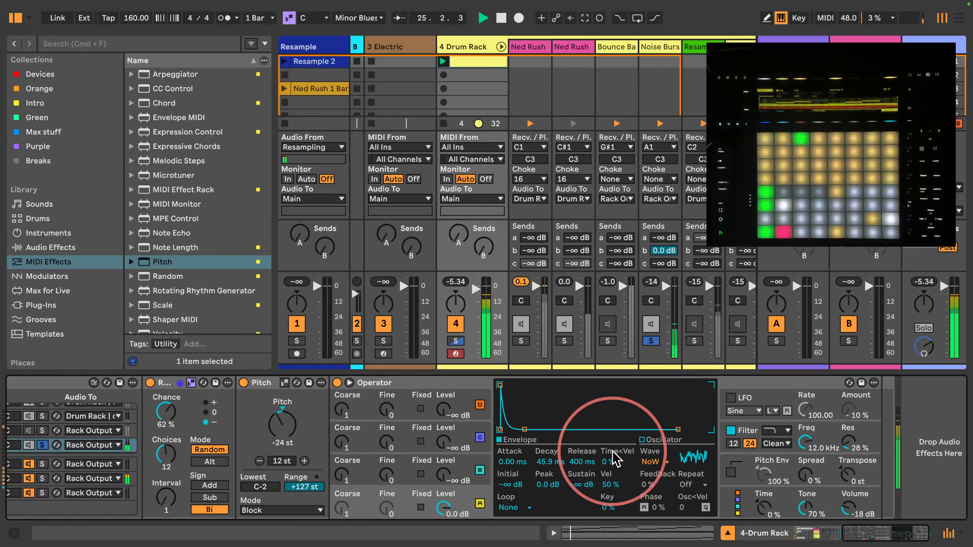
- Add a Utility audio effect to the Main track and invert the phase of both its left and right channels
click(912, 46)
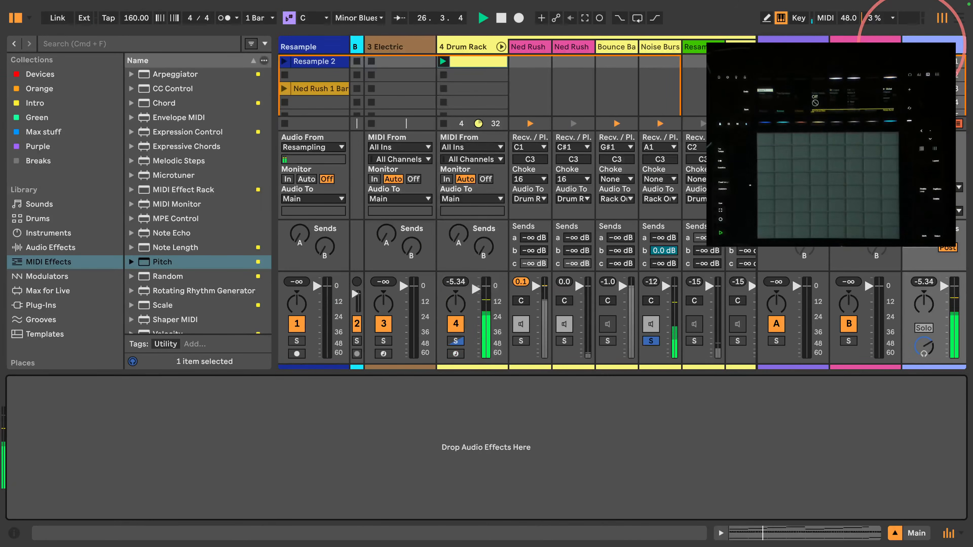
click(44, 247)
scroll(130, 272, down, 15)
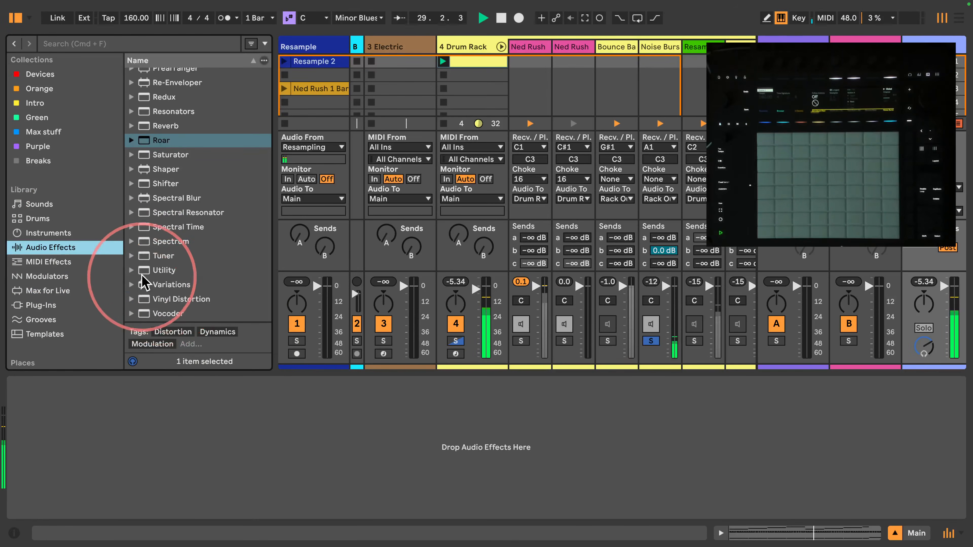
drag(164, 270, 165, 437)
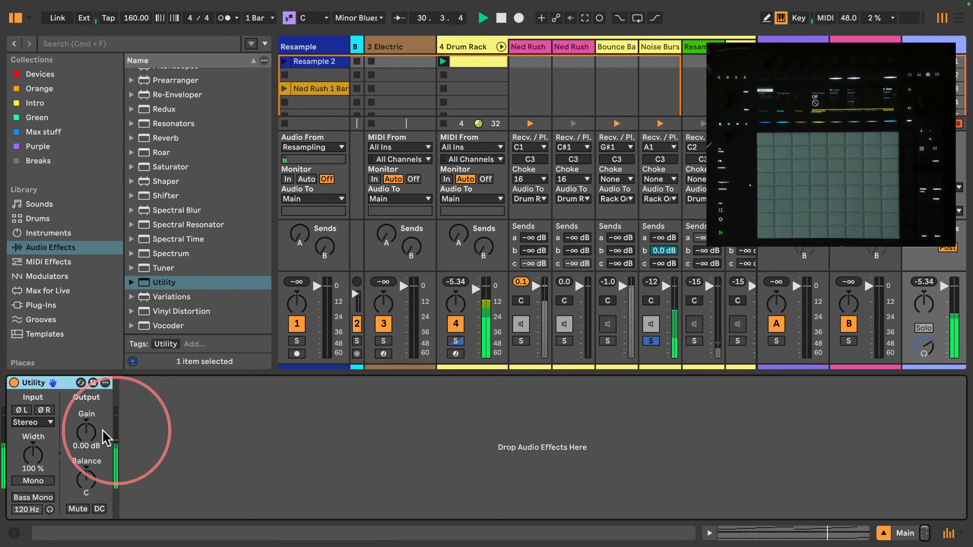
click(45, 409)
click(21, 410)
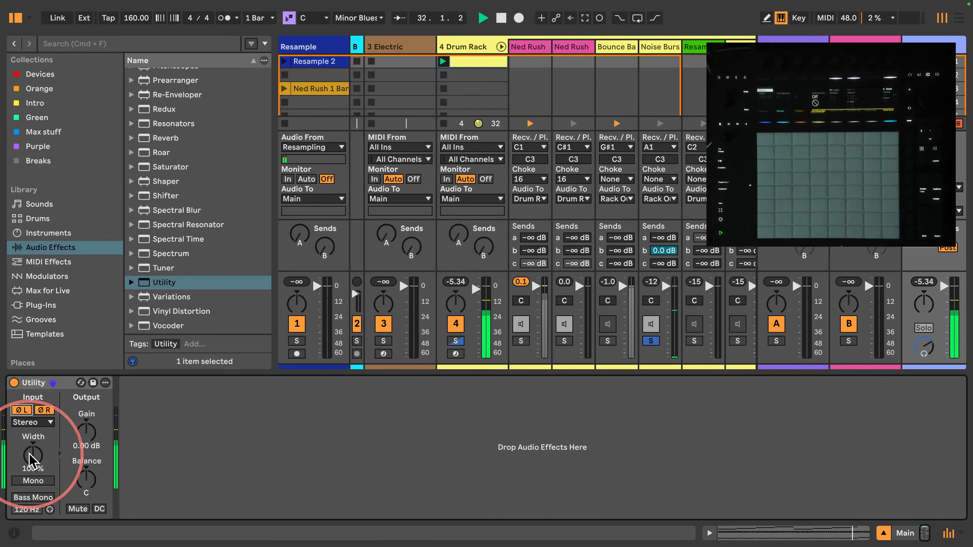
- On the drum rack's Roar return, set the Feedback stage's filter frequency to about 1.29 kHz and the feedback amount to about 53%
click(464, 47)
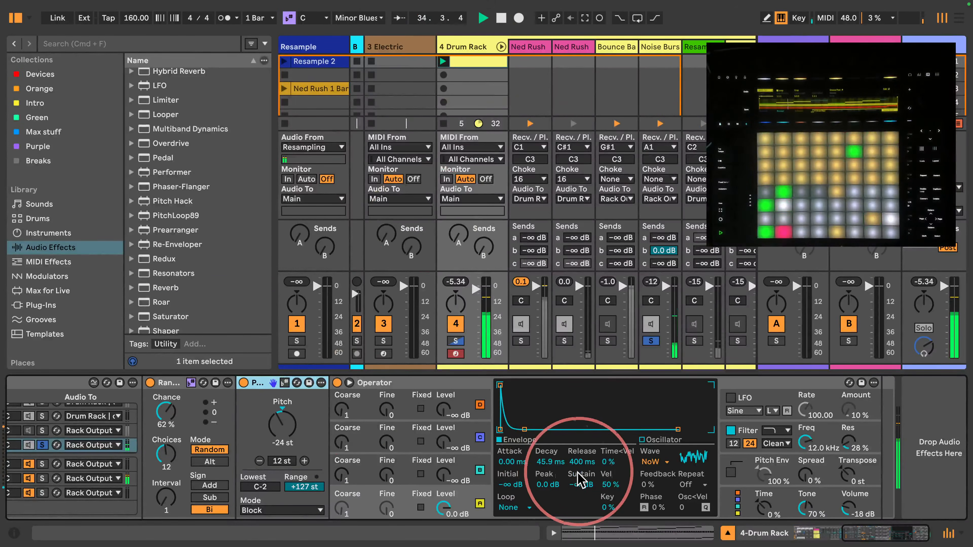
drag(879, 530, 831, 532)
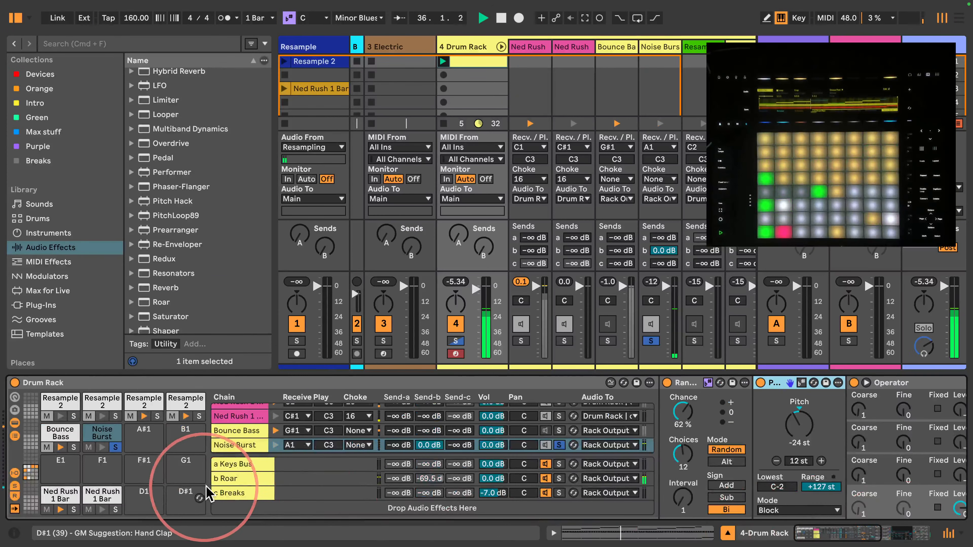
click(229, 479)
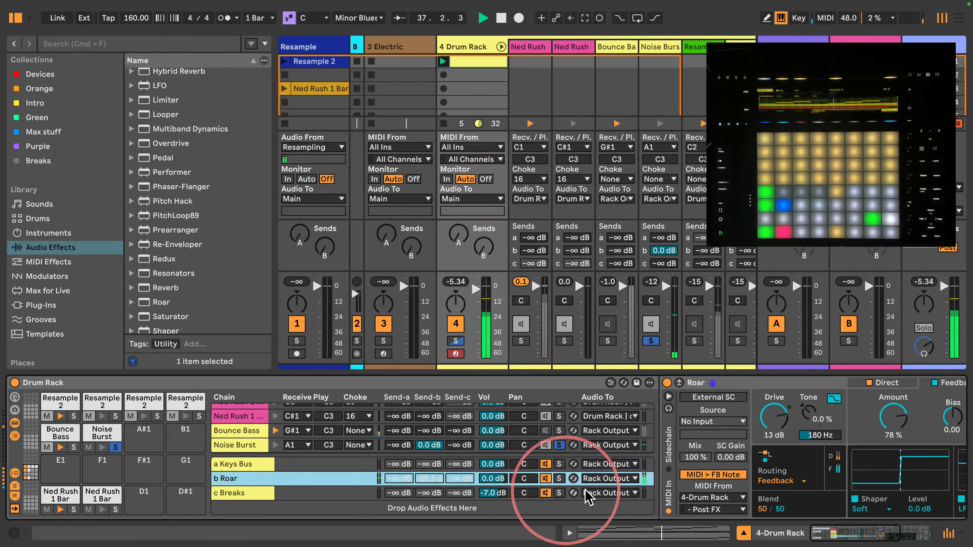
drag(804, 533, 845, 531)
drag(789, 421, 790, 450)
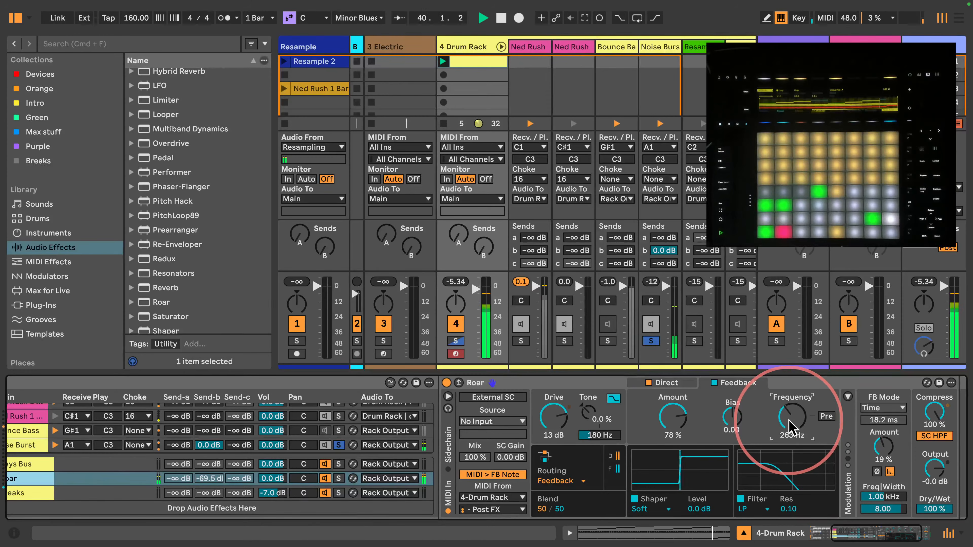
drag(840, 533, 857, 533)
drag(795, 446, 795, 423)
mouse_move(704, 418)
mouse_down()
mouse_move(704, 401)
mouse_move(704, 420)
mouse_up()
drag(795, 446, 795, 451)
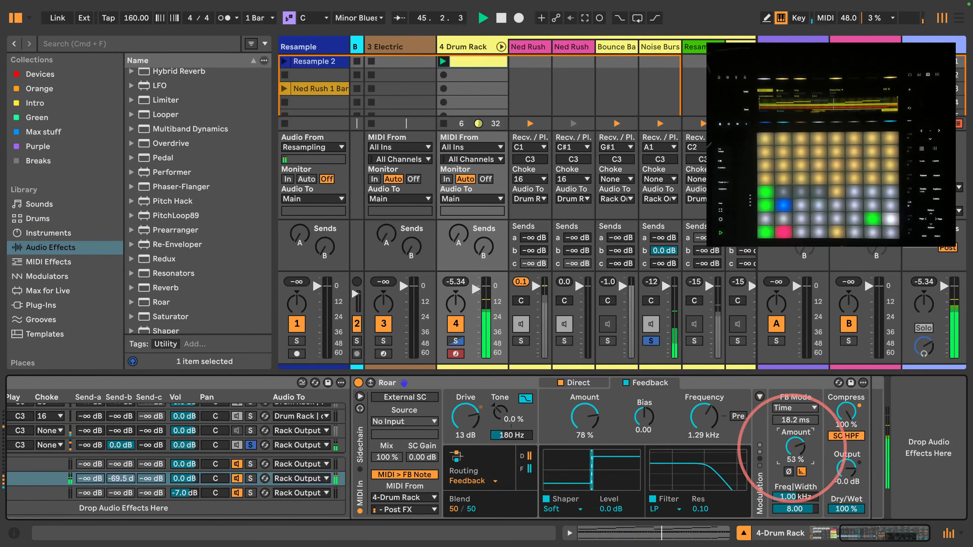
- Set the Roar return's feedback amount to 34%, its feedback band frequency to 361 Hz and its filter resonance to 0.11
drag(788, 494, 787, 496)
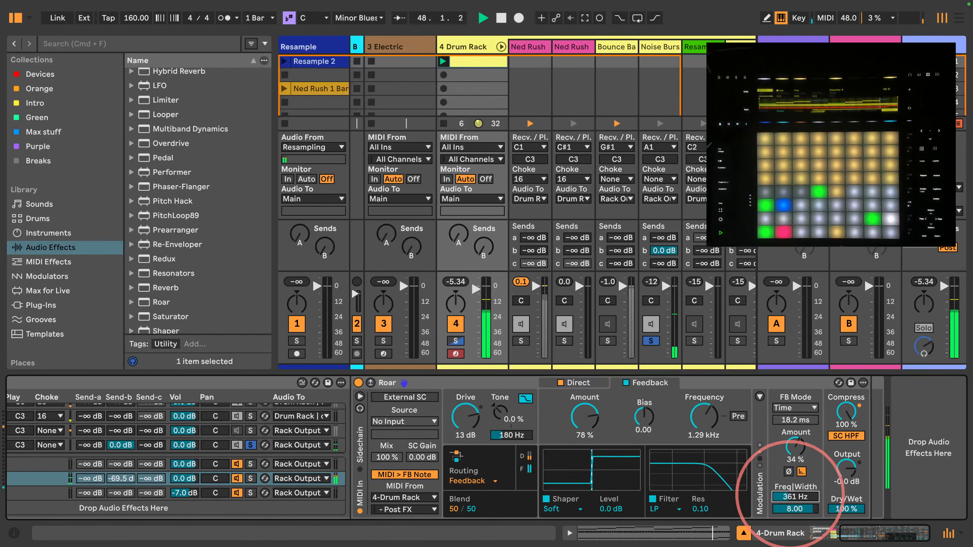
drag(696, 511, 700, 508)
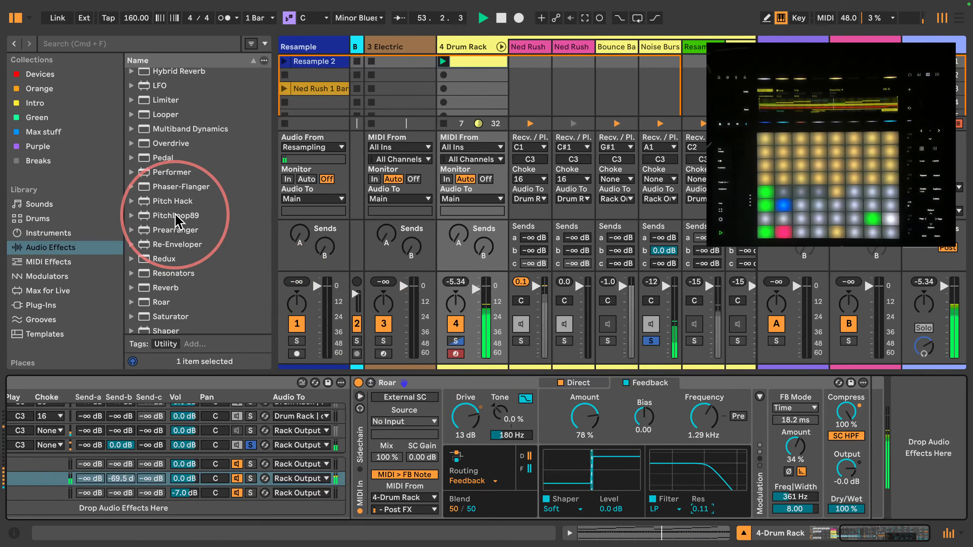
- Find the Roar audio effect in the browser and add a second instance after the existing Roar on the return chain
scroll(175, 217, up, 5)
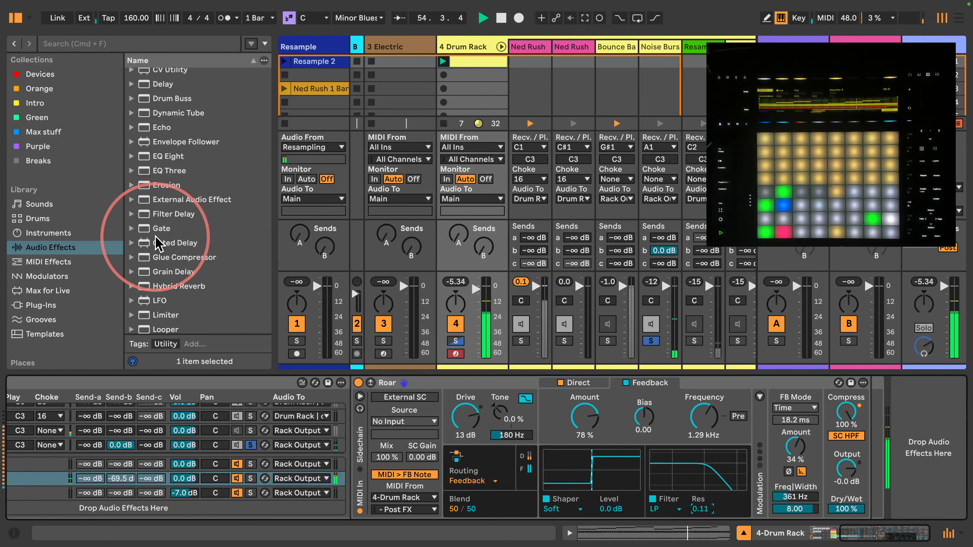
scroll(161, 242, down, 8)
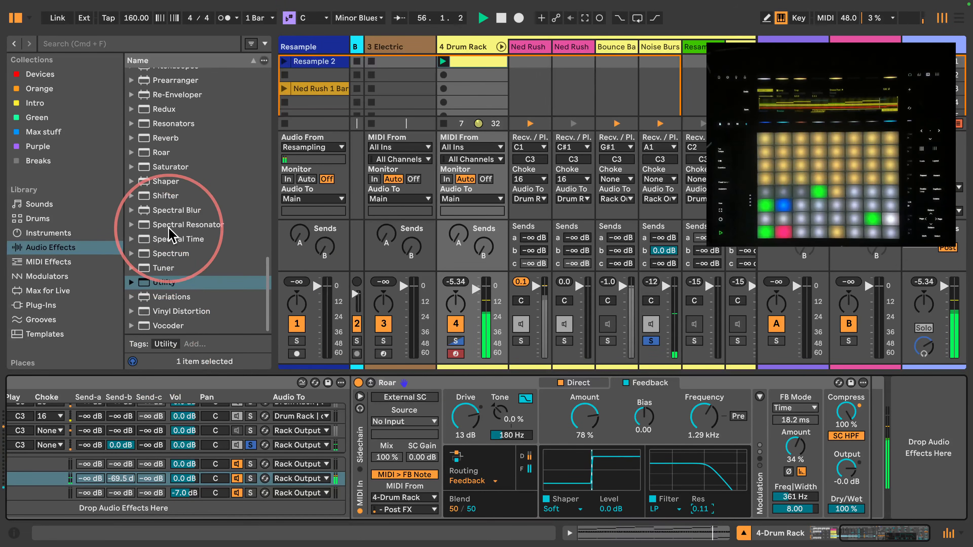
click(163, 153)
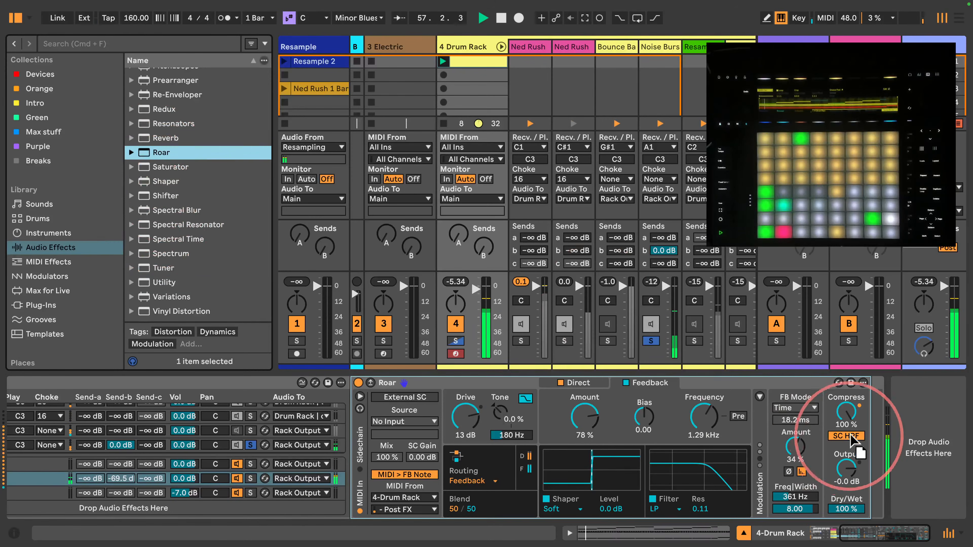
key(Return)
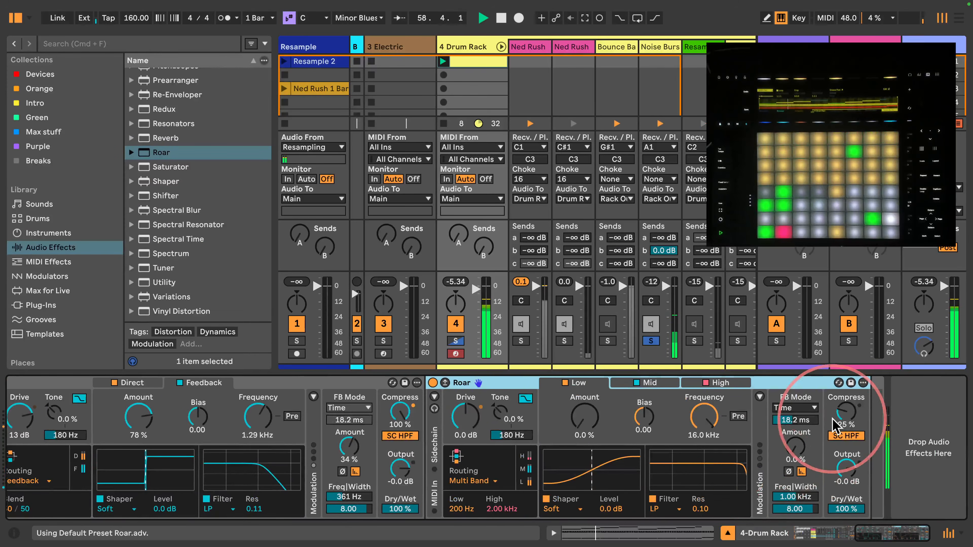
- On the second Roar, set Compress to 74%, Drive to 9.9 dB and the Low band's shaper amount to 64%
drag(833, 424, 833, 407)
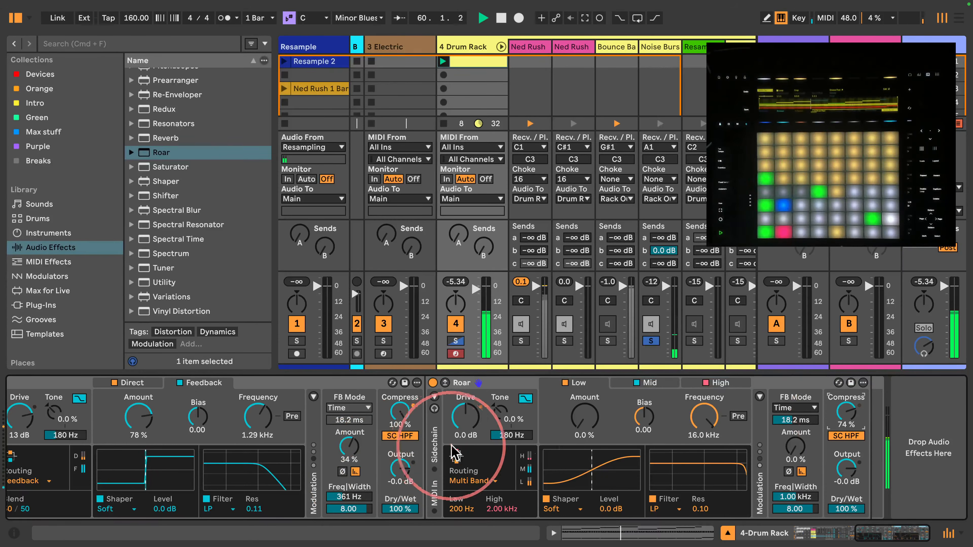
mouse_move(465, 418)
mouse_down()
mouse_move(466, 399)
mouse_move(462, 427)
mouse_up()
drag(583, 422, 584, 416)
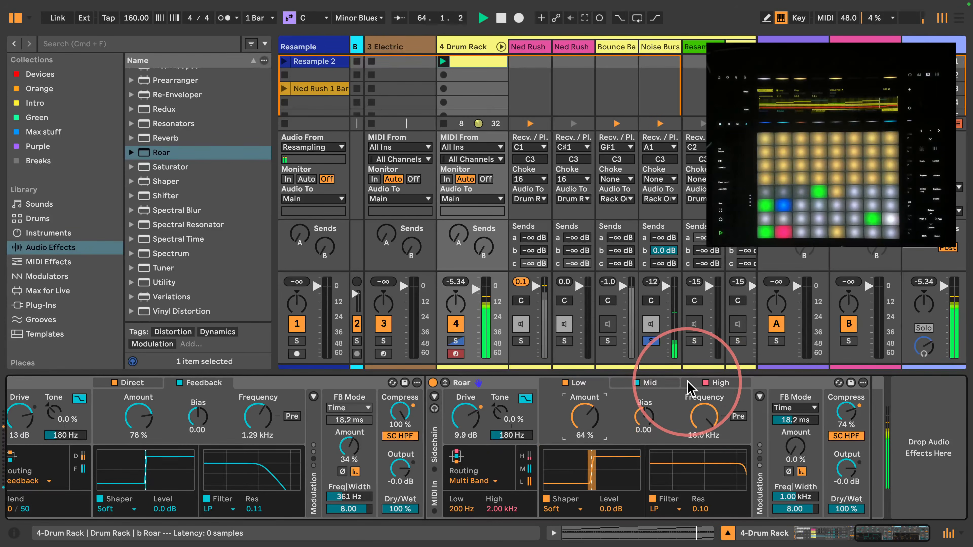
- Set the second Roar's Mid filter frequency to 189 Hz, and give its High band a 1.70 kHz high-pass filter with 77% amount
click(651, 383)
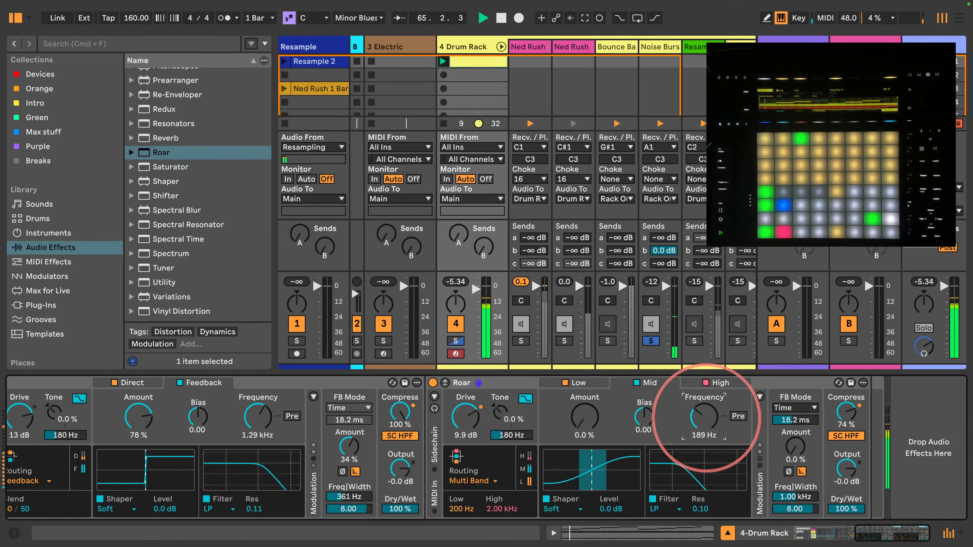
click(695, 382)
click(656, 509)
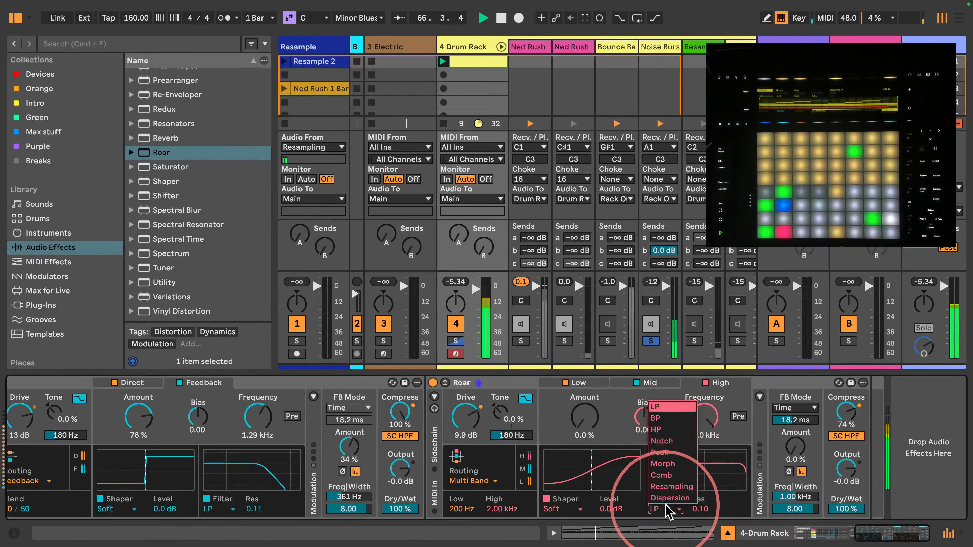
click(665, 429)
drag(704, 418, 704, 407)
drag(585, 418, 590, 416)
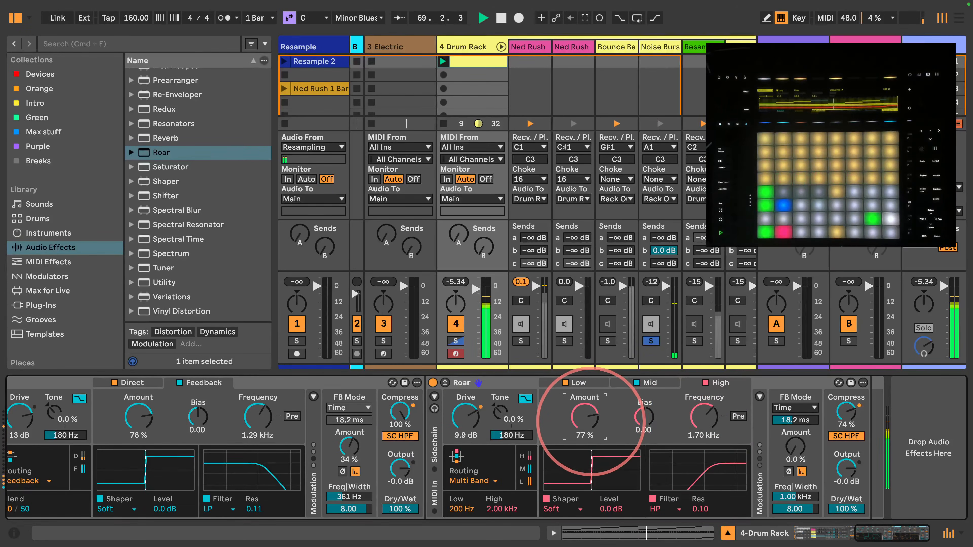
- Unsolo the Noise Burst pad in the drum rack and check the devices on the Breaks return and the Noise Burst chain
drag(893, 531, 732, 531)
click(116, 448)
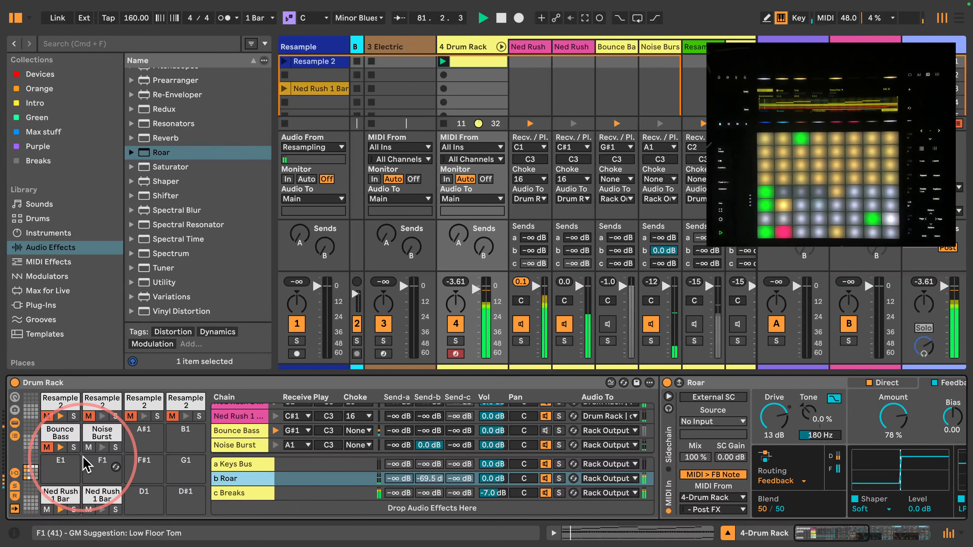
click(233, 497)
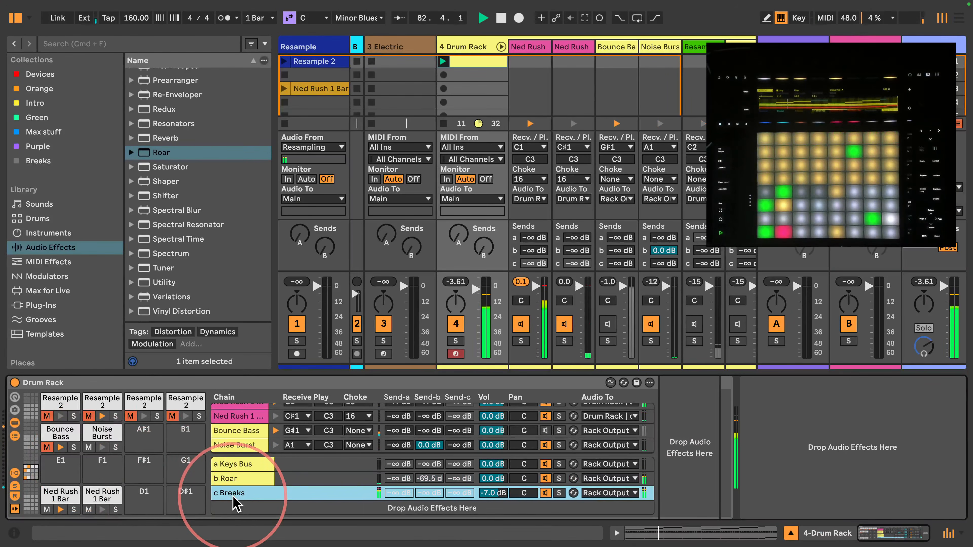
scroll(184, 207, up, 15)
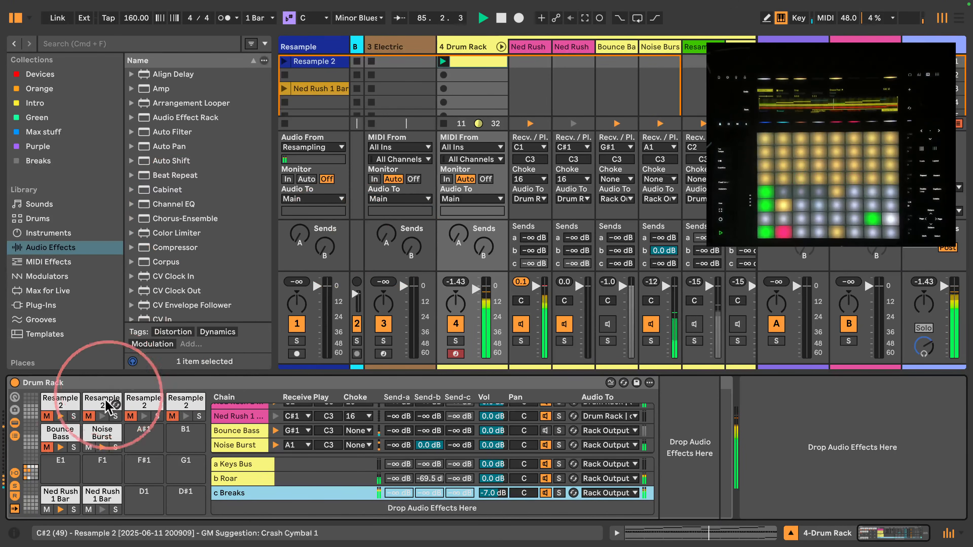
click(103, 441)
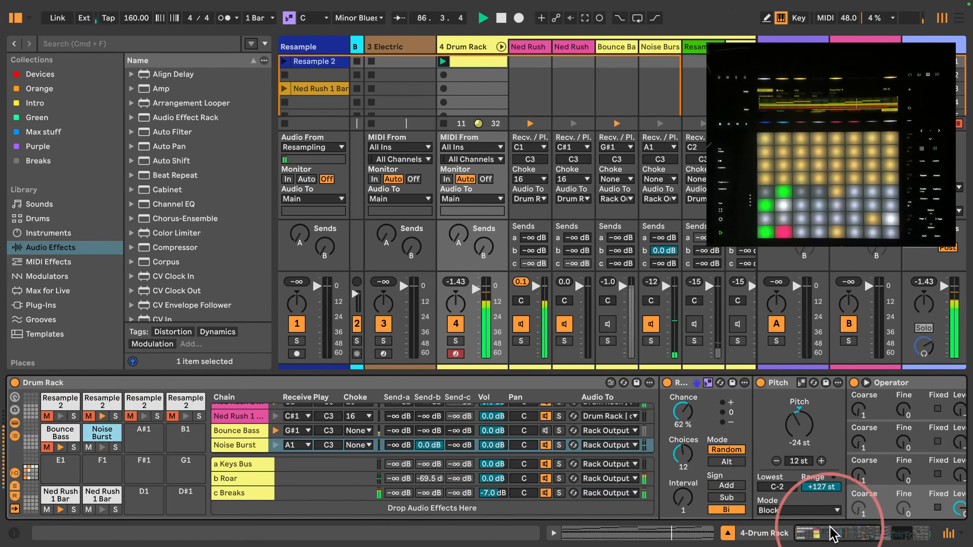
- Add a Limiter after the second Roar on the drum rack's Roar return chain
click(243, 479)
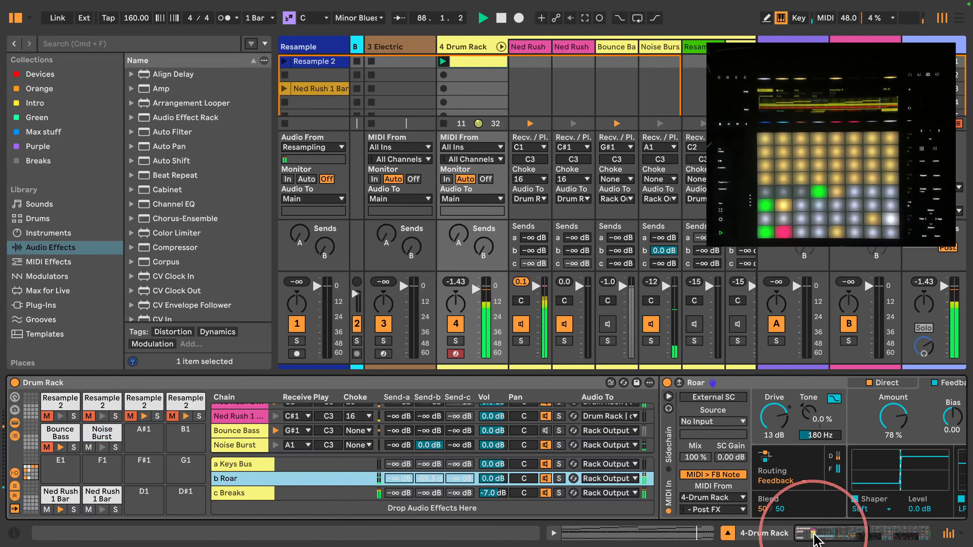
drag(812, 537, 862, 528)
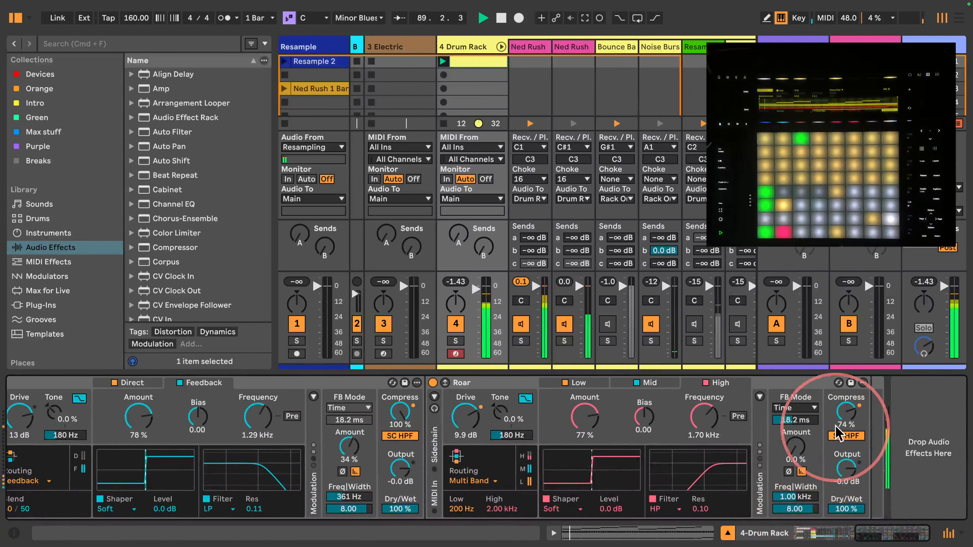
scroll(126, 215, down, 12)
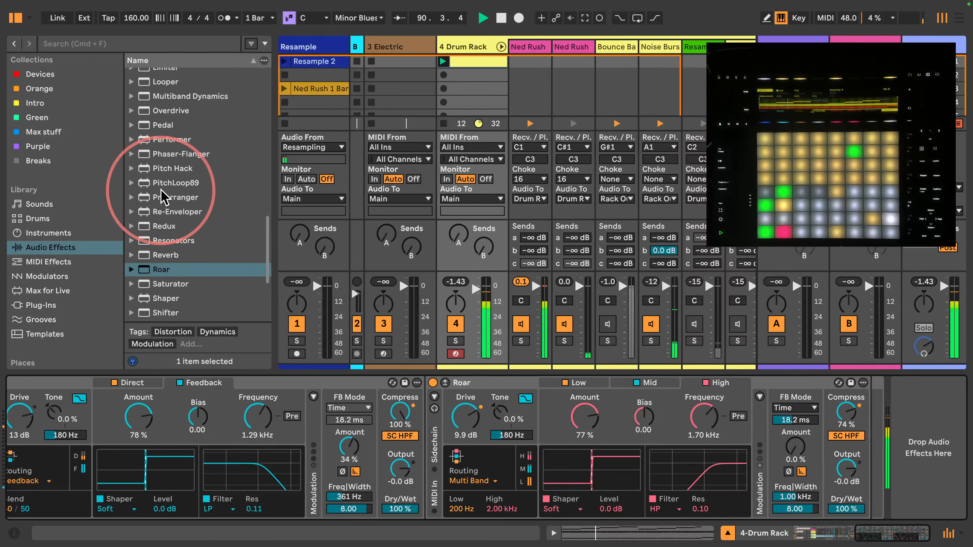
scroll(146, 111, up, 3)
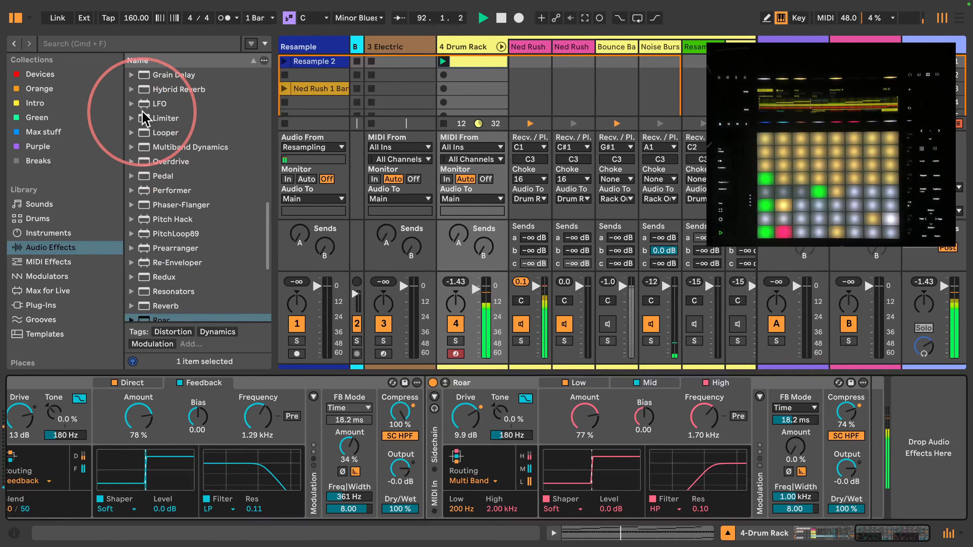
drag(144, 117, 869, 406)
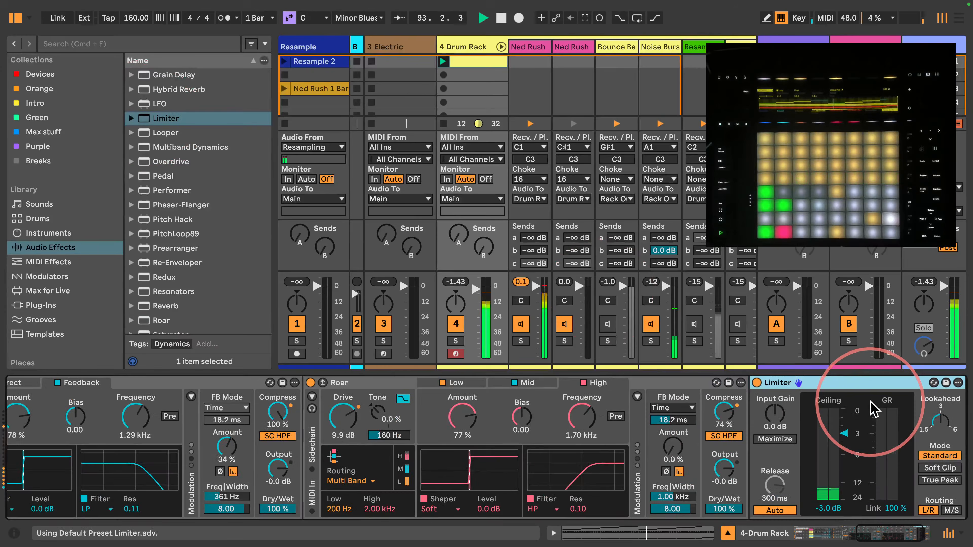
- Add a Reverb after the Limiter on the Roar return and lower its Dry/Wet mix
scroll(149, 238, down, 10)
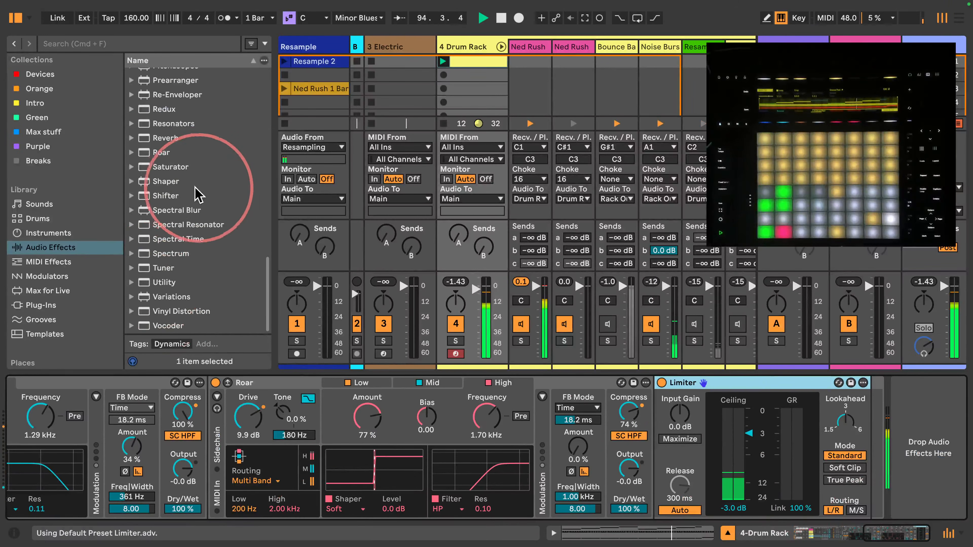
drag(161, 138, 850, 421)
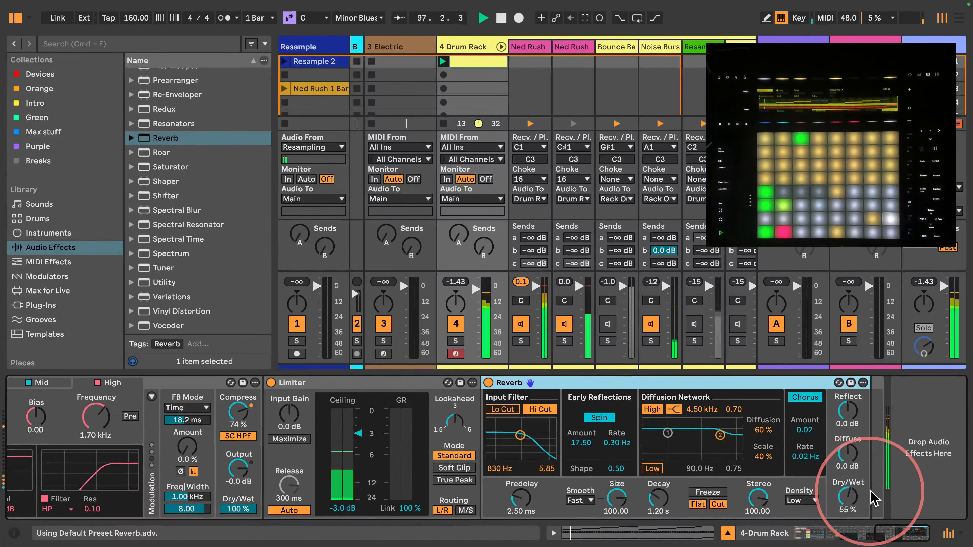
drag(841, 494, 842, 501)
- On the first Roar's Direct stage, set the amount to 83% and the filter frequency to 4.55 kHz, and reset the bias to 0.00
drag(886, 533, 839, 535)
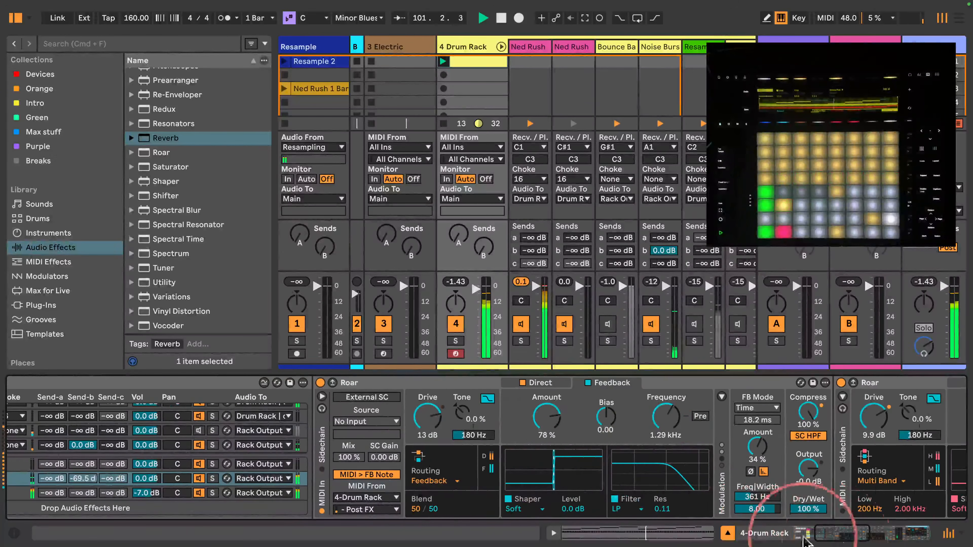
click(552, 383)
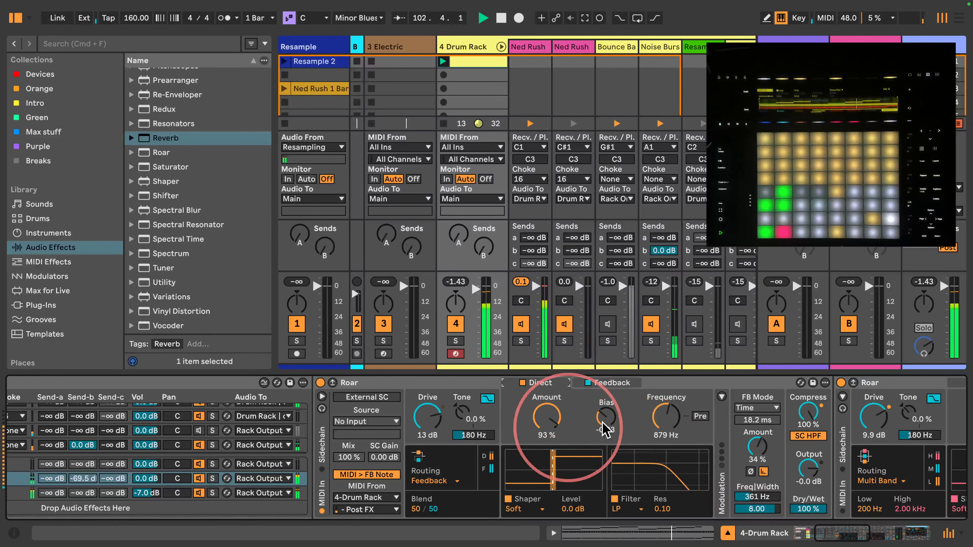
drag(538, 426, 538, 421)
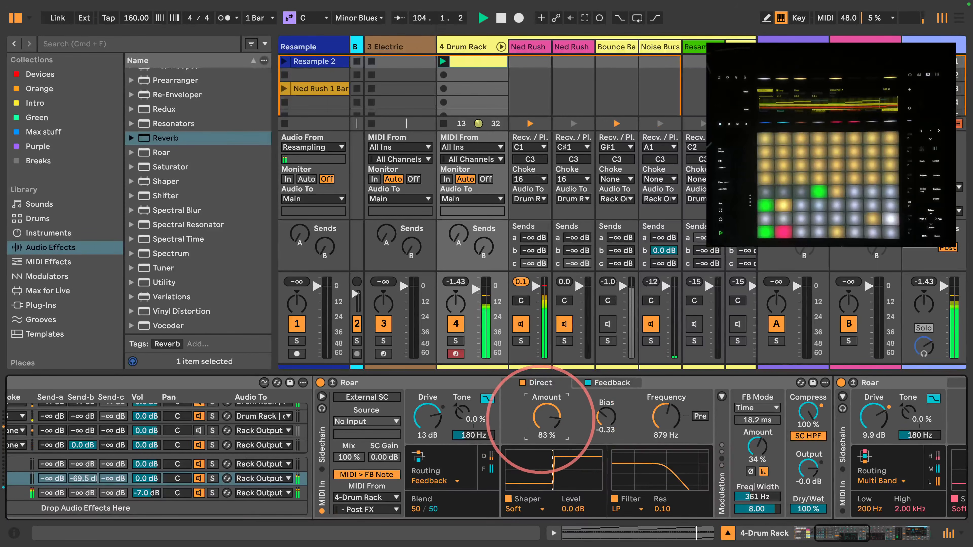
drag(666, 417, 666, 398)
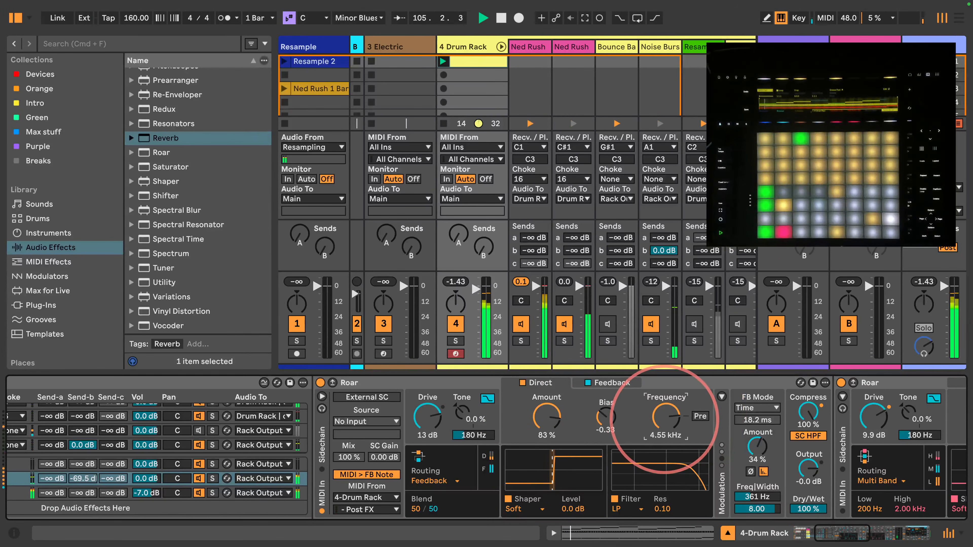
double_click(607, 417)
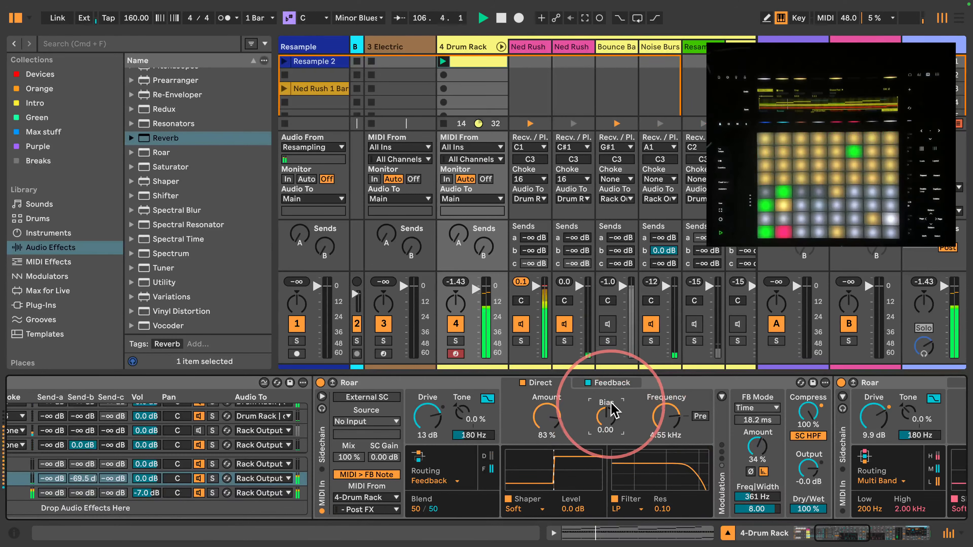
- Change the first Roar's Feedback stage filter type to Morph and set its morph value to 0.69
click(613, 383)
click(627, 508)
click(661, 445)
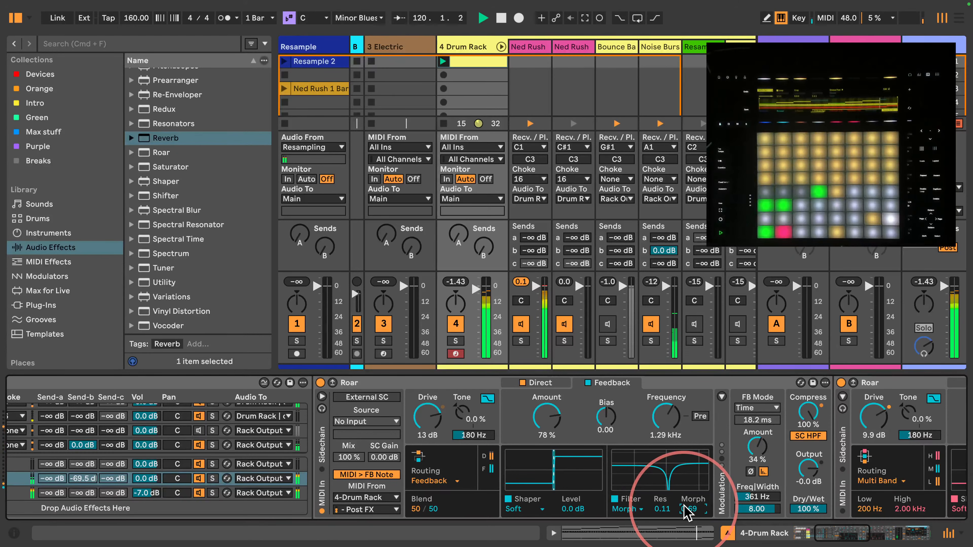
- Stop playback and mute the drum rack track
click(456, 324)
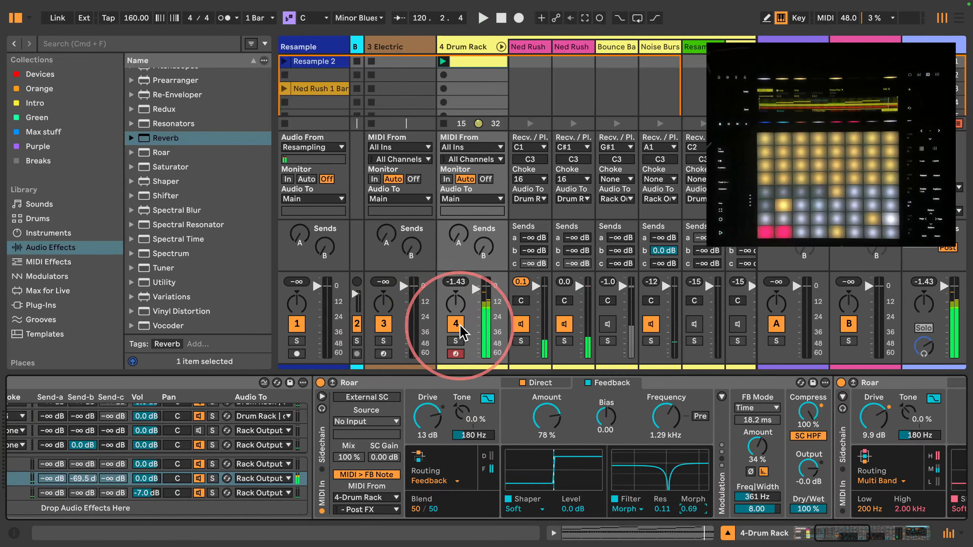
key(space)
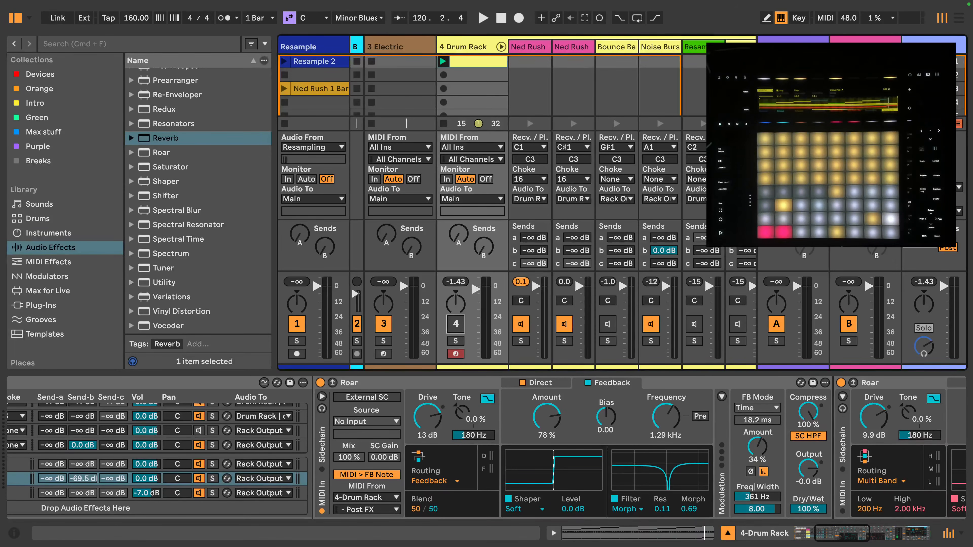
key(super+Tab)
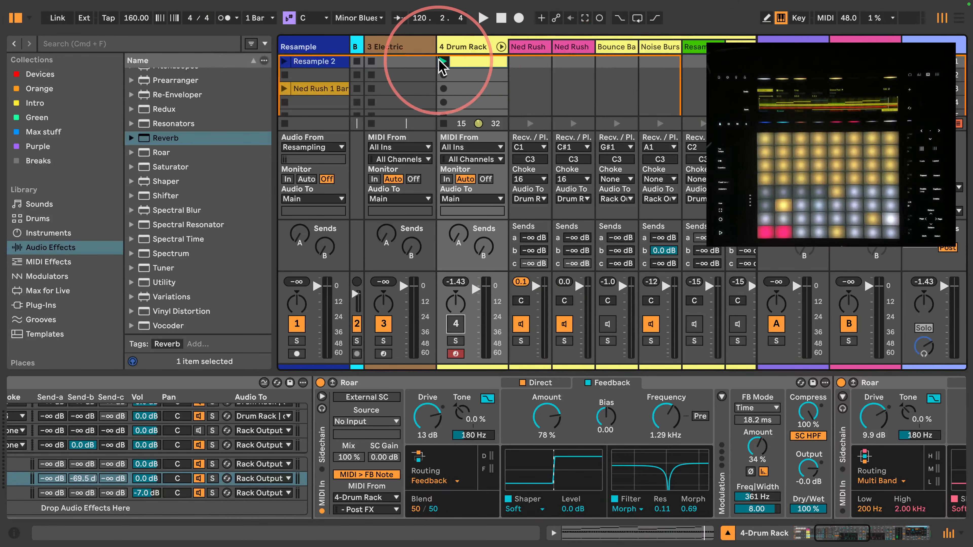
- Relaunch the drum rack clip and unmute the drum rack track
click(442, 62)
click(456, 324)
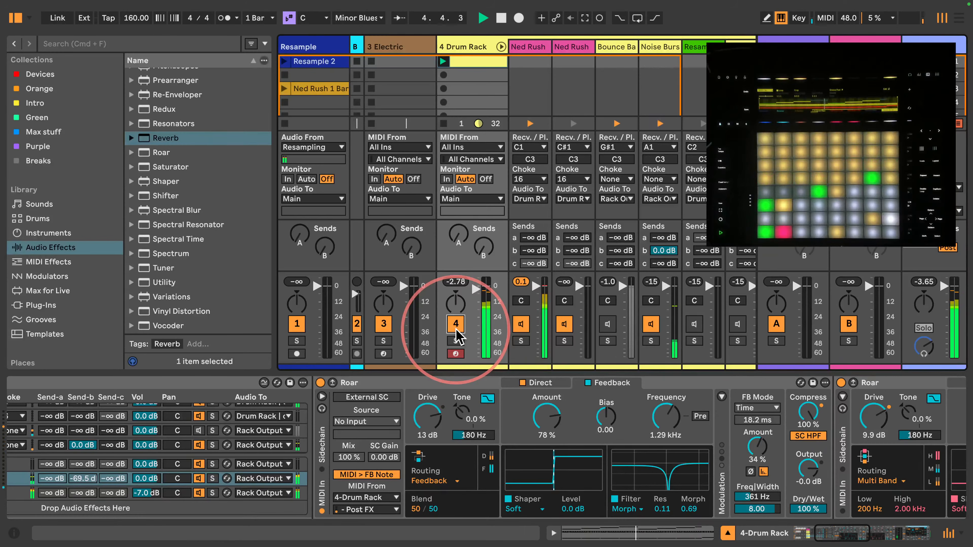
- Set the first Roar's Feedback filter to morph 0.00 and 537 Hz, and open the device's expanded view with the modulation matrix
drag(667, 418, 696, 510)
drag(667, 418, 668, 421)
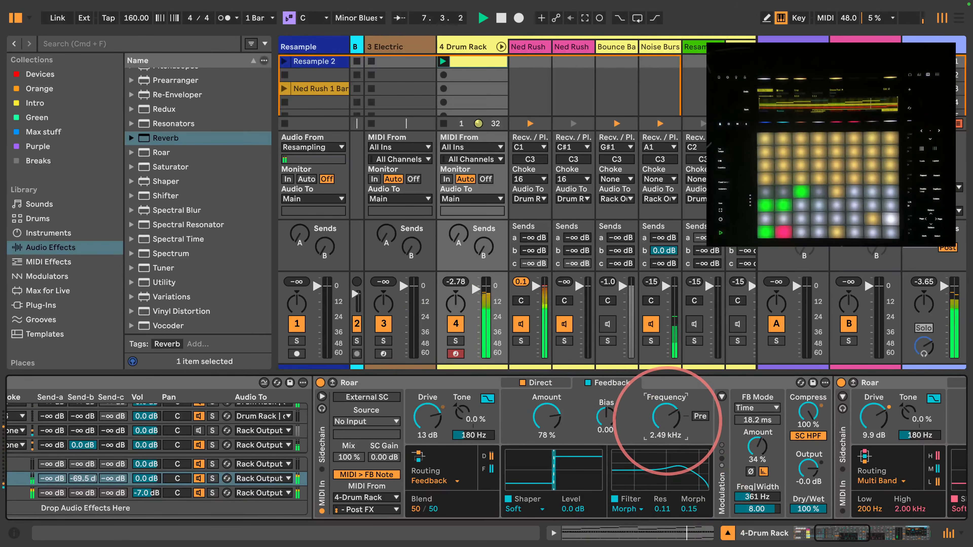
drag(690, 510, 691, 521)
drag(667, 418, 672, 410)
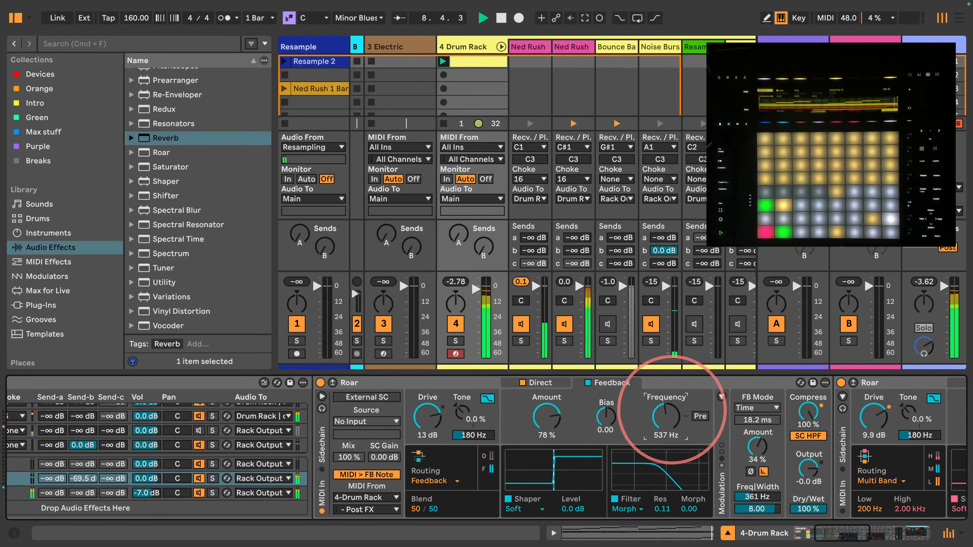
click(333, 382)
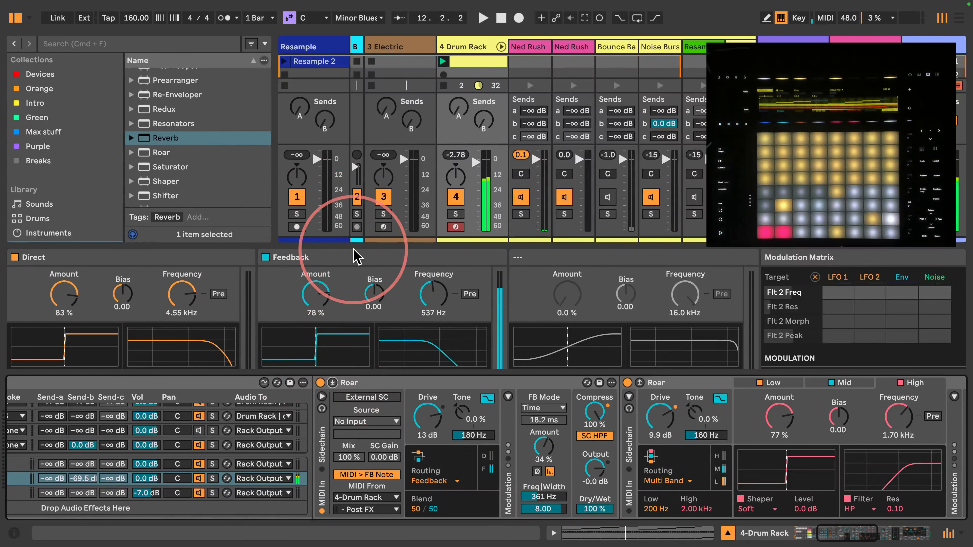
- Enlarge the first Roar's expanded view, set its Feedback filter frequency to 386 Hz and show its modulation sources
drag(354, 248, 354, 153)
mouse_move(434, 213)
mouse_down()
mouse_move(435, 203)
mouse_move(435, 217)
mouse_up()
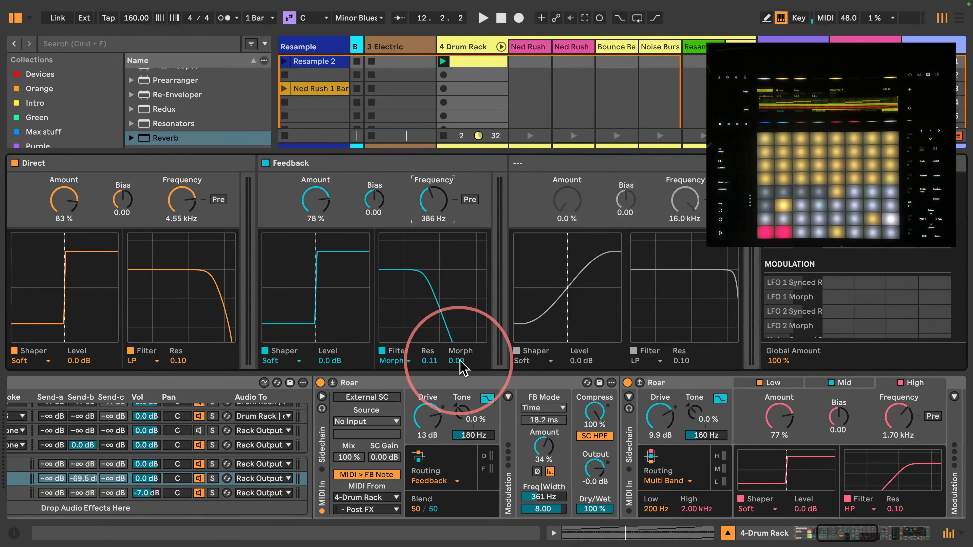
drag(456, 361, 456, 362)
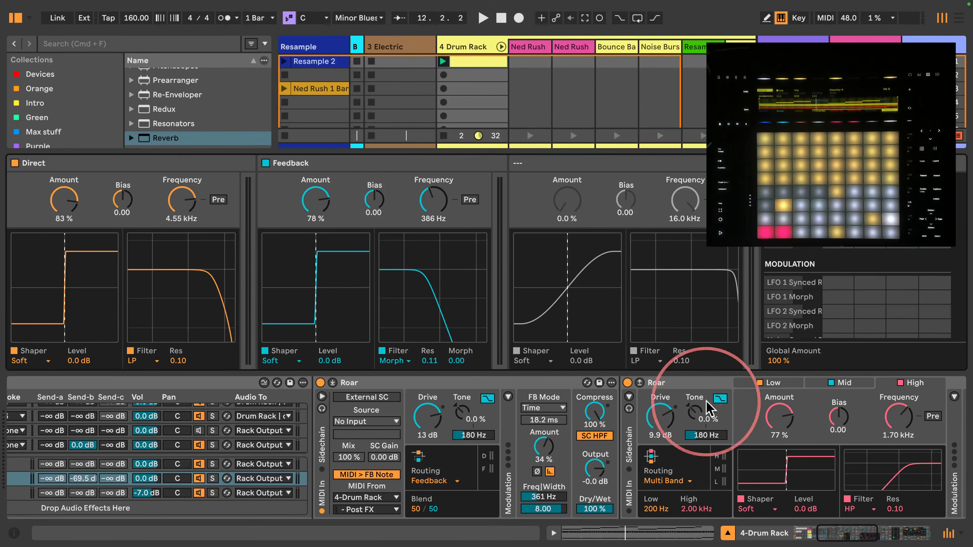
mouse_move(839, 532)
mouse_down()
mouse_move(869, 533)
mouse_move(818, 540)
mouse_move(841, 535)
mouse_up()
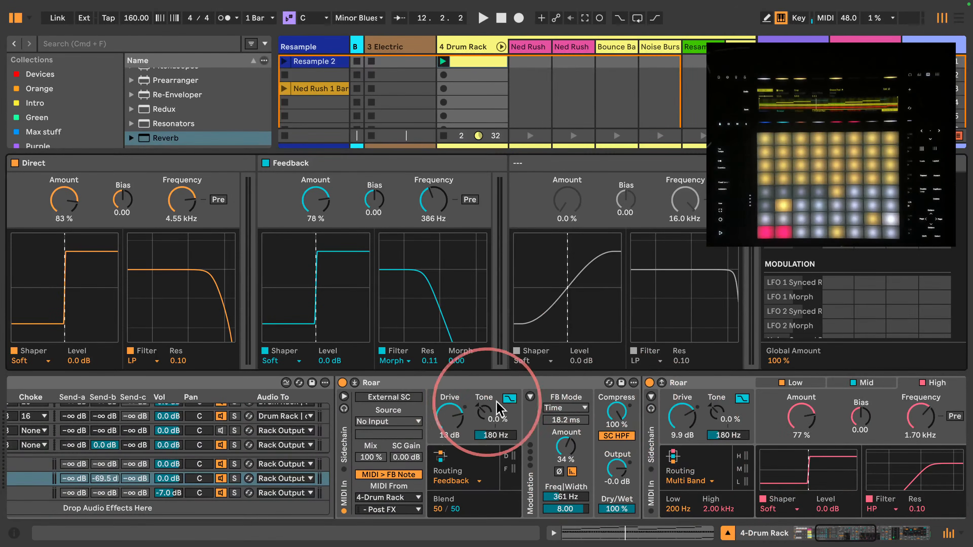
click(530, 396)
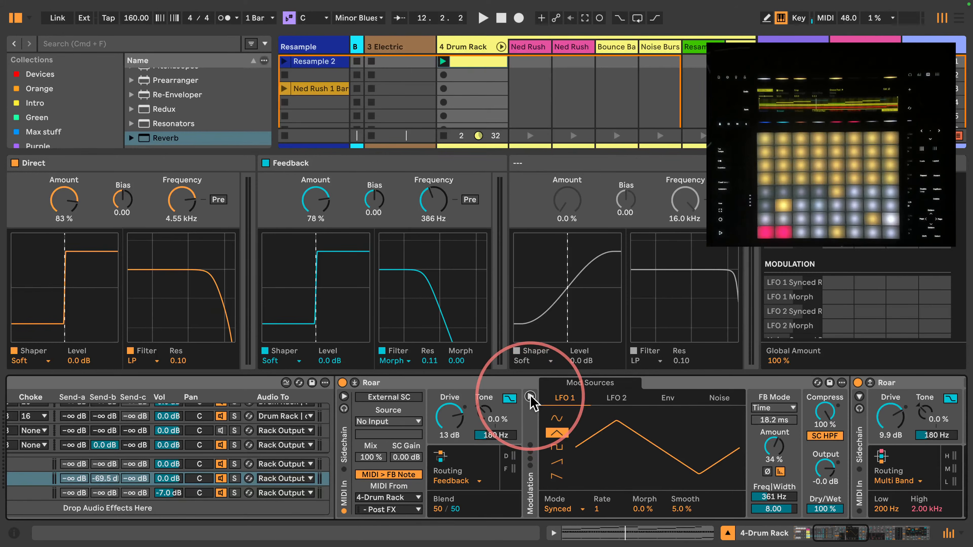
- Play the clip and set the first Roar's Feedback filter frequency to 668 Hz and its Feedback amount to 72%
key(space)
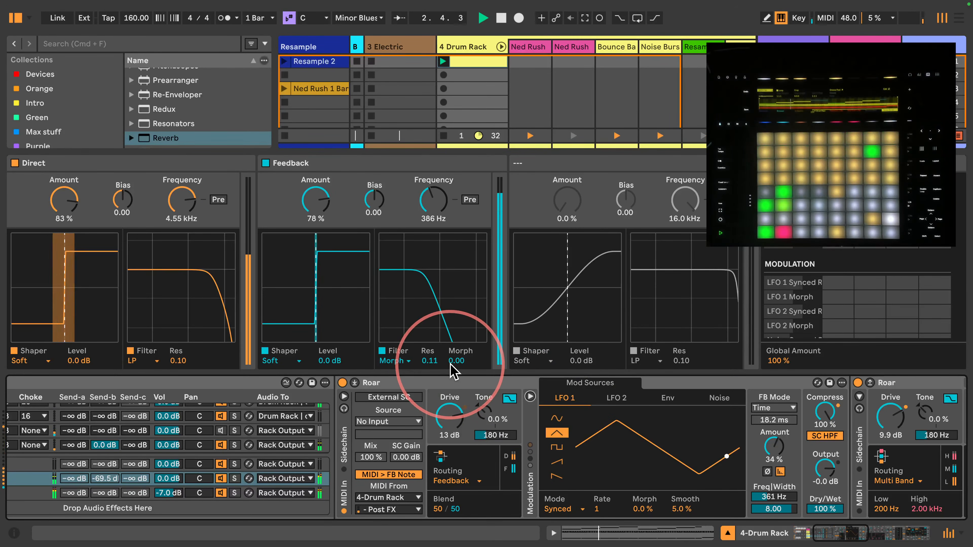
drag(428, 201, 434, 195)
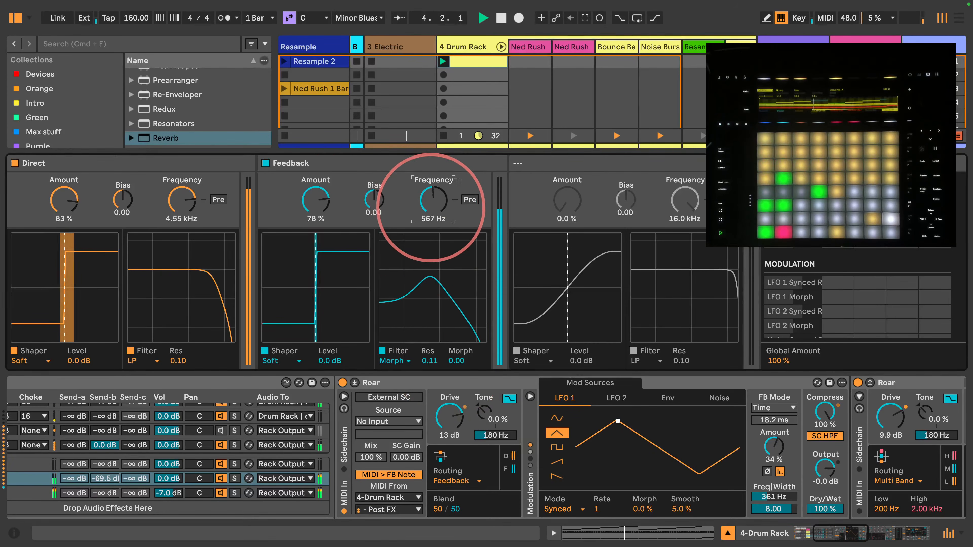
click(315, 200)
drag(316, 199, 317, 199)
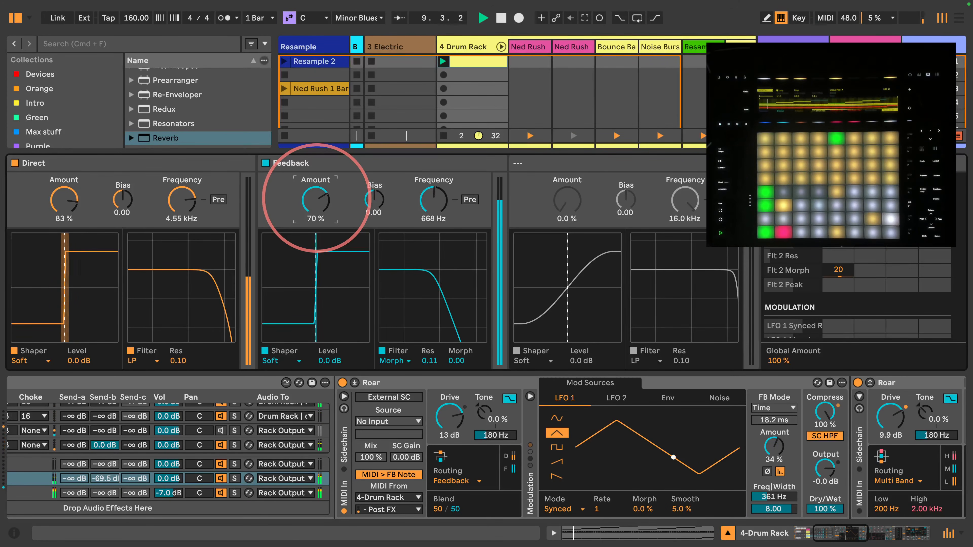
drag(317, 198, 317, 197)
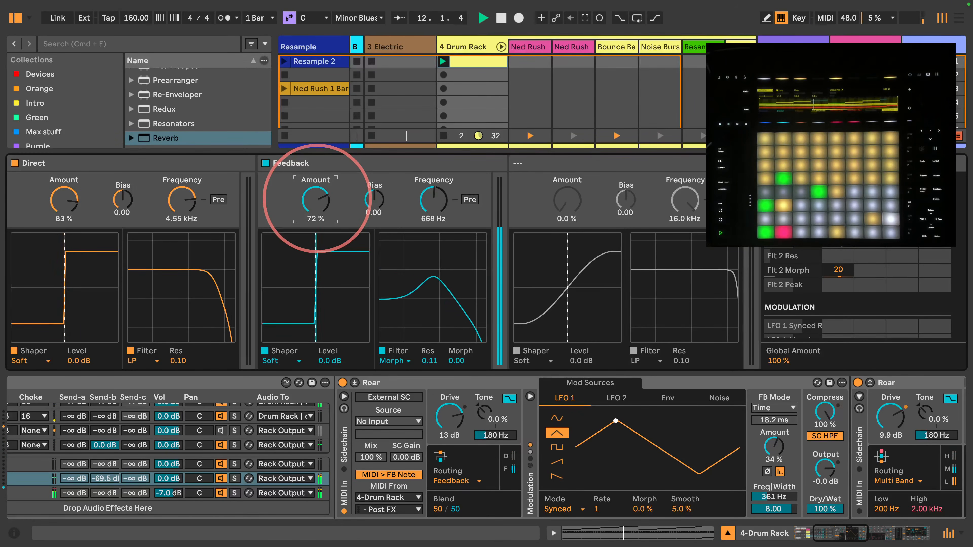
- Set LFO 1's modulation of the filter 2 morph to 25, with LFO 1 smoothing at 59% and rate at 2
drag(840, 274, 839, 270)
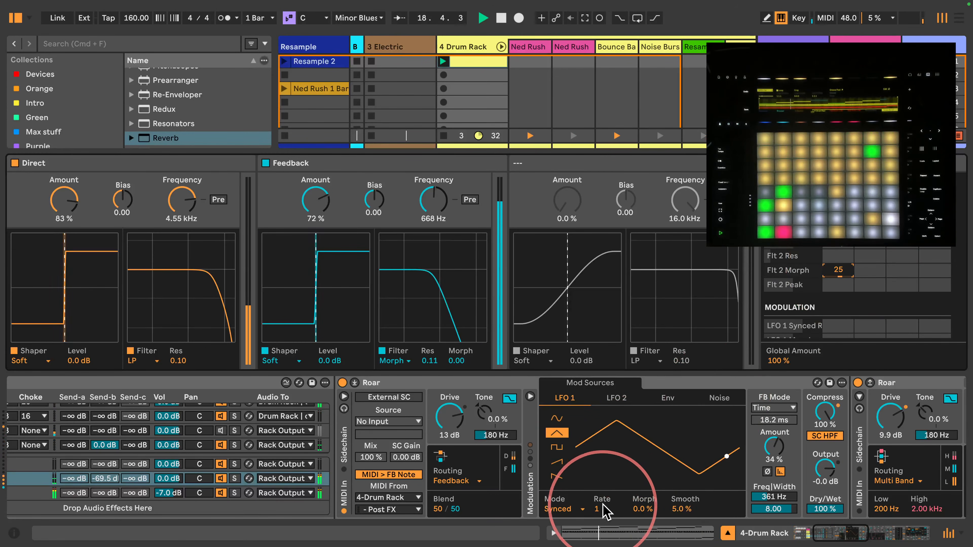
drag(681, 510, 681, 479)
mouse_move(601, 509)
mouse_down()
mouse_move(601, 522)
mouse_move(604, 509)
mouse_up()
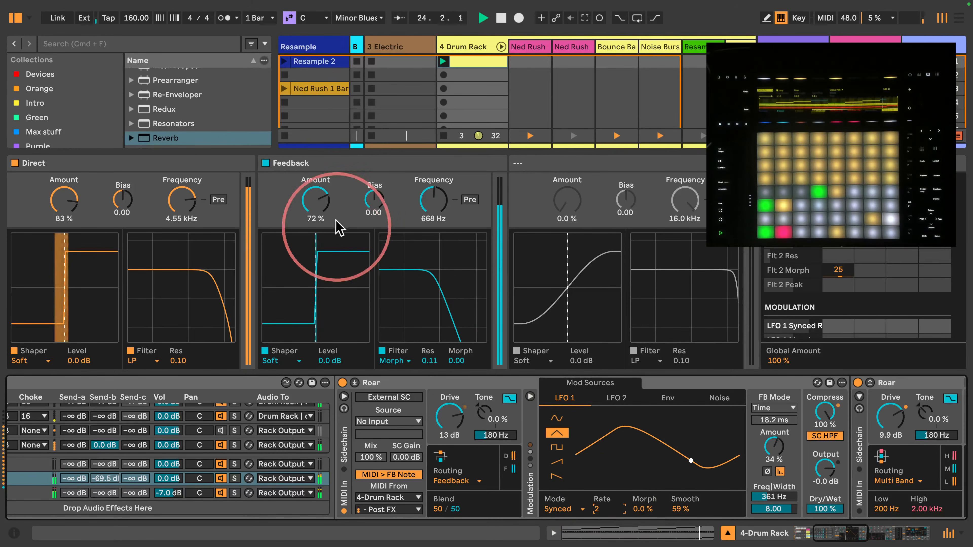
- Set the first Roar's Feedback amount to 93% and its filter frequency to 537 Hz
drag(321, 226, 314, 199)
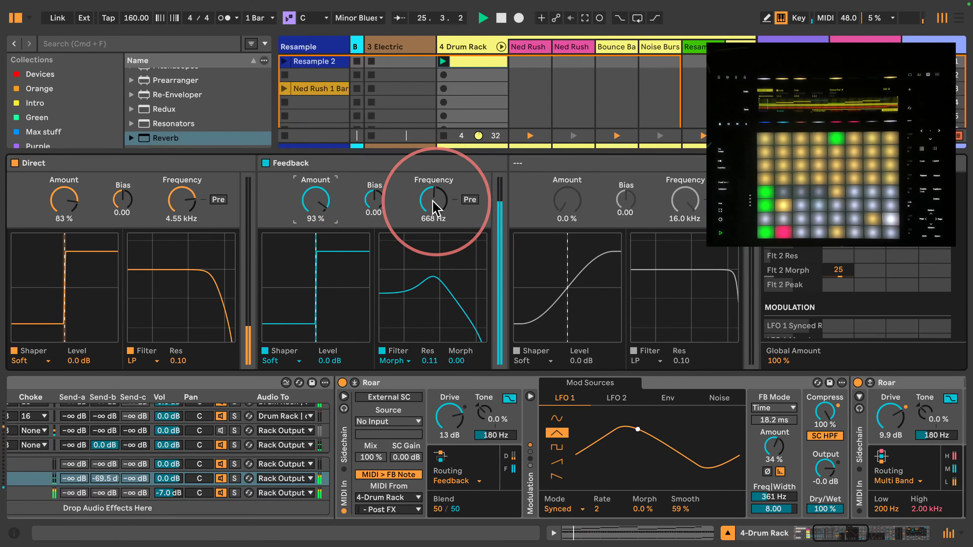
mouse_move(434, 202)
mouse_down()
mouse_move(434, 194)
mouse_move(434, 207)
mouse_up()
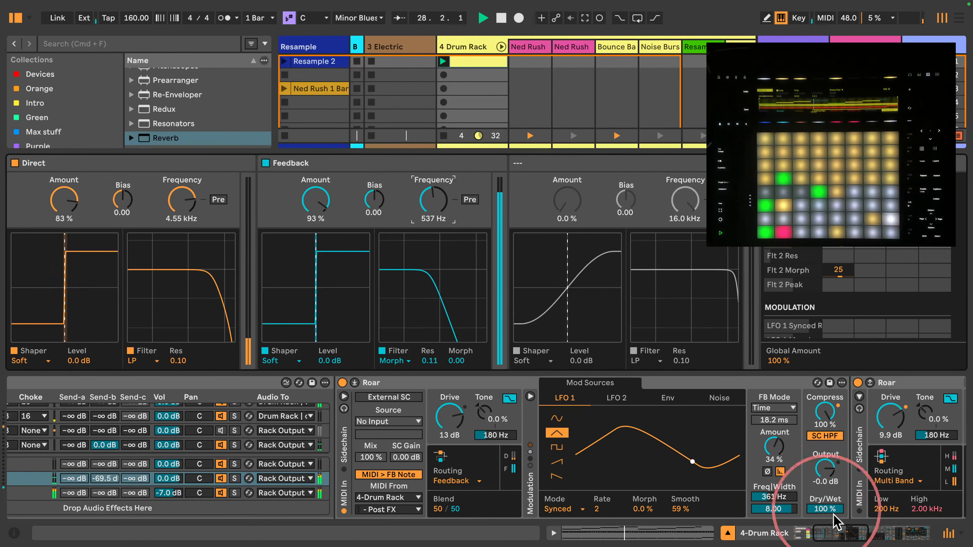
- Set the random device on the Noise Burst pad to 100% chance and 14 choices
click(830, 533)
click(94, 435)
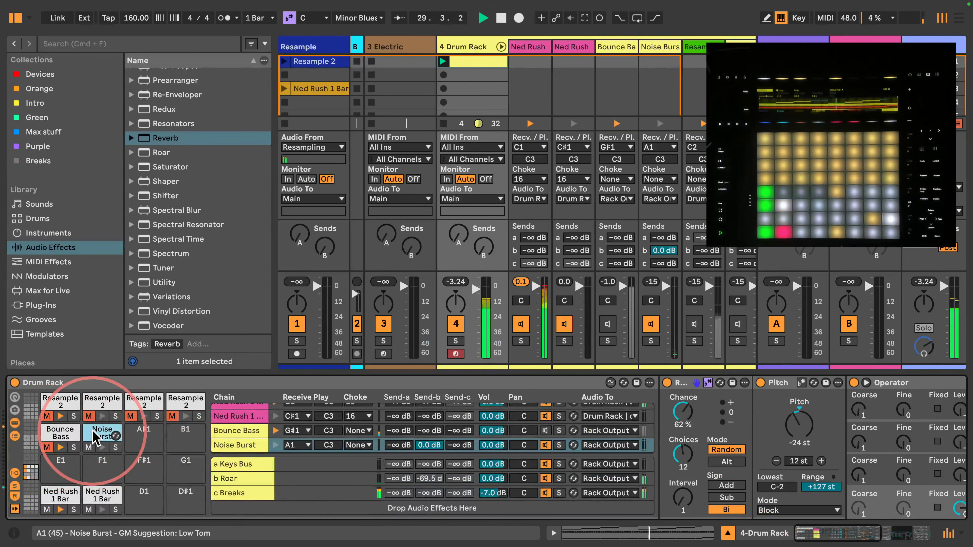
drag(667, 451, 683, 462)
- Add a Gate to the Breaks return chain with a threshold of -16.9 dB and a release of 202 ms
click(232, 495)
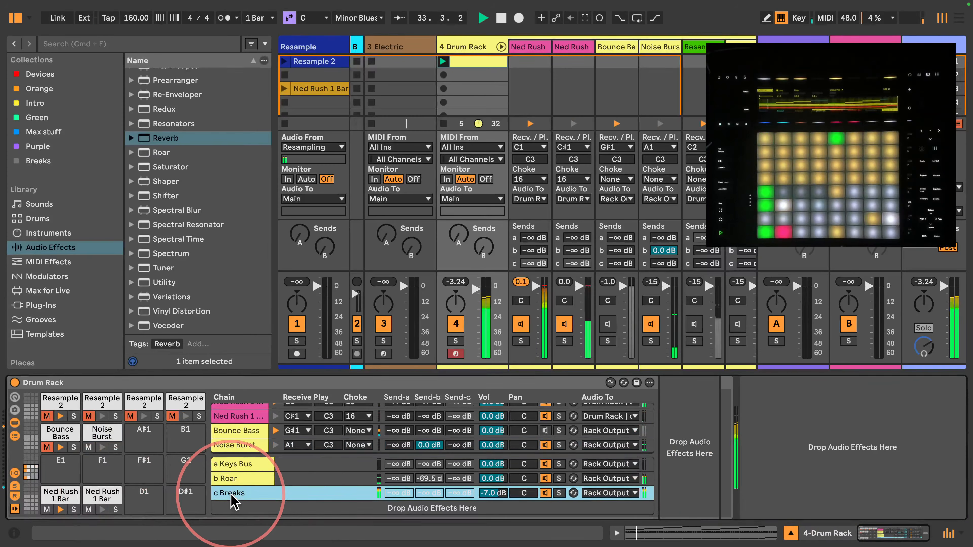
scroll(170, 166, up, 20)
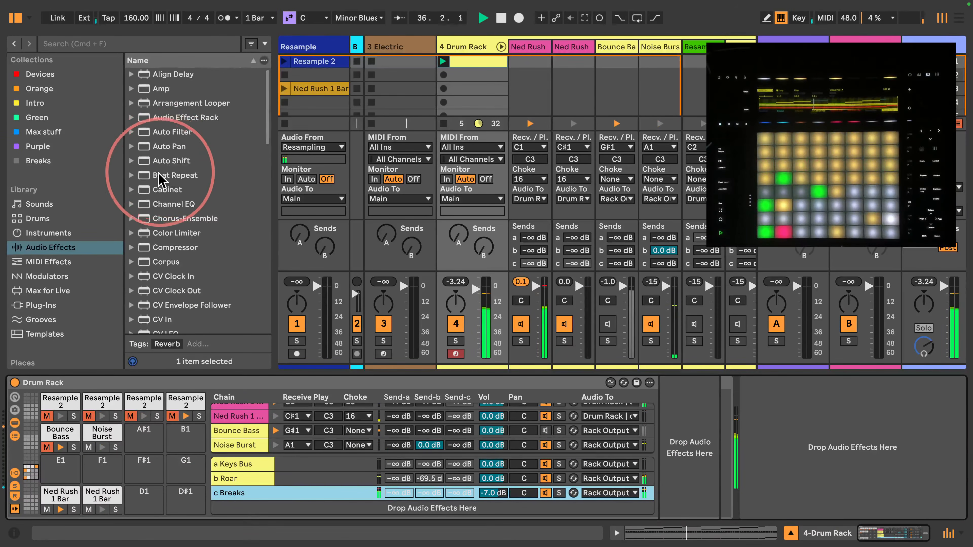
scroll(146, 197, down, 6)
scroll(146, 200, down, 3)
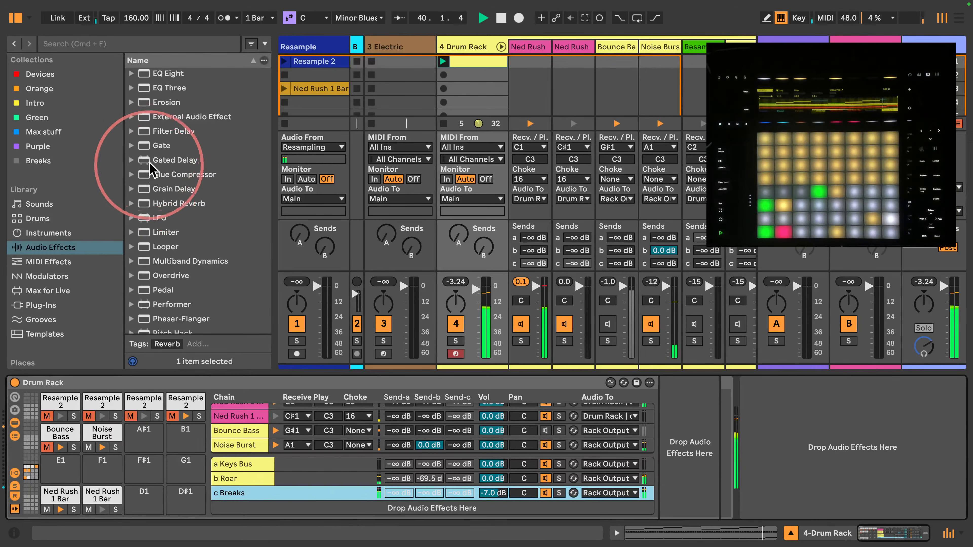
drag(153, 146, 510, 496)
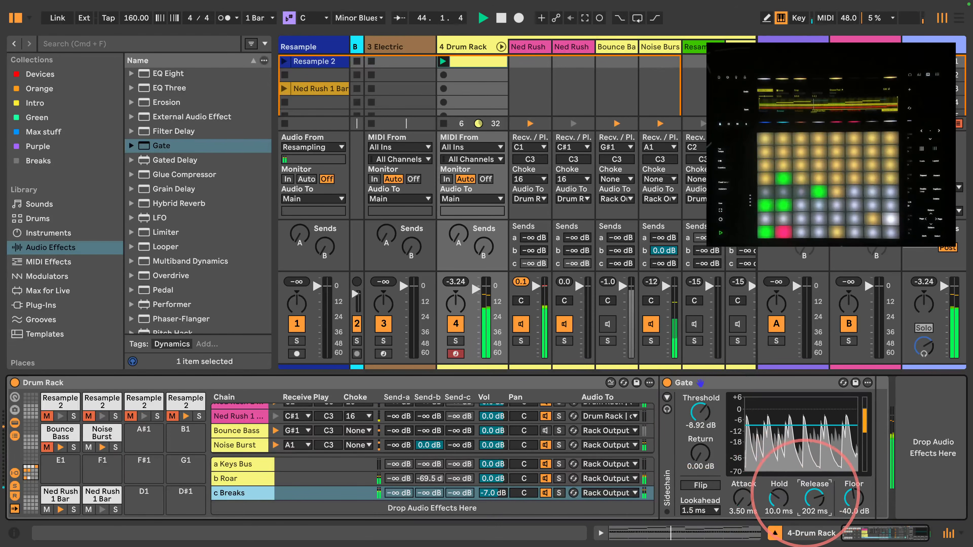
drag(699, 399, 699, 414)
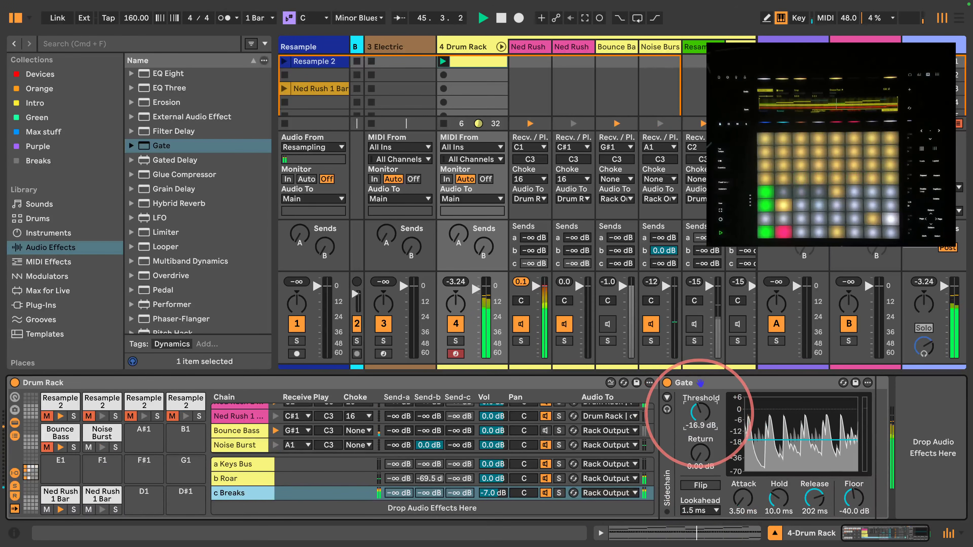
- Stop playback, set the Feedback filter frequency of the Roar return chain's first Roar to 129 Hz, and restart playback
scroll(217, 229, up, 10)
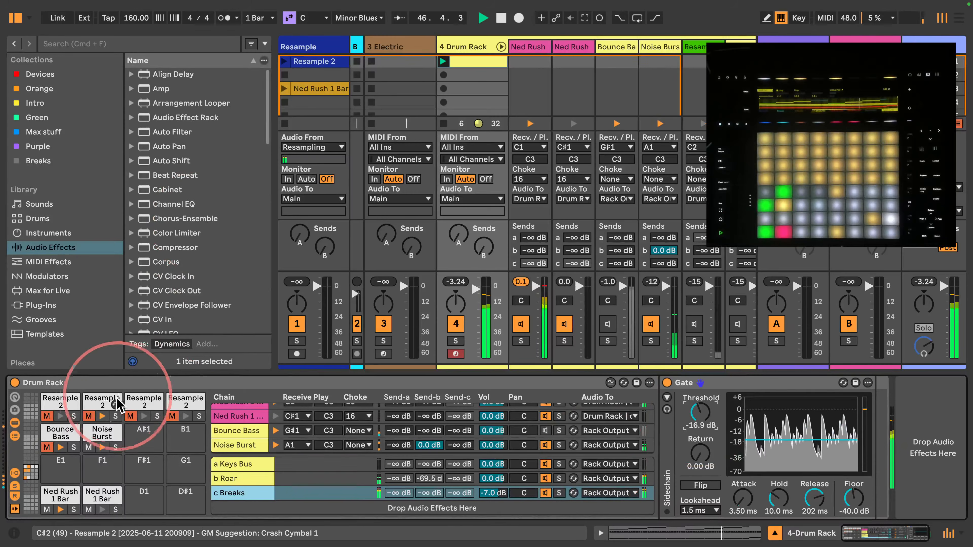
click(102, 434)
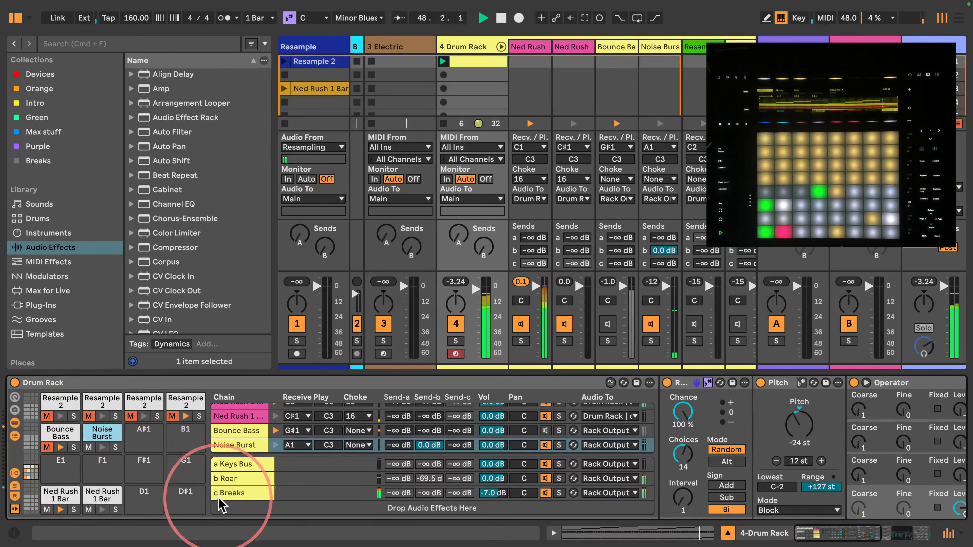
click(253, 480)
key(space)
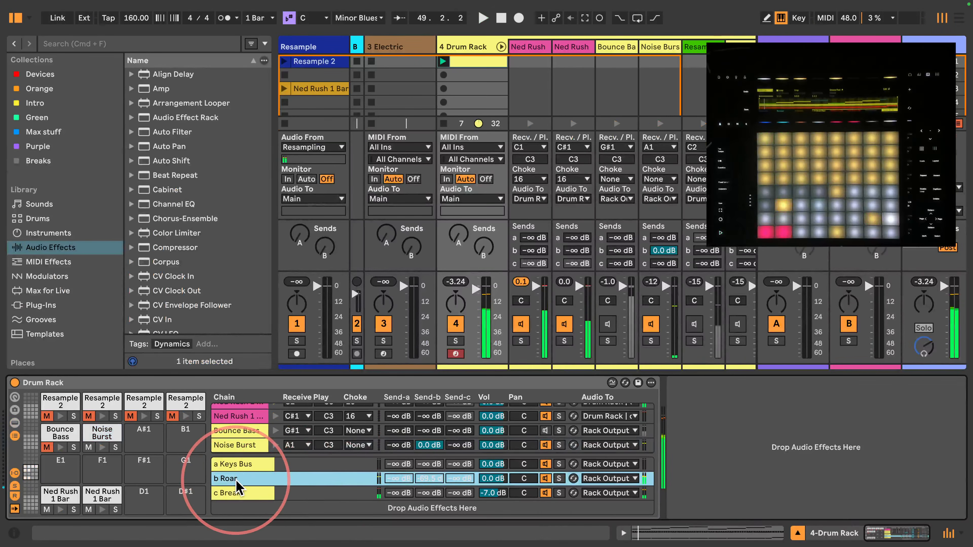
double_click(236, 479)
drag(814, 533, 843, 535)
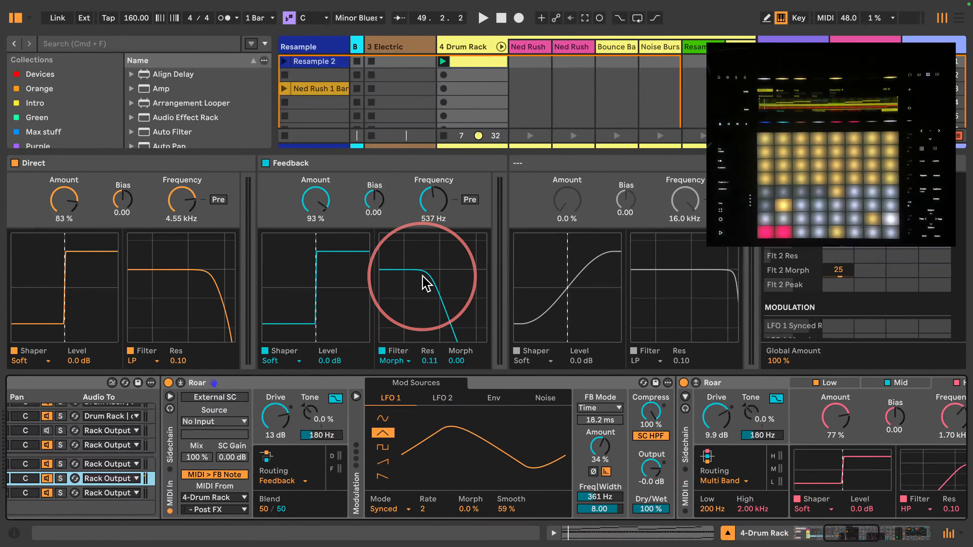
mouse_move(434, 211)
mouse_down()
mouse_move(433, 222)
mouse_move(432, 207)
mouse_up()
key(space)
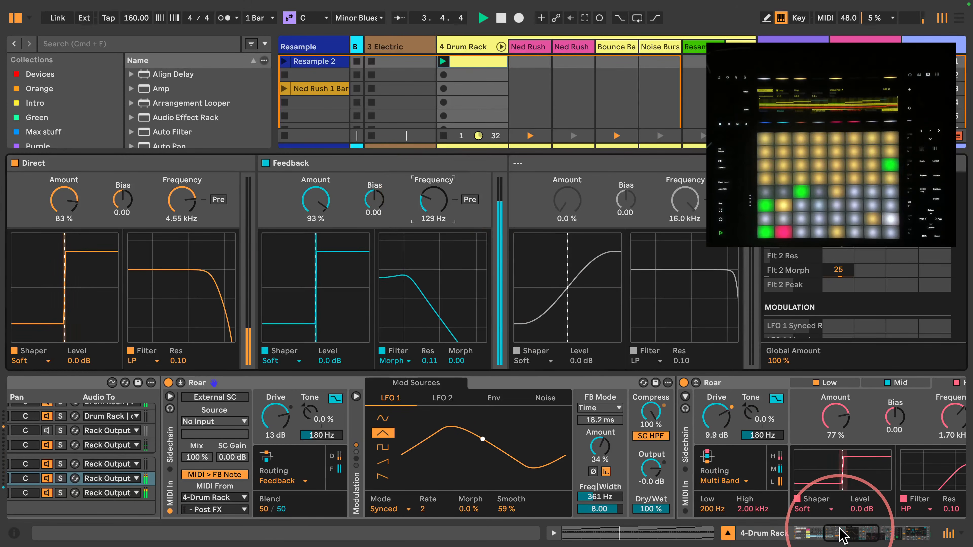
- Set the second Roar's Low band amount to 32%
drag(843, 532, 858, 532)
click(587, 384)
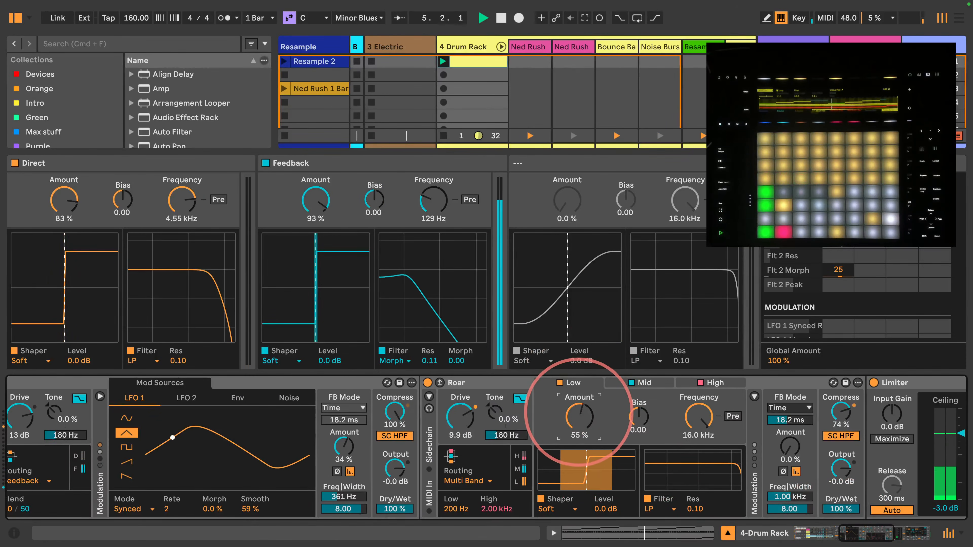
drag(582, 417, 582, 431)
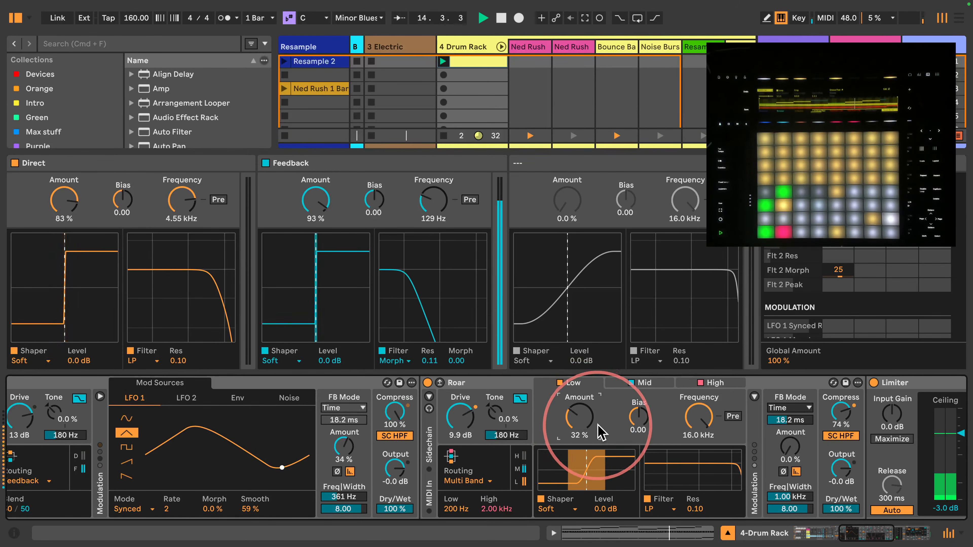
- Set the decay time of the Reverb at the end of the Roar return chain to 2.52 s
drag(868, 536, 772, 535)
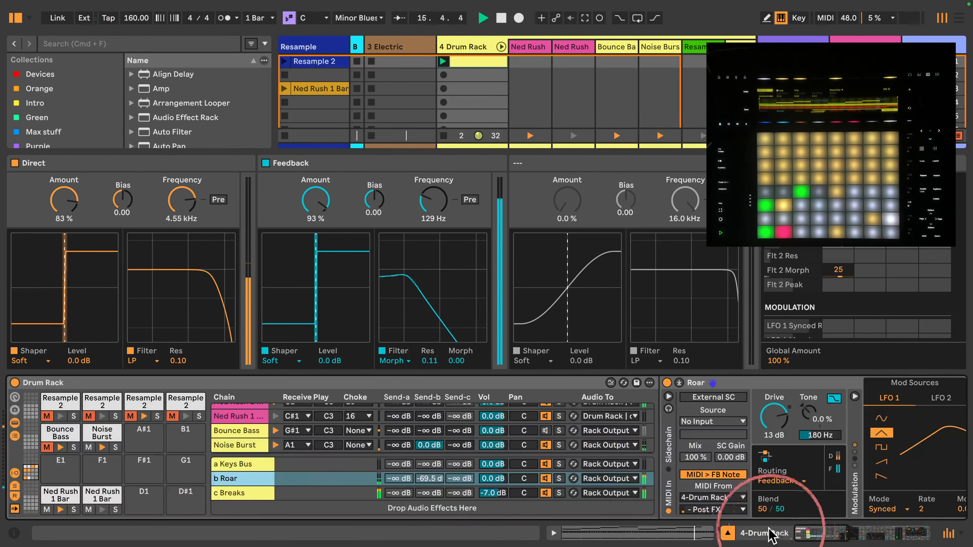
double_click(233, 477)
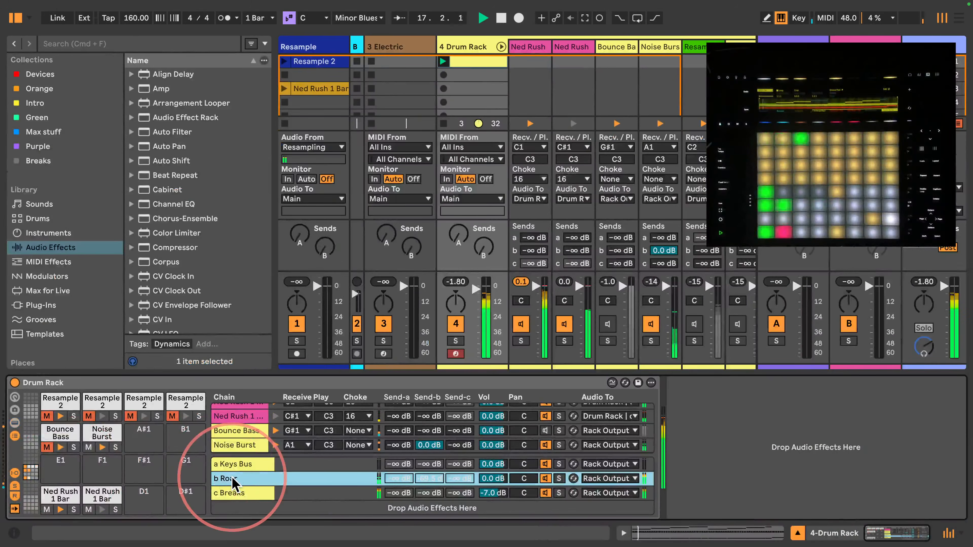
double_click(232, 478)
drag(832, 531, 900, 543)
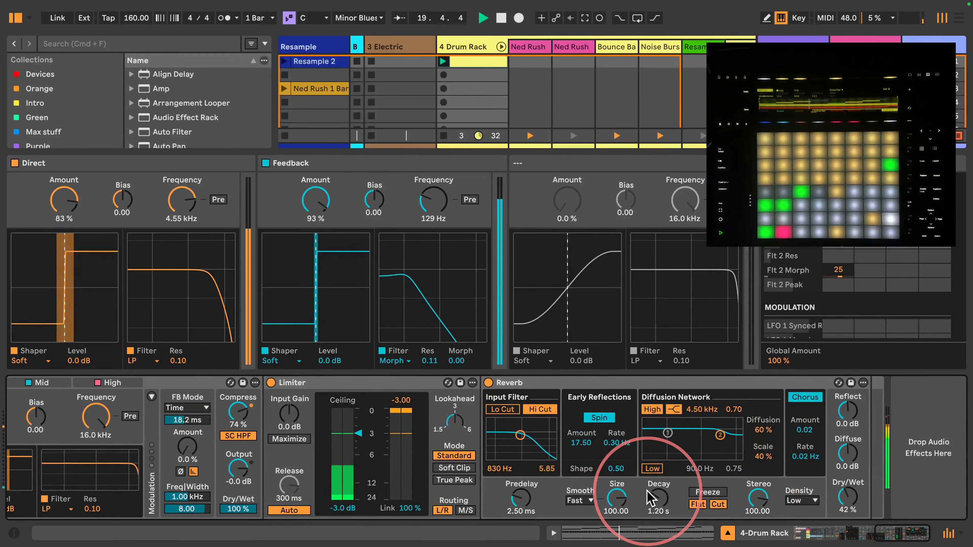
drag(657, 499, 657, 493)
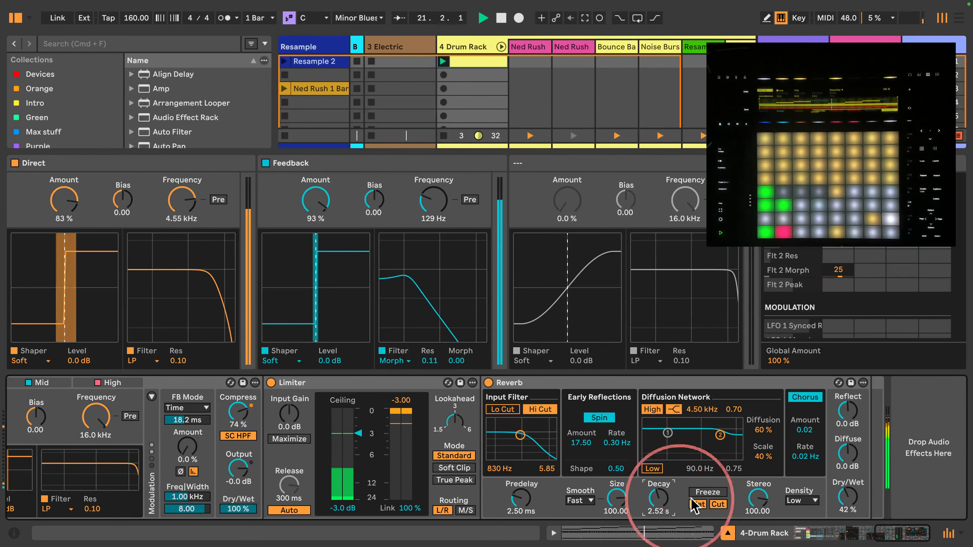
- Add a Beat Repeat after the Gate on the Breaks return chain during playback and duplicate it
drag(882, 534, 791, 533)
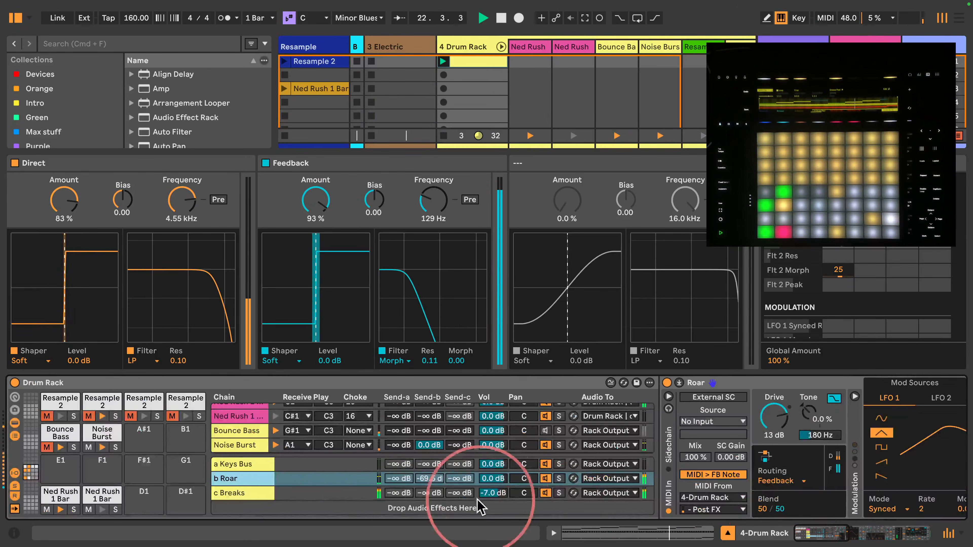
click(230, 493)
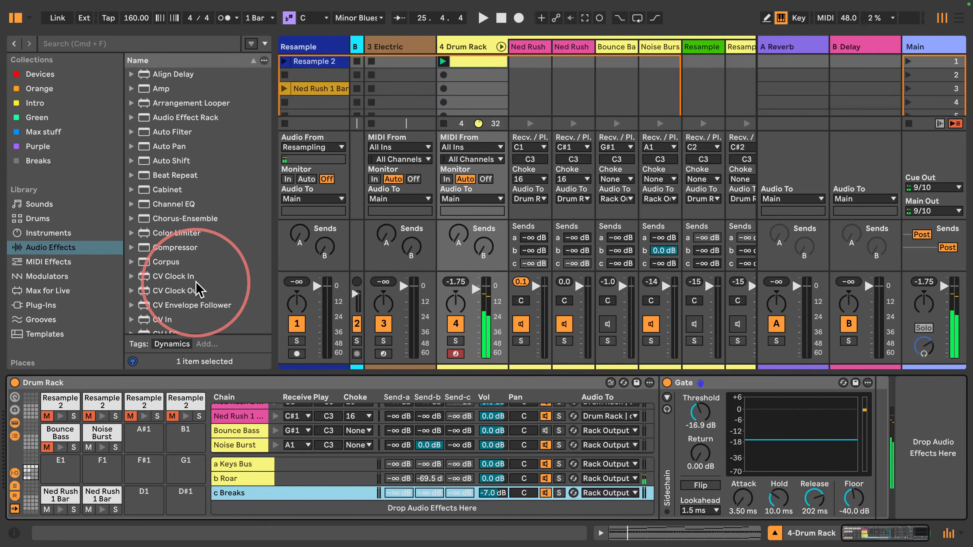
key(space)
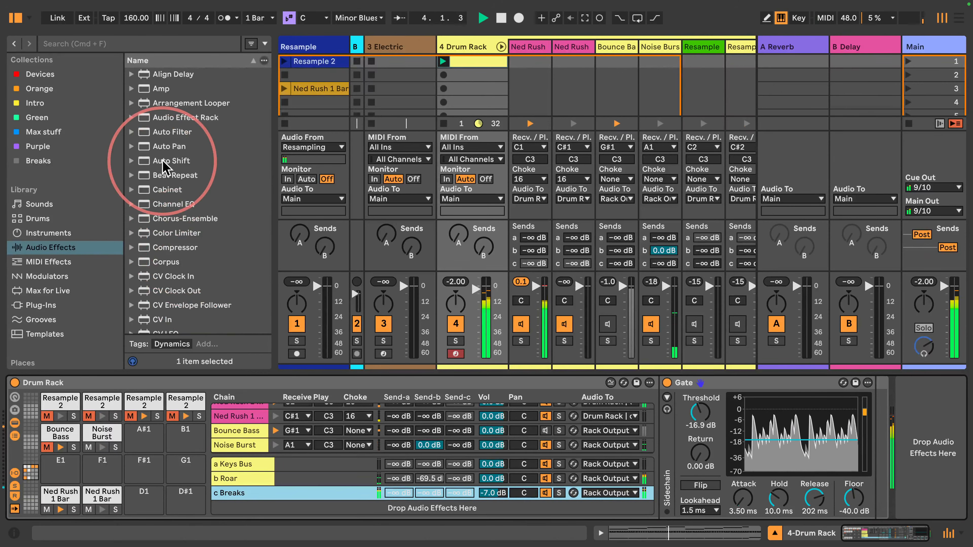
drag(169, 175, 831, 450)
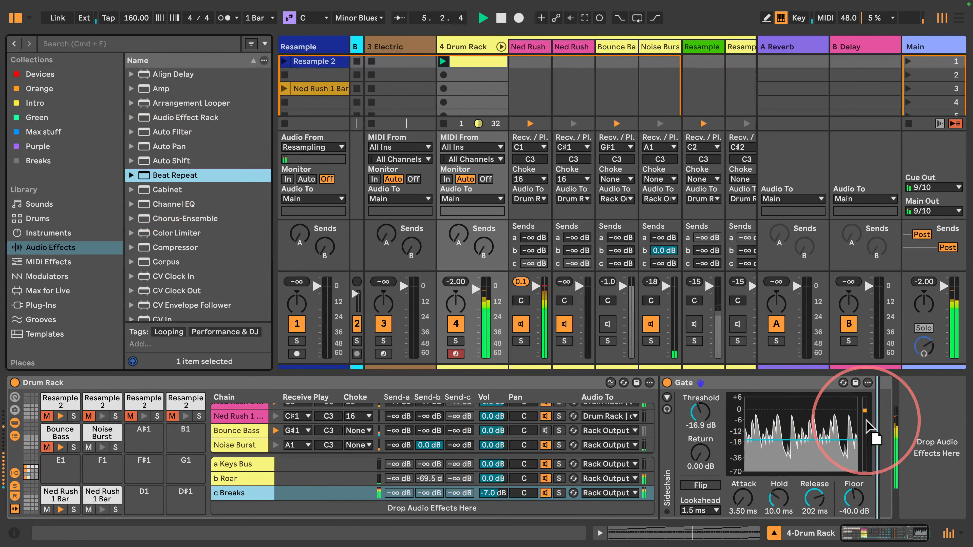
drag(869, 426, 867, 427)
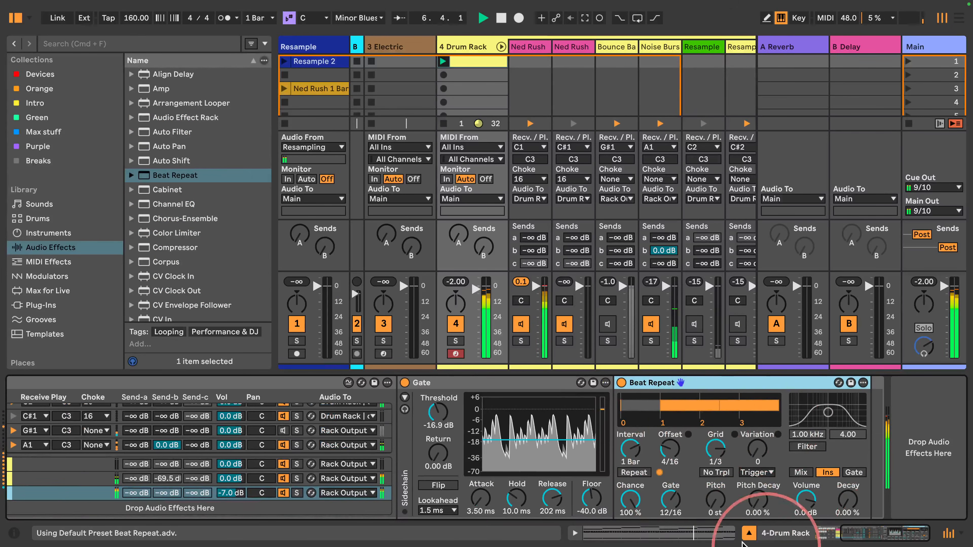
key(super+d)
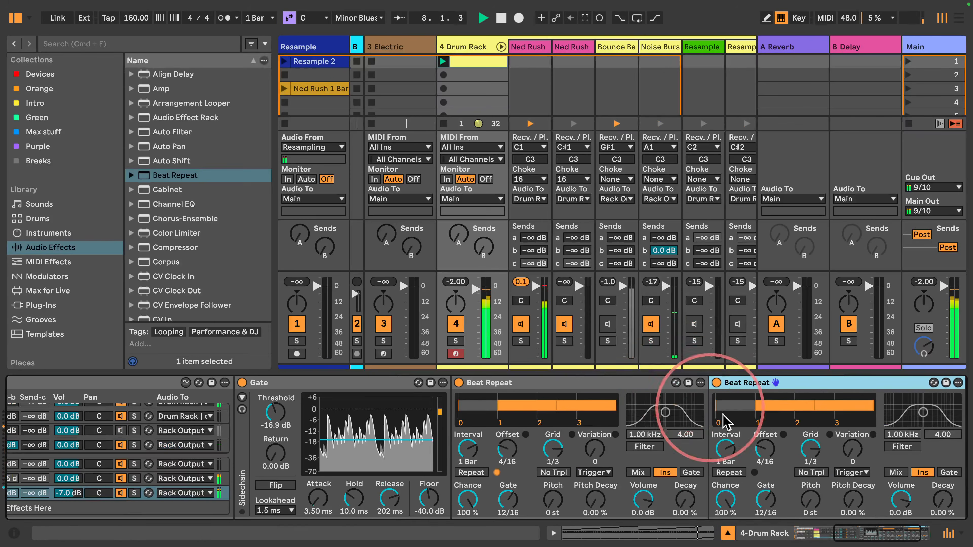
- Set the second Beat Repeat to interval 1/2, offset 0, grid 1/8, gate 8/16 and chance 15%
drag(811, 454, 768, 491)
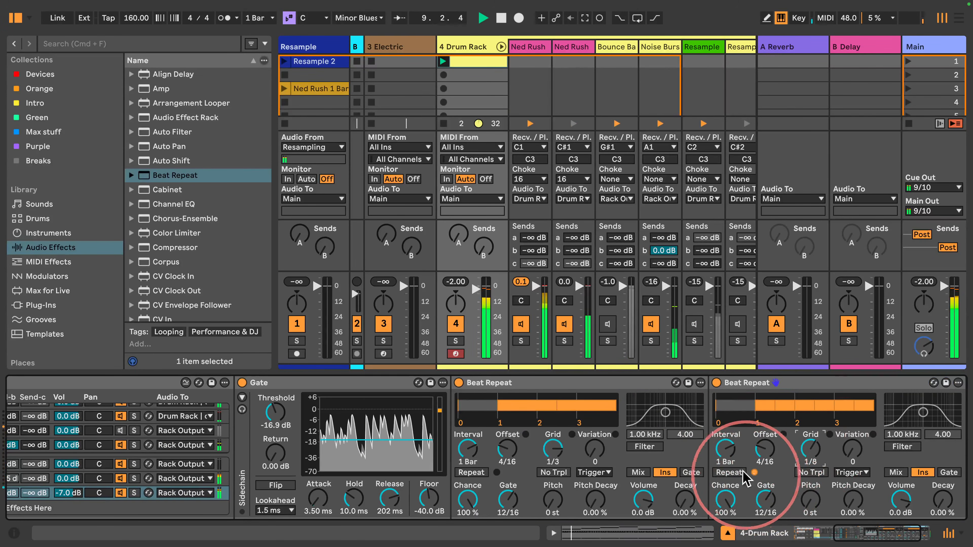
drag(728, 449, 765, 464)
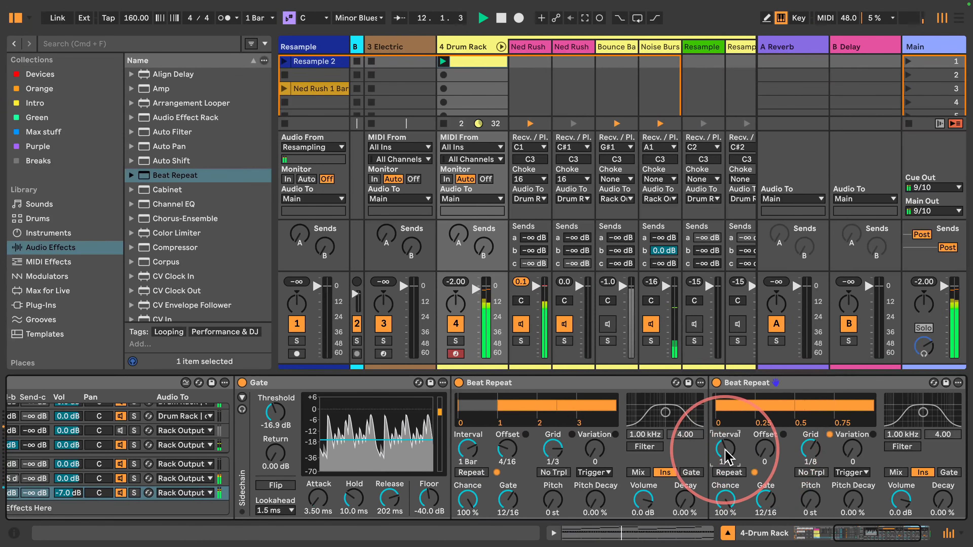
drag(764, 502, 763, 533)
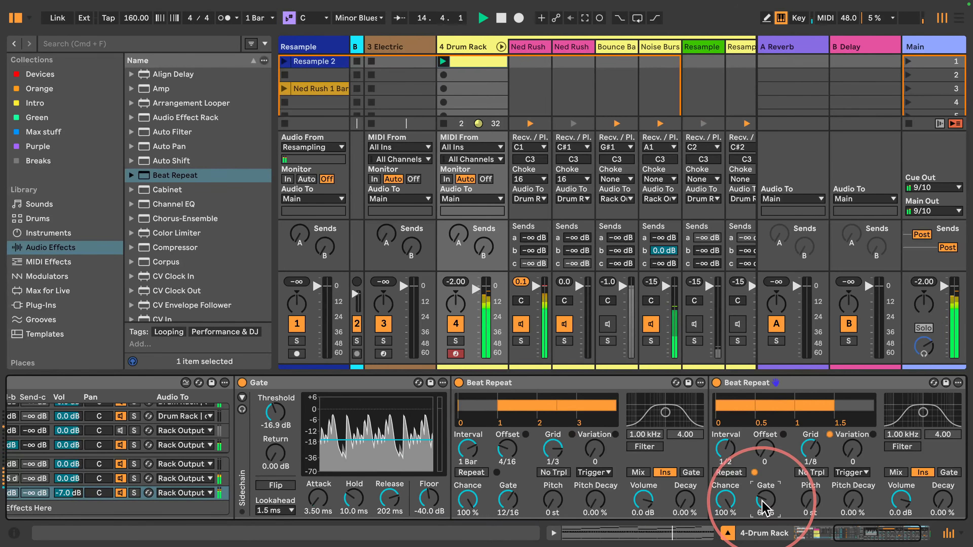
drag(764, 508, 764, 501)
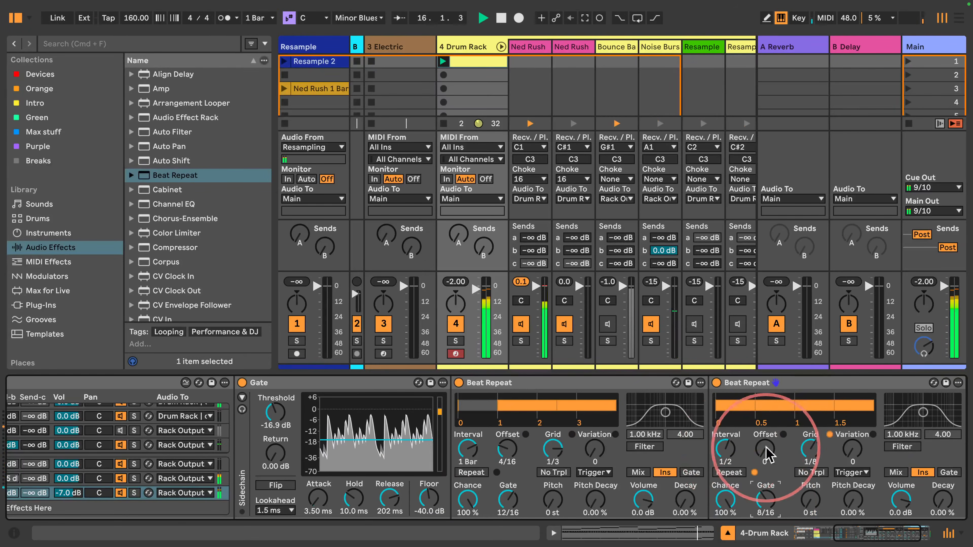
key(Return)
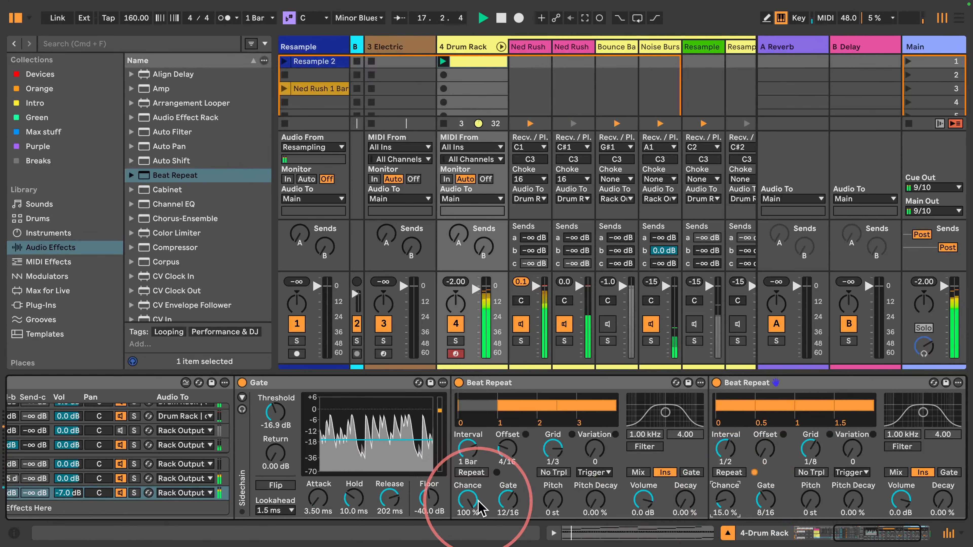
- Set the first Beat Repeat's chance to 15% and duplicate the second Beat Repeat
click(462, 503)
text(15)
key(Return)
click(764, 381)
key(super+d)
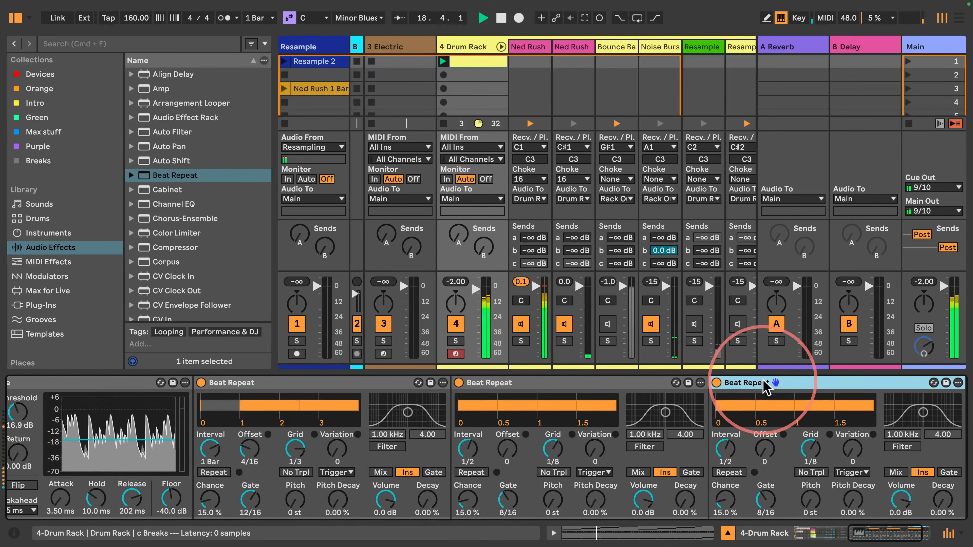
- Set the third Beat Repeat to grid 1/16, chance 10% and decay 25.4%, and the second one's decay to 35.7%
drag(797, 460, 795, 469)
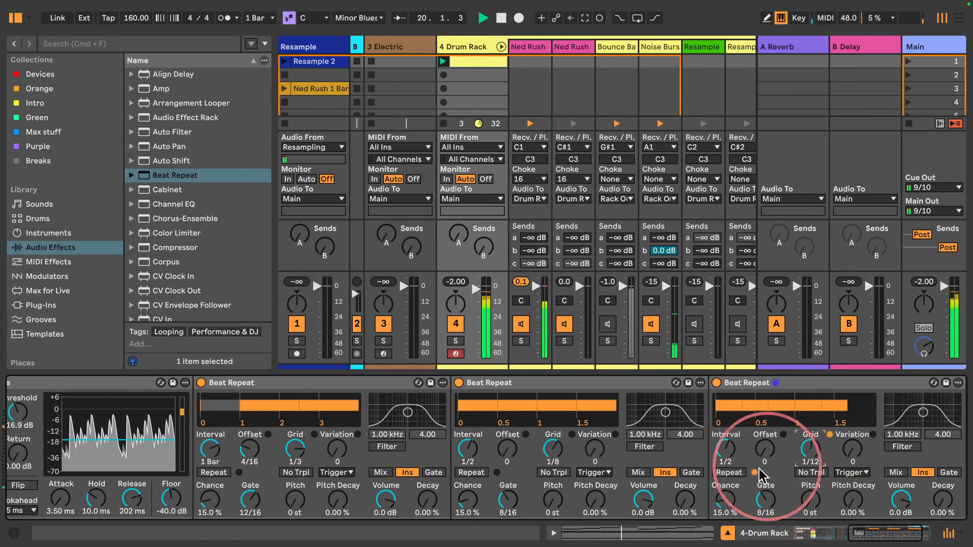
click(726, 502)
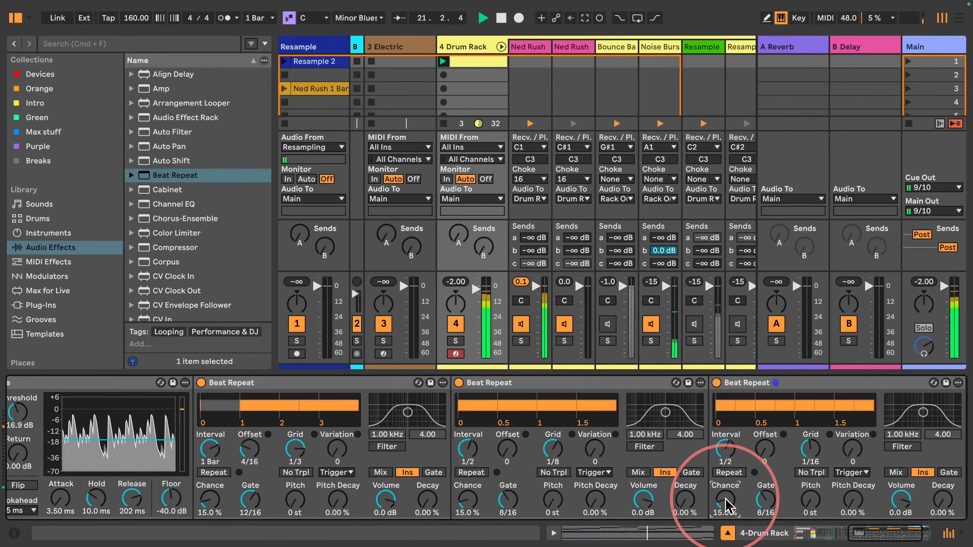
text(10)
key(Return)
drag(941, 510, 943, 505)
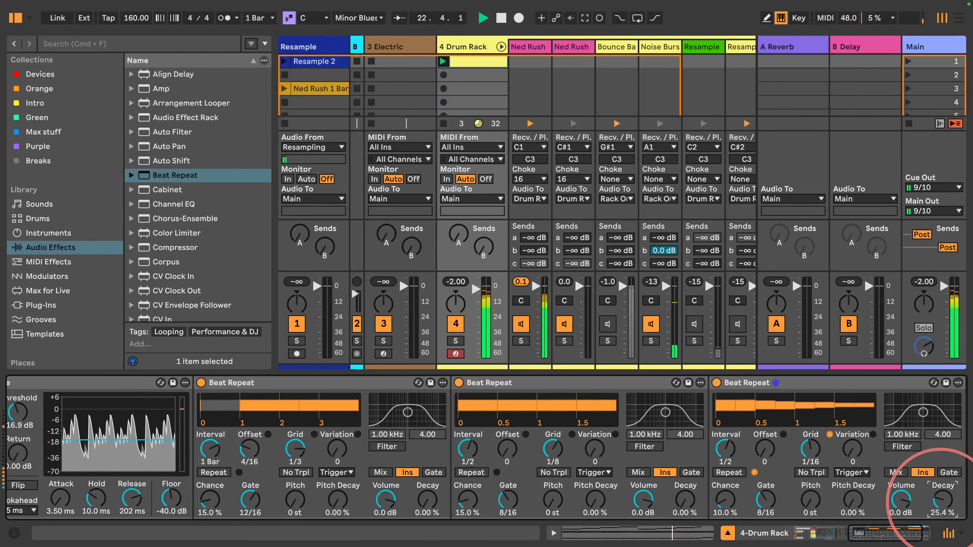
drag(685, 511, 690, 508)
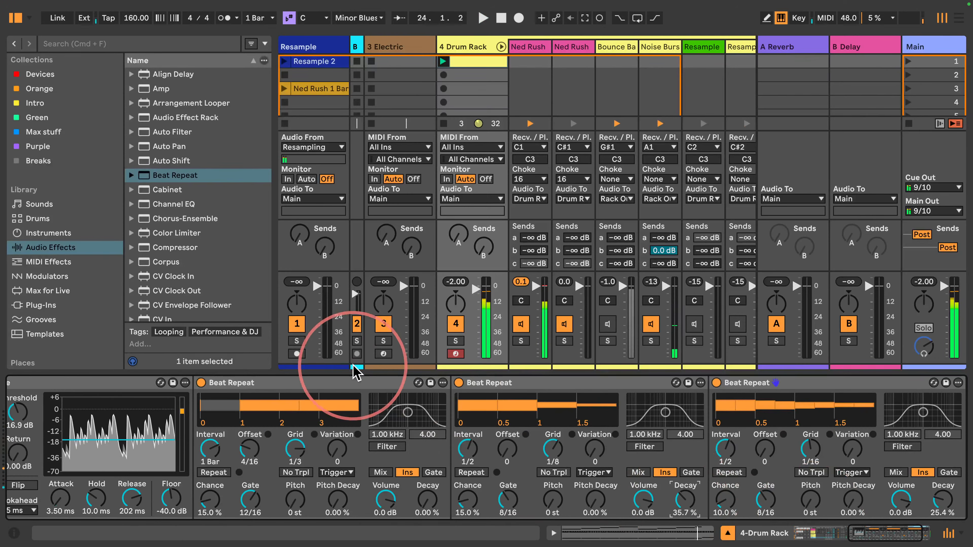
- Copy the three Beat Repeats from the Breaks chain into the Roar return chain before its second Roar, and start playback
click(337, 383)
shift+click(804, 383)
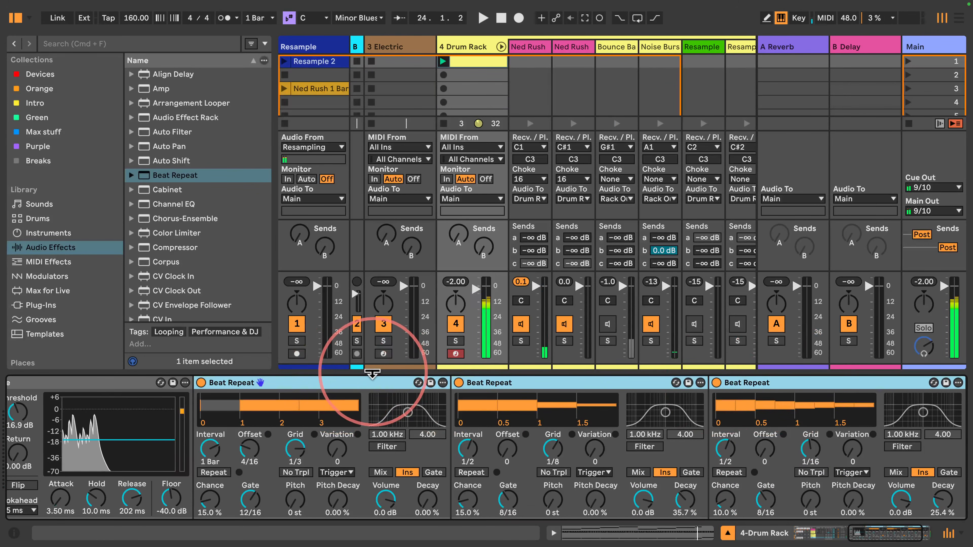
drag(867, 538, 893, 541)
click(231, 479)
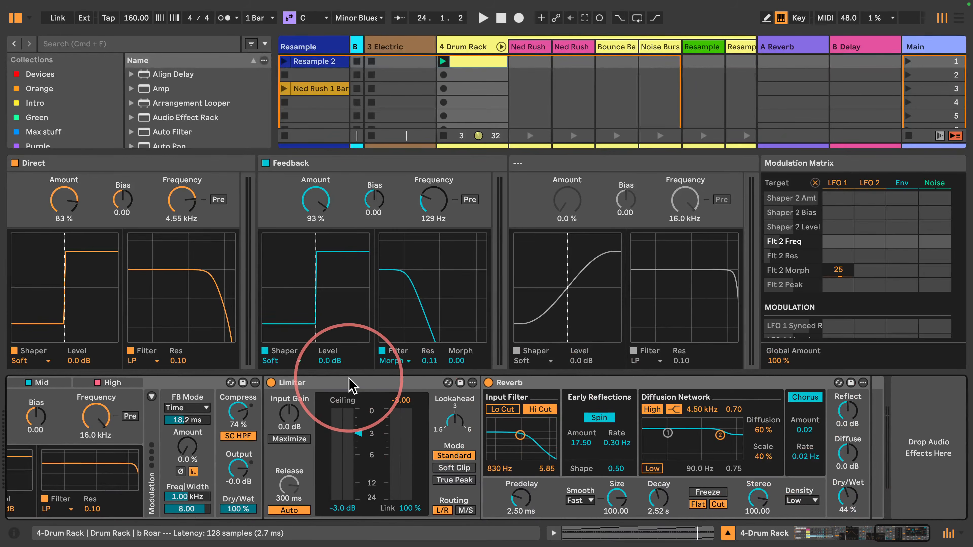
click(167, 389)
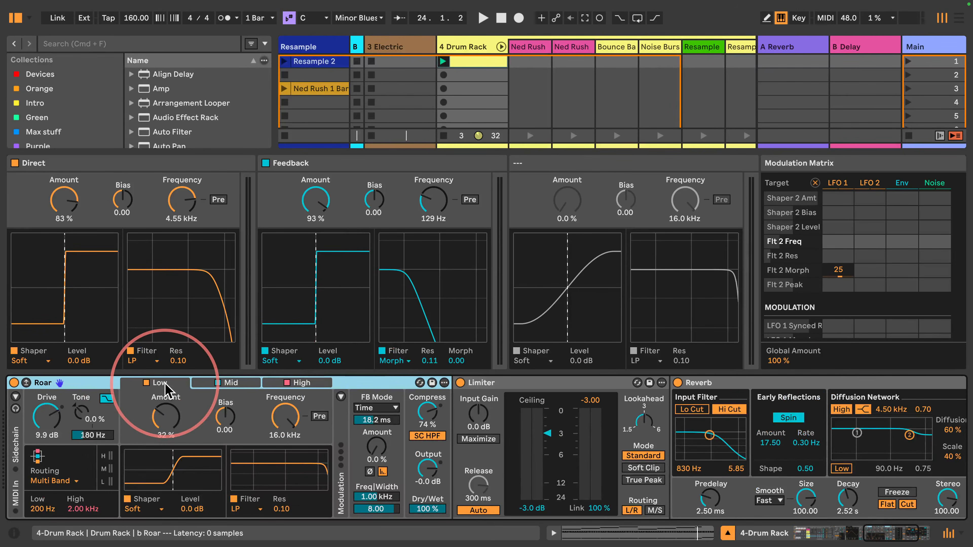
key(super+v)
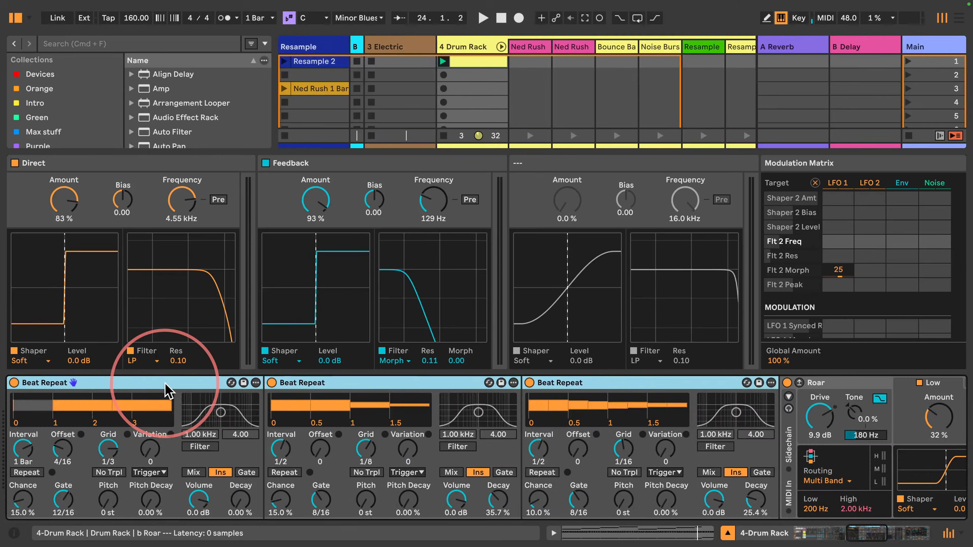
key(space)
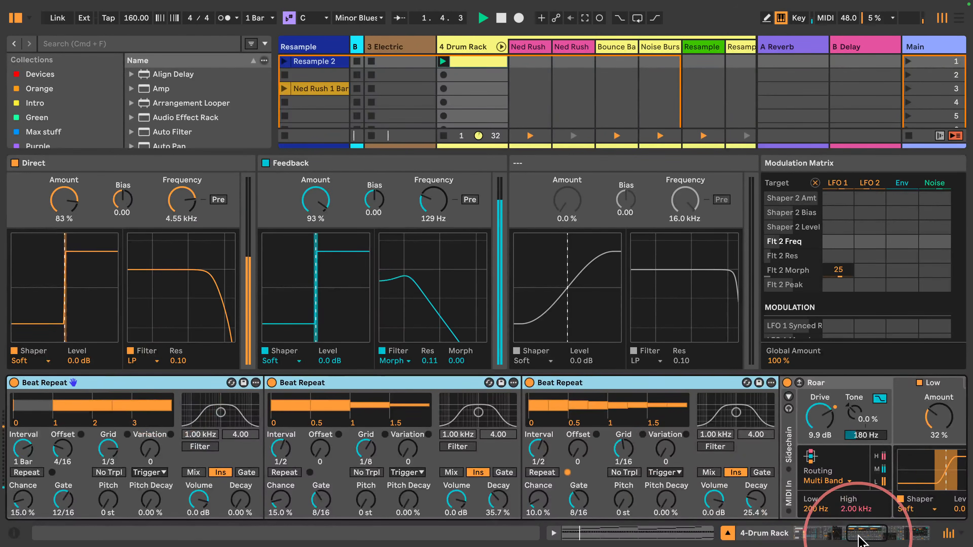
- Unmute the four Resample 2 pads in the Drum Rack, restart playback to audition them, and mute the Noise Burst pad
drag(859, 536, 765, 535)
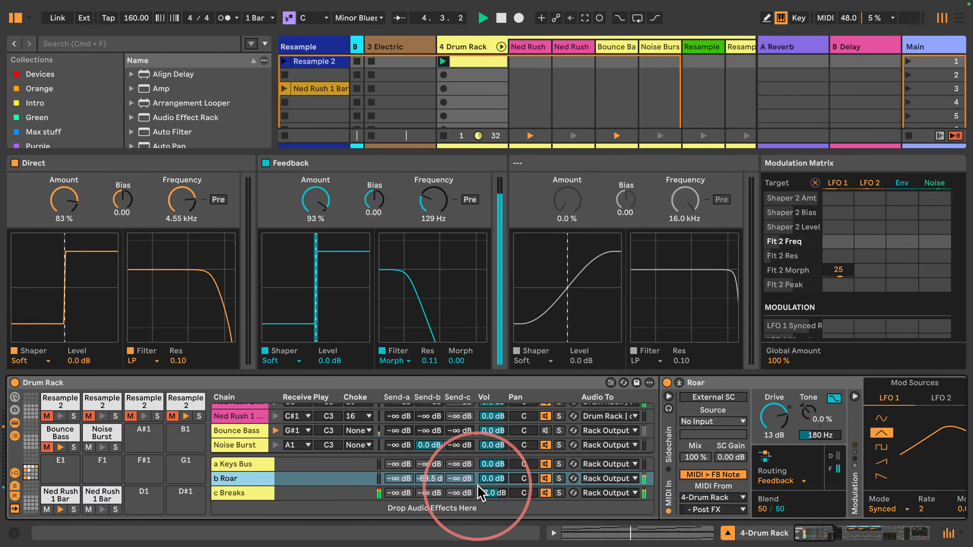
click(47, 417)
click(88, 418)
click(133, 407)
click(129, 417)
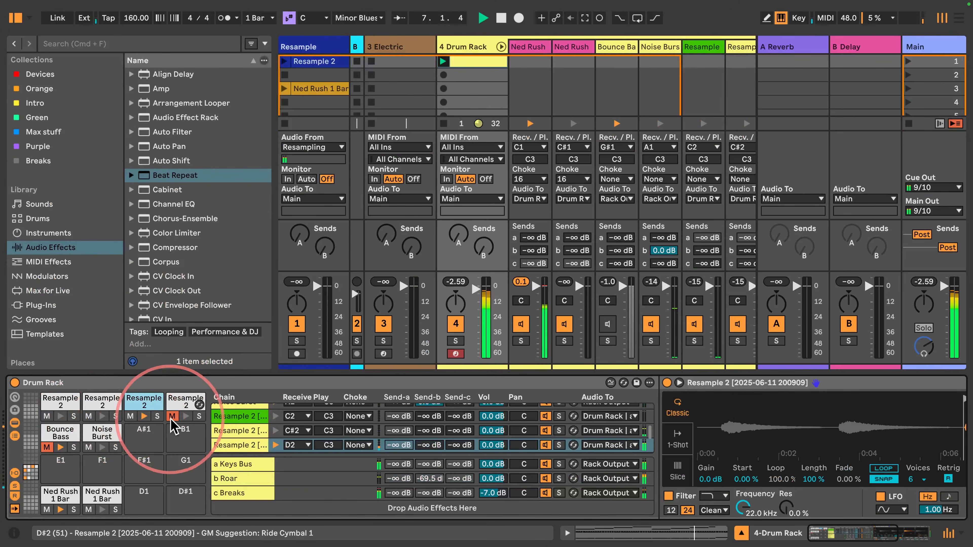
click(173, 417)
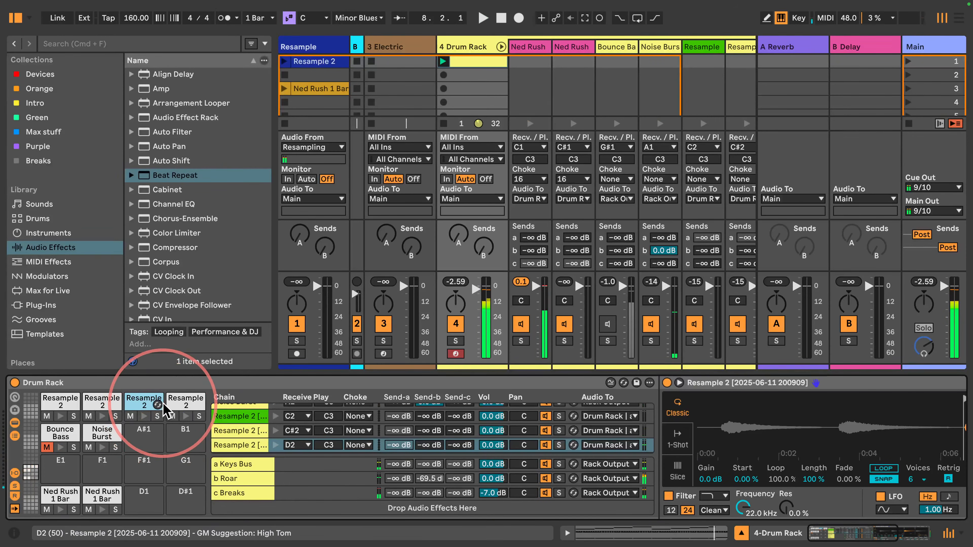
click(59, 402)
key(space)
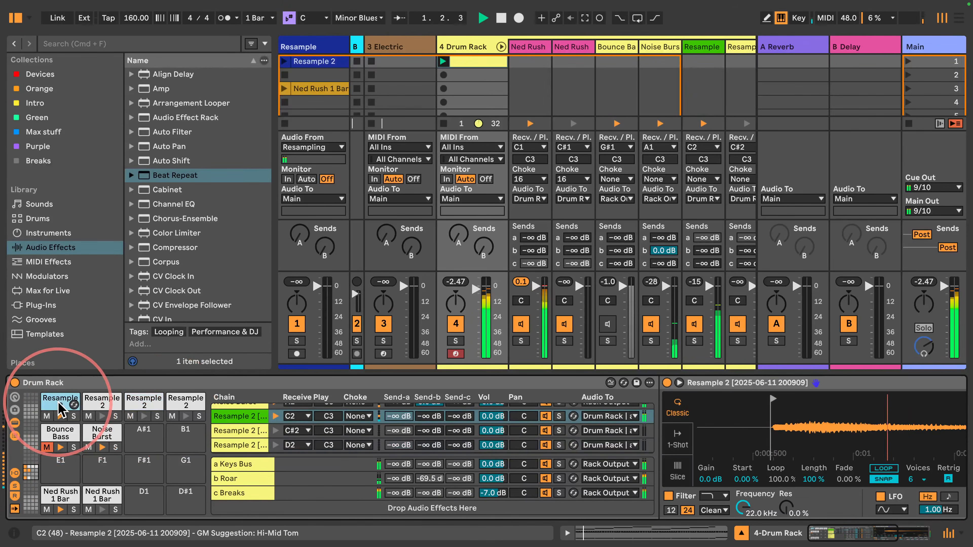
click(89, 447)
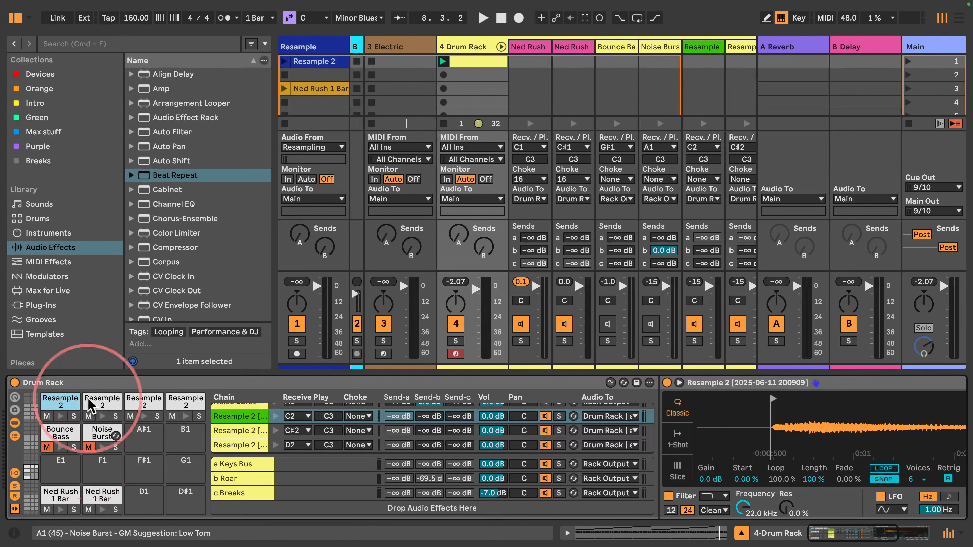
- Fold the Drum Rack track's chains and add Resonators followed by Spectral Resonator on a new audio track
scroll(217, 181, down, 10)
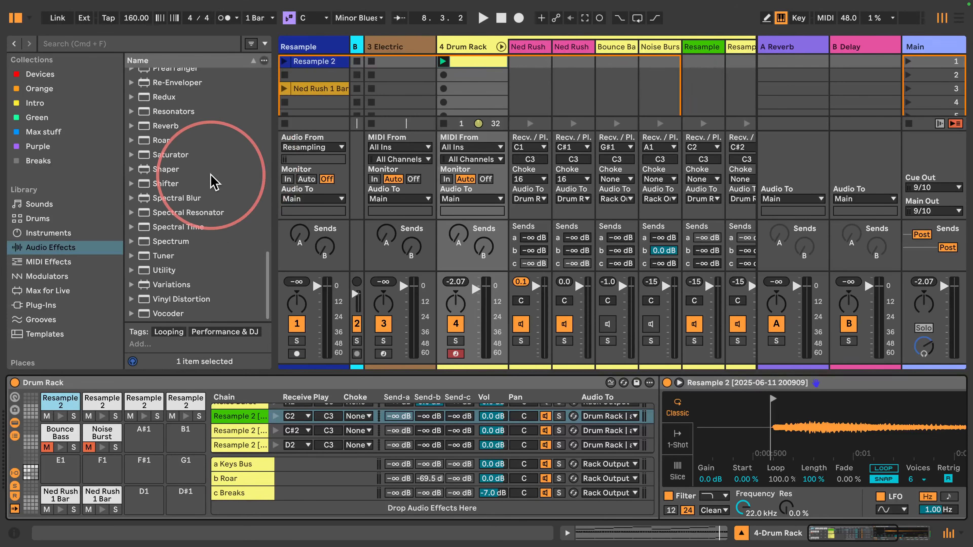
scroll(203, 183, down, 5)
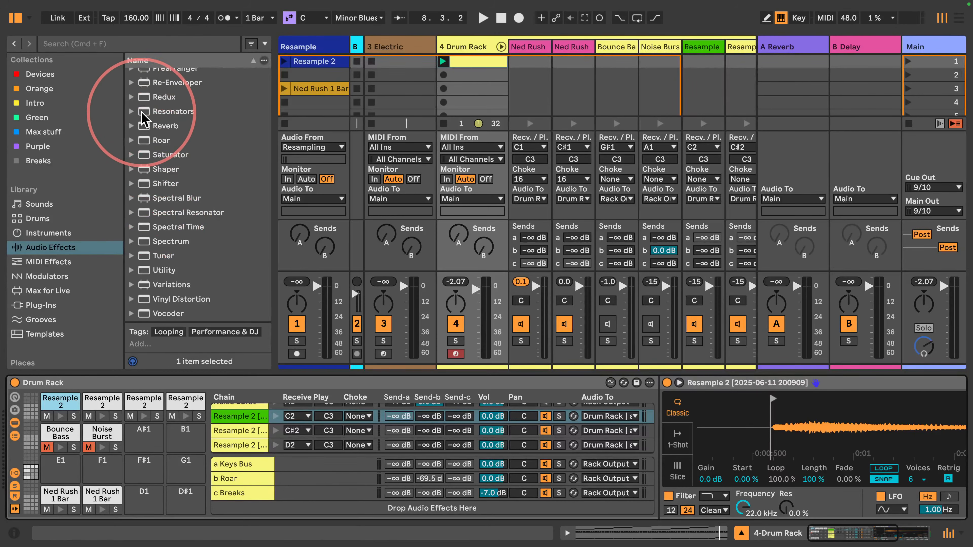
click(501, 46)
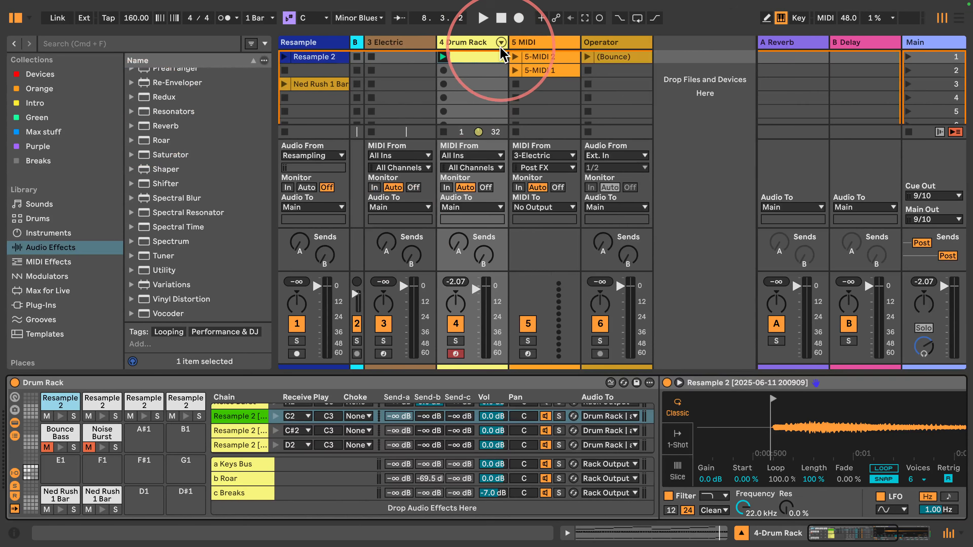
drag(164, 111, 700, 97)
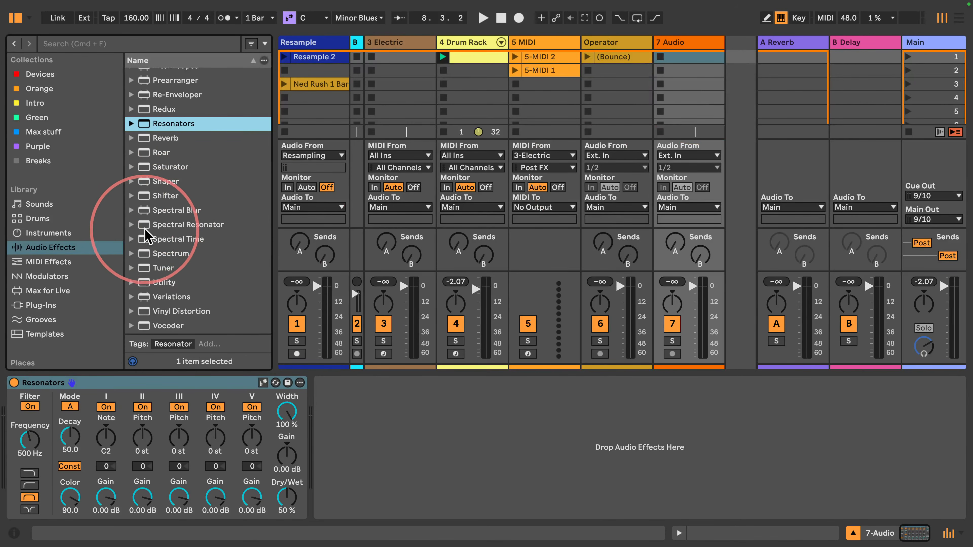
drag(153, 225, 398, 468)
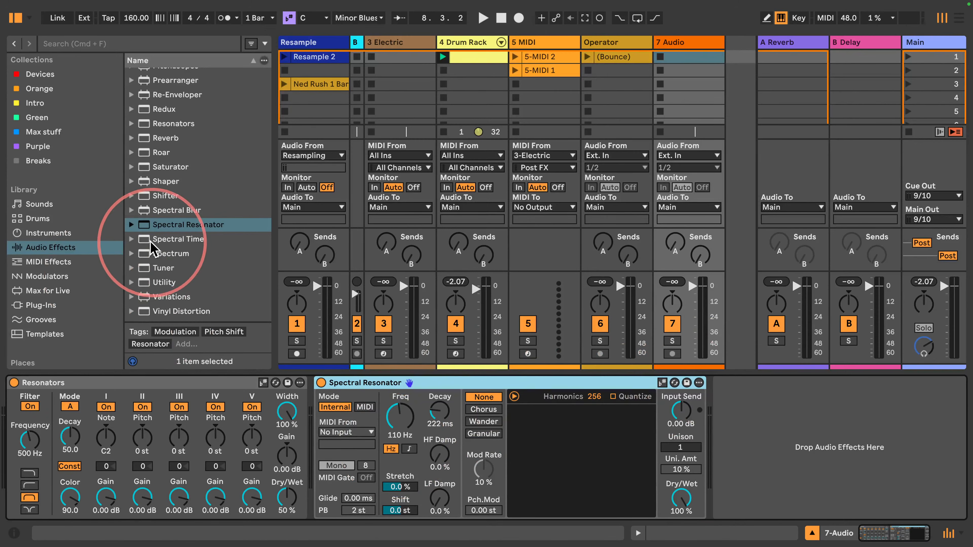
drag(146, 241, 750, 442)
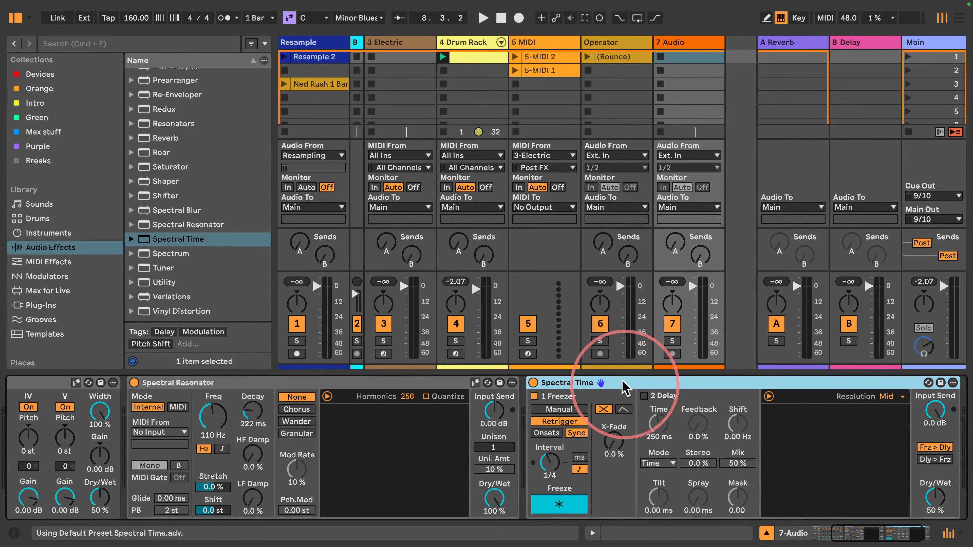
key(Delete)
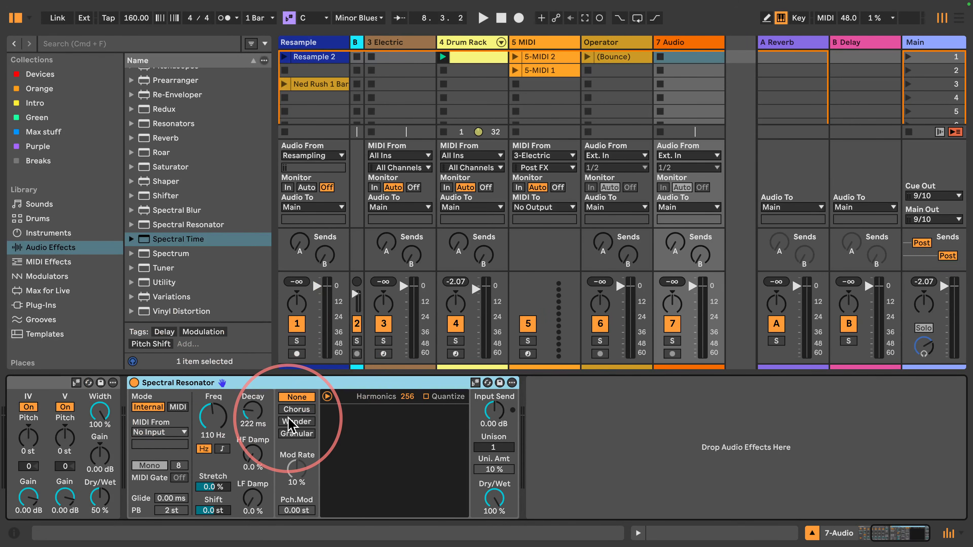
scroll(299, 426, left, 5)
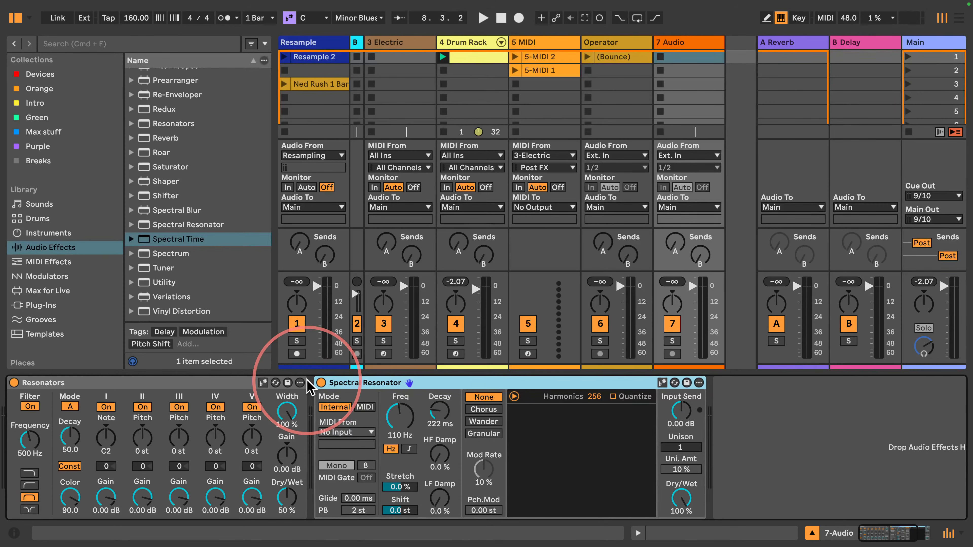
- Move the Resonators device to the A Reverb return track, placing it after the Reverb
click(154, 383)
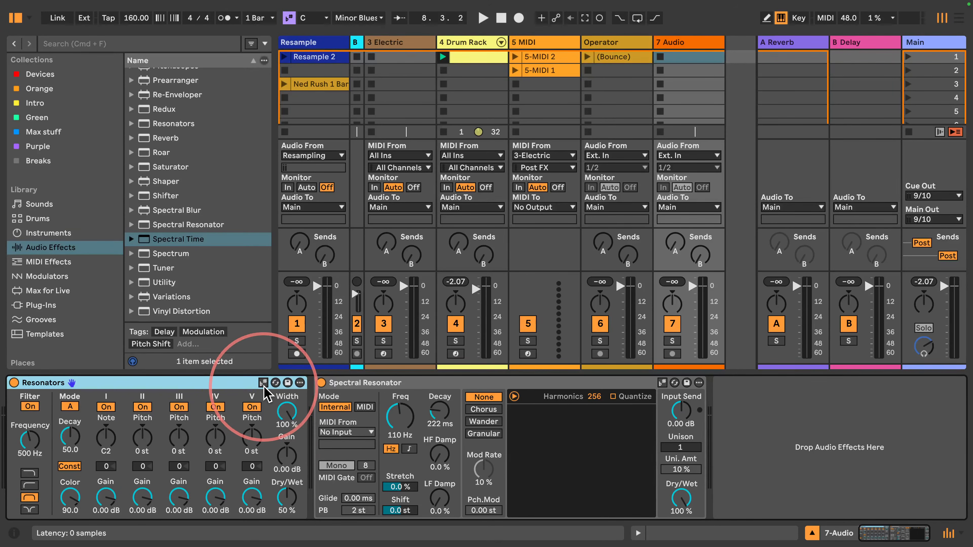
drag(185, 386, 798, 45)
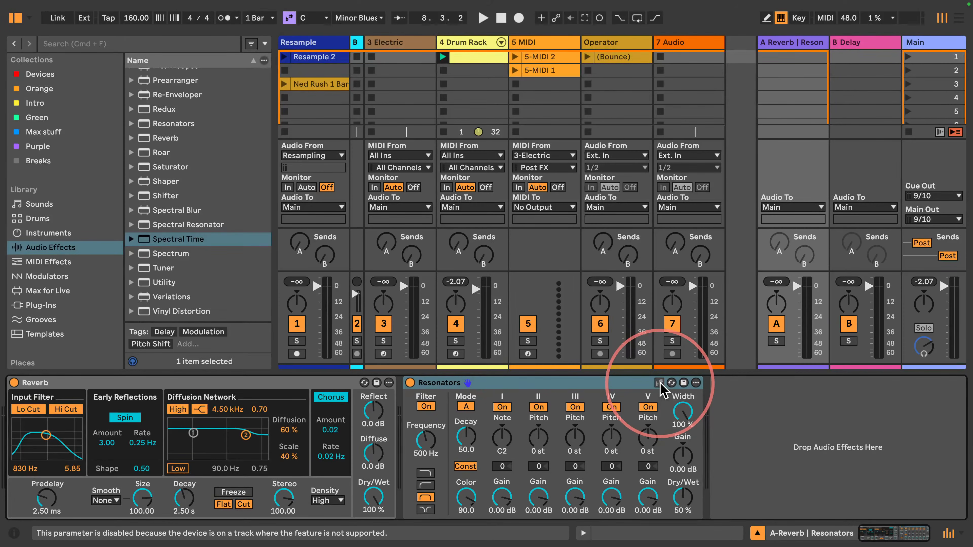
click(795, 45)
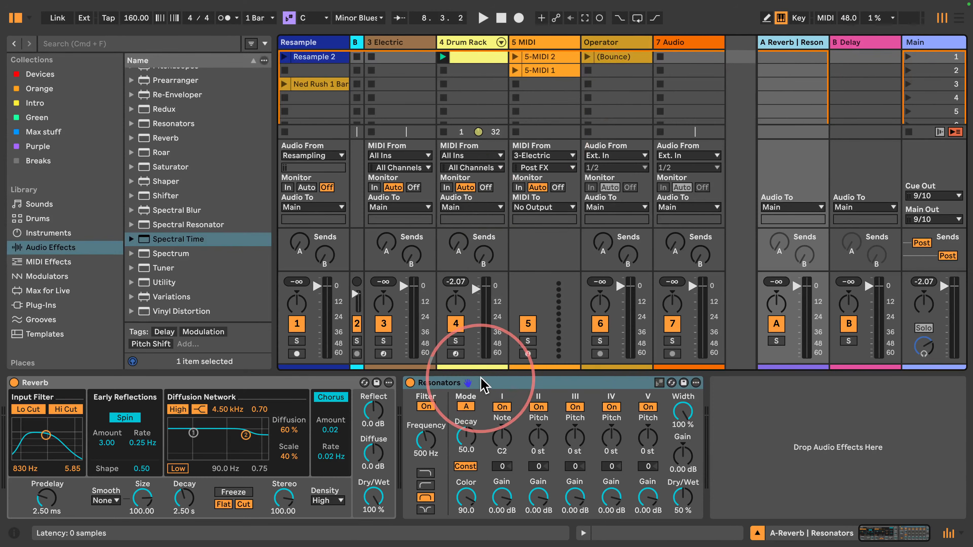
- Create a fourth return chain in the Drum Rack, below Breaks, and name it Reso
click(470, 40)
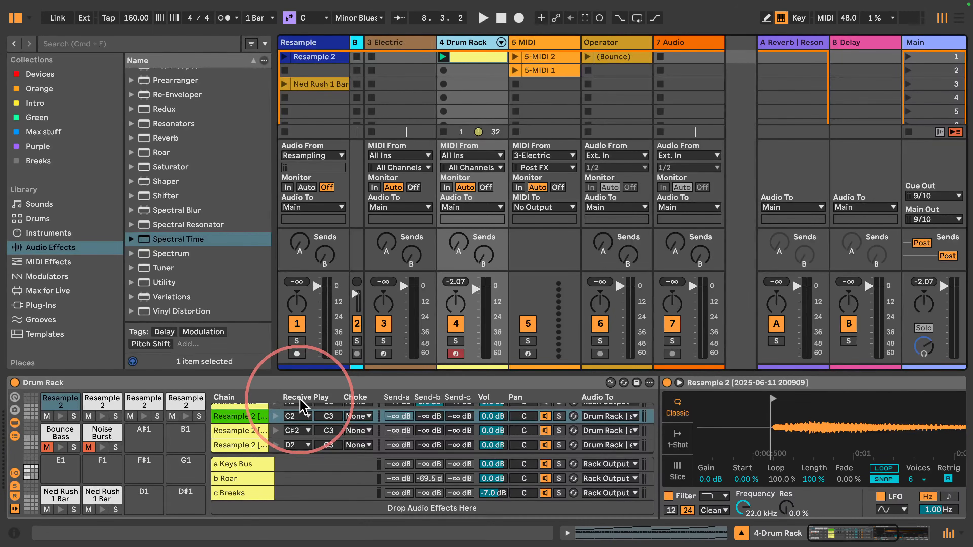
right_click(238, 510)
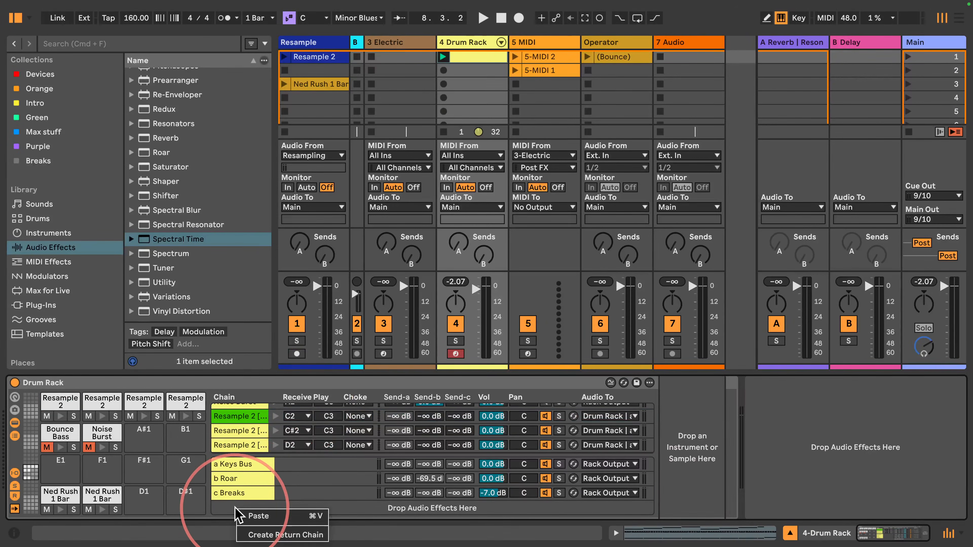
click(278, 536)
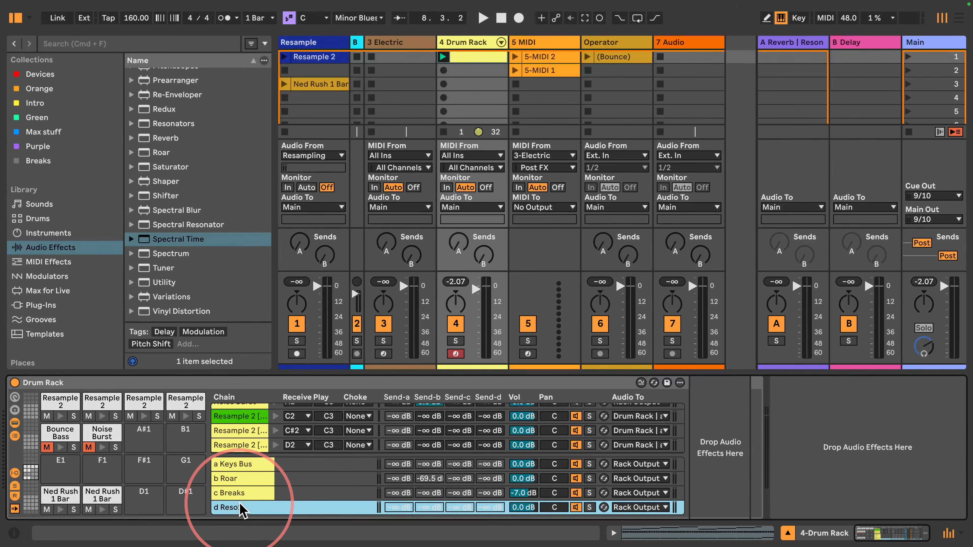
- Move the Resonators device from the A Reverb return track into the Drum Rack's Reso return chain
click(786, 42)
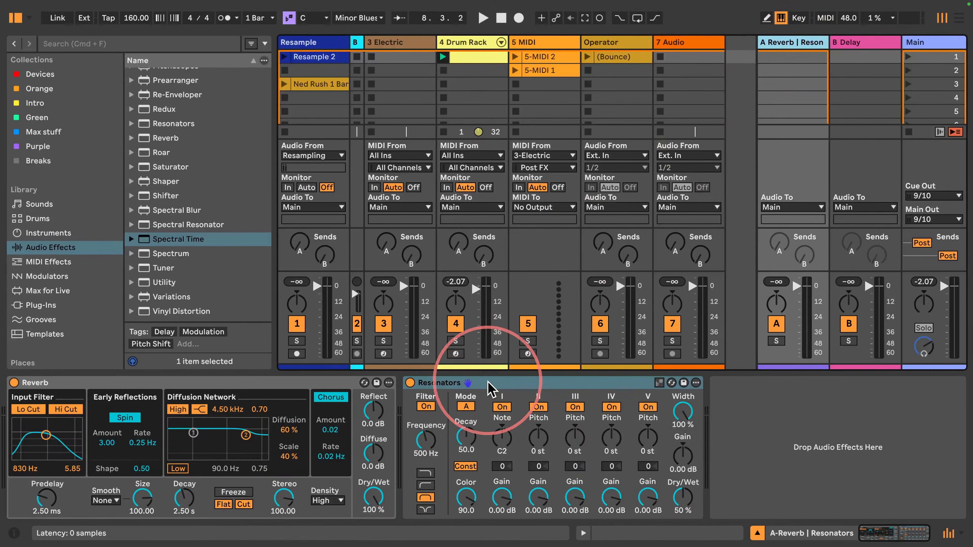
click(460, 42)
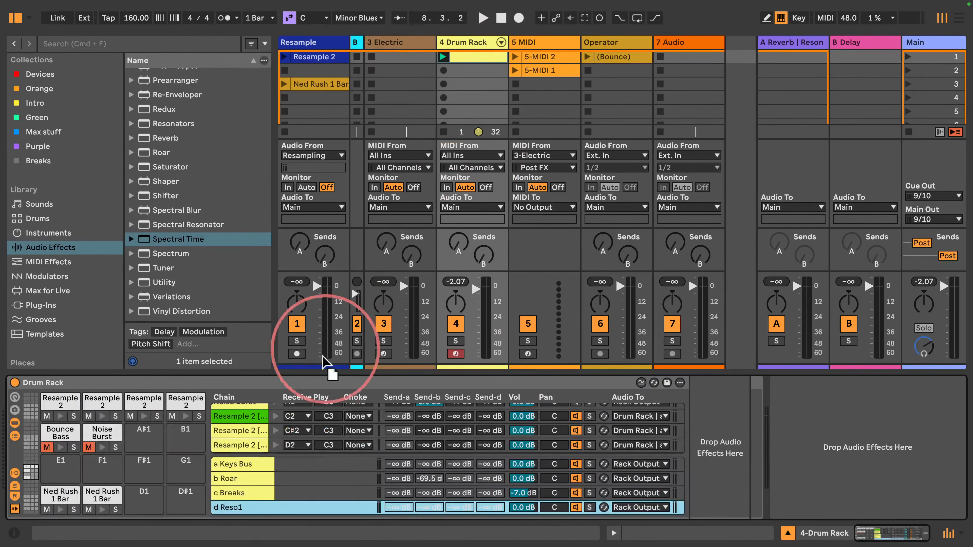
drag(322, 361, 243, 510)
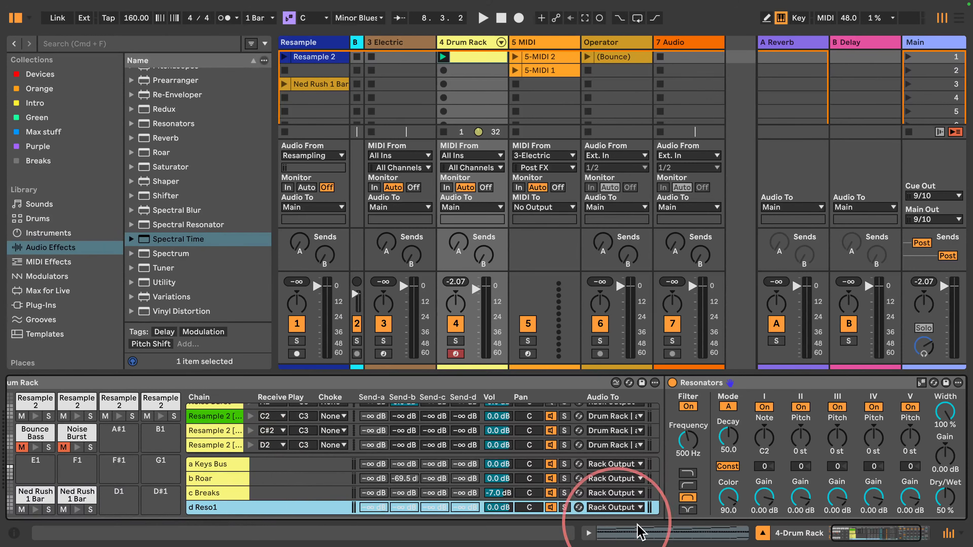
drag(837, 539, 834, 537)
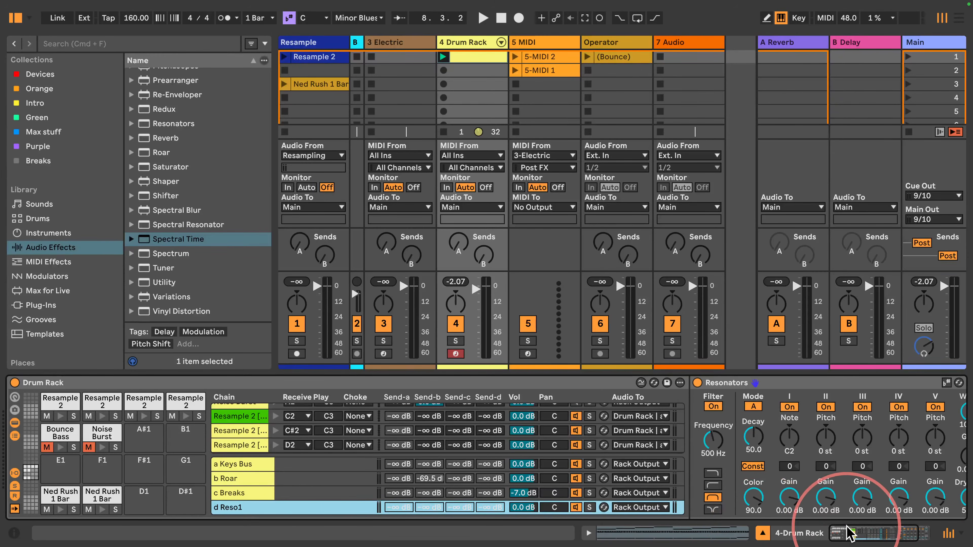
drag(848, 533, 864, 533)
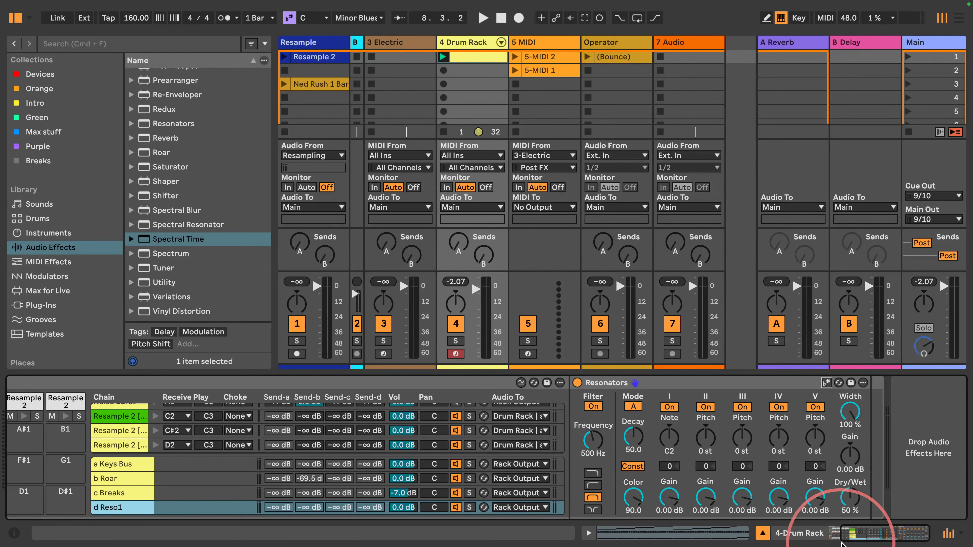
drag(874, 537, 858, 536)
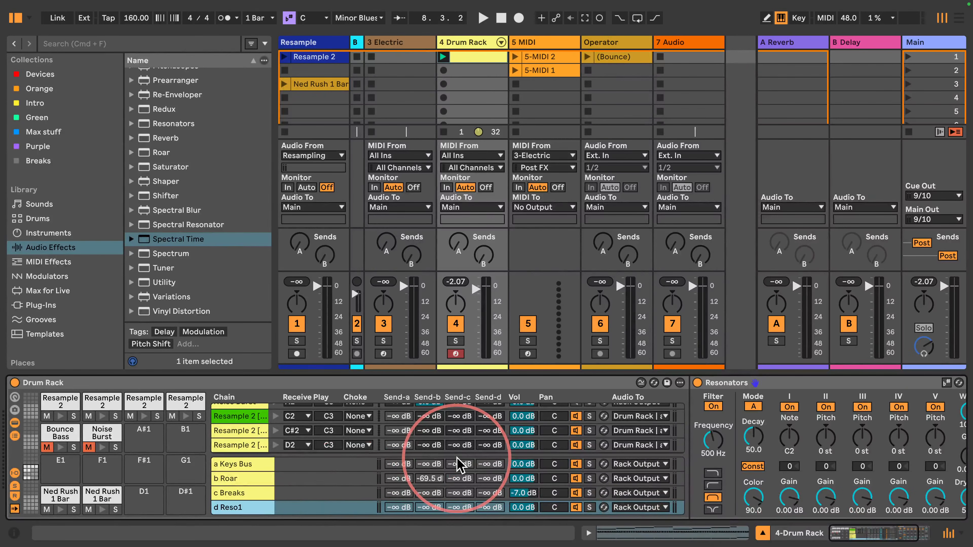
- Enable all sends on the Breaks return chain, raise its Send-d to 0.0 dB and start playback
click(272, 493)
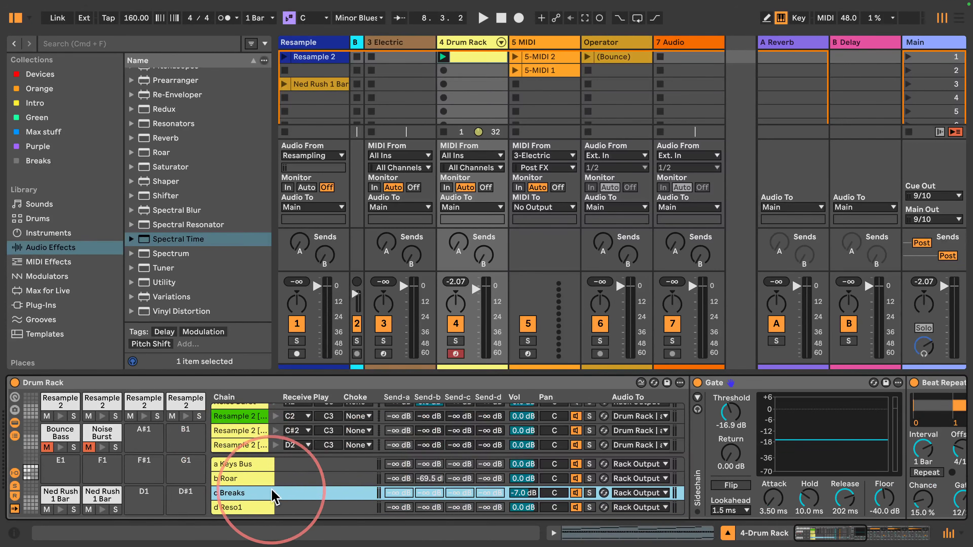
right_click(401, 494)
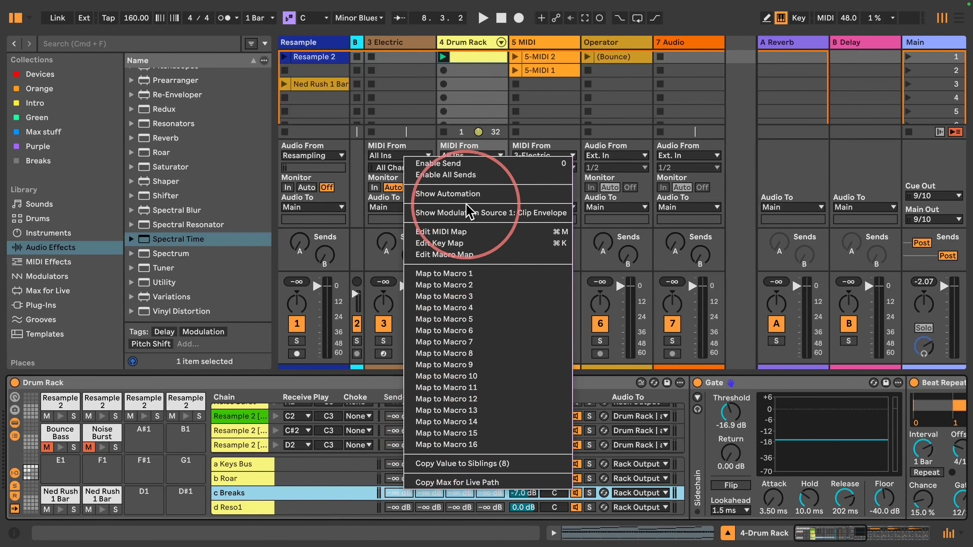
click(434, 174)
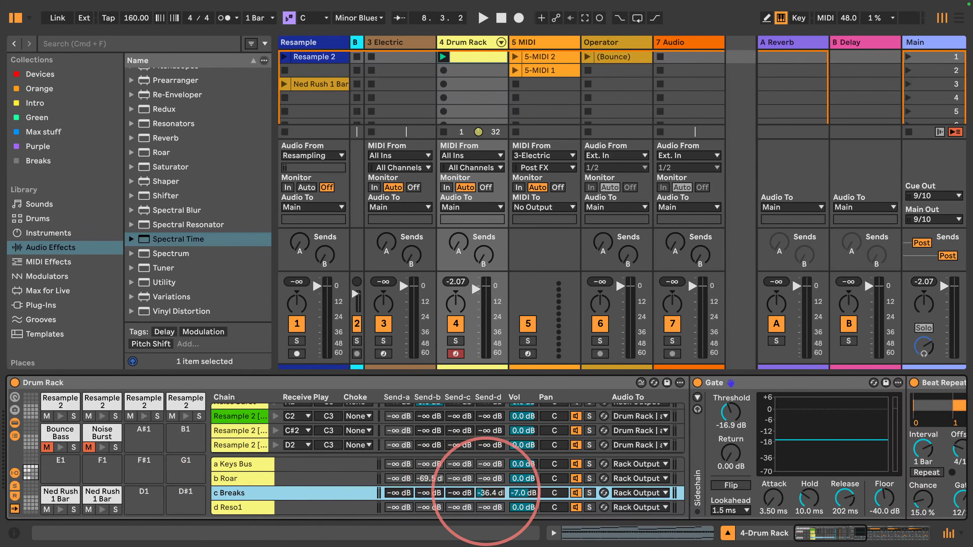
key(space)
drag(485, 492, 486, 492)
- Mute the four Resample 2 pads in the Drum Rack
click(46, 416)
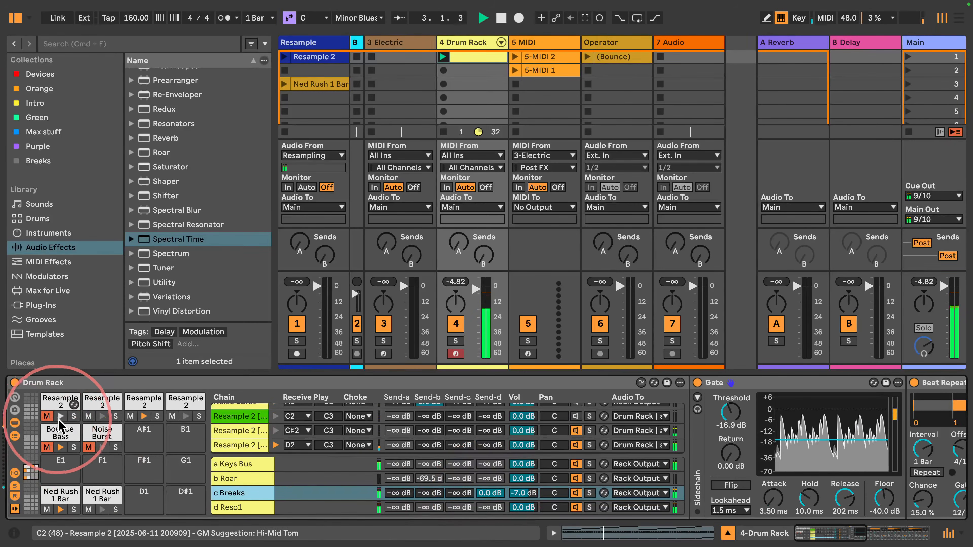
click(88, 416)
click(130, 416)
click(172, 416)
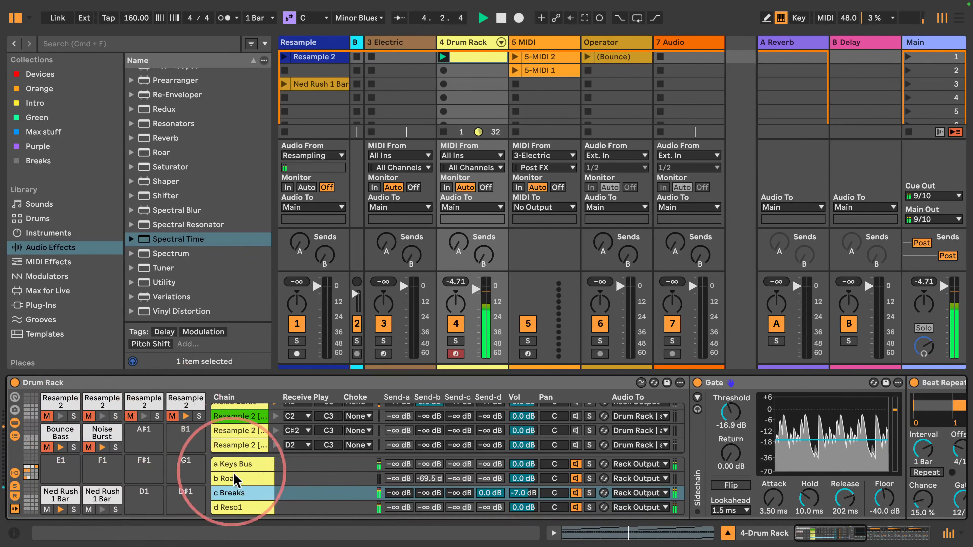
- Make Resonators follow the scale and set pitches II to V to +4, +9, +5 and -11 sd, stopping playback at the end
click(241, 508)
click(857, 540)
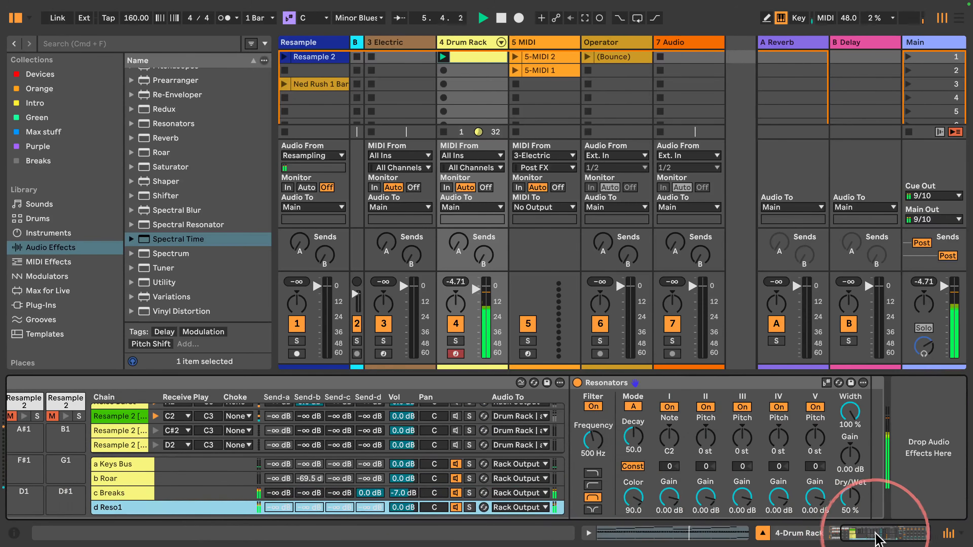
drag(713, 435, 713, 426)
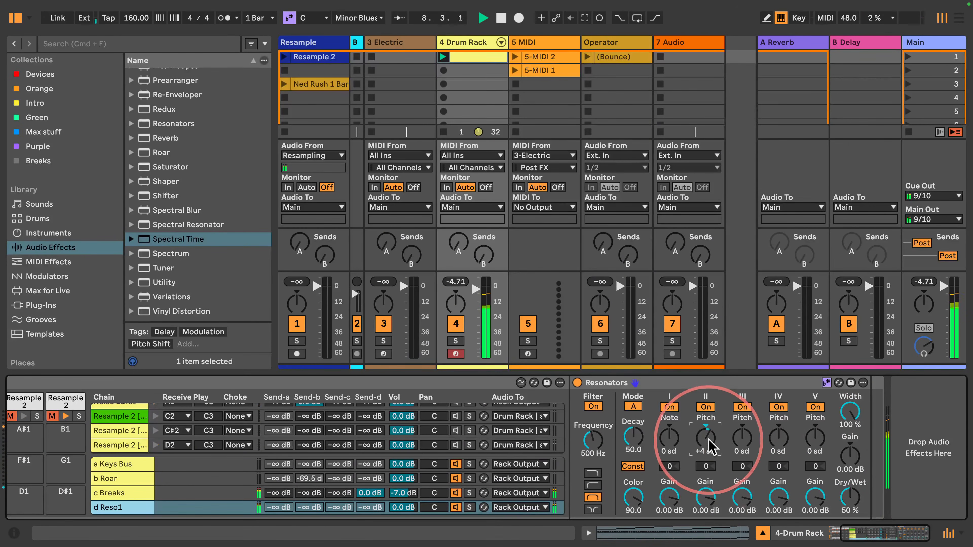
click(742, 438)
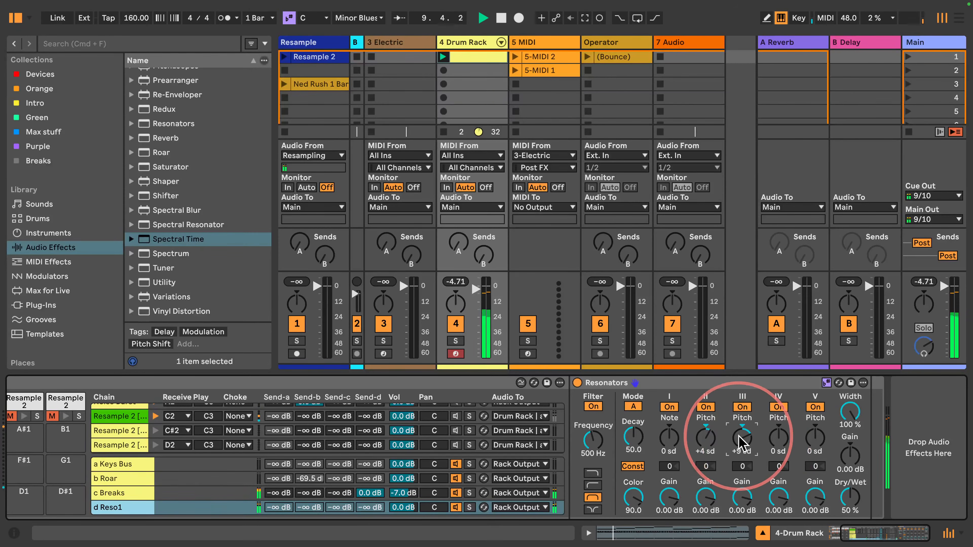
drag(813, 439, 813, 454)
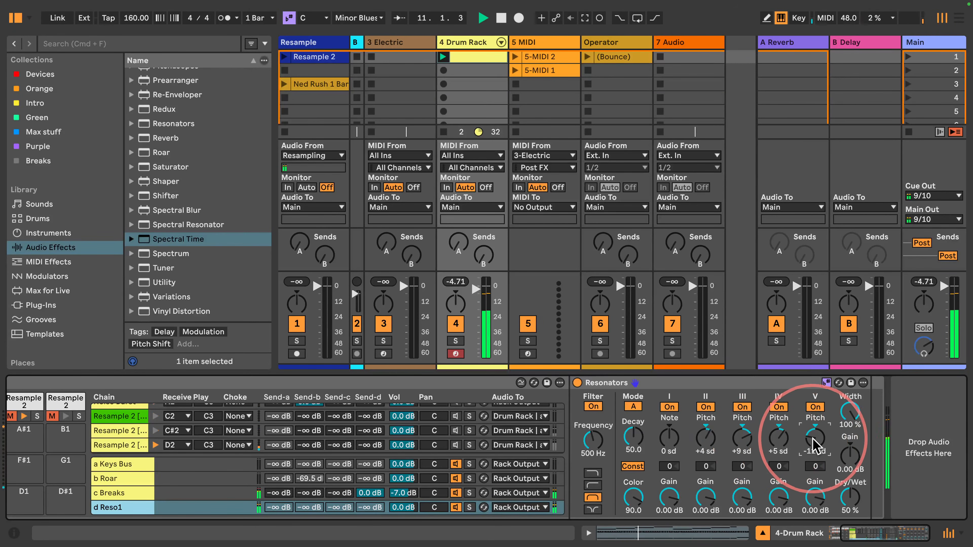
key(space)
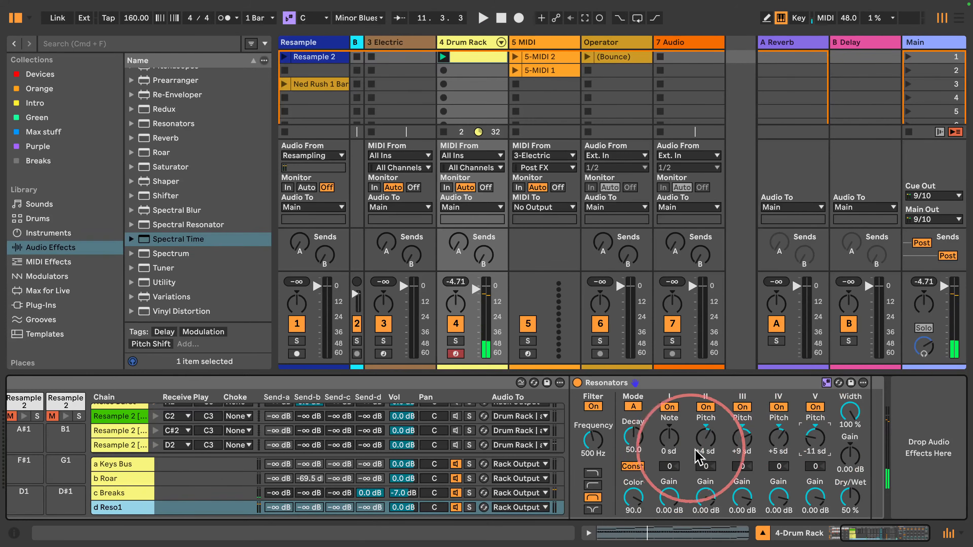
- Set the Resonators width to 40 % while auditioning the groove, and stop playback
drag(854, 409, 854, 456)
key(space)
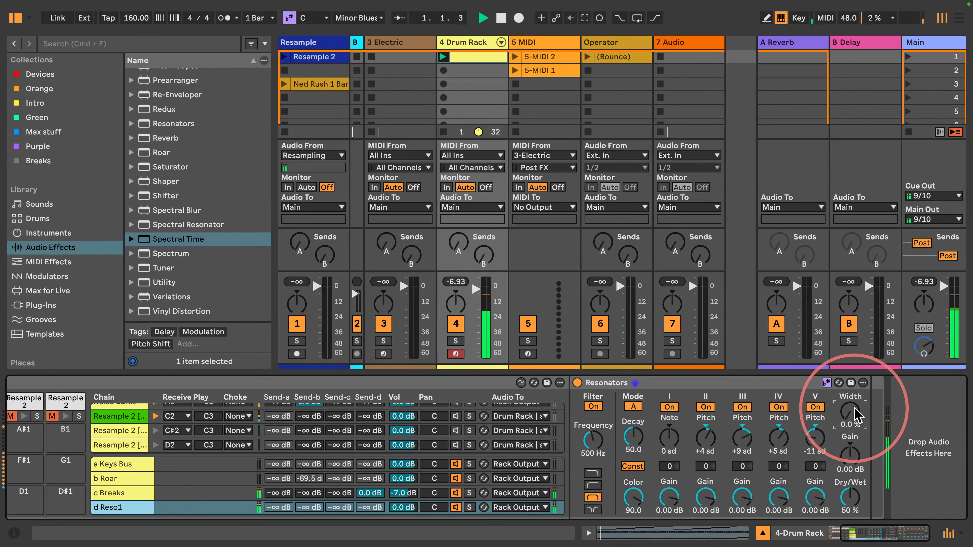
key(space)
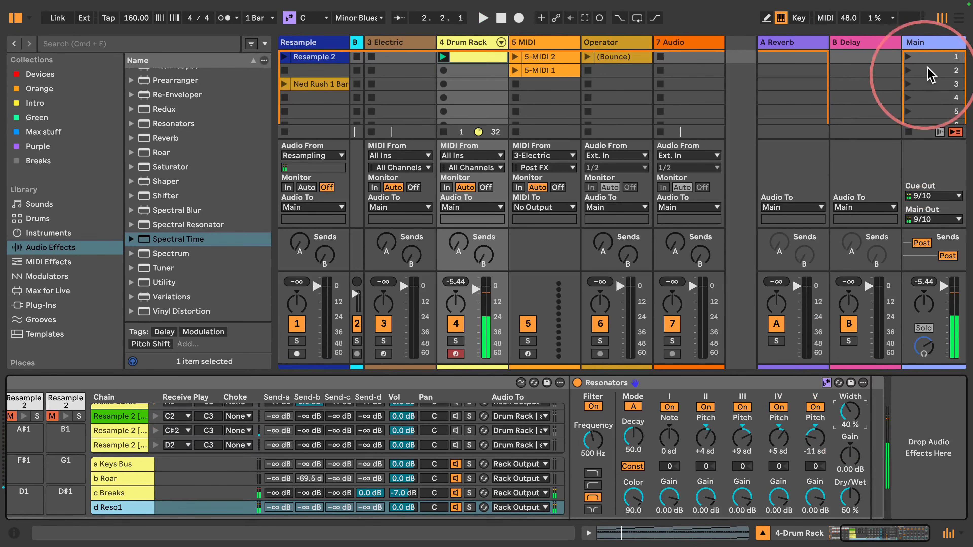
- Delete the Utility device from the Main track and open the Drum Rack track's MIDI clip
click(936, 46)
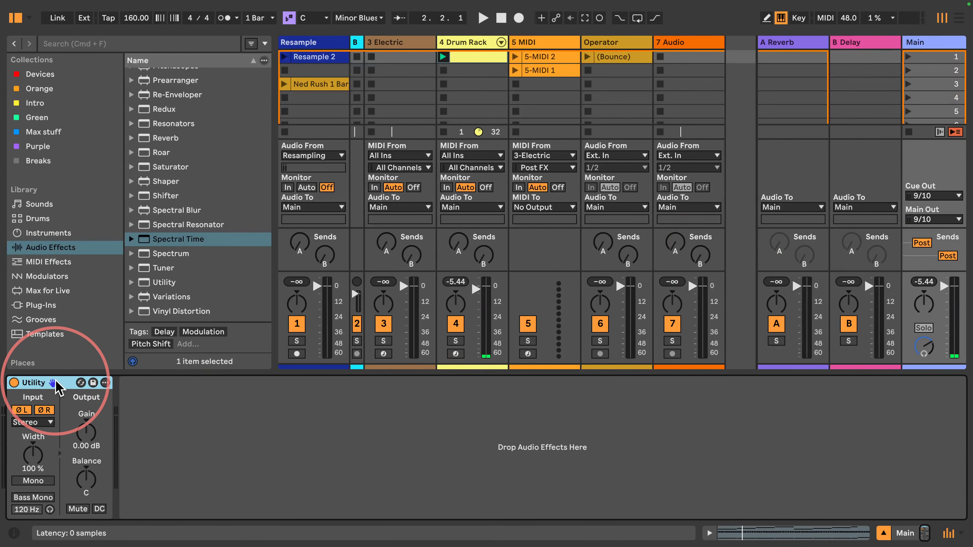
key(Delete)
double_click(472, 45)
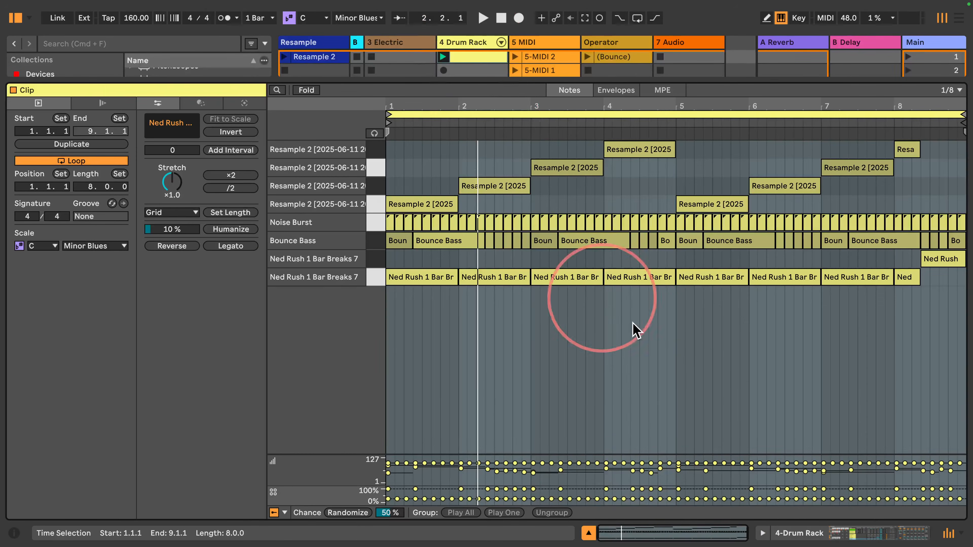
- Return to the Drum Rack's devices and add the Expression Control MIDI effect to the empty A#1 pad
click(812, 532)
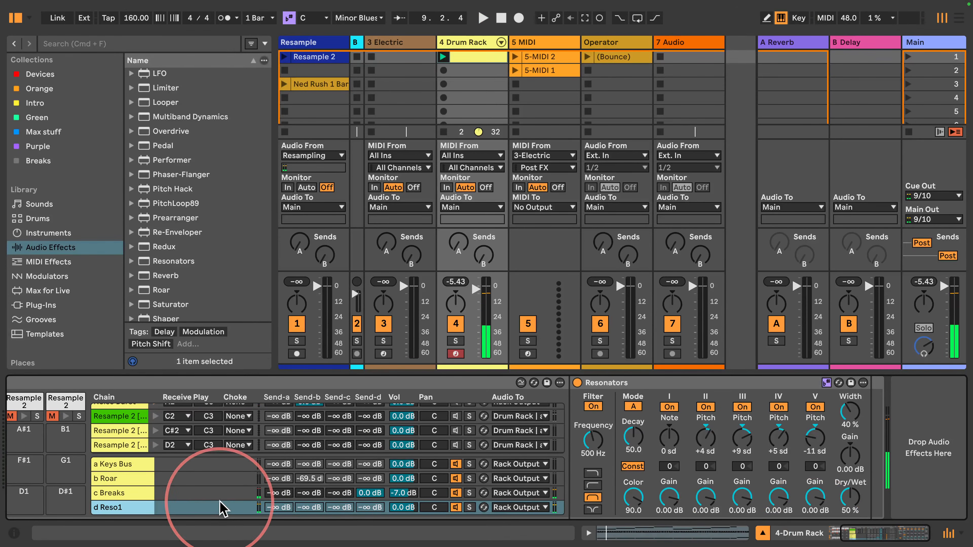
scroll(146, 293, up, 10)
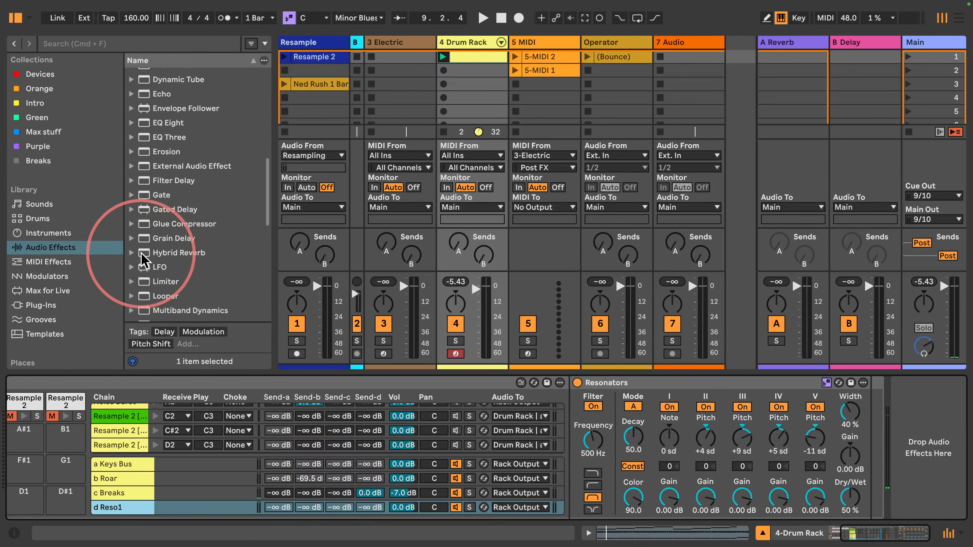
click(49, 233)
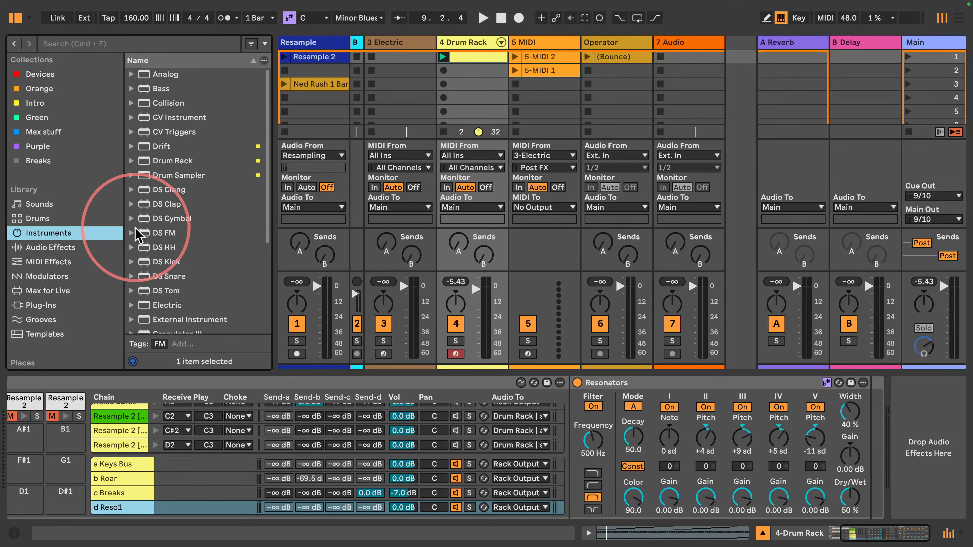
scroll(138, 268, down, 5)
click(161, 254)
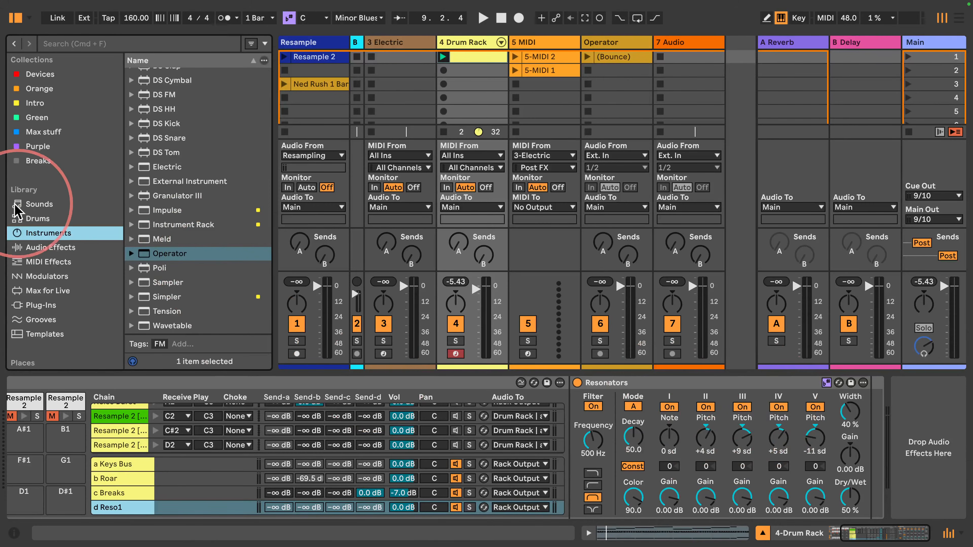
click(27, 263)
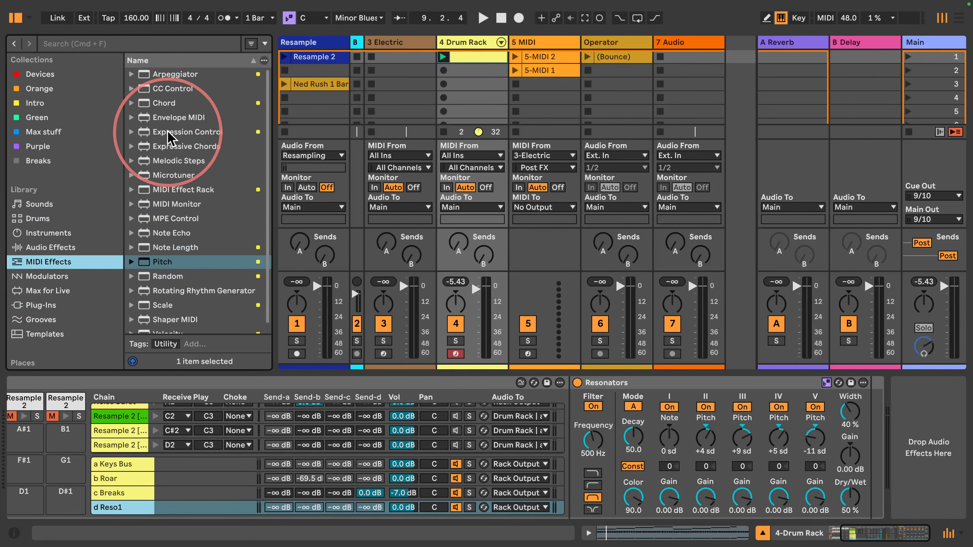
click(845, 538)
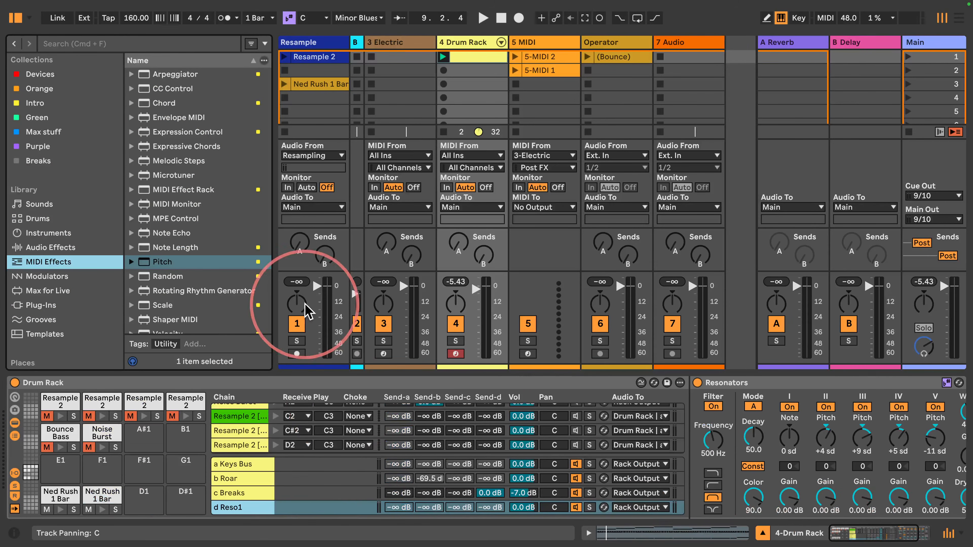
drag(180, 131, 138, 436)
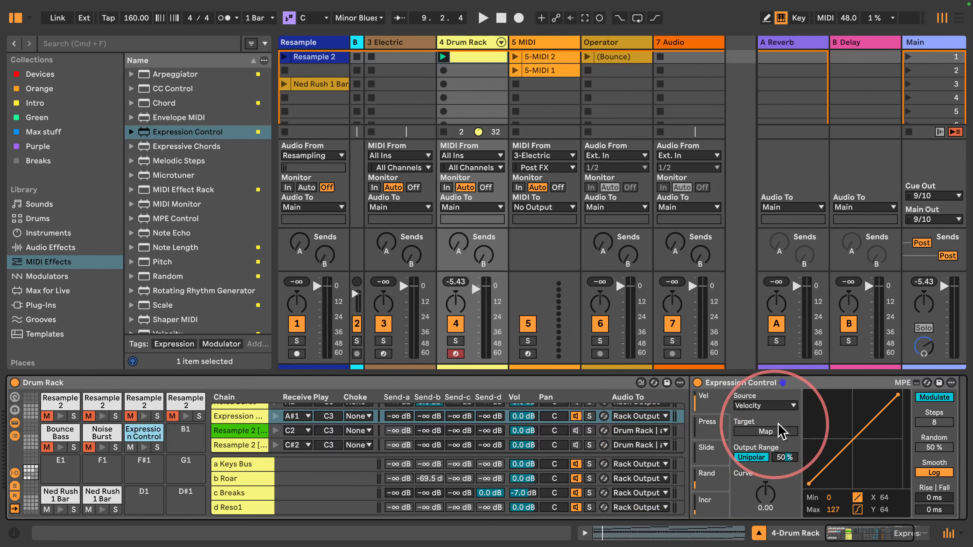
- Set Expression Control's first slot to source Random in Remote mode and map it to the pitch of resonator II
click(787, 407)
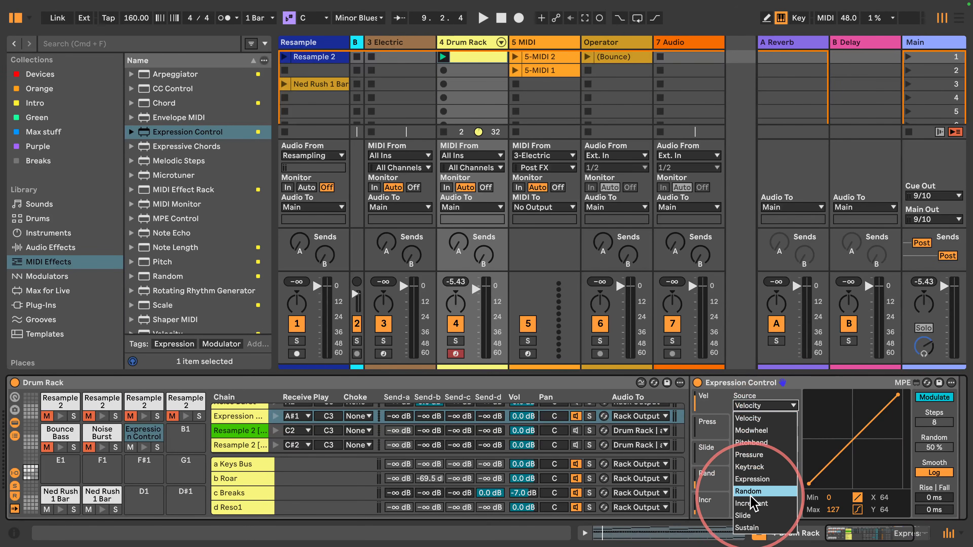
click(748, 491)
click(931, 398)
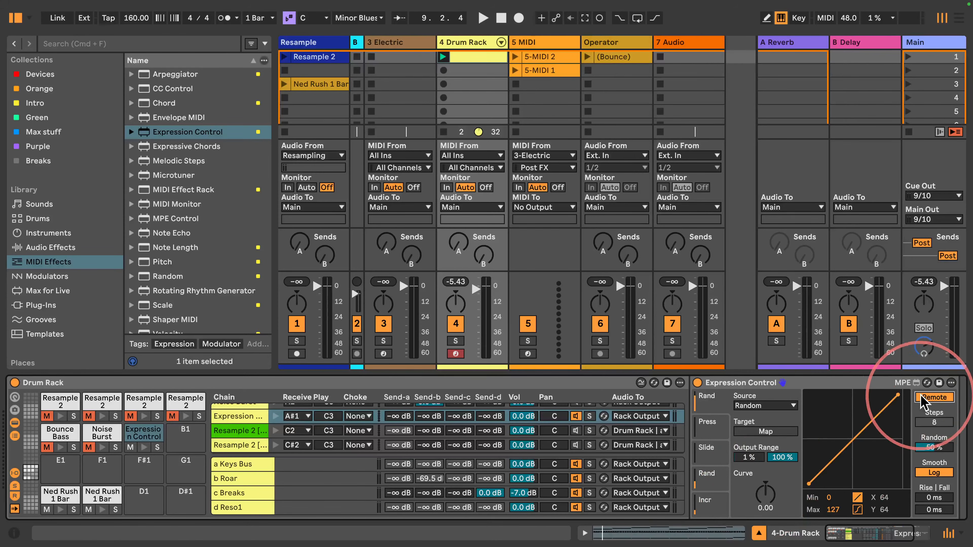
click(759, 432)
click(241, 507)
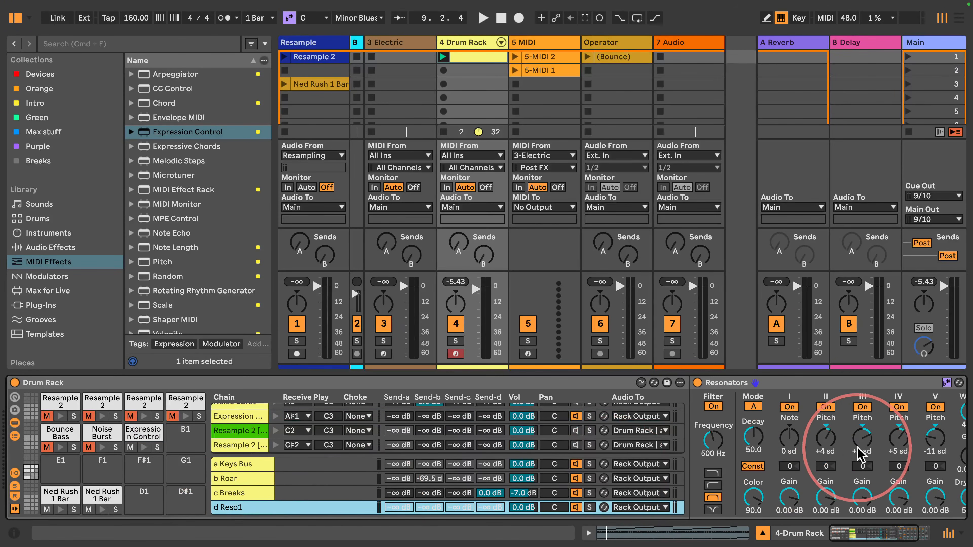
click(826, 446)
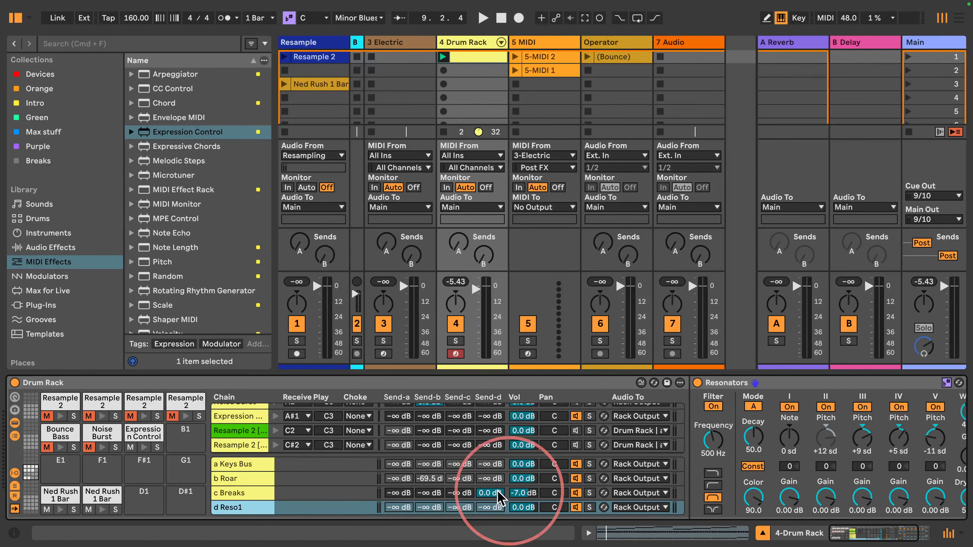
- Set Expression Control's second slot to source Random in Remote mode and map it to the pitch of resonator III
click(143, 433)
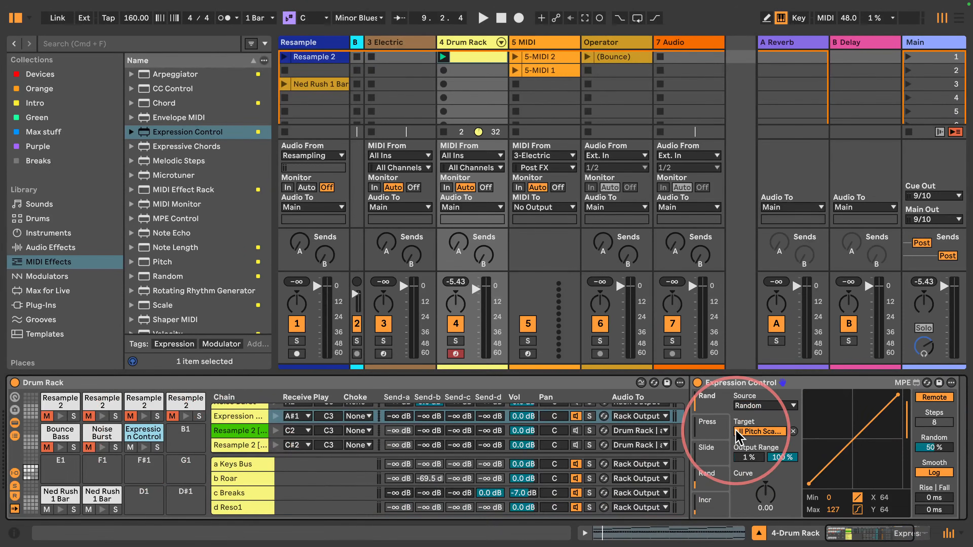
click(717, 424)
click(779, 405)
click(744, 492)
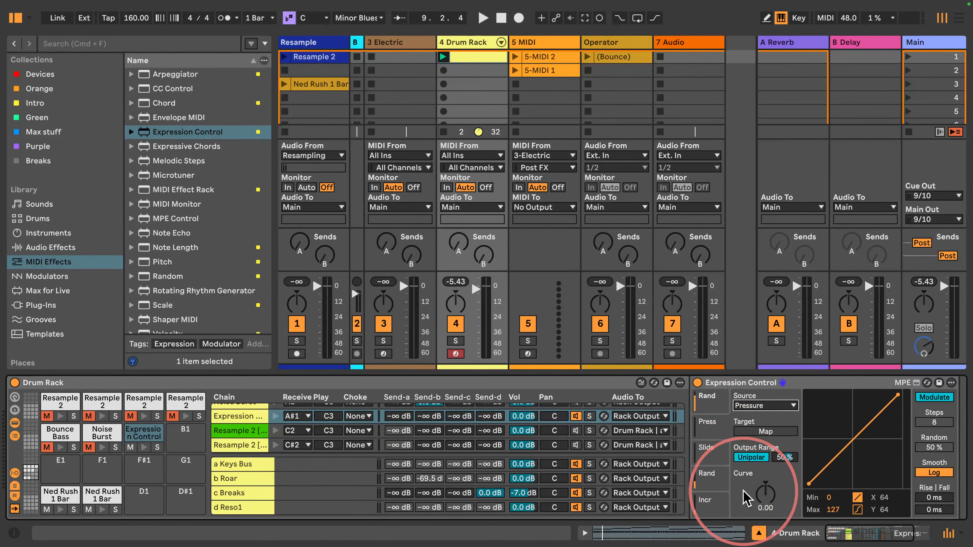
click(929, 399)
click(753, 433)
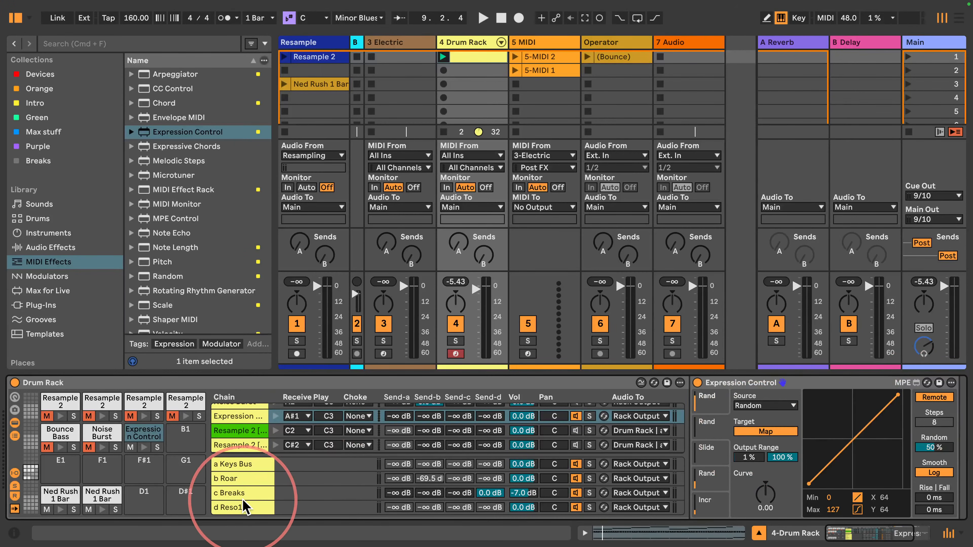
click(245, 507)
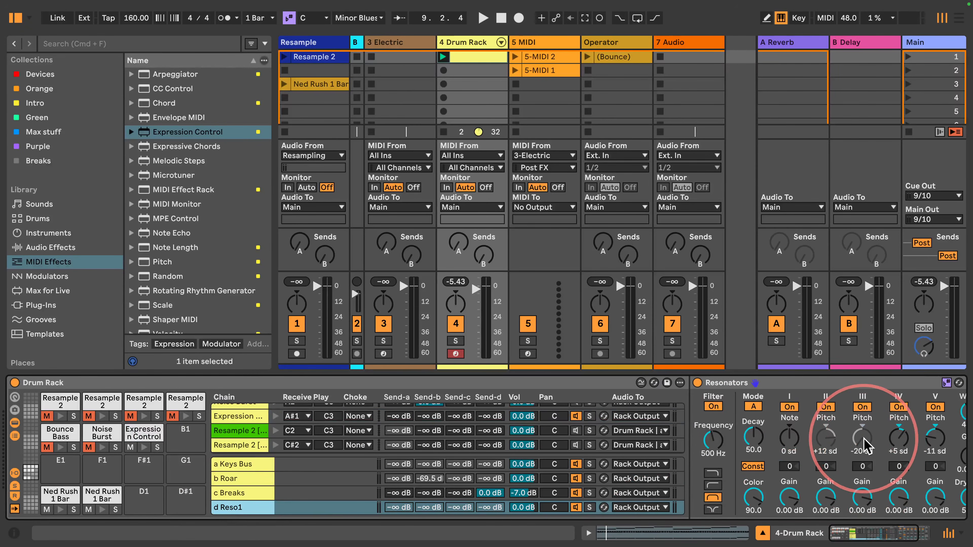
- Set Expression Control's third slot to source Random in Remote mode and map it to the pitch of resonator IV
drag(875, 532, 879, 535)
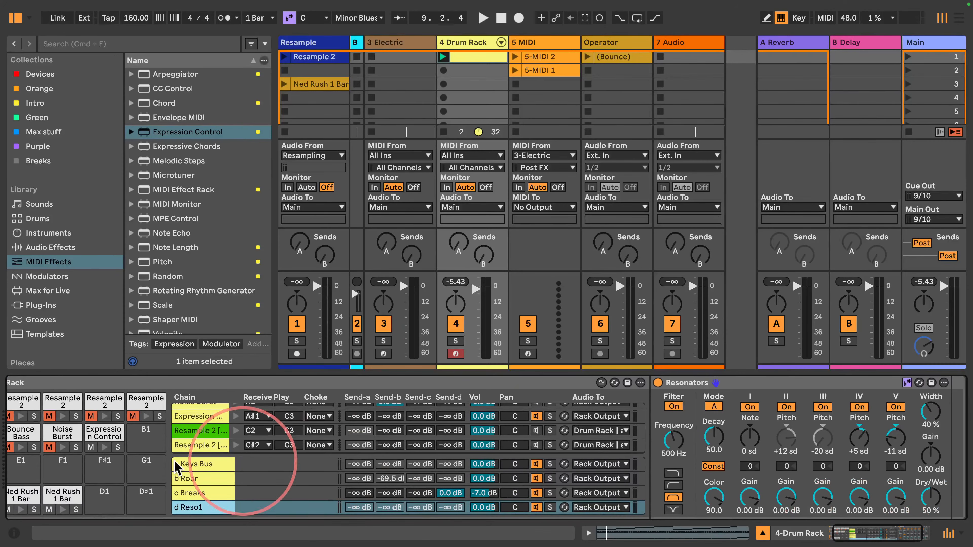
click(103, 433)
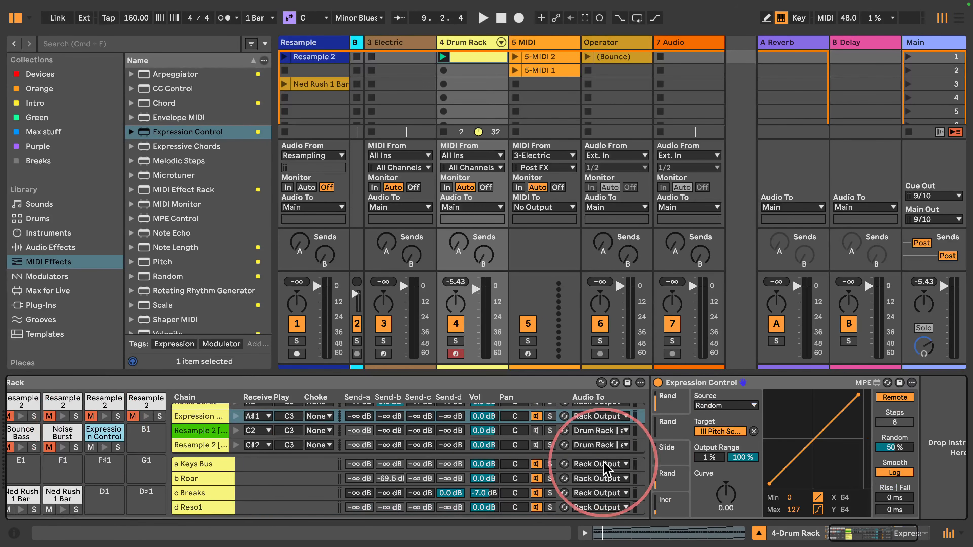
click(663, 460)
click(724, 406)
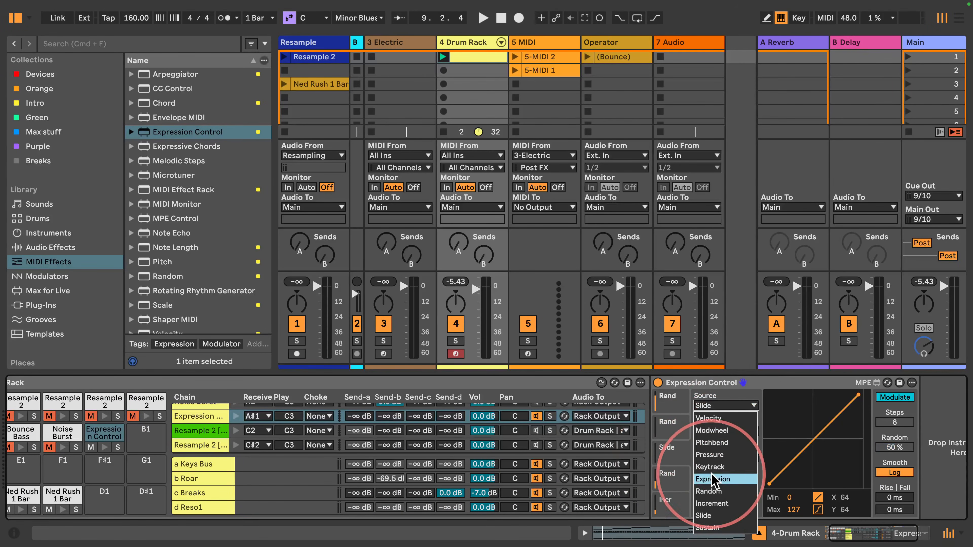
click(709, 492)
click(895, 397)
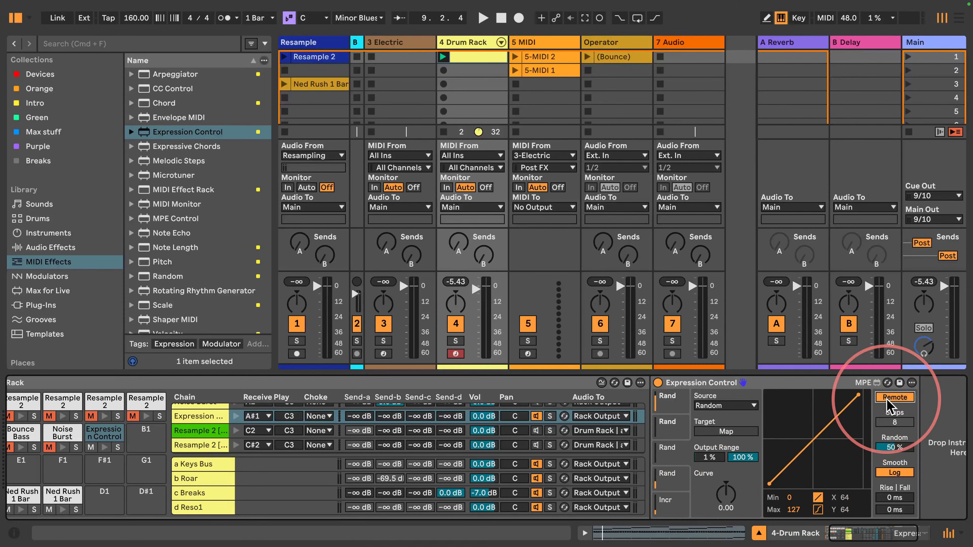
click(727, 432)
click(180, 507)
click(824, 441)
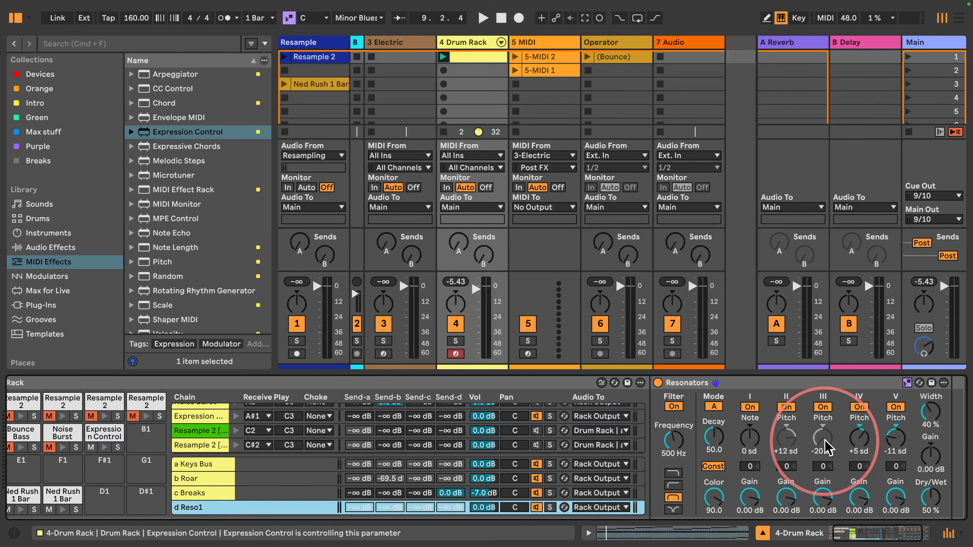
click(860, 437)
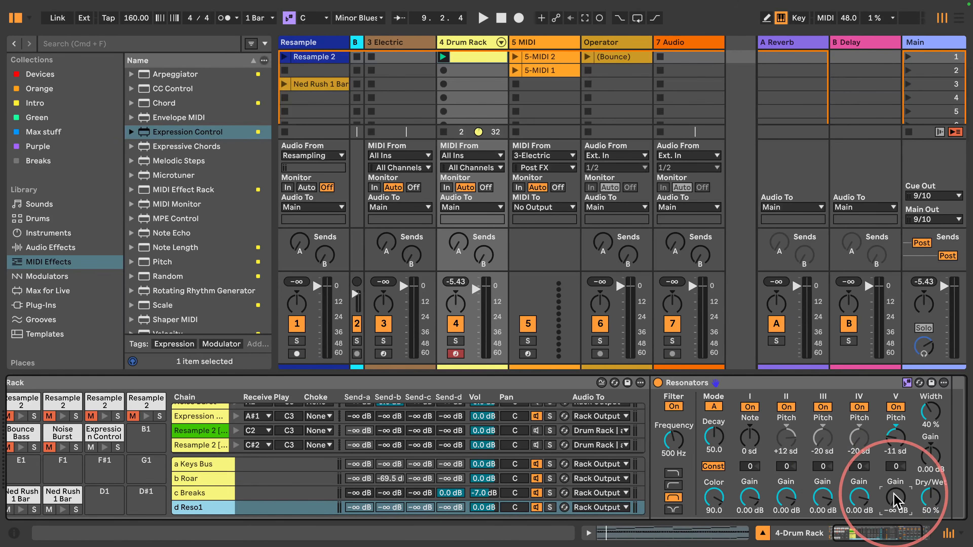
- Open the Drum Rack track's MIDI clip and add a 1/8 Expression Control note at the start of each bar from 1 to 8
key(space)
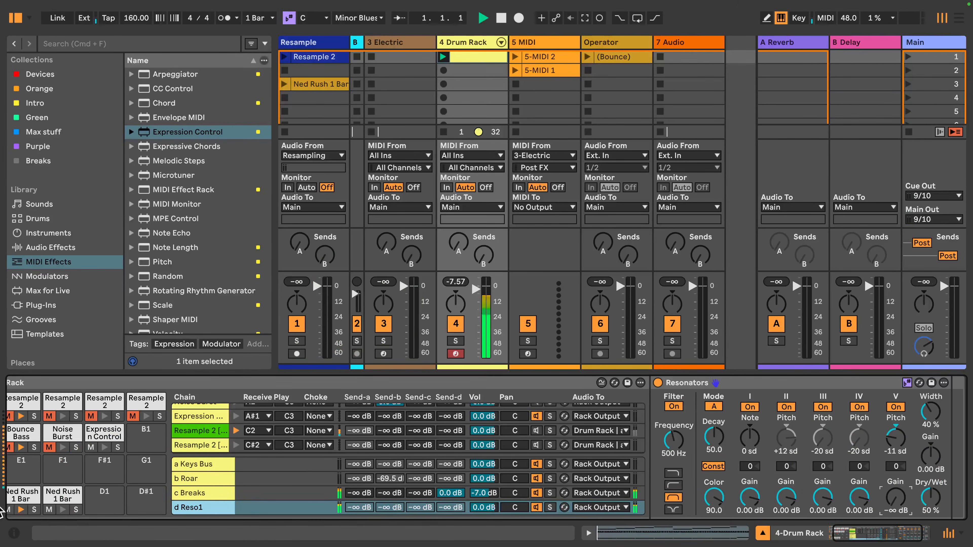
double_click(475, 61)
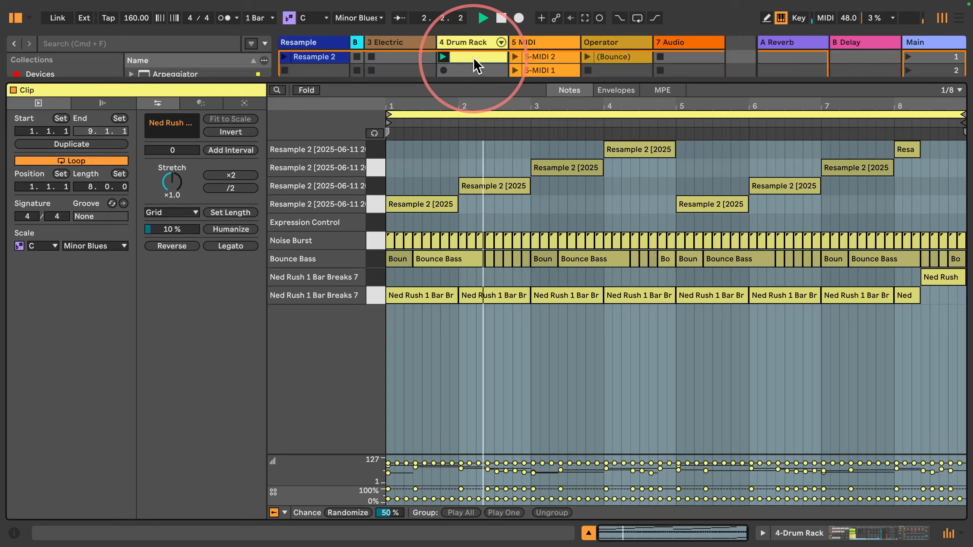
double_click(388, 223)
click(537, 226)
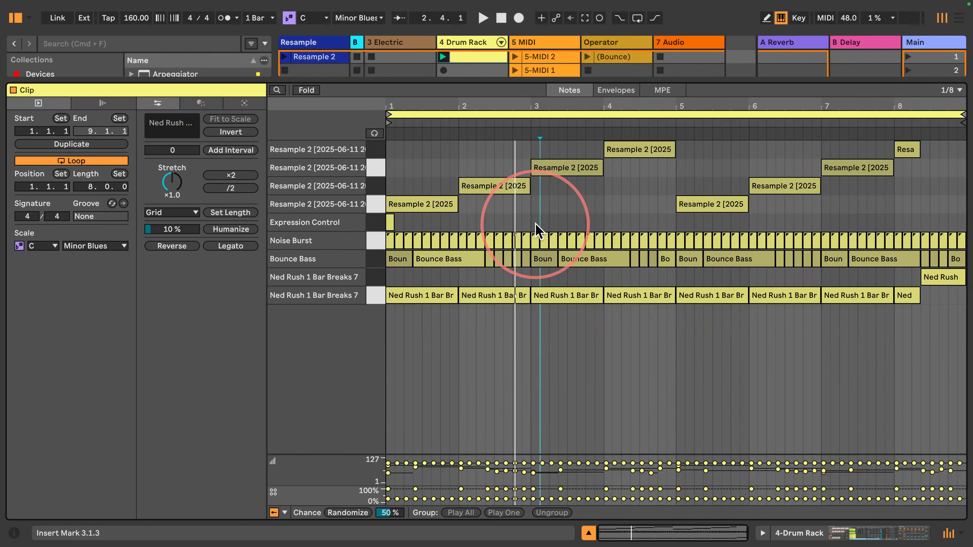
double_click(536, 222)
double_click(463, 223)
double_click(609, 223)
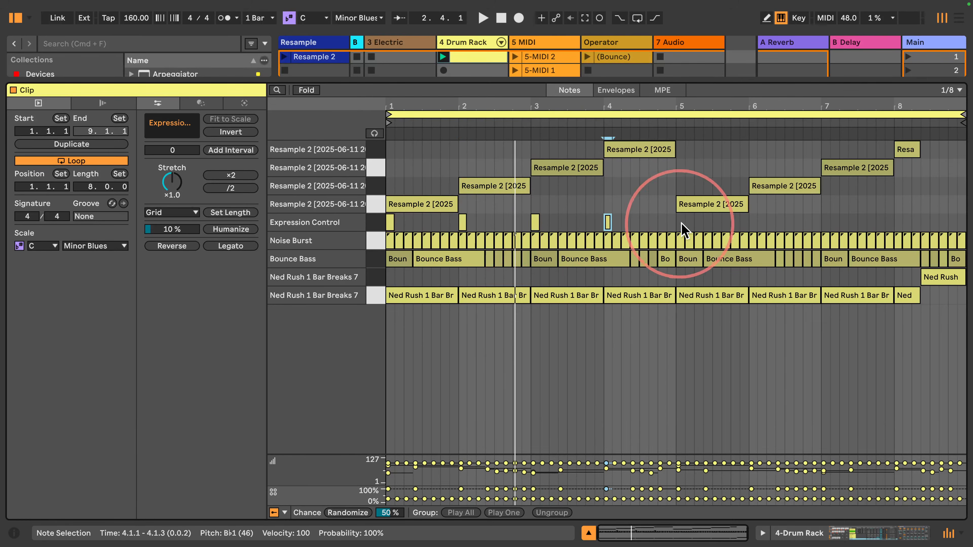
key(b)
click(679, 223)
click(752, 225)
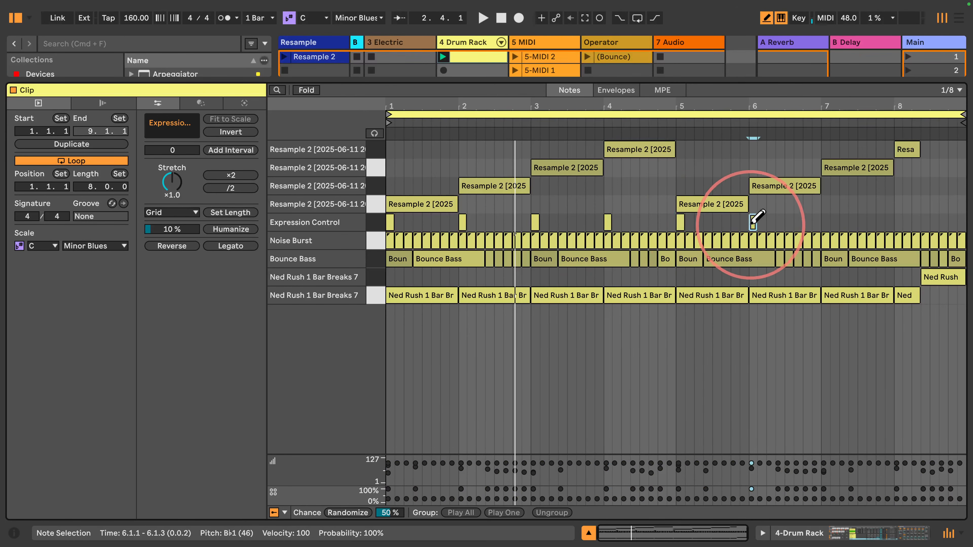
click(826, 222)
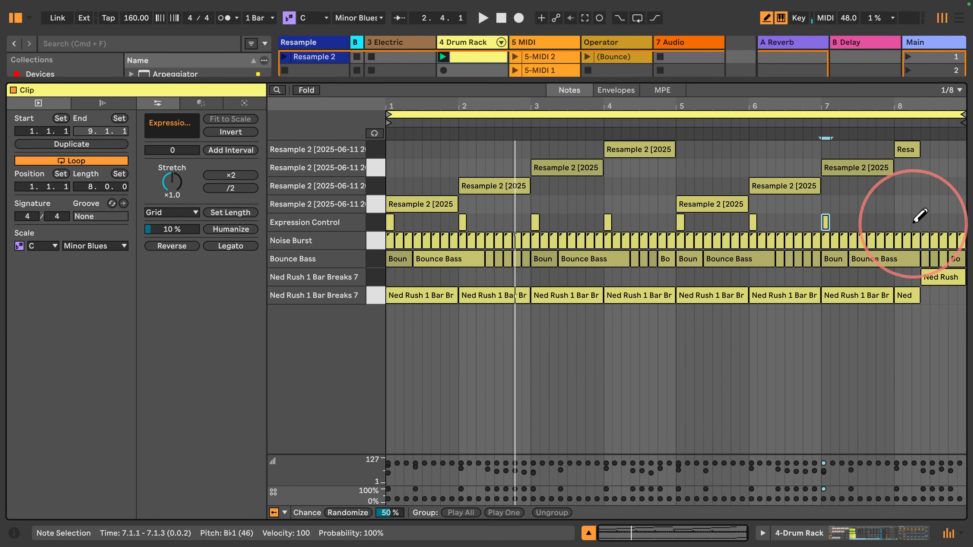
key(b)
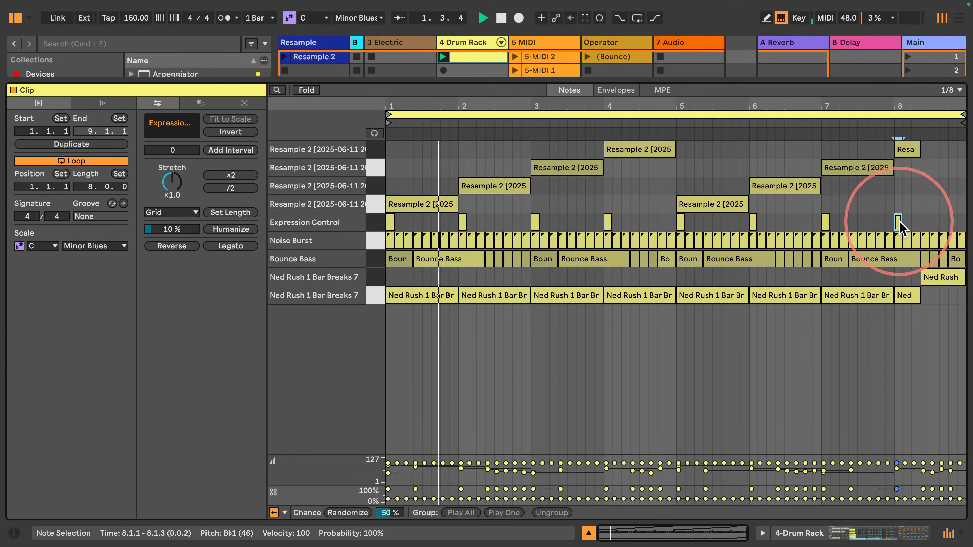
- Select all Expression Control notes in the clip and try lowering their chance to 83%
drag(919, 219, 350, 226)
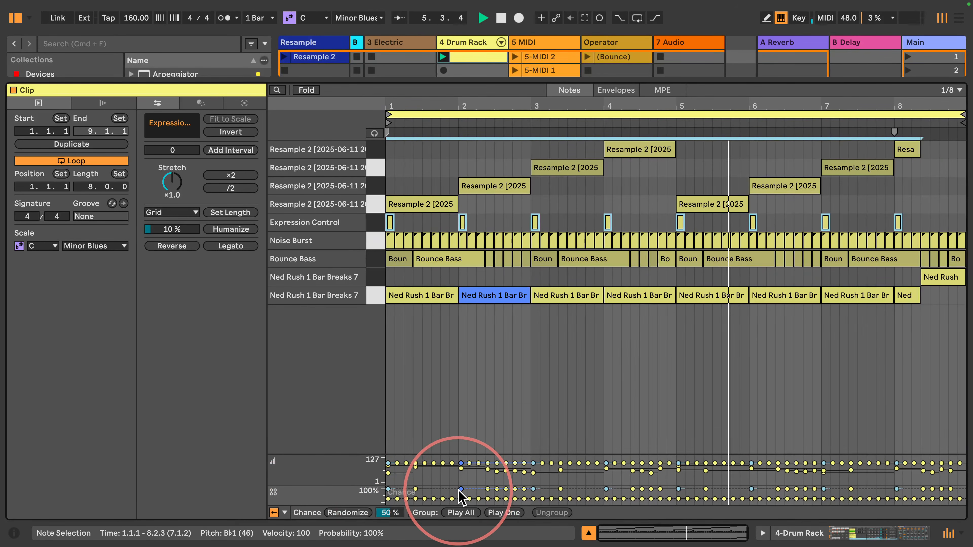
click(462, 497)
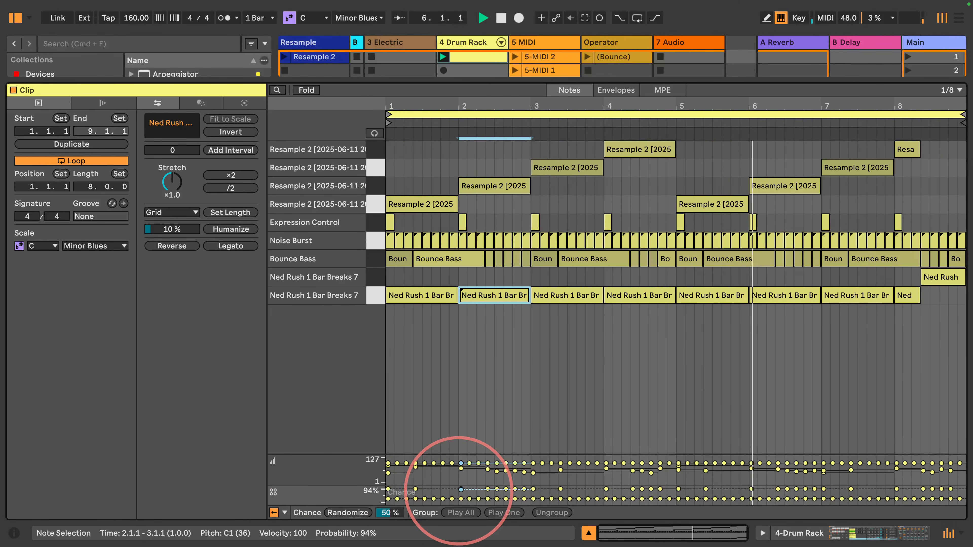
click(373, 223)
drag(524, 494, 534, 495)
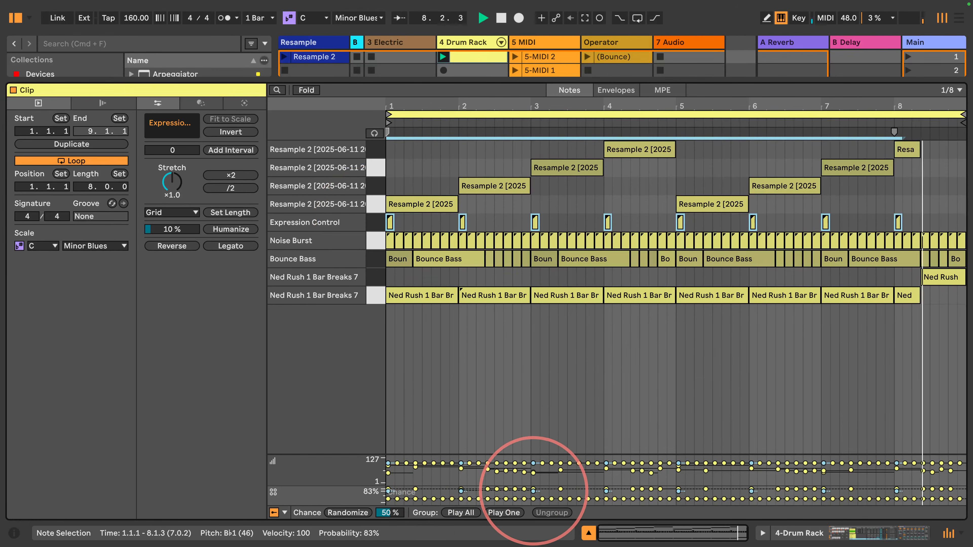
- Set the Resonators' decay to 83.3, dry/wet to 100% and filter frequency to about 2.49 kHz while the clip plays
click(797, 534)
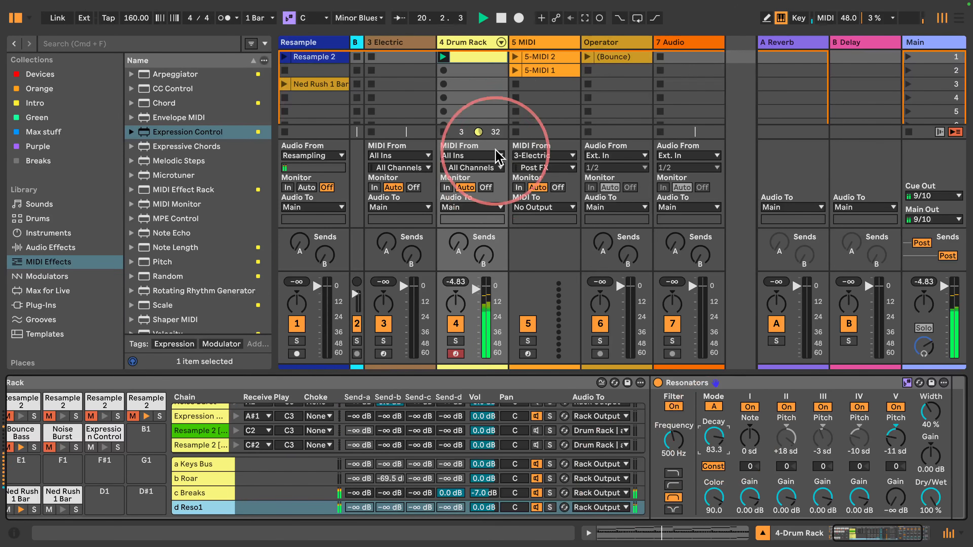
double_click(475, 56)
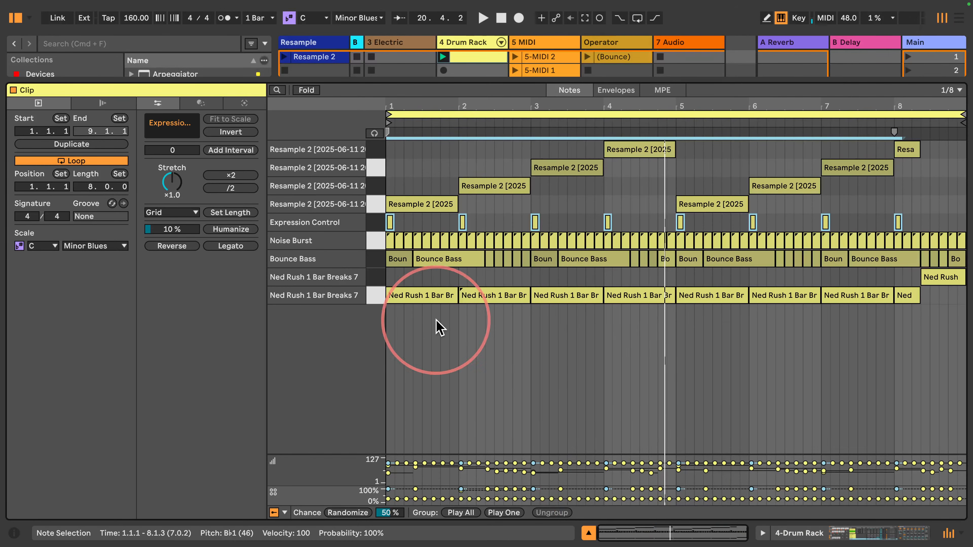
click(763, 533)
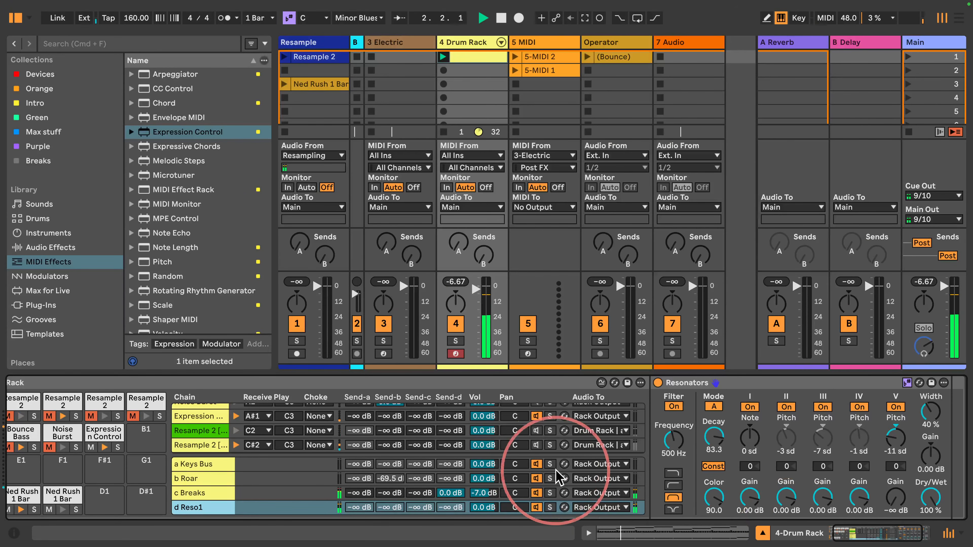
click(857, 534)
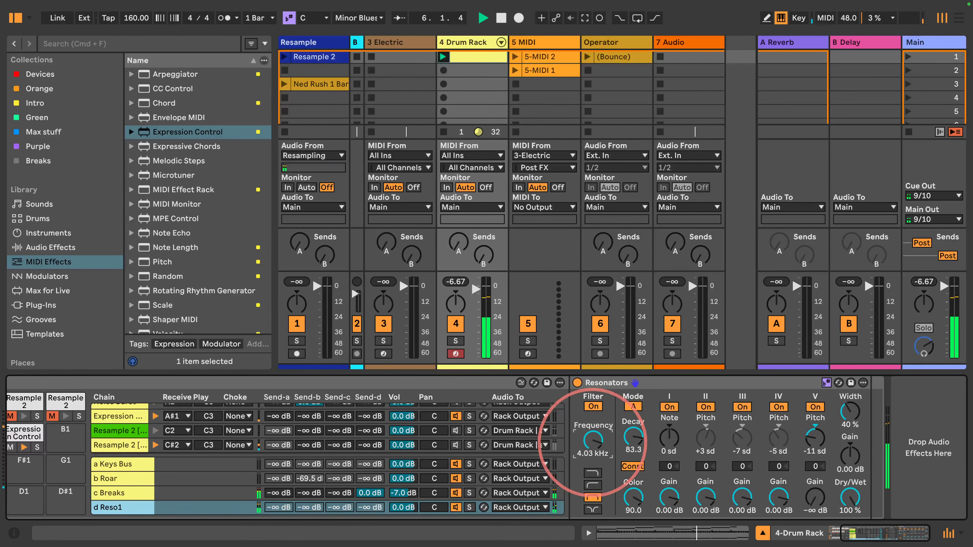
drag(670, 438, 669, 445)
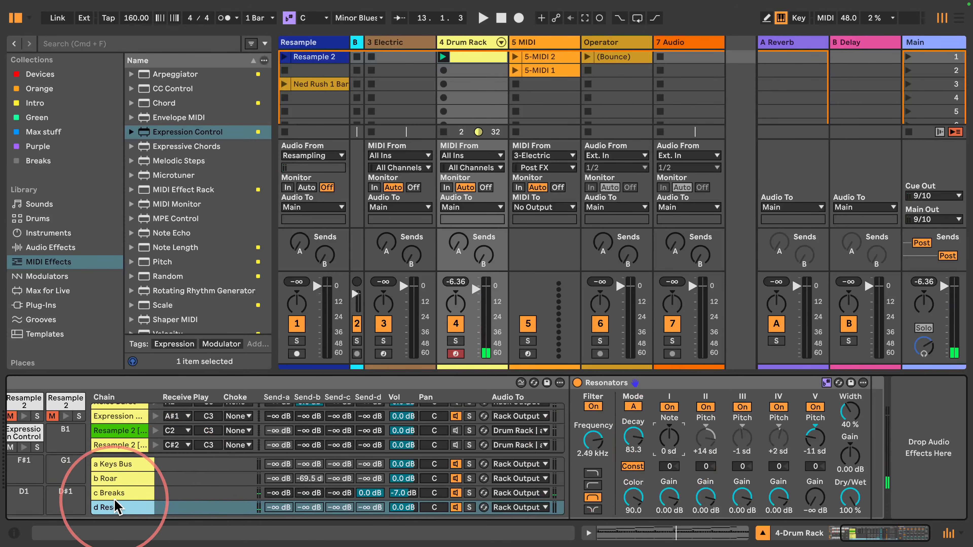
- Set Expression Control's fourth slot to Random in Remote mode, map it to the note of resonator I, and play the clip
click(24, 436)
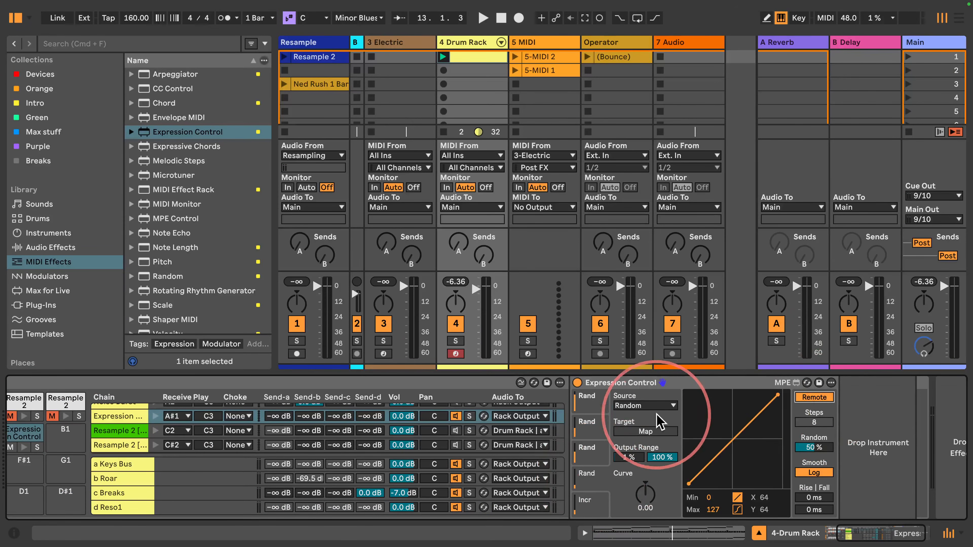
click(110, 508)
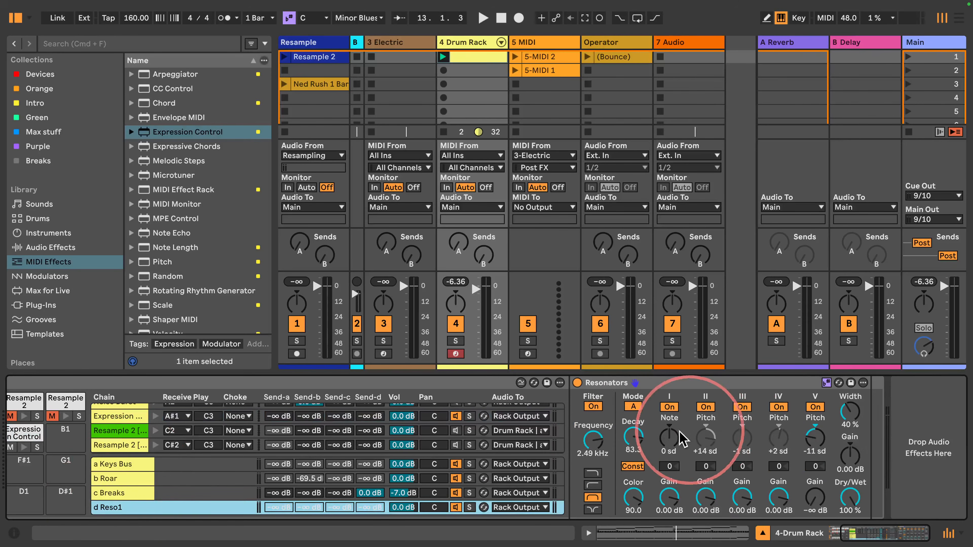
click(672, 437)
key(space)
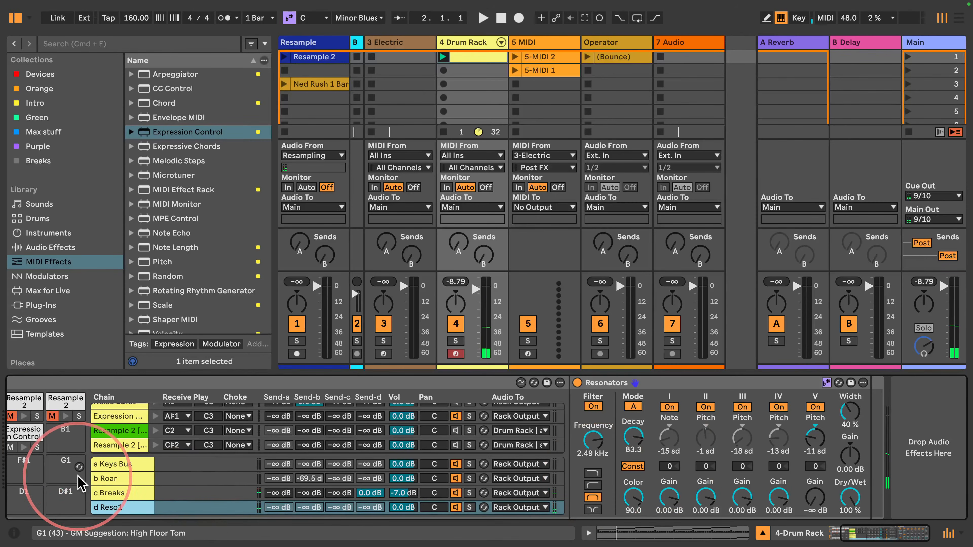
- Limit the output range of Expression Control's resonator I note mapping to 25% minimum and 75% maximum
click(24, 433)
click(627, 458)
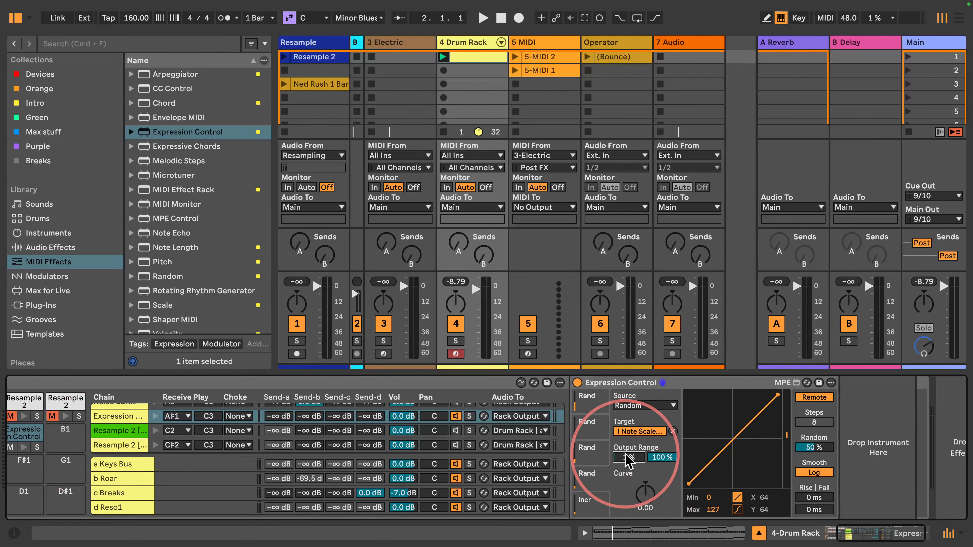
text(25)
click(655, 458)
text(75)
key(Return)
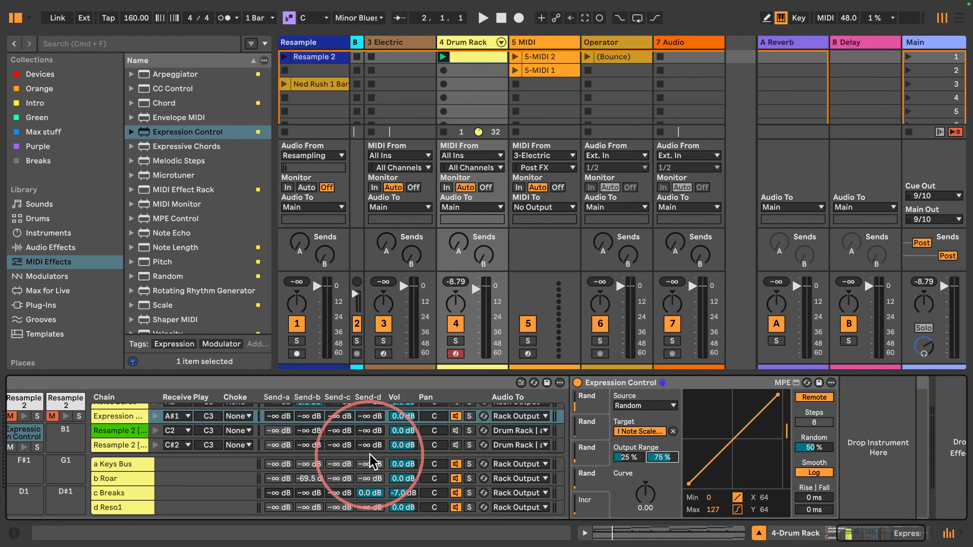
- Play the clip briefly, then enable all sends on the Reso1 return chain
key(space)
click(107, 505)
double_click(108, 506)
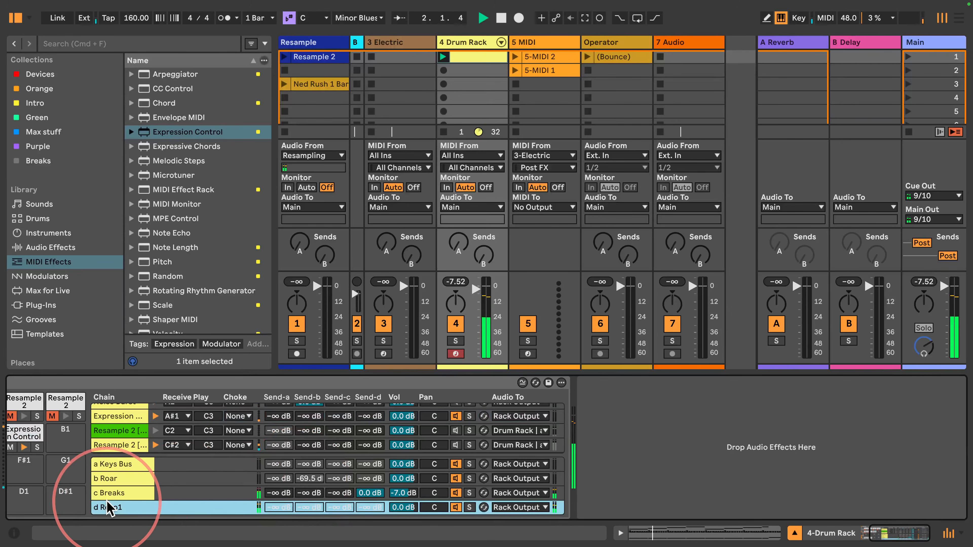
key(space)
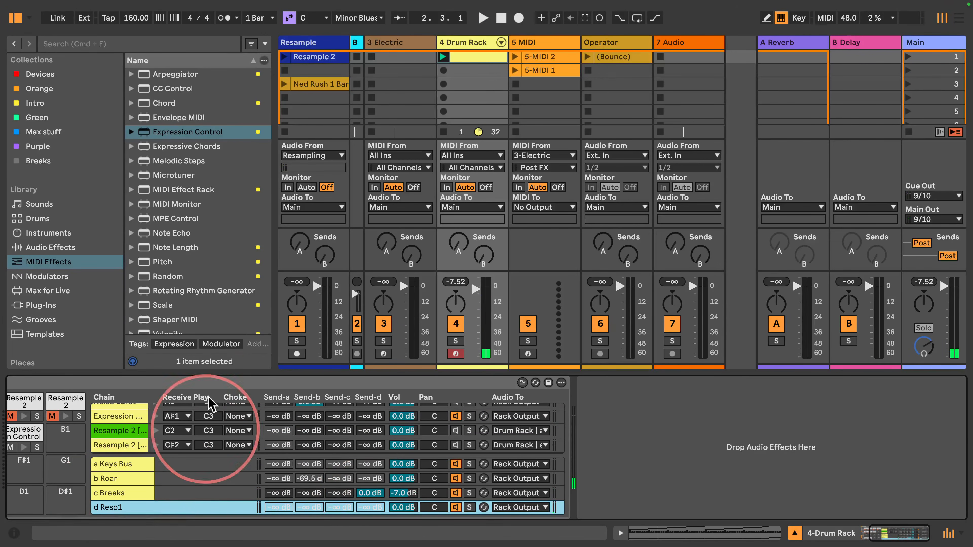
right_click(364, 509)
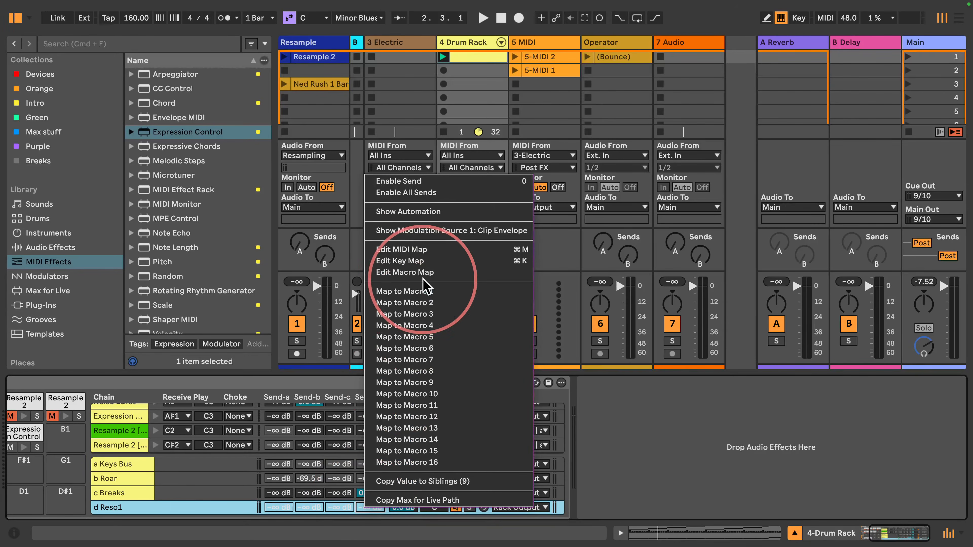
click(383, 194)
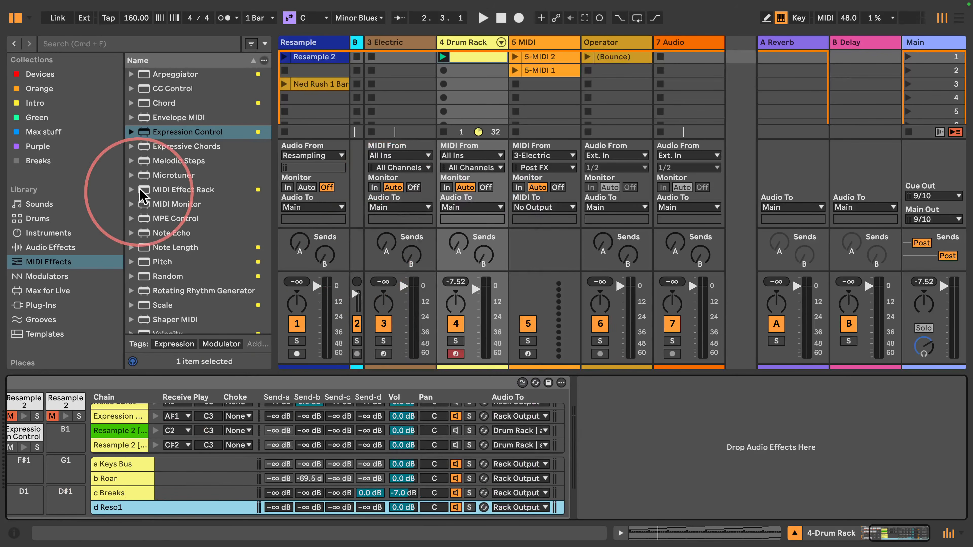
- Add a Limiter audio effect after Resonators on the Reso1 return chain
click(48, 247)
scroll(222, 248, down, 10)
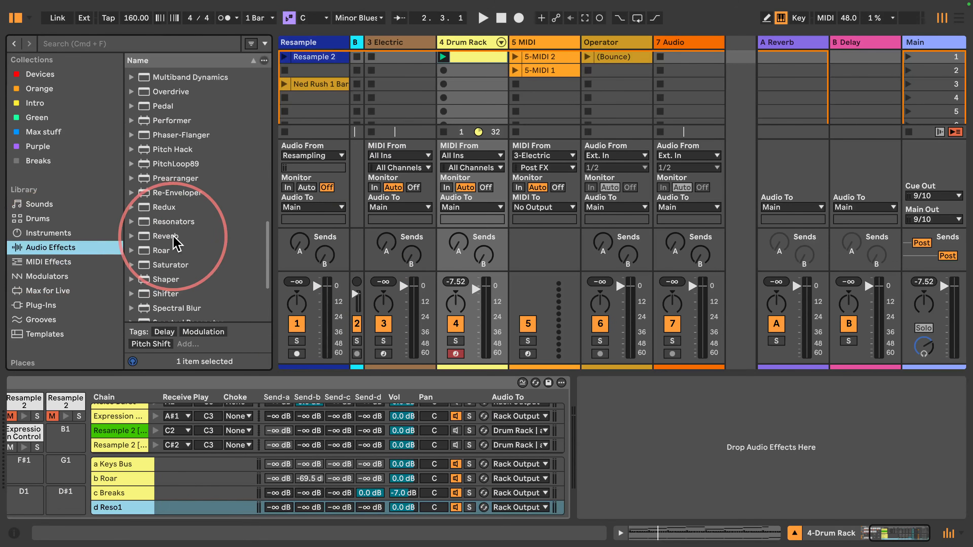
scroll(132, 236, up, 8)
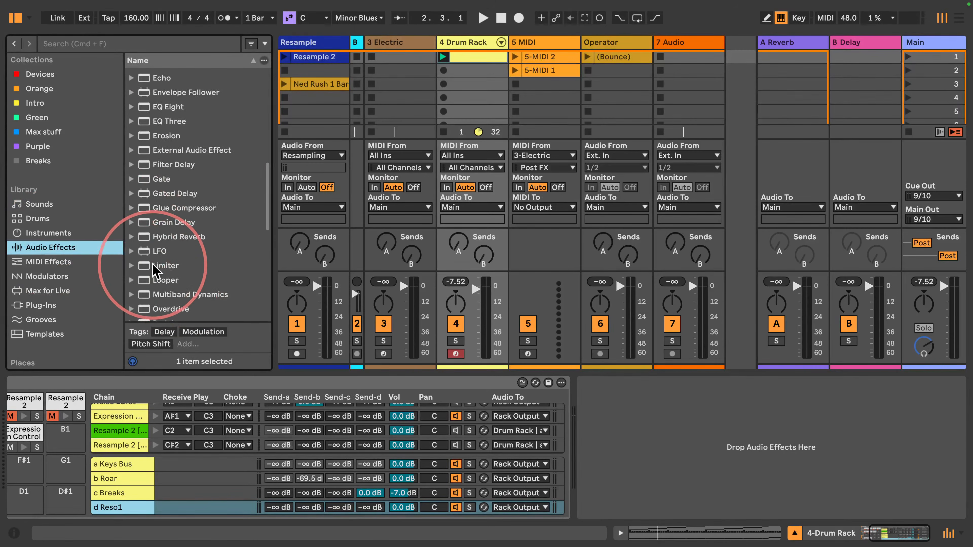
drag(153, 266, 115, 508)
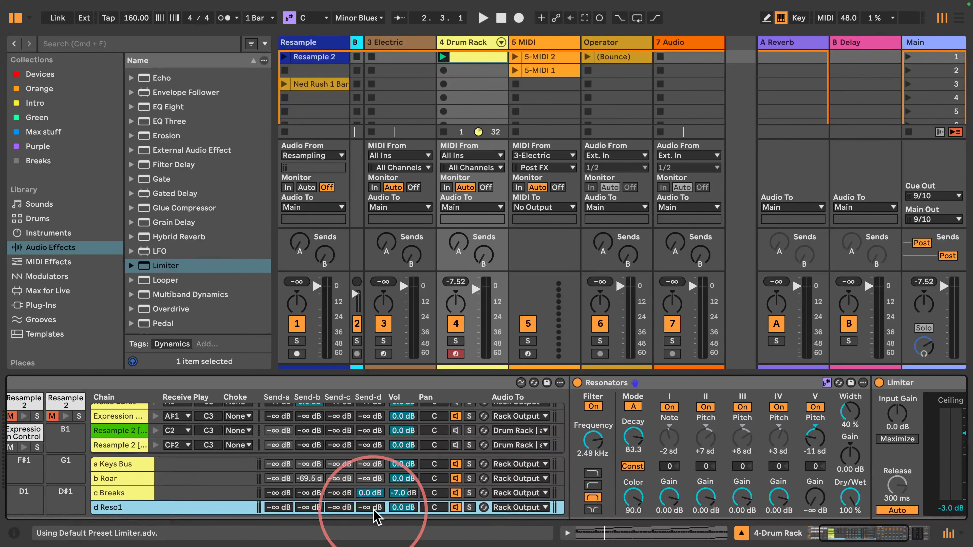
- Play the clip and raise the Reso1 return chain's send d to about -22.2 dB so it feeds back into itself
drag(373, 510, 372, 501)
key(space)
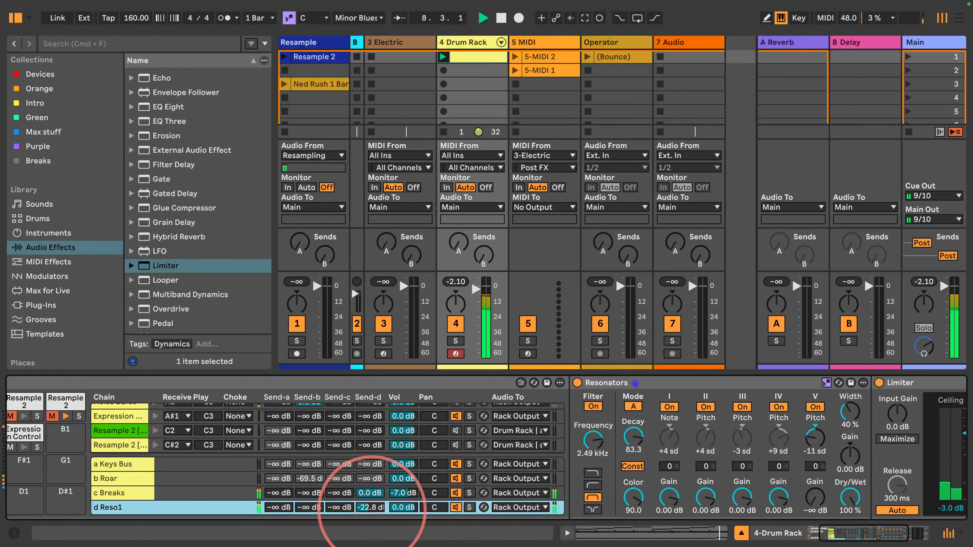
drag(372, 501, 372, 501)
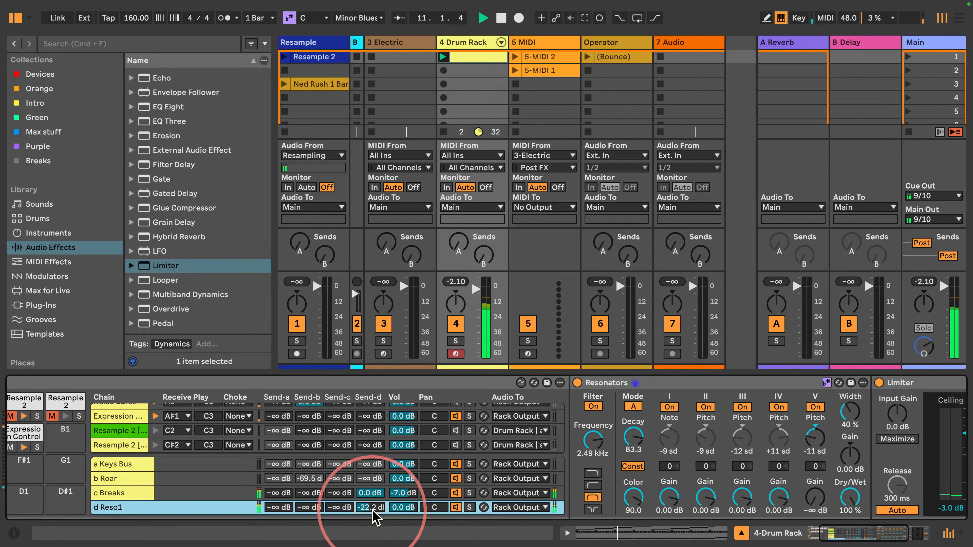
- Set the Resonators' Width to 44 % on the Reso1 return chain
click(866, 536)
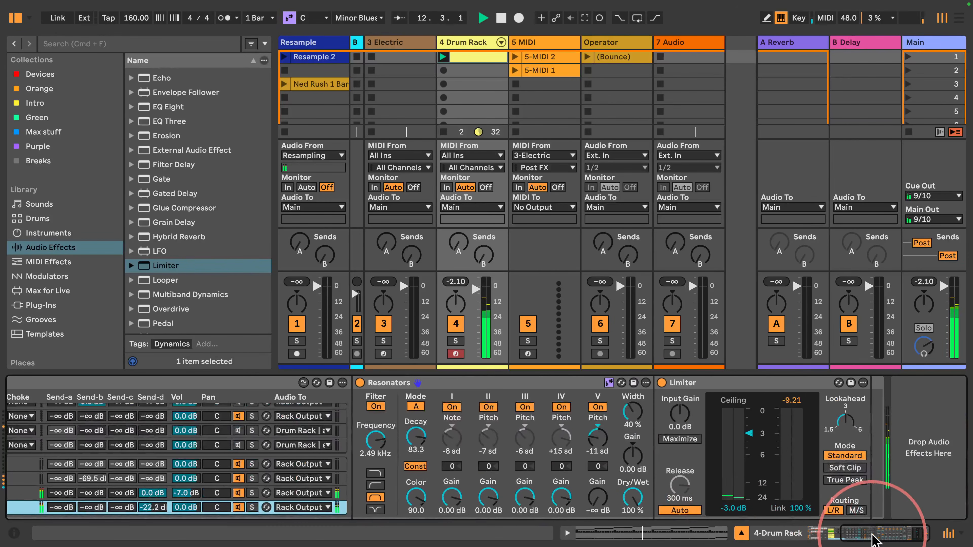
drag(633, 412, 630, 408)
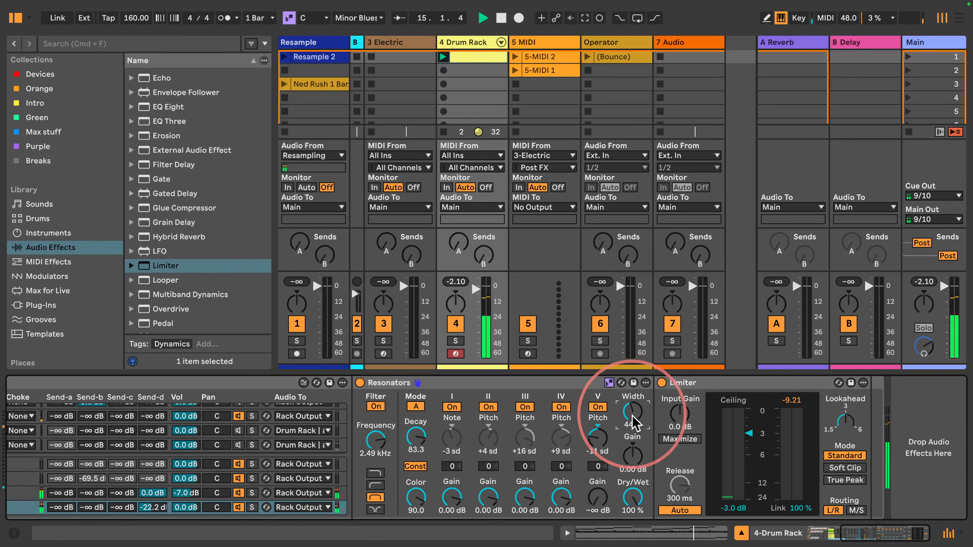
drag(869, 533, 843, 536)
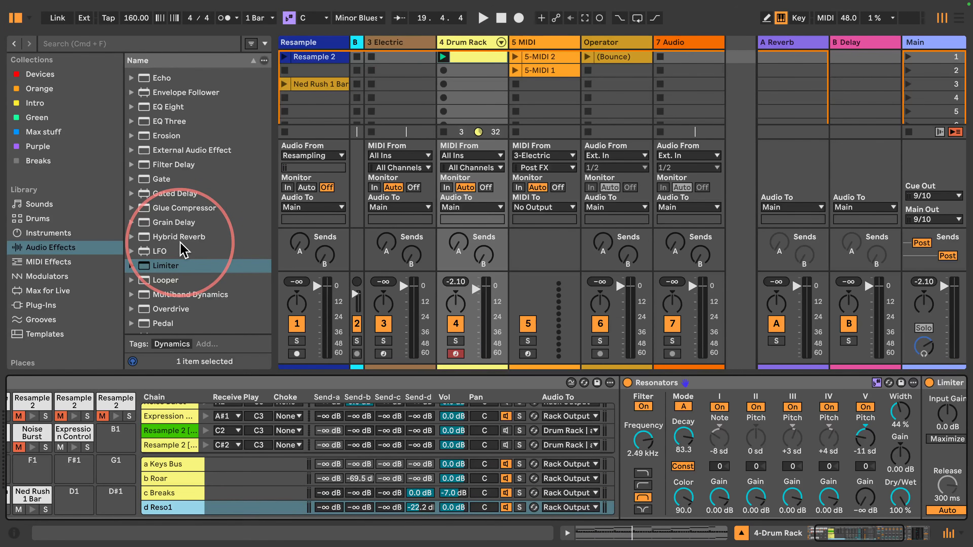
- Start playback and add a Reverb audio effect between Resonators and Limiter on the Reso1 return chain
key(space)
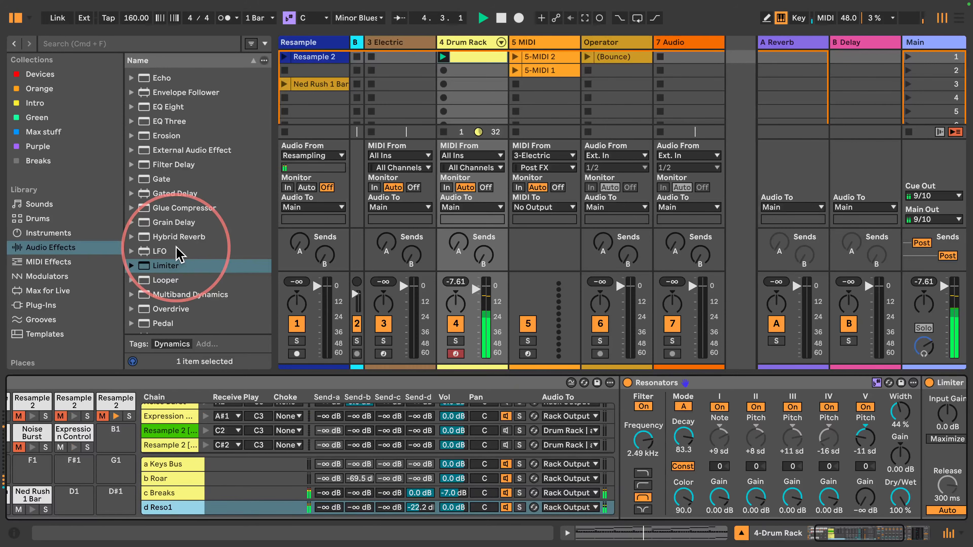
scroll(178, 254, up, 10)
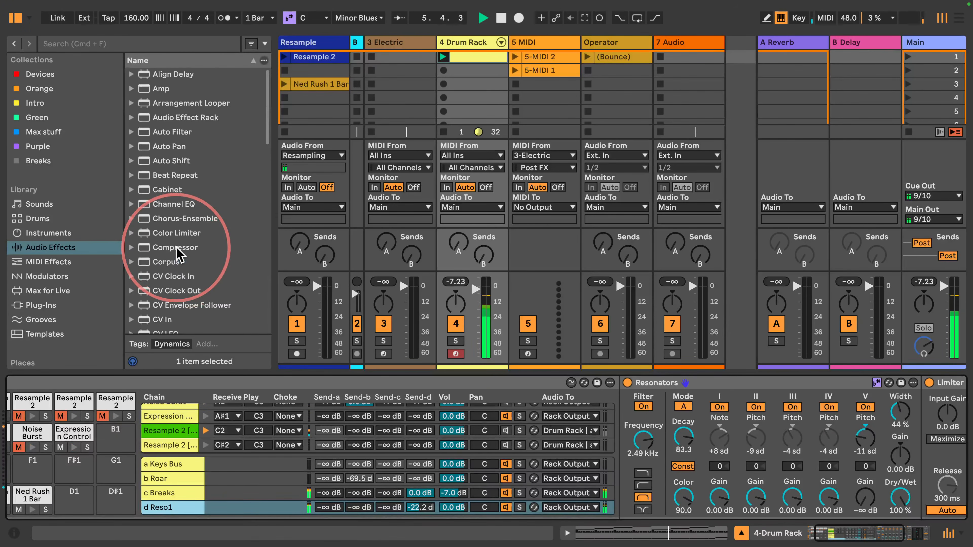
scroll(178, 254, down, 15)
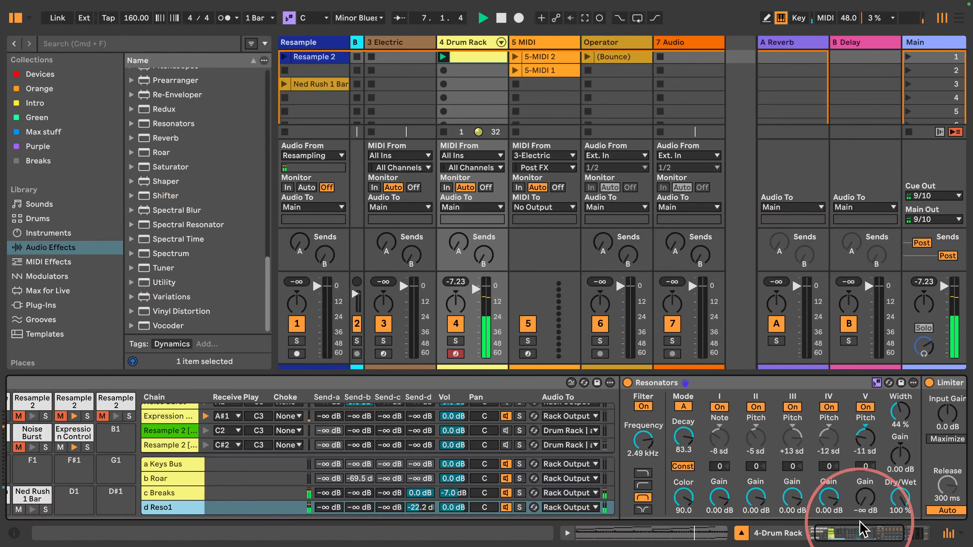
drag(860, 529, 923, 531)
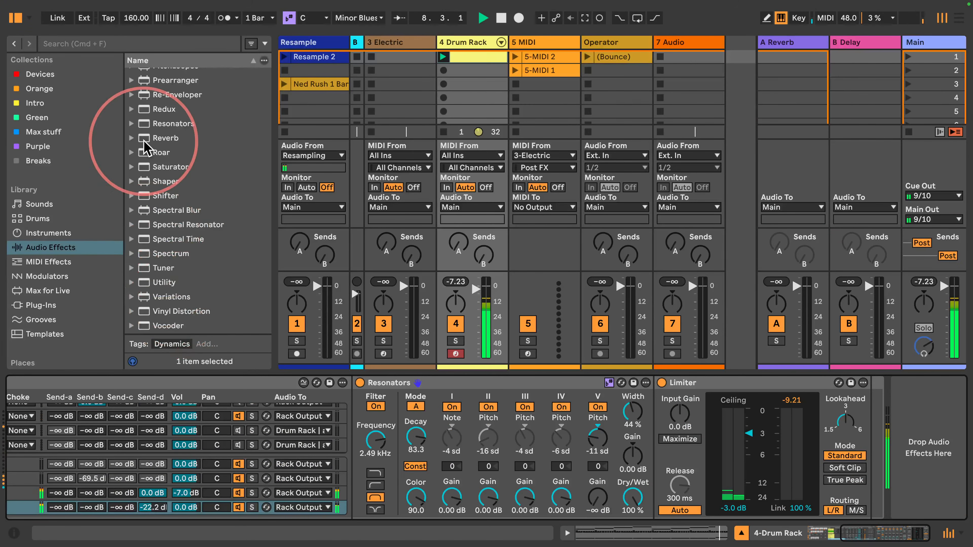
drag(145, 147, 680, 470)
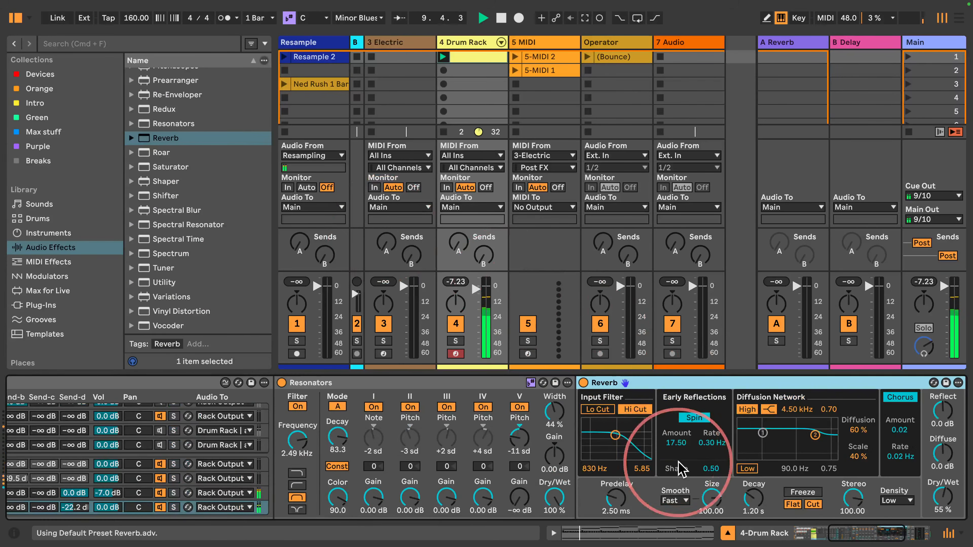
- Set the Reverb's Dry/Wet to 62 % and its Decay to about 4.76 s
drag(939, 498, 939, 490)
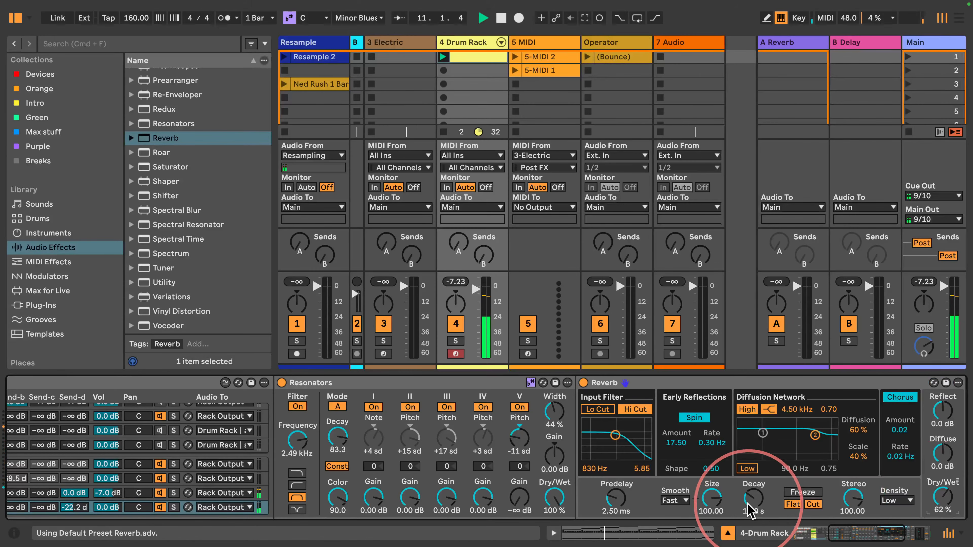
drag(747, 502, 747, 492)
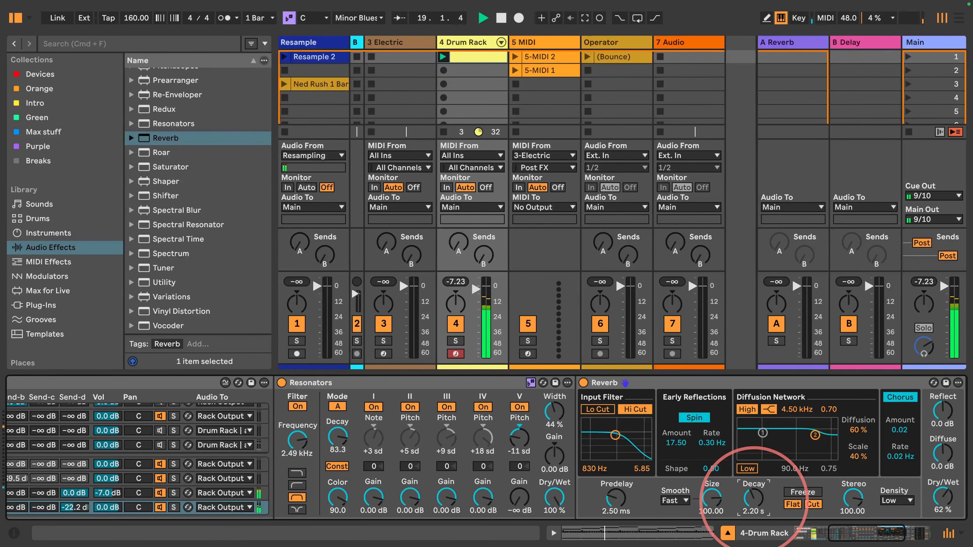
drag(754, 500, 754, 508)
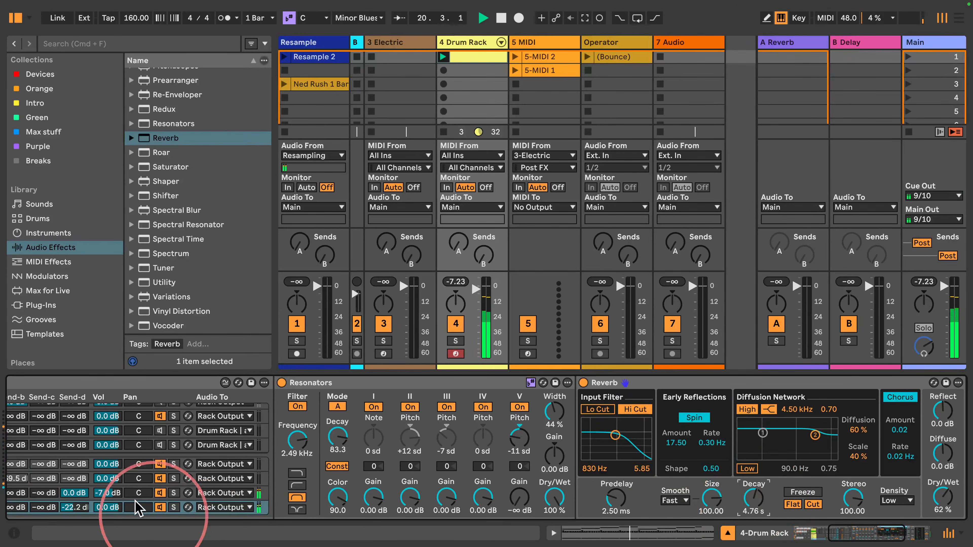
- Raise the Reso1 return chain's send d to -12.0 dB for stronger feedback
drag(70, 511, 69, 502)
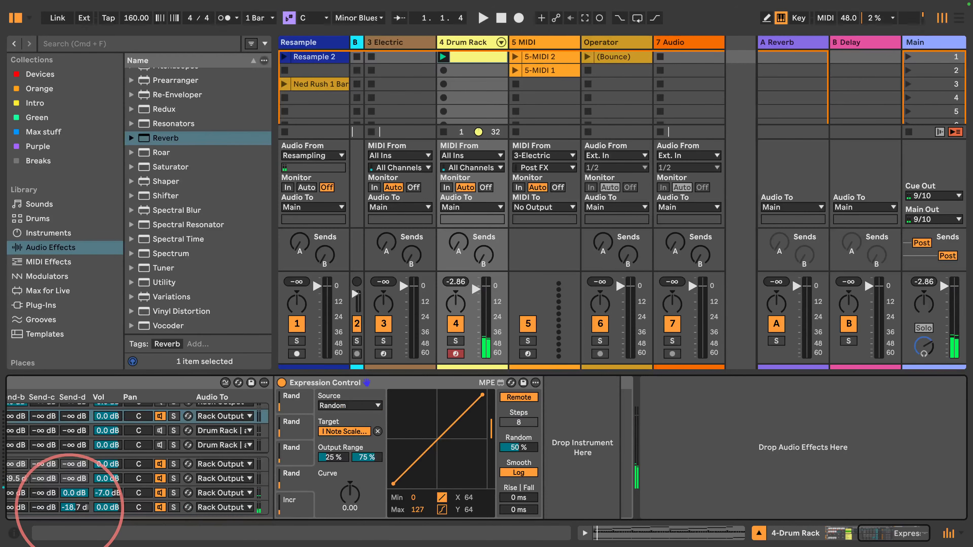
drag(70, 508, 69, 509)
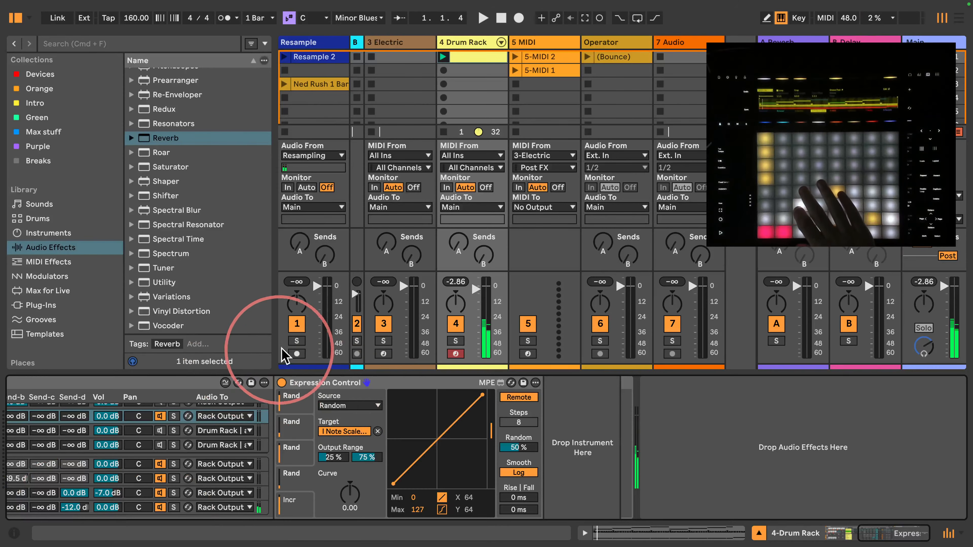
- Arm the Resample track, start recording into its fifth clip slot, and show the Drum Rack's chain list again
click(298, 354)
click(284, 111)
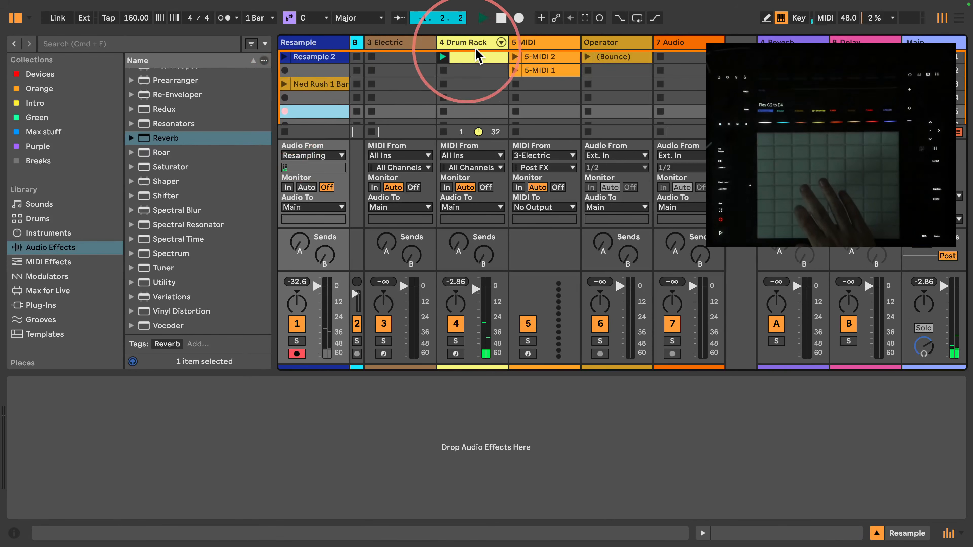
click(475, 48)
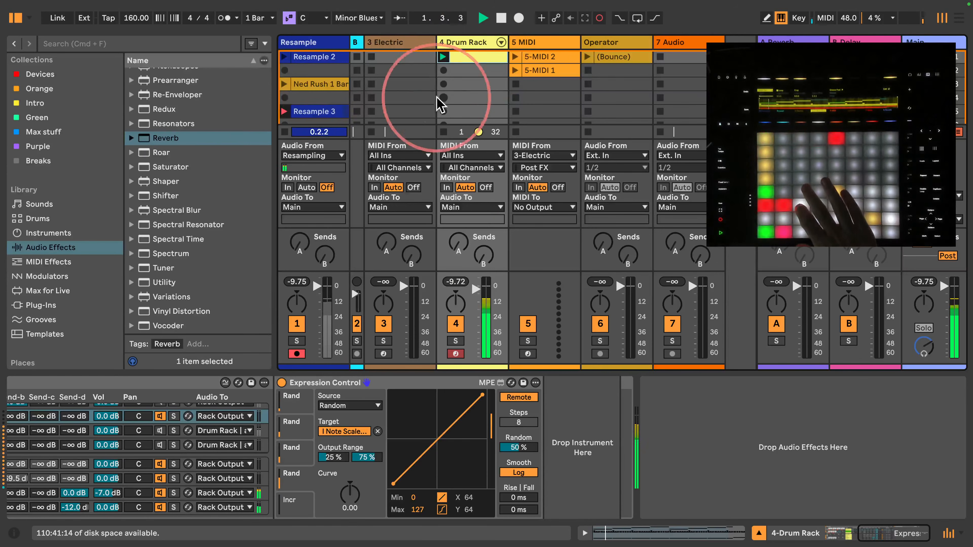
drag(885, 533, 853, 533)
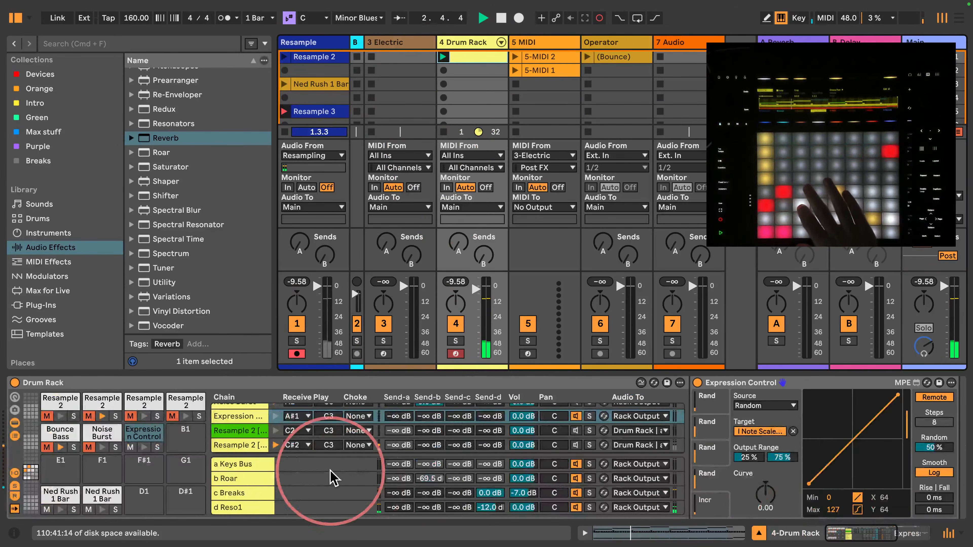
- Stop the Drum Rack clip and ride Reso1's send d between about -1.2 and -12.8 dB while recording, ending at -∞ dB
click(443, 132)
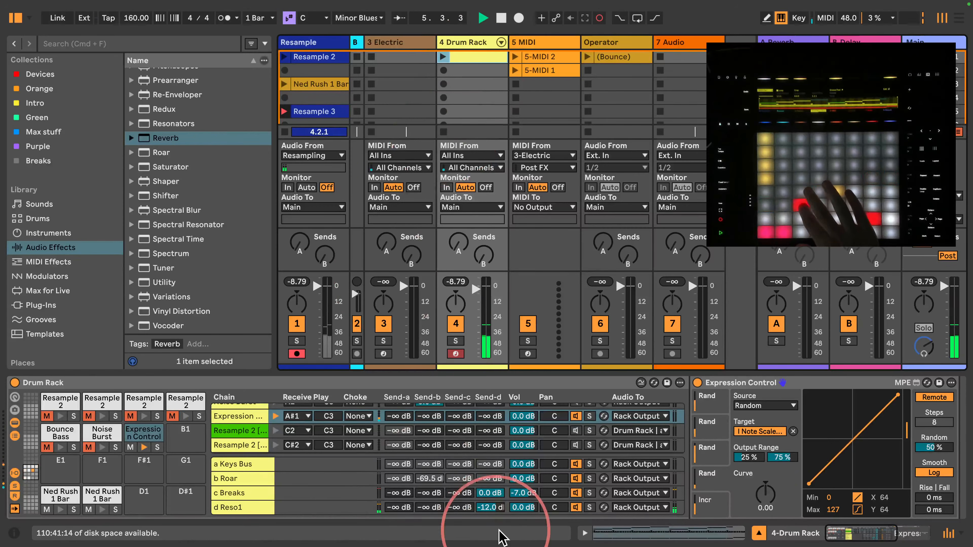
drag(490, 507, 490, 497)
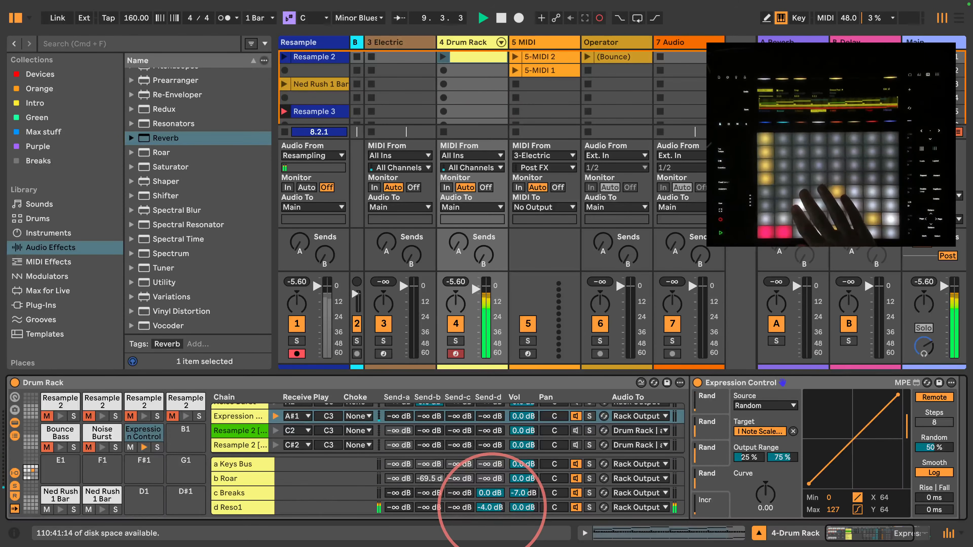
drag(490, 507, 490, 509)
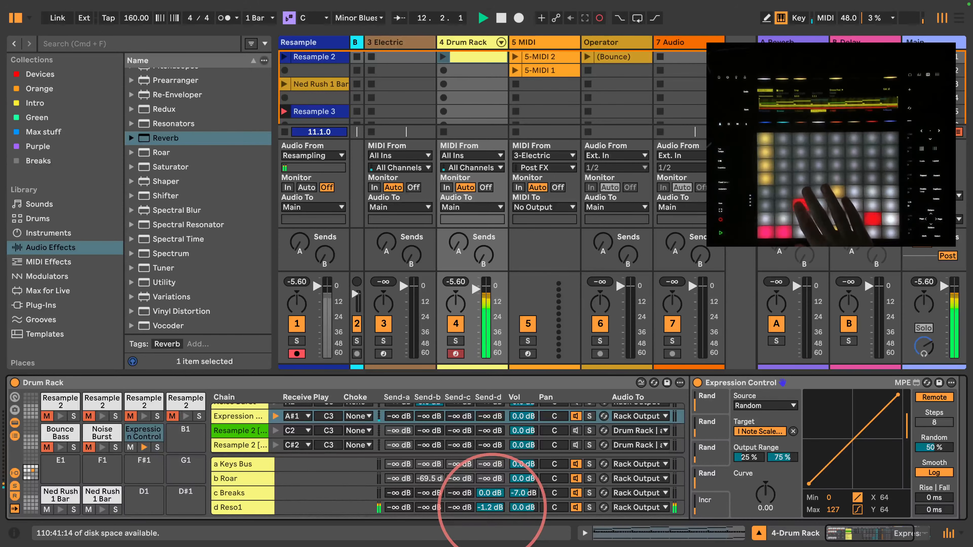
drag(490, 507, 490, 510)
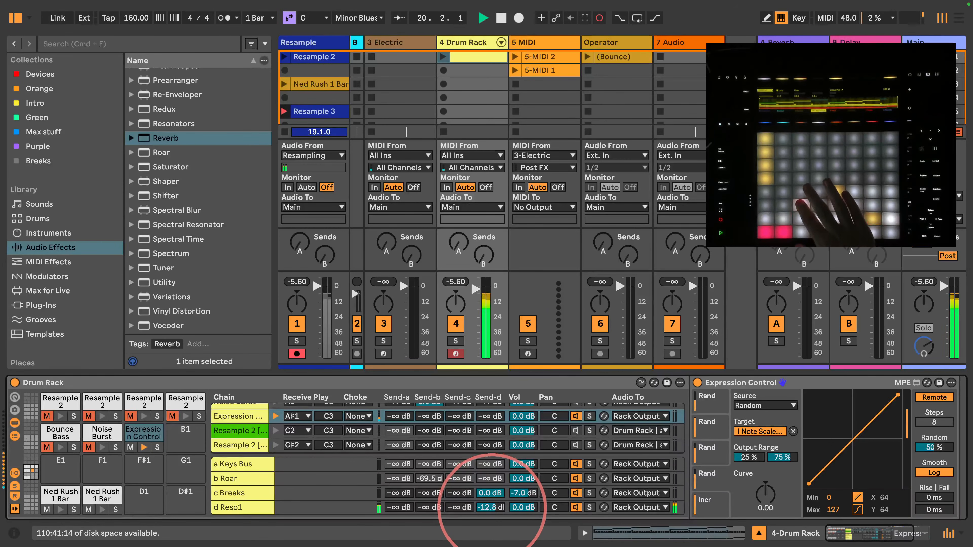
drag(490, 511, 490, 508)
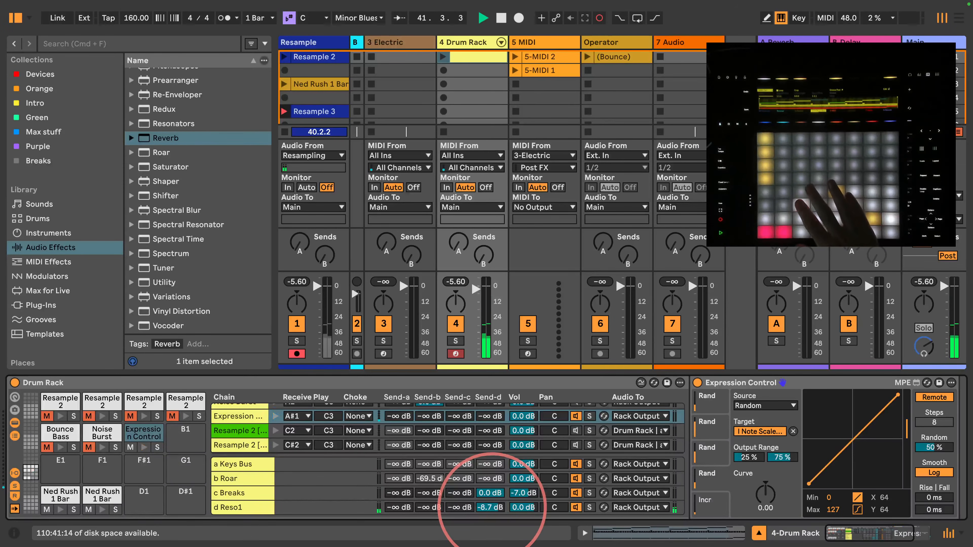
drag(490, 507, 491, 500)
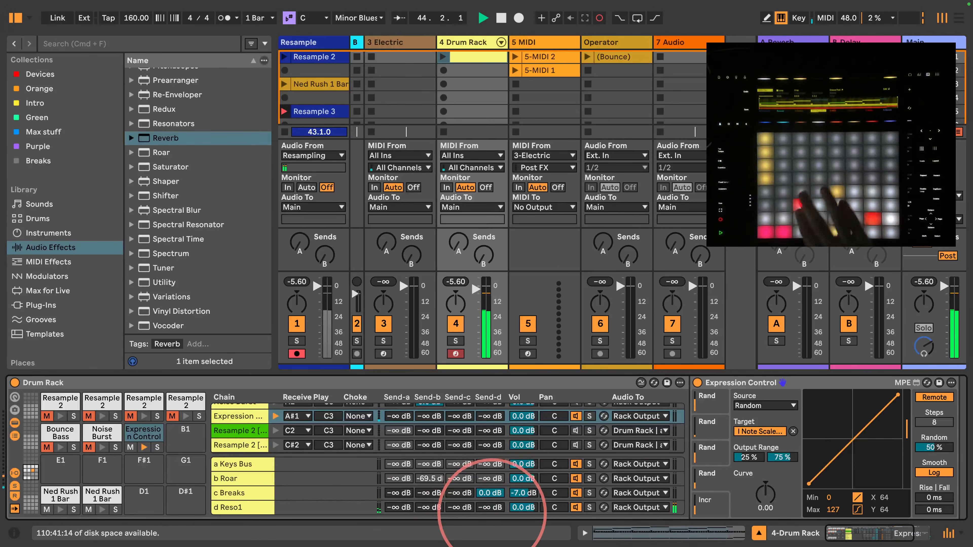
- Stop the resampling, open the Resample 3 clip and loop its section from 6.1.1 for 40 bars
click(320, 227)
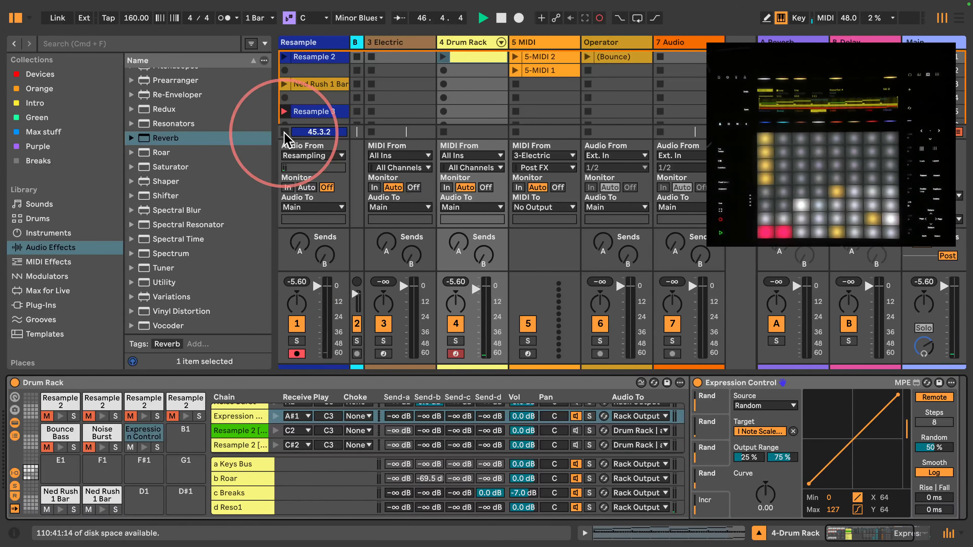
double_click(313, 114)
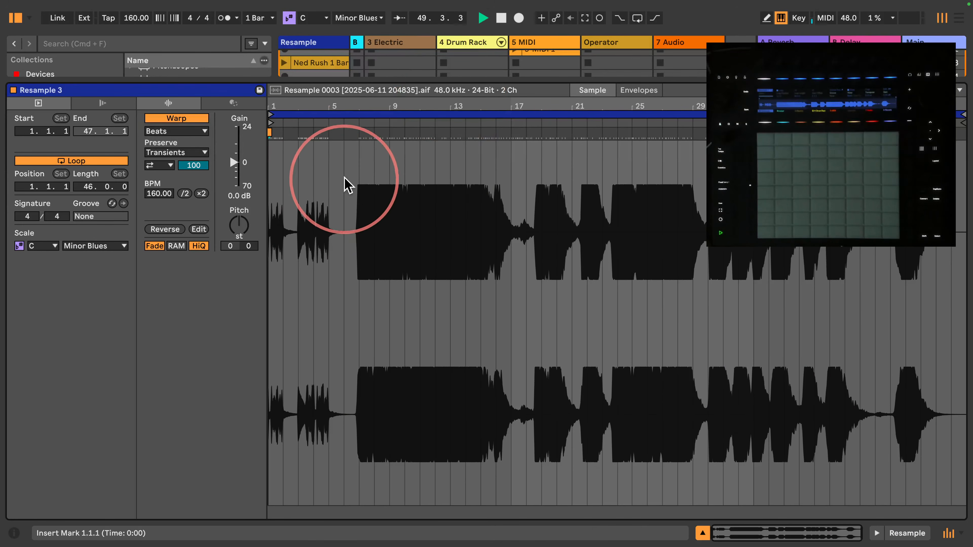
drag(345, 186, 958, 293)
key(super+l)
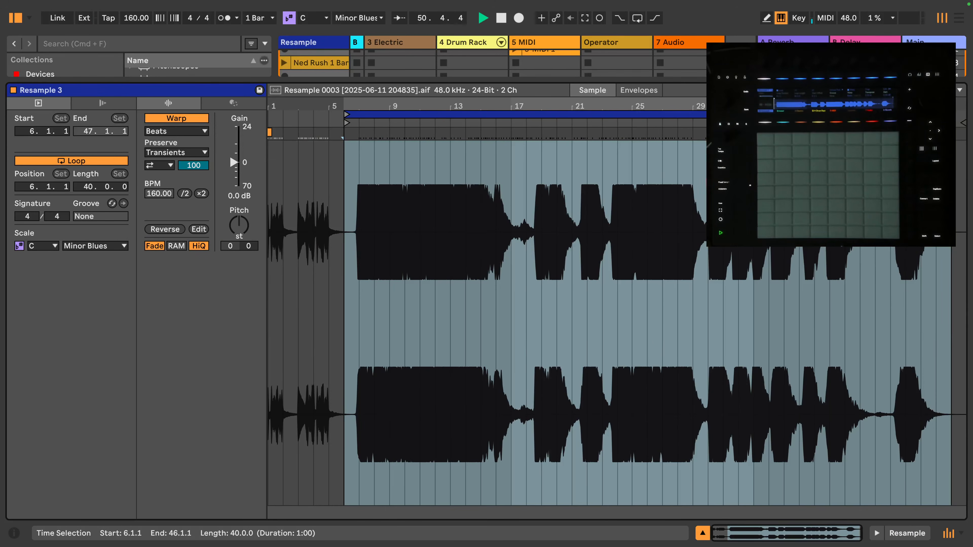
- Move the Resample 3 clip's loop start to 6.4.1, where the sustained feedback sound begins
drag(652, 82, 532, 443)
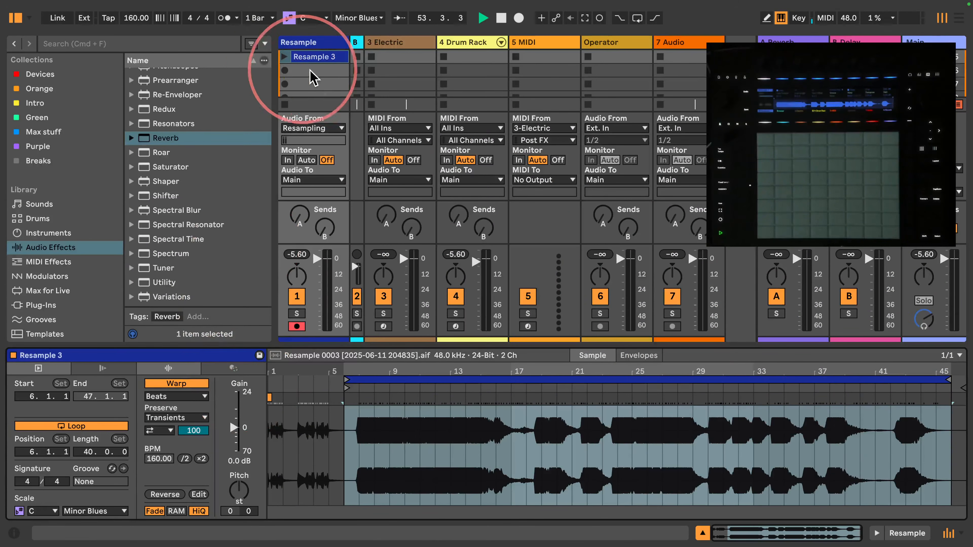
scroll(307, 67, up, 5)
scroll(316, 77, down, 2)
scroll(321, 92, down, 2)
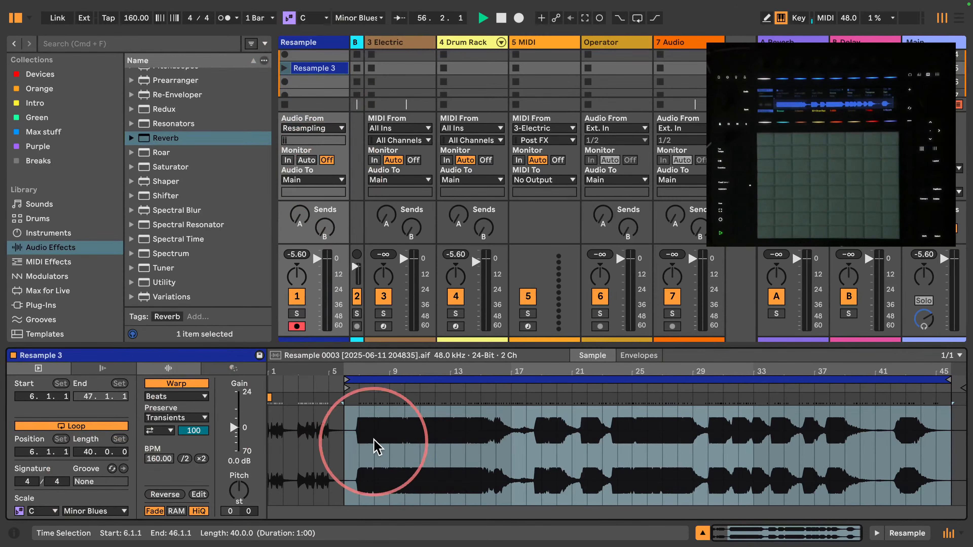
drag(349, 371, 349, 418)
drag(321, 382, 412, 381)
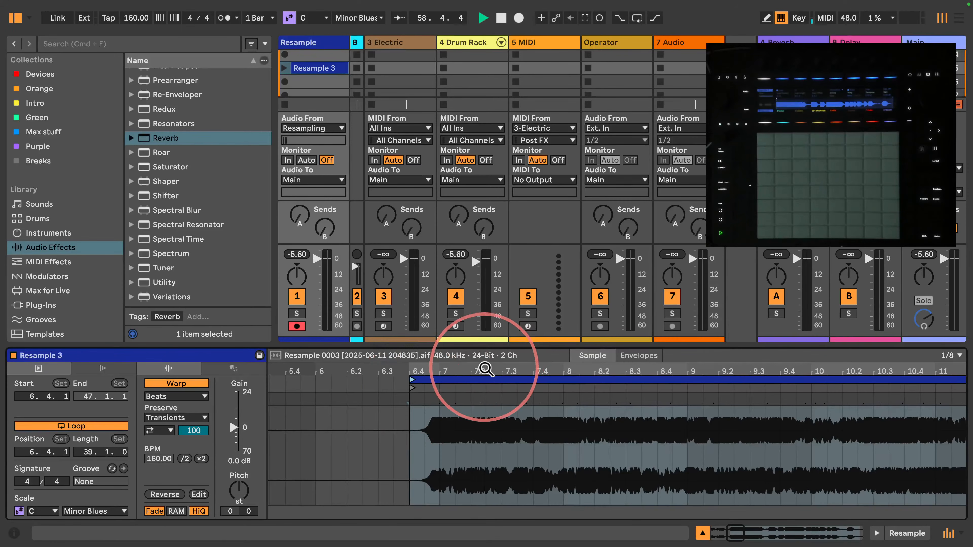
double_click(485, 369)
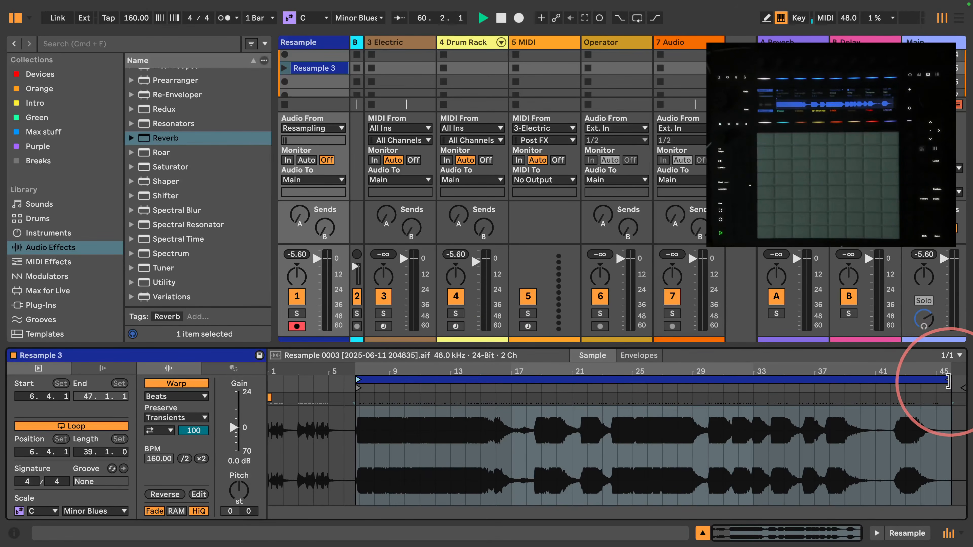
- Shorten the Resample 3 loop length to 38.1.0 and crop the clip sample to the time selection
drag(948, 381, 933, 381)
right_click(569, 413)
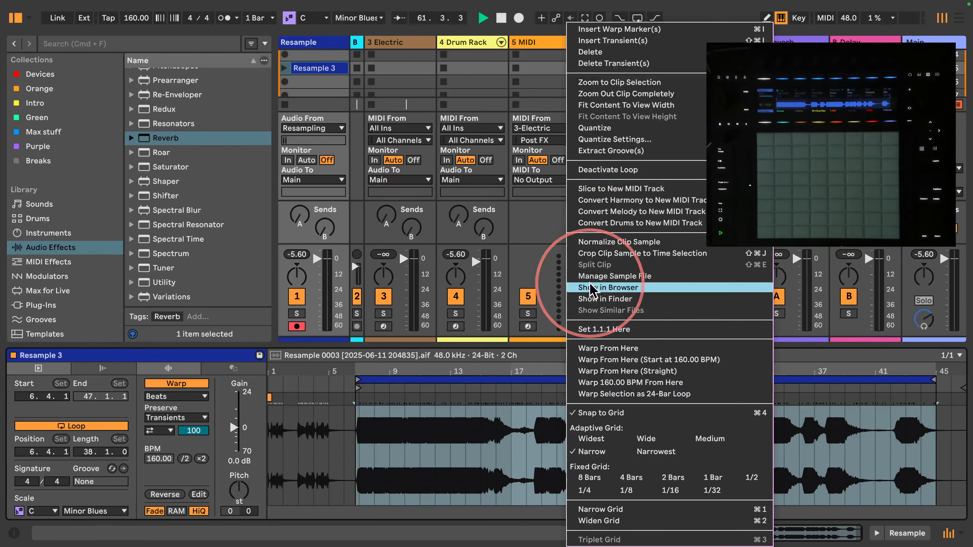
click(605, 254)
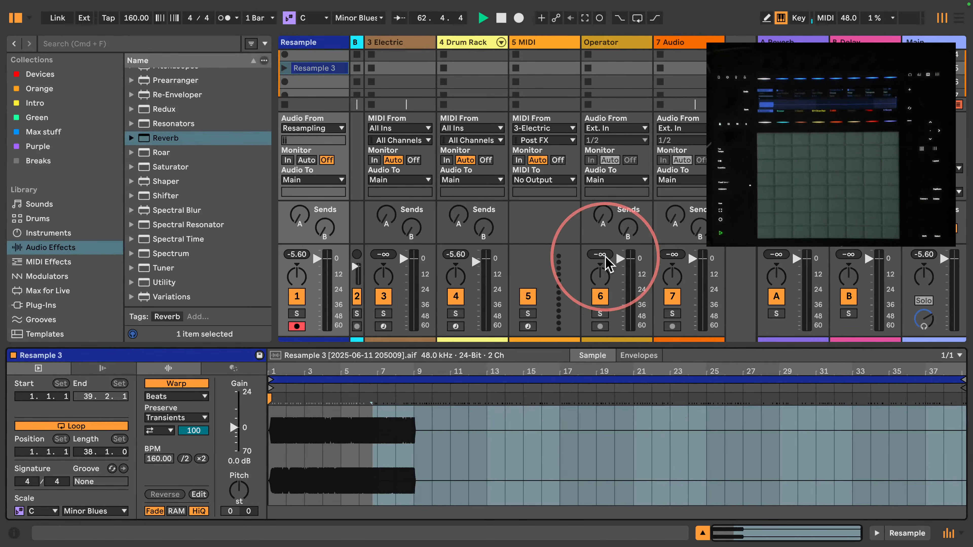
- Reverse the cropped Resample 3 sample and set its warp mode to Texture
click(164, 494)
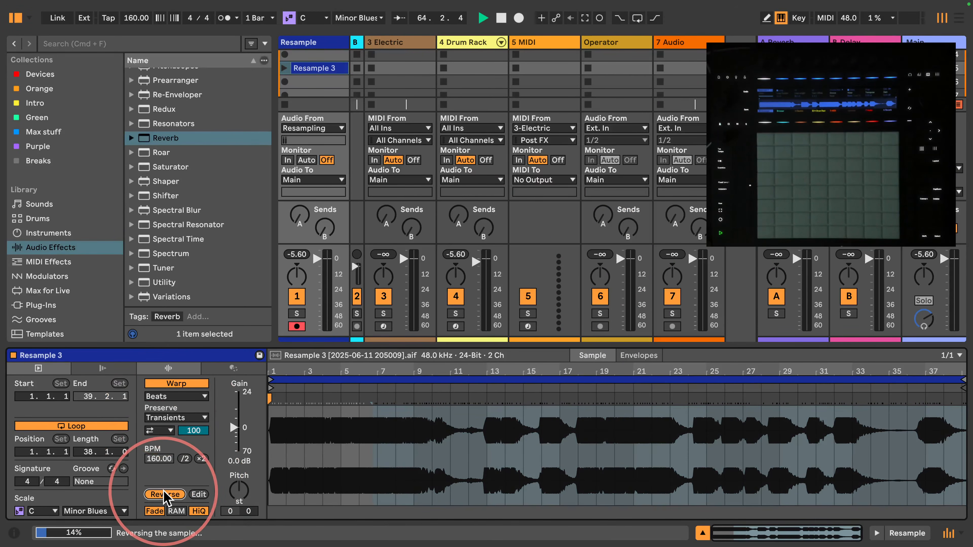
click(188, 399)
click(170, 435)
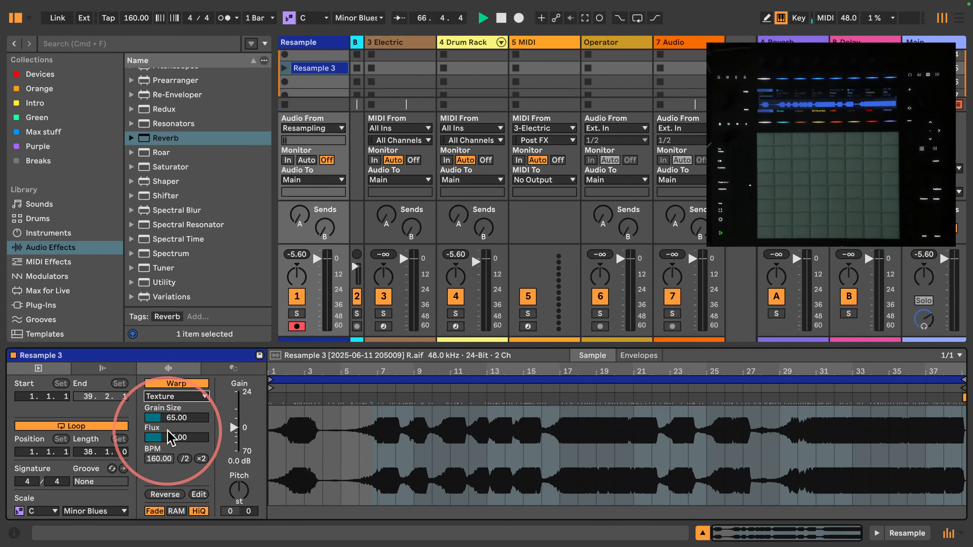
- Double the Resample 3 clip's BPM twice to 640.00 to stretch it, and launch the clip
click(201, 459)
click(202, 459)
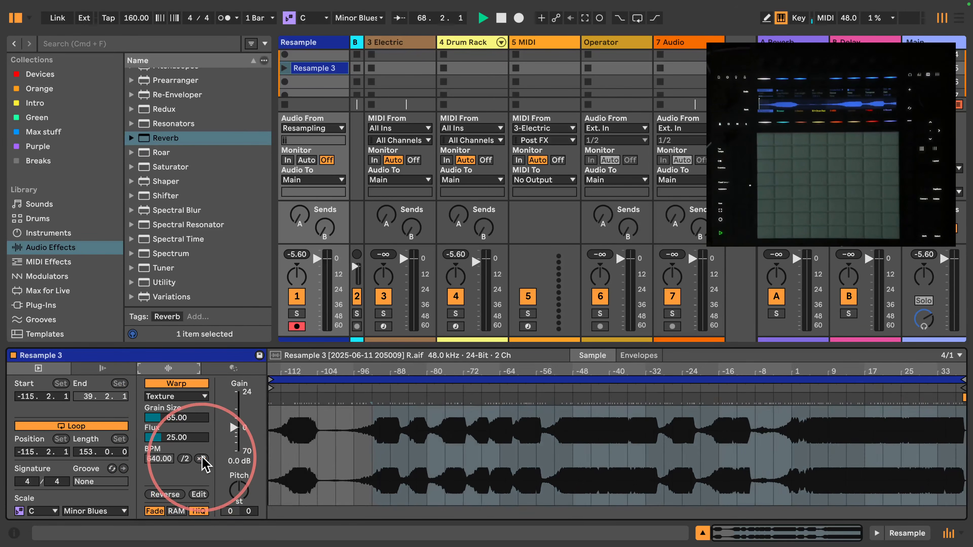
click(285, 67)
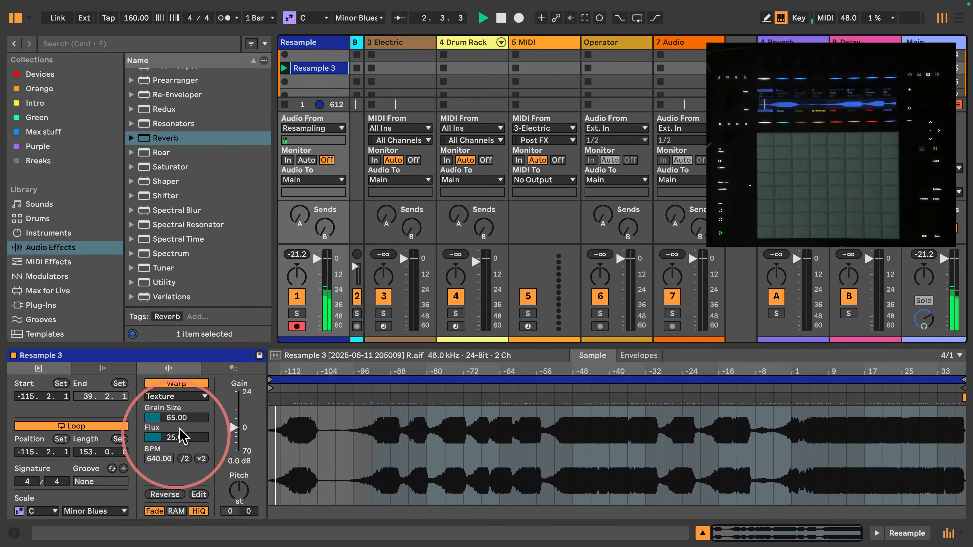
- Restore the Resample 3 clip's loop to start at 1.1.1 with length 38.1.0, and play the clip to audition it
click(187, 462)
click(187, 462)
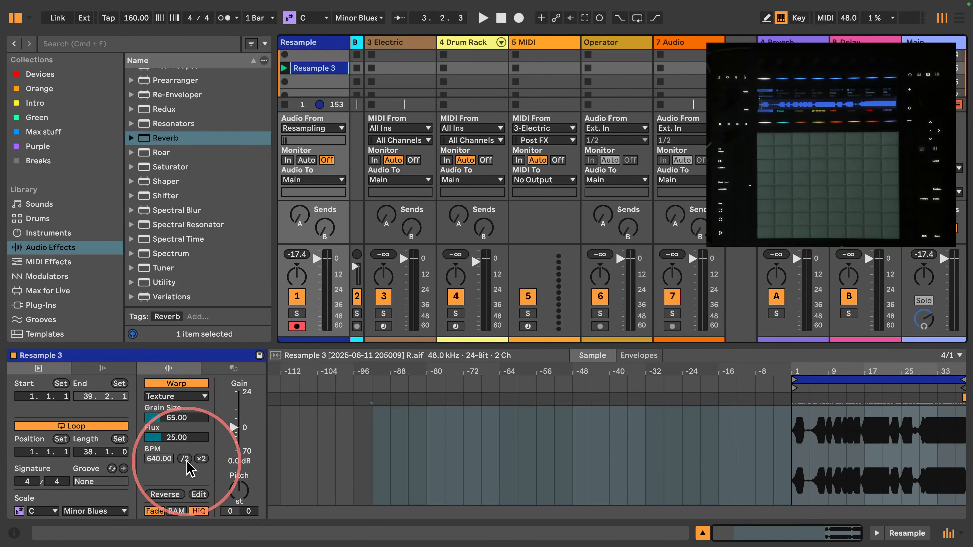
key(space)
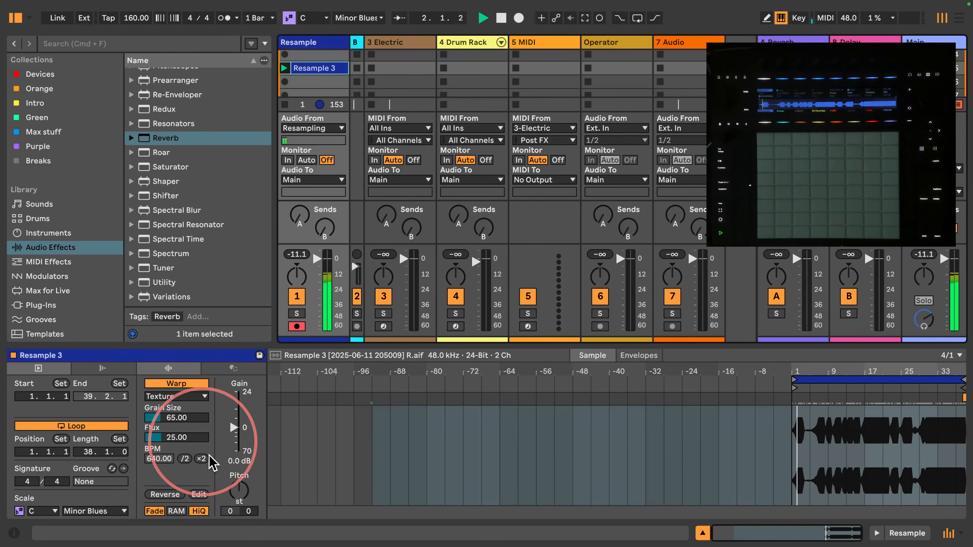
mouse_move(956, 372)
mouse_down()
mouse_move(956, 403)
mouse_move(956, 353)
mouse_up()
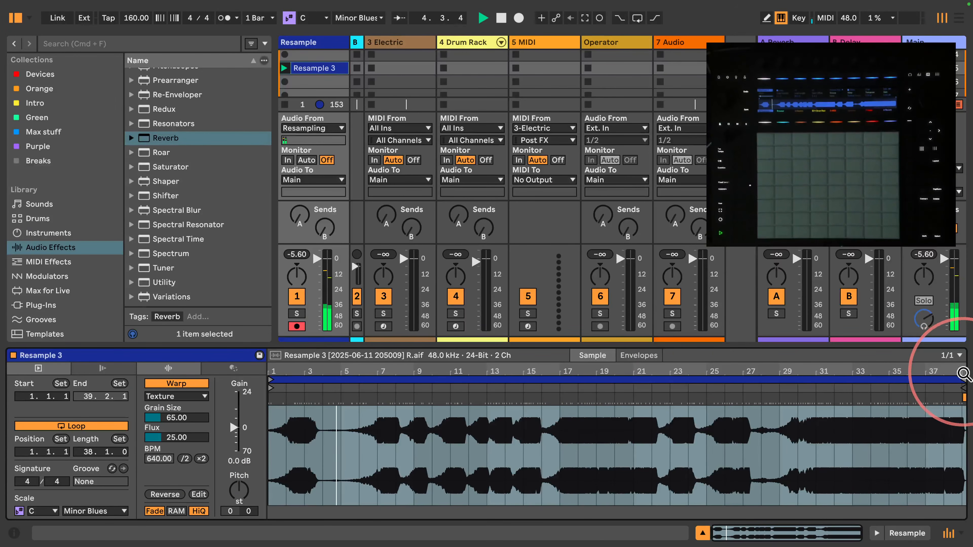
click(664, 400)
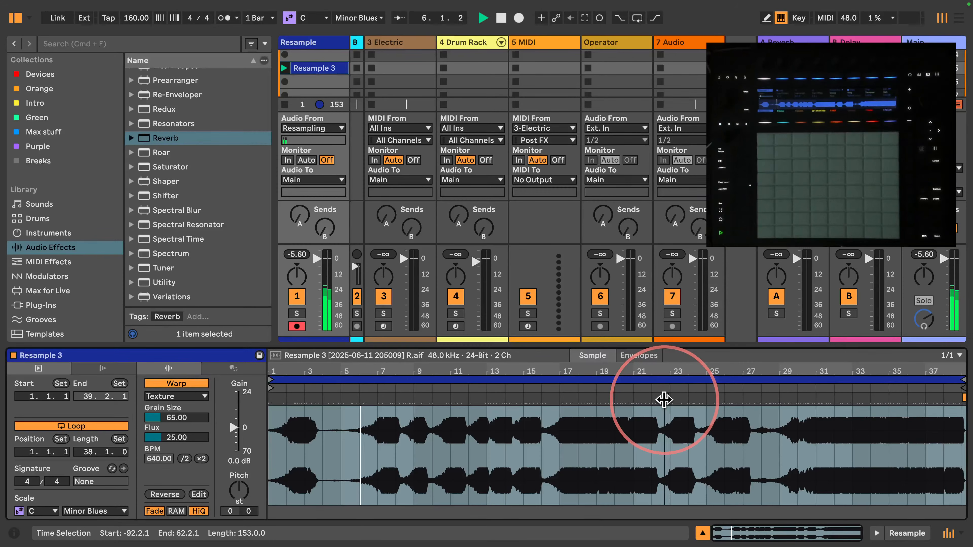
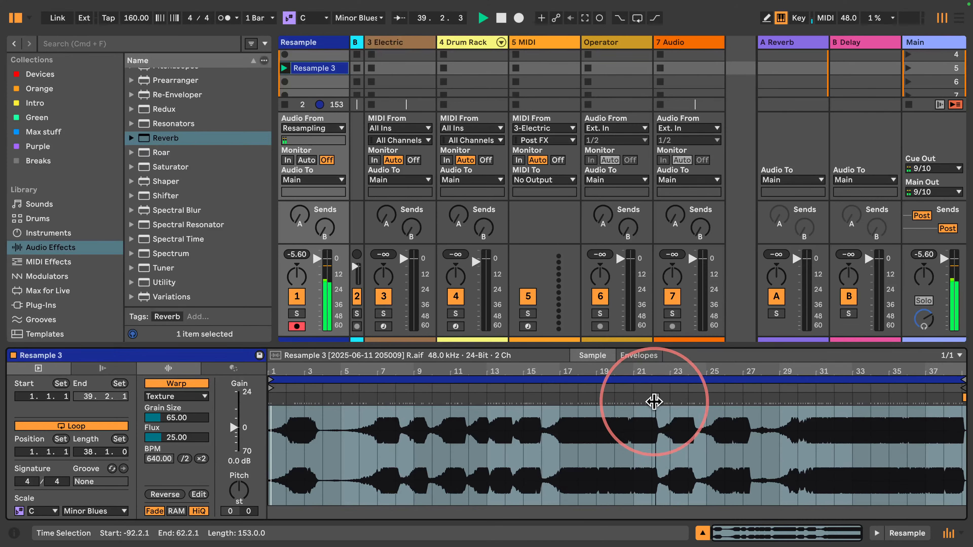
- Add a Sampler to the drum rack's empty B1 pad, load the Resample 3 recording into it, and stop the Resample 3 clip
click(465, 43)
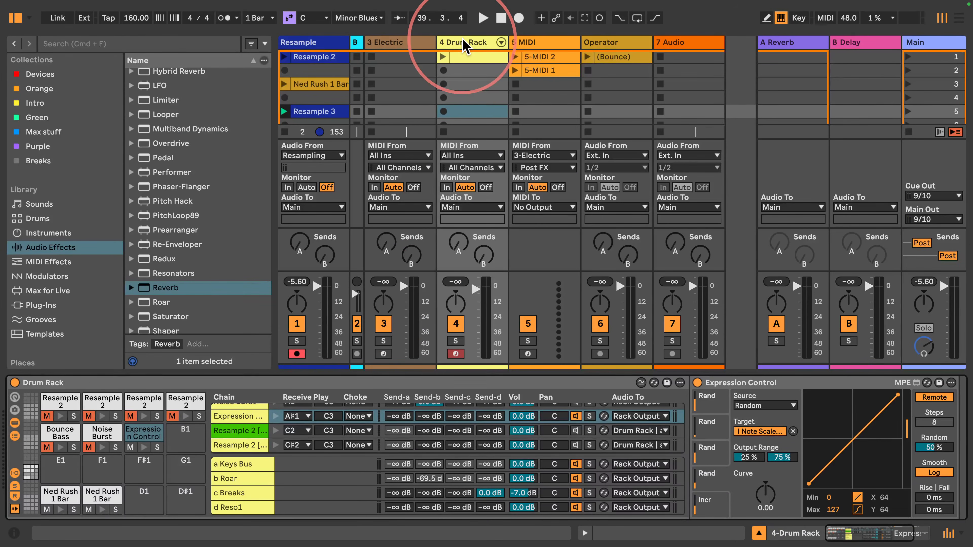
scroll(148, 270, down, 5)
click(19, 234)
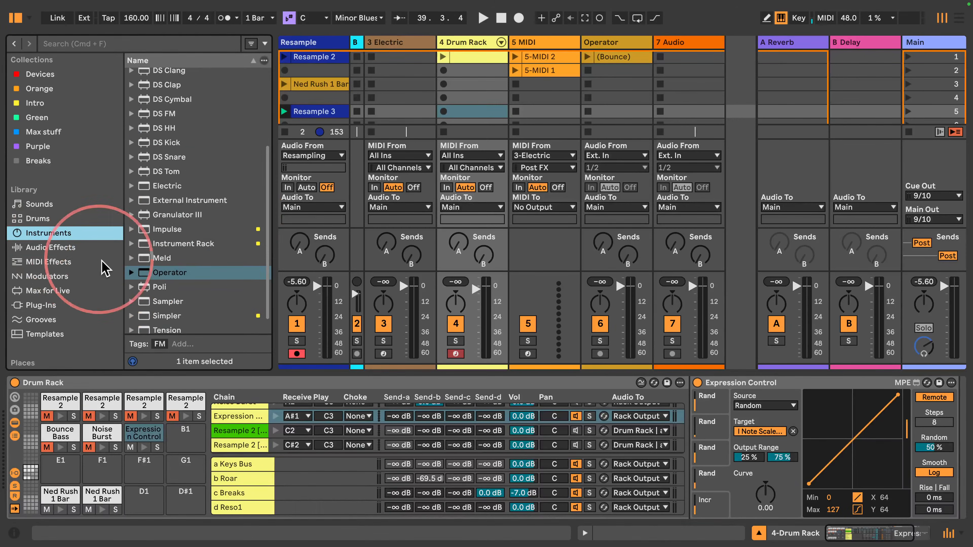
drag(168, 282, 185, 437)
drag(327, 124, 720, 418)
mouse_move(828, 532)
mouse_down()
mouse_move(839, 533)
mouse_move(823, 533)
mouse_up()
click(285, 132)
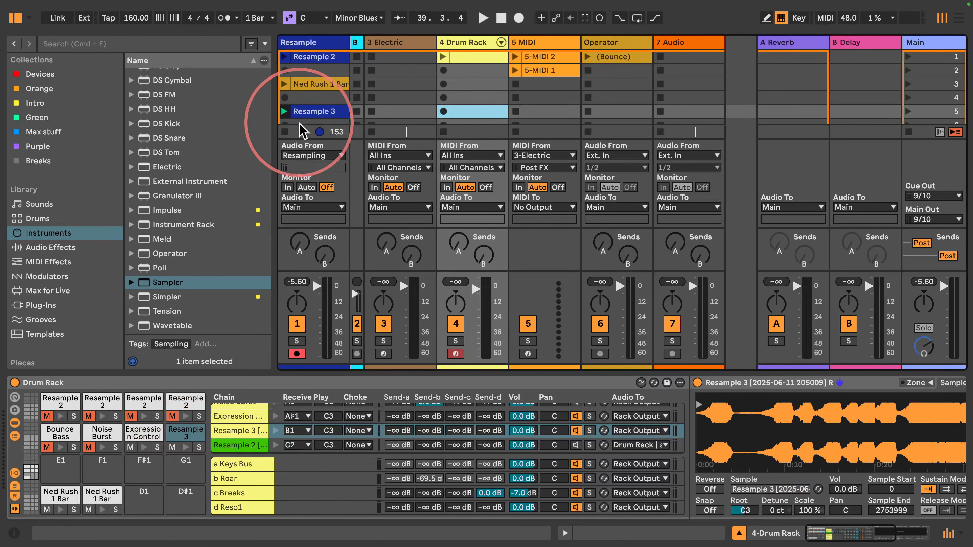
- Enlarge the drum rack clip's note editor and rename the B1 pad's chain as Feedbackjam
click(472, 61)
double_click(472, 62)
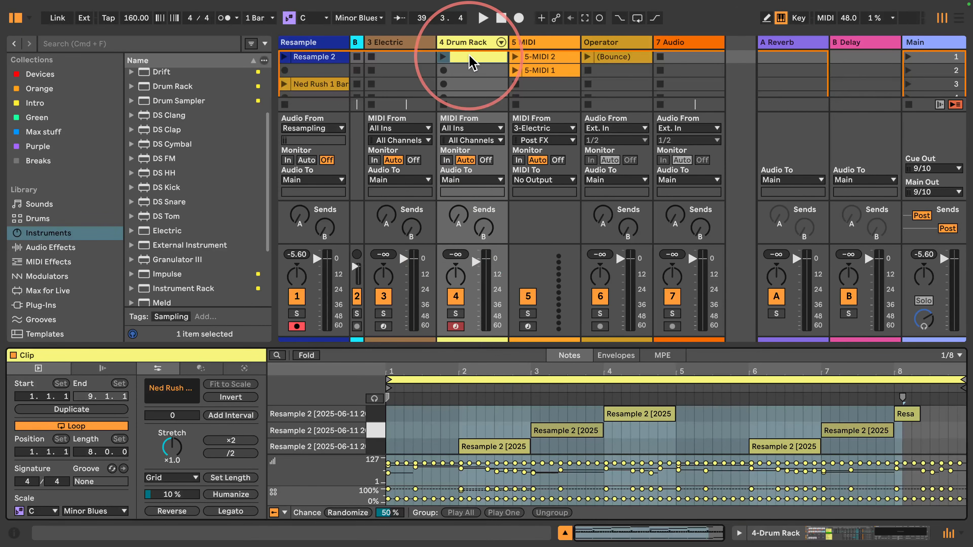
drag(433, 347, 458, 102)
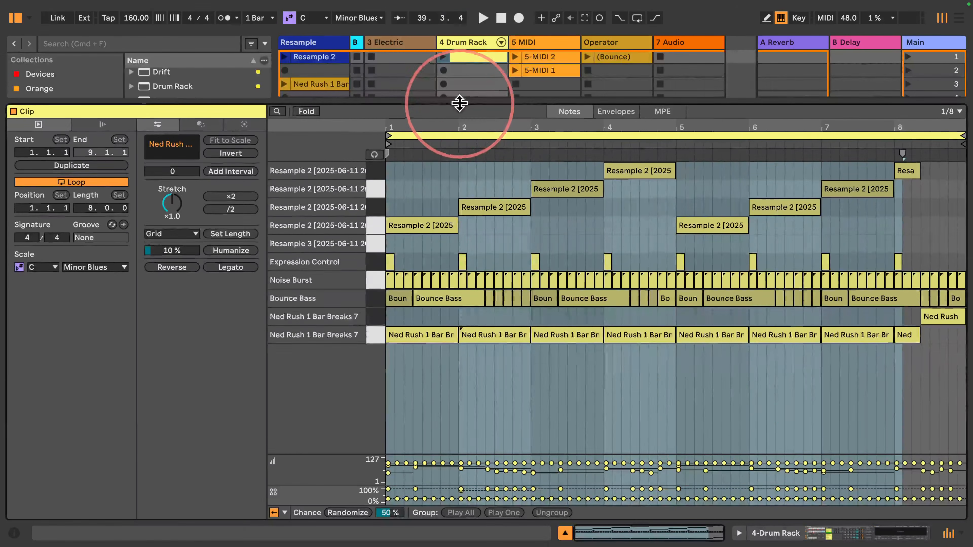
click(781, 532)
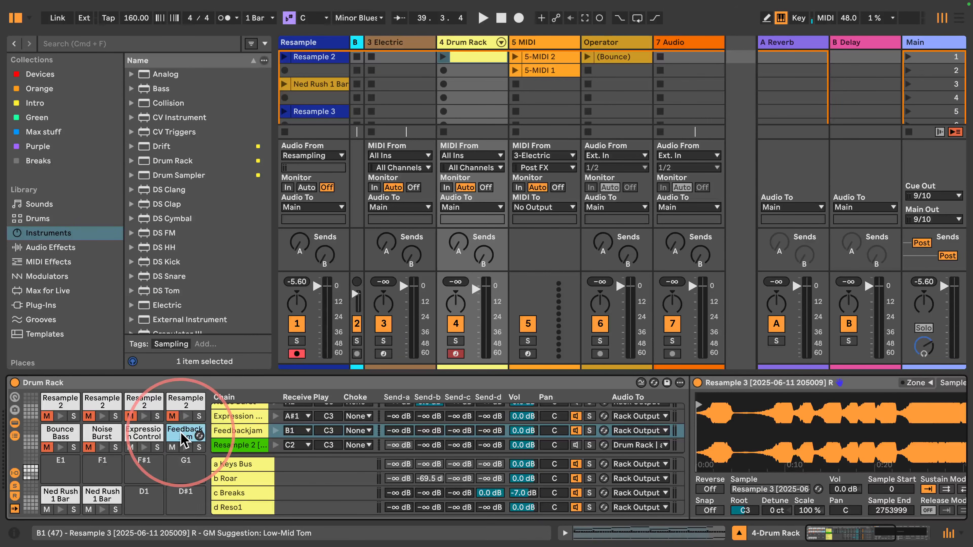
- Add a short Feedbackjam note at the start of each of the eight bars in the drum rack clip
double_click(471, 57)
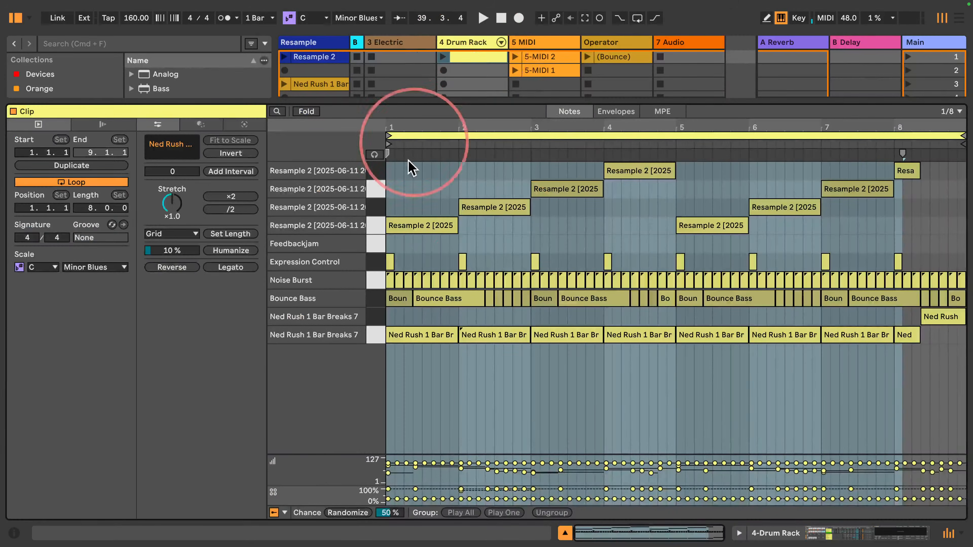
double_click(390, 244)
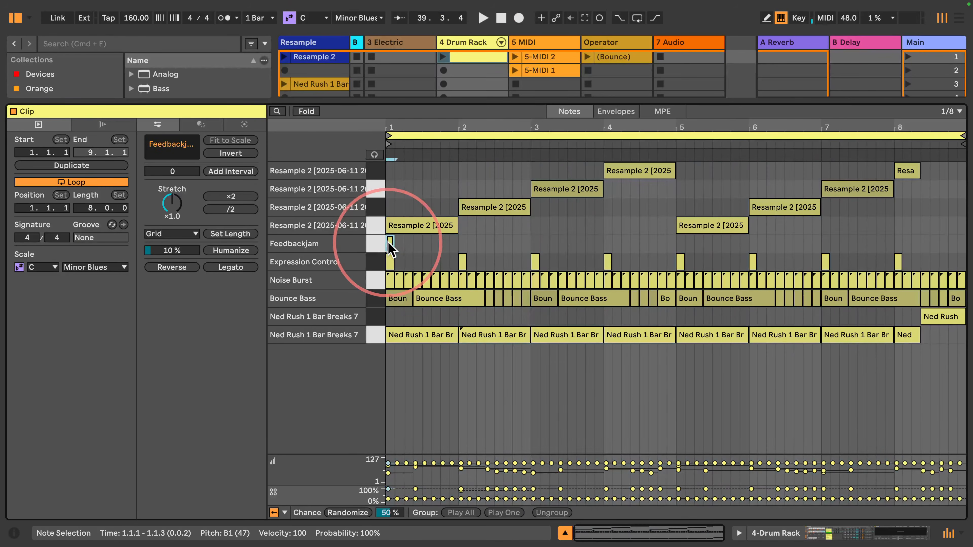
double_click(464, 244)
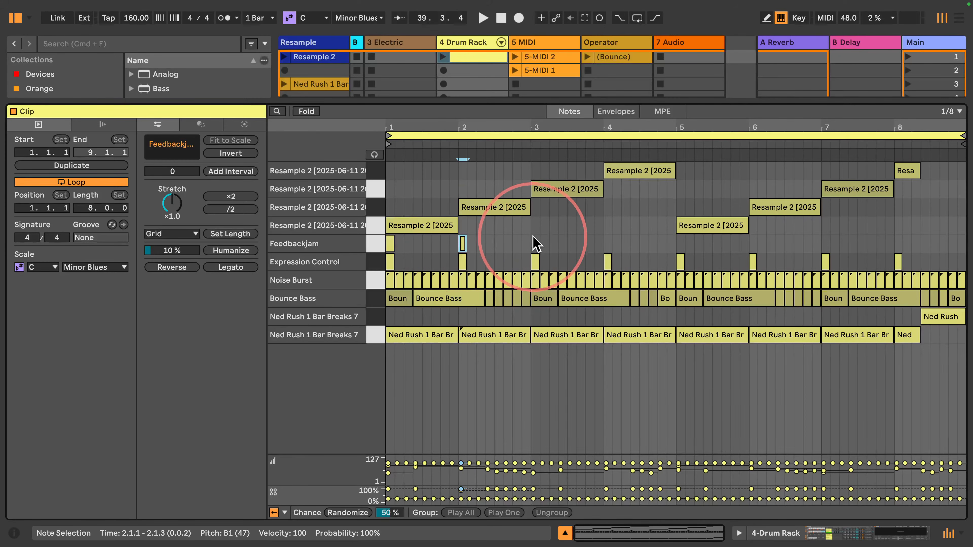
key(b)
click(536, 243)
click(608, 243)
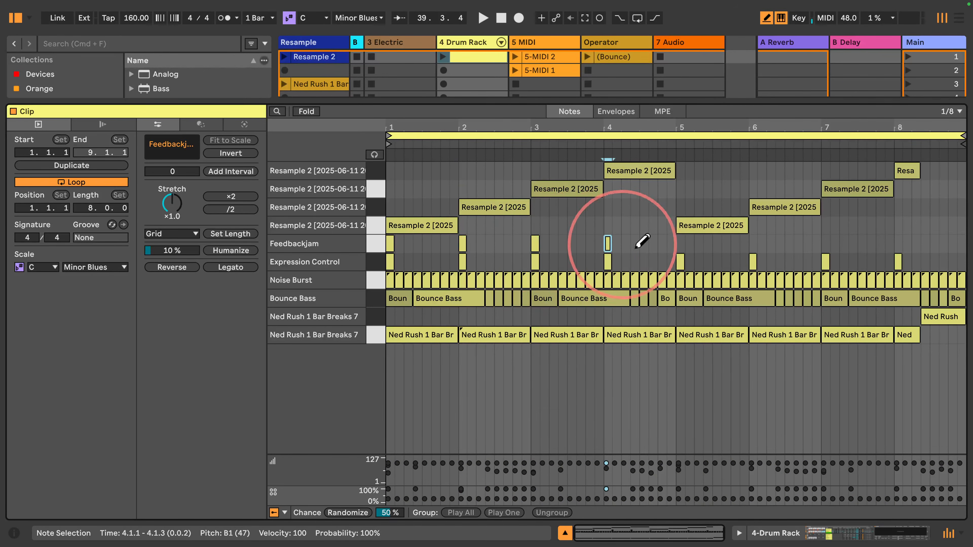
click(680, 243)
click(753, 244)
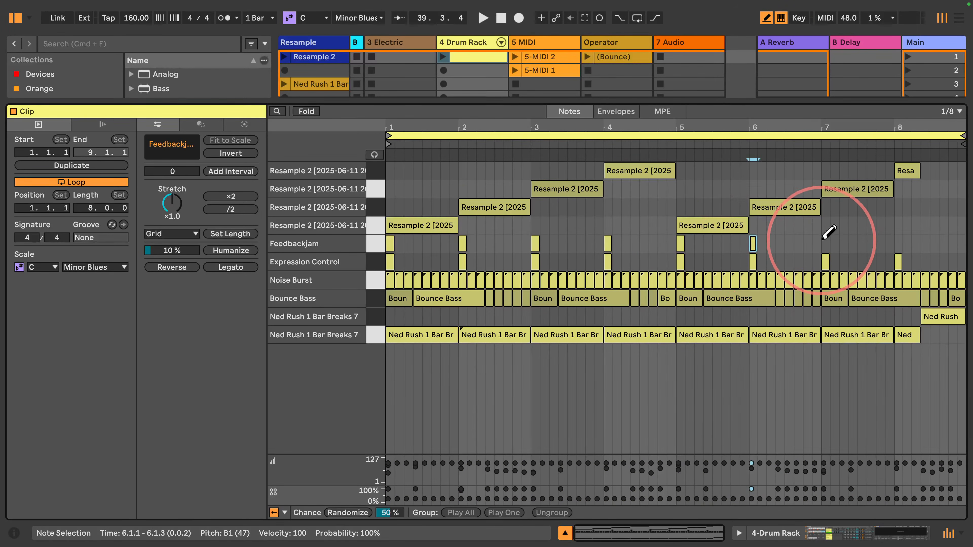
click(826, 243)
click(897, 243)
key(b)
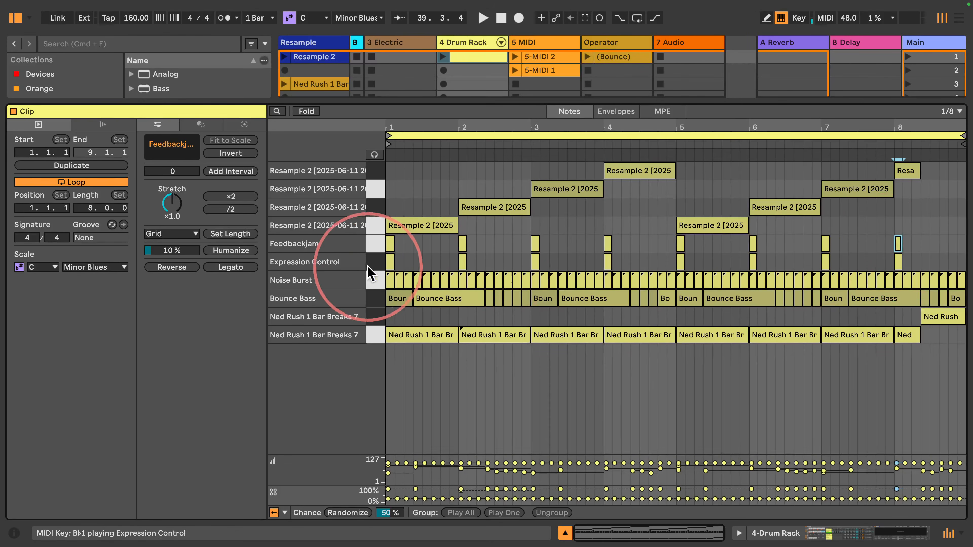
- Delete all Expression Control notes from the drum rack clip, and launch the clip with the Feedbackjam notes selected
click(375, 262)
key(Delete)
click(376, 244)
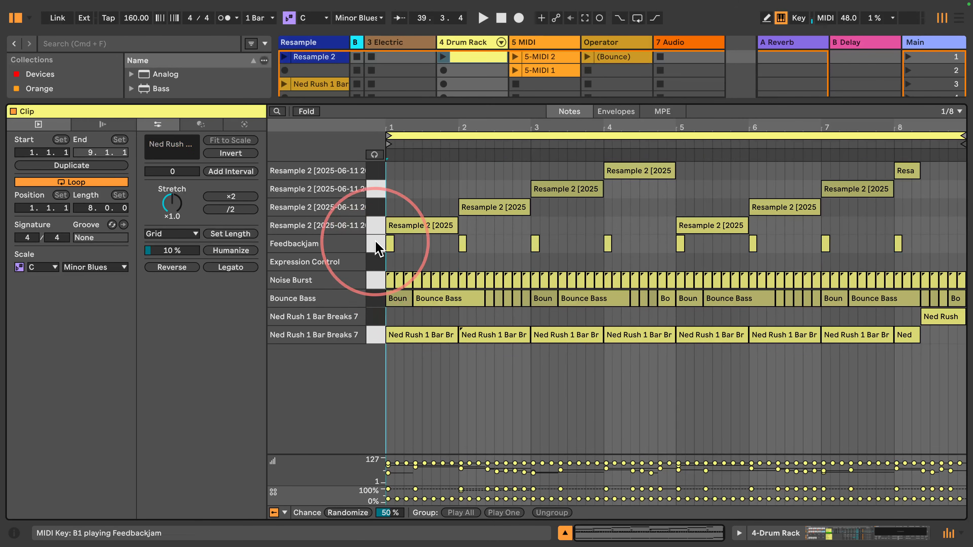
click(443, 57)
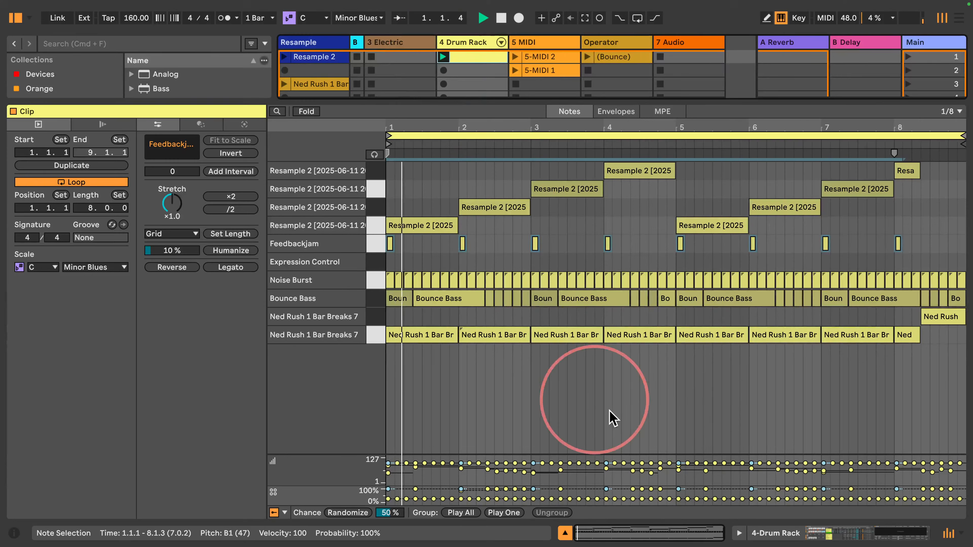
- Lower the d Reso1 return chain's volume to -∞ dB and select the Feedbackjam pad
click(757, 534)
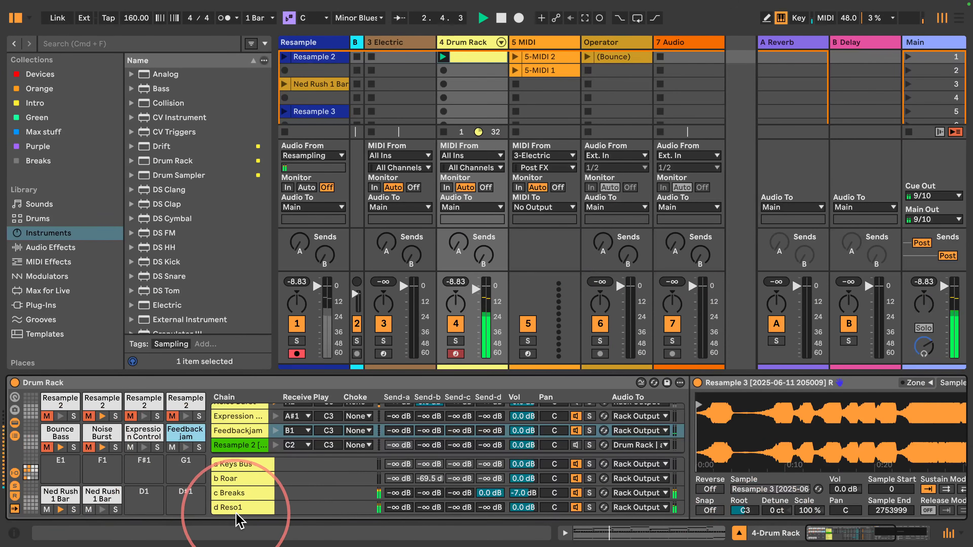
click(232, 508)
drag(532, 512, 532, 510)
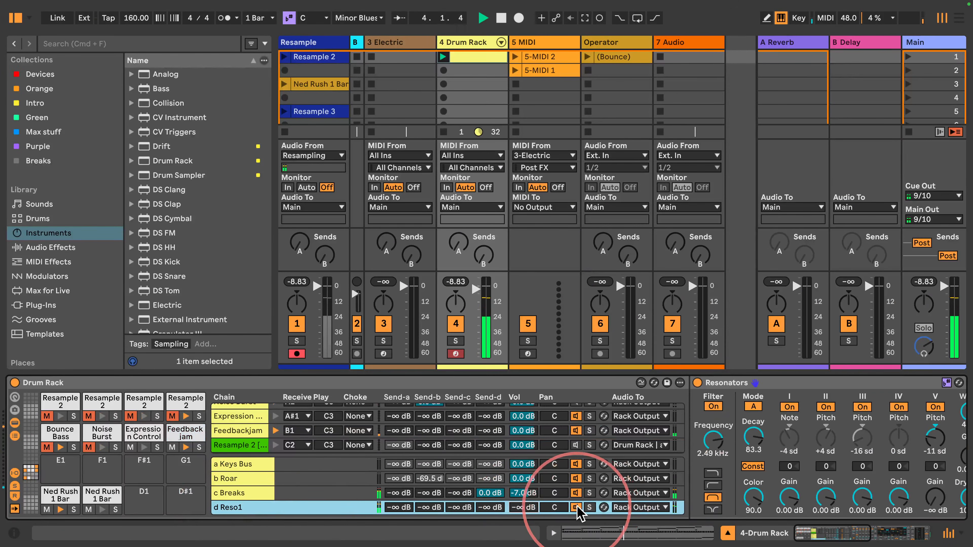
click(175, 435)
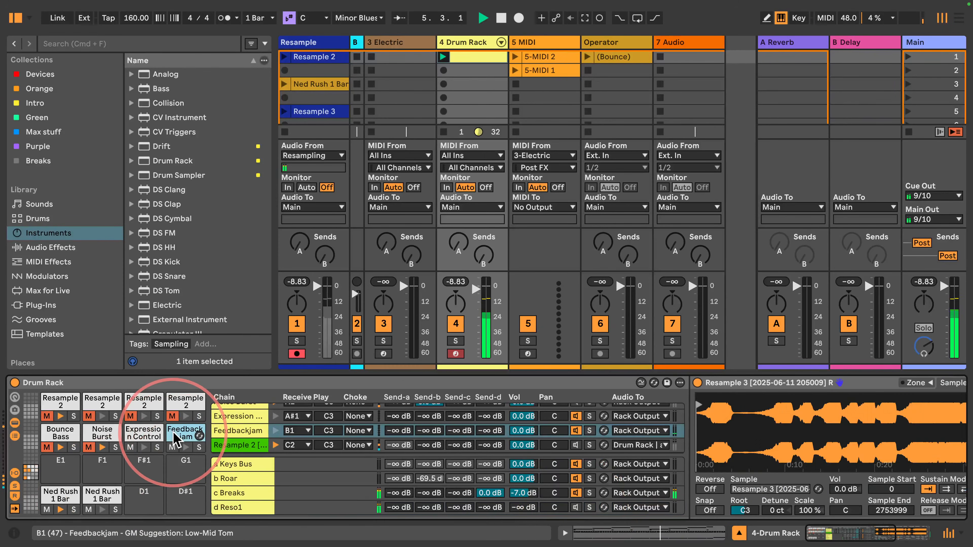
- Duplicate the Feedbackjam notes two beats on, then all of them one beat on, so one falls on every beat
double_click(463, 57)
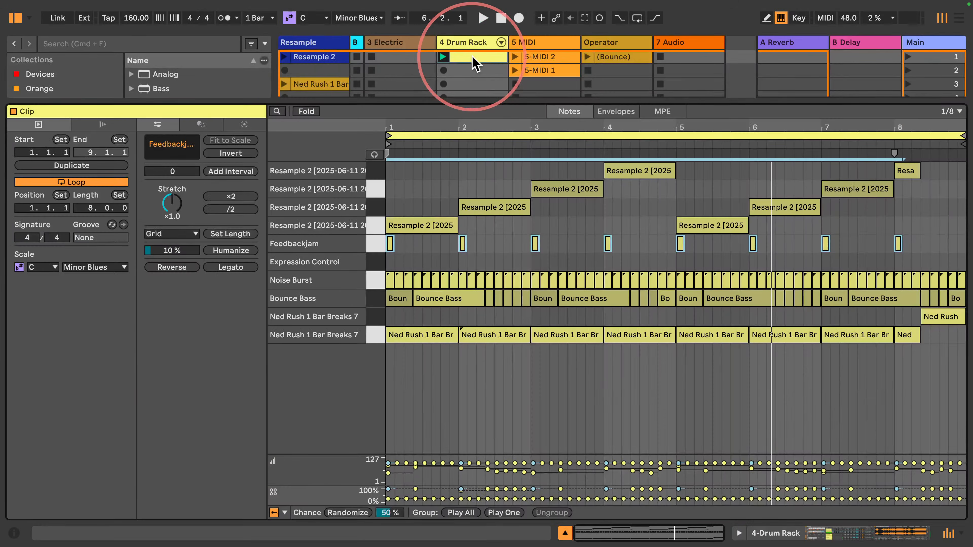
drag(389, 245, 423, 250)
click(387, 244)
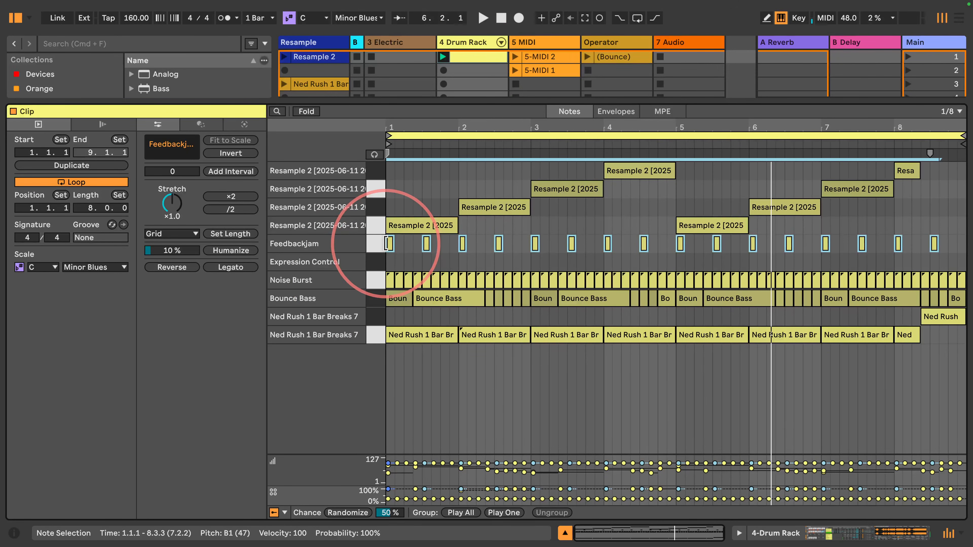
drag(390, 246, 409, 247)
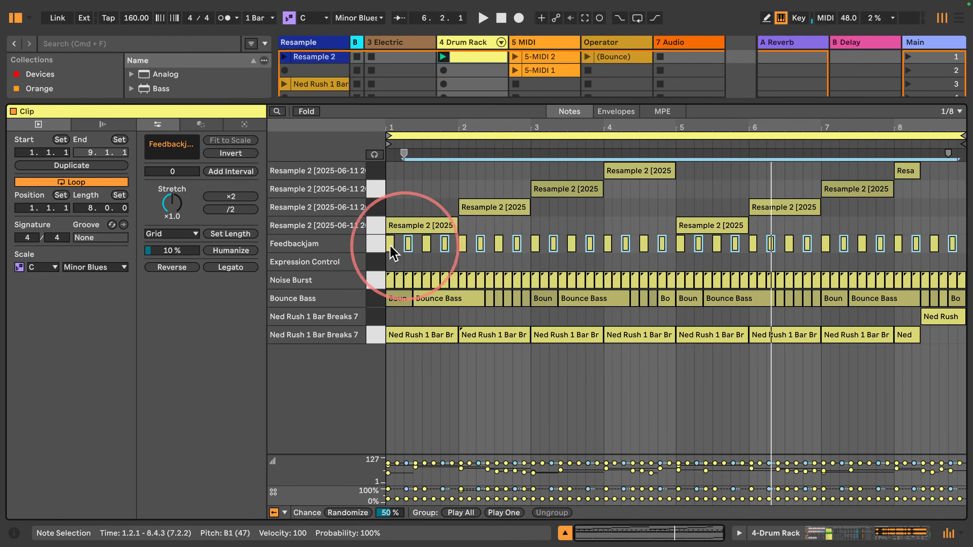
- Set the chance of every Feedbackjam note except the first to 57%
click(374, 243)
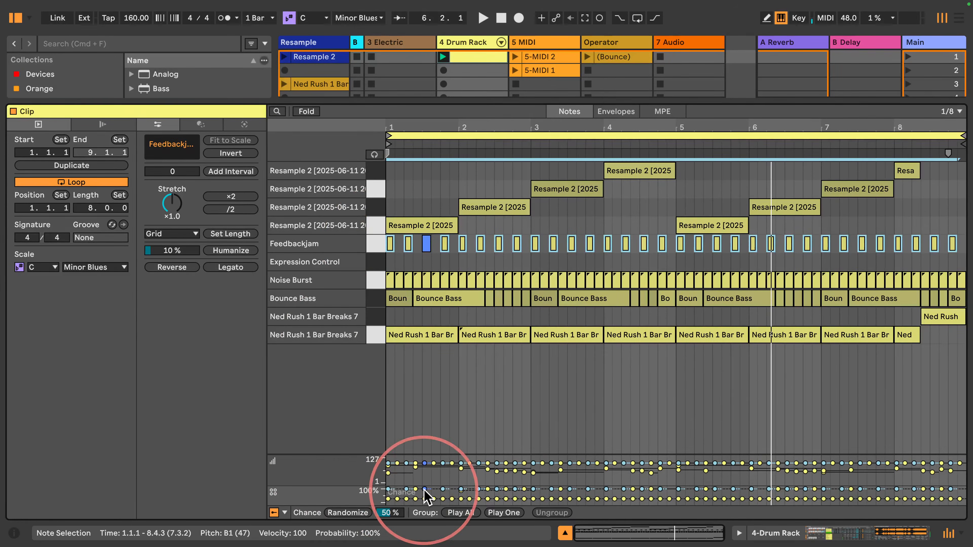
click(405, 262)
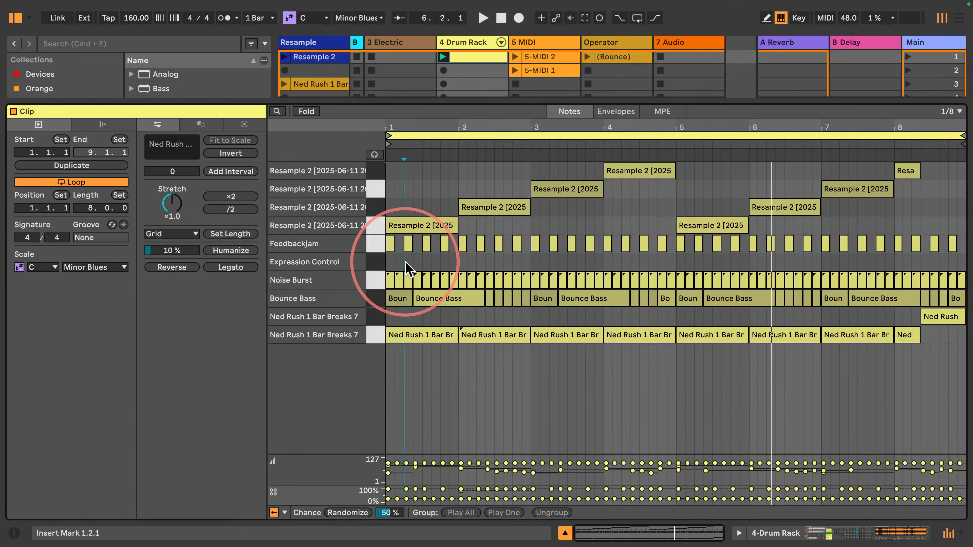
drag(405, 263, 963, 232)
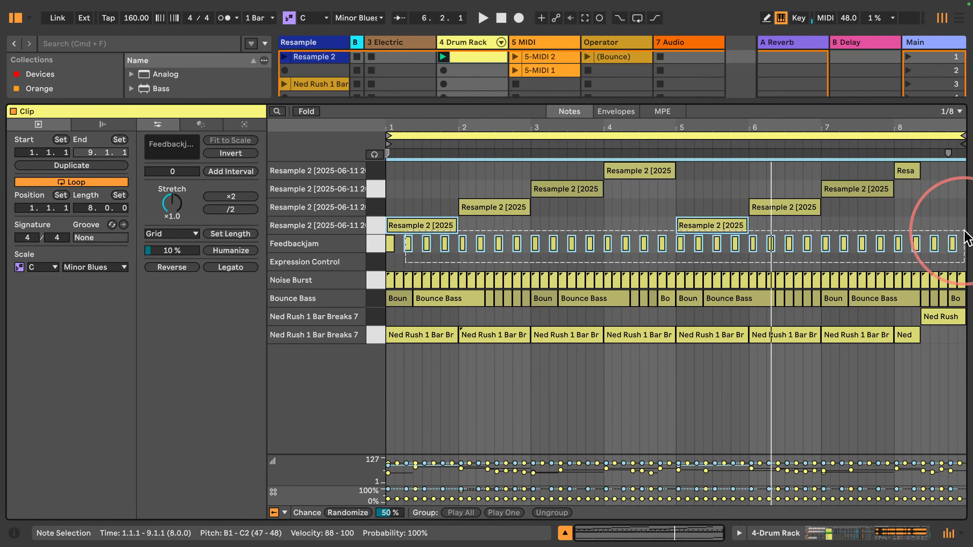
click(370, 248)
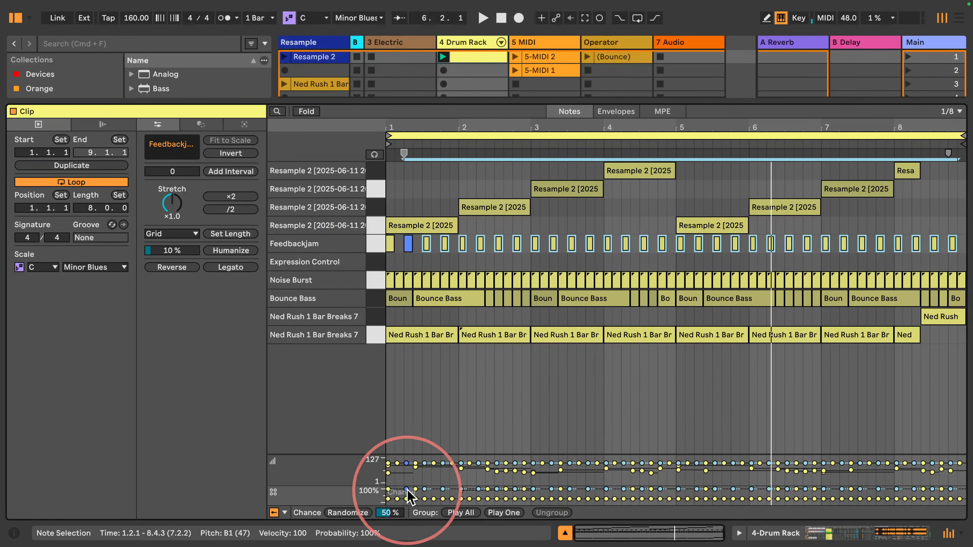
drag(407, 490, 407, 496)
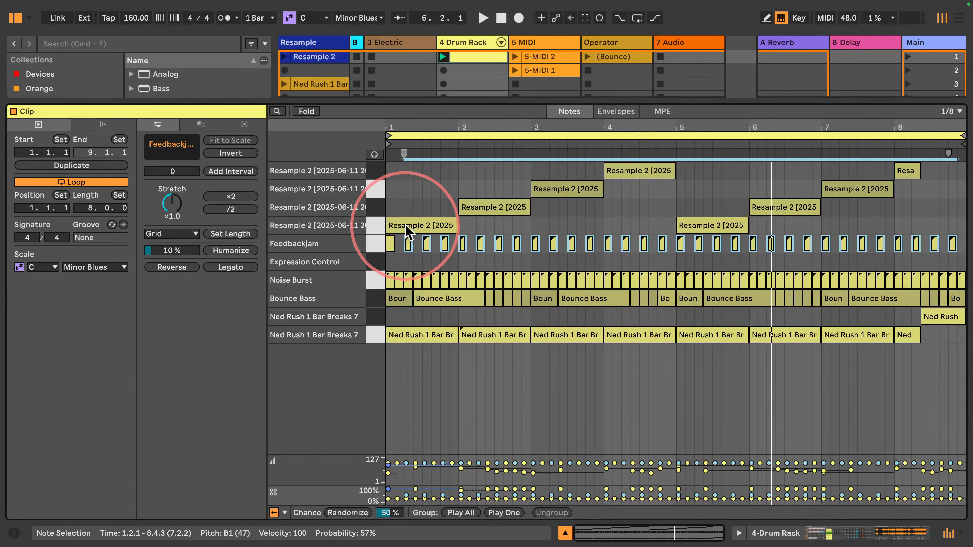
- Solo the Feedbackjam pad and set its Sampler's amplitude release to 2.96 s and volume to 0.00 dB
click(781, 533)
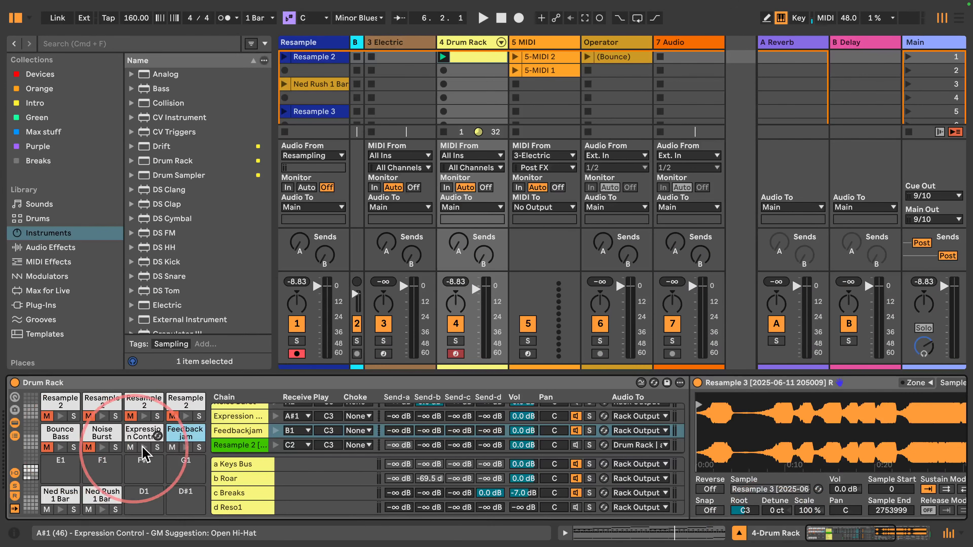
click(199, 447)
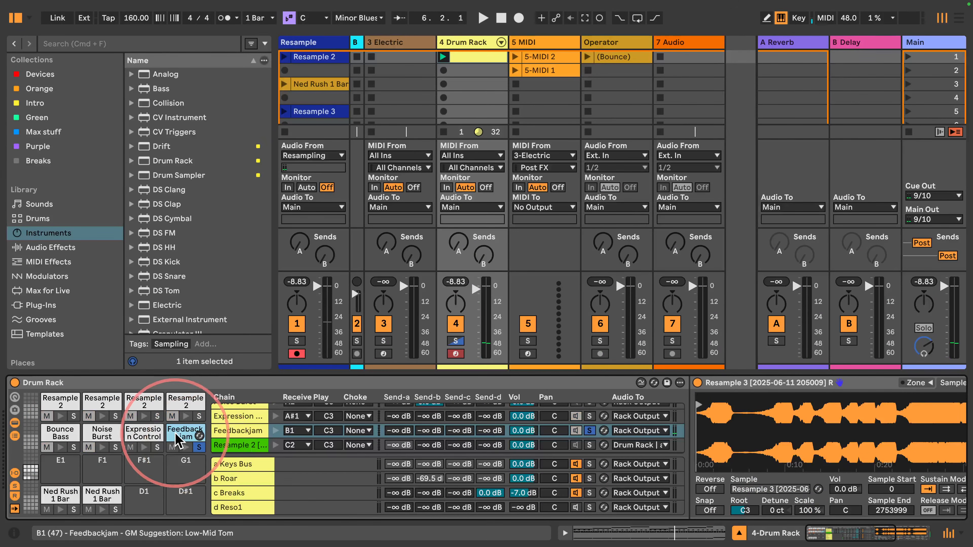
scroll(814, 498, right, 10)
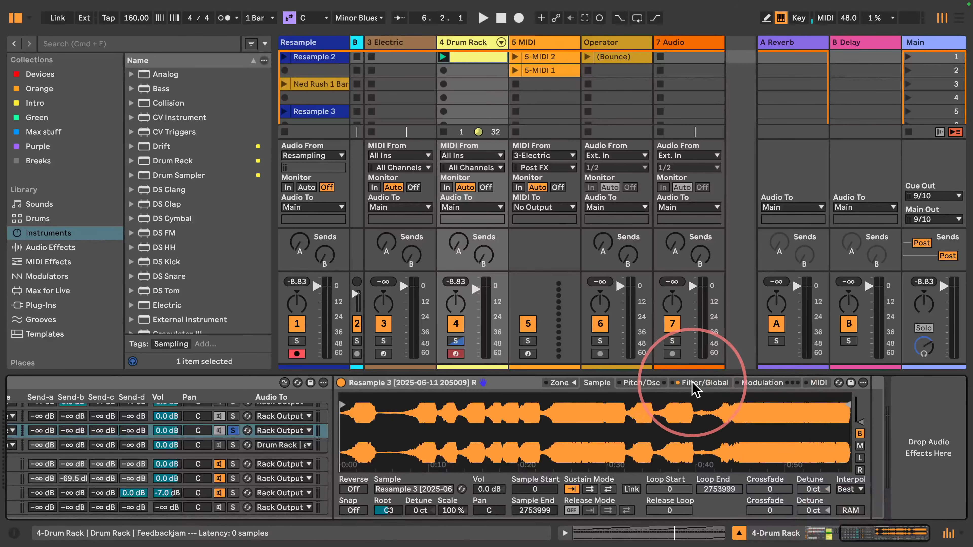
click(705, 383)
drag(774, 483, 772, 516)
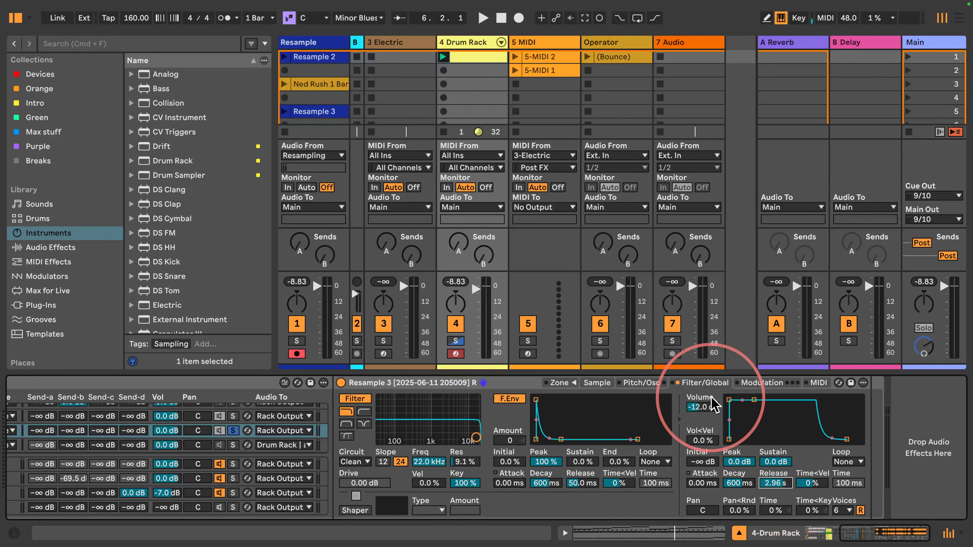
drag(713, 404, 707, 398)
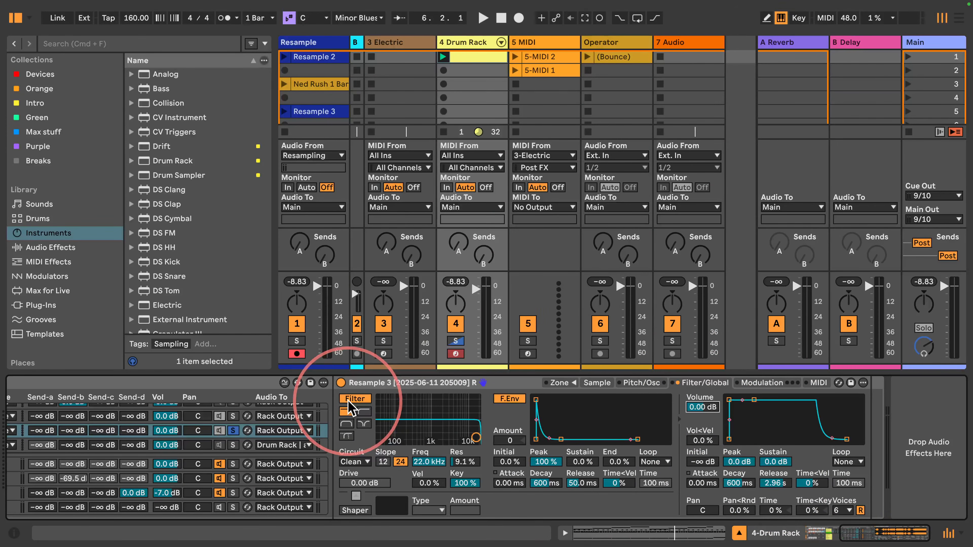
- Audition the Feedbackjam Sampler, then modulate its Sample Offset from velocity with an amount of 12.69
click(443, 70)
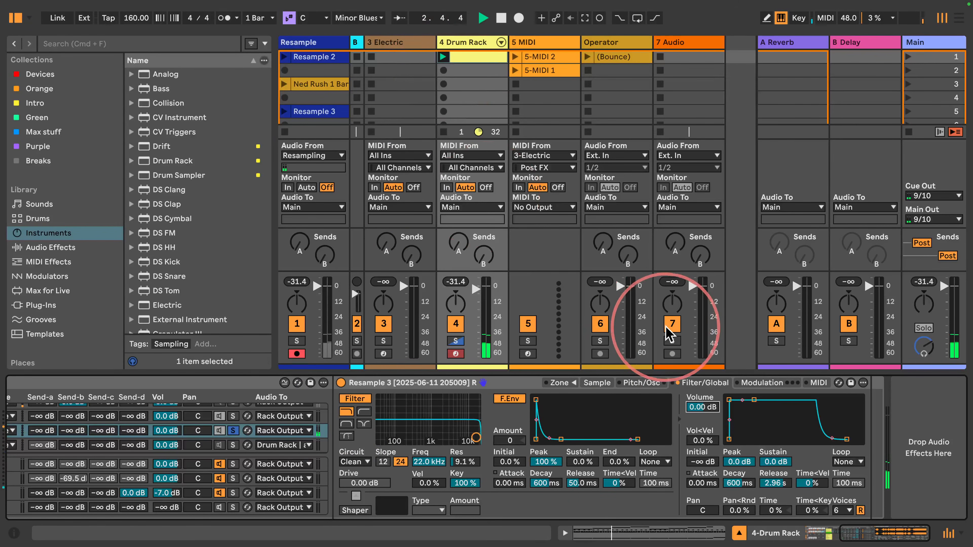
click(826, 384)
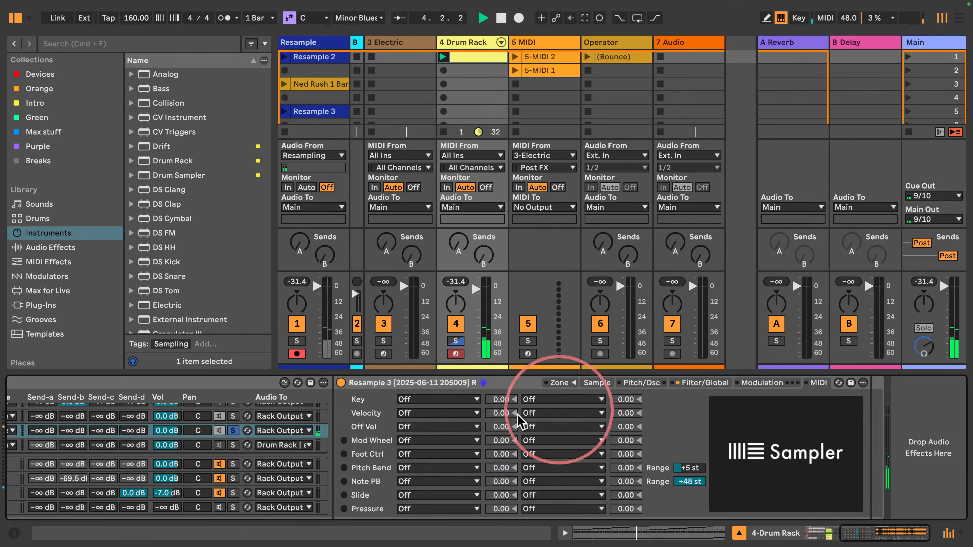
click(432, 413)
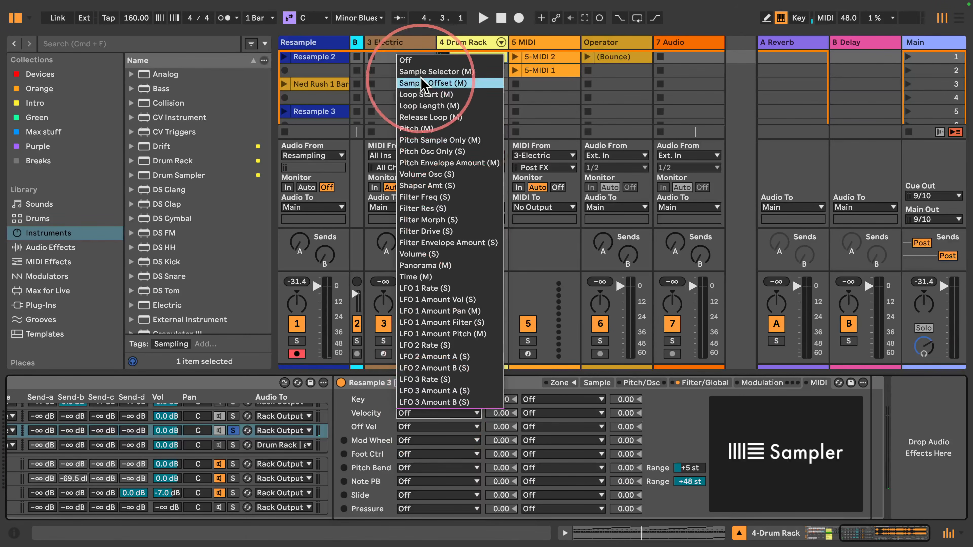
click(432, 84)
drag(500, 413, 510, 348)
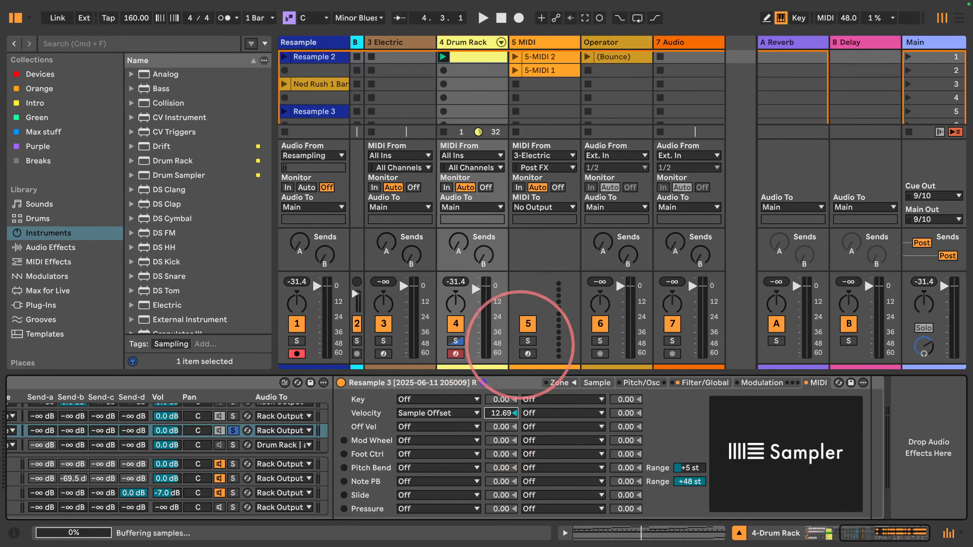
- Set the velocity of all Feedbackjam notes in the drum rack clip to 1 with a velocity deviation of +126
double_click(471, 57)
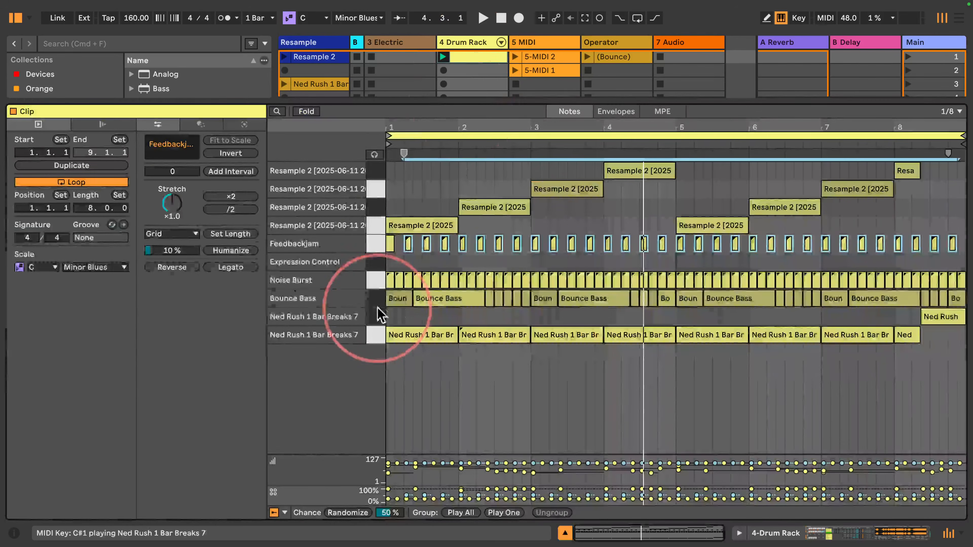
drag(370, 326, 372, 251)
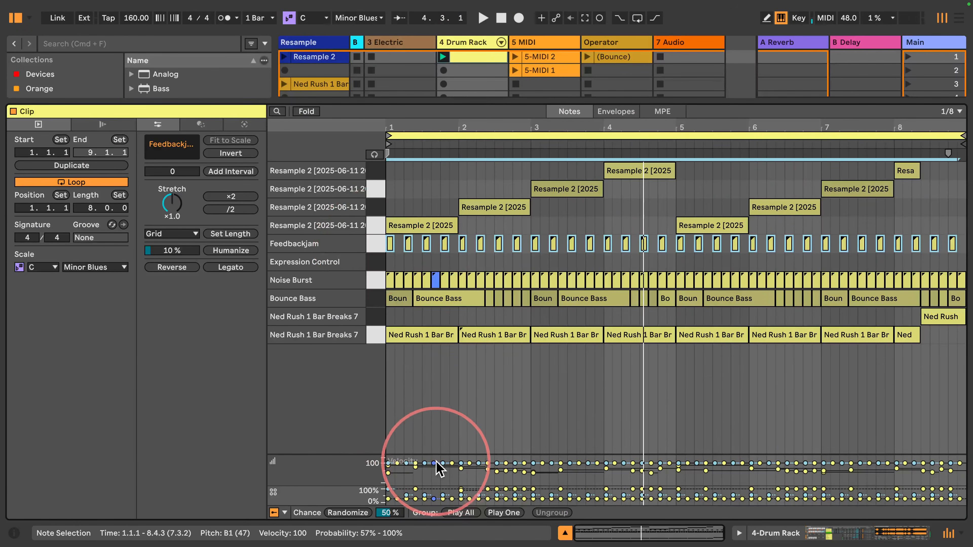
drag(442, 463, 442, 482)
drag(554, 516, 553, 513)
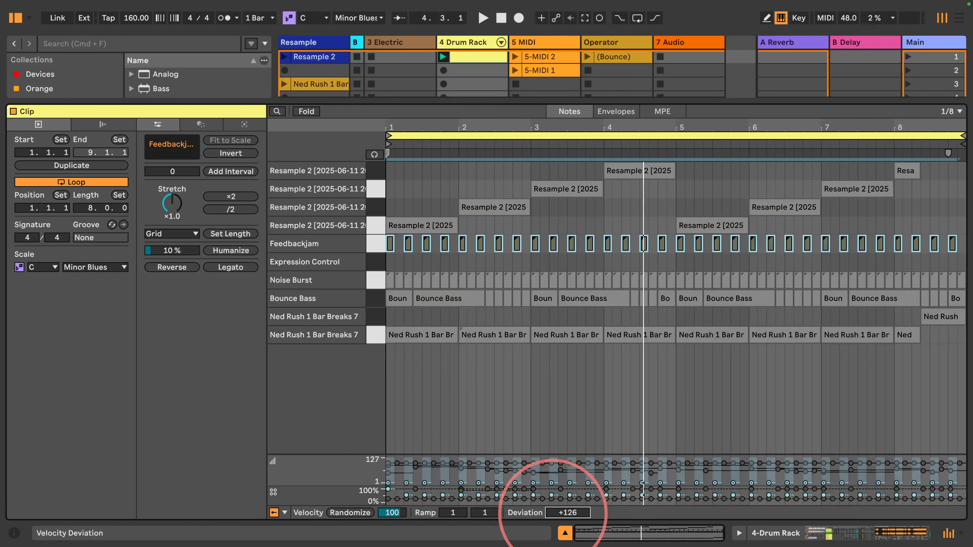
- Shape the Feedbackjam sampler's volume envelope with a 3.08 ms attack, 183 ms decay and -11 dB sustain
key(super+a)
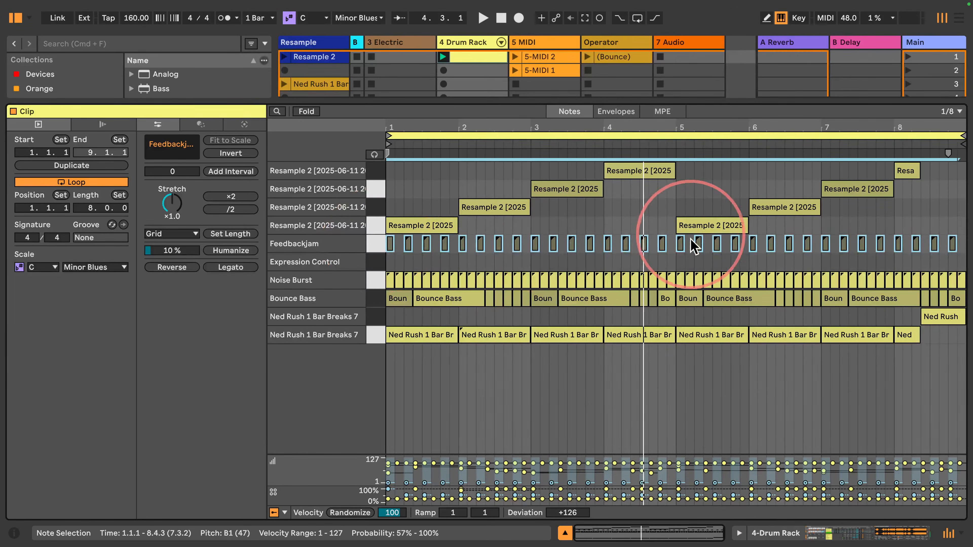
click(775, 533)
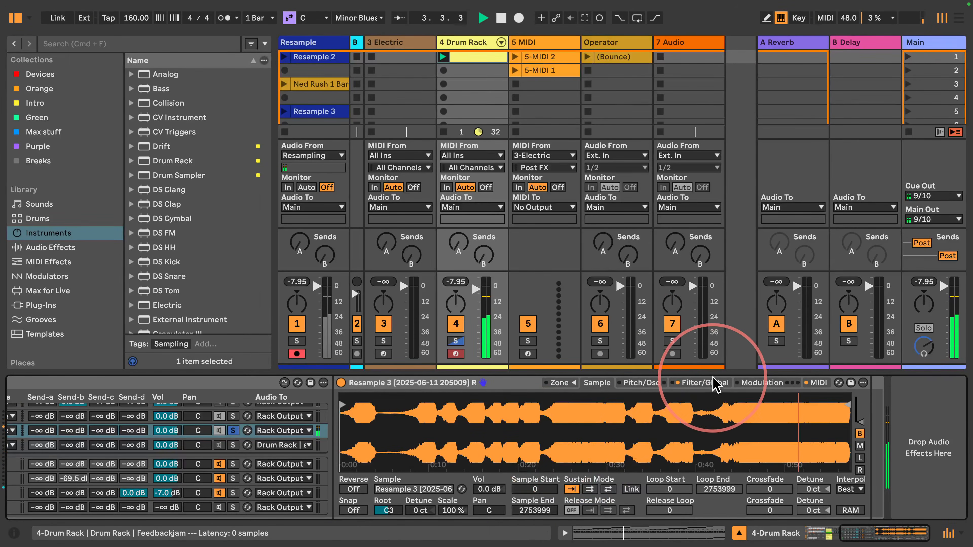
click(705, 383)
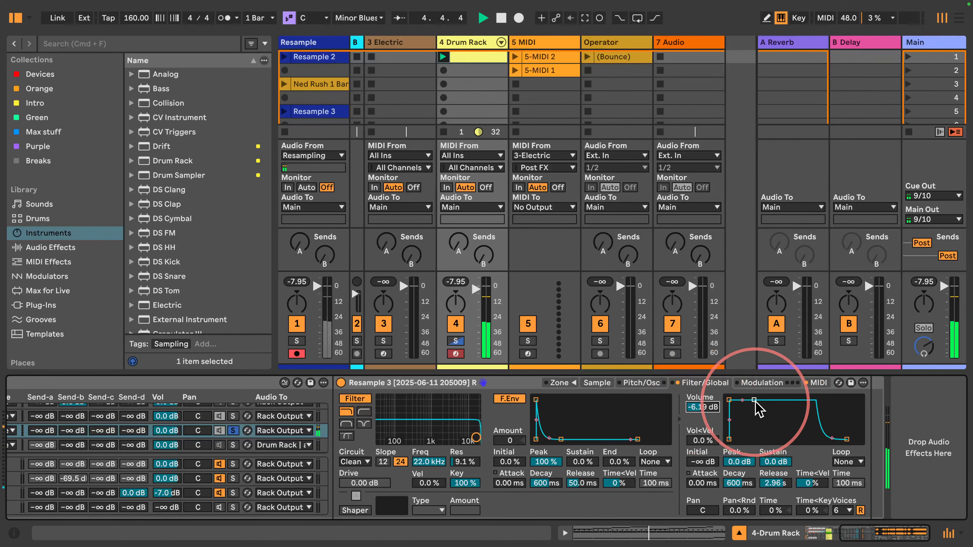
mouse_move(754, 400)
mouse_down()
mouse_move(750, 411)
mouse_move(741, 400)
mouse_up()
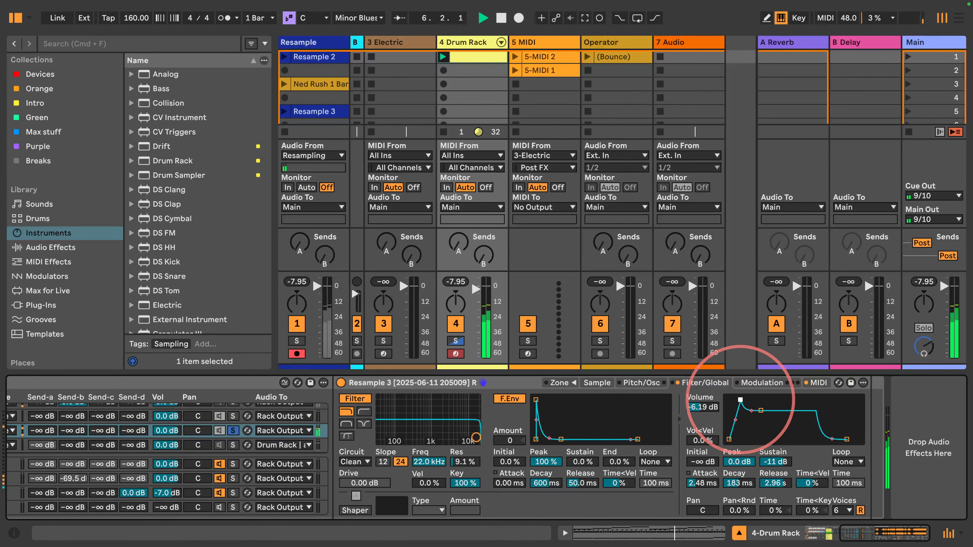
- Set the Feedbackjam sampler to 32 voices with retrigger off and lengthen its volume release to 10.6 s
click(842, 510)
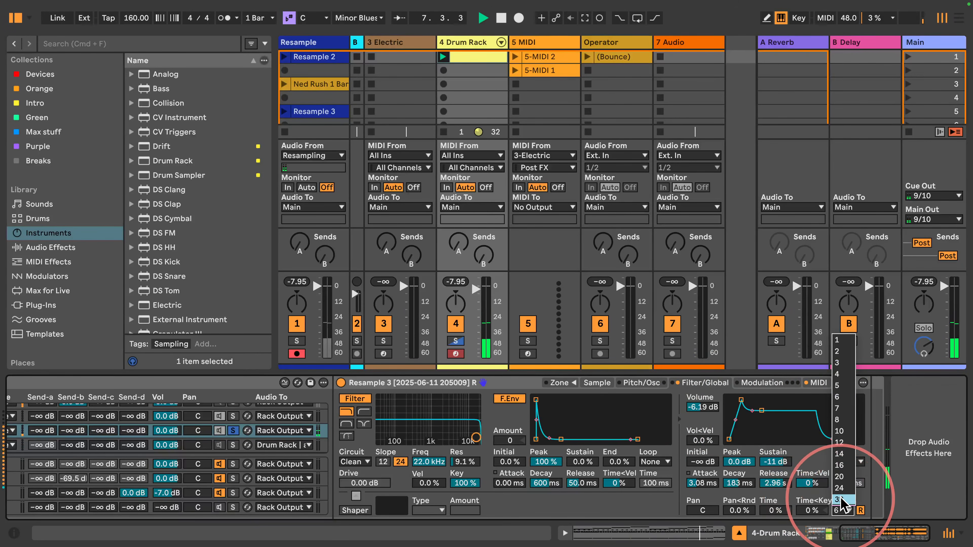
click(856, 530)
click(860, 511)
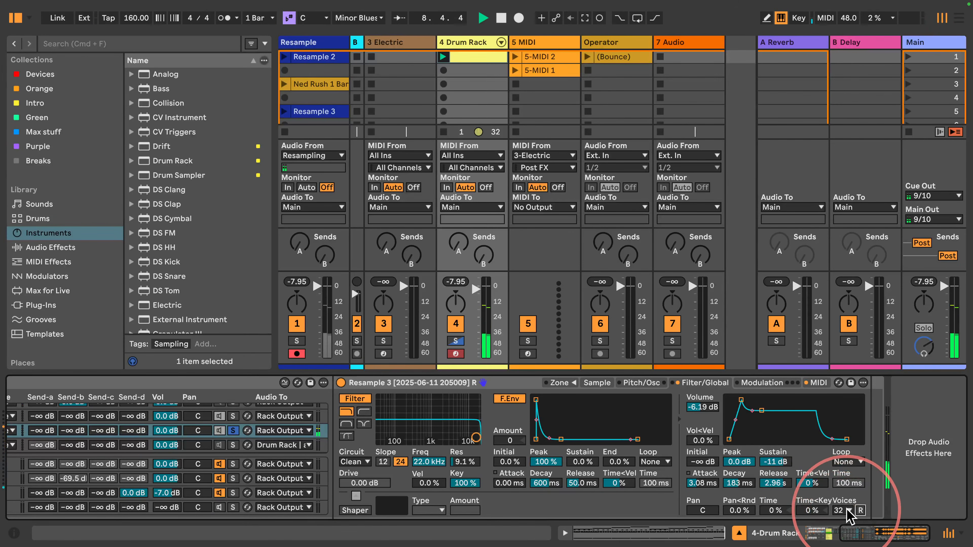
click(847, 440)
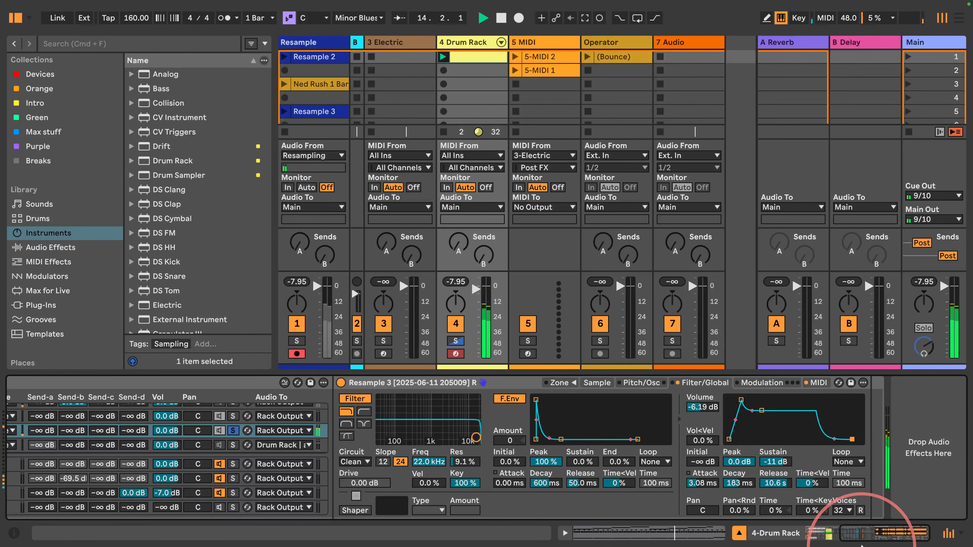
- Unsolo the Feedbackjam chain and unfold the Drum Rack track so all its chains fit in the mixer
click(820, 533)
click(590, 430)
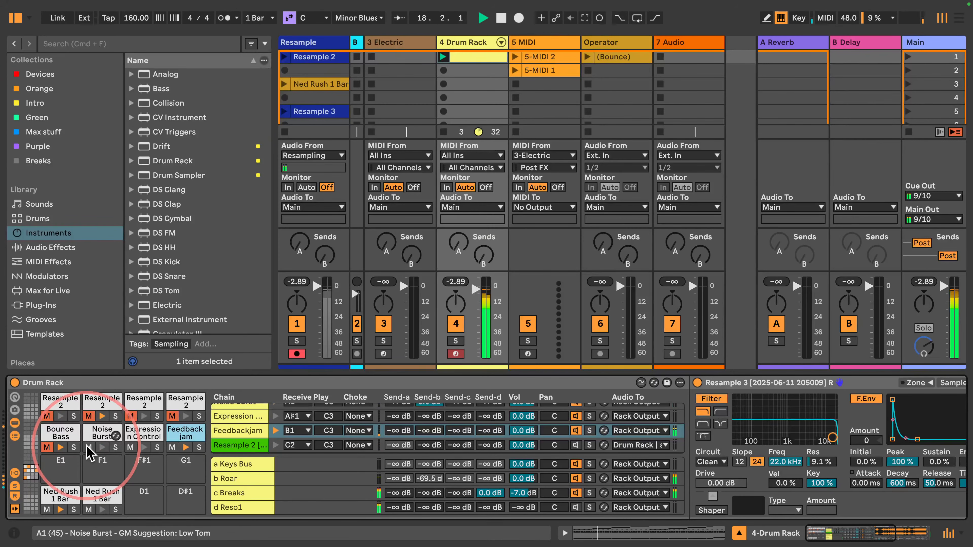
click(501, 43)
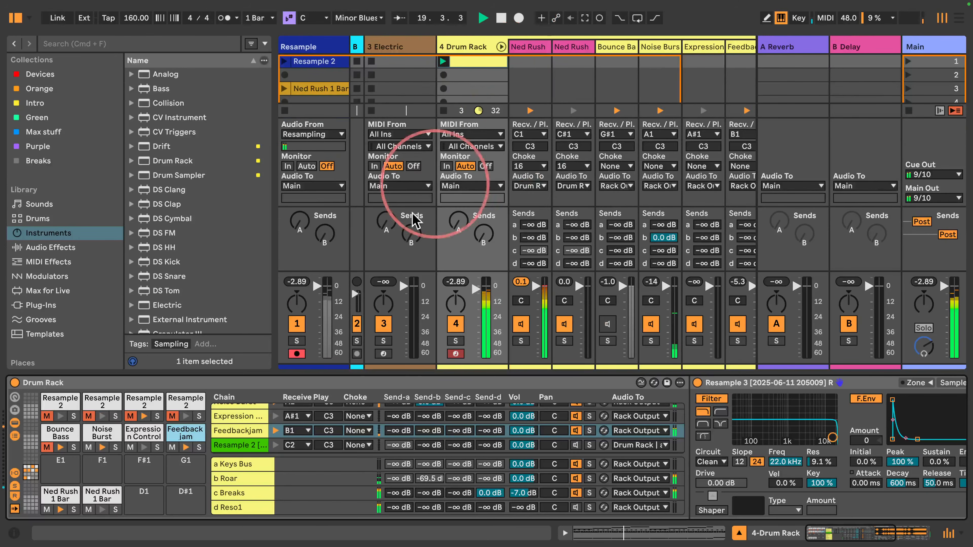
drag(275, 216, 170, 278)
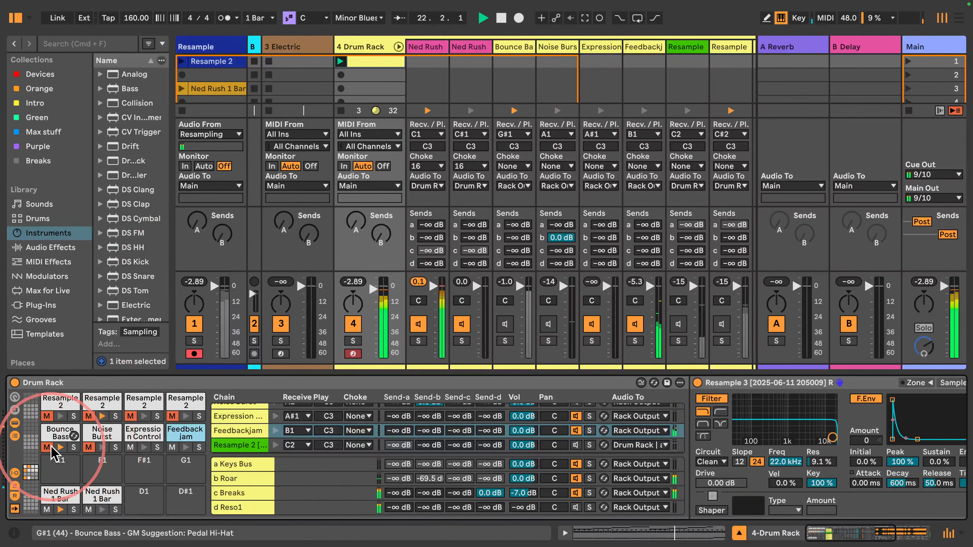
- Mute the Noise Burst pad and the Roar return chain, and unmute the Bounce Bass pad
click(89, 448)
click(47, 447)
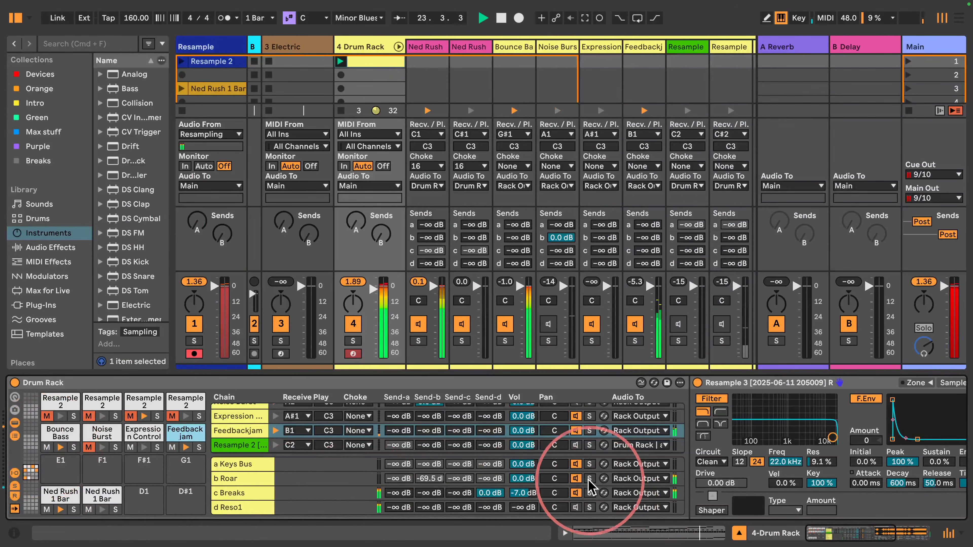
click(576, 479)
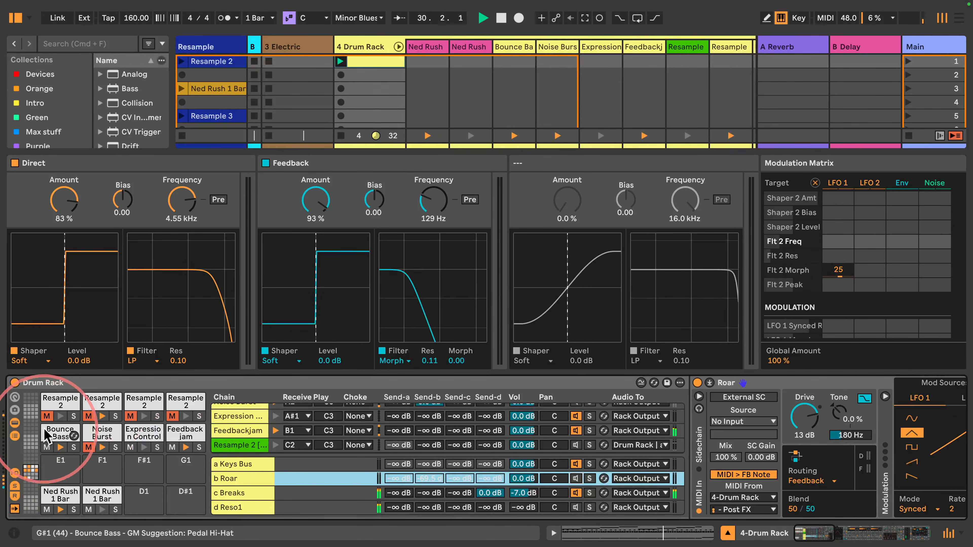
- Lower the Bounce Bass chain's volume to -4.4 dB
click(54, 433)
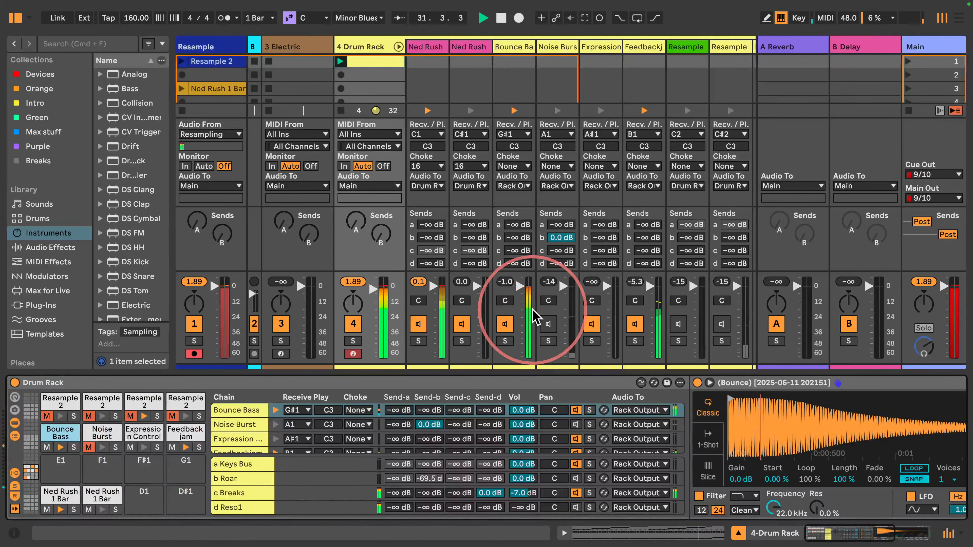
mouse_move(520, 287)
mouse_down()
mouse_move(520, 300)
mouse_move(520, 291)
mouse_up()
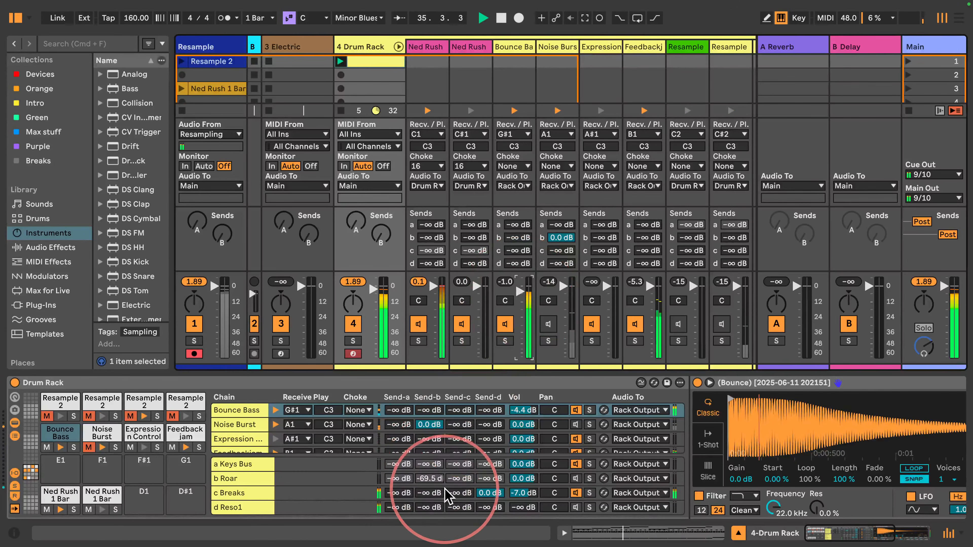
- Examine the effect devices on the Breaks and Reso1 return chains, including the reverb and limiter after the Resonators
click(524, 508)
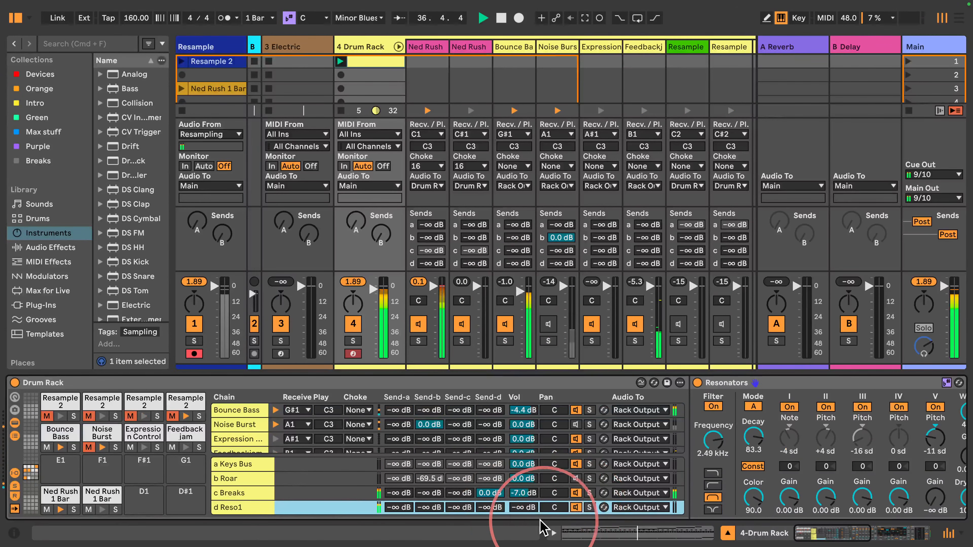
click(242, 493)
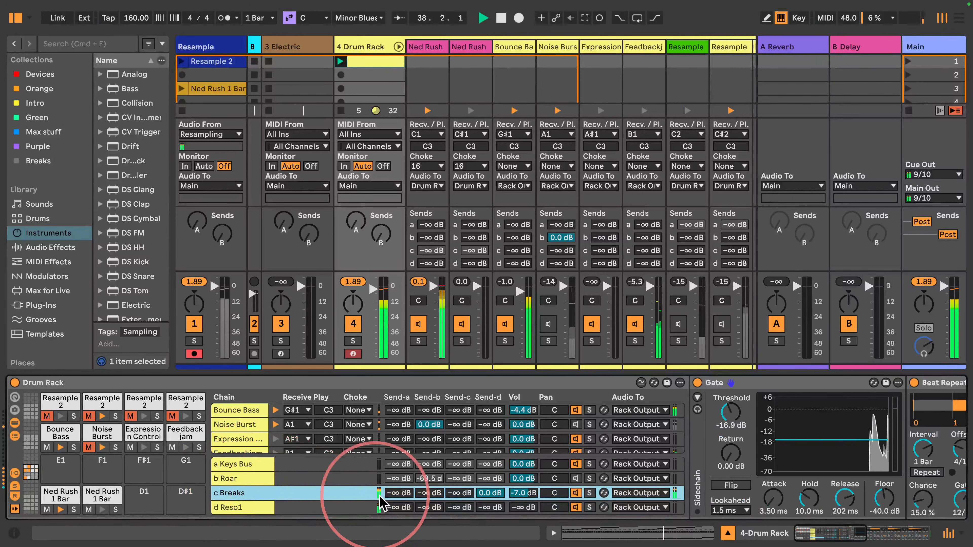
click(242, 507)
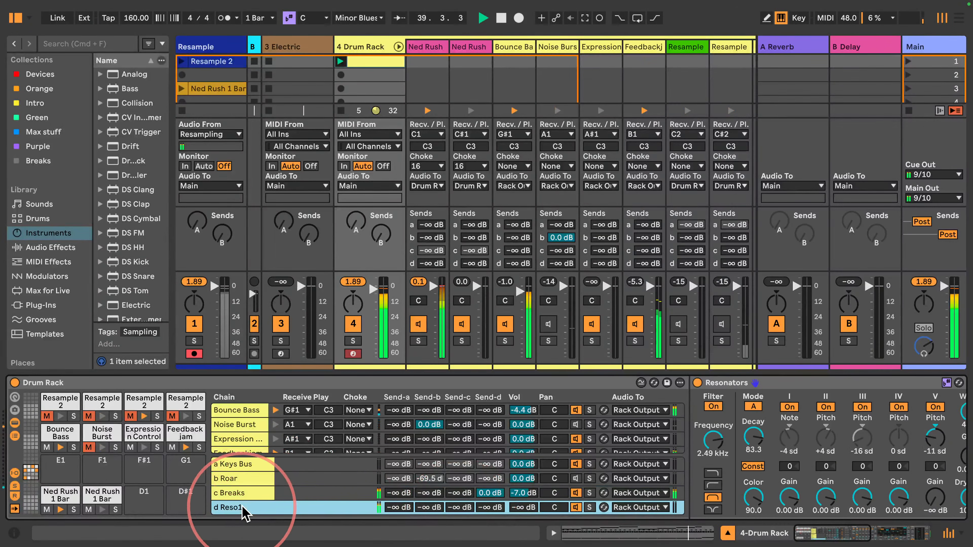
scroll(675, 462, right, 10)
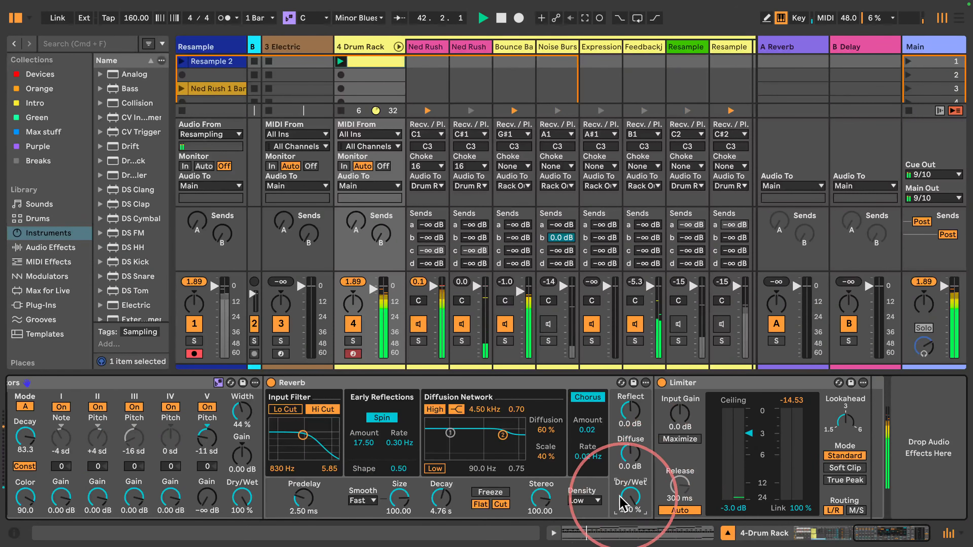
scroll(619, 499, left, 10)
scroll(417, 459, left, 5)
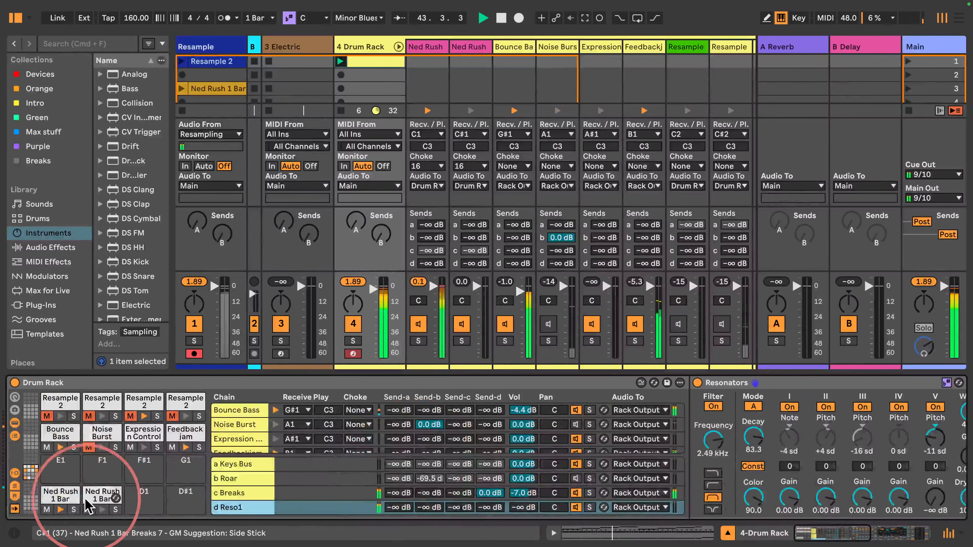
- Try adjusting Send-d on the C#1 Ned Rush breaks chain and audition the rack with the Reso1 return selected
click(94, 498)
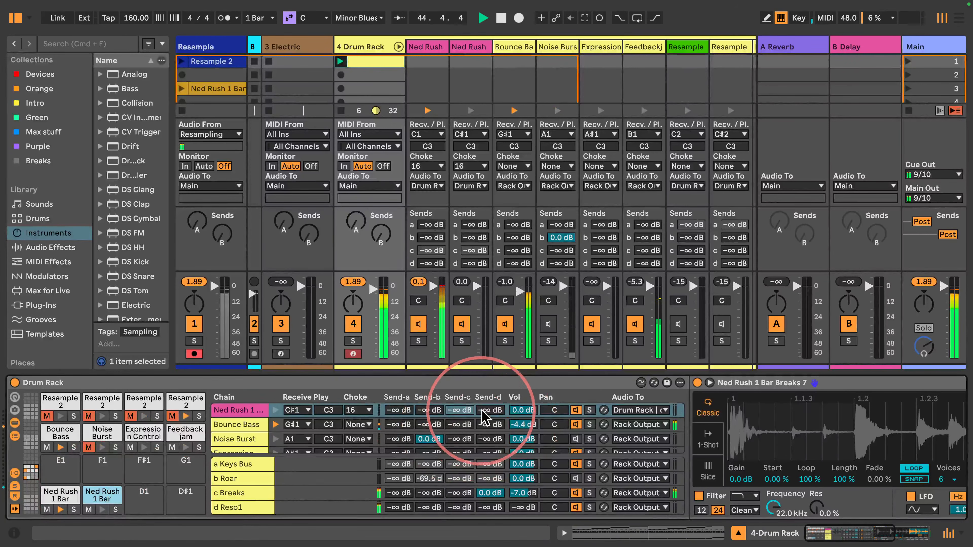
drag(486, 410, 487, 433)
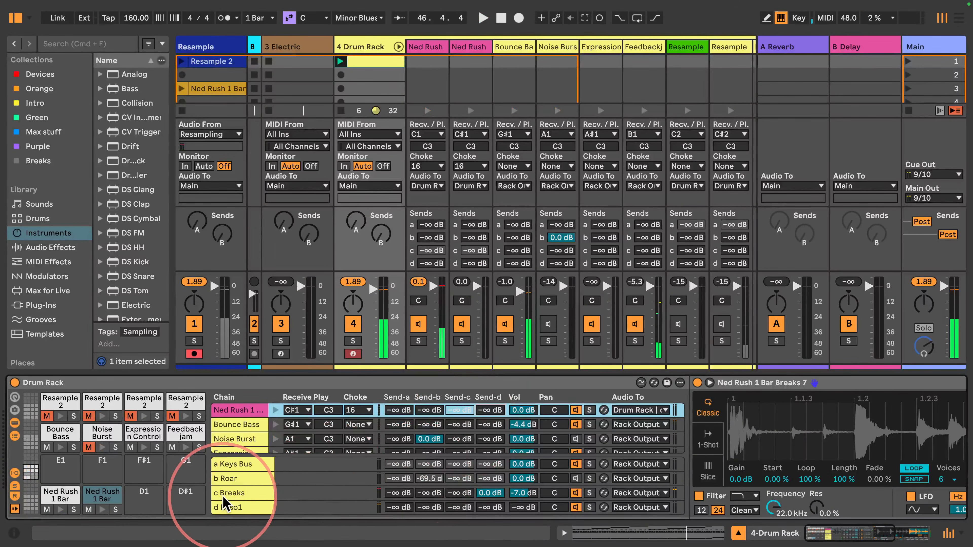
click(227, 507)
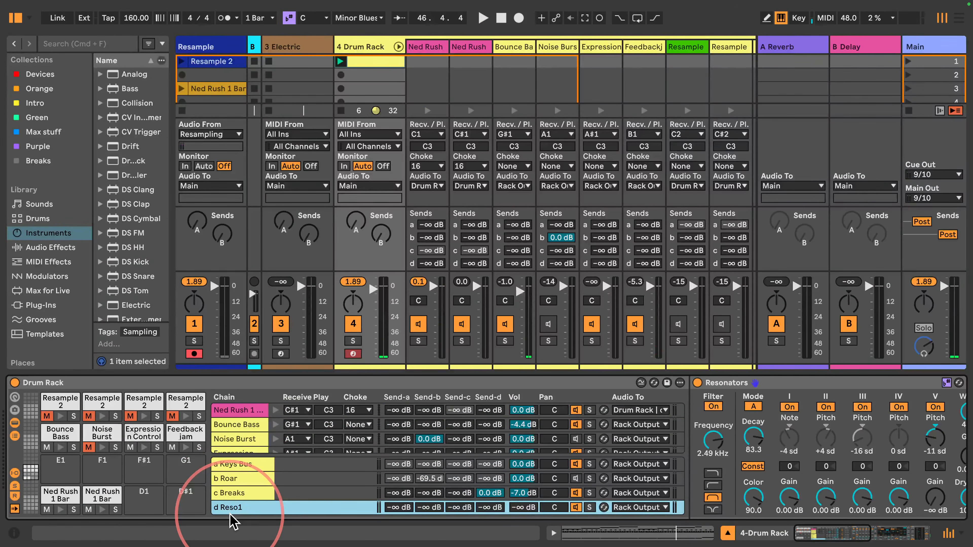
key(space)
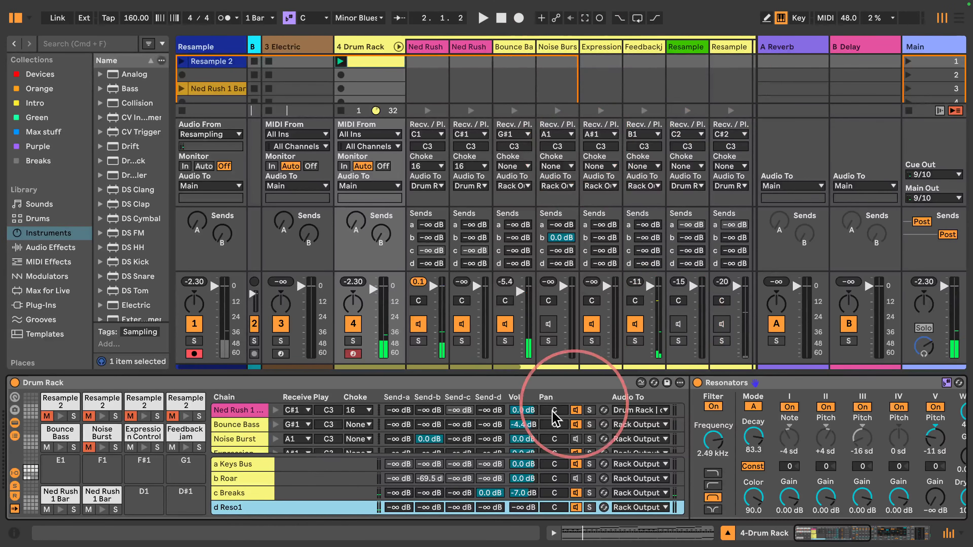
key(space)
scroll(218, 451, down, 5)
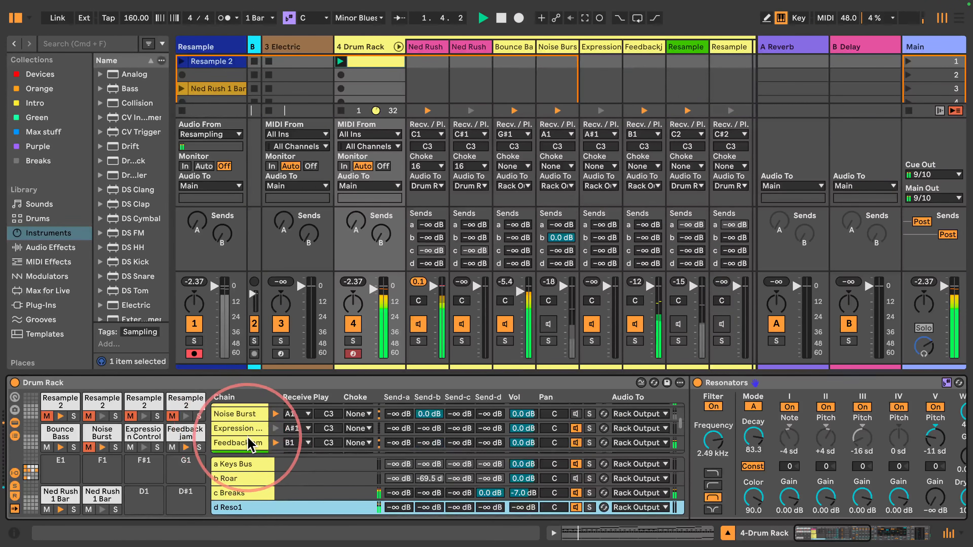
- Set the Reso1 return chain's volume to -0.6 dB and the Breaks return's volume to -8.0 dB during playback
click(234, 494)
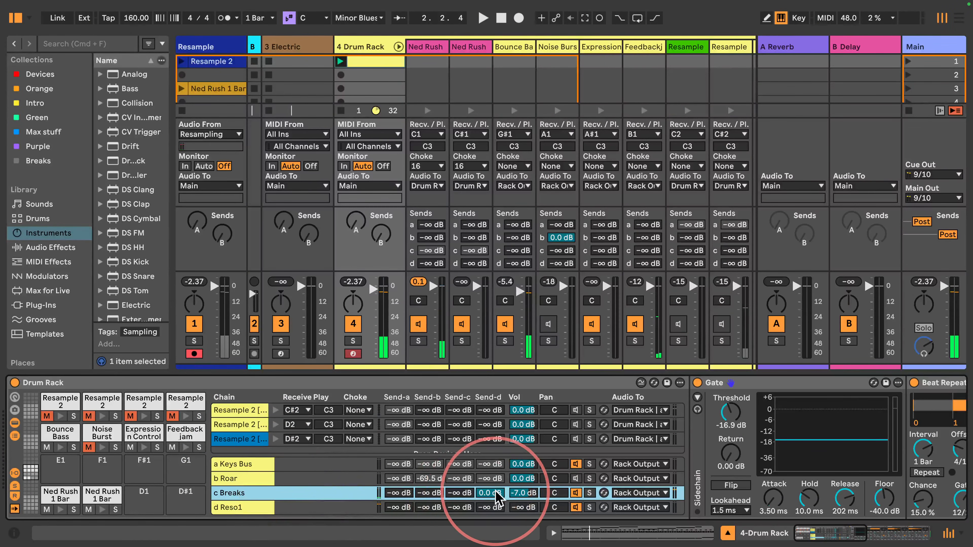
key(space)
drag(521, 509, 519, 511)
key(space)
key(space)
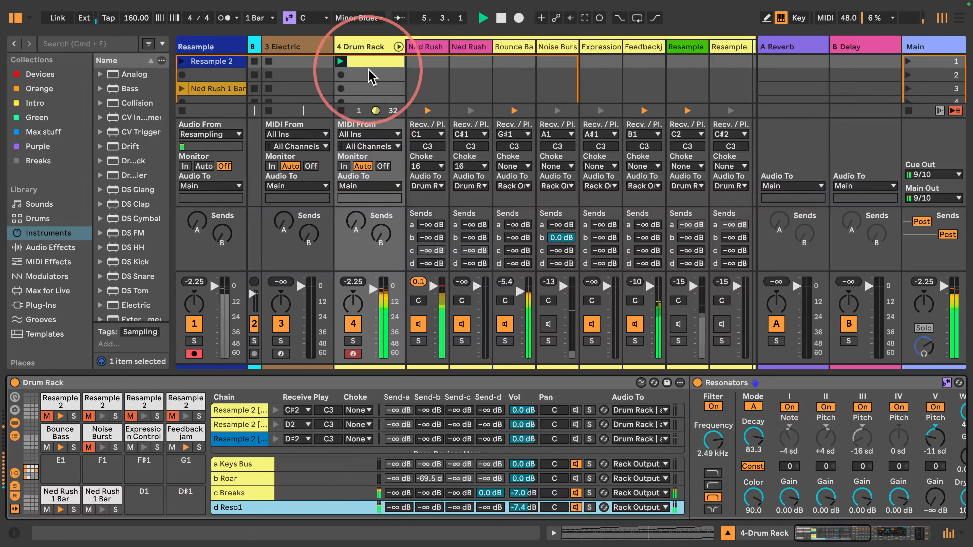
drag(522, 495, 521, 504)
click(523, 493)
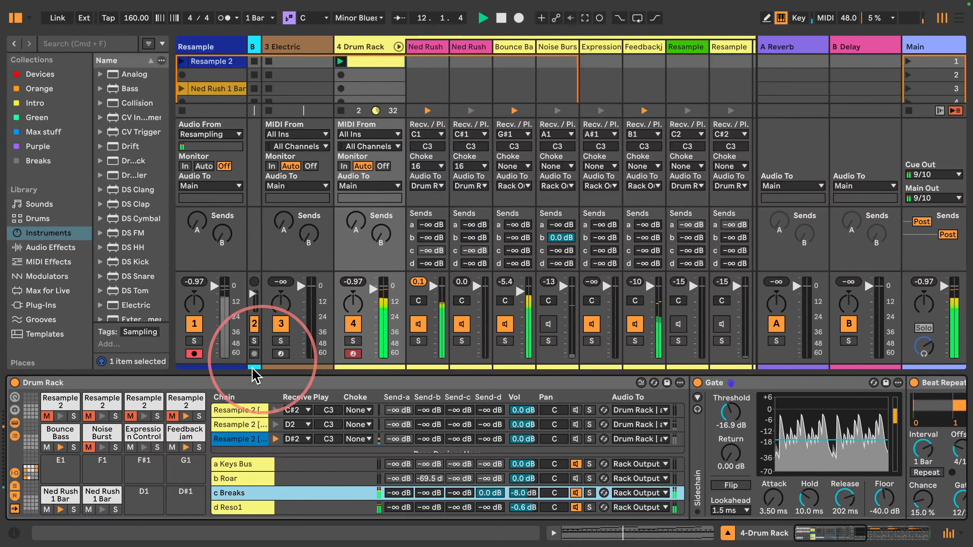
- Add a 1/8 note in the Drum Rack clip's Expression Control lane at the start of each bar from 1 to 8
click(376, 62)
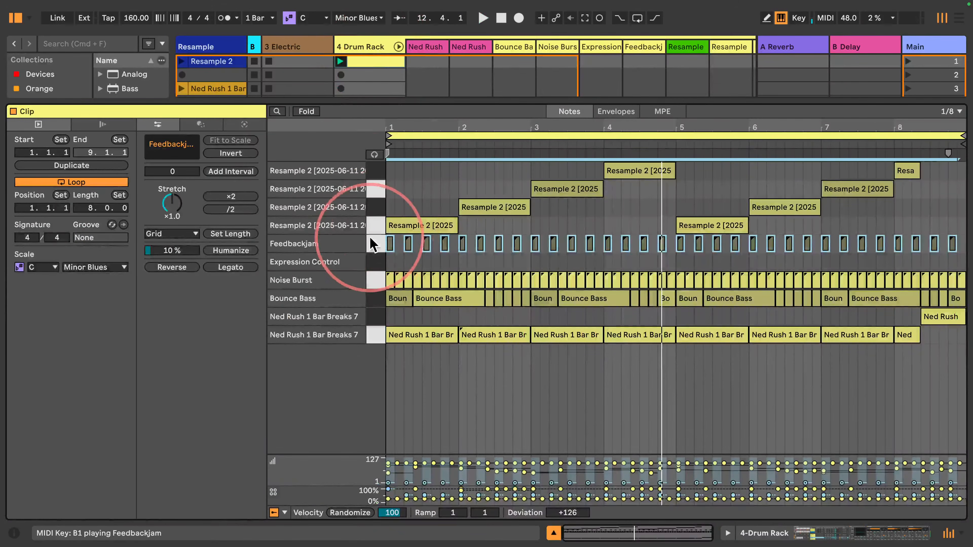
double_click(389, 262)
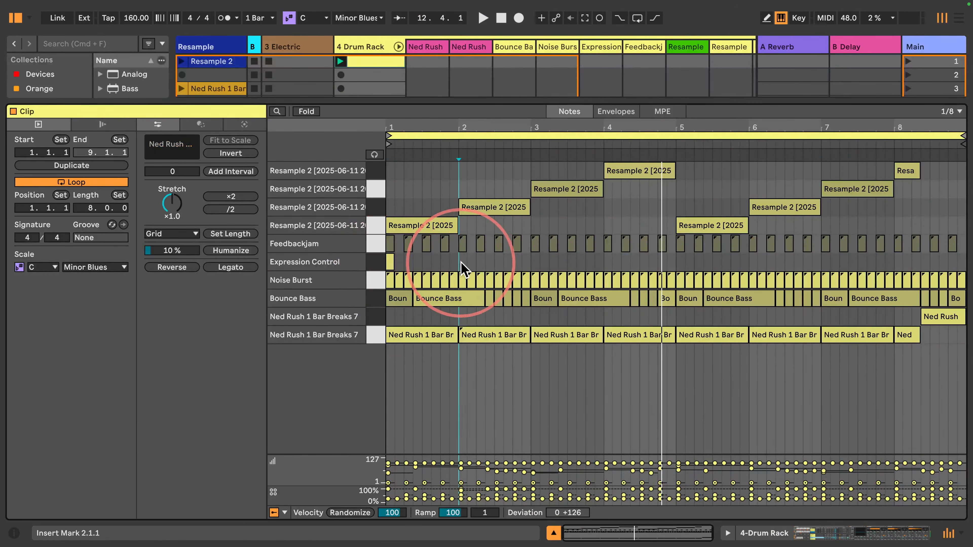
double_click(462, 261)
double_click(535, 262)
double_click(608, 261)
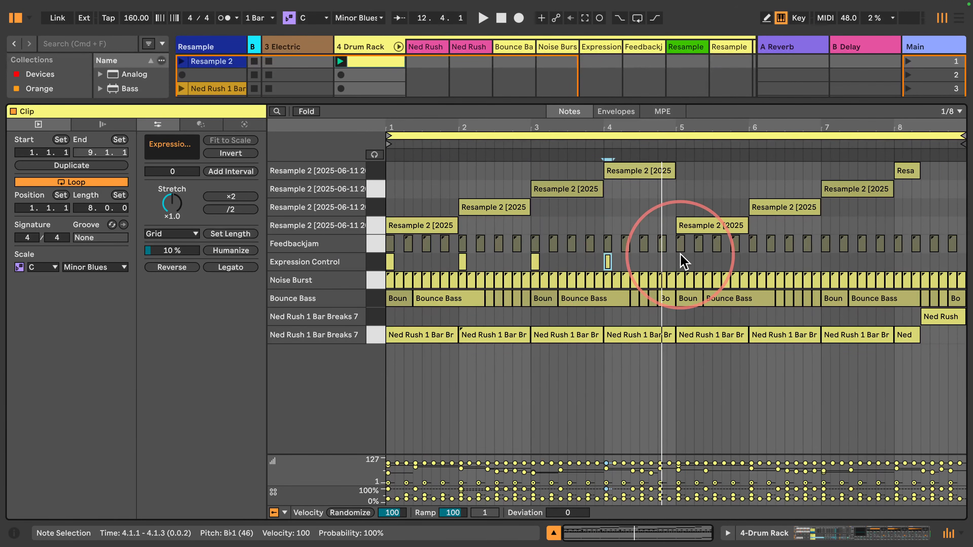
key(b)
click(680, 258)
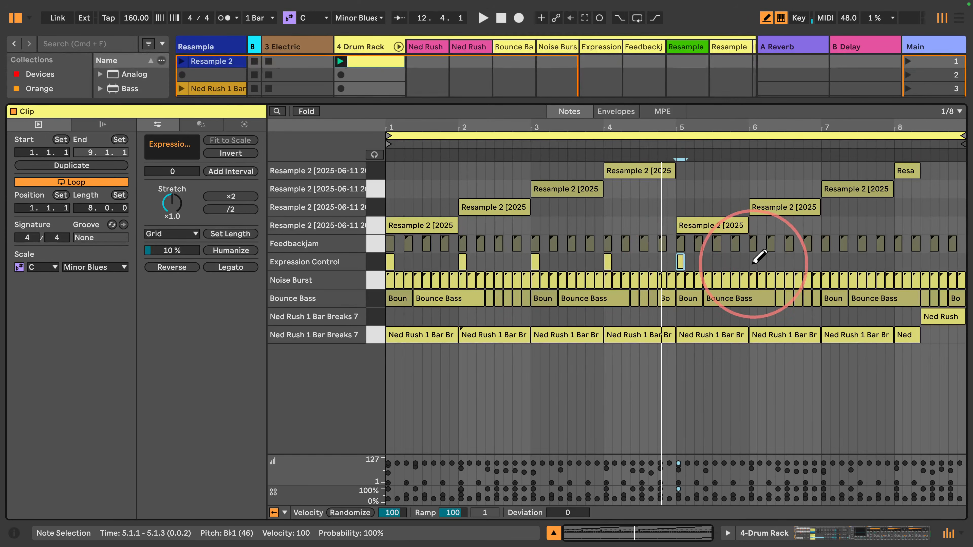
click(753, 262)
click(826, 261)
click(898, 262)
key(b)
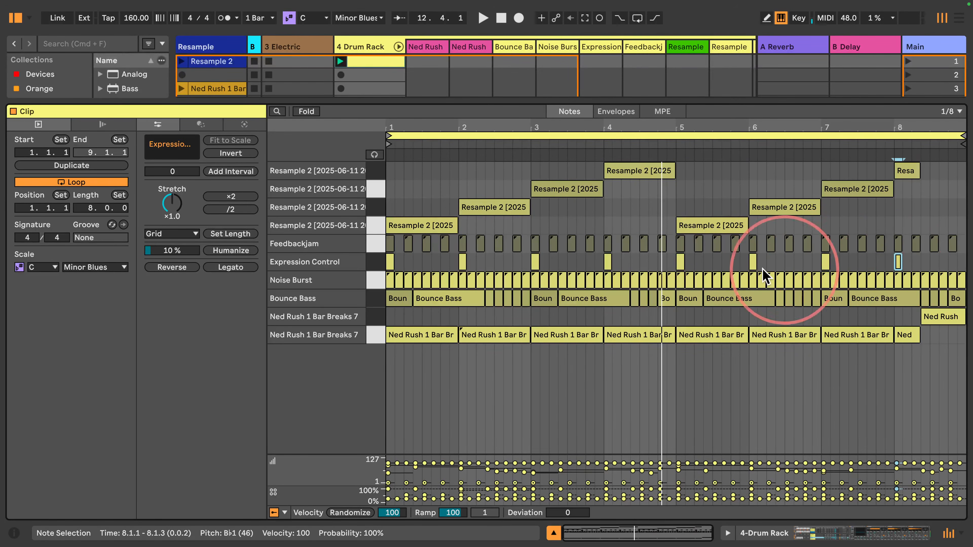
- Launch the Drum Rack clip and show the Expression Control pad's device
click(341, 62)
drag(344, 100, 347, 254)
click(763, 533)
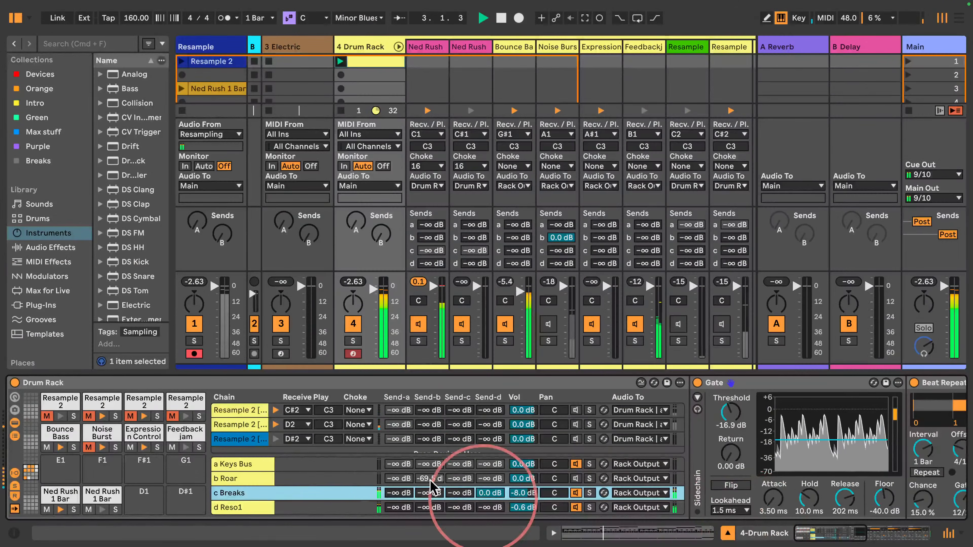
click(134, 427)
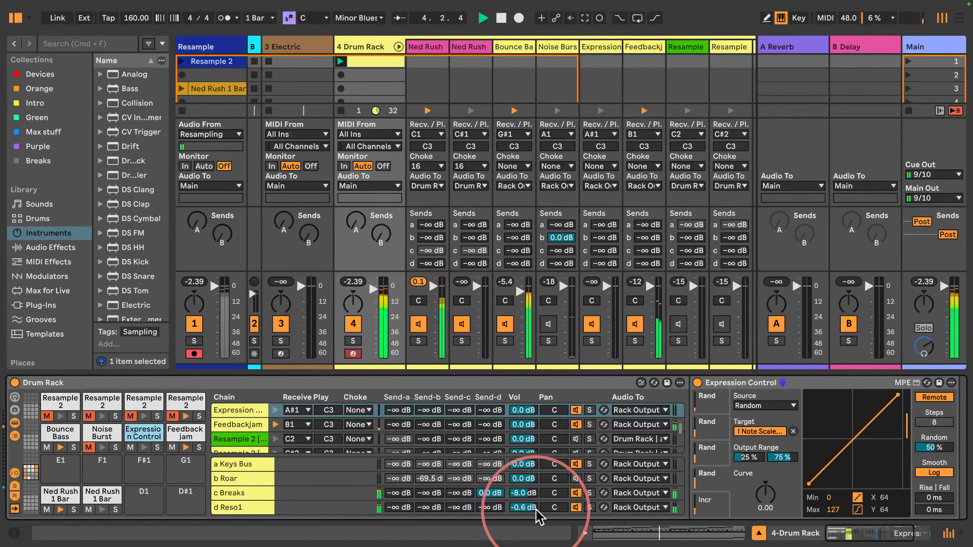
- Set the Breaks return chain's volume to -6.8 dB and its Gate threshold to -4.16 dB
click(525, 508)
mouse_move(523, 493)
mouse_down()
mouse_move(523, 479)
mouse_move(521, 496)
mouse_up()
drag(712, 423, 712, 398)
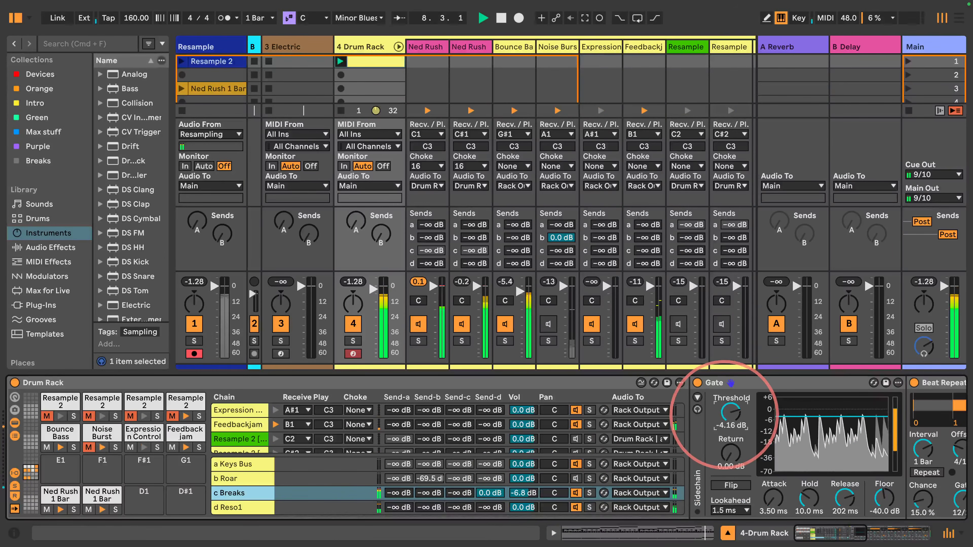
- Set the Breaks return's Gate threshold to -19.7 dB and its floor to -∞ dB
click(882, 494)
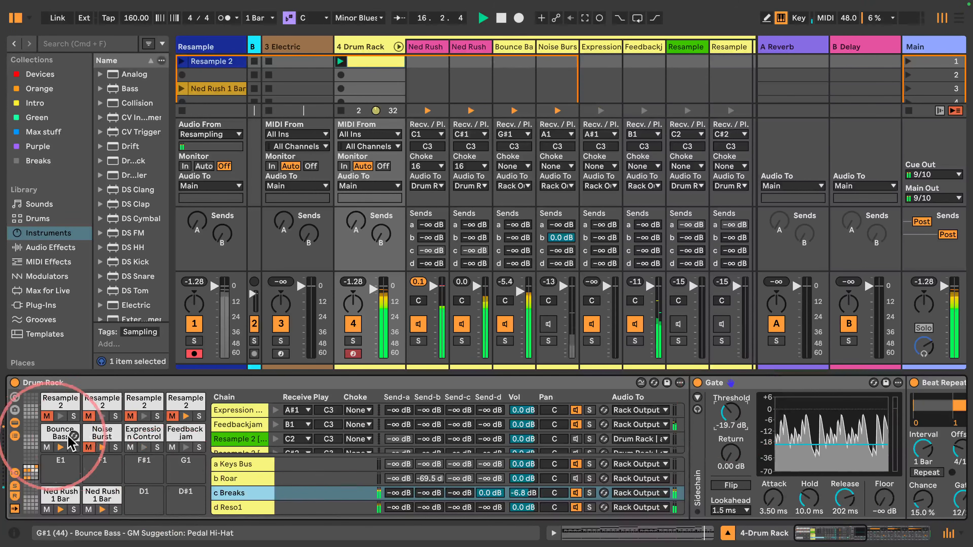
click(128, 441)
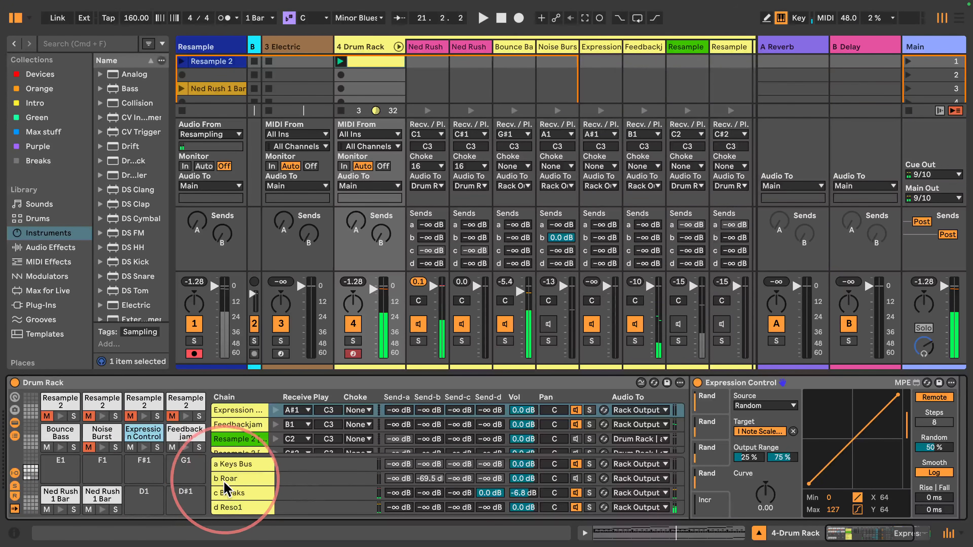
click(226, 495)
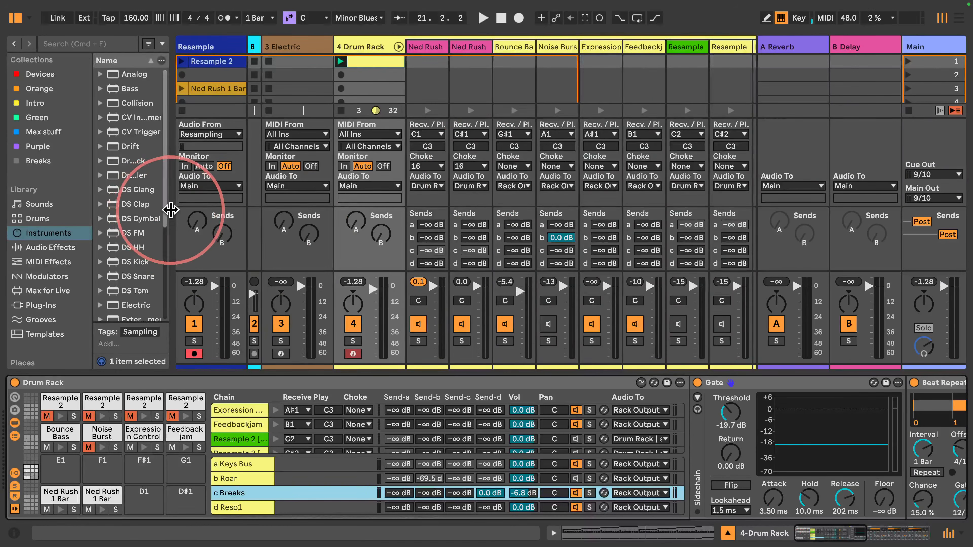
- Add the Spectral Resonator audio effect after the last Beat Repeat on the Breaks return chain
drag(164, 209, 300, 215)
scroll(191, 215, down, 5)
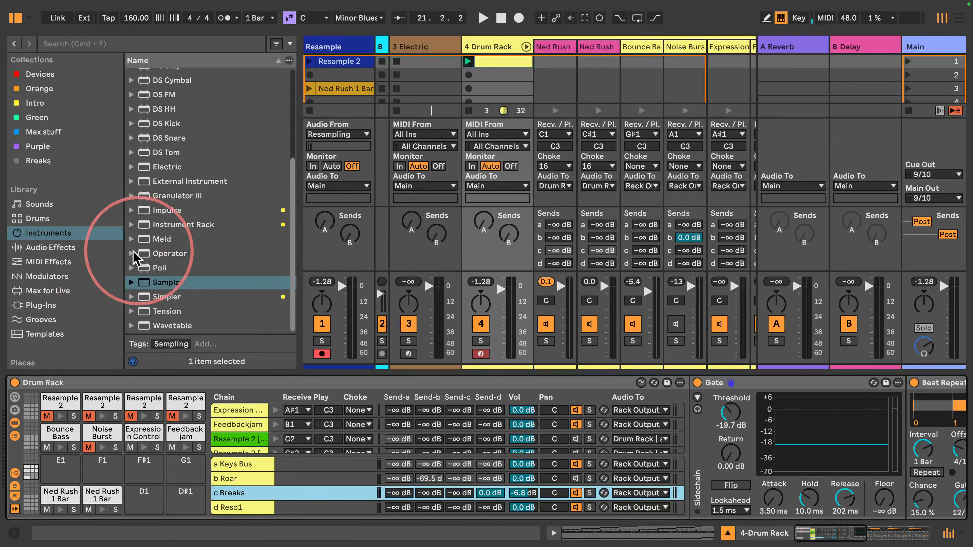
click(52, 247)
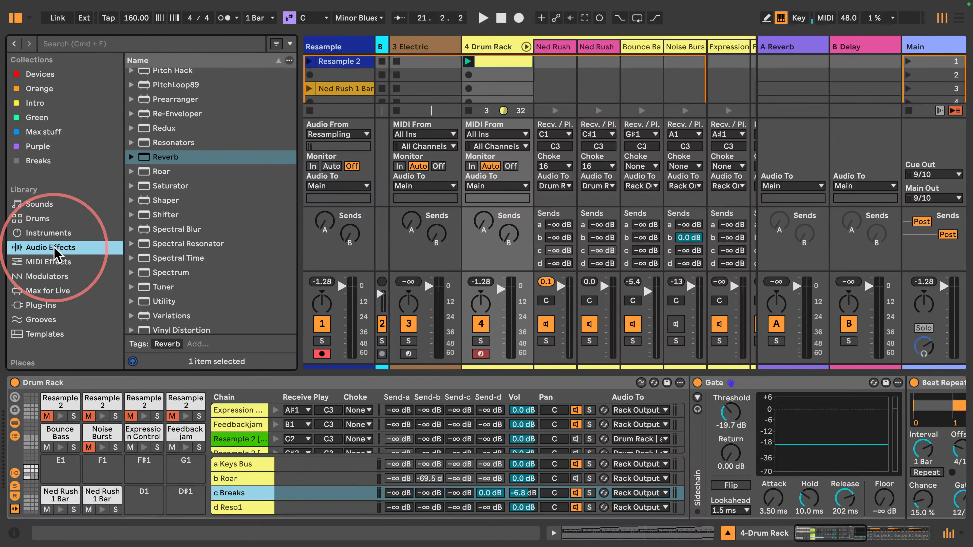
scroll(130, 258, down, 1)
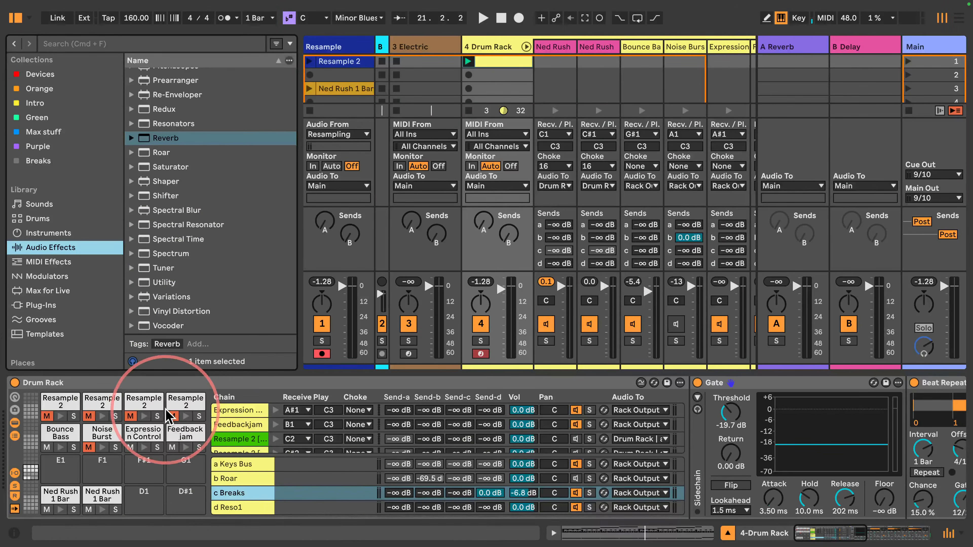
mouse_move(802, 536)
mouse_down()
mouse_move(877, 535)
mouse_move(795, 534)
mouse_up()
click(227, 509)
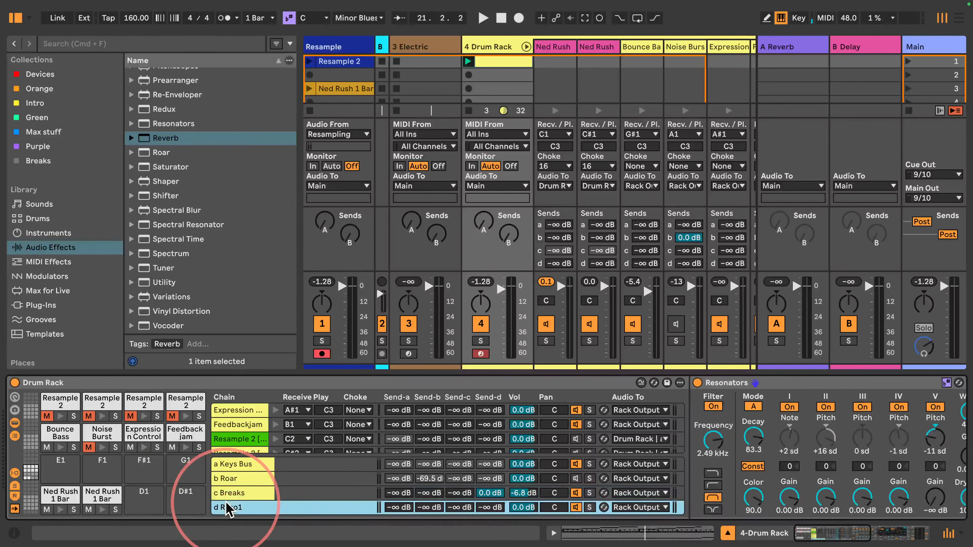
click(228, 494)
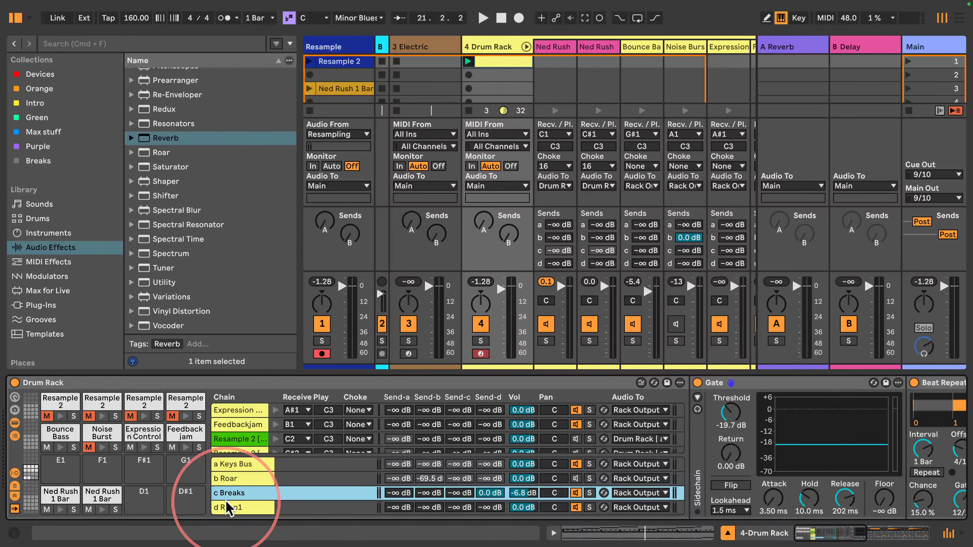
click(229, 509)
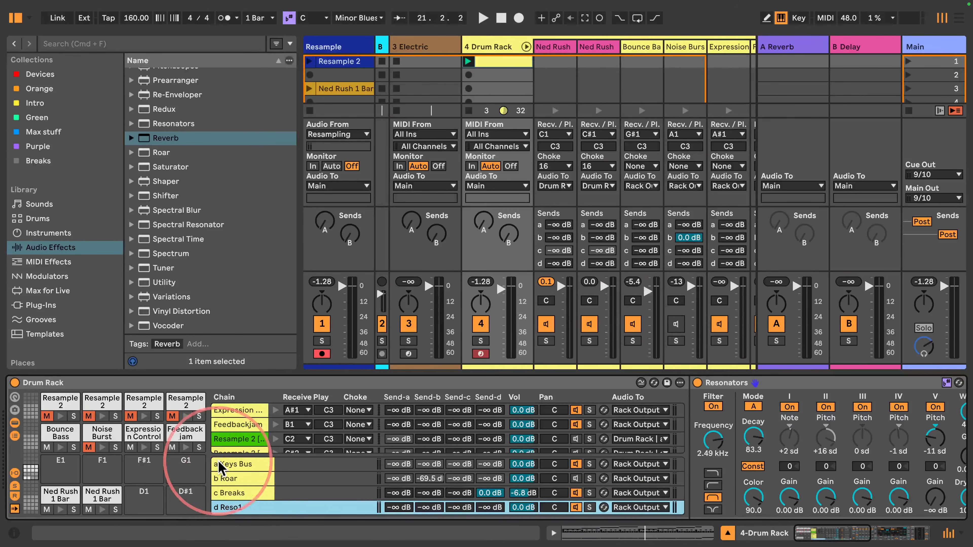
click(226, 494)
drag(813, 532, 891, 532)
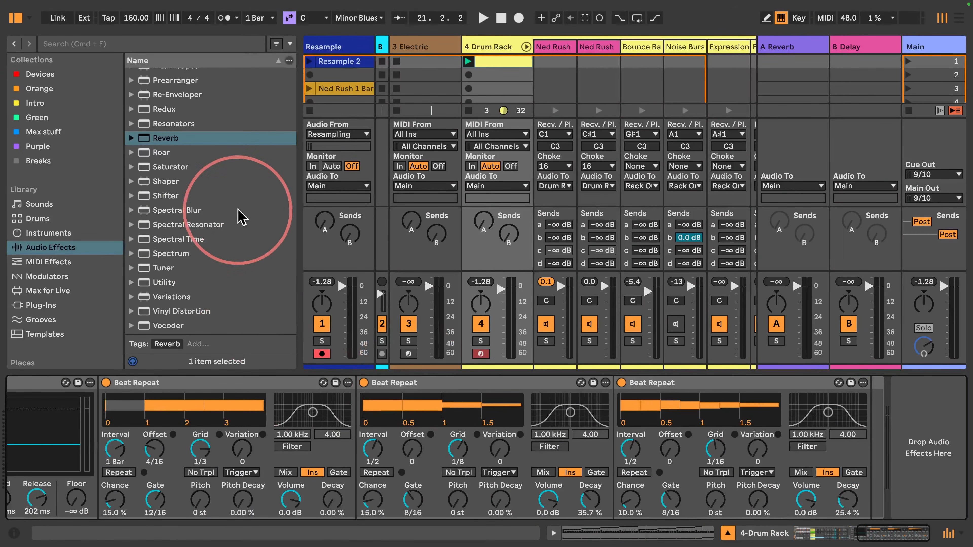
drag(184, 226, 876, 433)
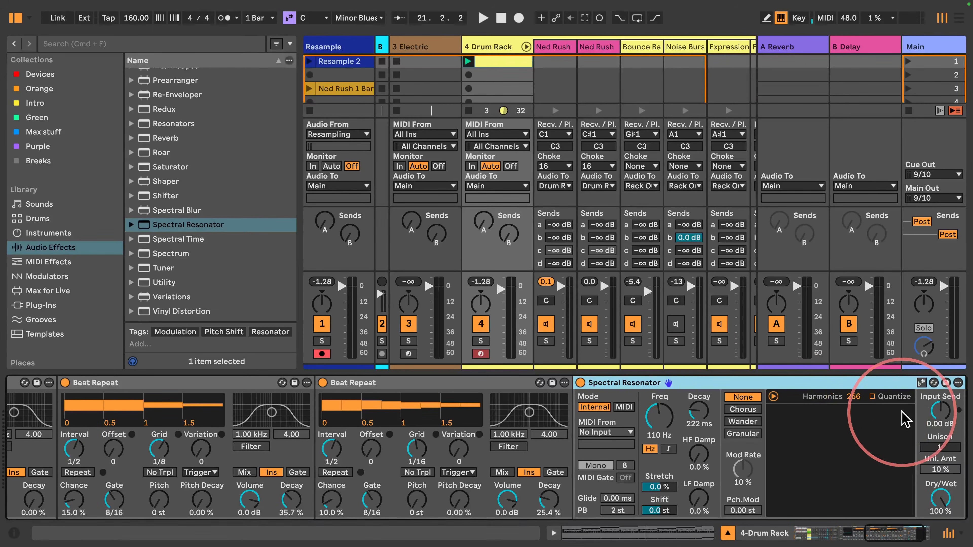
- Enable the current scale on the Spectral Resonator, switch its frequency to note mode, and audition SD Shift during playback, leaving it at 0 sd
click(922, 383)
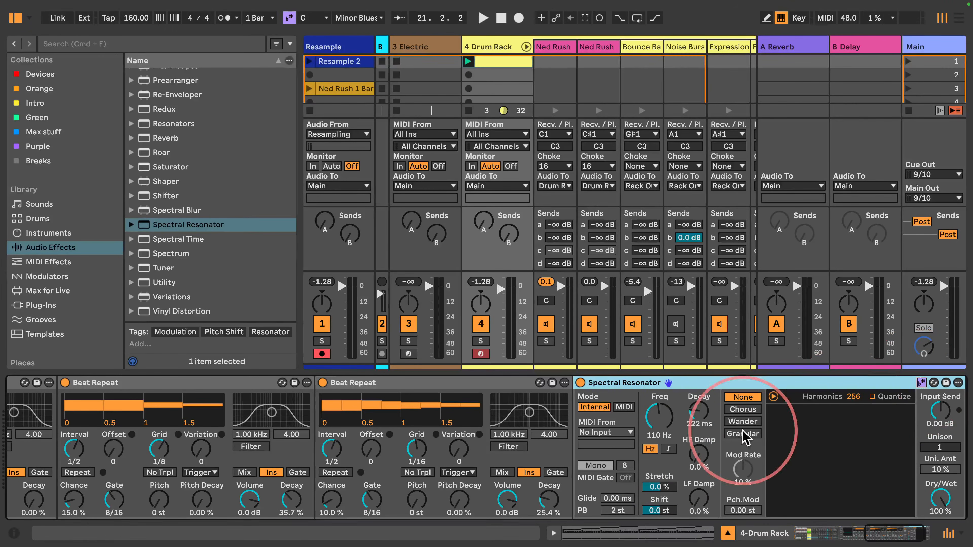
click(669, 449)
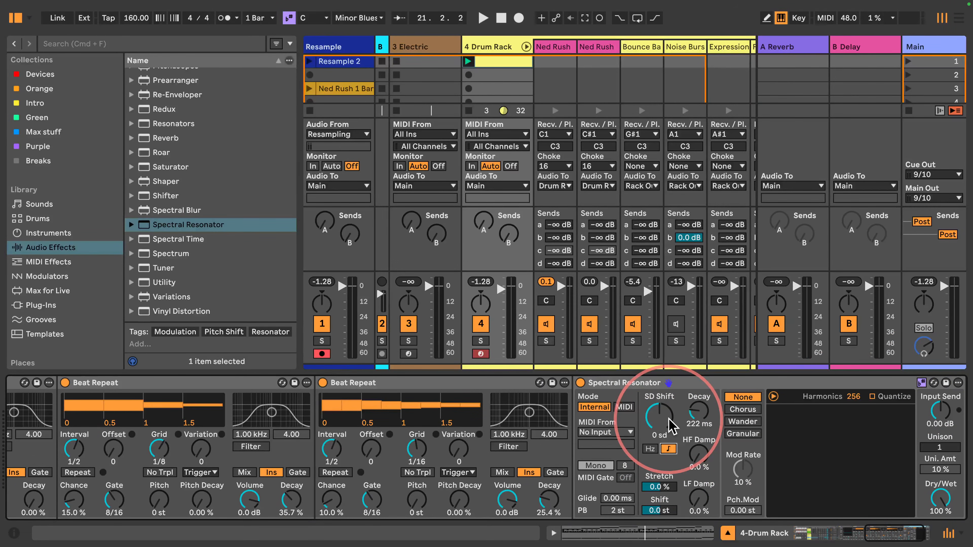
key(space)
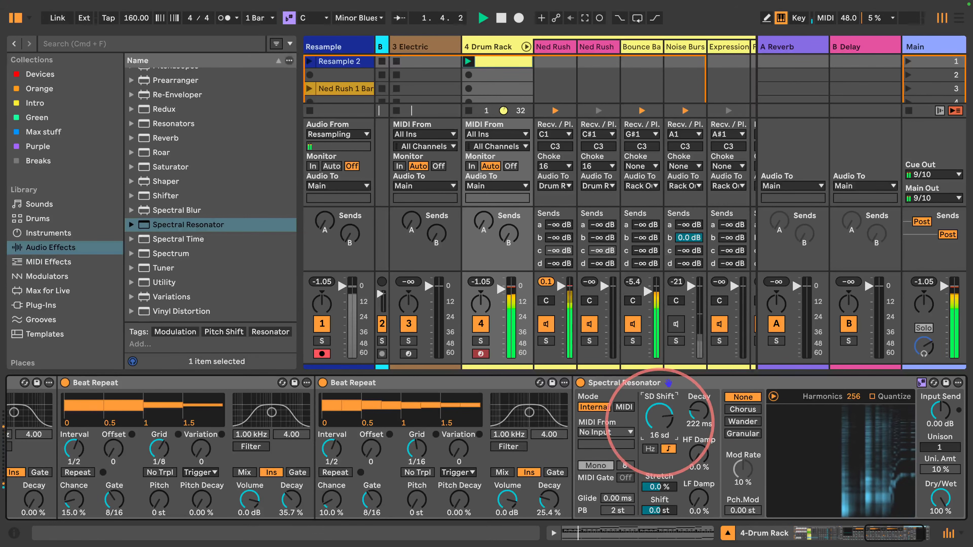
mouse_move(659, 418)
mouse_down()
mouse_move(658, 406)
mouse_move(659, 442)
mouse_move(661, 418)
mouse_up()
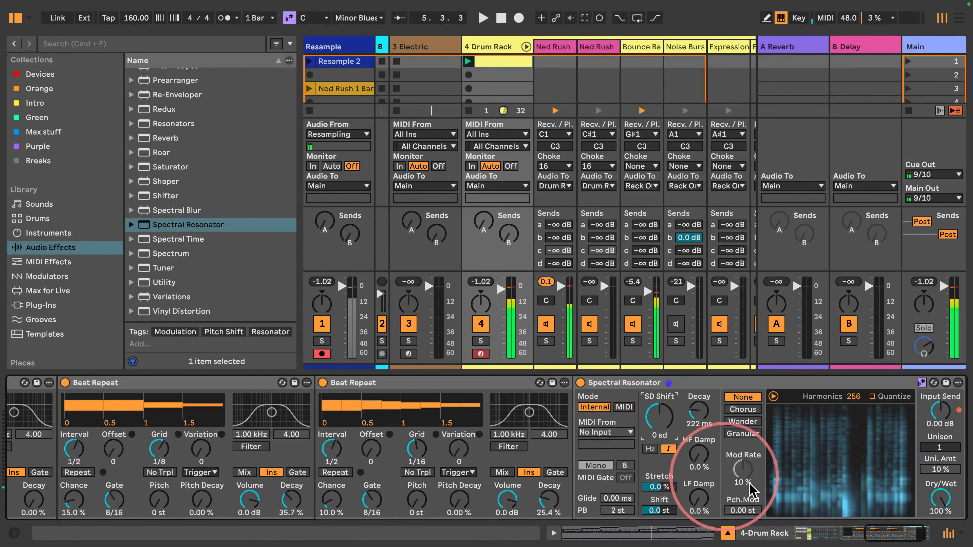
- Load the Random MIDI effect onto the empty E1 pad with scale use enabled, Chance 100 %, Choices 12 and Sign Bi
drag(906, 531, 869, 529)
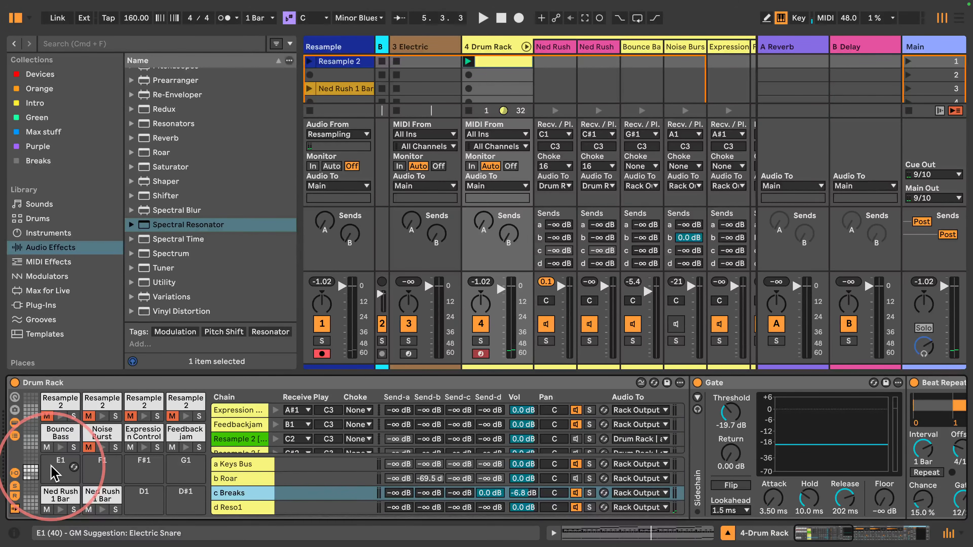
click(55, 474)
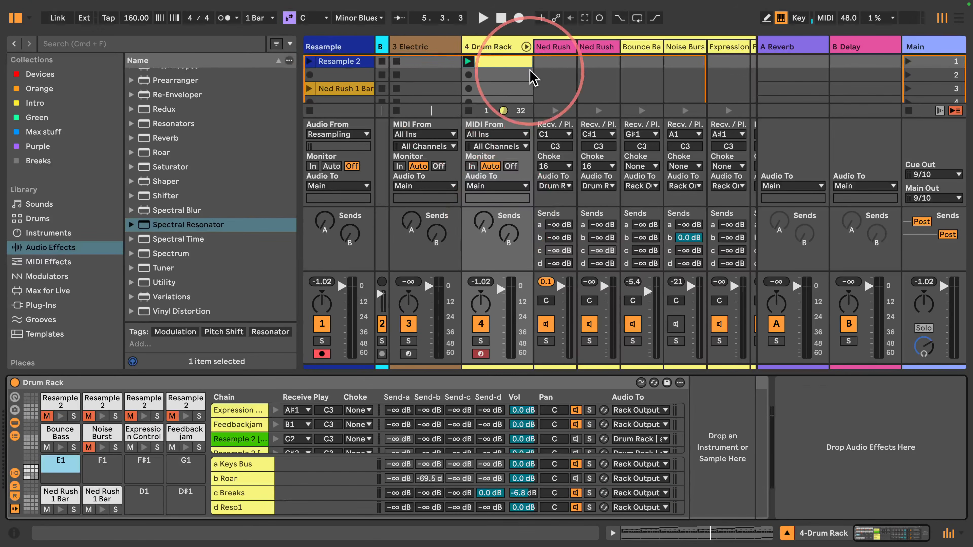
double_click(500, 69)
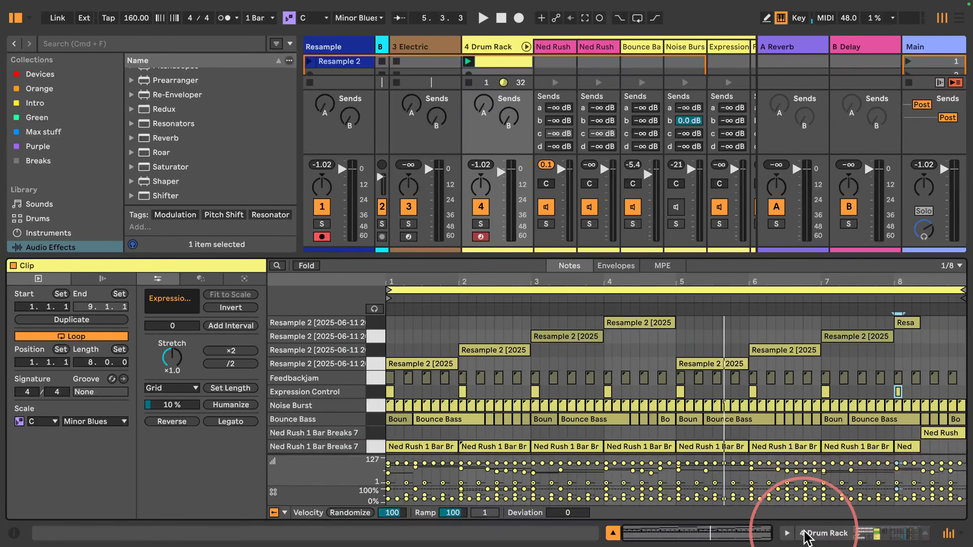
click(816, 533)
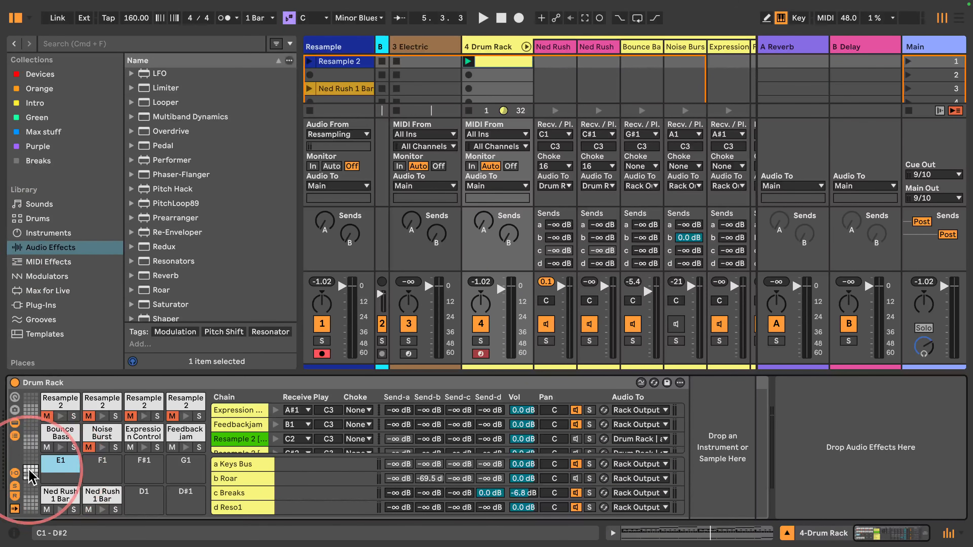
click(43, 264)
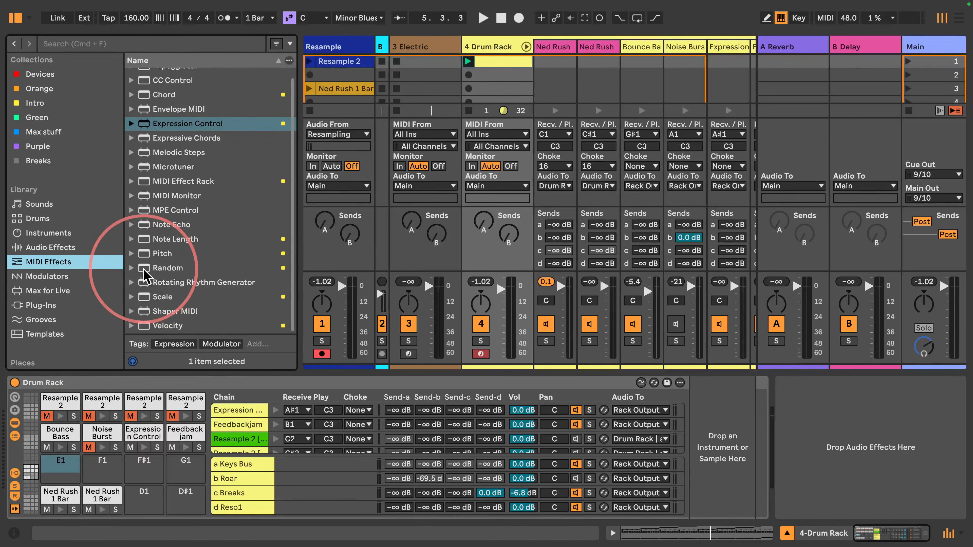
drag(157, 276, 59, 469)
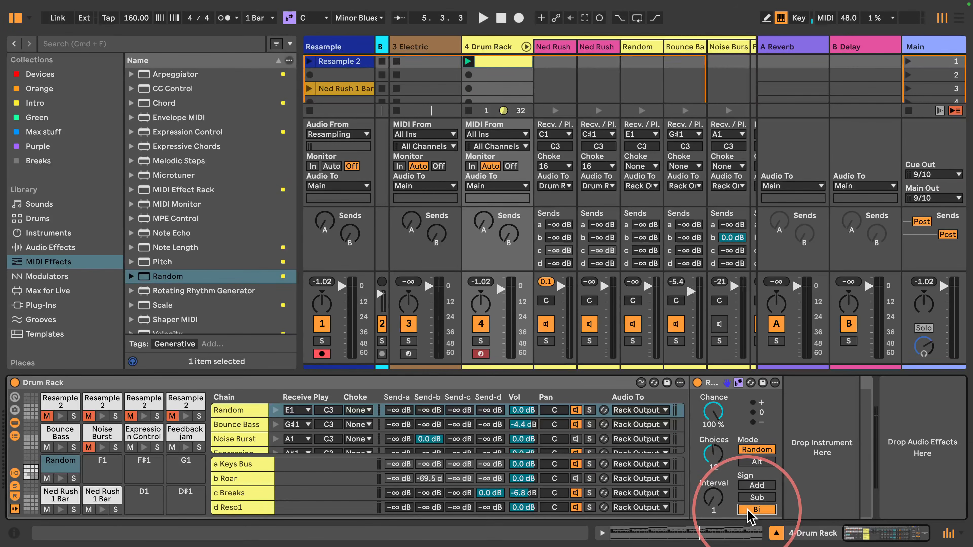
- Copy all the Feedbackjam notes into the Random lane of the Drum Rack clip and launch the clip
click(512, 62)
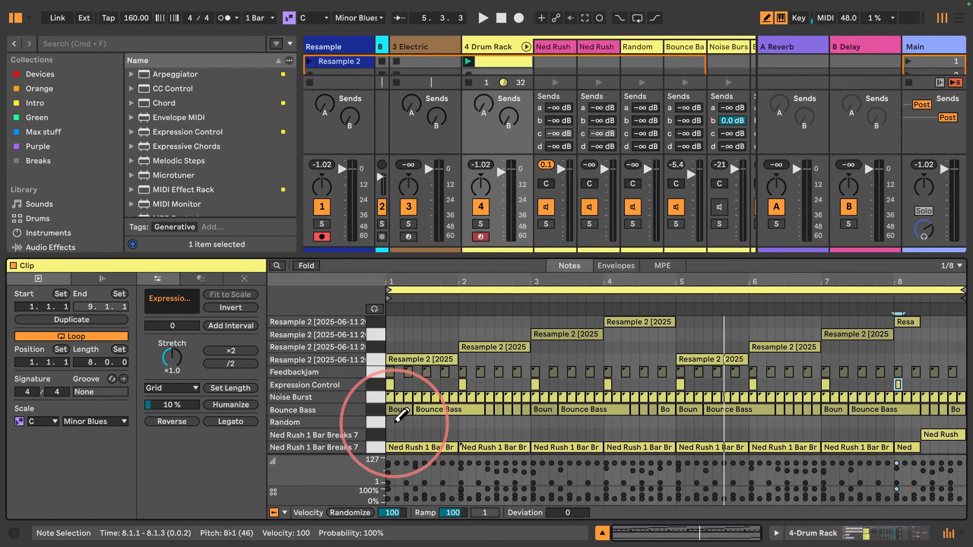
click(383, 371)
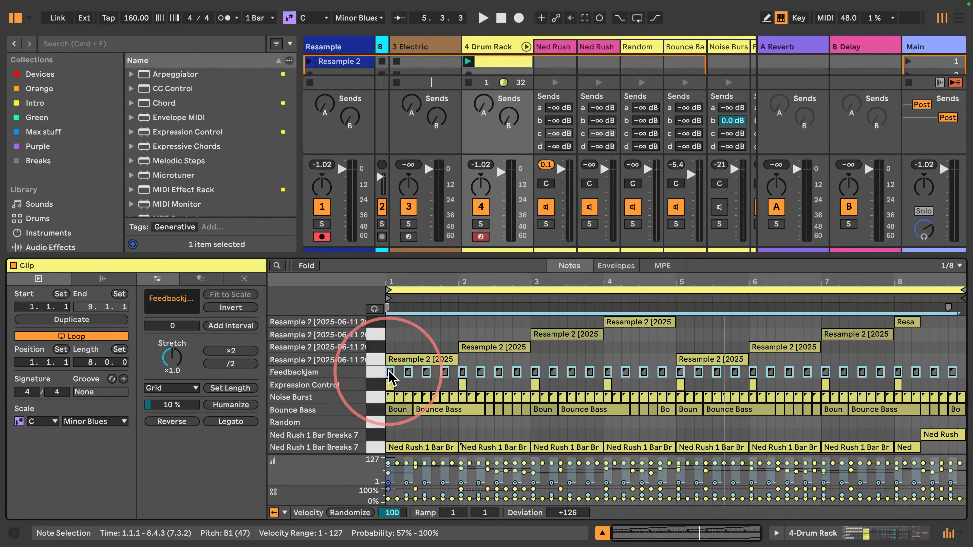
click(377, 422)
click(469, 62)
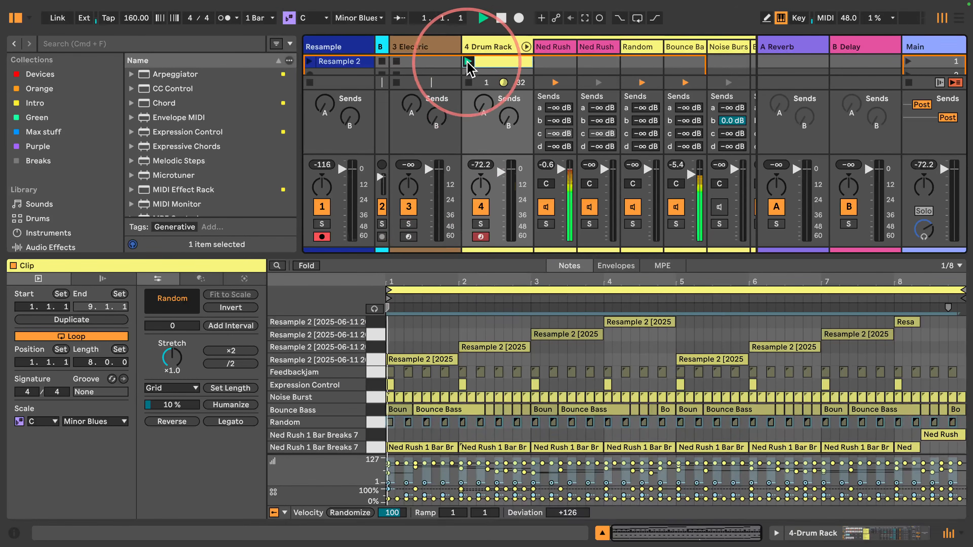
- Switch the Breaks return's Spectral Resonator to MIDI mode and take its MIDI from 4-Drum Rack, Random Post FX
click(814, 533)
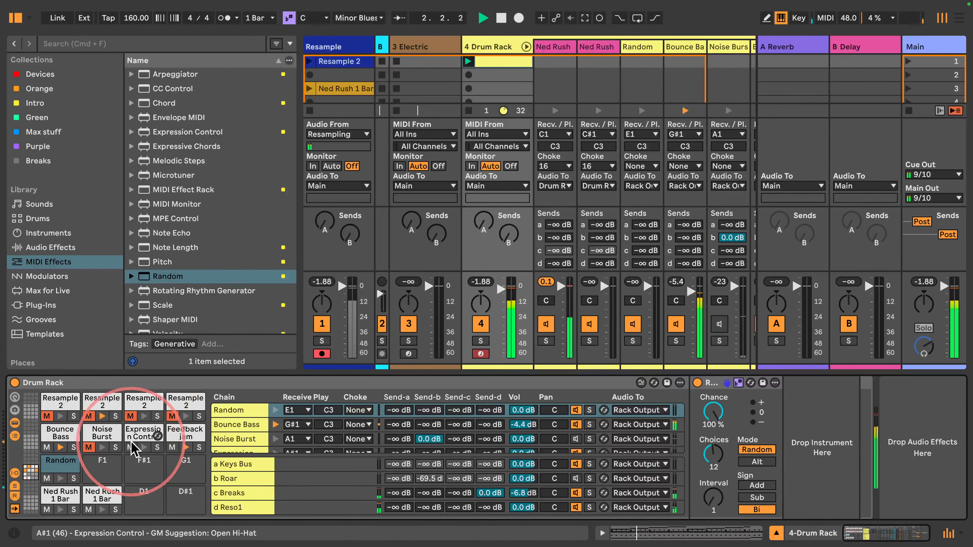
click(230, 493)
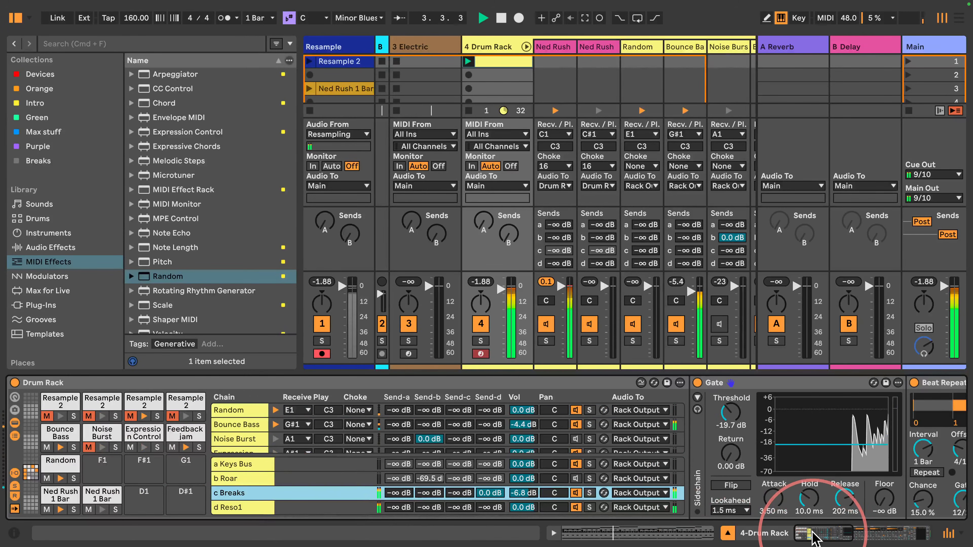
drag(814, 537, 879, 537)
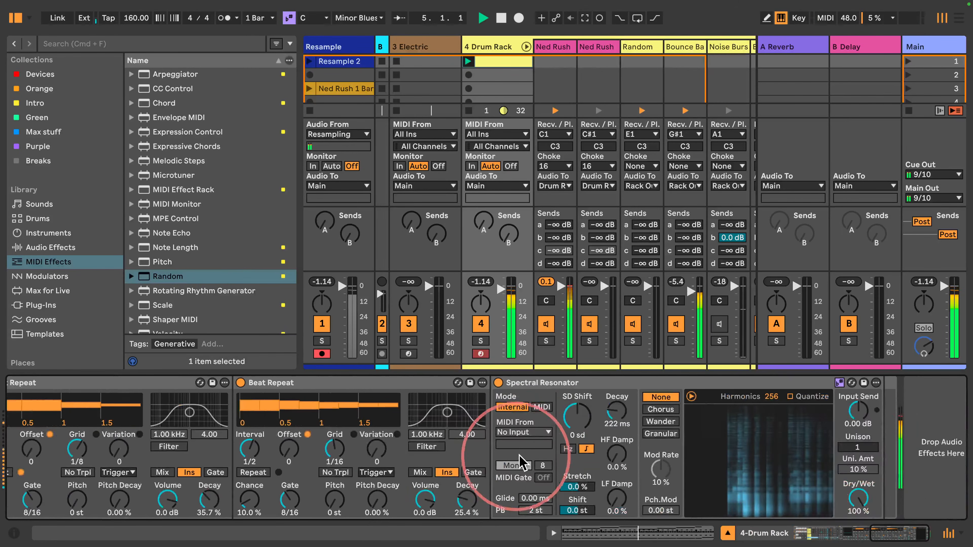
click(542, 407)
click(524, 433)
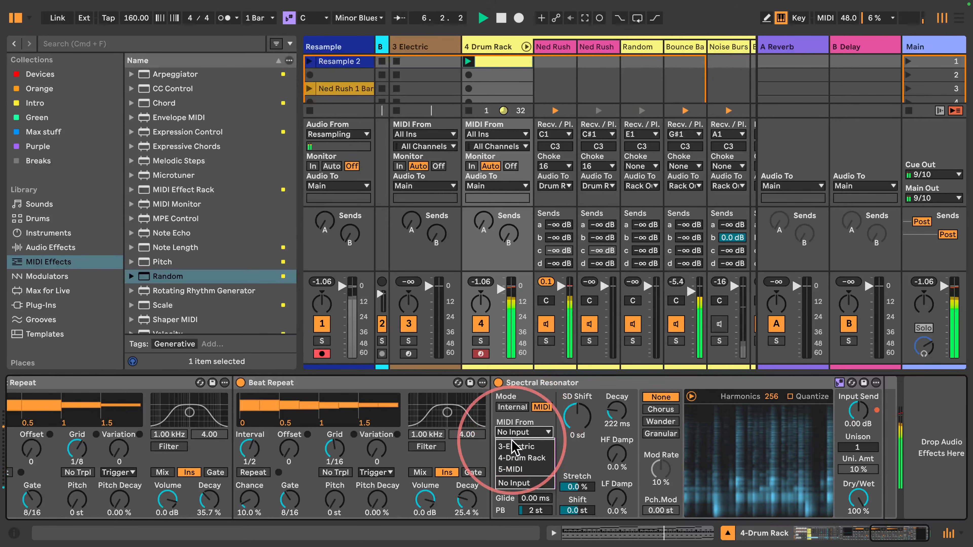
click(524, 462)
click(520, 445)
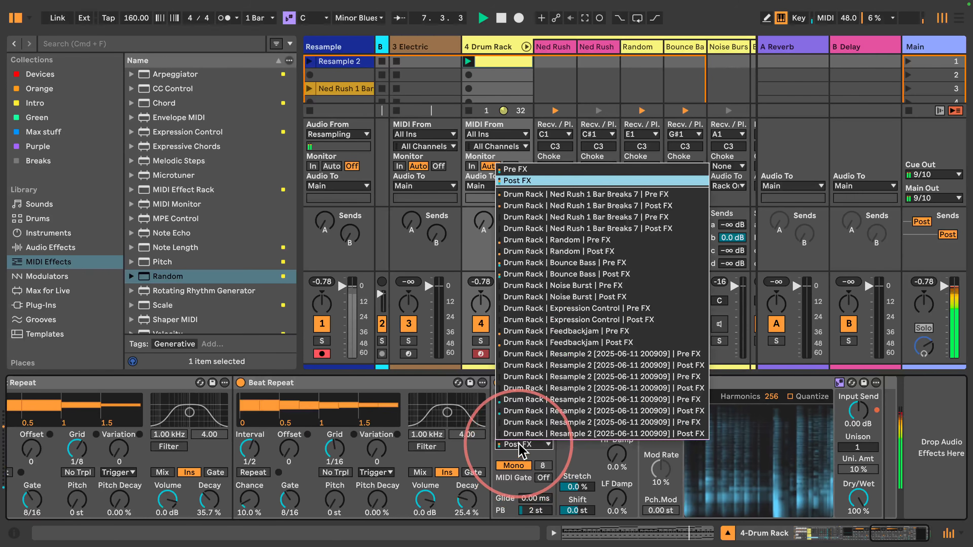
click(575, 251)
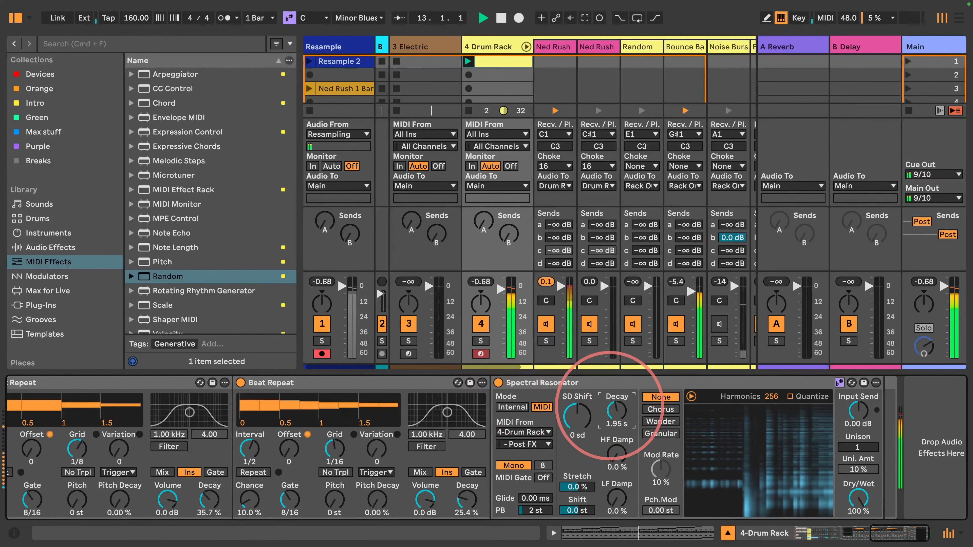
- Set the Spectral Resonator's Decay to 912 ms, HF Damp to 100 %, LF Damp to 37 % and Dry/Wet to 56 %
drag(609, 406, 610, 414)
drag(613, 454, 612, 454)
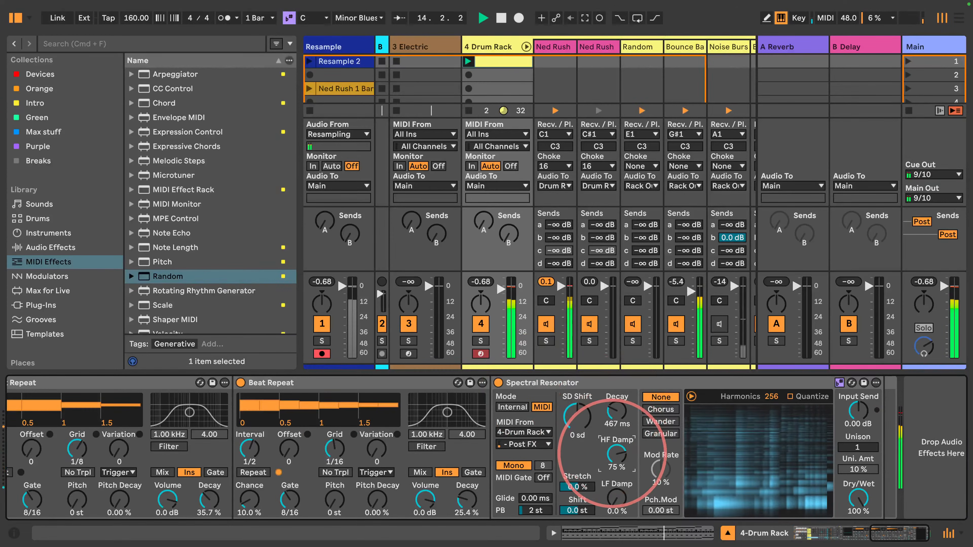
drag(615, 417, 614, 416)
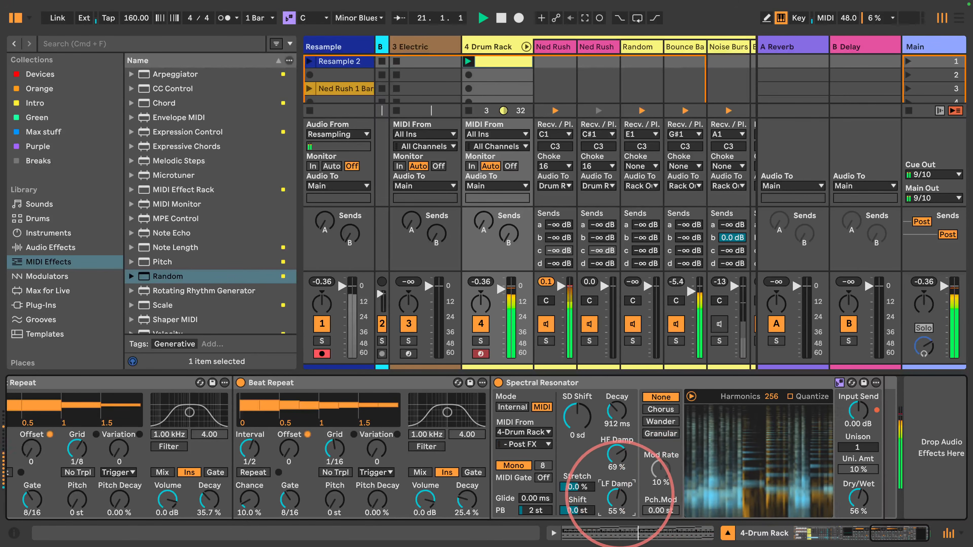
mouse_move(621, 458)
mouse_down()
mouse_move(615, 505)
mouse_move(616, 456)
mouse_up()
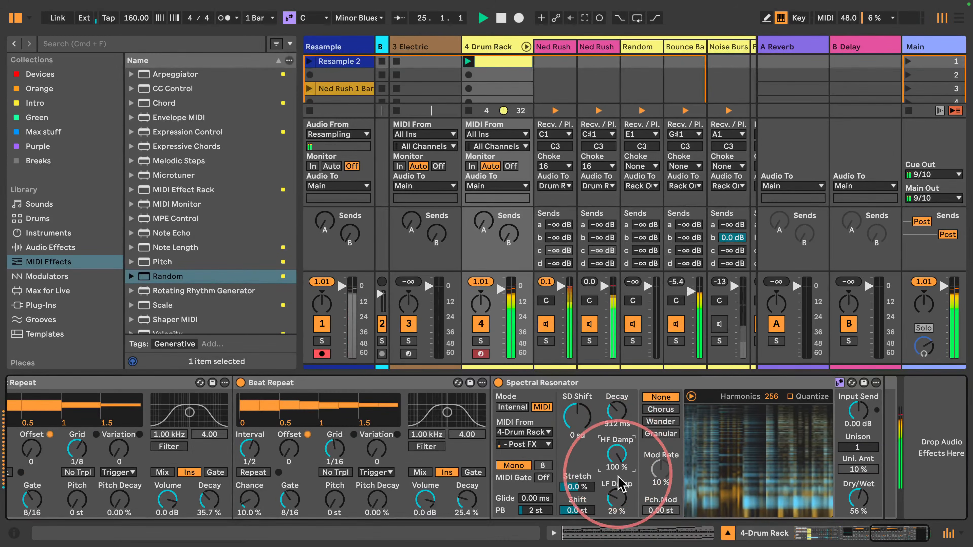
drag(616, 495, 616, 494)
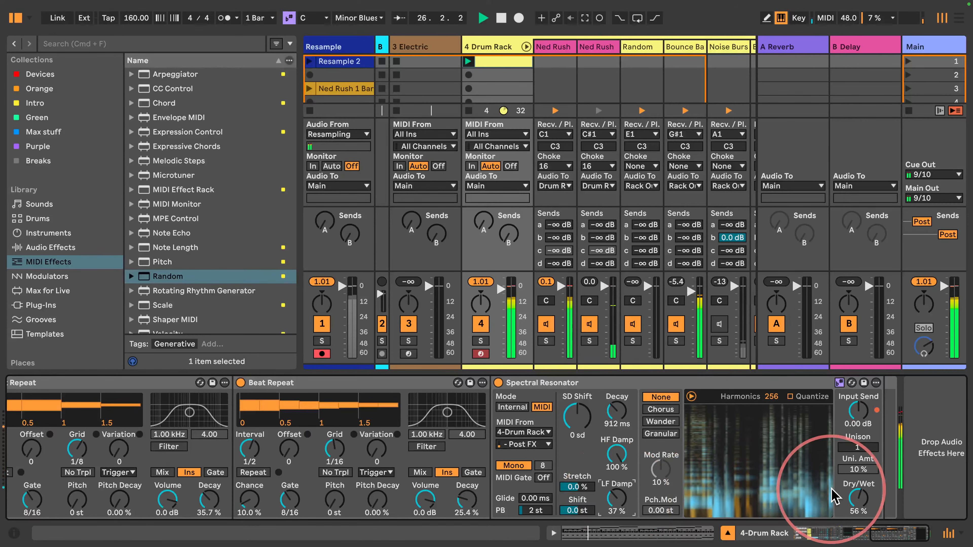
drag(878, 534, 730, 533)
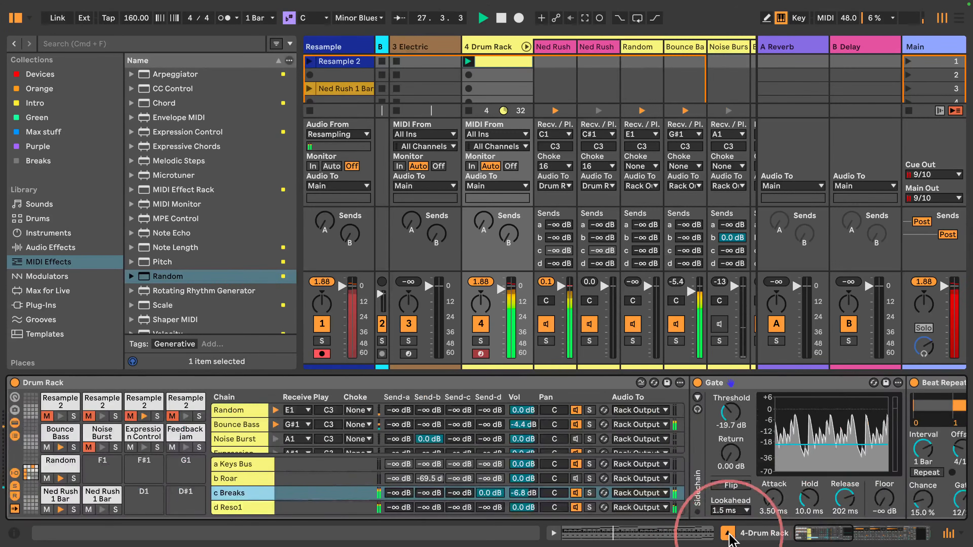
- Lower the chance of all Bounce Bass notes after the first one in the Drum Rack clip to 51 %
click(504, 63)
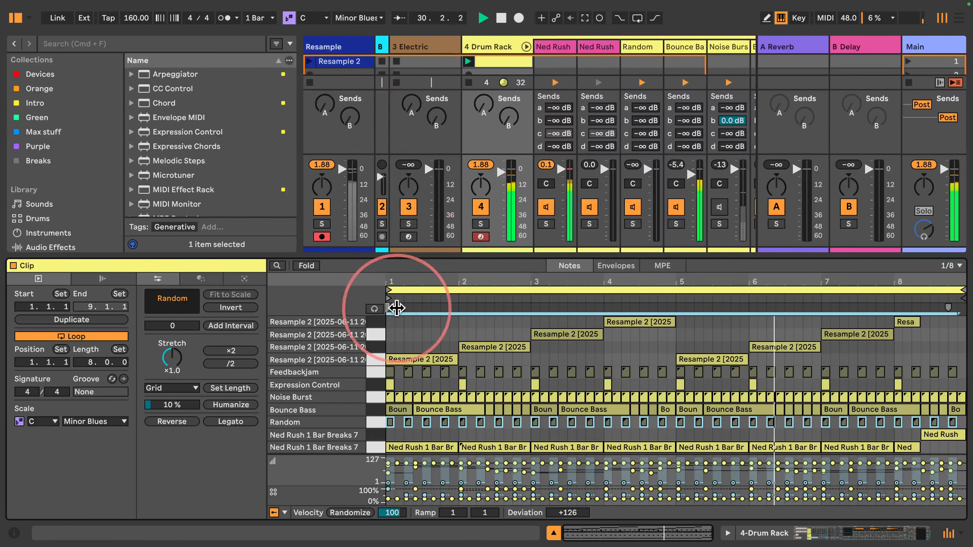
click(440, 411)
click(371, 410)
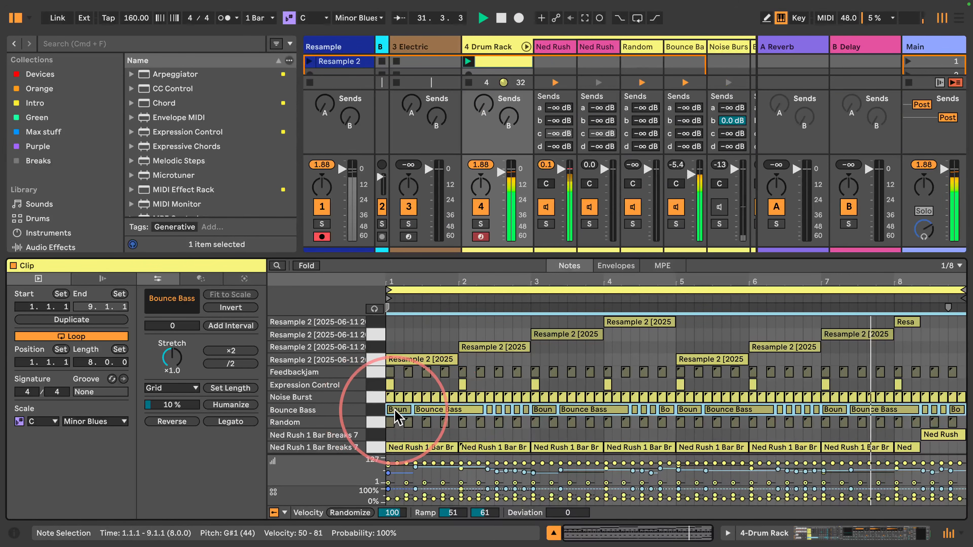
drag(415, 489, 415, 496)
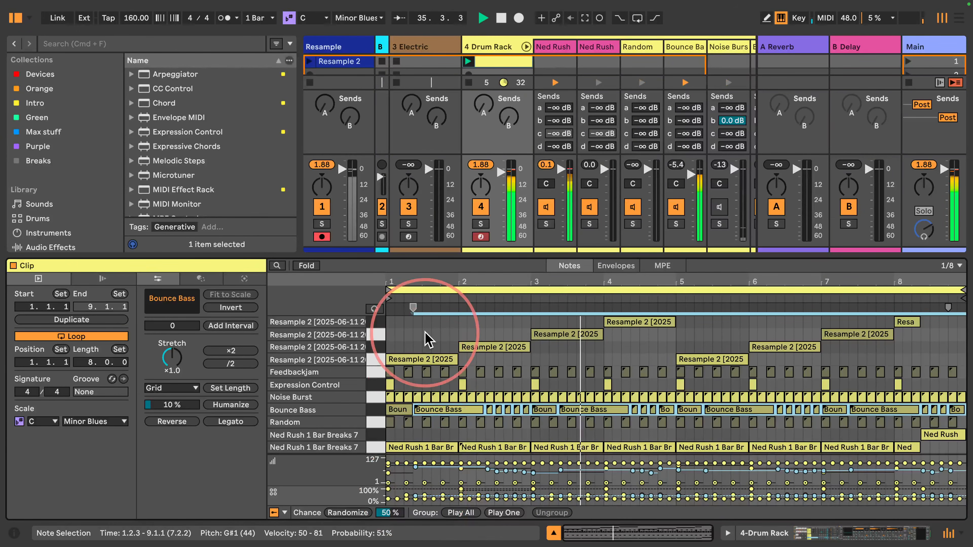
- Fold the Drum Rack track's chains in the mixer and bring its devices back into view
click(525, 46)
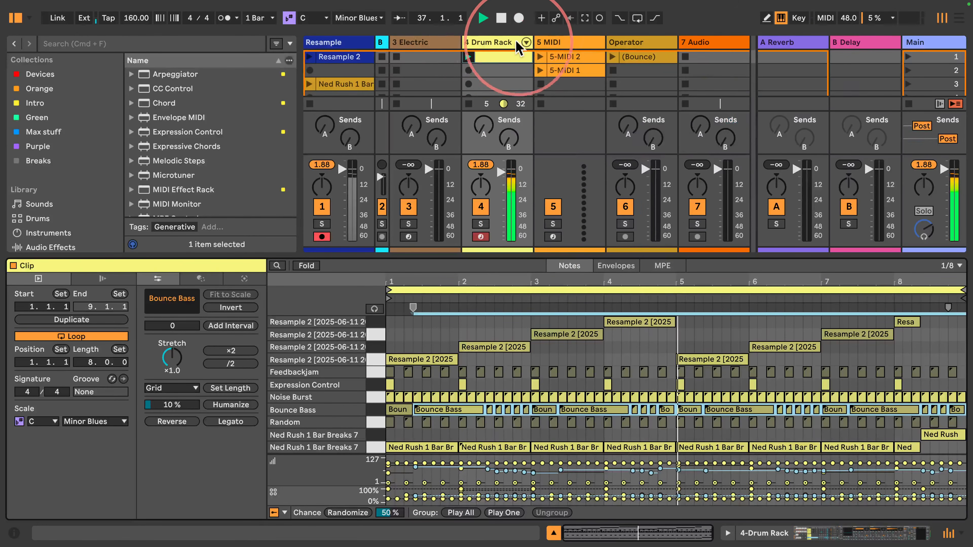
click(484, 43)
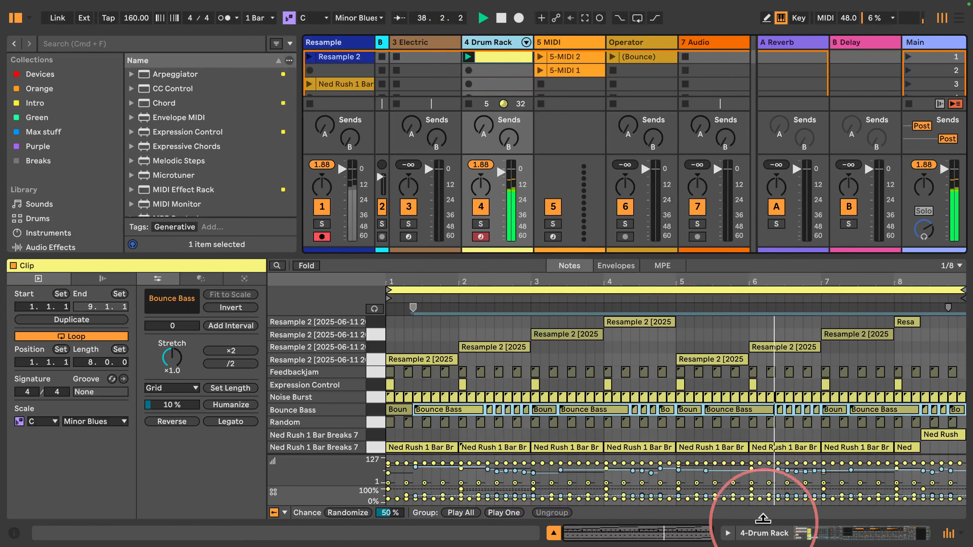
click(763, 522)
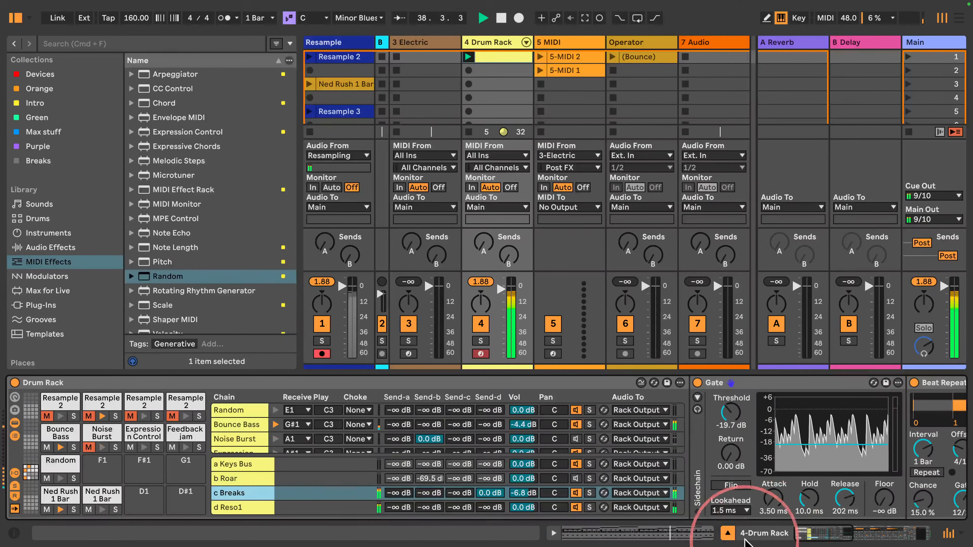
- Set the filter's Key tracking in the Feedbackjam pad's Sampler to 0 % and restart playback
click(173, 445)
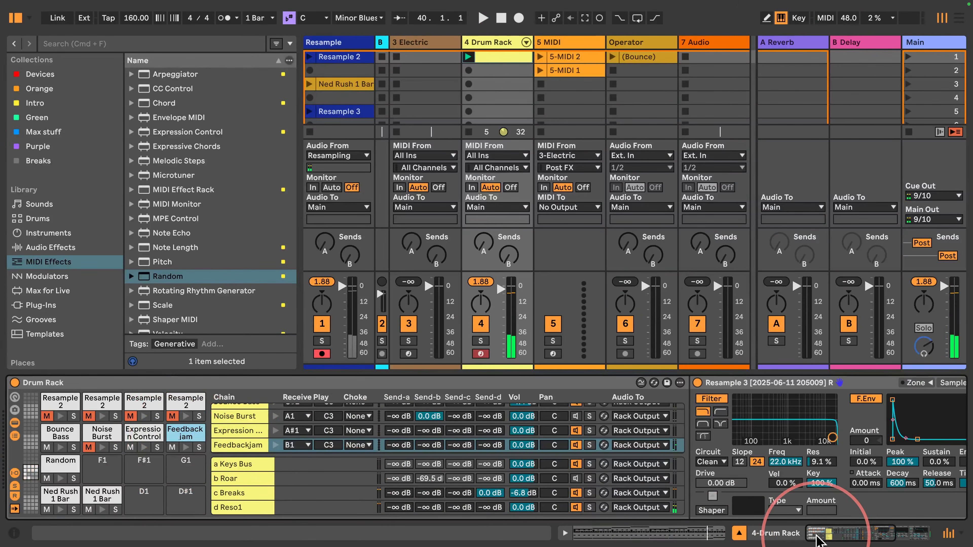
drag(816, 535, 853, 537)
drag(459, 482, 459, 536)
key(space)
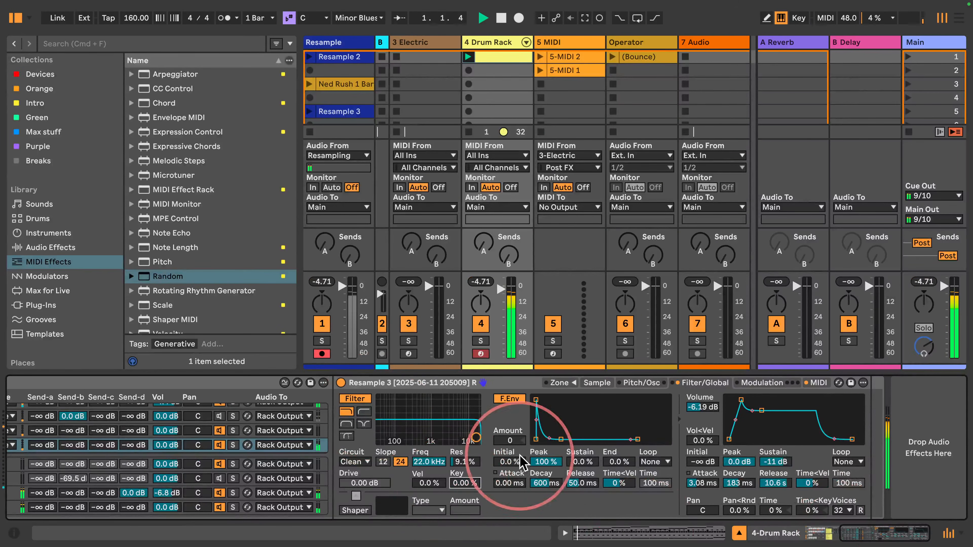
- Solo the Feedbackjam pad and return to its Sampler settings
drag(912, 533, 695, 533)
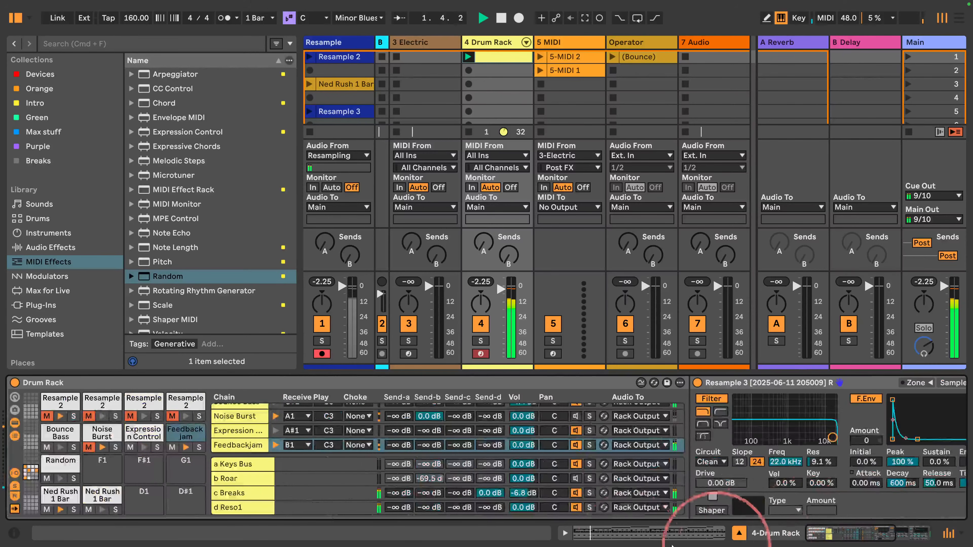
click(199, 447)
drag(830, 535, 862, 537)
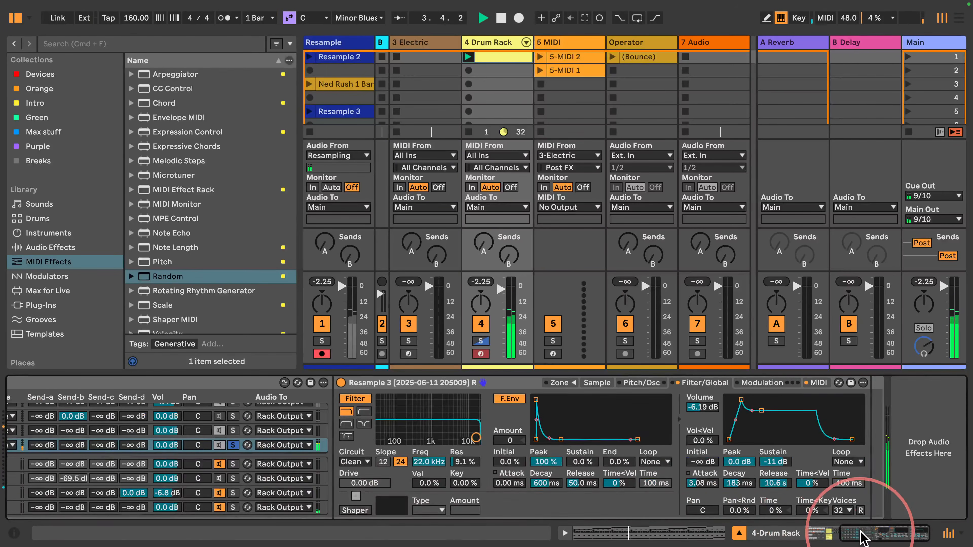
- Transpose the Feedbackjam Sampler by -12 st, restart playback and return to its filter and global settings
key(space)
click(642, 383)
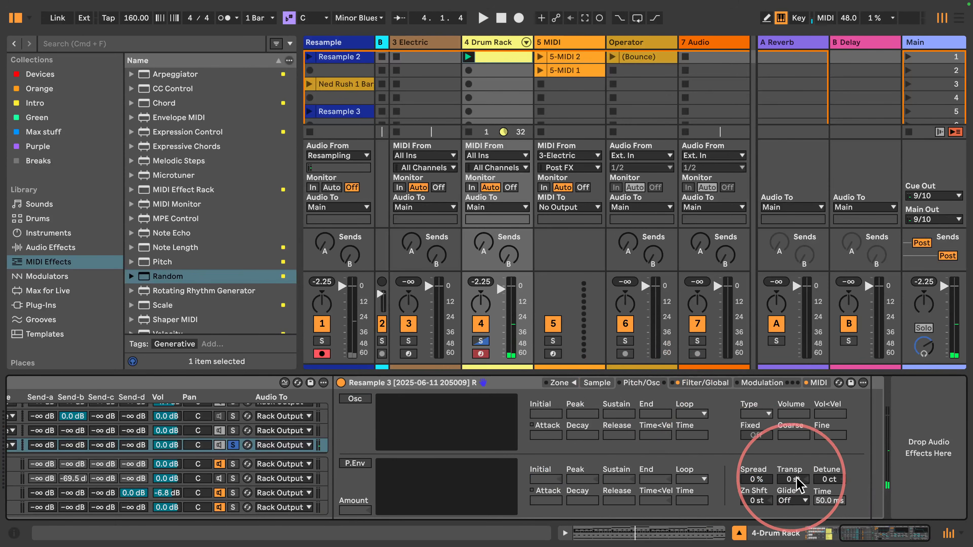
click(793, 479)
text(-12)
key(Return)
key(space)
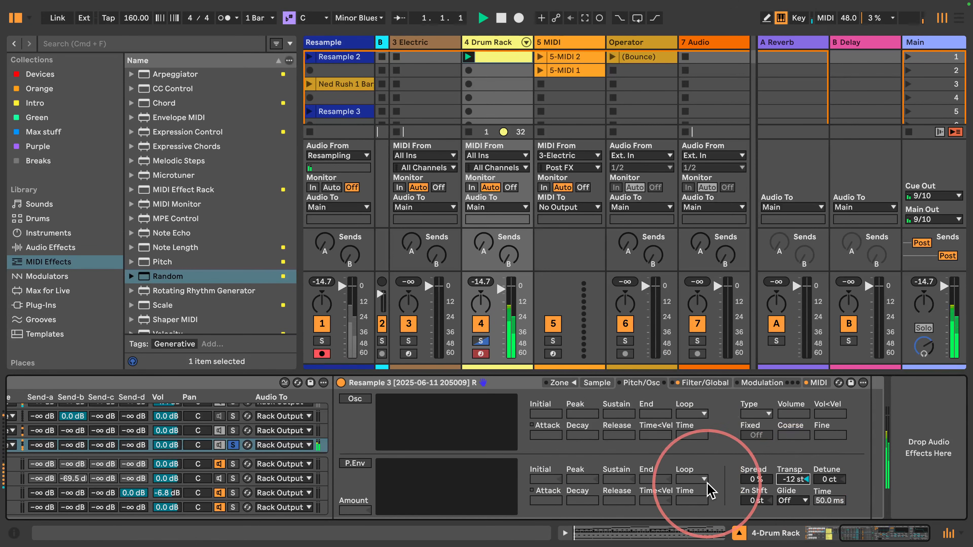
click(701, 383)
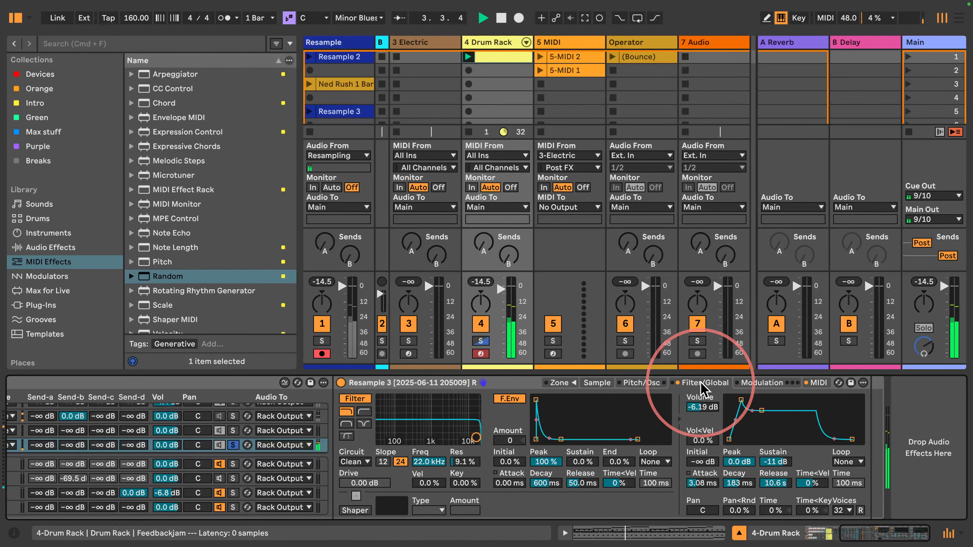
- Release the Feedbackjam pad's solo and unmute the Noise Burst pad
click(856, 535)
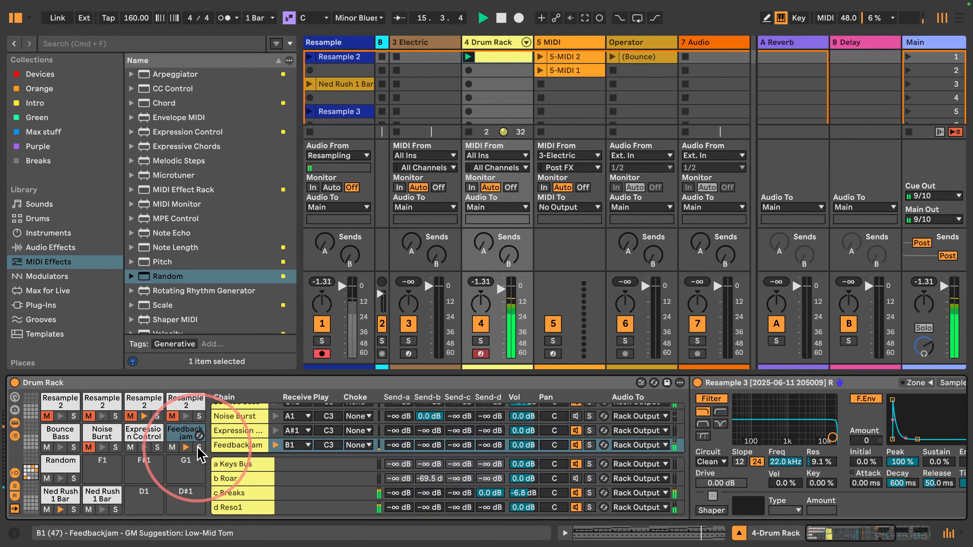
click(88, 448)
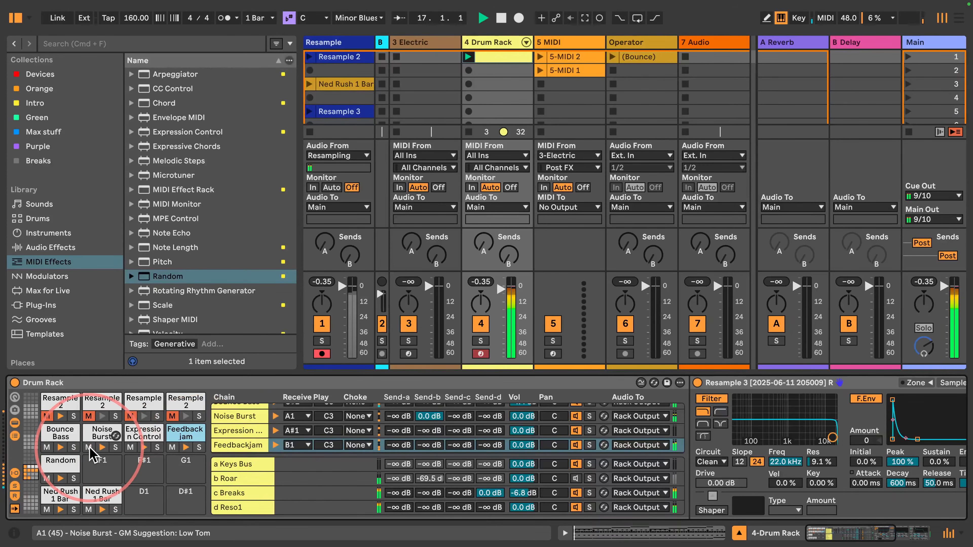
click(97, 433)
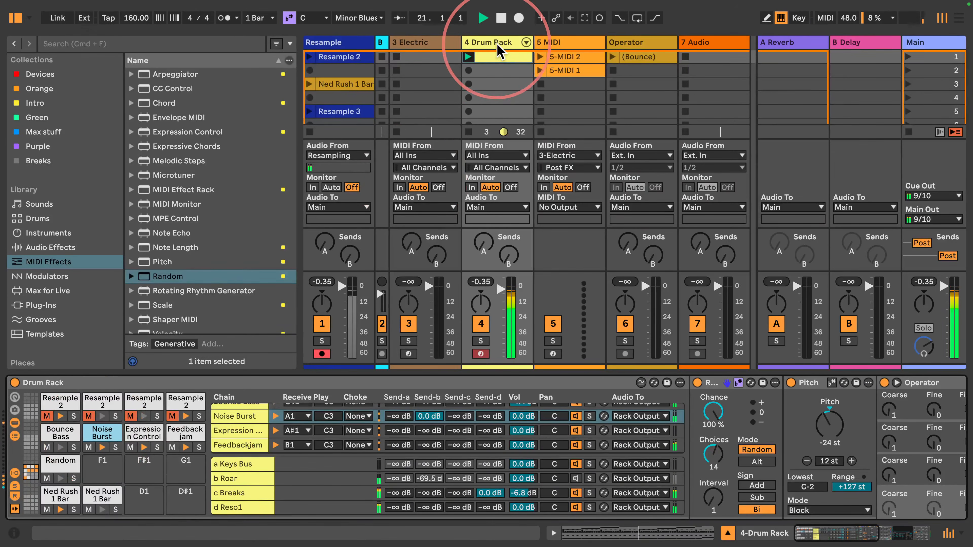
- Lower the chance of all Noise Burst notes in the Drum Rack clip to 9 %
click(499, 57)
double_click(500, 57)
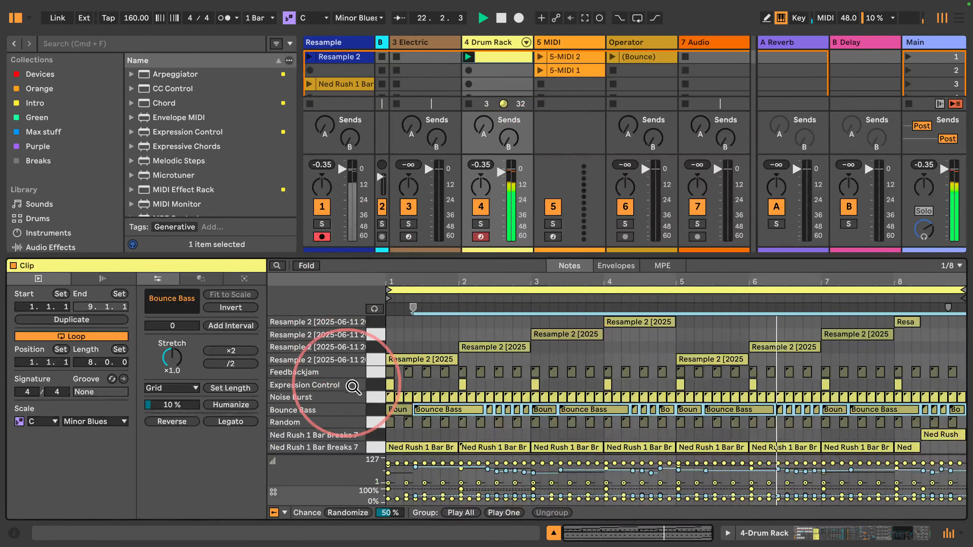
click(370, 400)
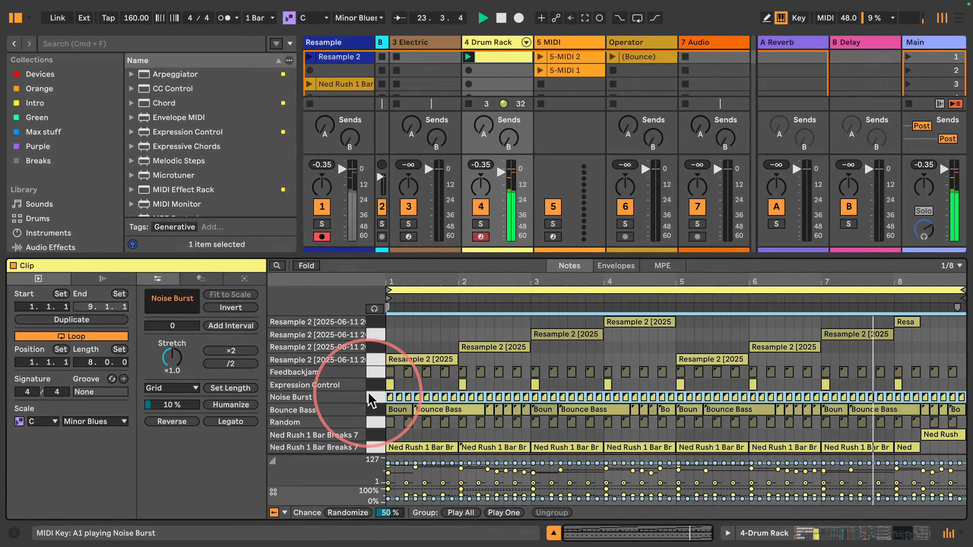
drag(435, 490, 435, 500)
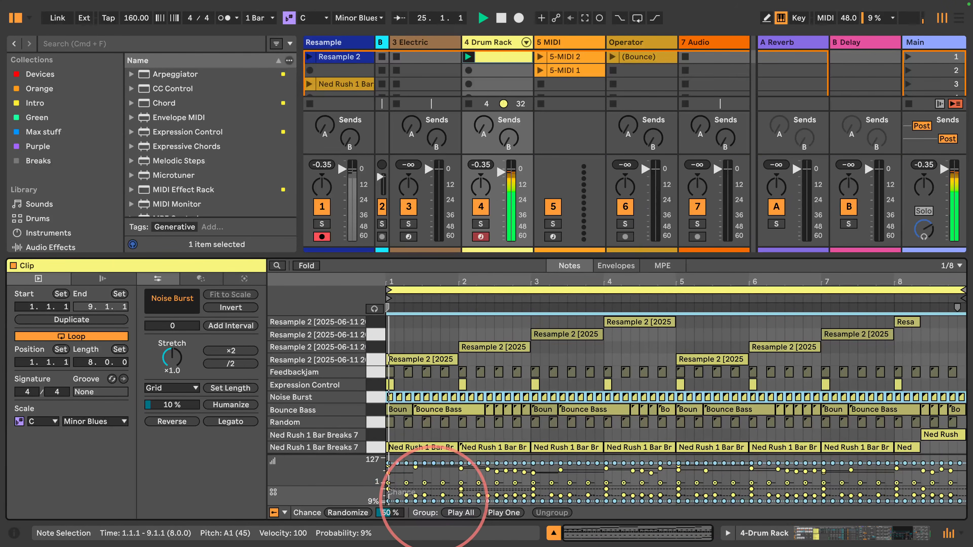
- Set the Drum Rack's Roar return volume to -6.0 dB and stop playback
click(803, 531)
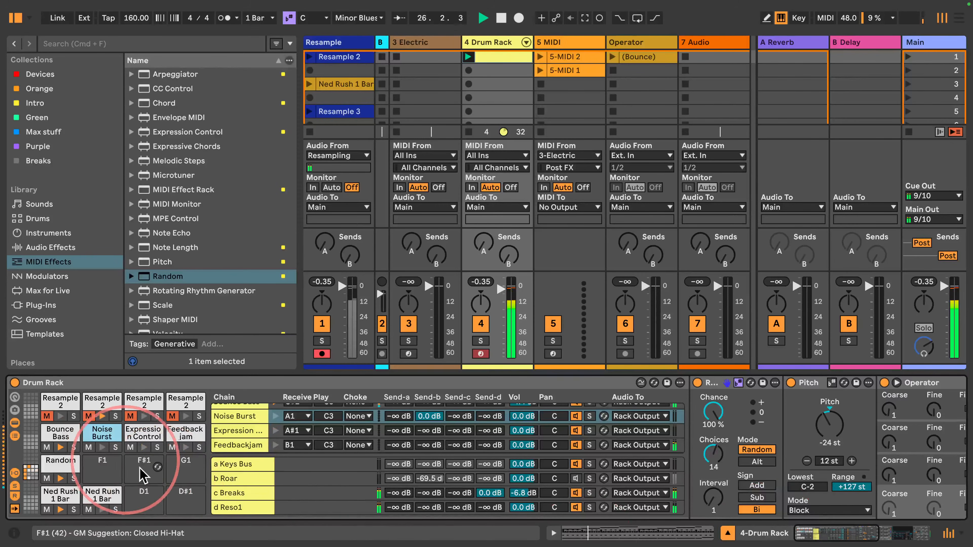
click(245, 480)
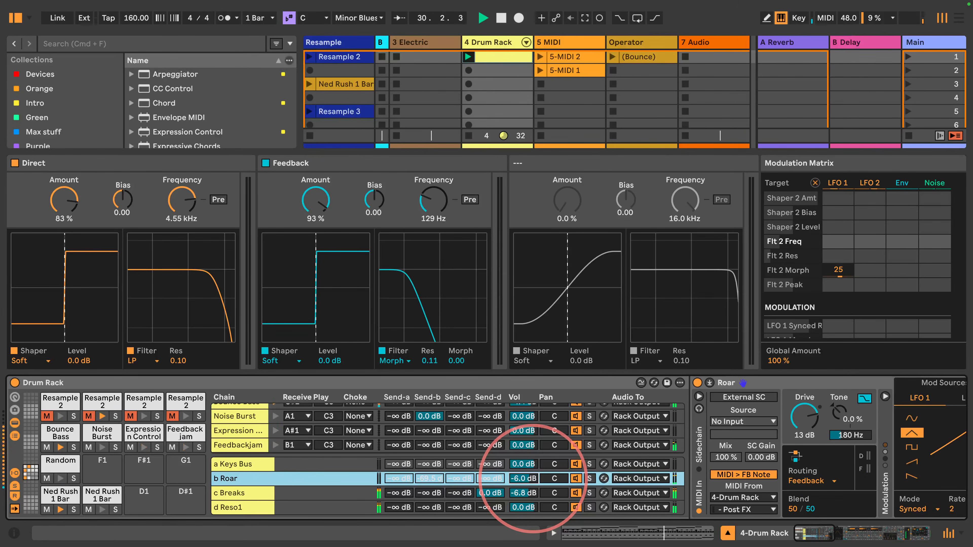
key(space)
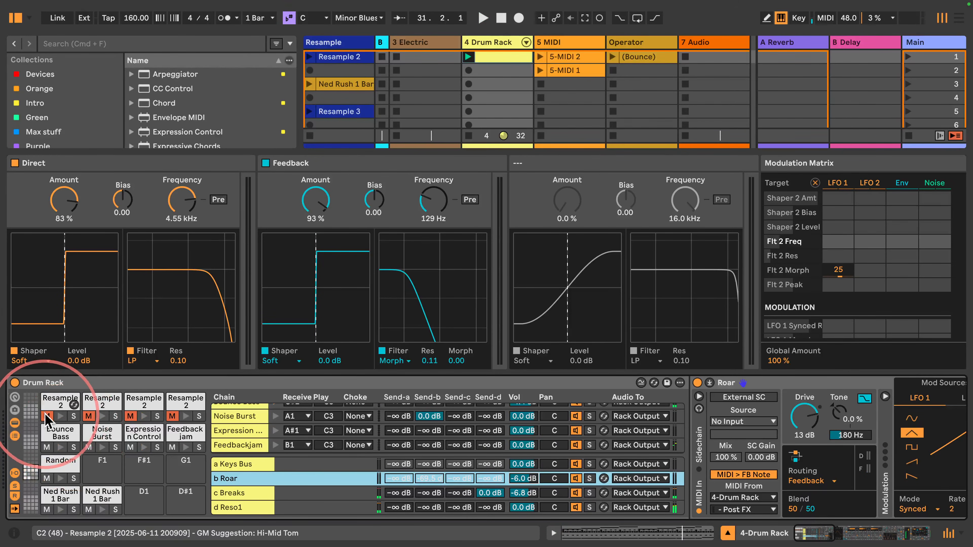
- Unmute the four Resample 2 pads and play the clip from the start
click(47, 416)
click(47, 416)
click(89, 415)
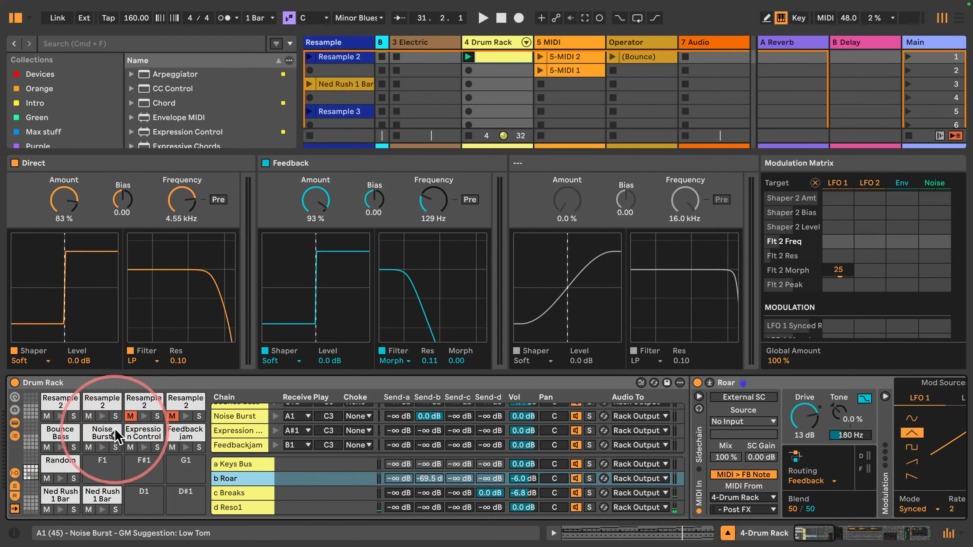
click(130, 416)
click(172, 416)
key(space)
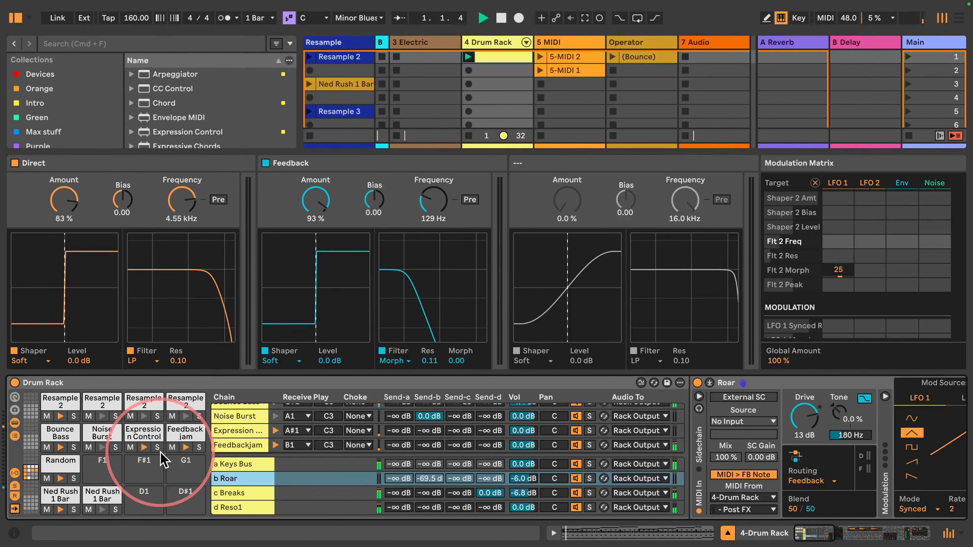
- Mute the four Resample 2 pads again and restart playback
key(space)
click(47, 416)
click(89, 416)
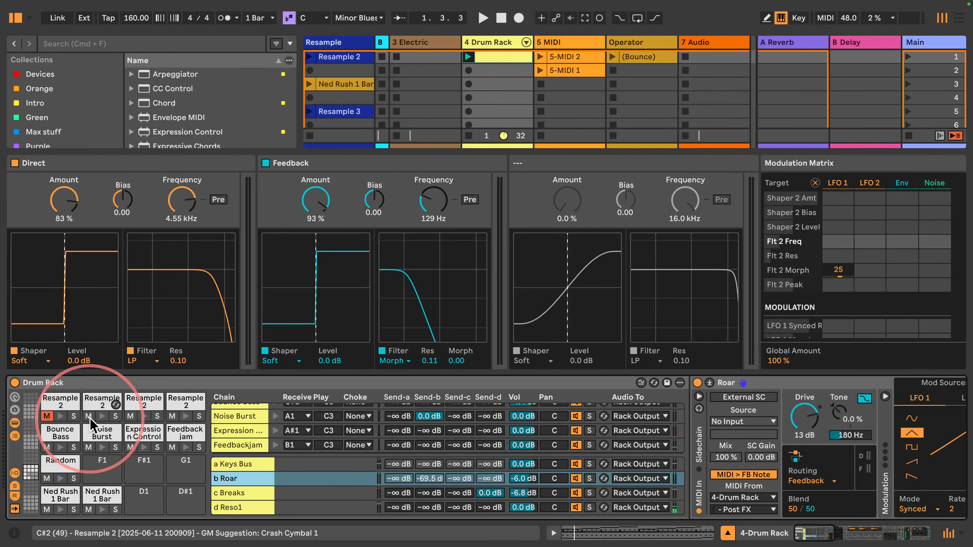
click(130, 416)
click(172, 416)
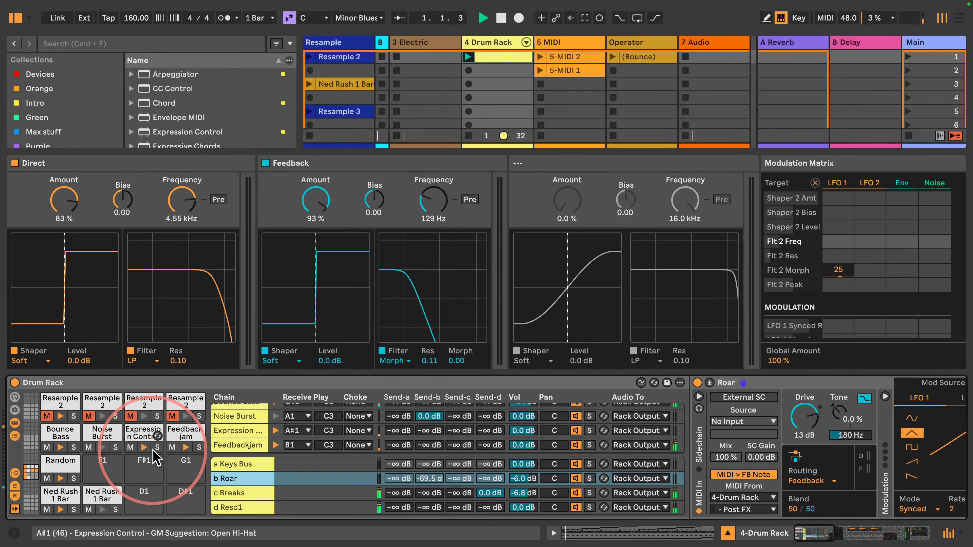
key(space)
- Collapse the Drum Rack to its pads by hiding the I/O, sends, returns, chain list and devices
click(14, 474)
click(14, 487)
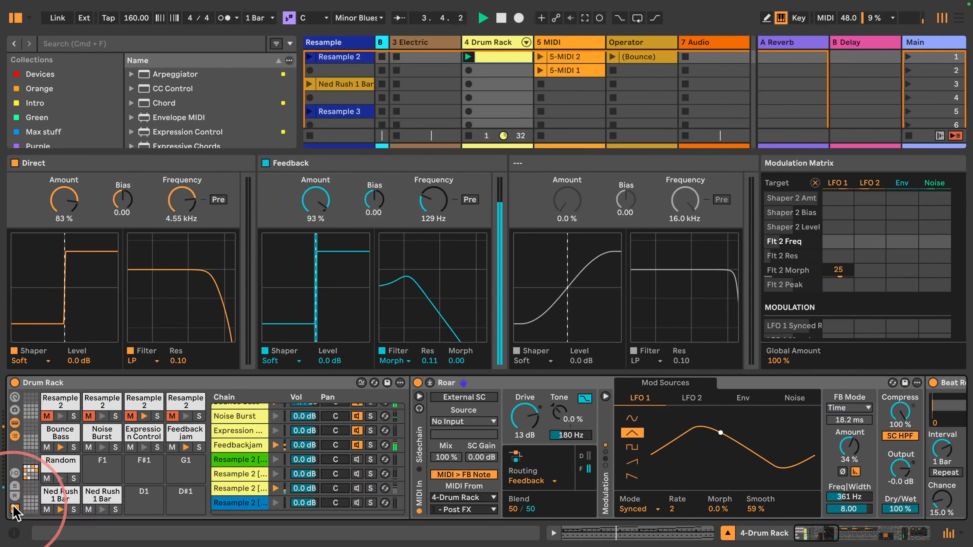
click(14, 436)
click(15, 423)
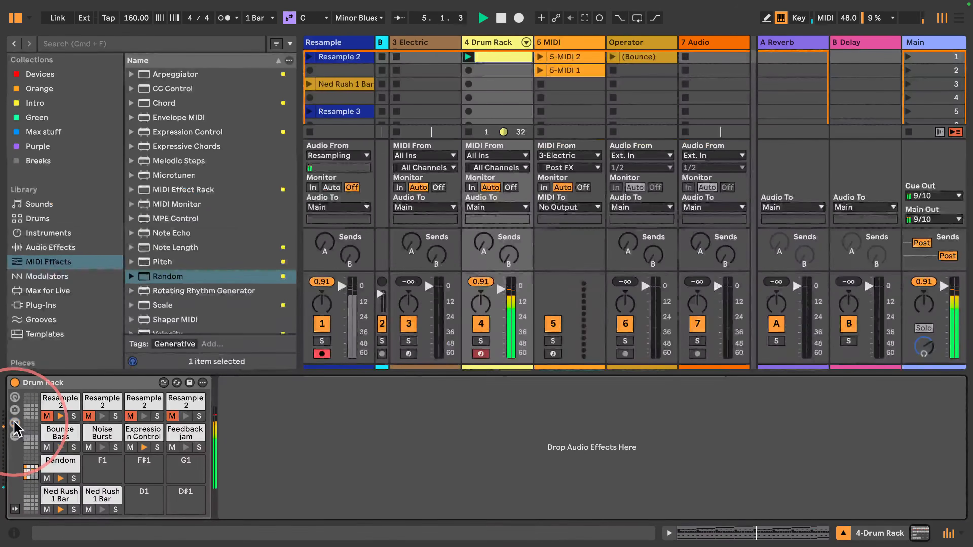
- With playback stopped, unfold the Drum Rack's chains in the mixer and narrow the browser and the three tracks before the rack
click(501, 18)
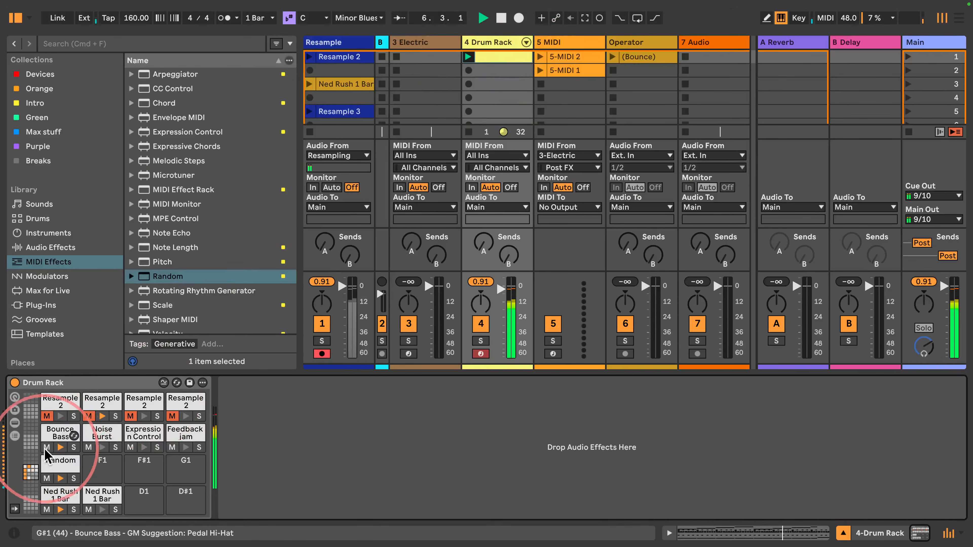
click(526, 42)
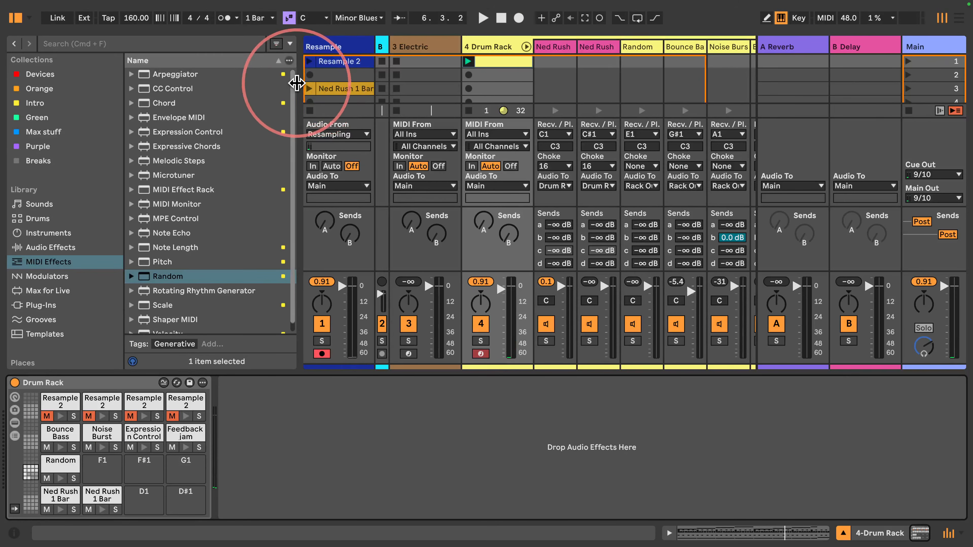
drag(298, 86, 124, 77)
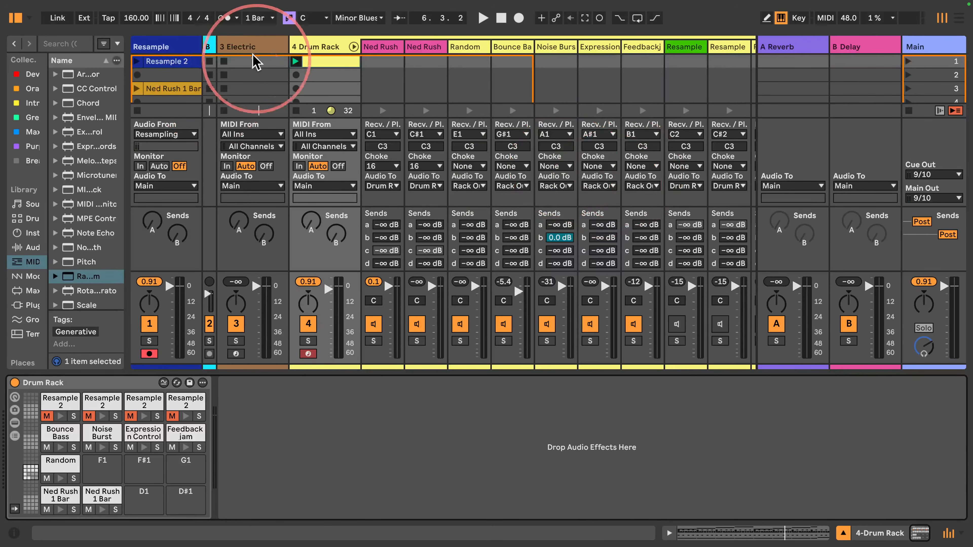
drag(284, 43, 144, 44)
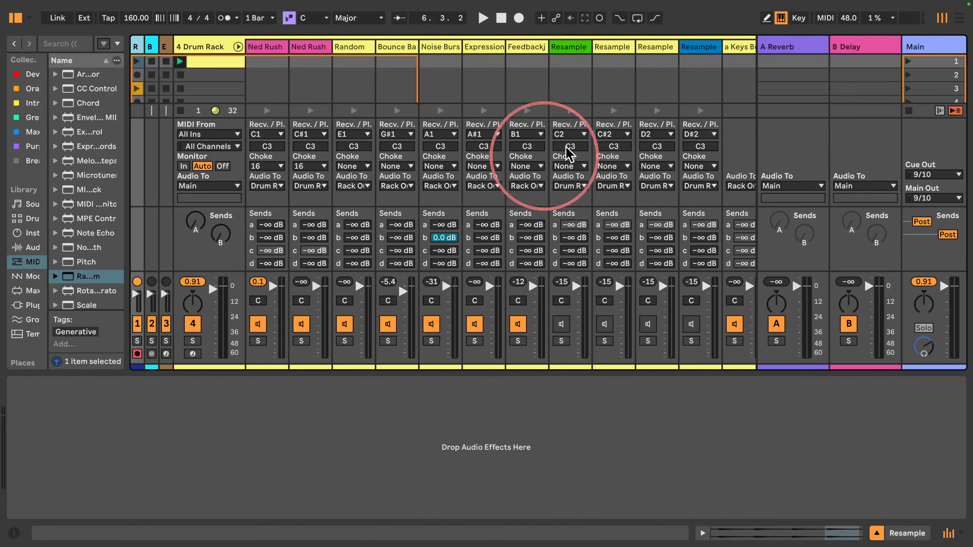
- Delete the set's Reverb and Delay return tracks
click(736, 53)
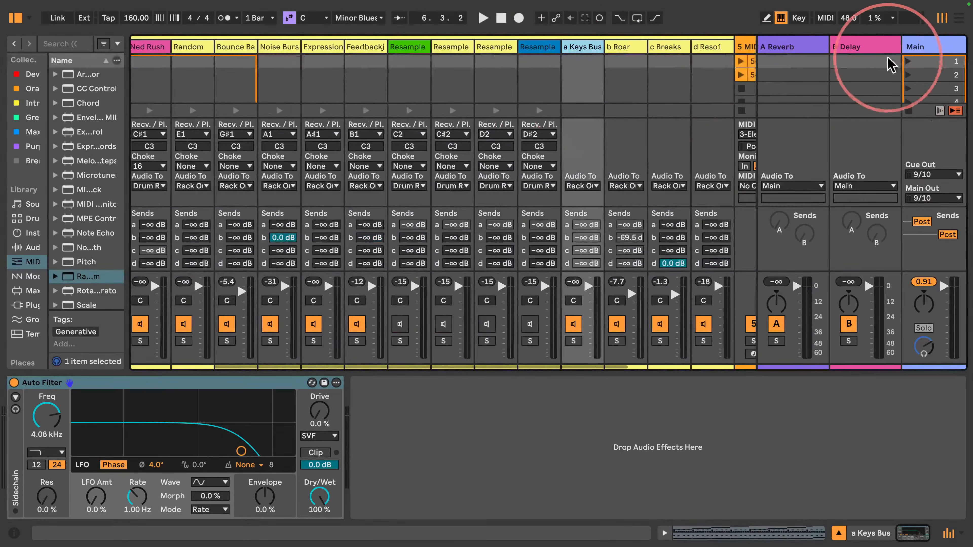
click(804, 55)
click(851, 56)
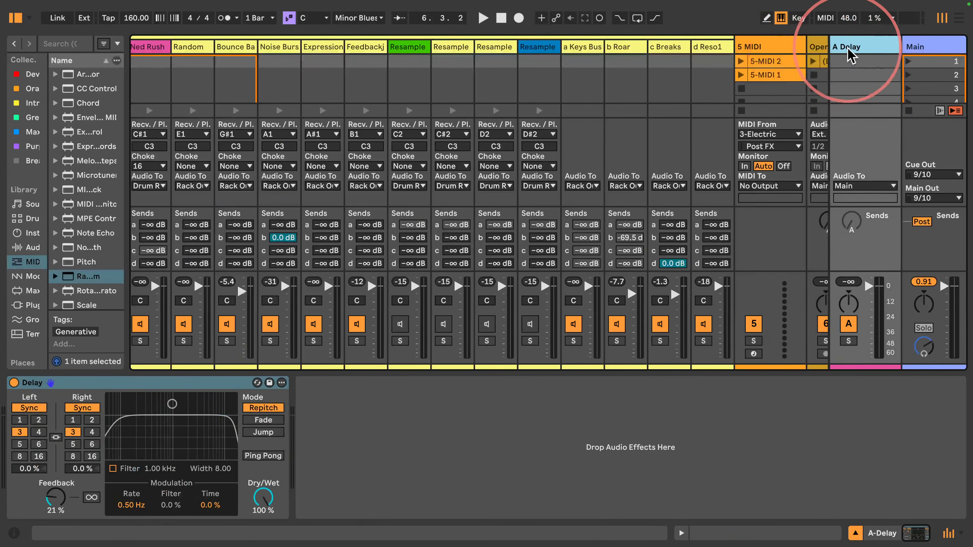
click(852, 57)
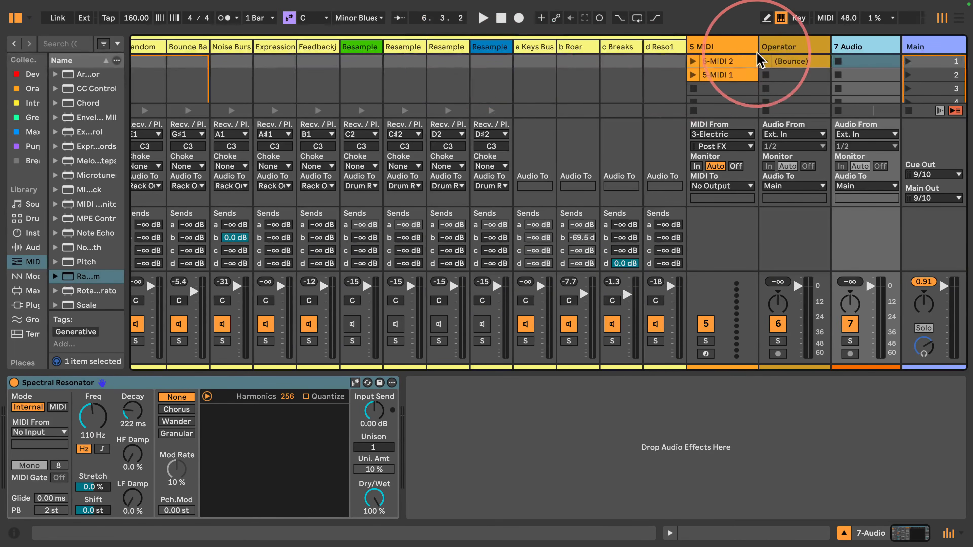
- Open the 5-MIDI 1 clip, select its notes and reduce the height of the clip view
click(717, 62)
click(717, 74)
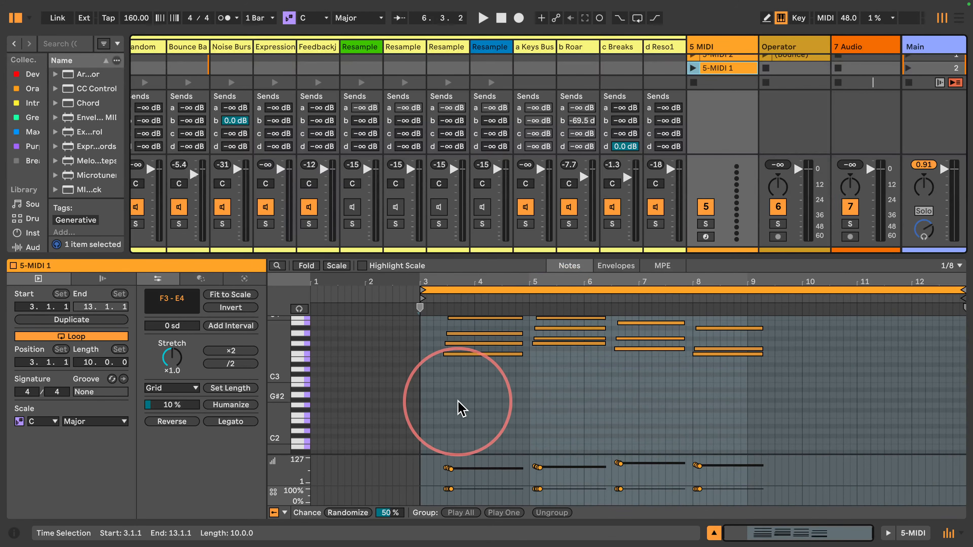
drag(456, 407, 815, 260)
click(624, 303)
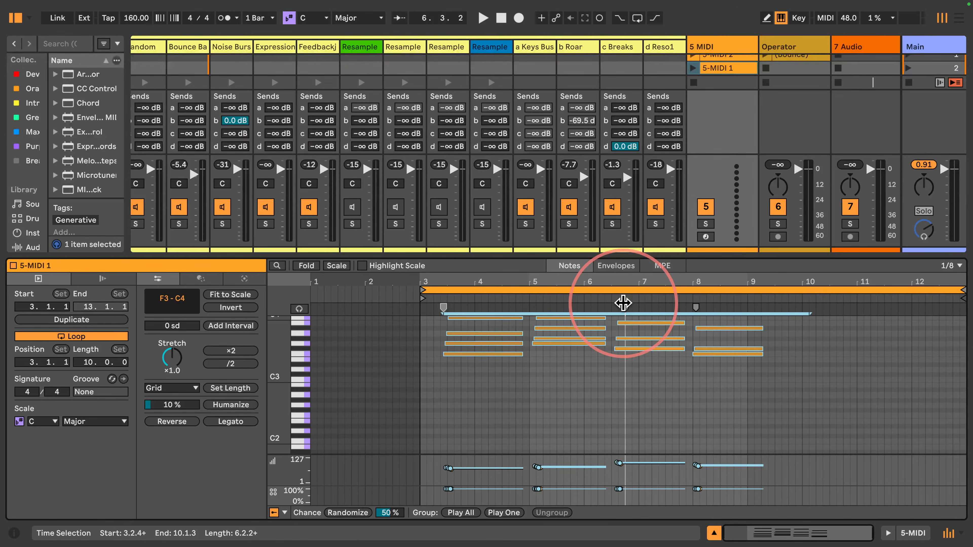
drag(587, 256, 561, 402)
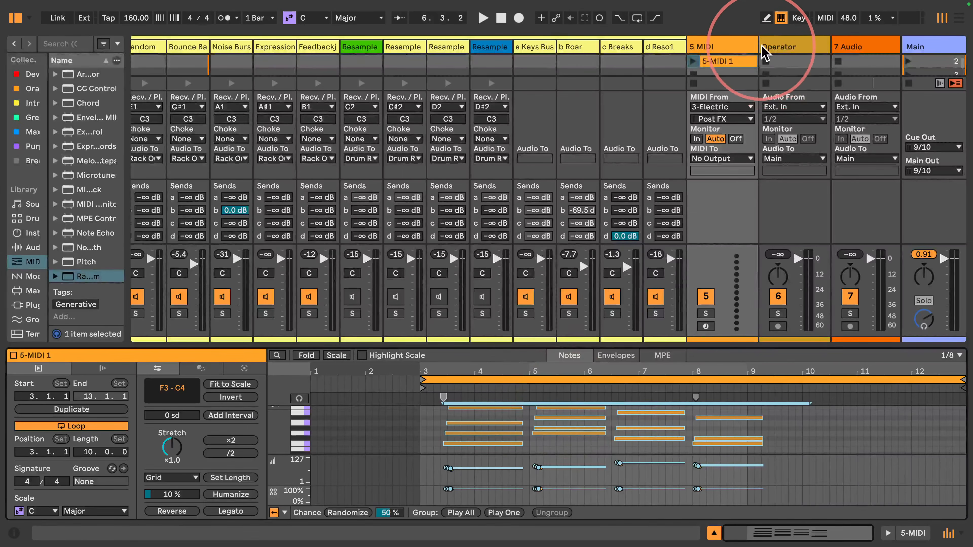
- Narrow the 5 MIDI and Operator tracks to minimum width and delete the 7 Audio track
drag(759, 46, 675, 48)
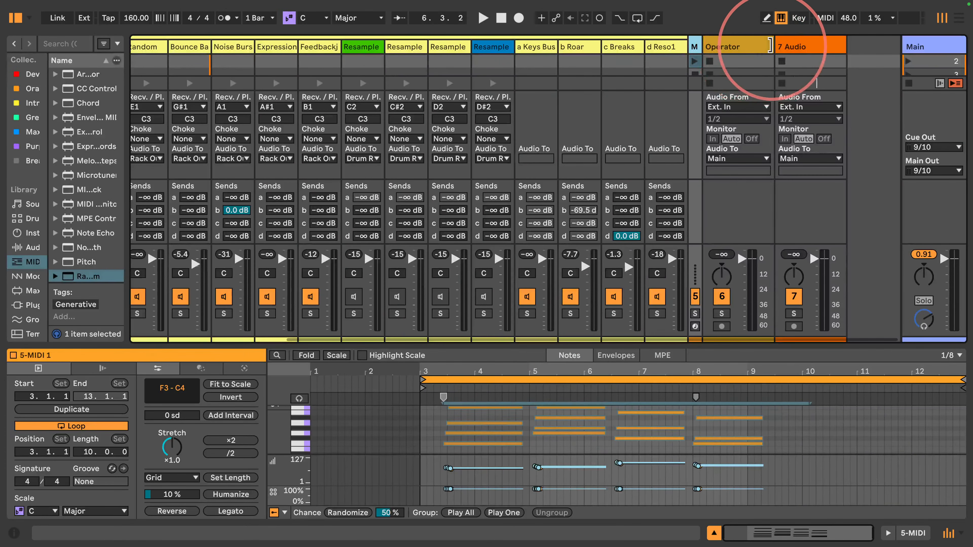
drag(770, 45, 639, 46)
click(794, 48)
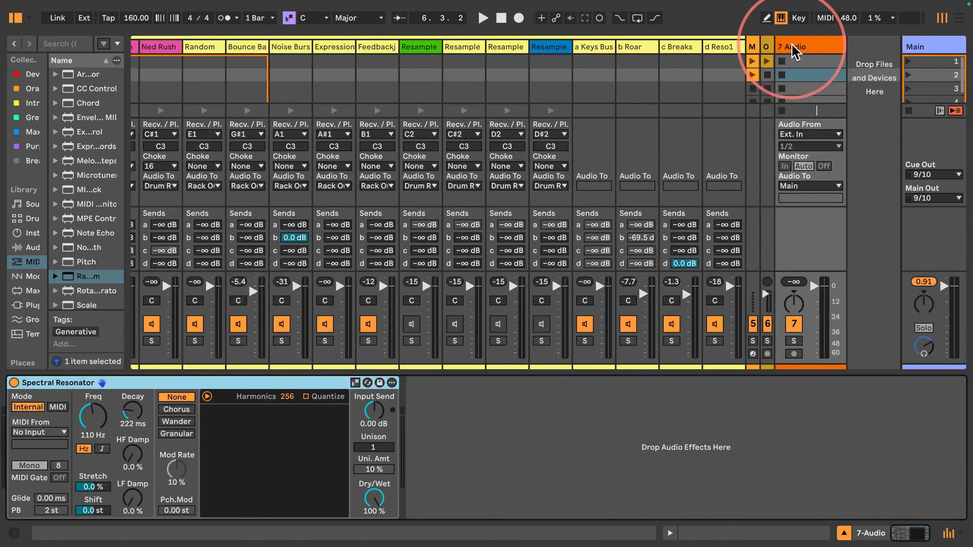
key(Delete)
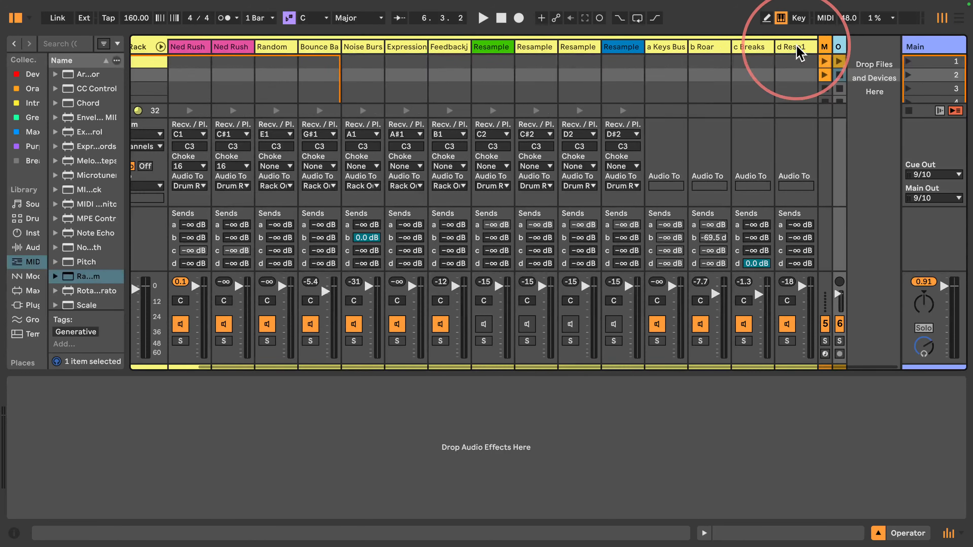
- With playback running, open the b Roar return chain and set Roar's Feedback filter frequency to 481 Hz
click(706, 54)
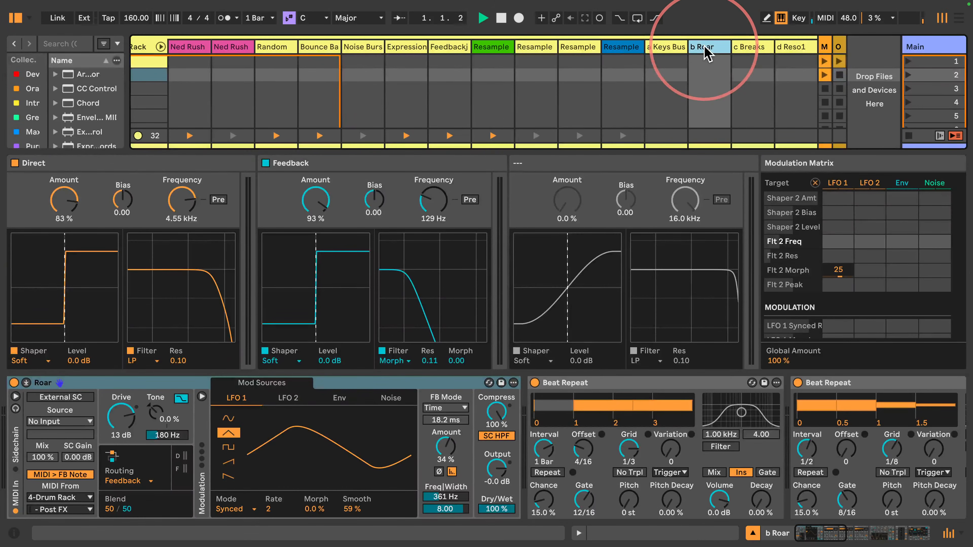
drag(569, 153, 565, 226)
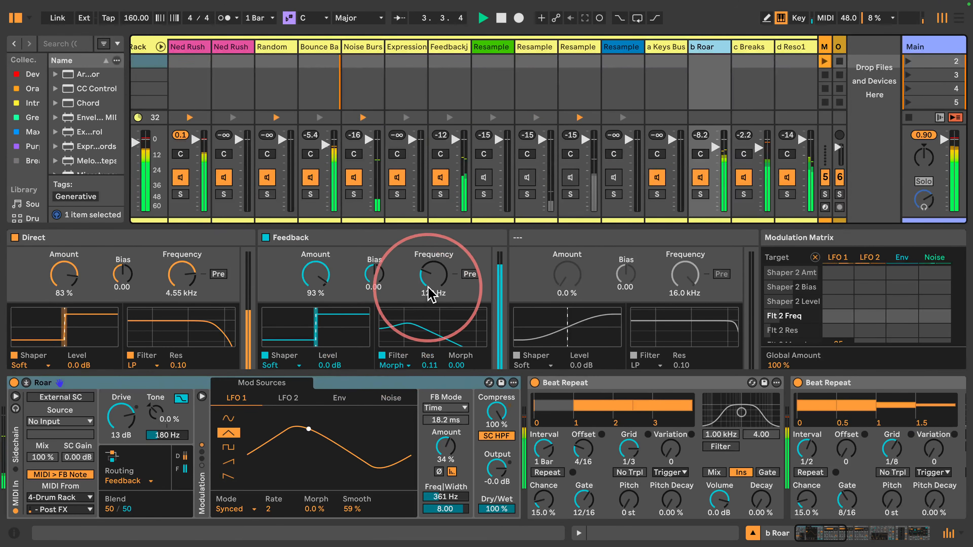
drag(433, 286, 428, 280)
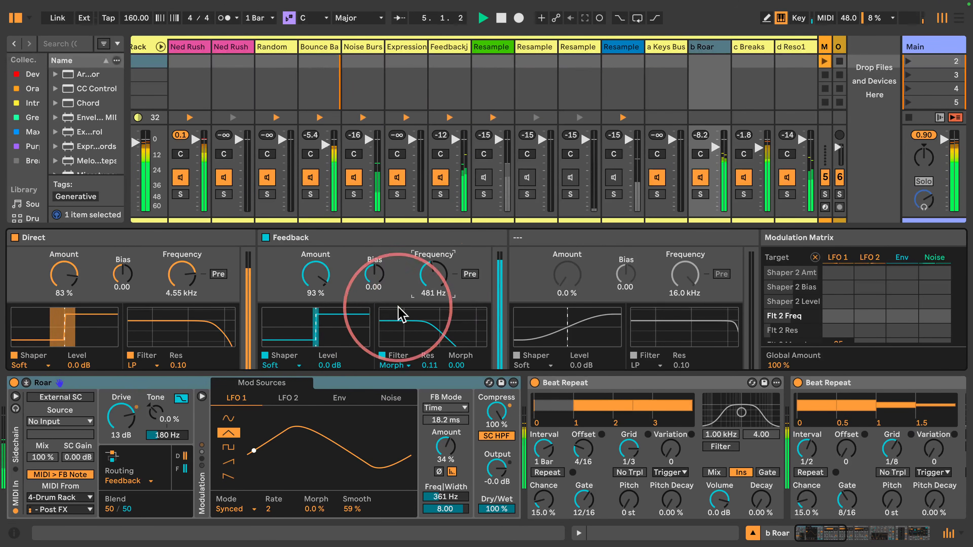
- Set Roar's Direct stage to a high-pass (HP) filter at 2.11 kHz with an Amount of 68 %, restarting playback to audition it
click(147, 365)
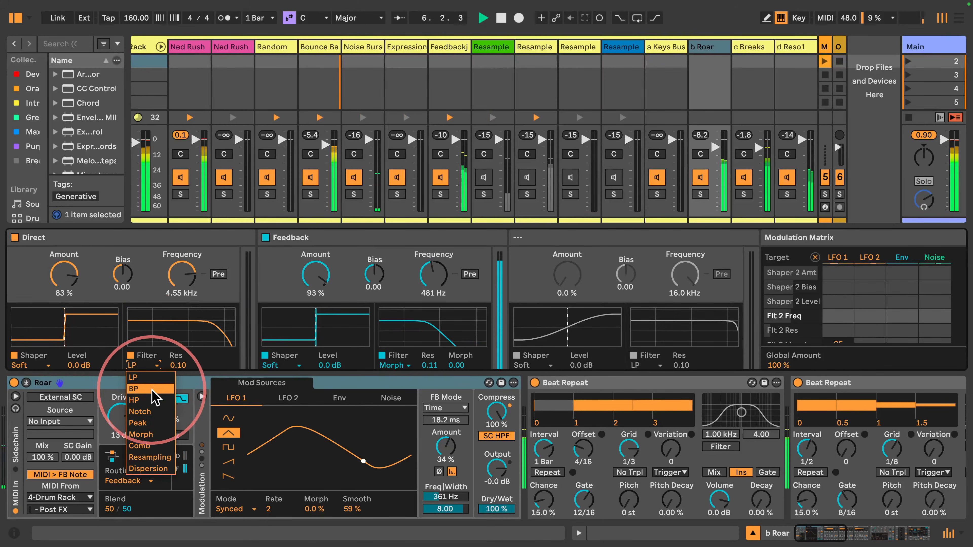
click(134, 400)
drag(71, 273, 71, 282)
key(space)
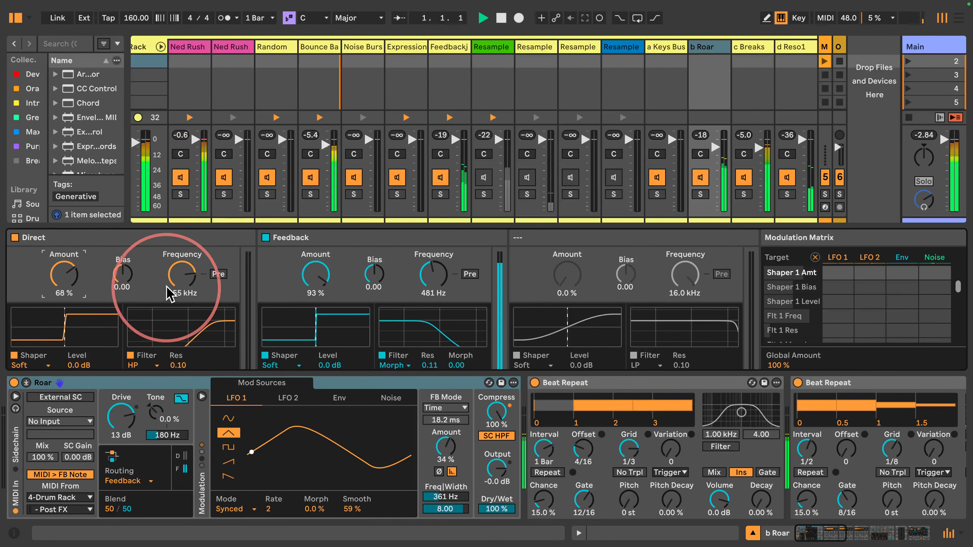
drag(183, 271, 184, 275)
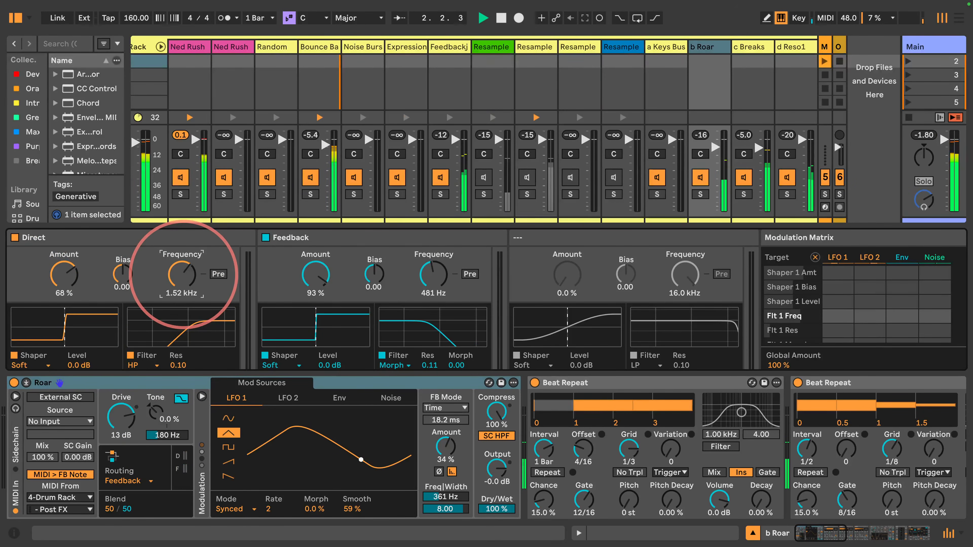
drag(183, 275, 183, 271)
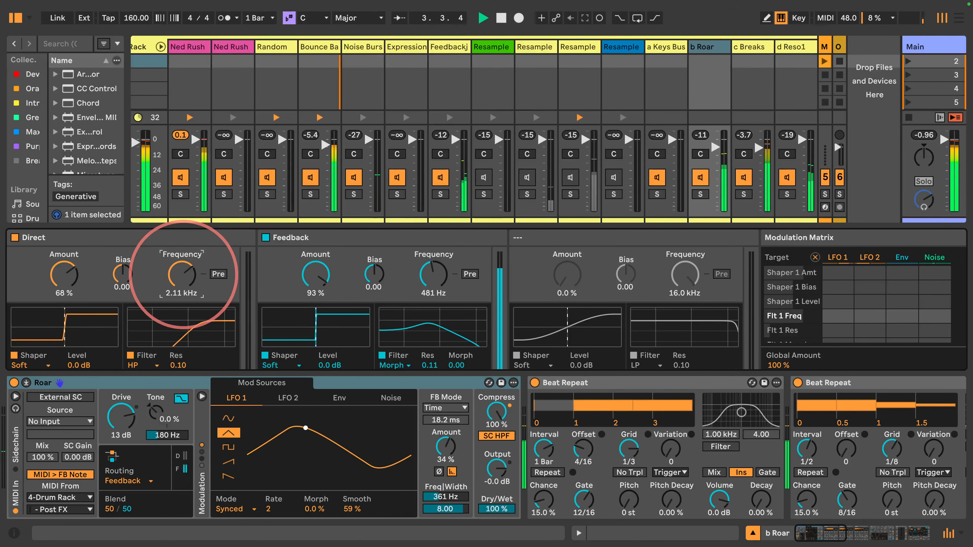
- Set the b Roar return chain's volume to -5.0 dB and stop playback
click(715, 148)
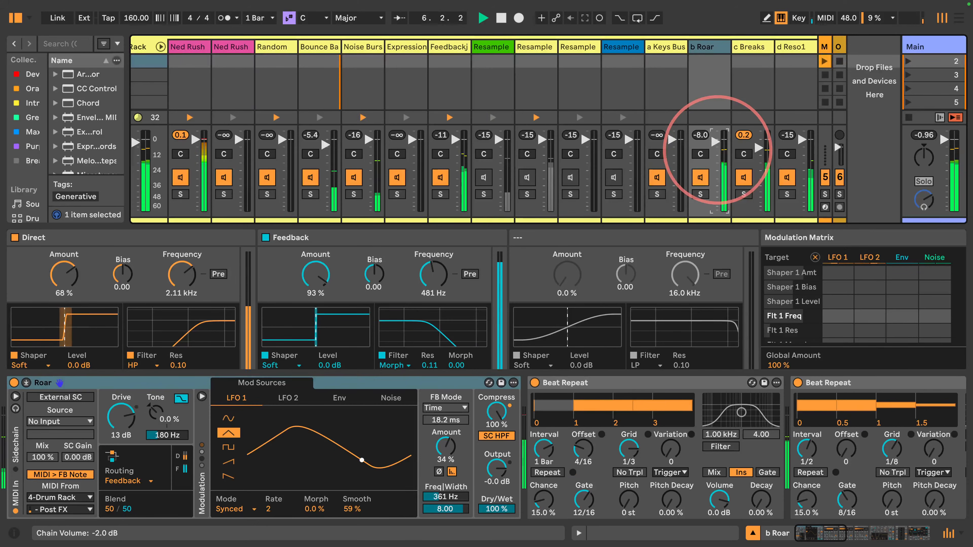
scroll(716, 149, down, 3)
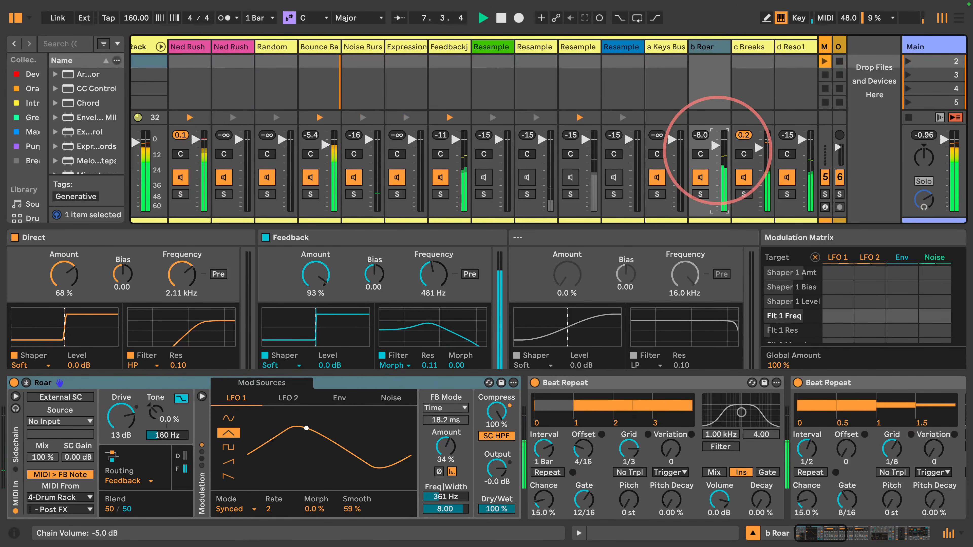
key(space)
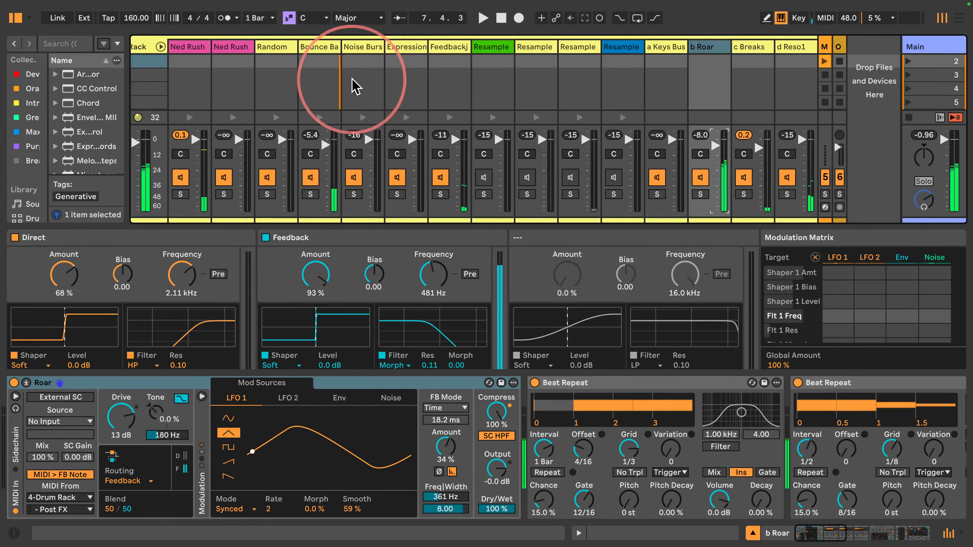
- Set the scale to Minor Blues and shrink the device view so Roar's expanded view closes
click(355, 18)
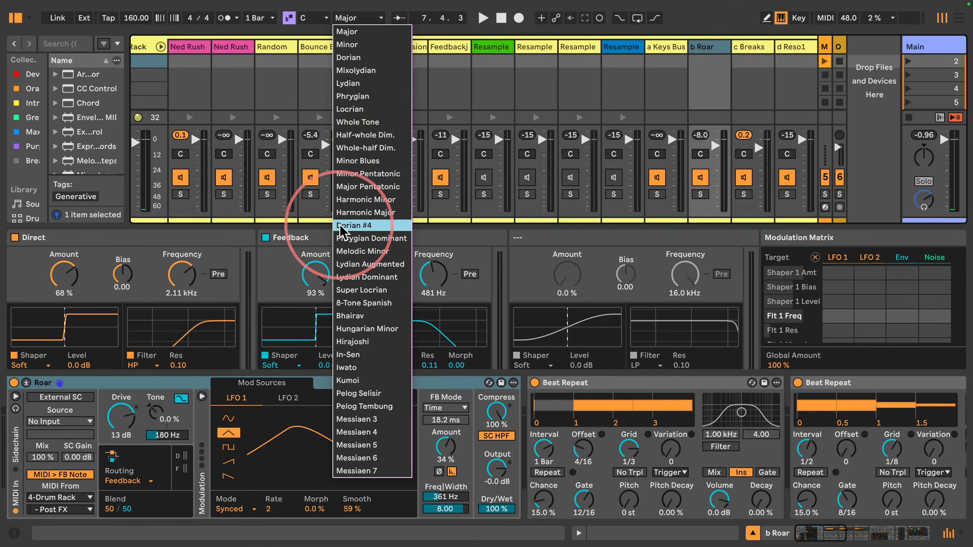
click(355, 161)
drag(391, 226, 373, 383)
scroll(466, 80, up, 1)
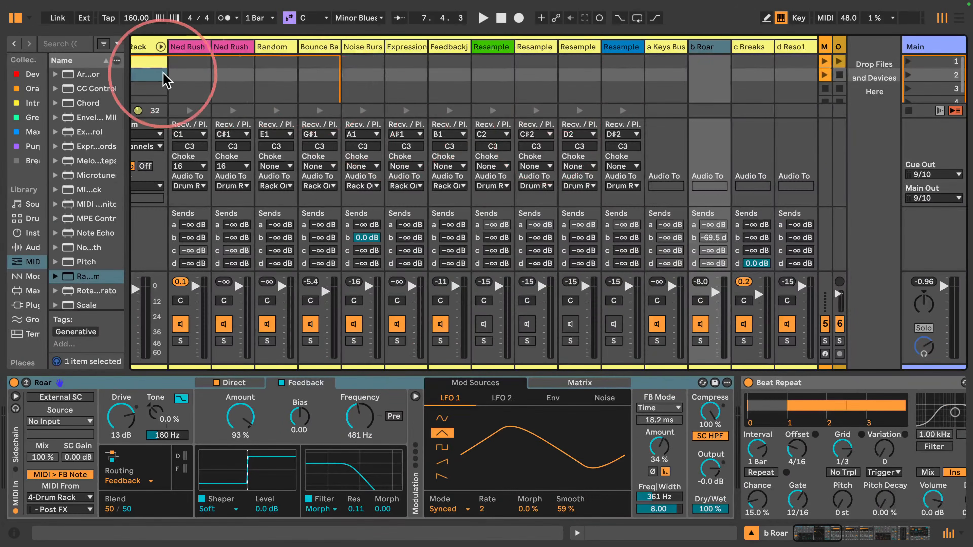
- Open the Drum Rack's first clip, duplicate it into the second slot and colour the copy pink-purple
scroll(268, 82, left, 3)
double_click(219, 64)
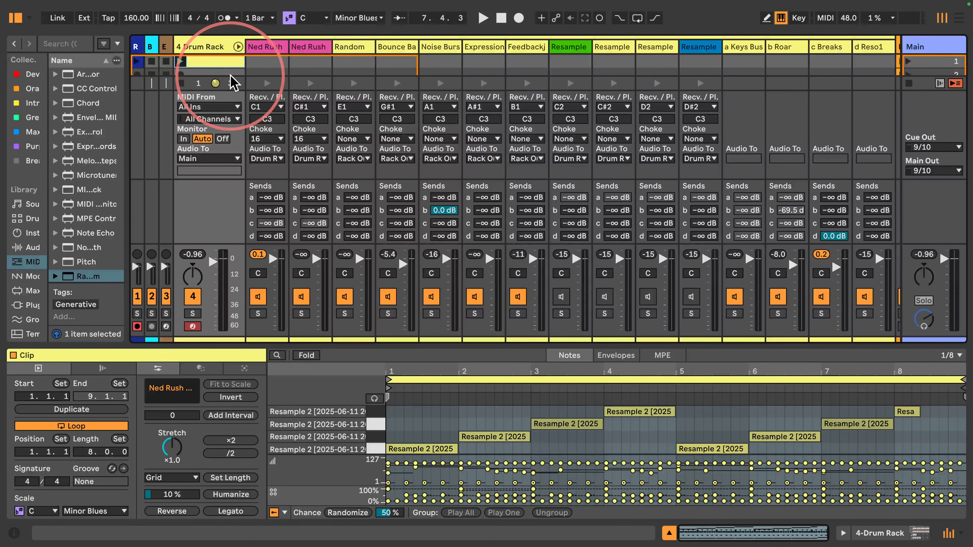
drag(228, 244, 227, 258)
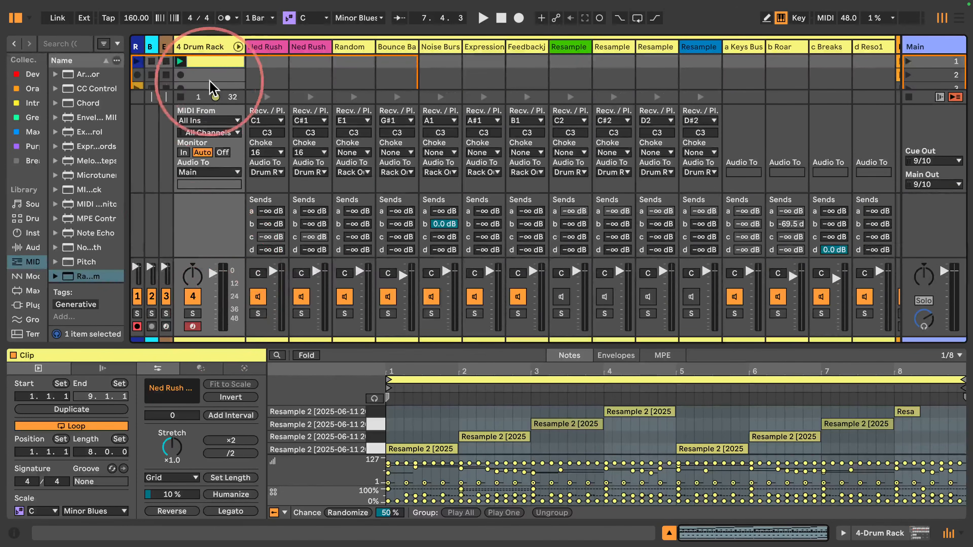
key(ctrl+d)
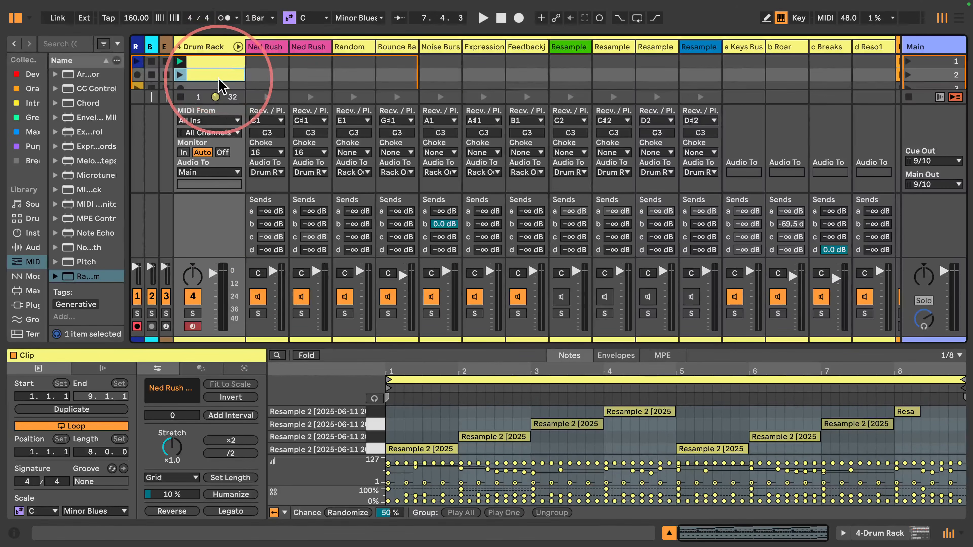
right_click(216, 75)
click(374, 320)
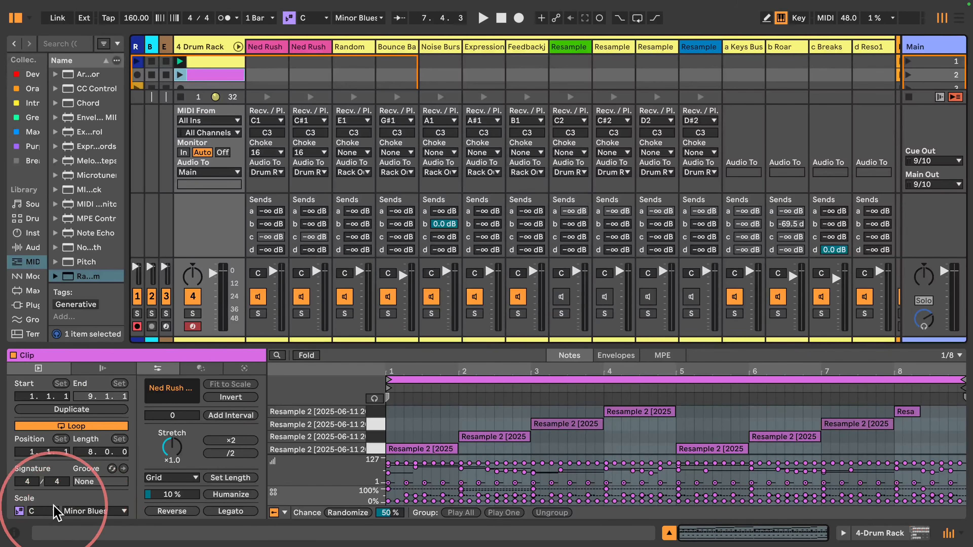
- Set the duplicated clip's root note to D#/E♭ while keeping the Minor Blues scale
click(48, 511)
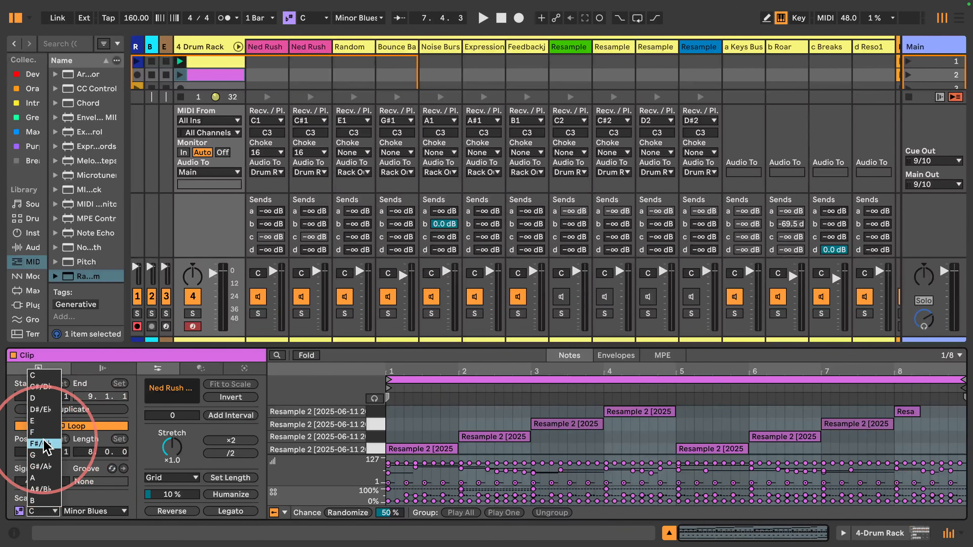
click(35, 432)
click(79, 511)
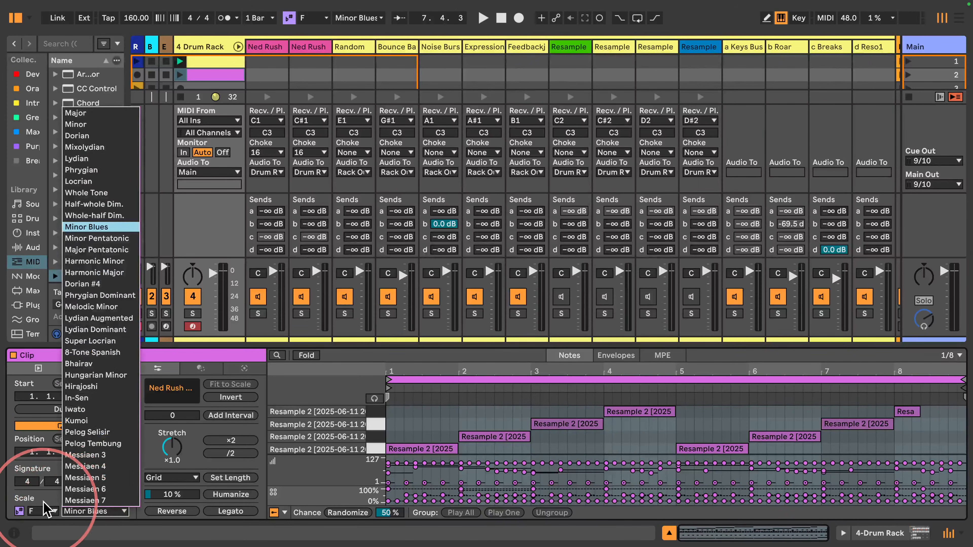
click(42, 511)
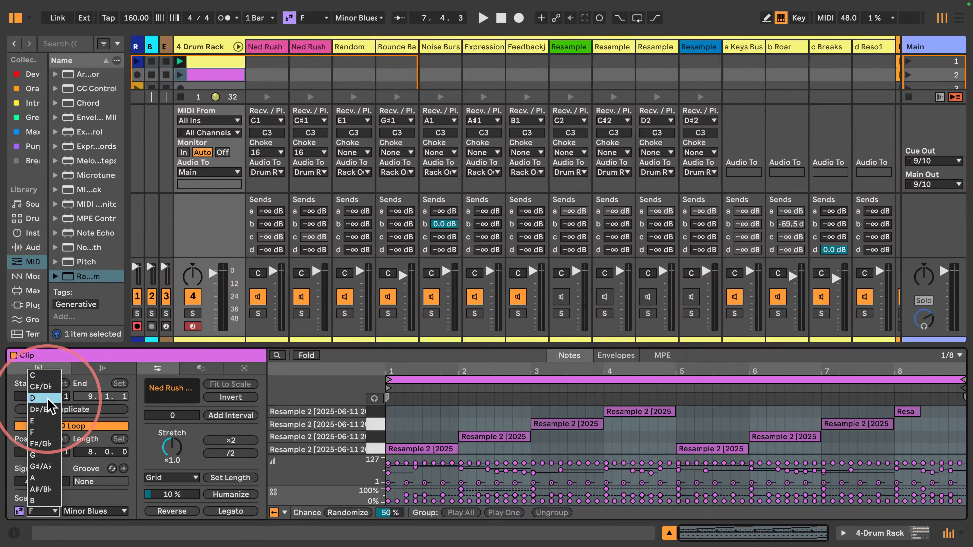
click(44, 410)
click(84, 511)
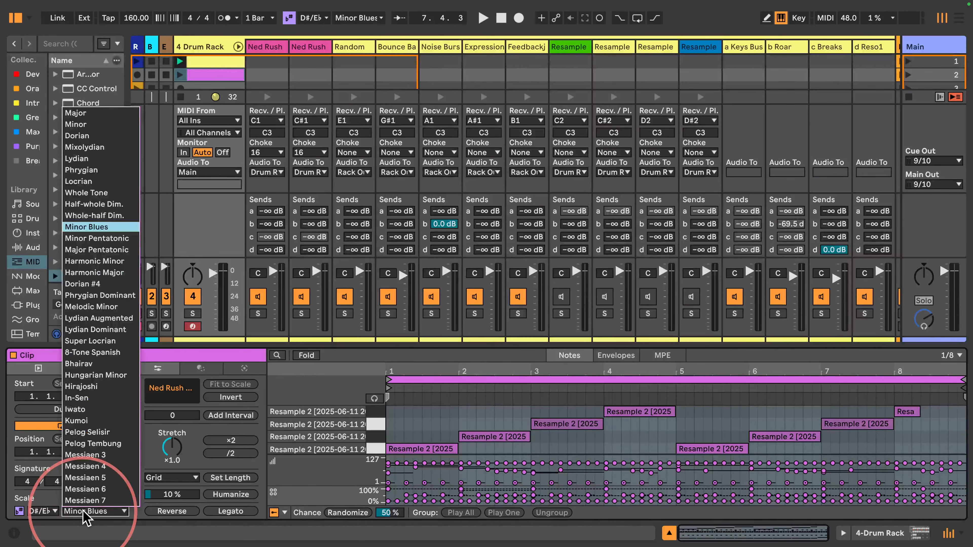
click(84, 514)
- Launch the original clip and its differently coloured copy in turn to compare their keys, returning to the original, and stop playback
click(192, 77)
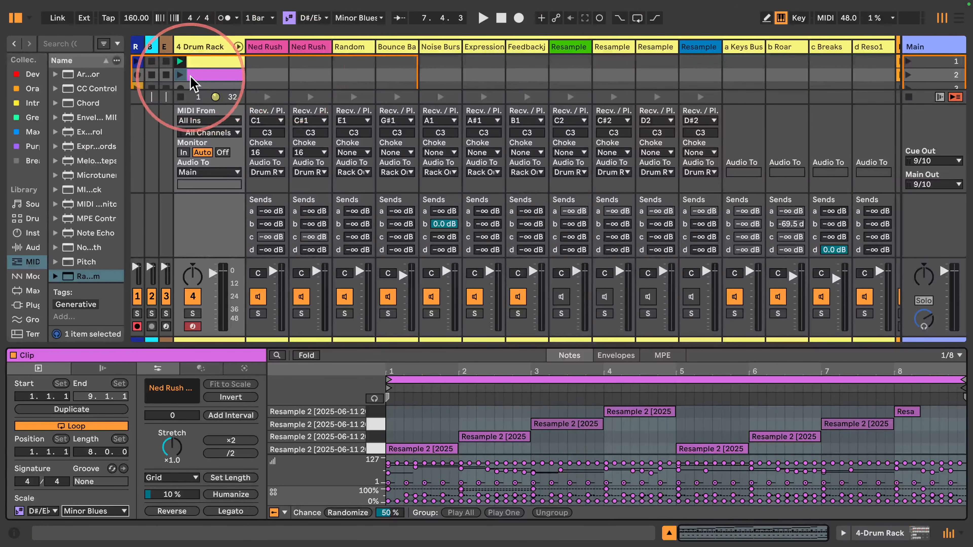
click(203, 62)
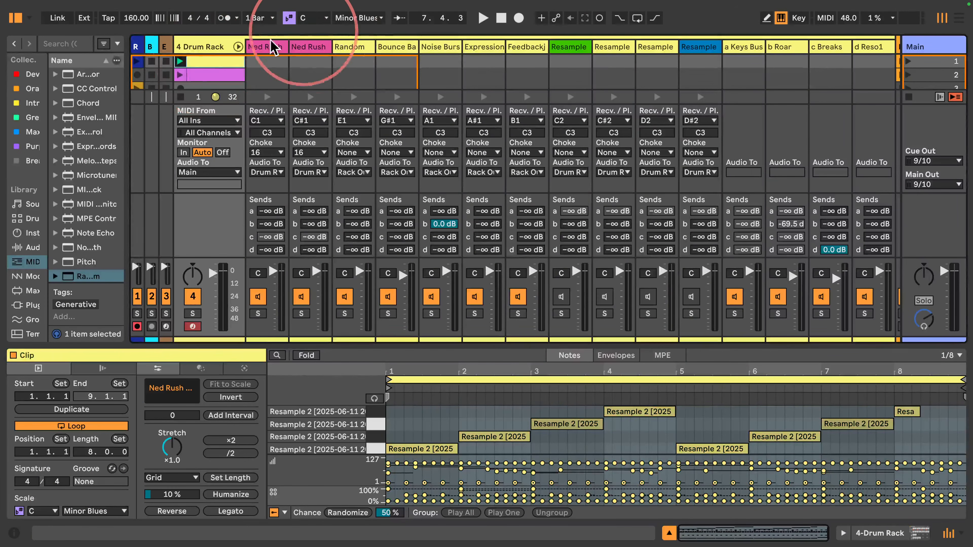
click(181, 62)
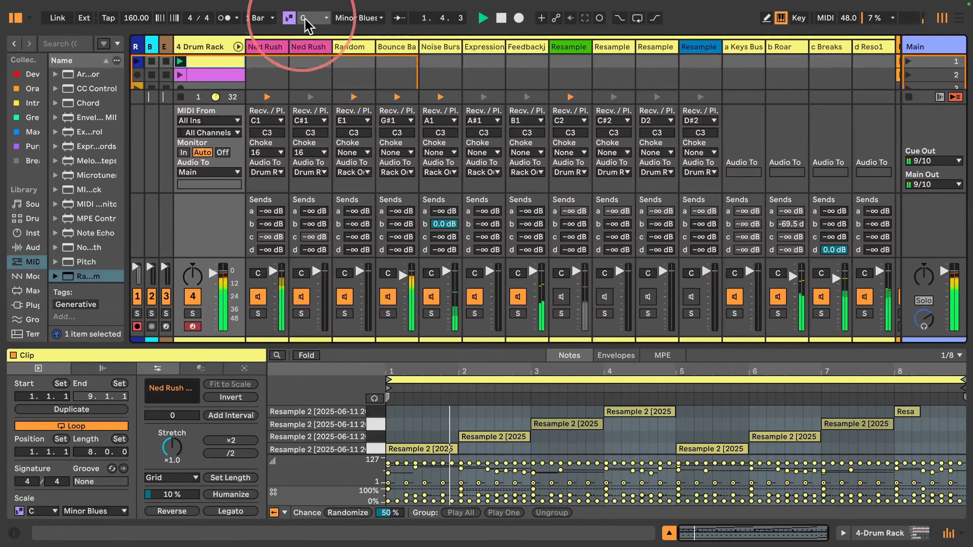
click(180, 75)
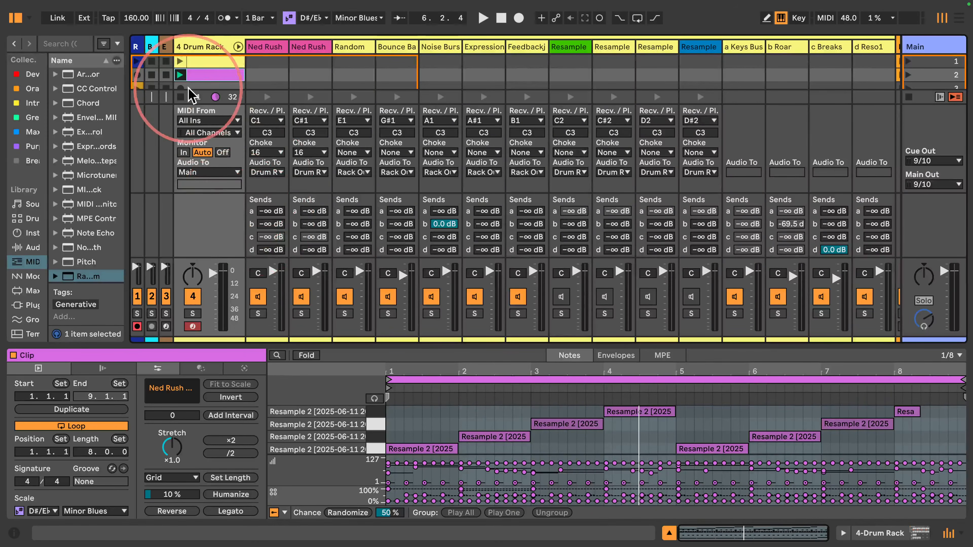
click(180, 62)
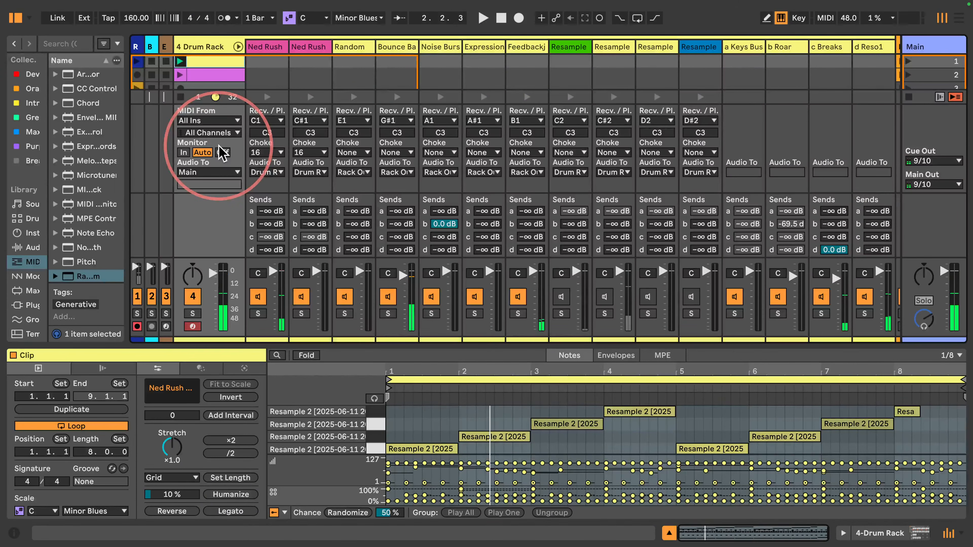
key(space)
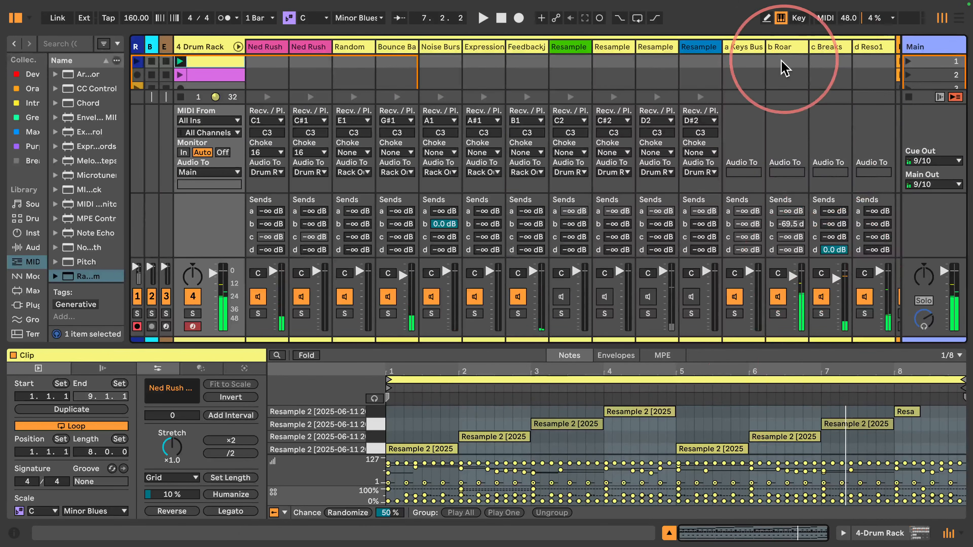
- Mute the b Roar return chain and restart playback
click(786, 46)
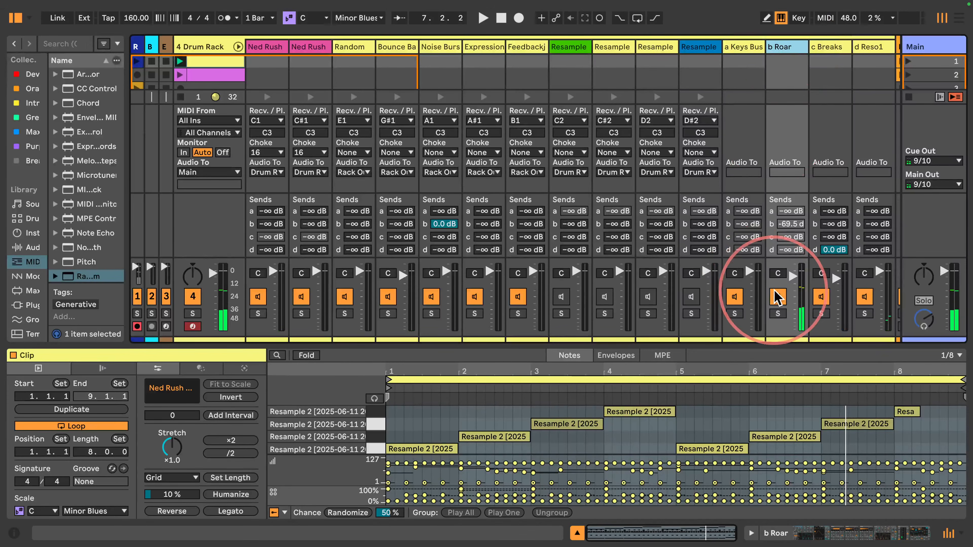
click(778, 296)
key(space)
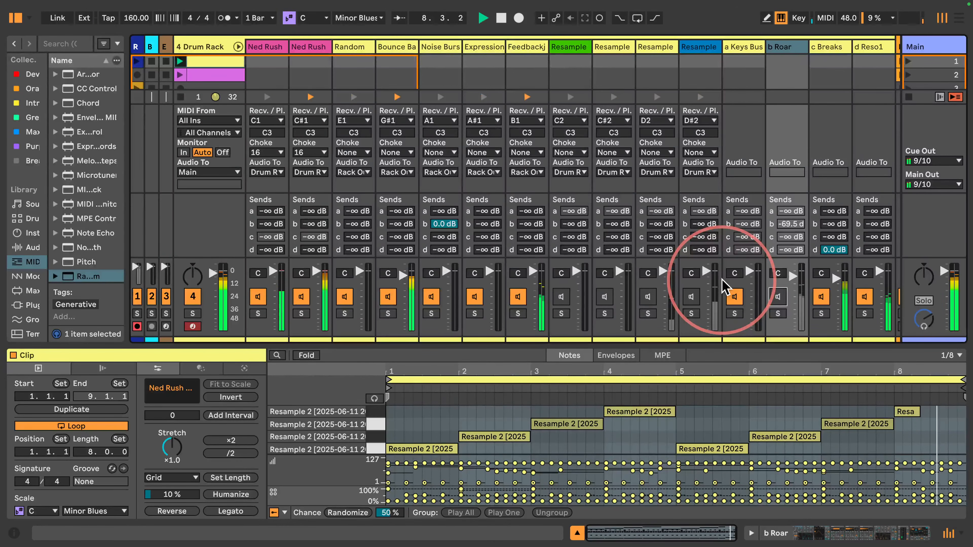
- Select the original Drum Rack clip and show the Drum Rack's pads in the device view
click(224, 62)
click(880, 533)
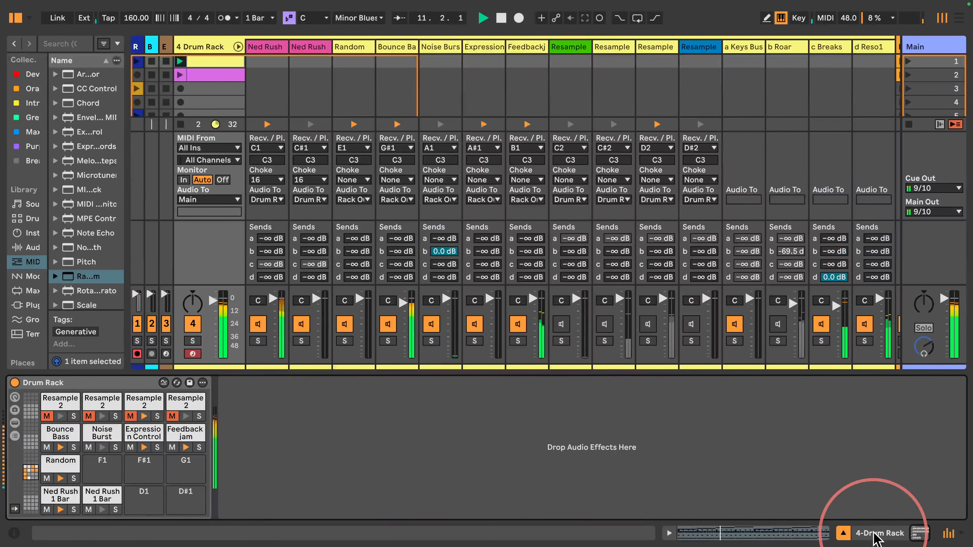
- Copy the Drum Rack's D#/E♭ clip into scene 4 with its scale turned off, and launch the copy
click(73, 464)
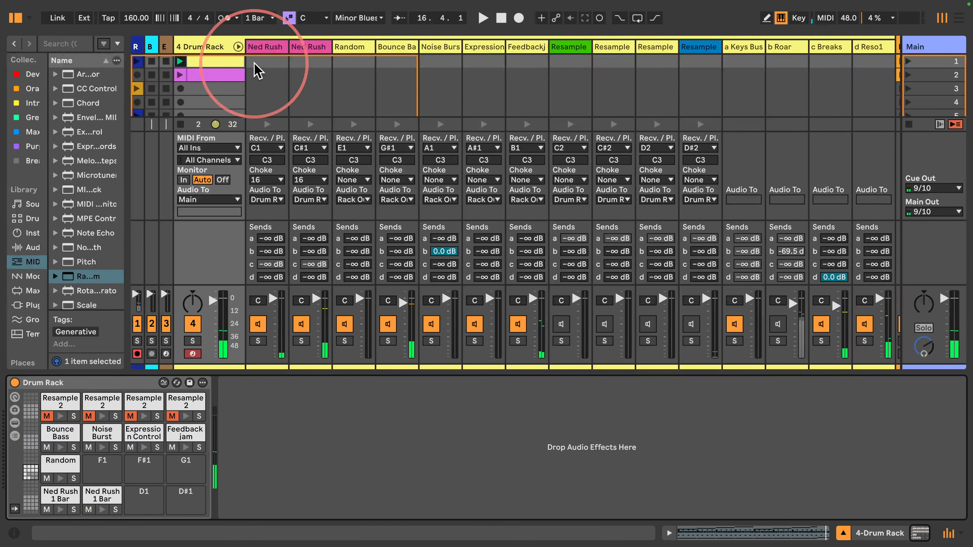
double_click(209, 77)
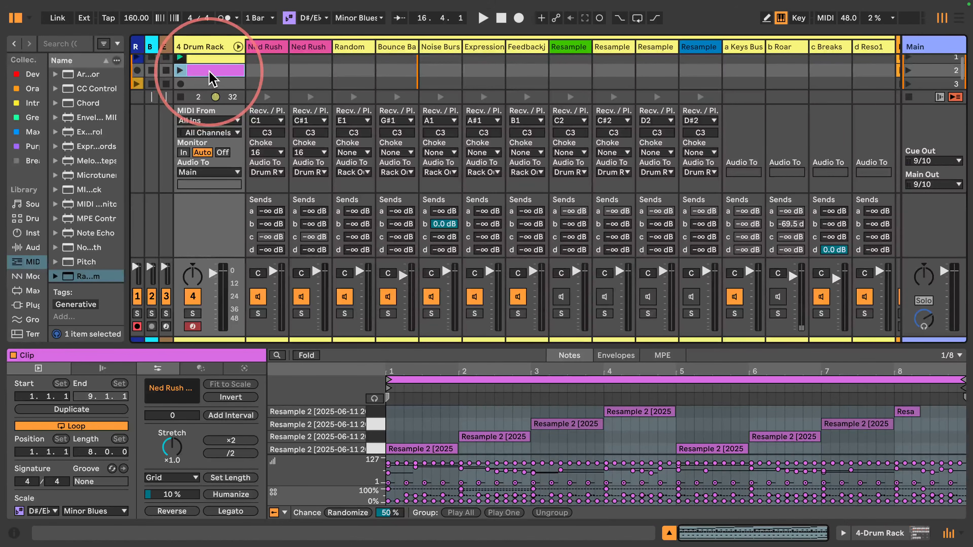
drag(211, 78, 217, 98)
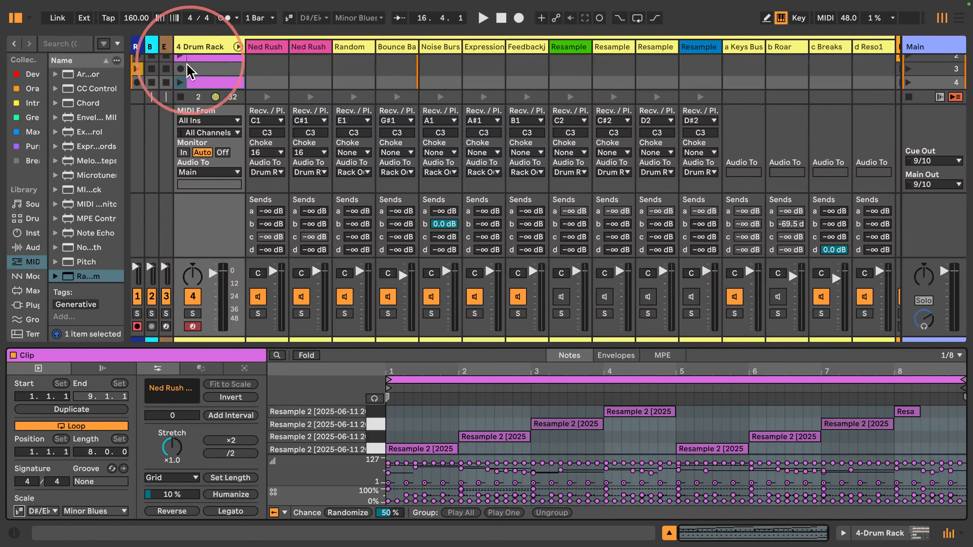
click(180, 82)
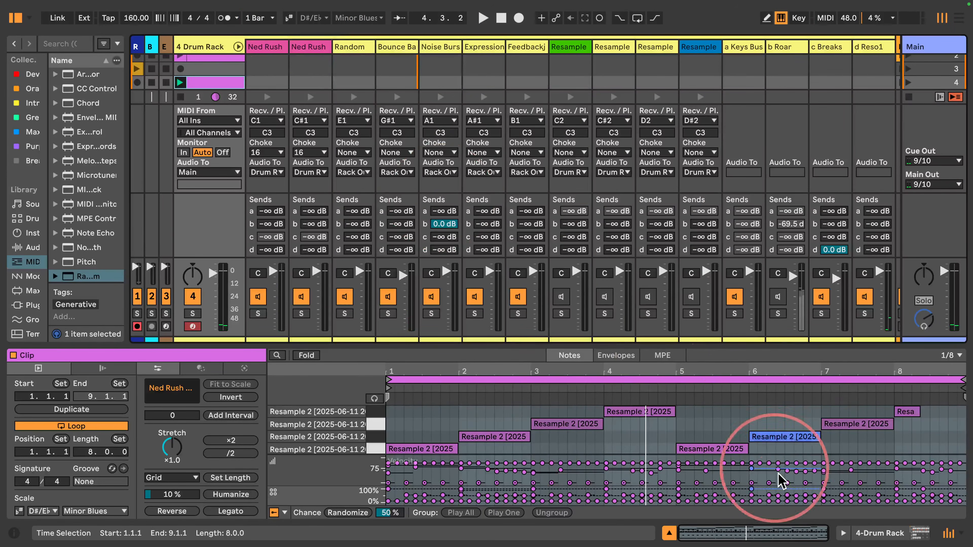
- Show the Noise Burst chain's devices to examine the scale option on its Random device
click(845, 533)
click(436, 48)
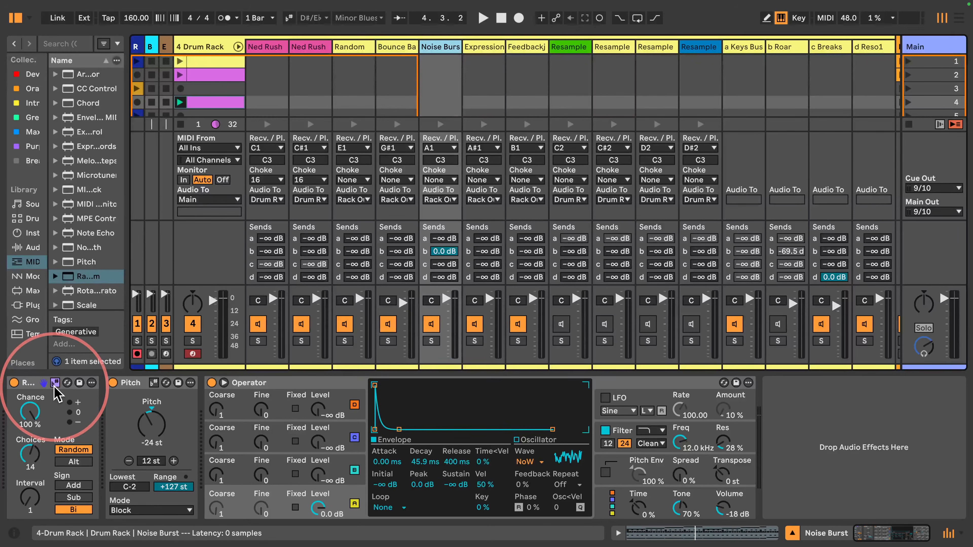
- Play the scale-free clip, launch the D#/E♭ clip and the original C clip for comparison, and restart playback
click(218, 103)
key(space)
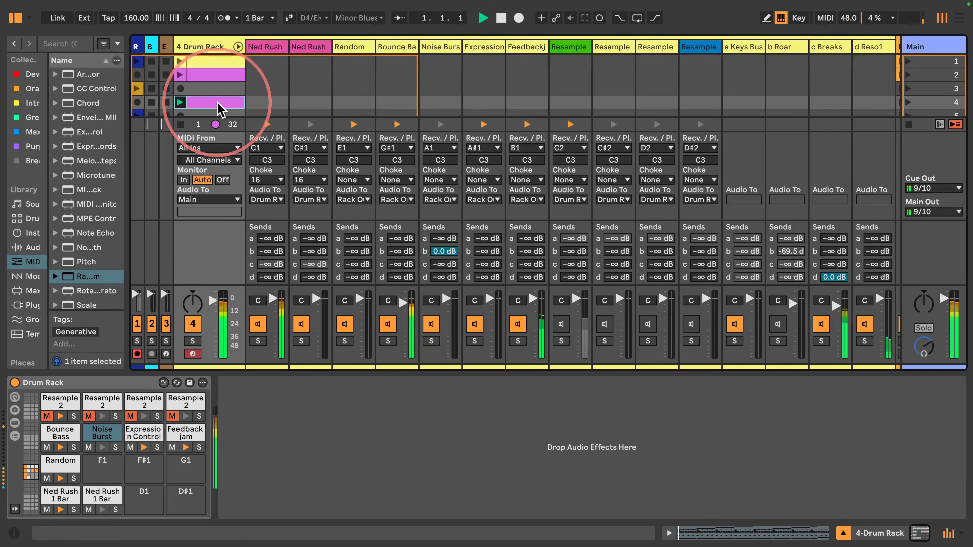
click(180, 74)
click(180, 61)
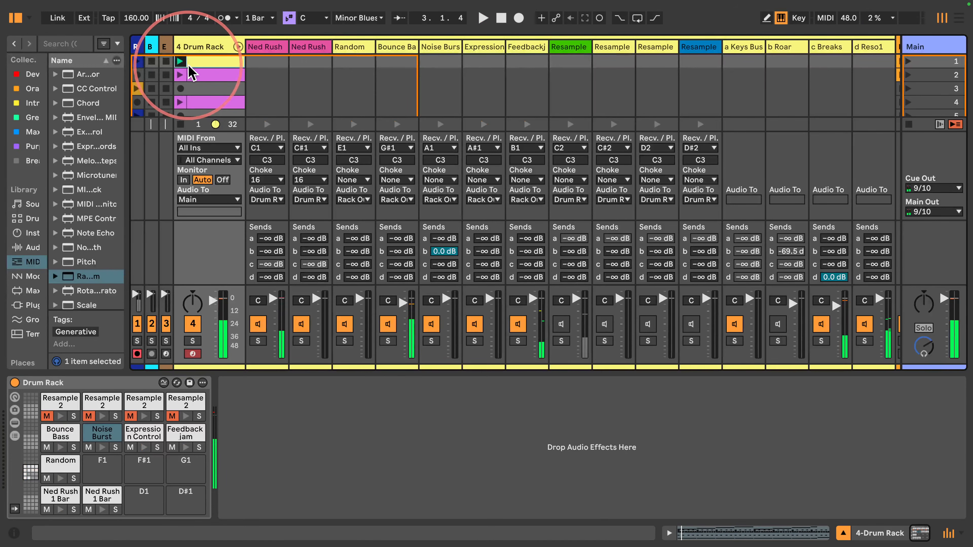
key(space)
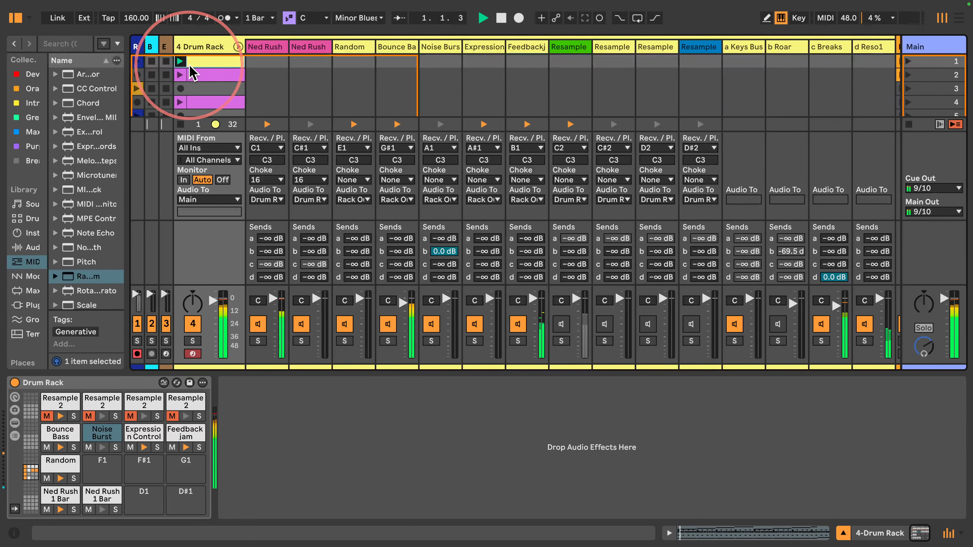
key(space)
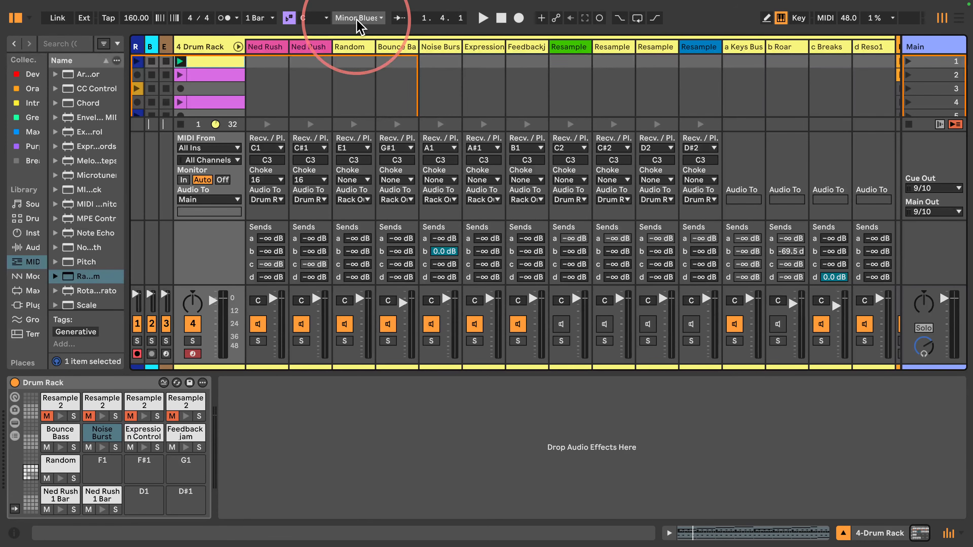
key(space)
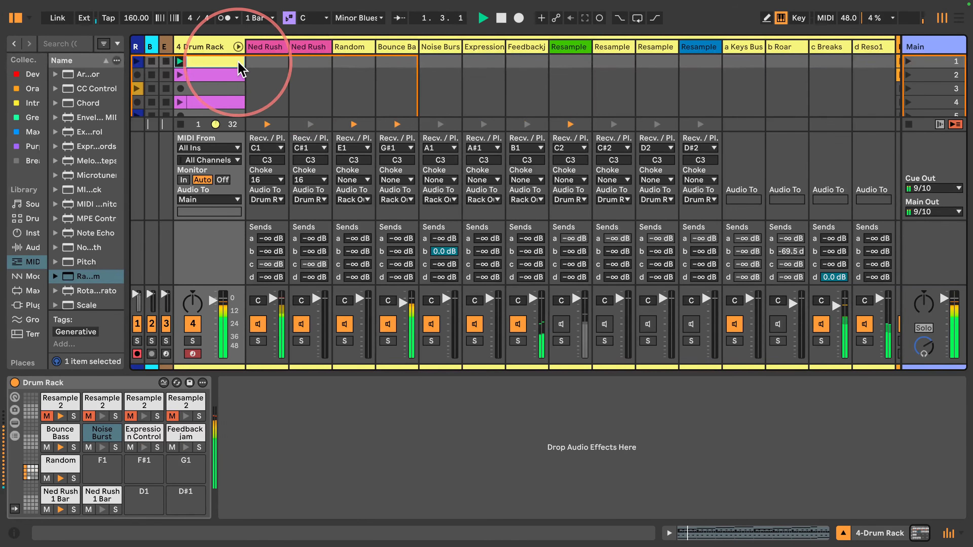
- Select the Drum Rack track, widen the browser and look through the Instruments list
click(203, 48)
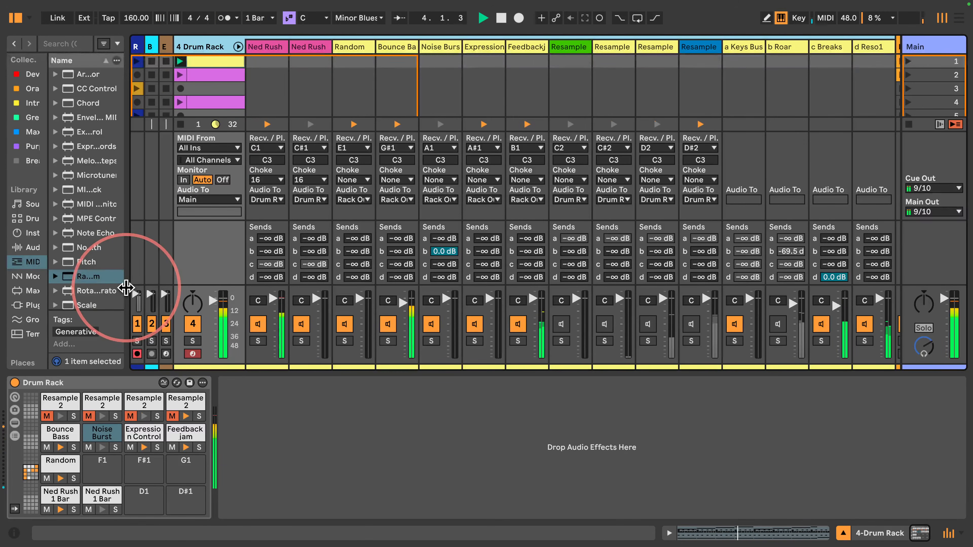
drag(126, 239, 336, 253)
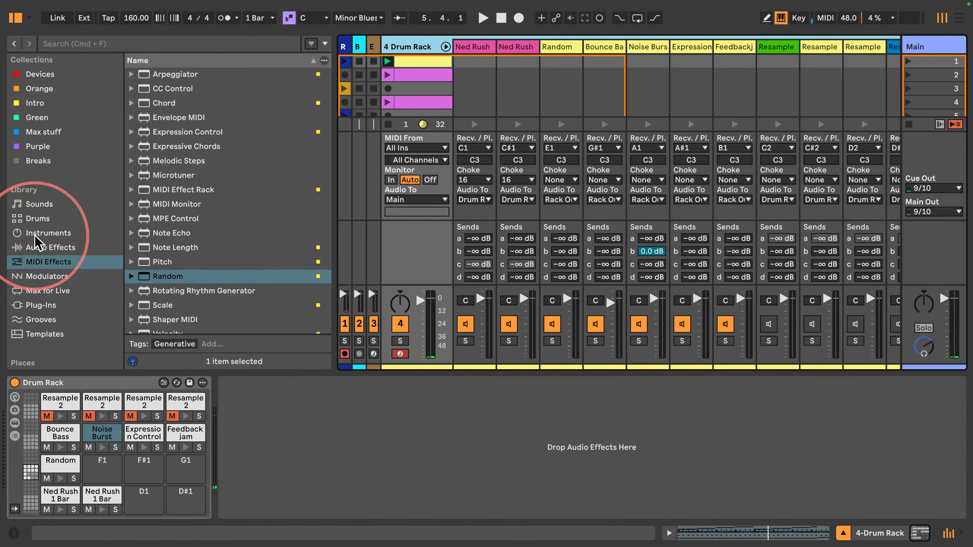
click(46, 233)
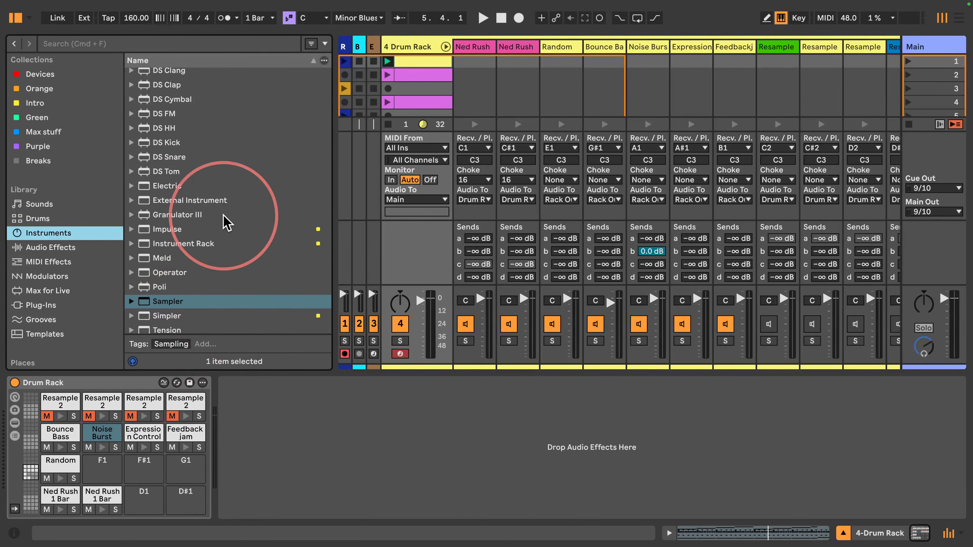
scroll(226, 222, up, 5)
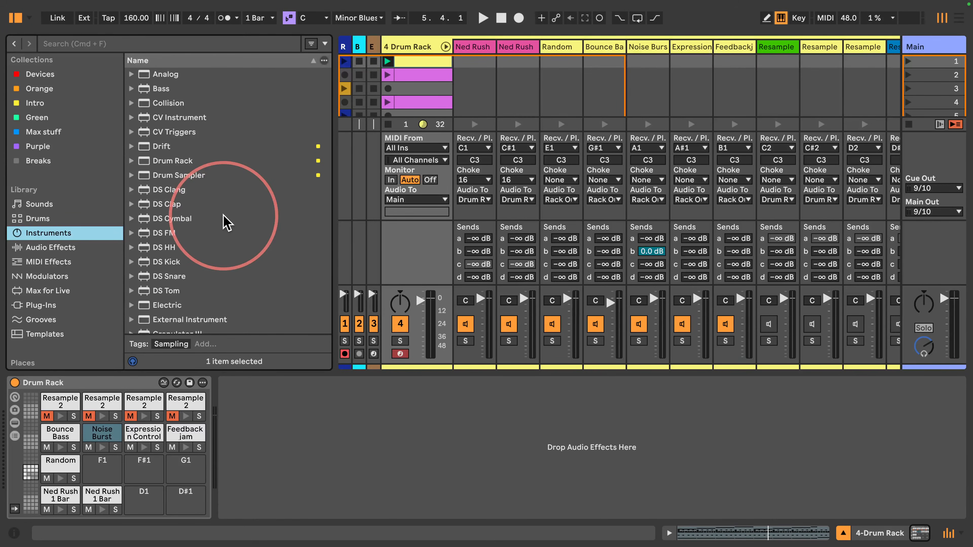
scroll(227, 223, down, 6)
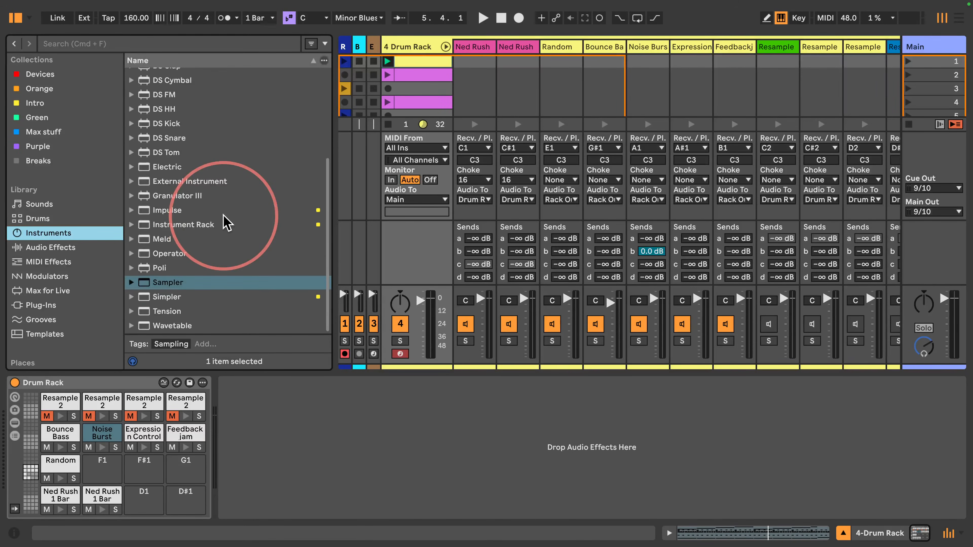
- Add a Glue Compressor after the Drum Rack with Soft clipping on, threshold at -7.94 dB and makeup at 3.97 dB
key(space)
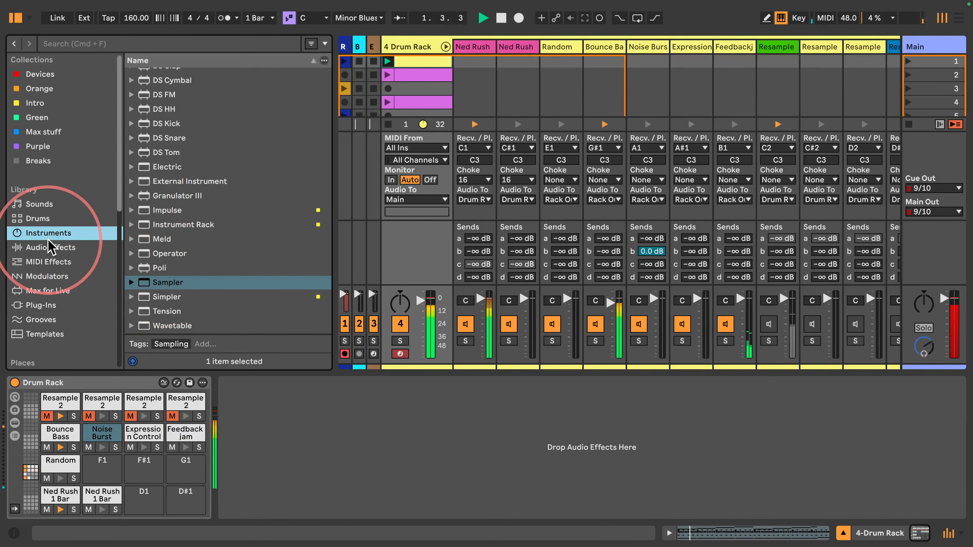
click(54, 248)
scroll(271, 189, up, 15)
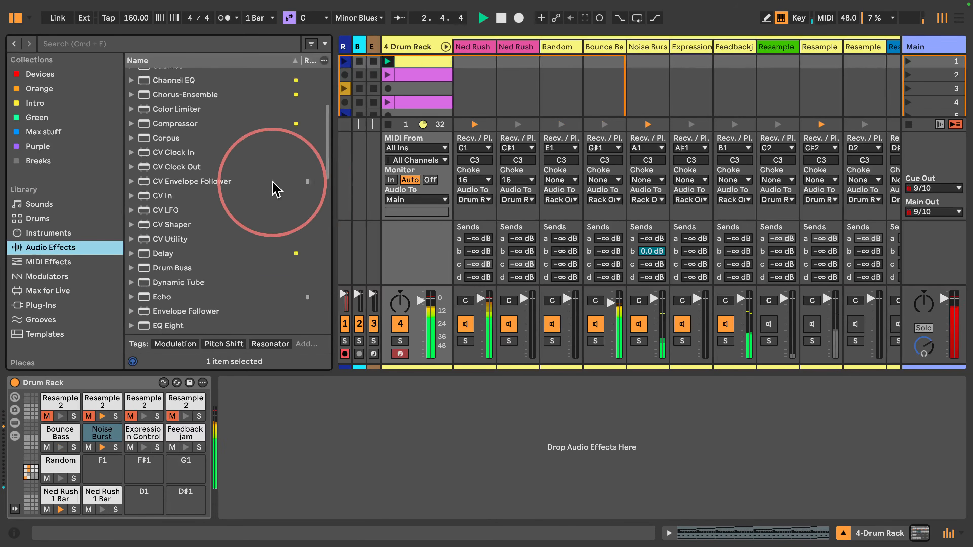
scroll(244, 189, down, 15)
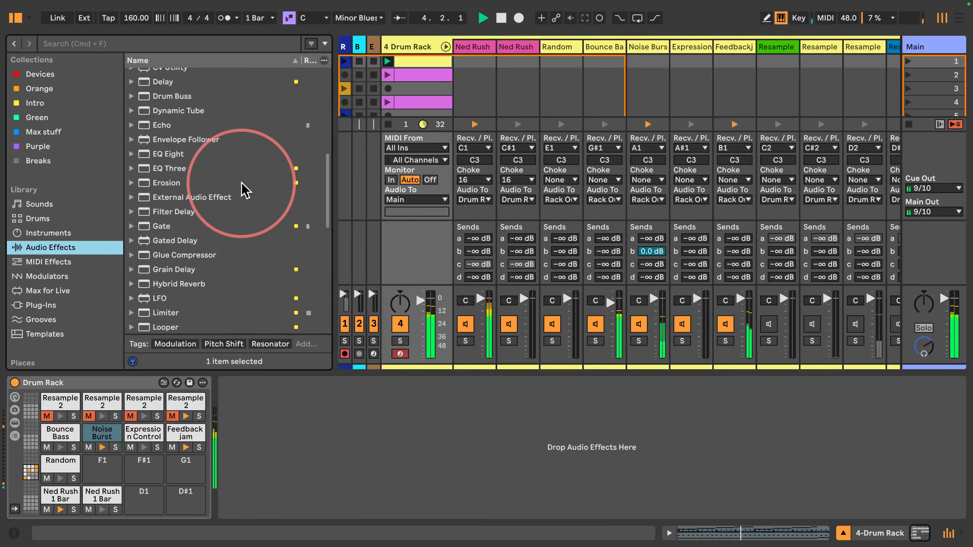
drag(149, 165, 300, 461)
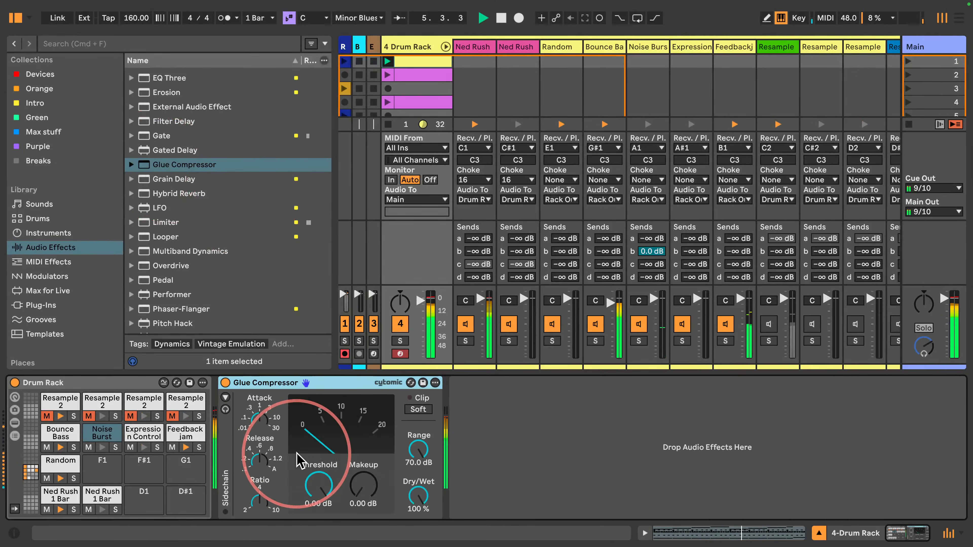
click(410, 411)
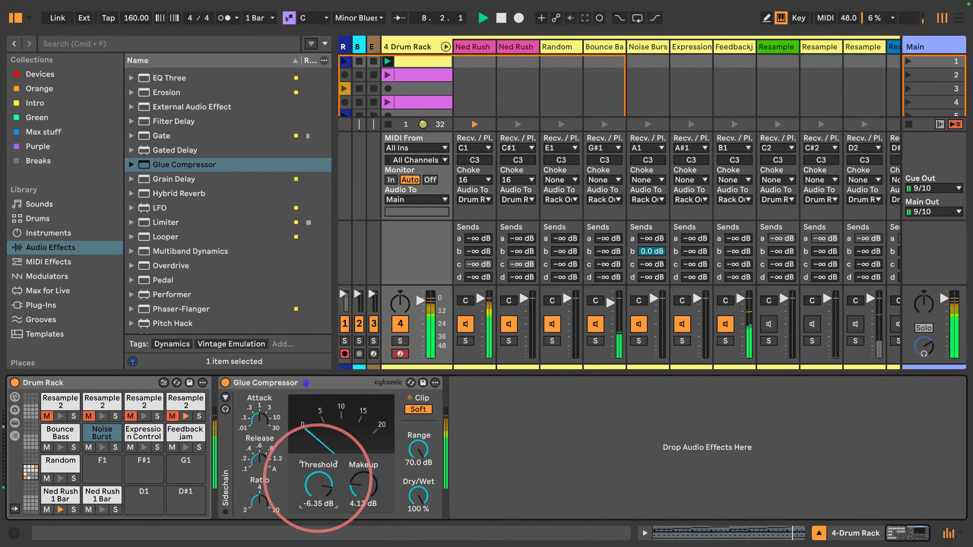
drag(318, 479, 356, 481)
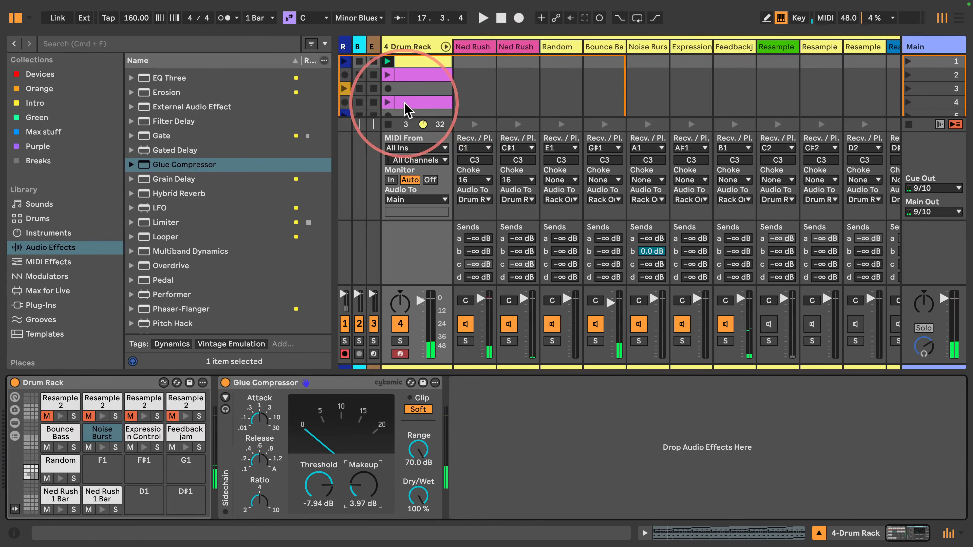
- Select the Drum Rack's scale-free, D#/E♭ and C clips in turn to compare their scale settings
click(414, 103)
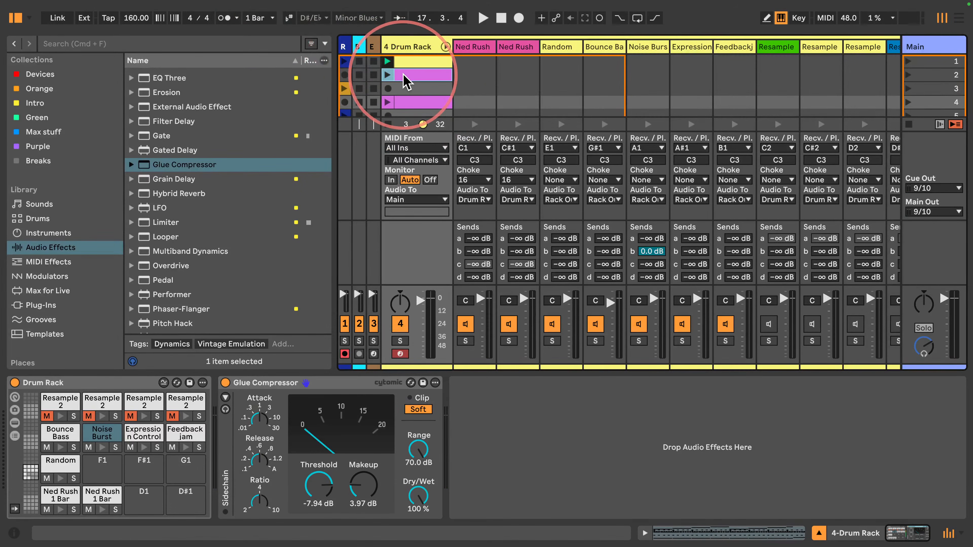
click(411, 74)
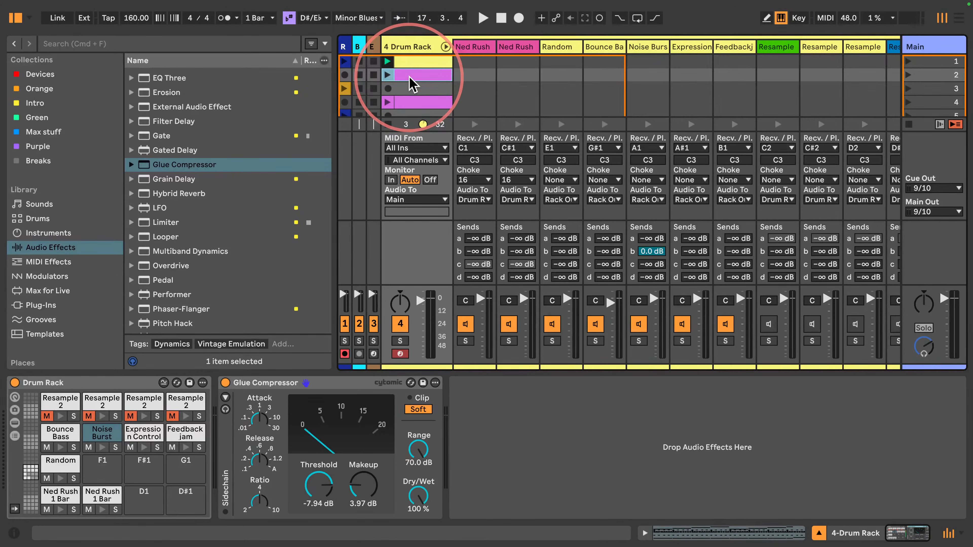
click(399, 62)
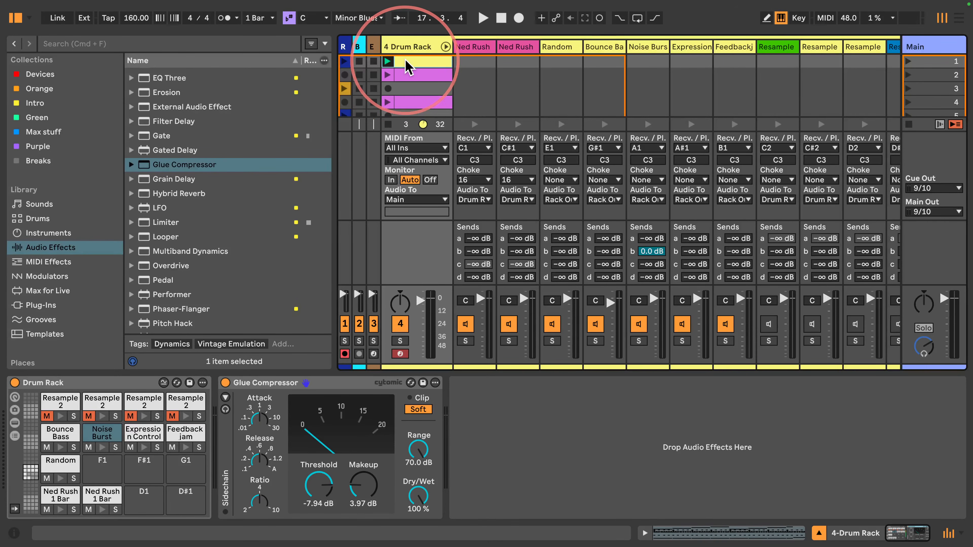
click(407, 75)
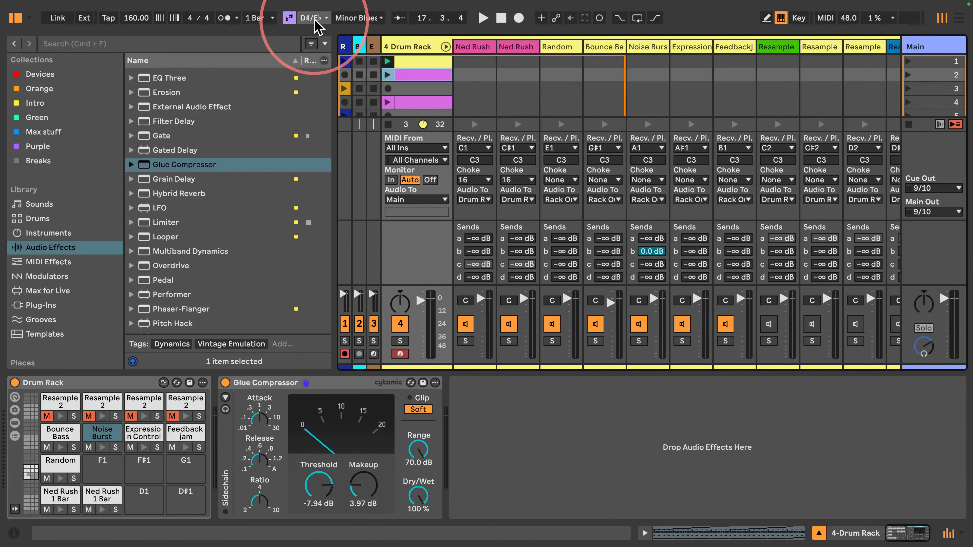
click(405, 64)
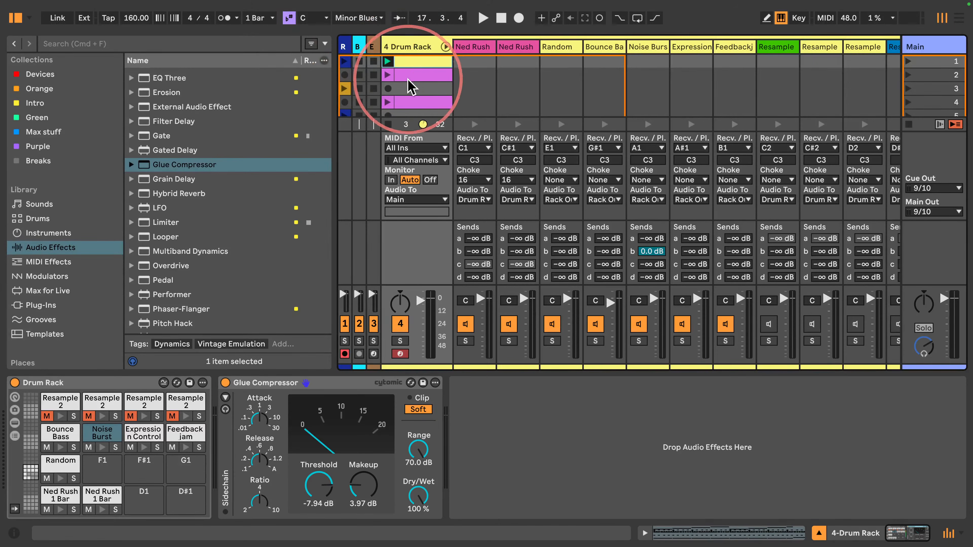
click(410, 77)
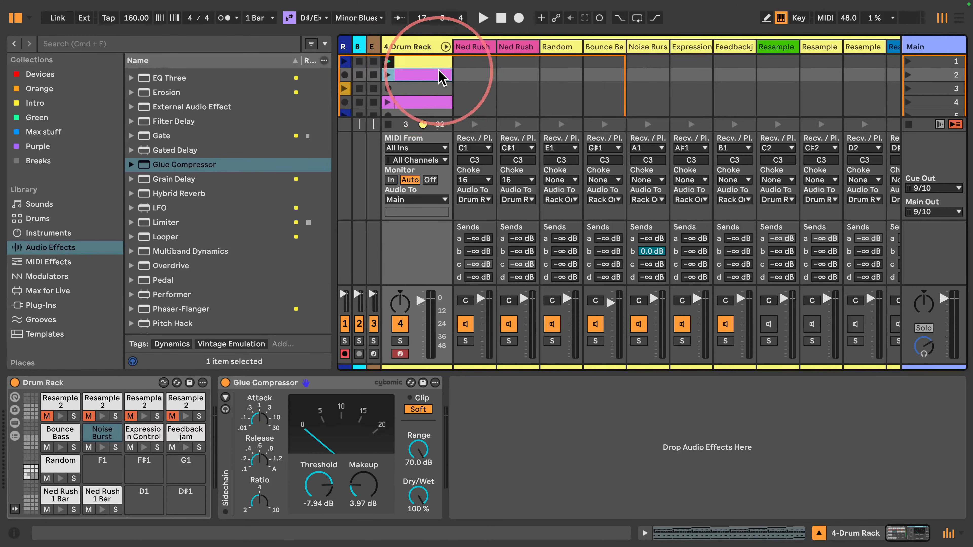
- Collapse the Drum Rack's chains and add an Electric instrument on a new MIDI track
click(445, 46)
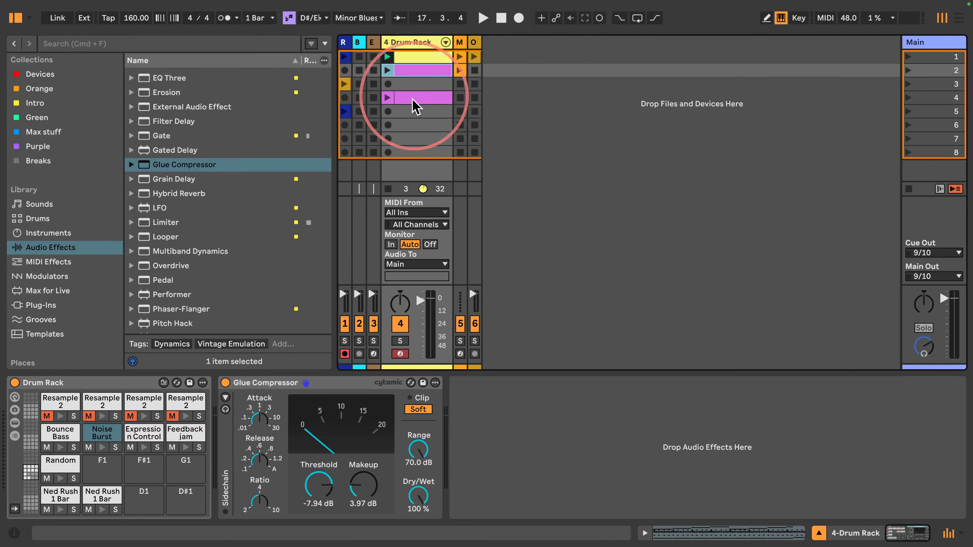
click(36, 234)
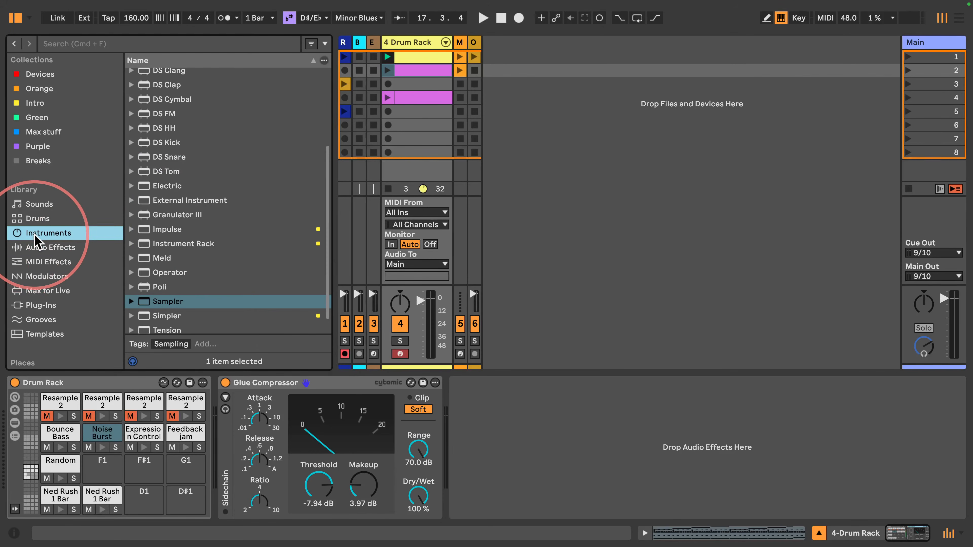
scroll(206, 242, up, 4)
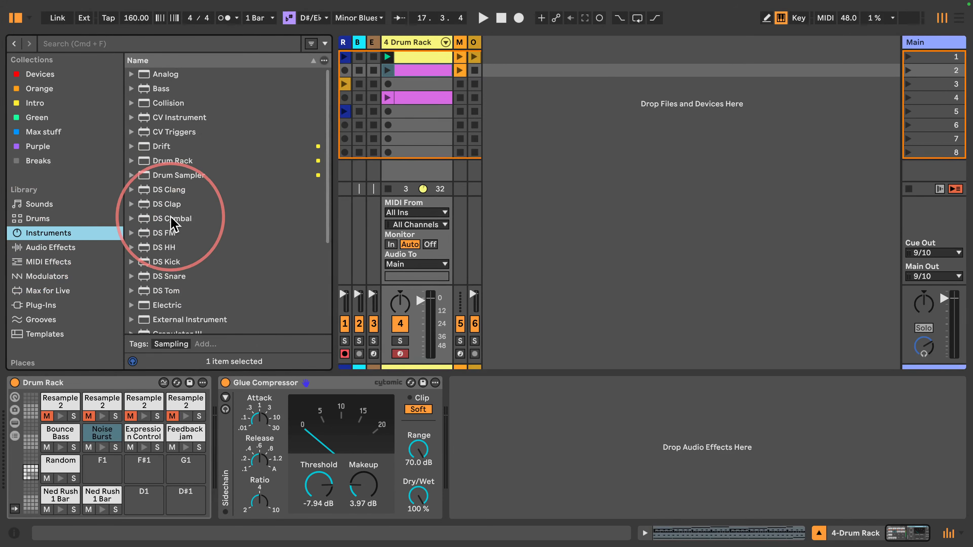
scroll(168, 222, down, 2)
scroll(165, 217, down, 3)
scroll(154, 217, up, 2)
drag(157, 222, 534, 69)
- Create a one-bar clip in scene 2 of the Electric track and draw continuous sixteenth notes on C1
double_click(535, 70)
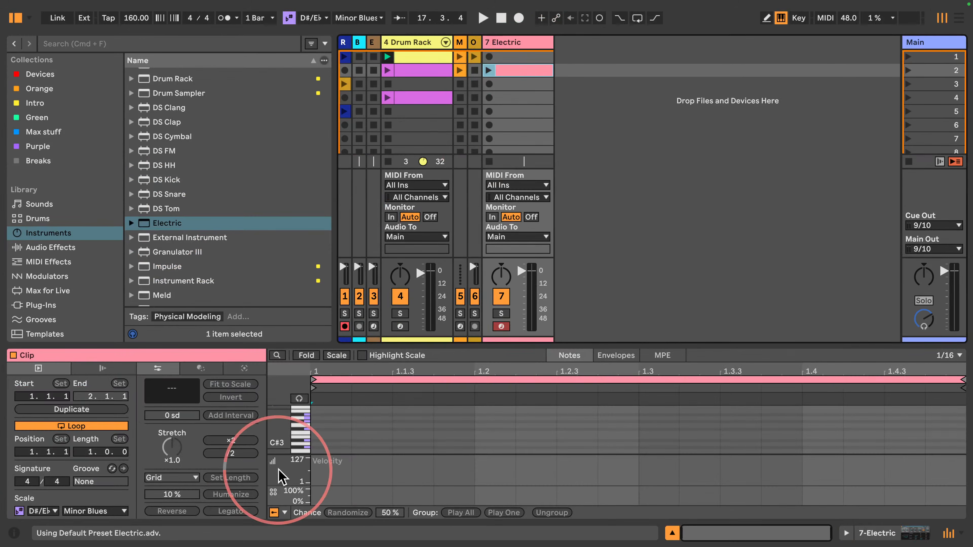
drag(359, 344, 386, 116)
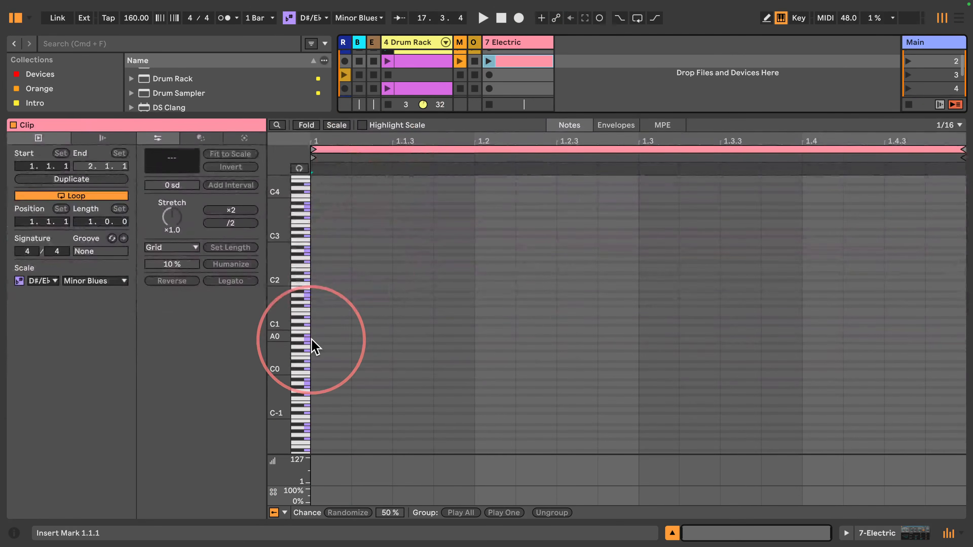
key(b)
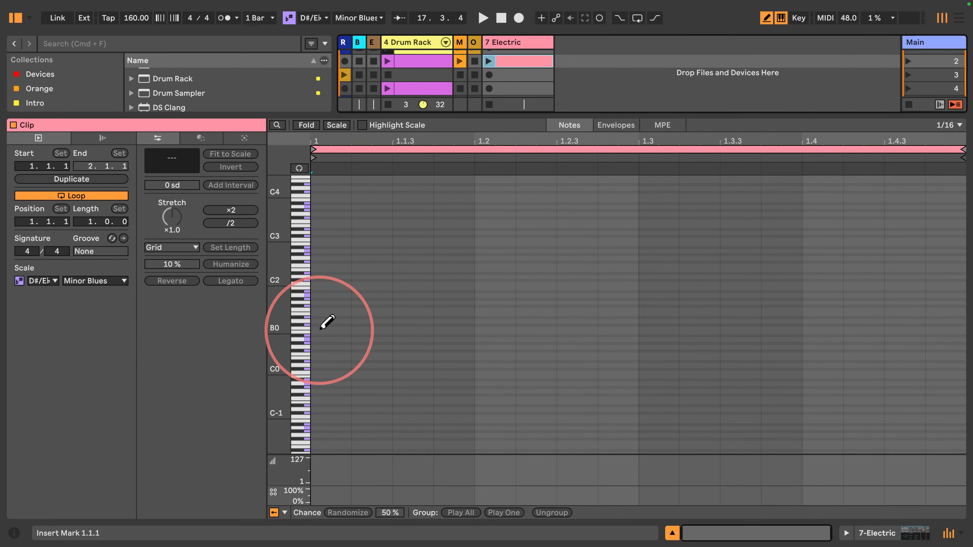
click(323, 328)
drag(326, 320, 959, 329)
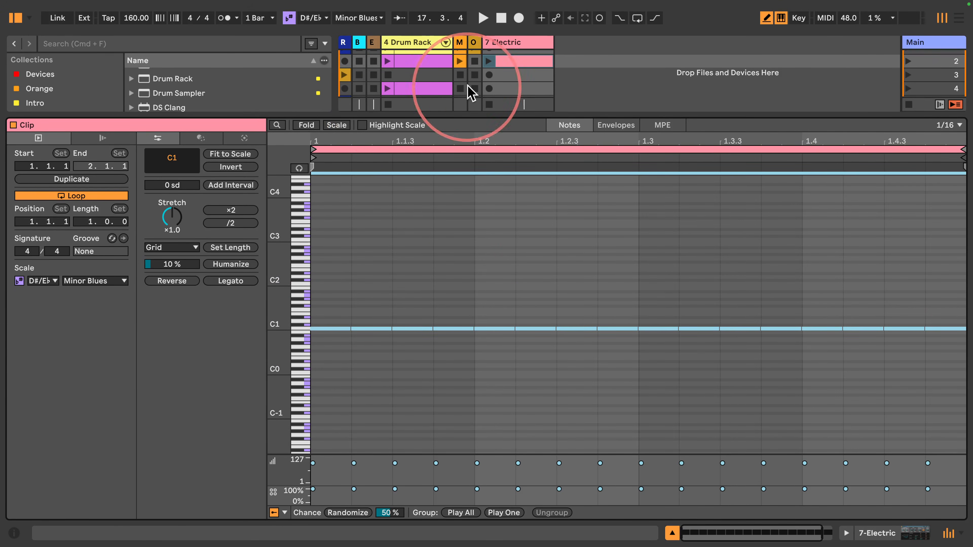
- Launch the Electric clip and shrink the clip editor to make room for the mixer
click(489, 61)
drag(459, 115, 453, 197)
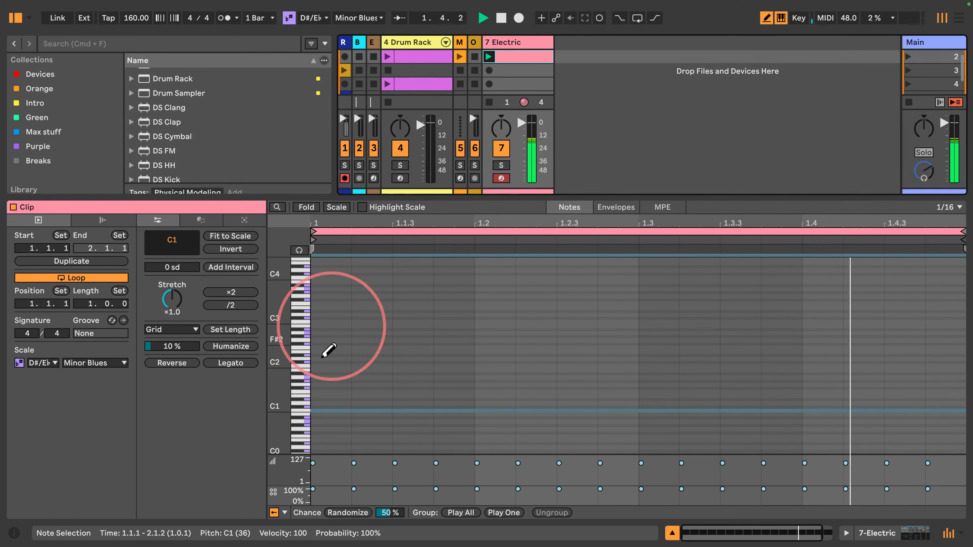
- Transpose the Electric clip's sixteenth notes up two octaves to C3, play them and enlarge the mixer area
key(space)
click(302, 413)
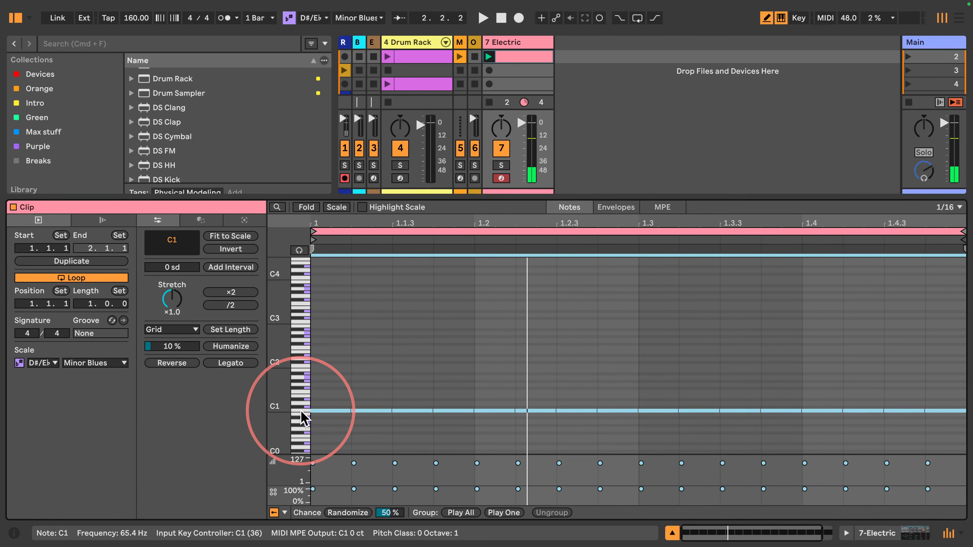
key(shift+Up)
key(shift+Up)
key(space)
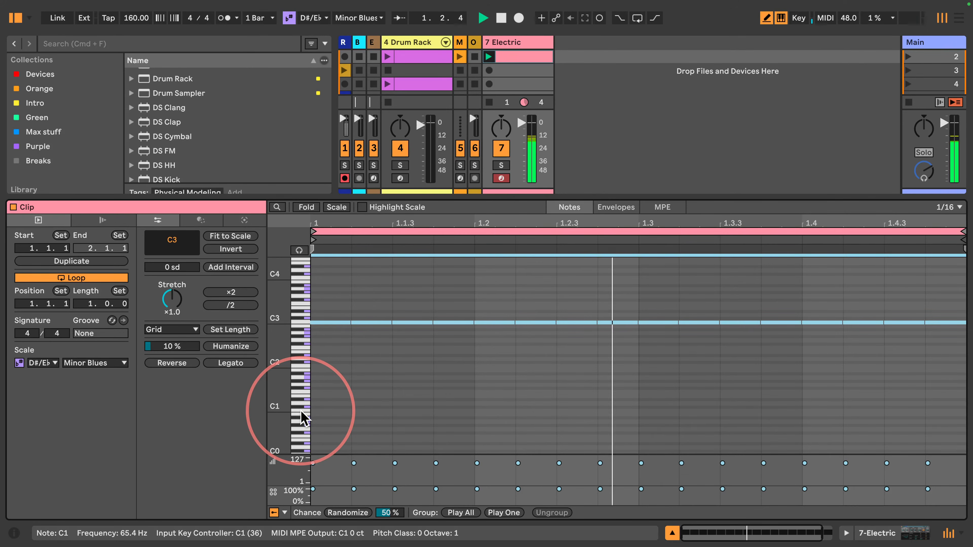
drag(422, 194, 422, 275)
key(space)
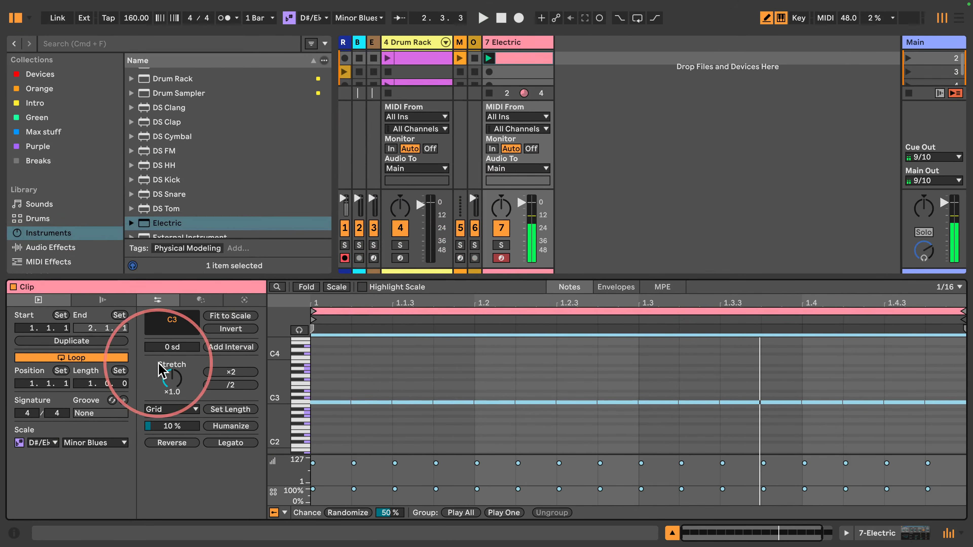
- Set the Electric clip's scale to C Major
click(42, 442)
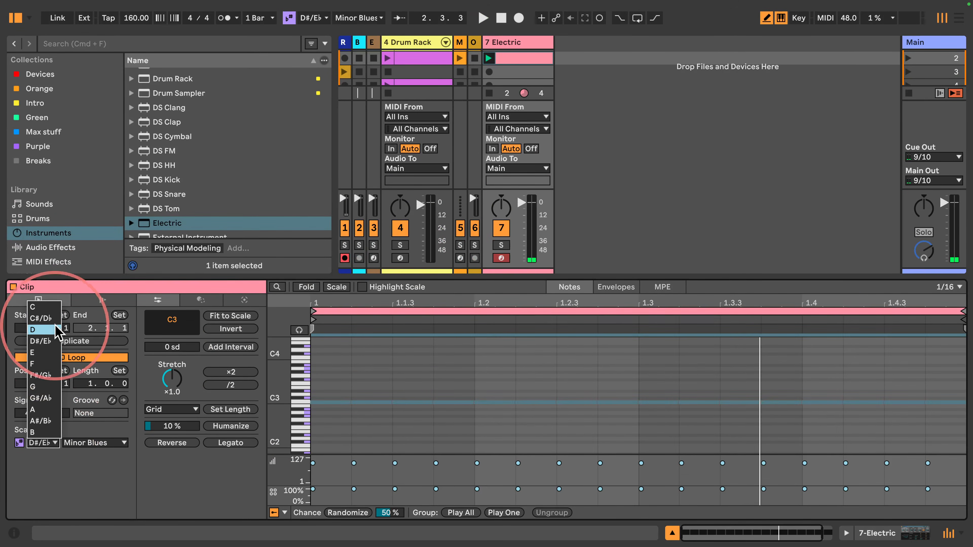
click(38, 301)
click(84, 440)
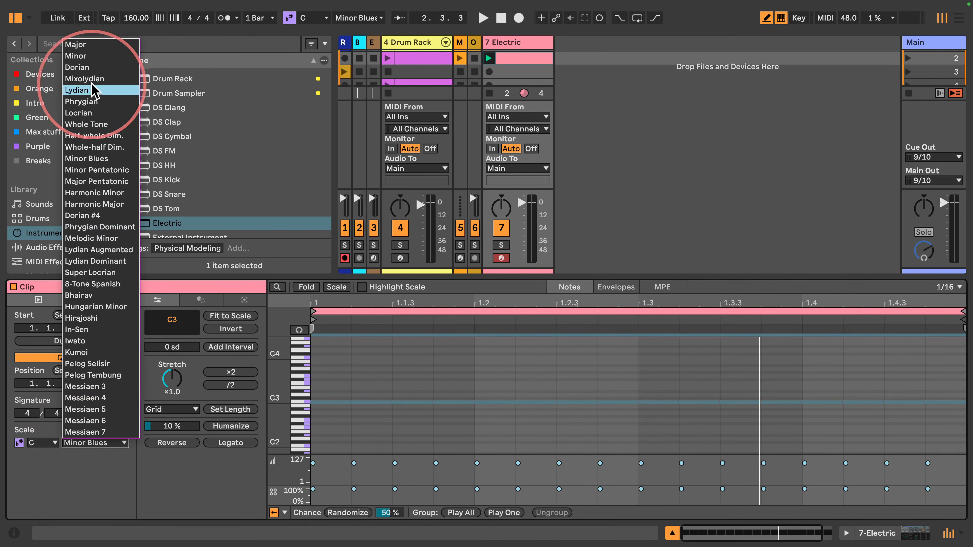
click(87, 45)
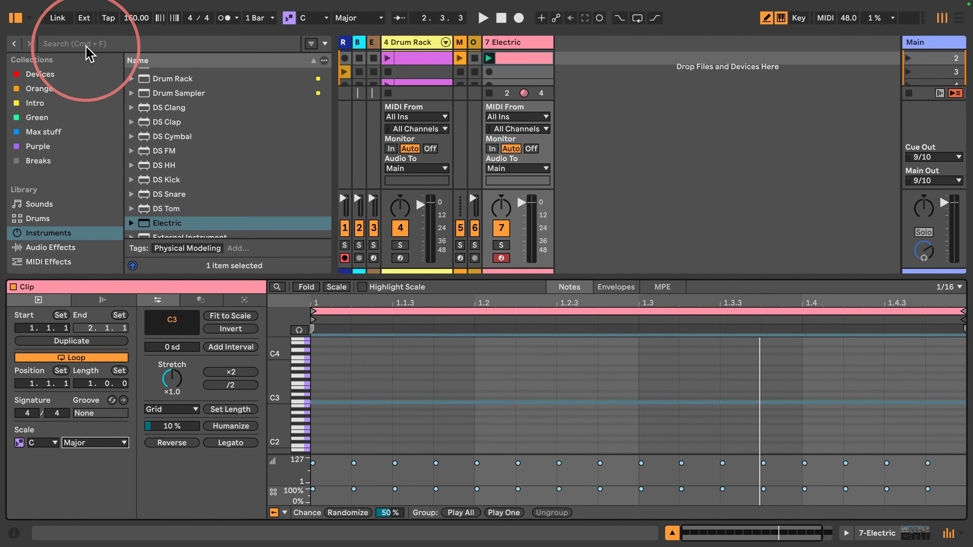
- Move the Electric clip up to scene 1 and launch it
click(527, 57)
scroll(506, 69, up, 2)
drag(509, 69, 508, 60)
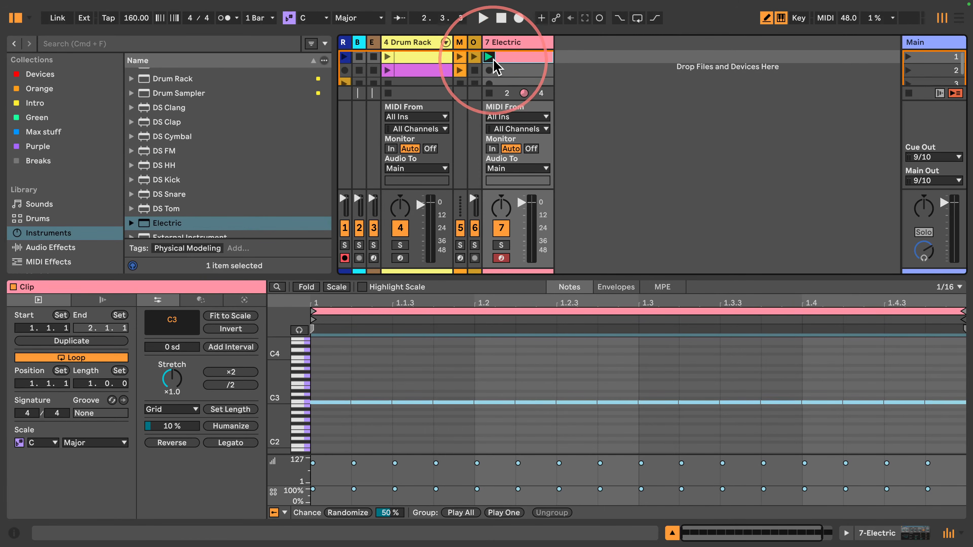
click(491, 59)
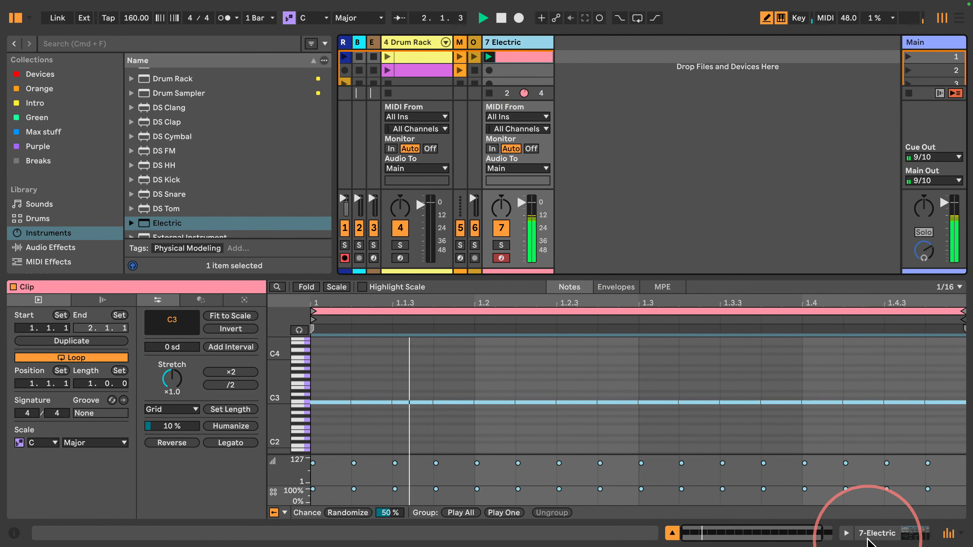
- Insert a Random MIDI effect before the Electric instrument, set its Chance to 100 % and play the clip
click(875, 533)
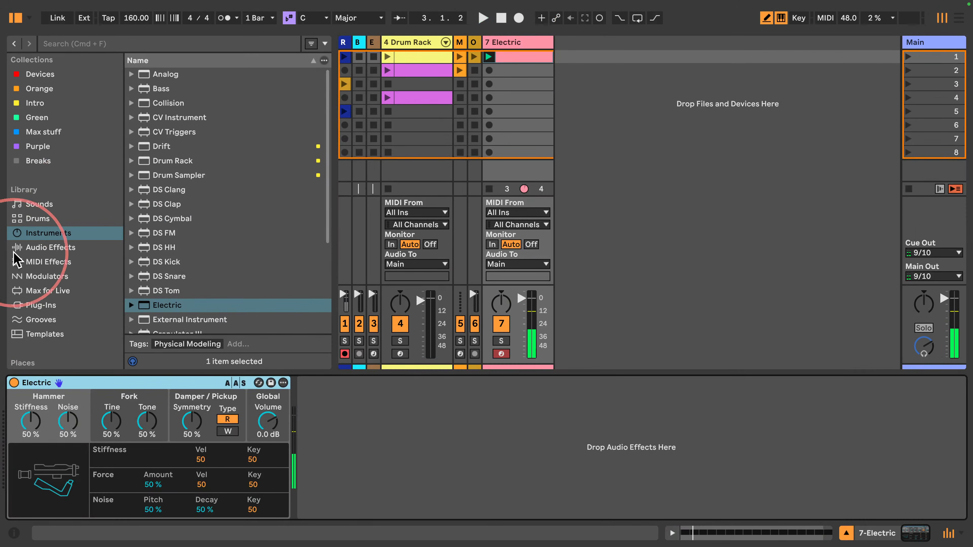
click(42, 248)
scroll(209, 278, down, 5)
scroll(209, 279, down, 3)
scroll(59, 231, down, 2)
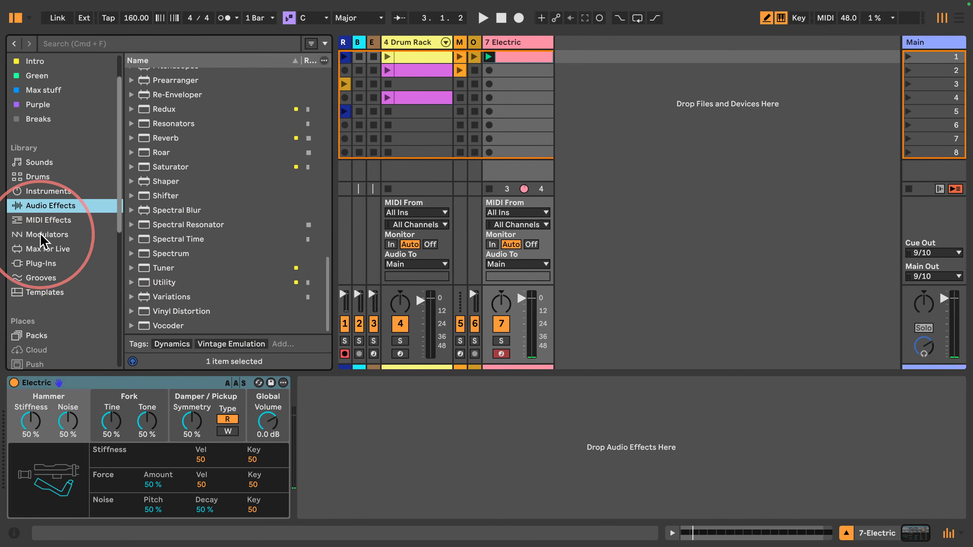
click(48, 220)
scroll(167, 268, down, 1)
click(165, 268)
drag(164, 268, 345, 472)
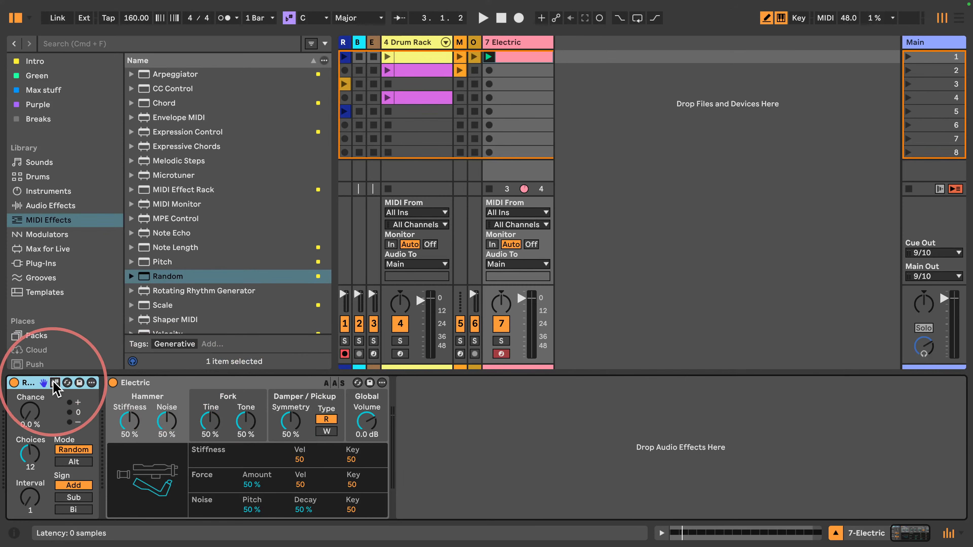
drag(31, 413, 31, 337)
key(space)
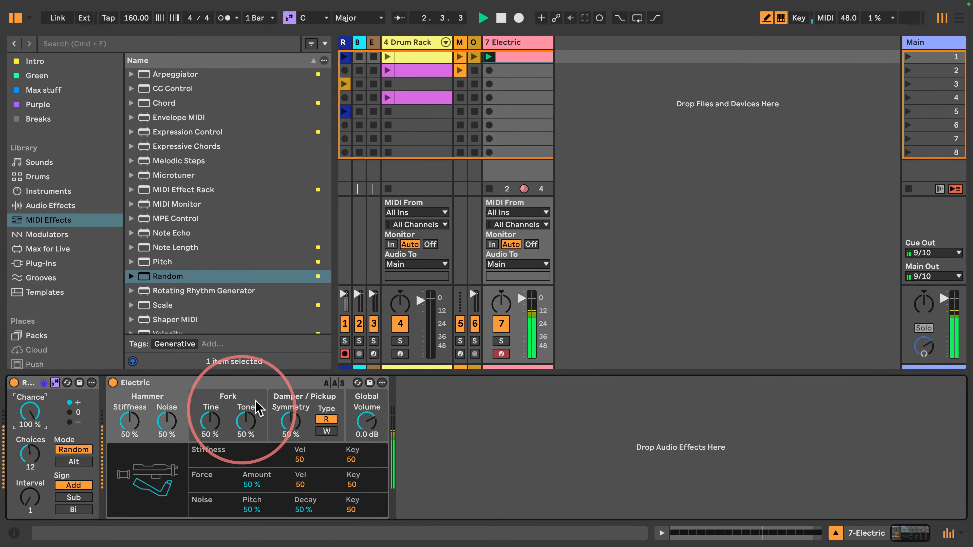
- Duplicate the Electric clip into scene 2, set the copy's scale to Minor and launch both clips in turn
click(518, 57)
key(super+d)
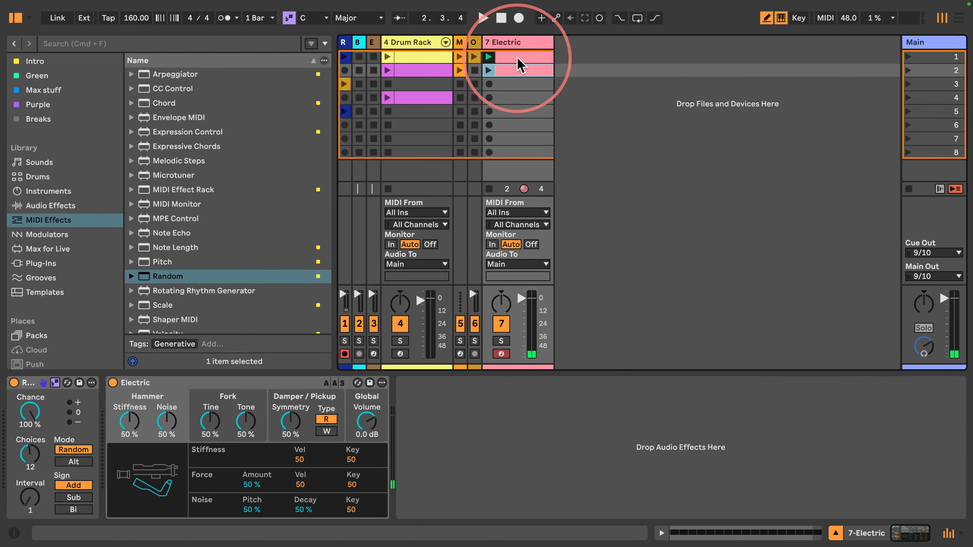
double_click(510, 70)
click(76, 443)
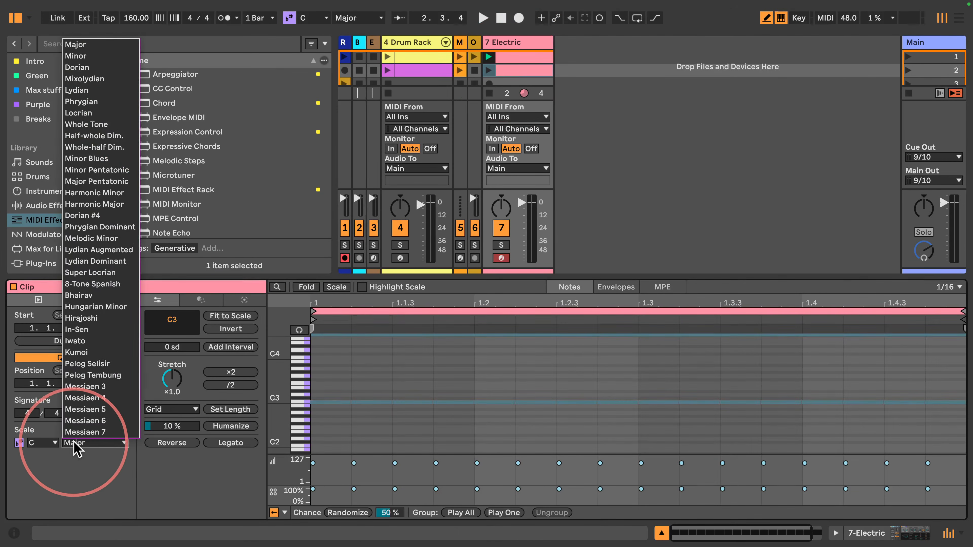
click(79, 56)
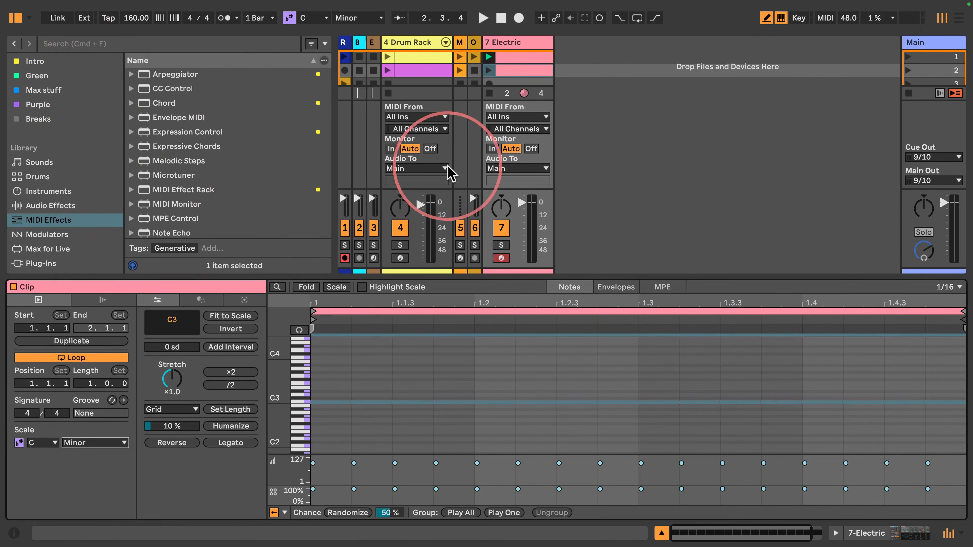
click(488, 58)
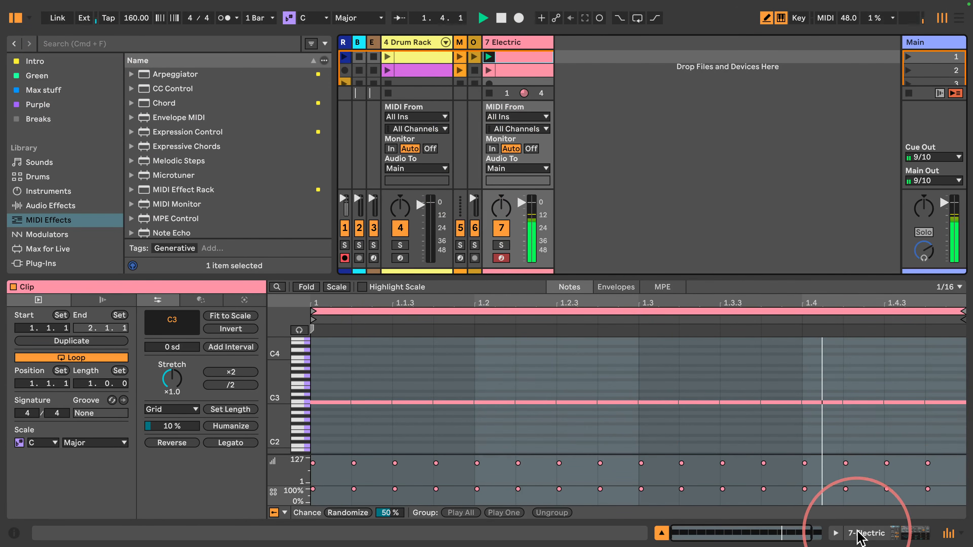
click(488, 71)
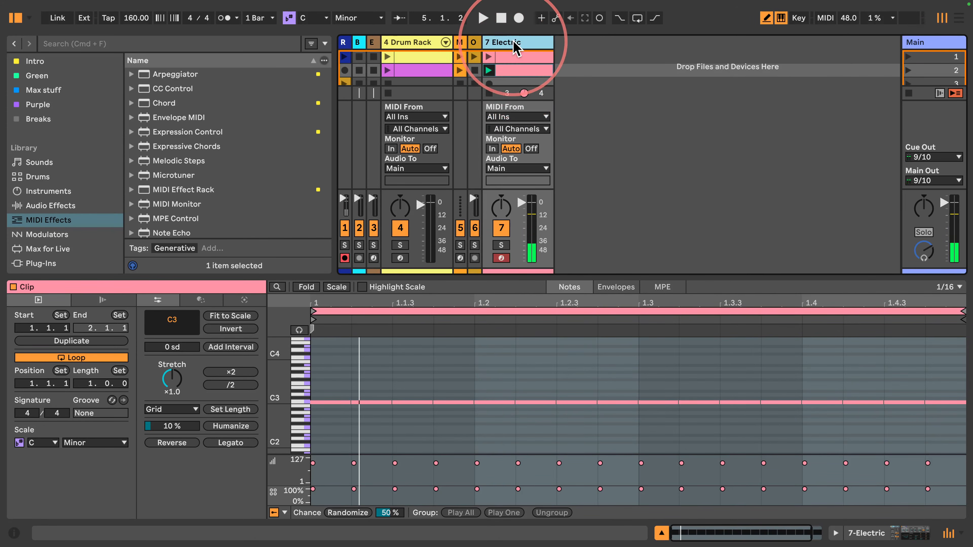
- Duplicate the Electric track and set the root note of both clips on the copy to D
key(super+d)
click(587, 58)
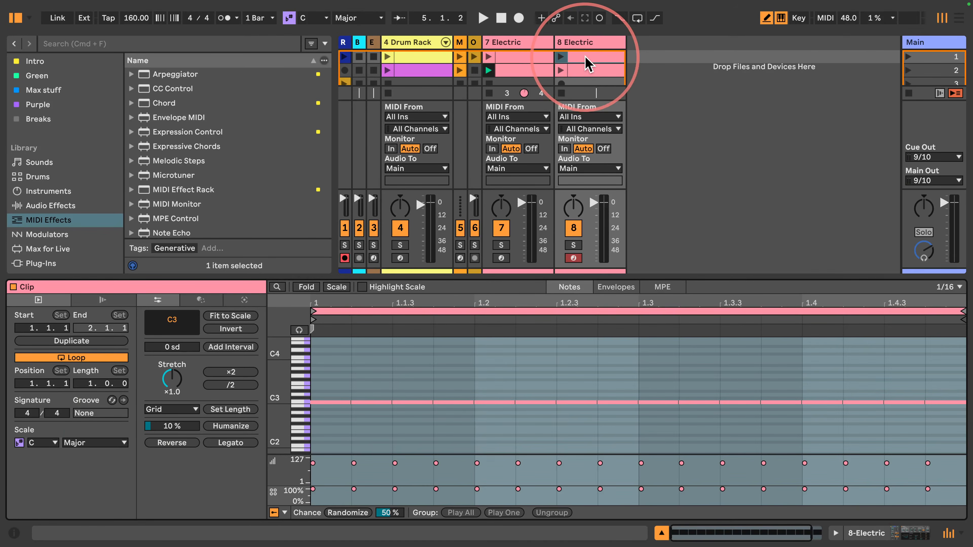
click(43, 445)
click(33, 330)
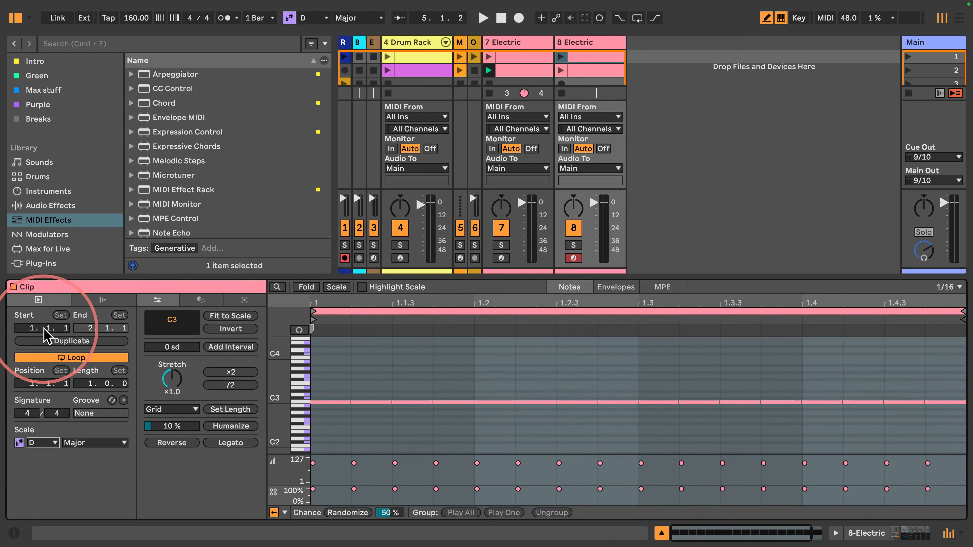
click(579, 71)
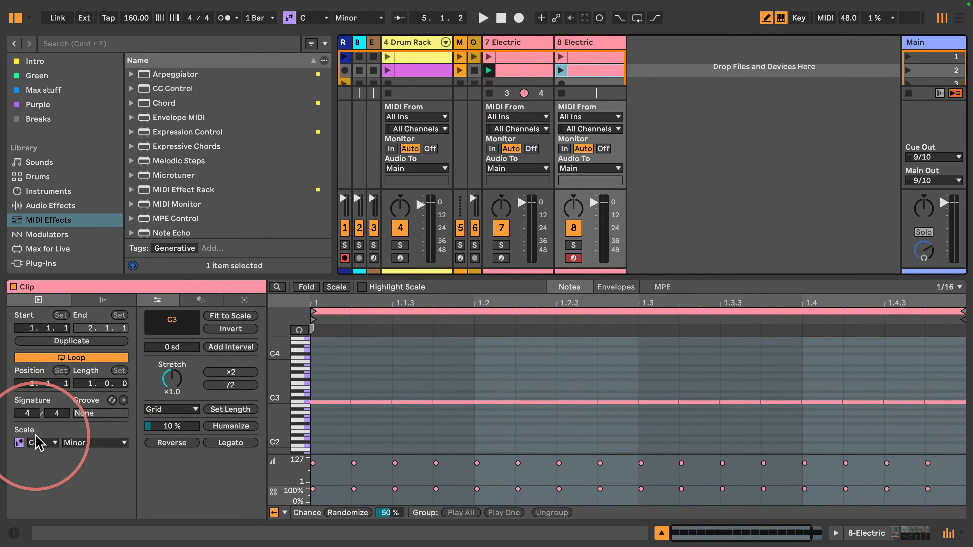
click(43, 443)
click(38, 330)
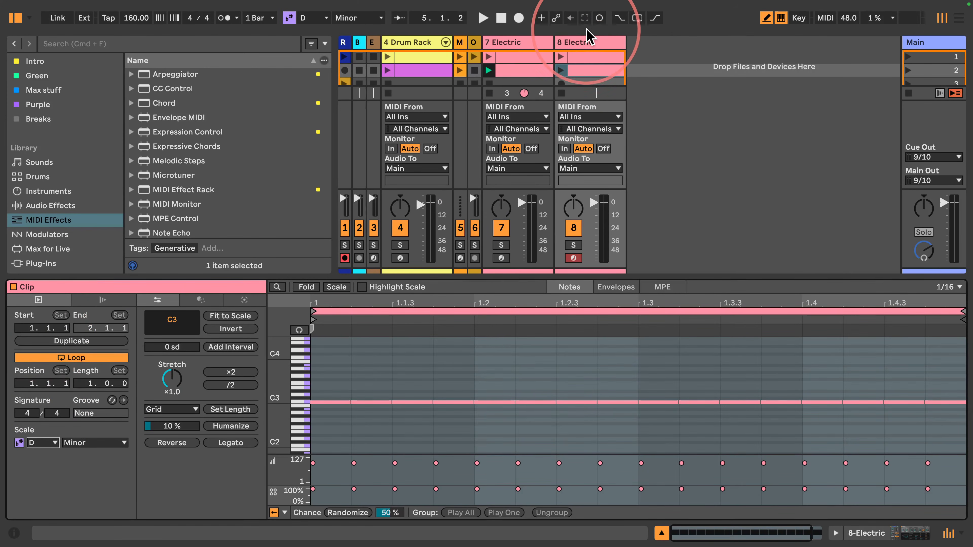
- Play the scene 1 clips of both Electric tracks together, and follow with their scene 2 clips to compare the scales
click(582, 44)
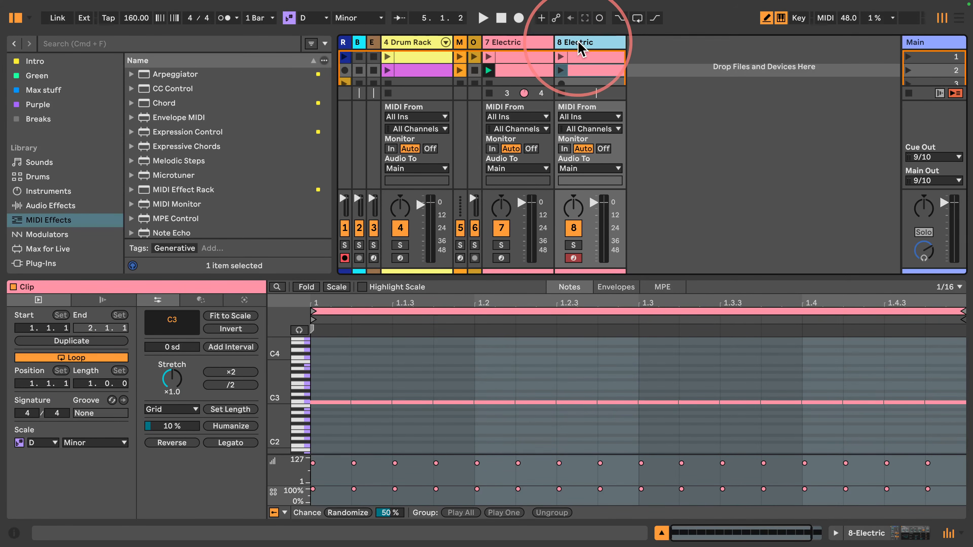
key(Up)
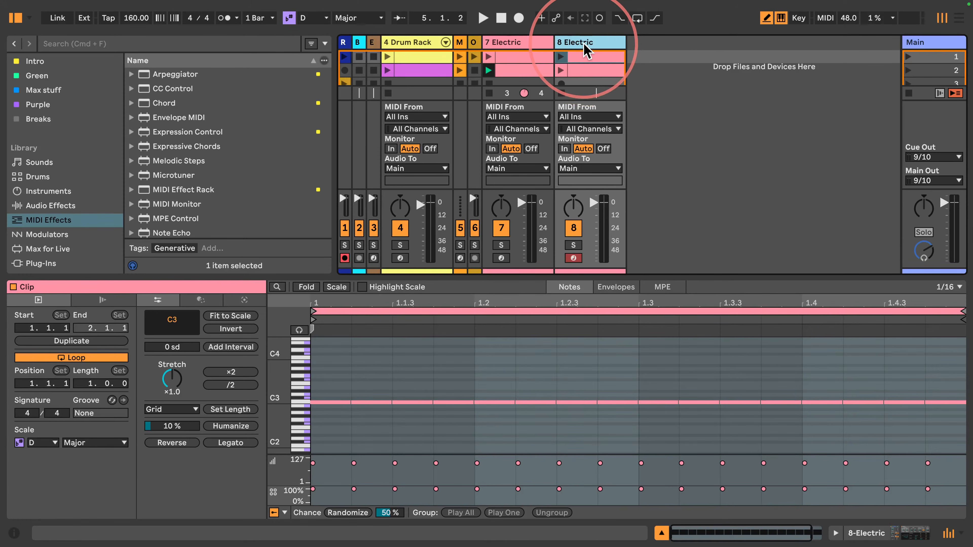
key(Left)
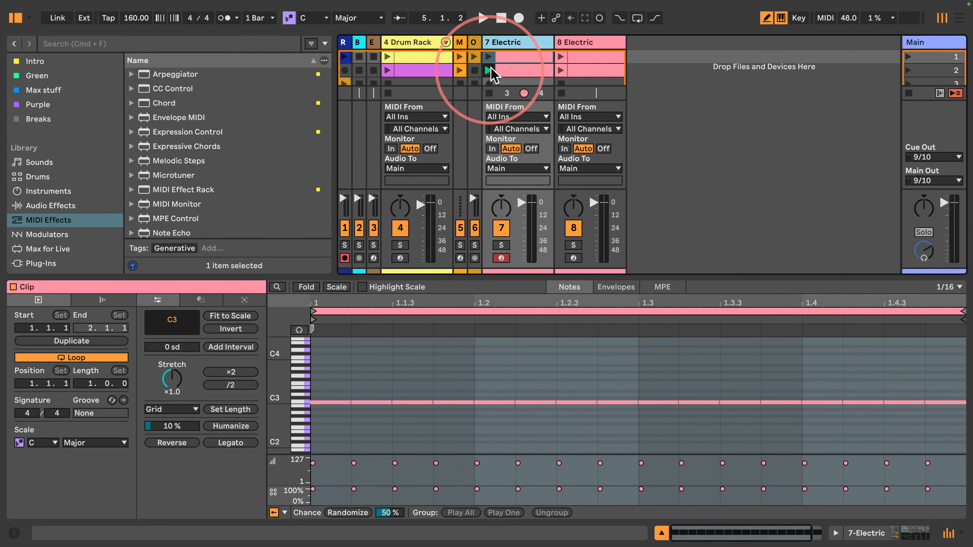
click(489, 56)
click(561, 57)
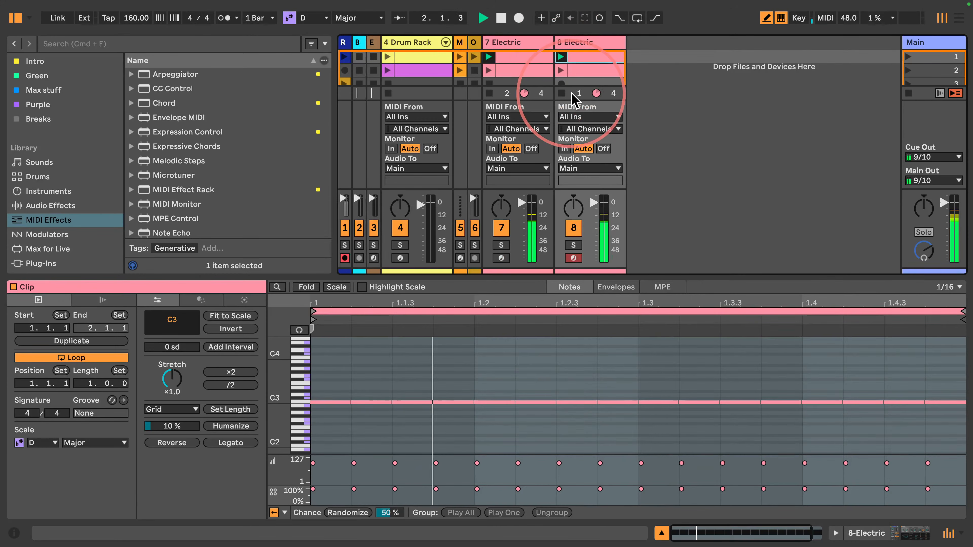
click(561, 70)
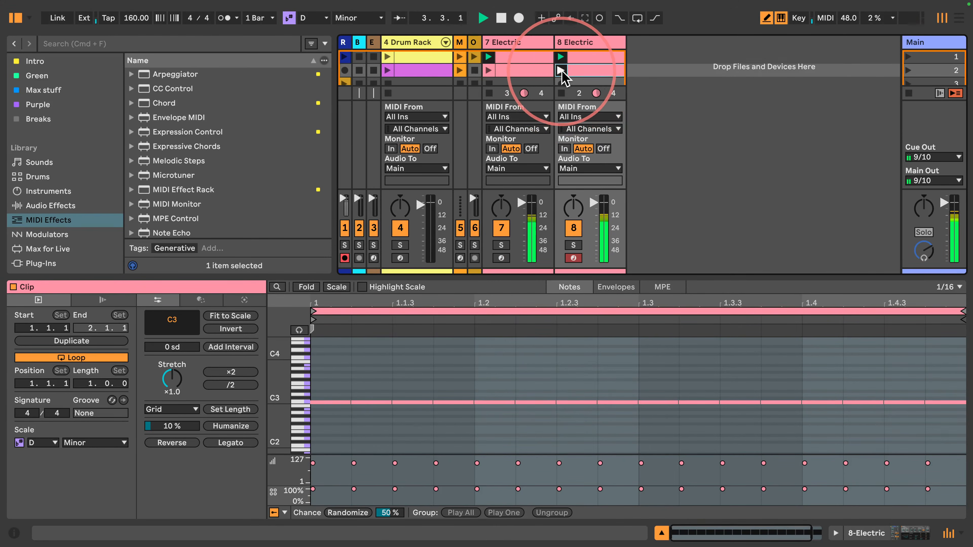
click(489, 70)
key(space)
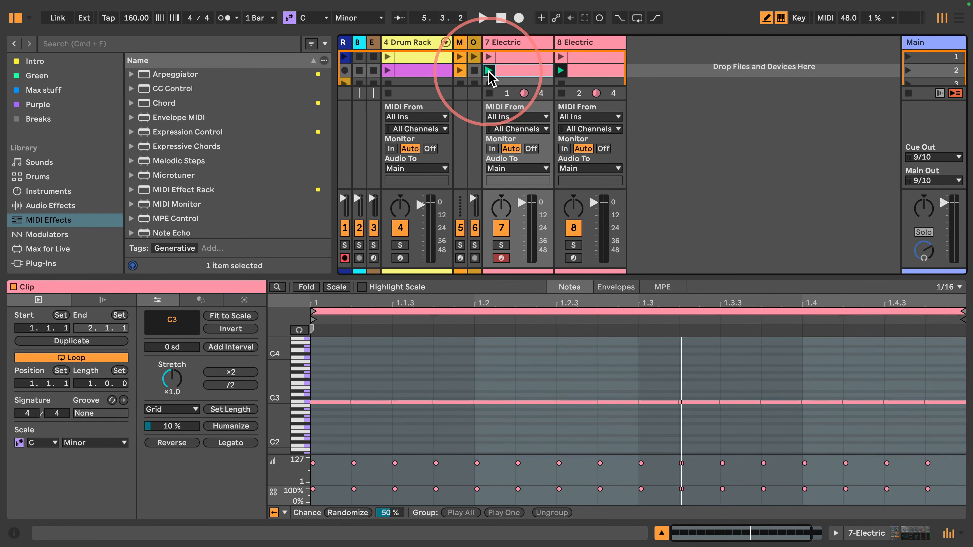
- Stop the first Electric track's clip and inspect the second track's clips and Random device
click(489, 94)
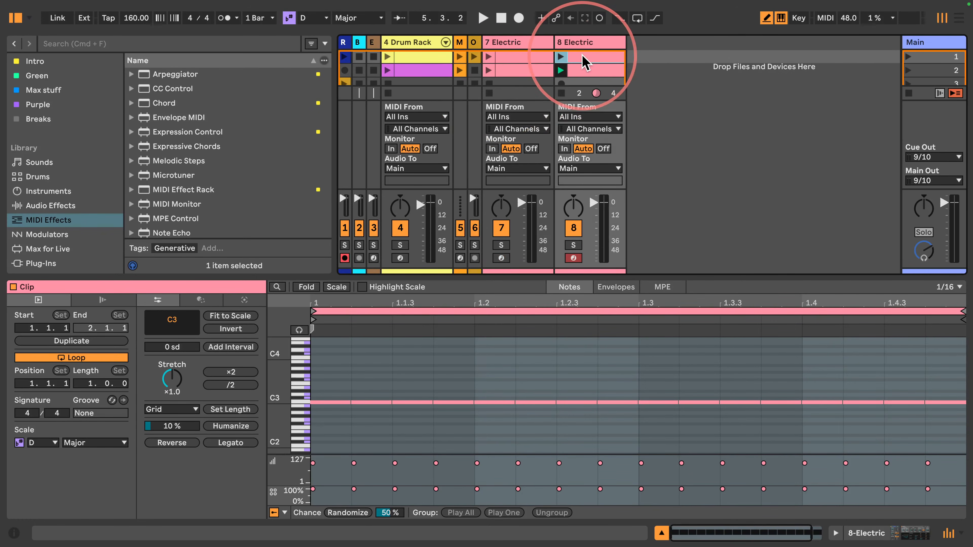
click(597, 72)
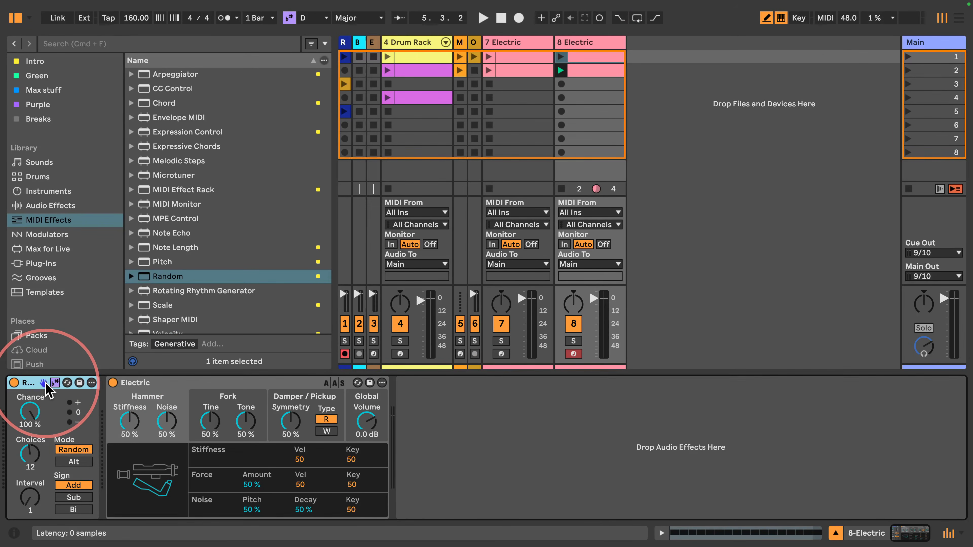
click(615, 68)
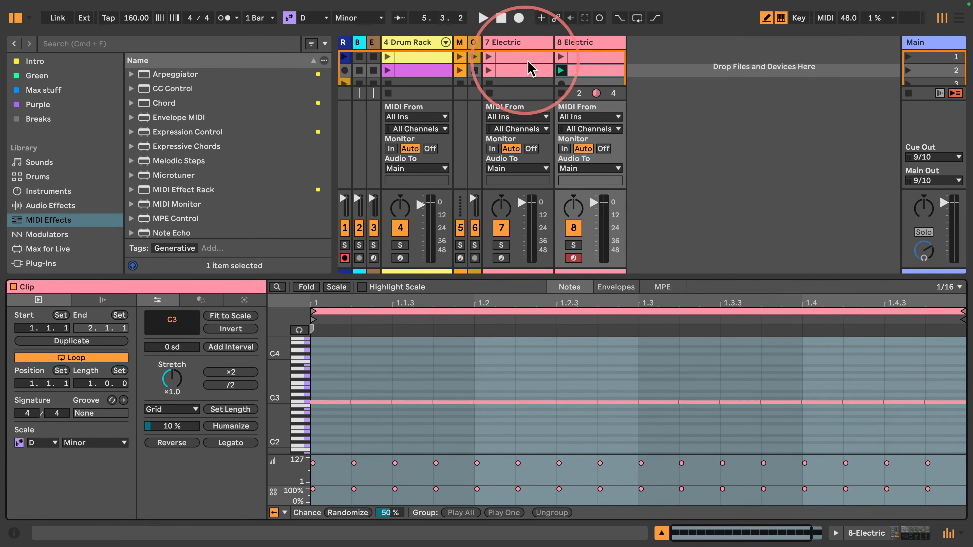
- Delete both Electric tracks
click(515, 43)
key(Delete)
key(Delete)
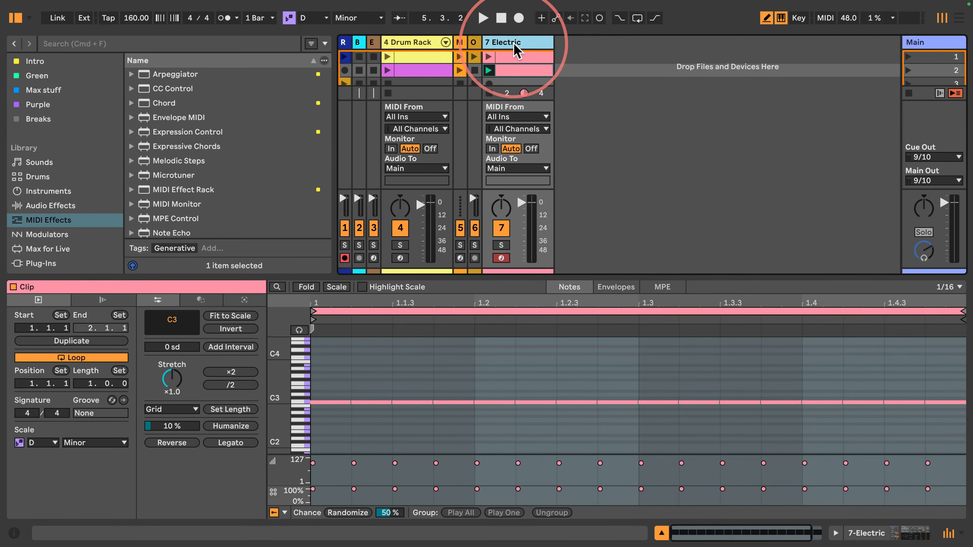
- Launch the Drum Rack's scene 1 clip and move its two purple clips down to scenes 6 and 8
click(388, 57)
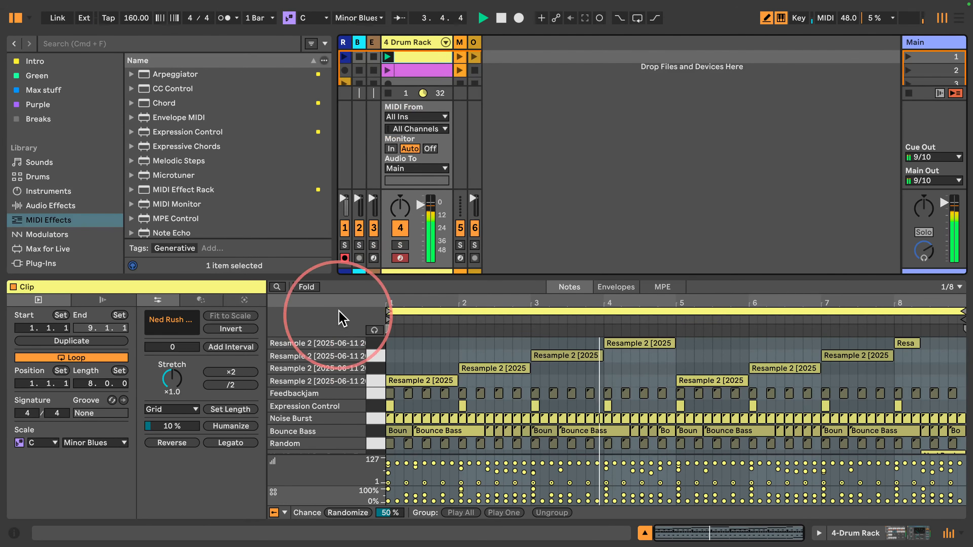
drag(337, 279, 308, 437)
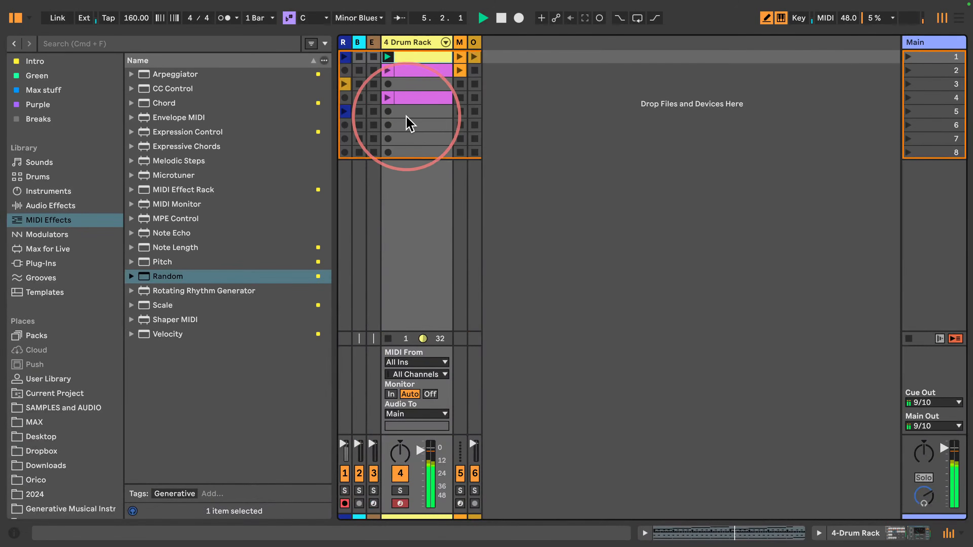
click(398, 98)
drag(416, 79, 414, 129)
click(399, 84)
- Copy the Drum Rack's scene 1 clip to scene 2, launch it and open it in an enlarged clip editor
drag(419, 59, 415, 72)
click(388, 70)
key(space)
double_click(413, 73)
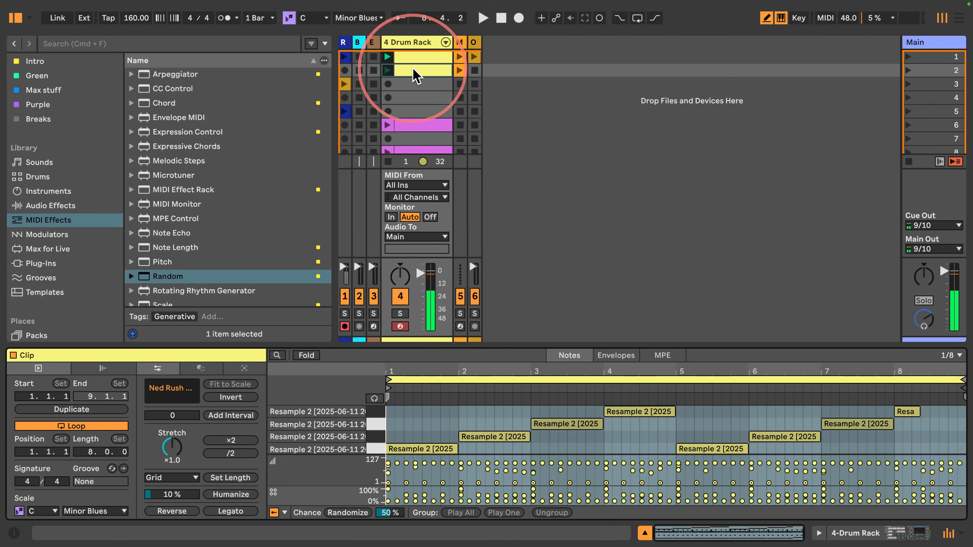
drag(437, 341, 384, 165)
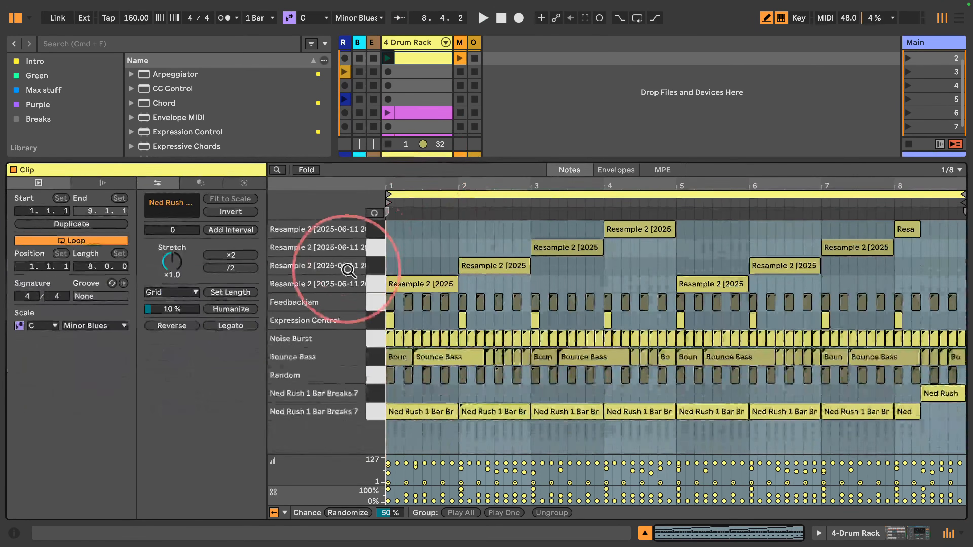
- Deactivate the notes in the two Ned Rush 1 Bar Breaks 7 rows of the Drum Rack's scene 2 clip
click(373, 414)
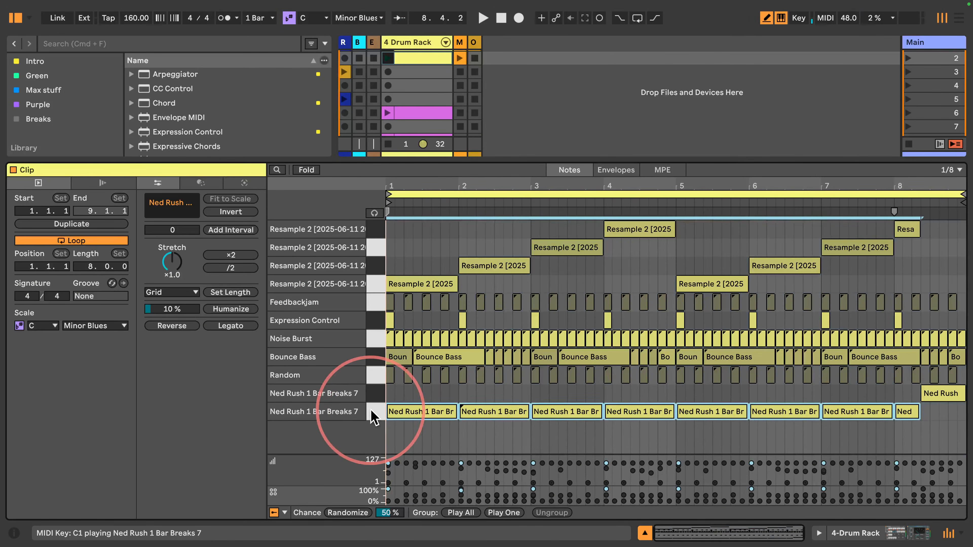
click(374, 394)
click(406, 128)
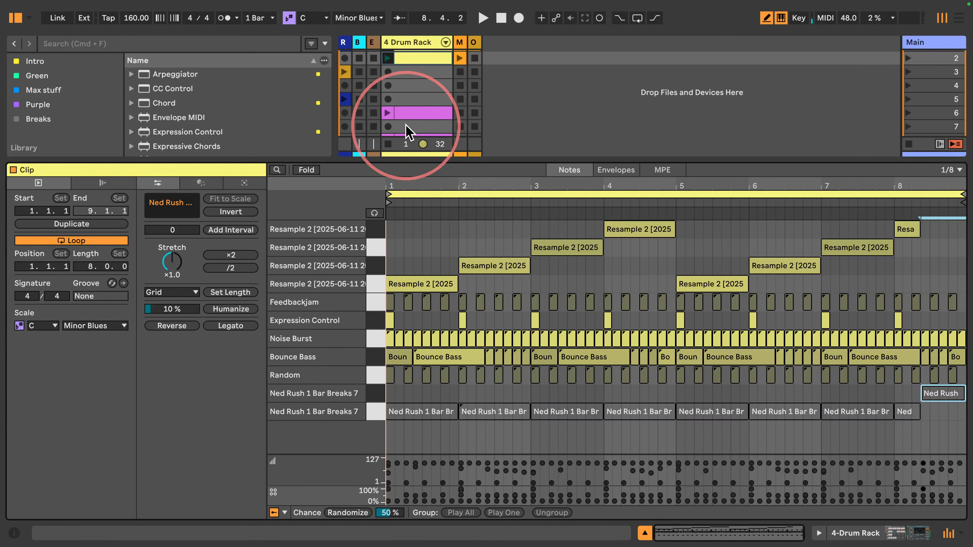
- Launch the Drum Rack's scene 2 clip and shrink the clip editor to reveal the mixer and all scenes
click(387, 59)
drag(336, 161, 282, 349)
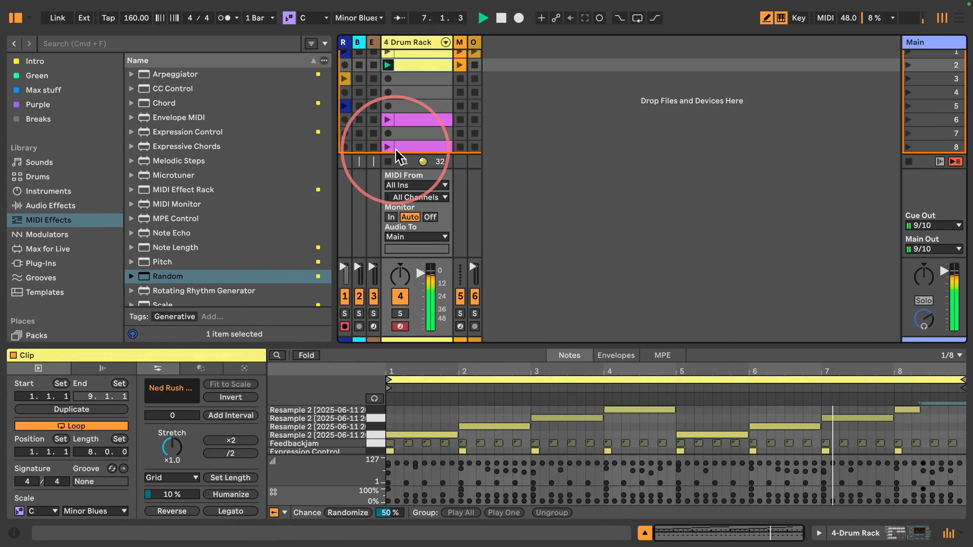
scroll(392, 94, up, 1)
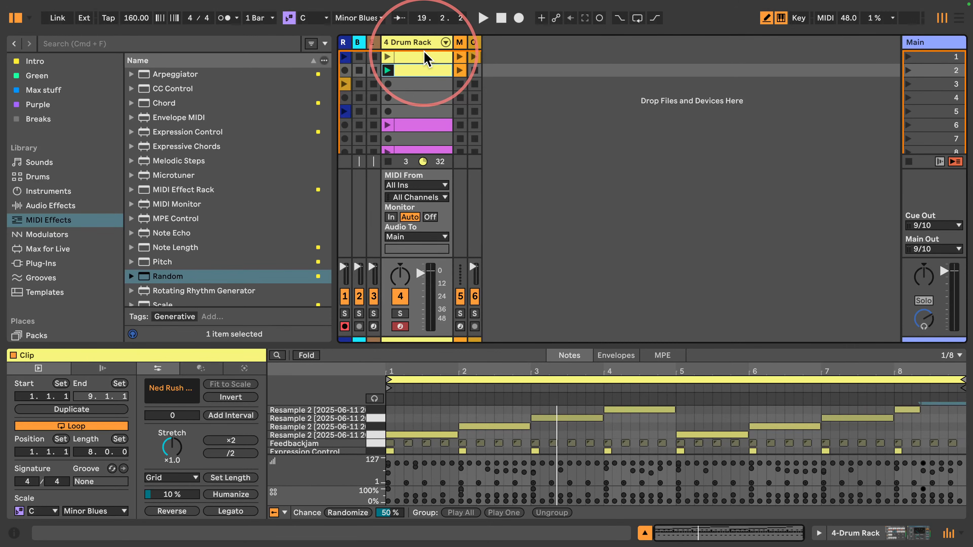
- Inspect the Browser track's device chain, unfolding the Browser device and folding it again
click(359, 43)
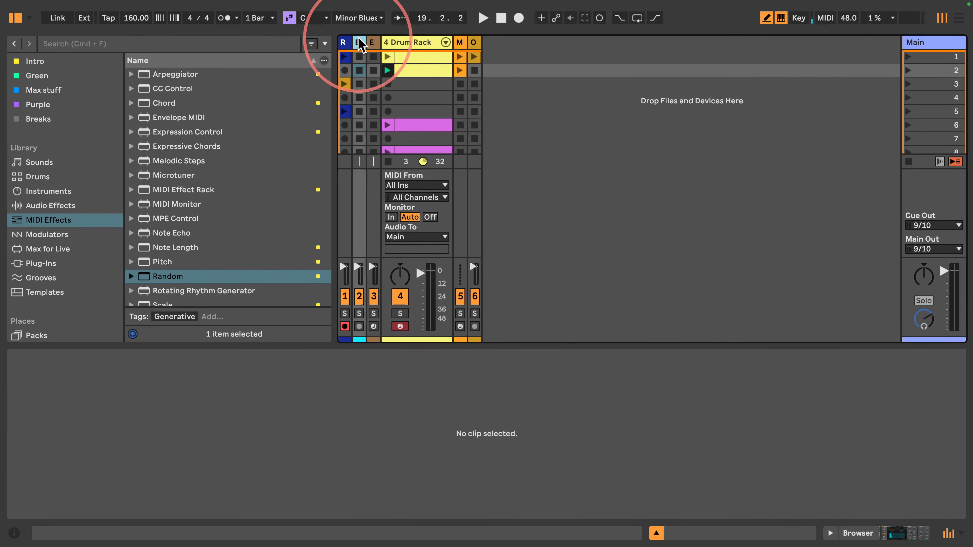
double_click(359, 43)
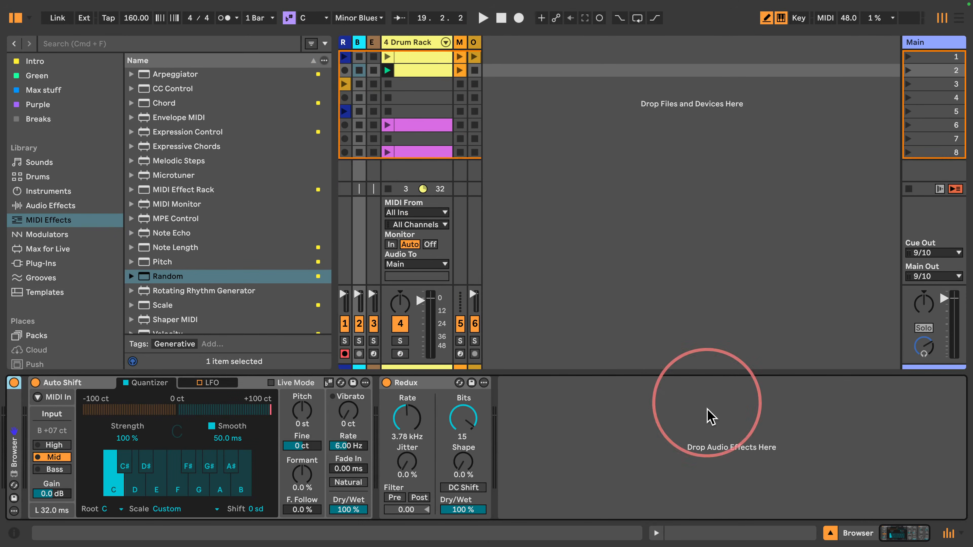
double_click(12, 423)
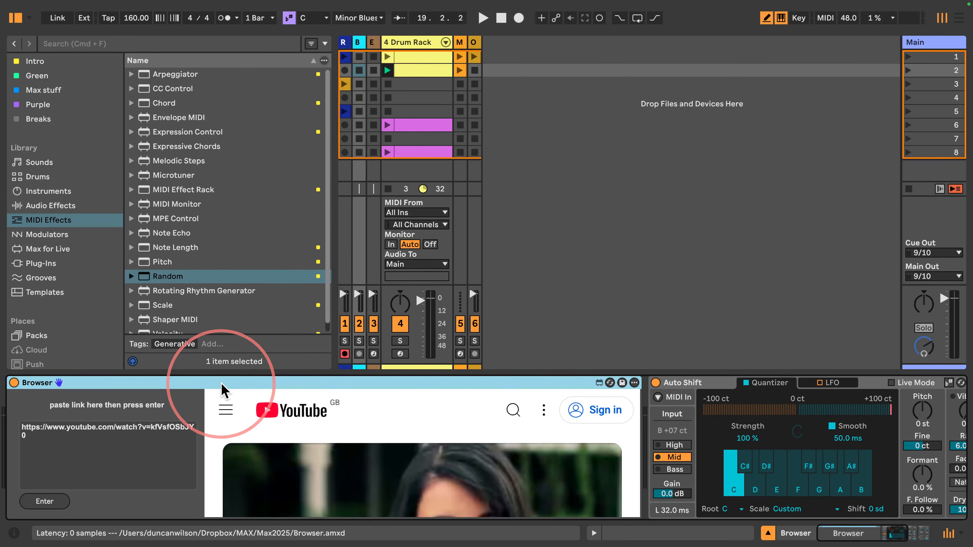
double_click(253, 382)
- Load Viewer1.amxd from the MAX place's Max2025/NedWorld2025 folder onto a new audio track
scroll(73, 256, down, 5)
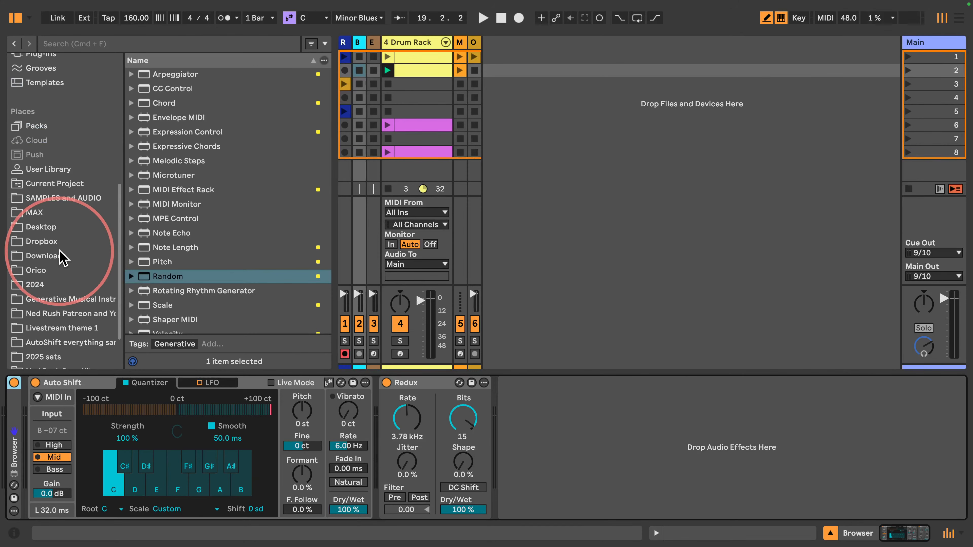
click(31, 213)
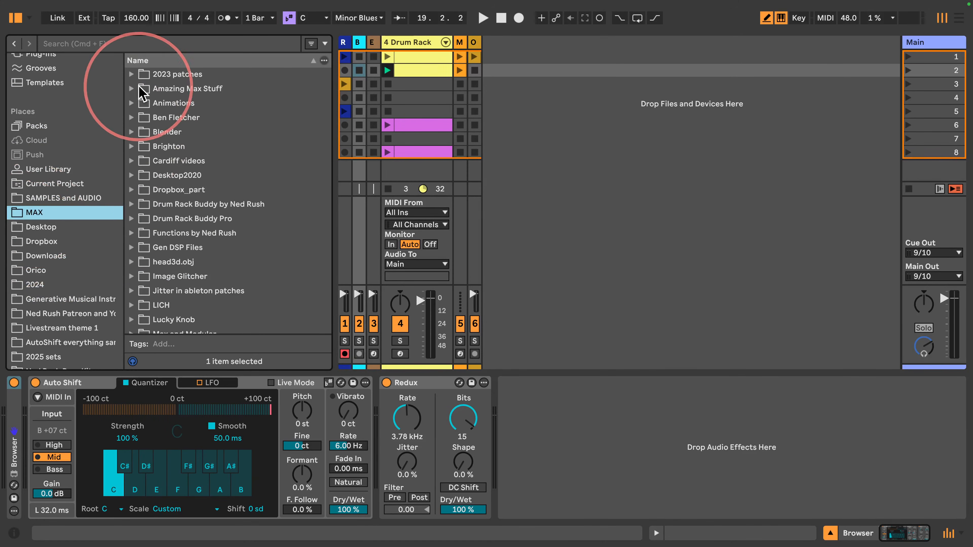
scroll(143, 92, down, 10)
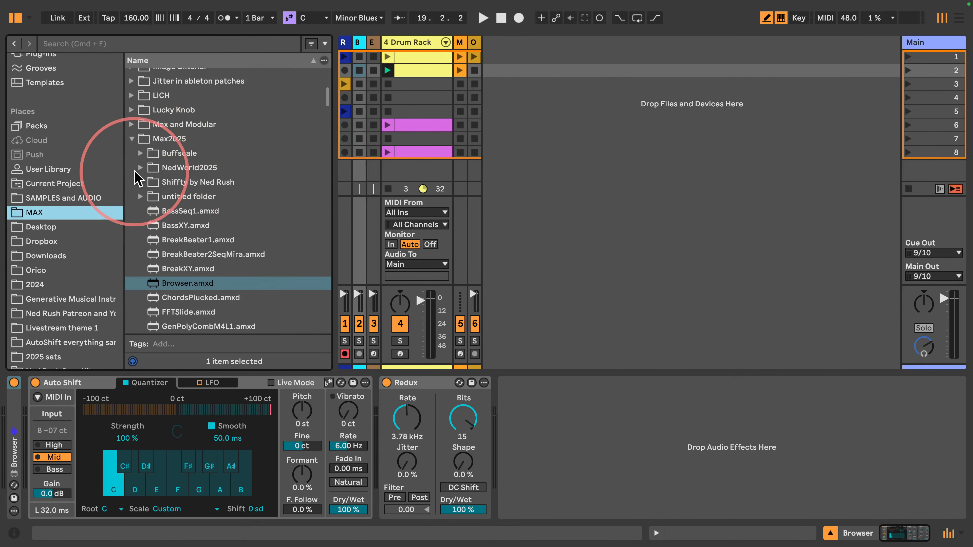
click(140, 167)
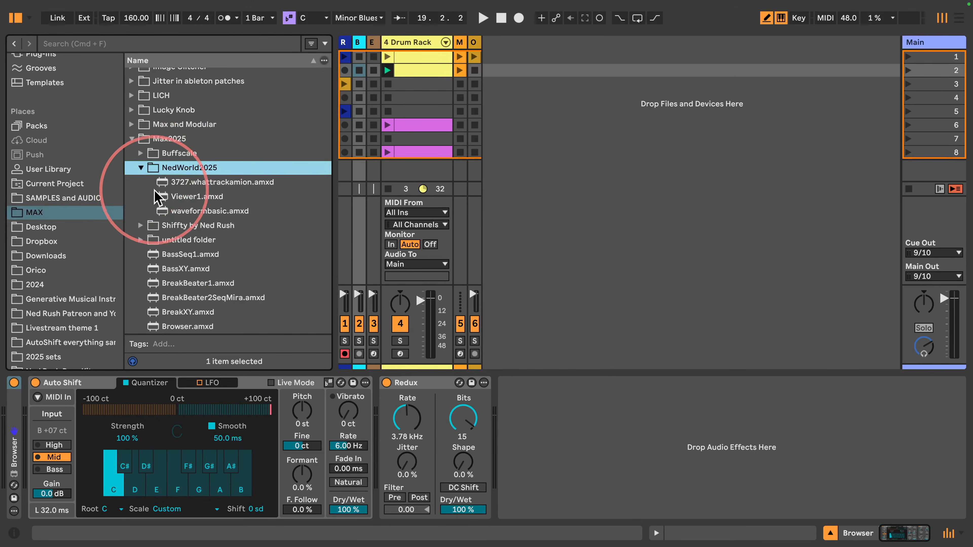
drag(181, 196, 590, 121)
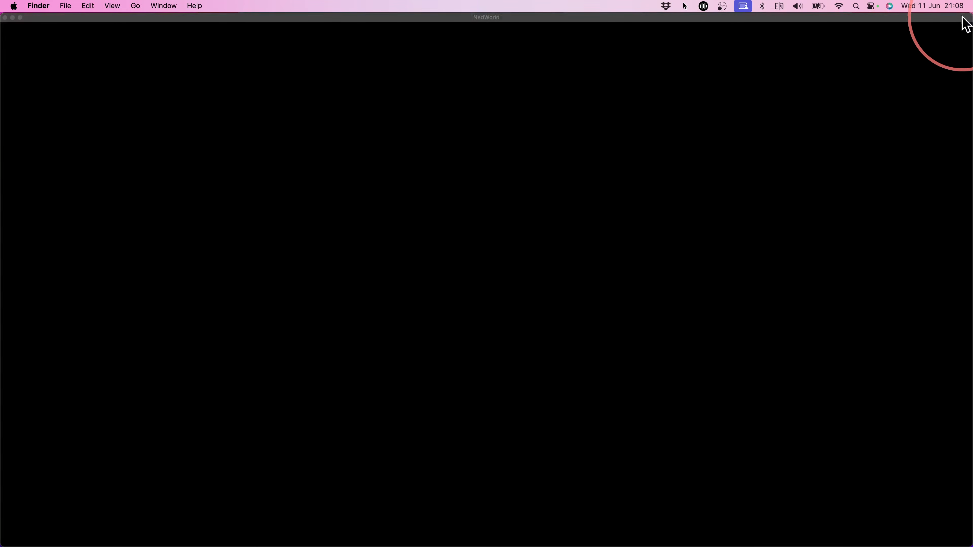
- Shrink the NedWorld viewer window and place it over the empty area beside the Live set's tracks
drag(968, 21, 387, 315)
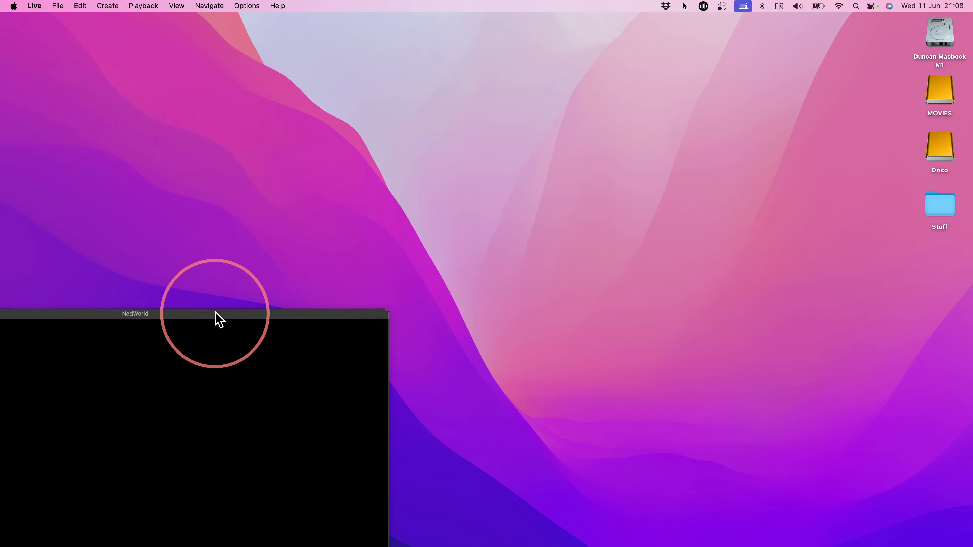
drag(217, 320, 597, 86)
mouse_move(569, 542)
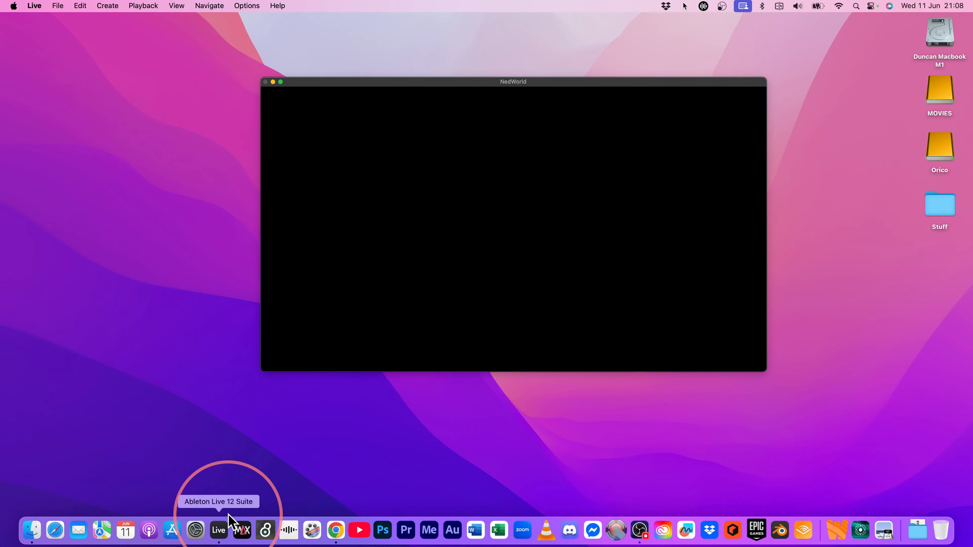
click(219, 531)
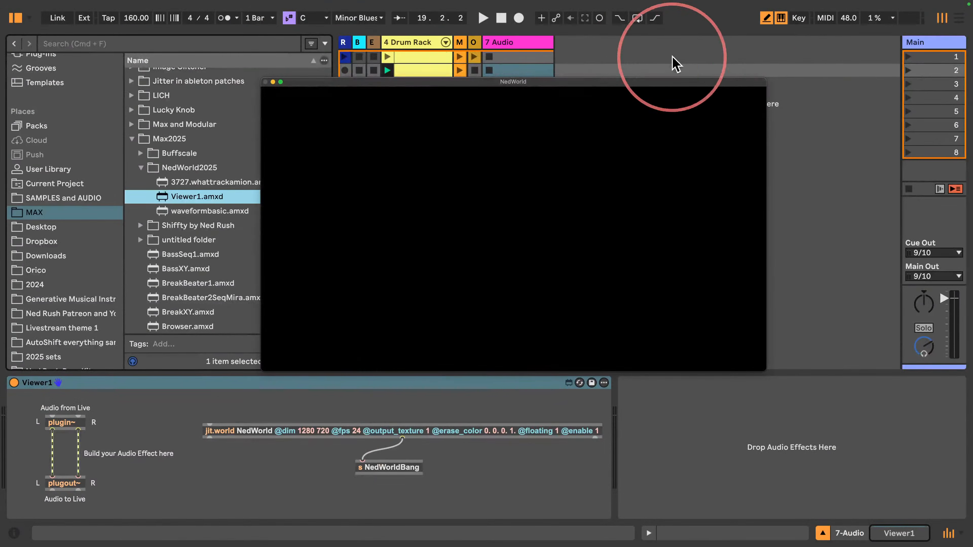
drag(757, 79, 521, 157)
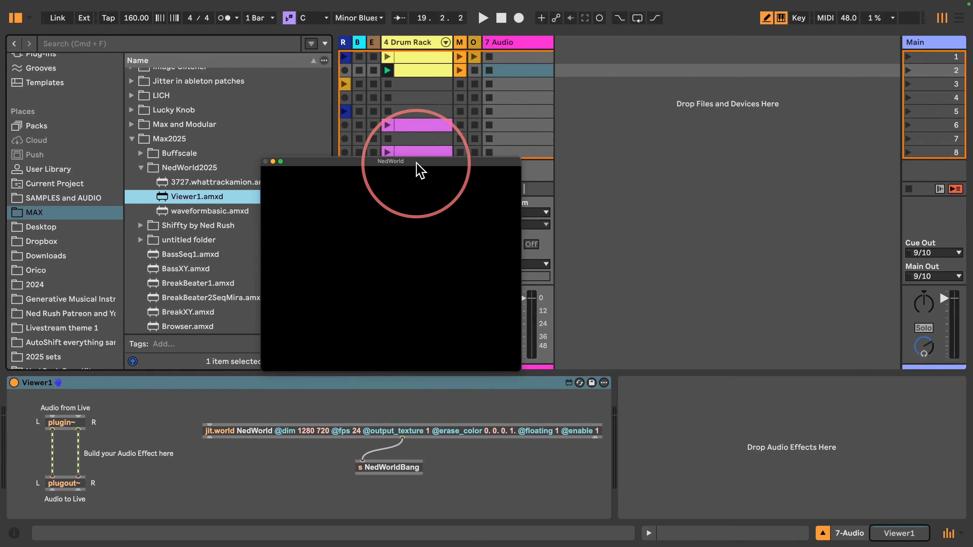
drag(420, 169, 787, 71)
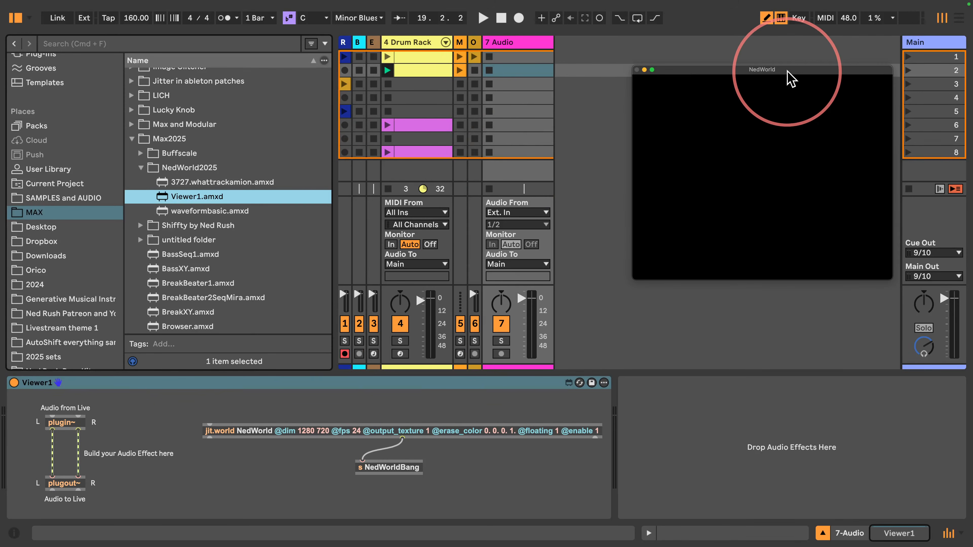
click(305, 384)
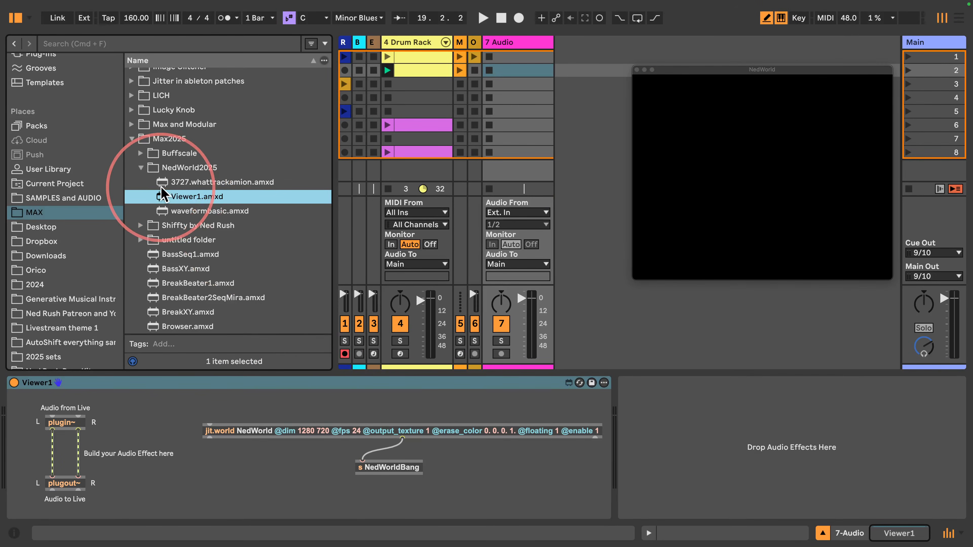
- Load waveformbasic.amxd onto a new audio track, place the device at the end of the Drum Rack's chain and start playback
drag(163, 211, 594, 85)
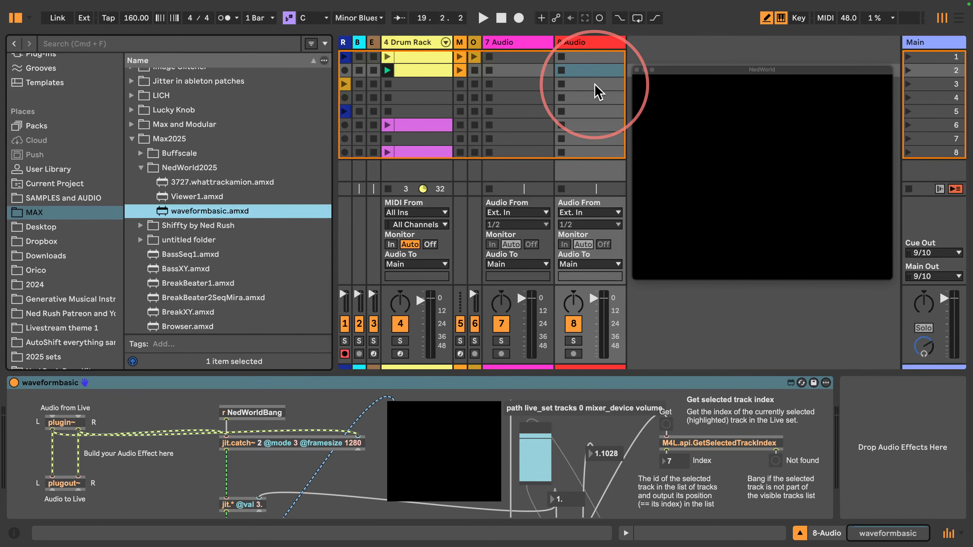
click(569, 403)
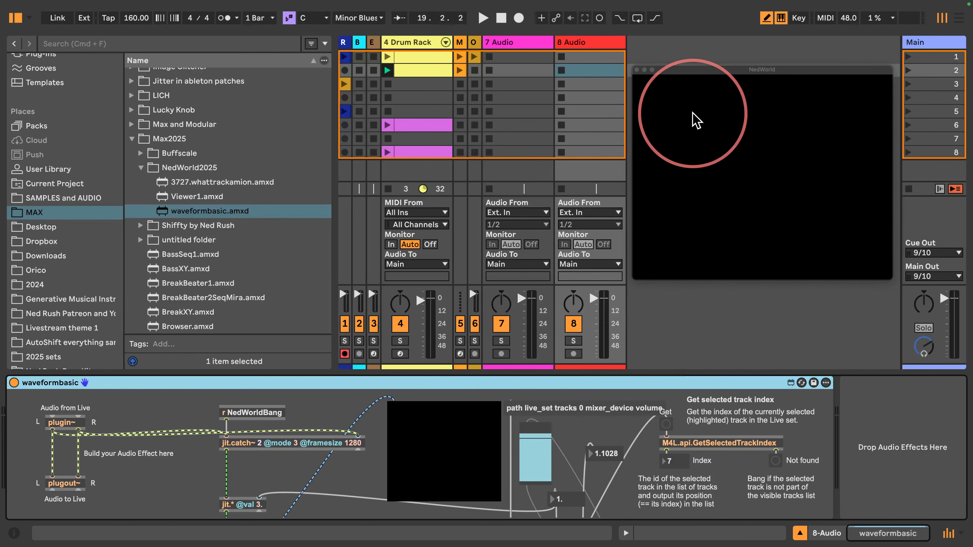
drag(415, 385, 475, 438)
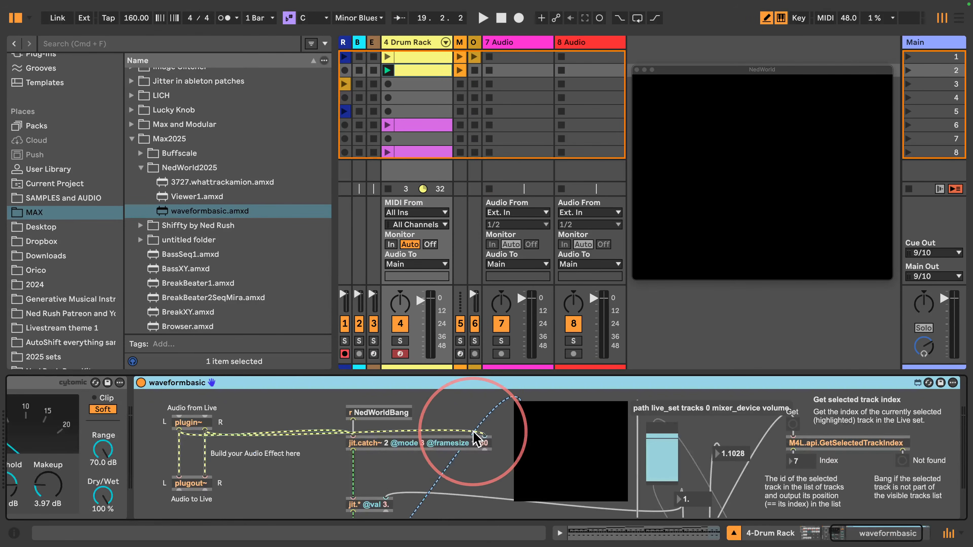
key(space)
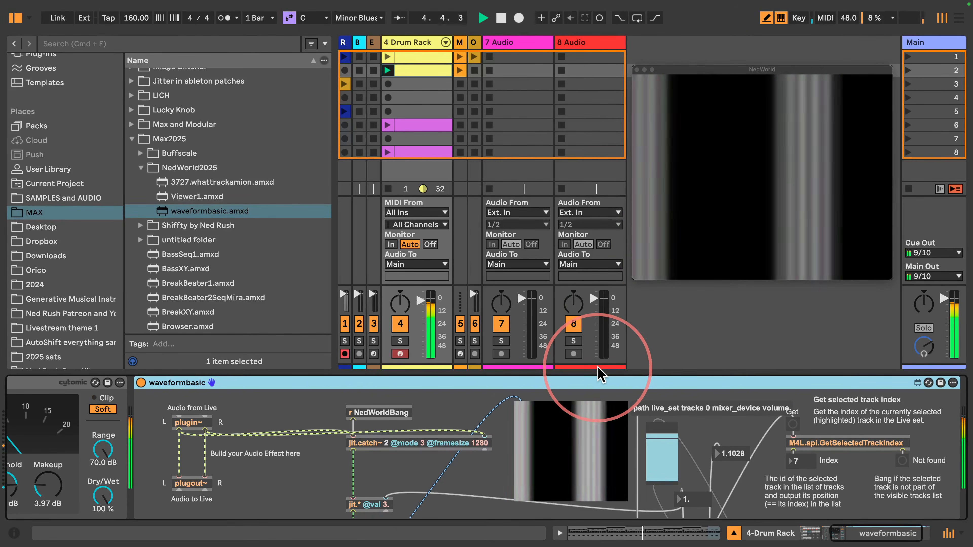
- Move the Viewer1 device from the 7 Audio track to the Main track and stop playback
click(517, 70)
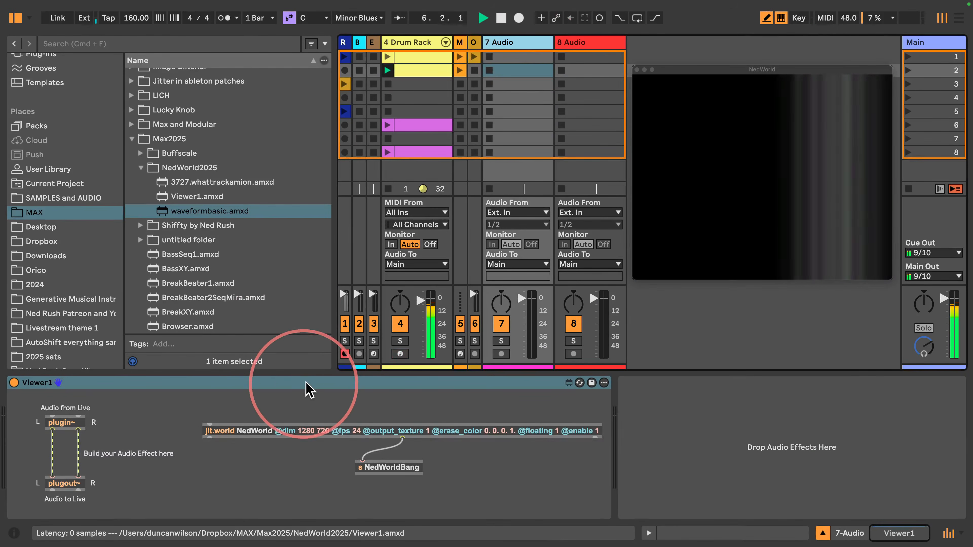
drag(305, 382, 931, 45)
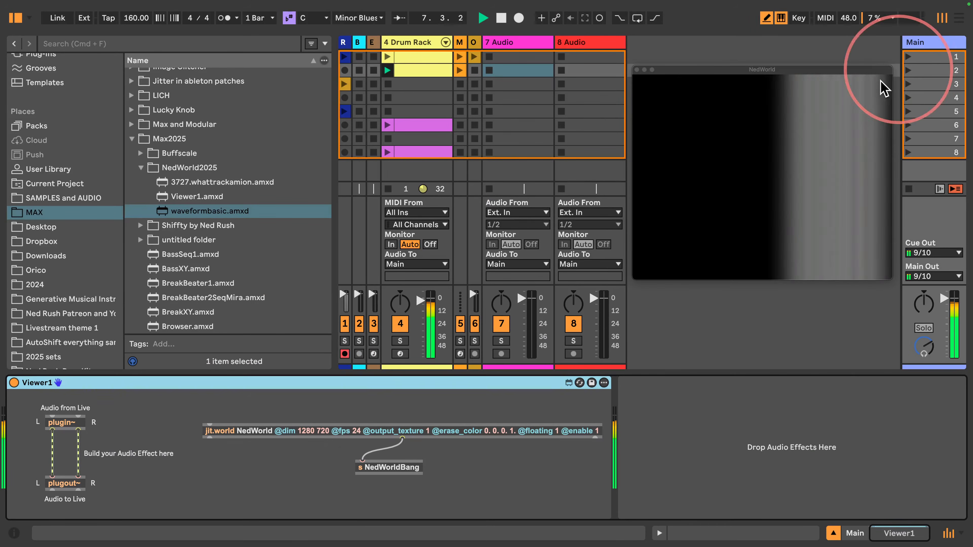
key(space)
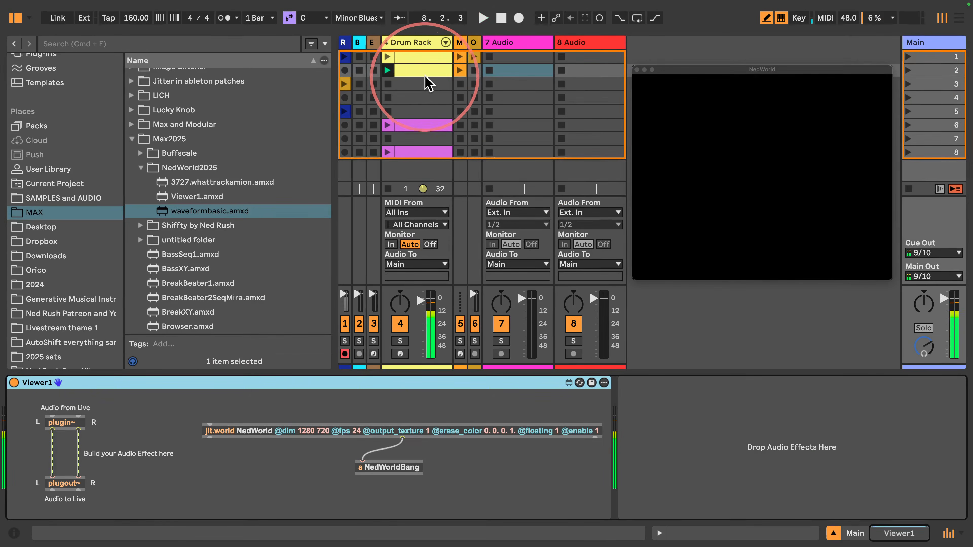
- Move the NedWorld window slightly up and show the waveformbasic device on the Drum Rack track
click(413, 48)
drag(741, 80, 745, 70)
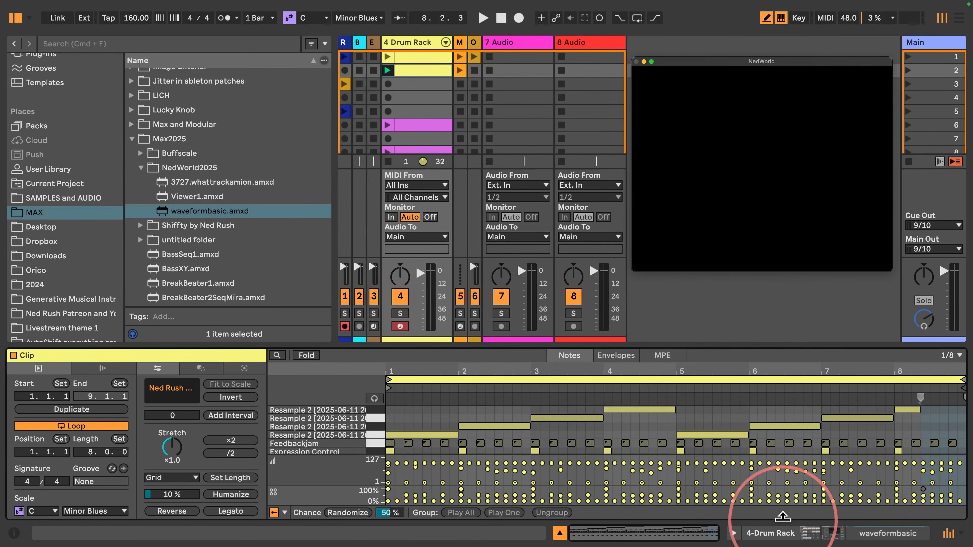
click(420, 267)
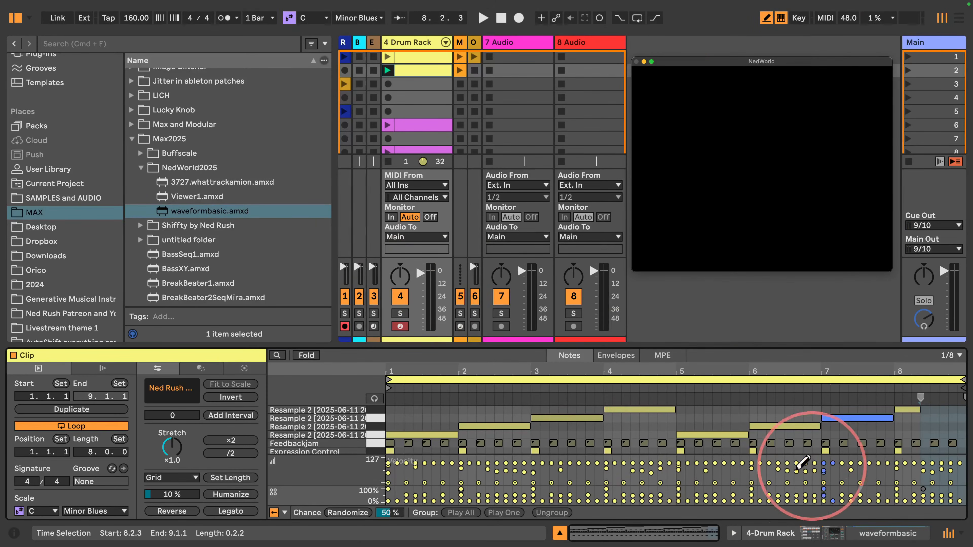
click(798, 538)
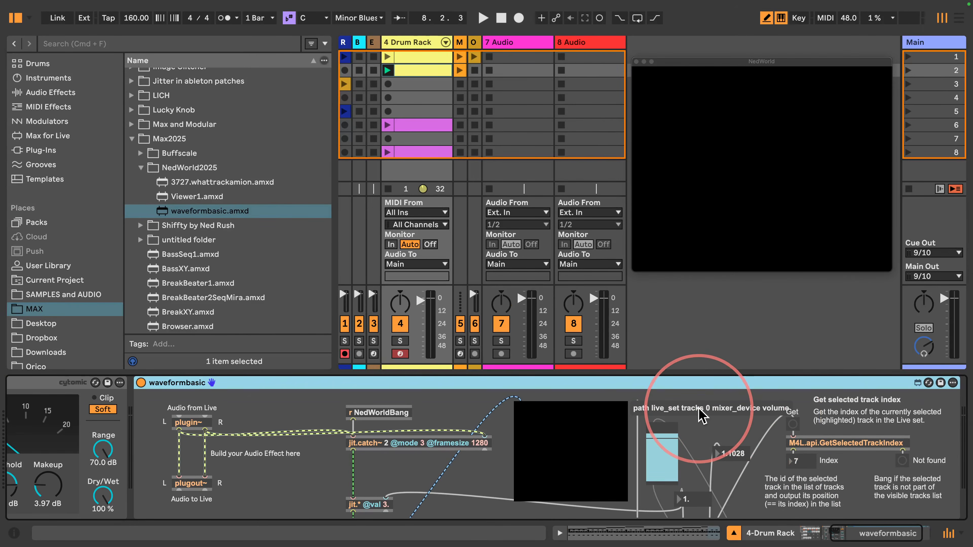
- Raise the Drum Rack's volume to 6.0 dB, get the selected track index in waveformbasic, and lower the volume again
click(420, 298)
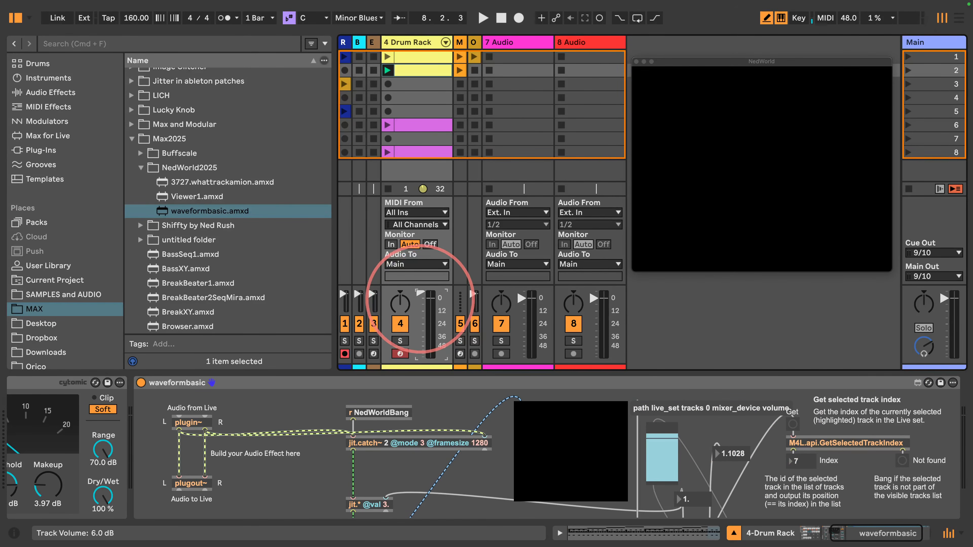
click(793, 424)
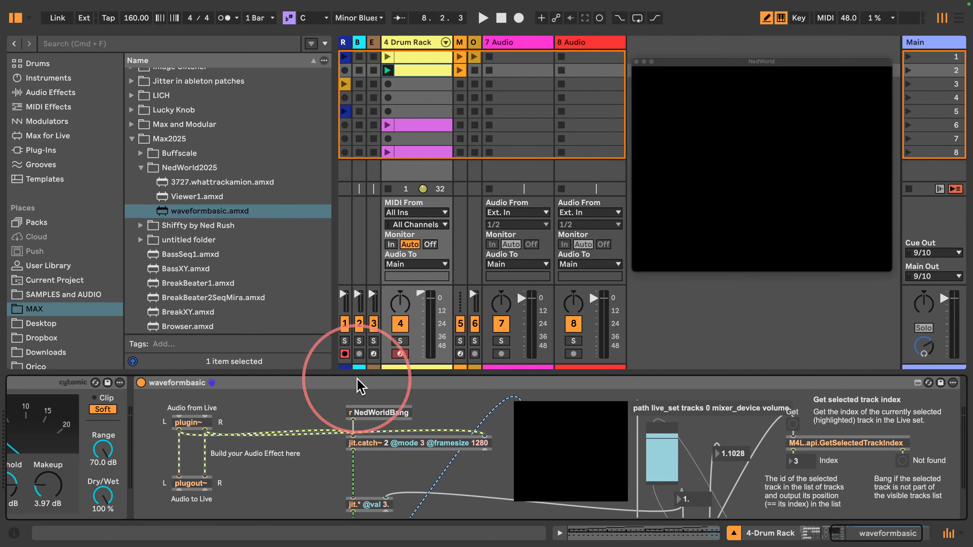
mouse_move(420, 294)
mouse_down()
mouse_move(421, 311)
mouse_move(420, 299)
mouse_up()
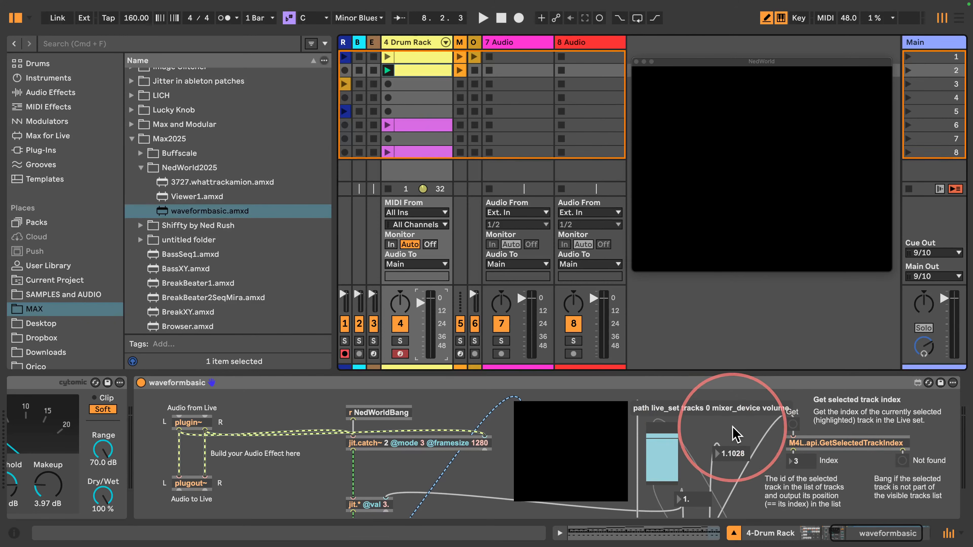
- Open the waveformbasic device for editing in Max and enlarge its patcher window to fill the screen
click(953, 383)
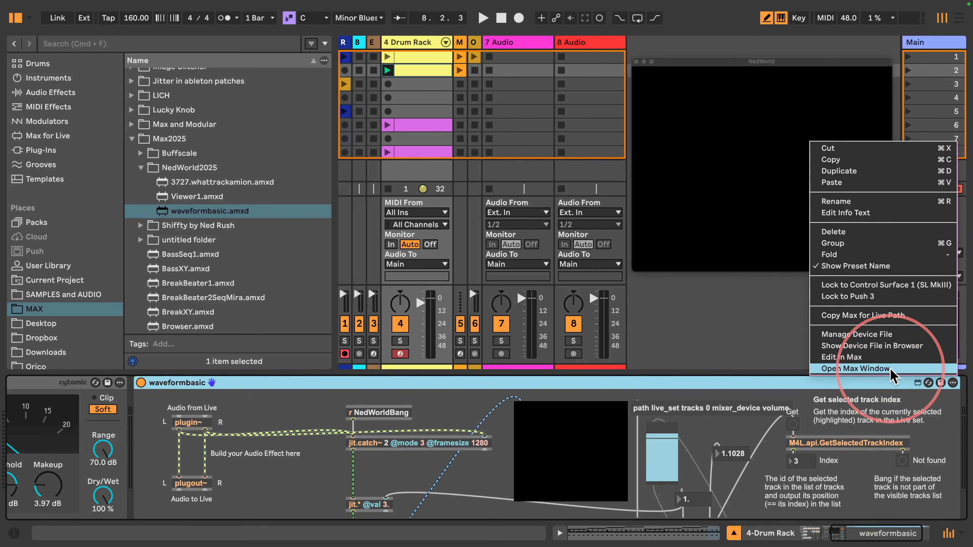
click(867, 358)
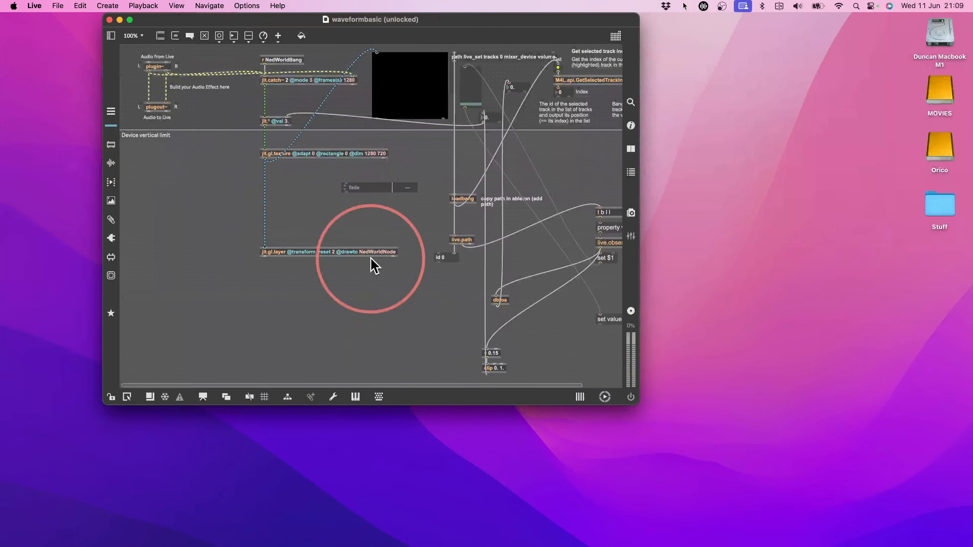
double_click(390, 19)
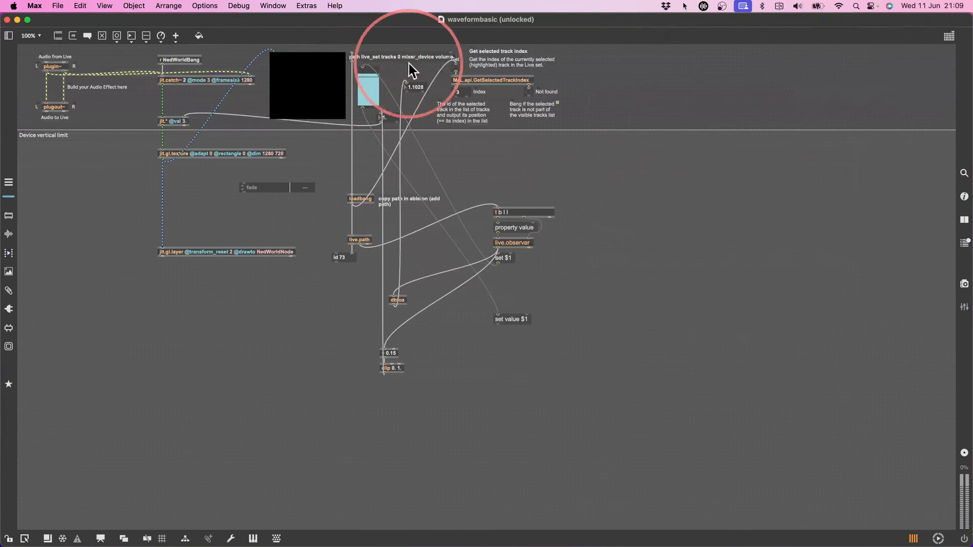
- Change the live path message to "path live_set tracks $1 mixer_device volume"
double_click(398, 57)
key(BackSpace)
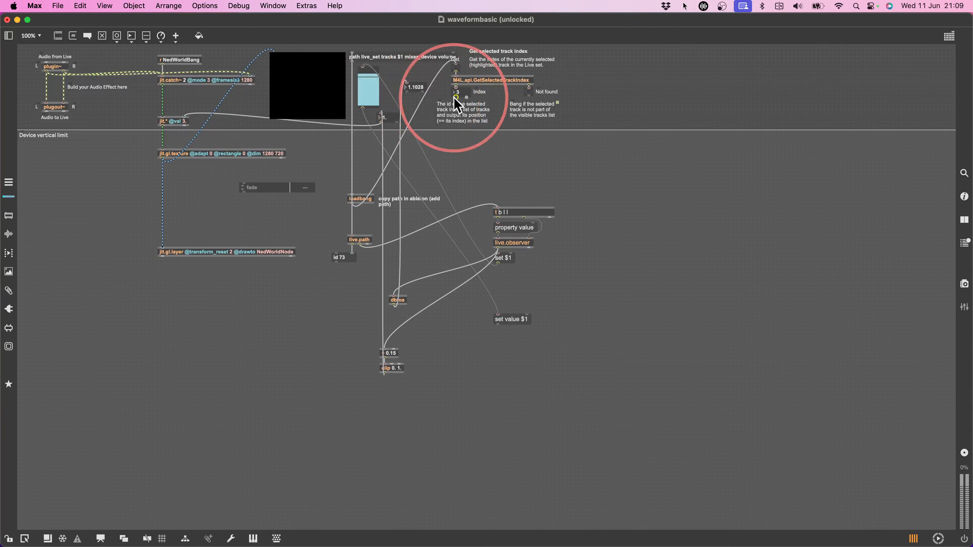
- Reposition the live path message at the top of the patch and connect the track Index number box to its inlet
drag(385, 57, 373, 176)
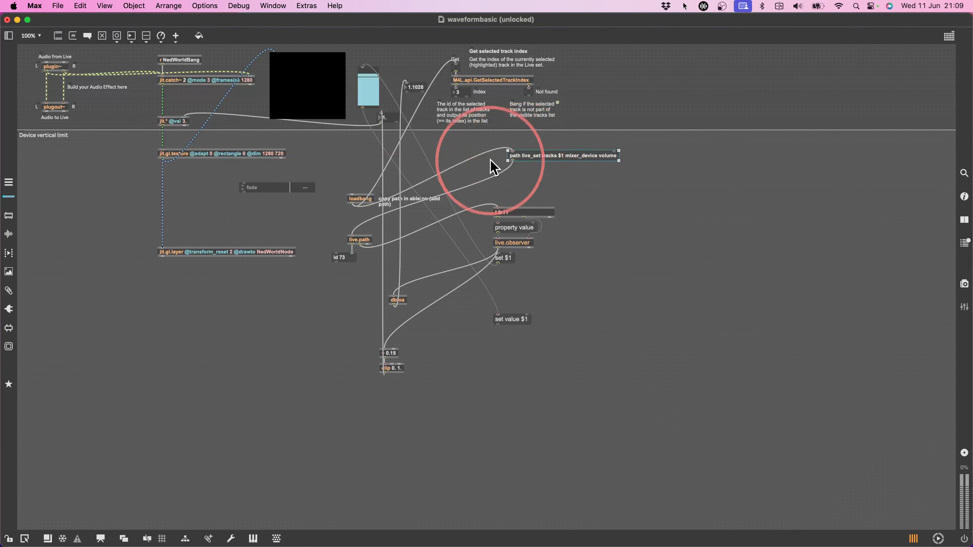
click(483, 153)
drag(544, 155, 388, 50)
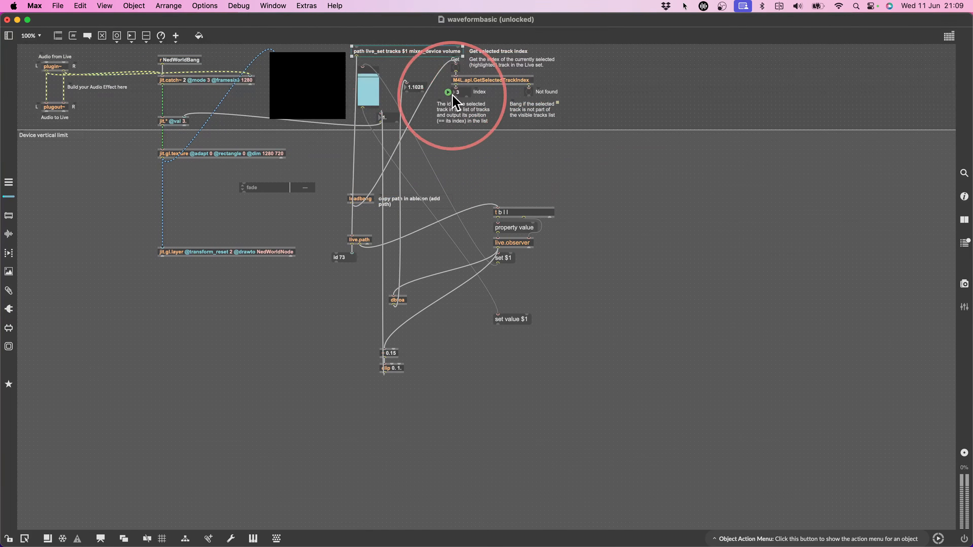
mouse_move(456, 97)
mouse_down()
mouse_move(349, 48)
mouse_move(359, 53)
mouse_up()
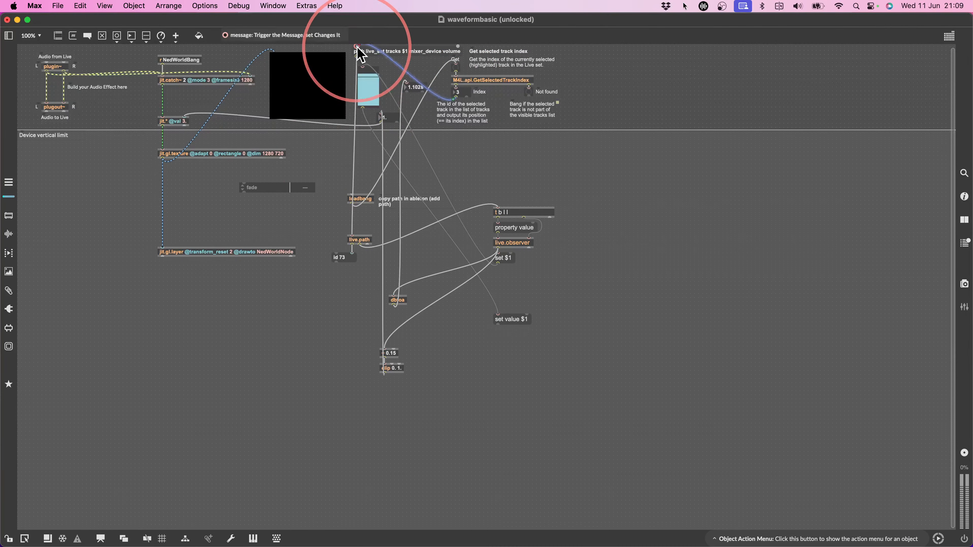
- Lock and close the waveformbasic patcher, and switch back to Ableton Live
key(super+e)
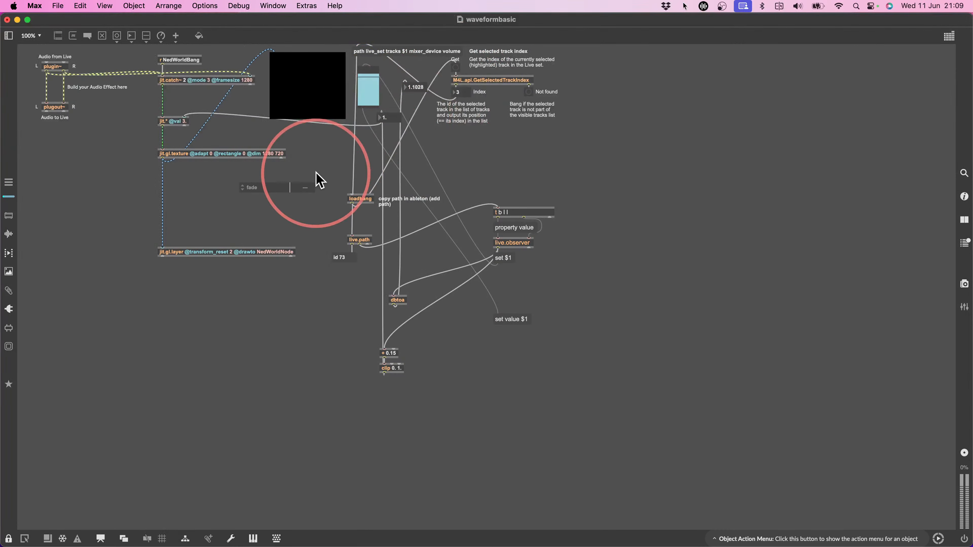
key(super+w)
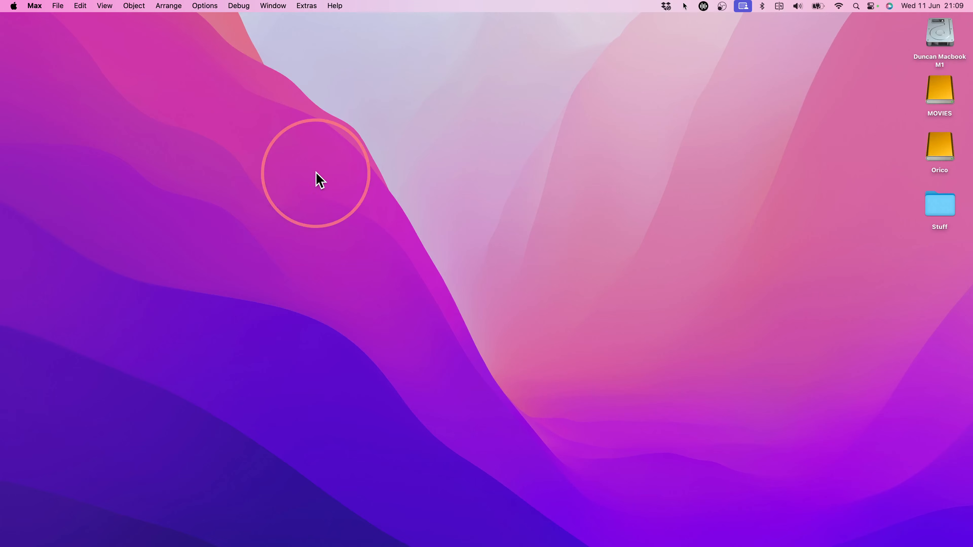
mouse_move(475, 537)
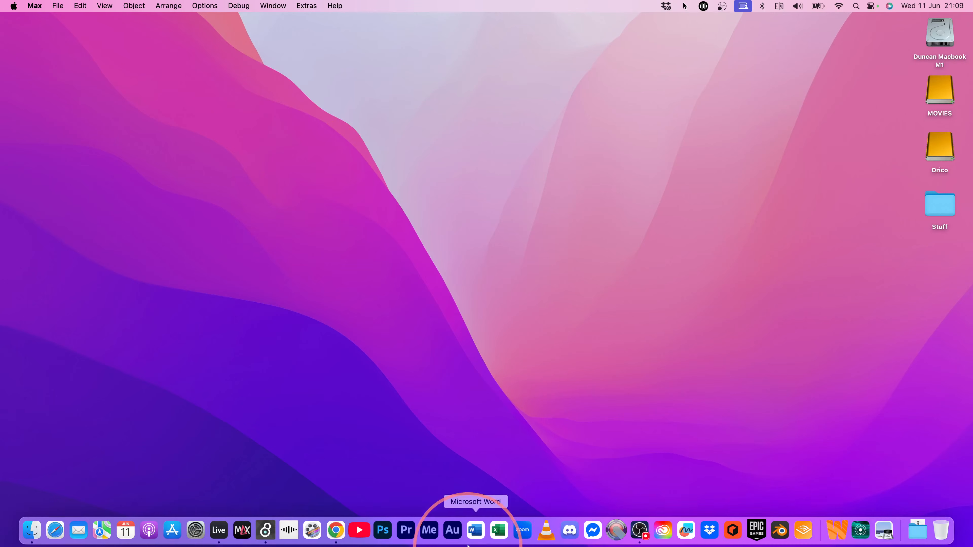
click(227, 533)
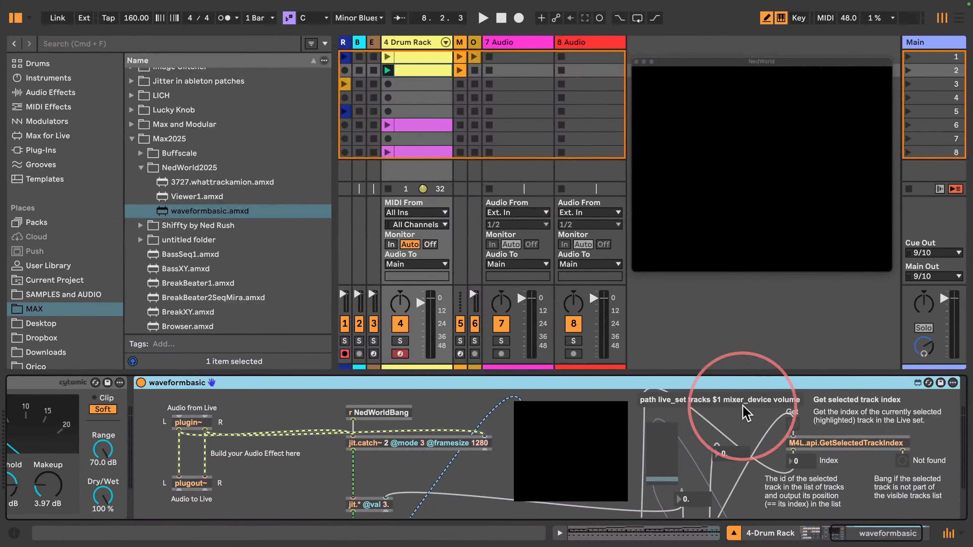
- Lower the Drum Rack's volume all the way, start playback, and raise the volume to -4.0 dB
click(421, 308)
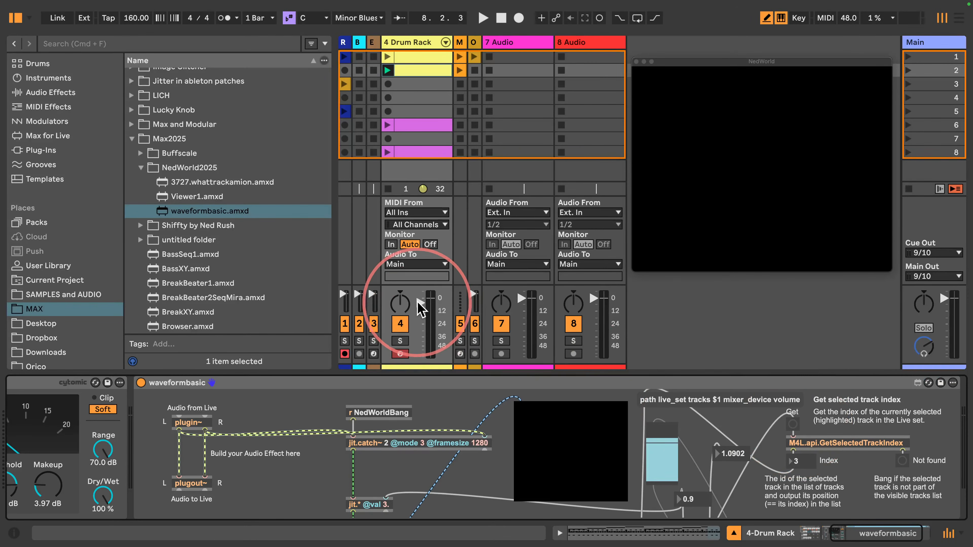
drag(422, 309, 422, 355)
key(space)
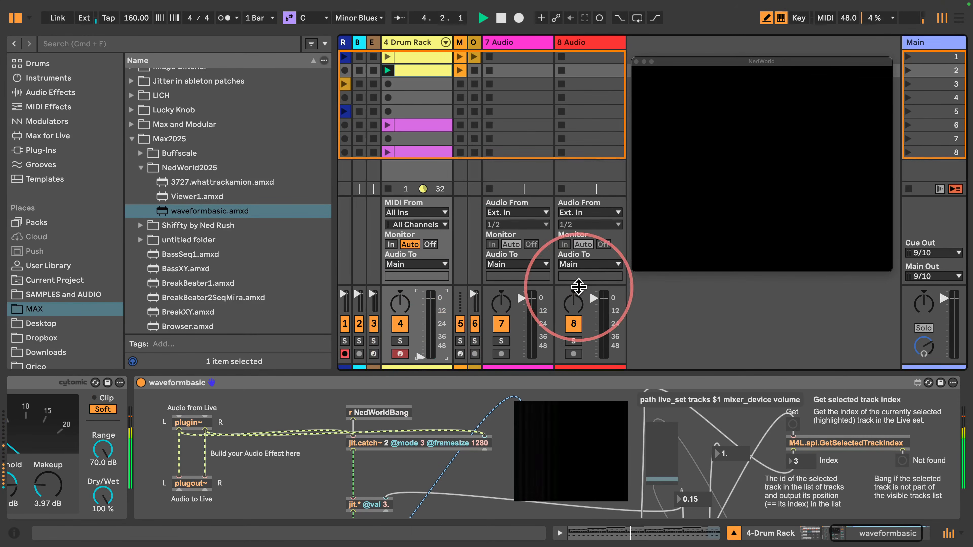
drag(420, 355, 420, 300)
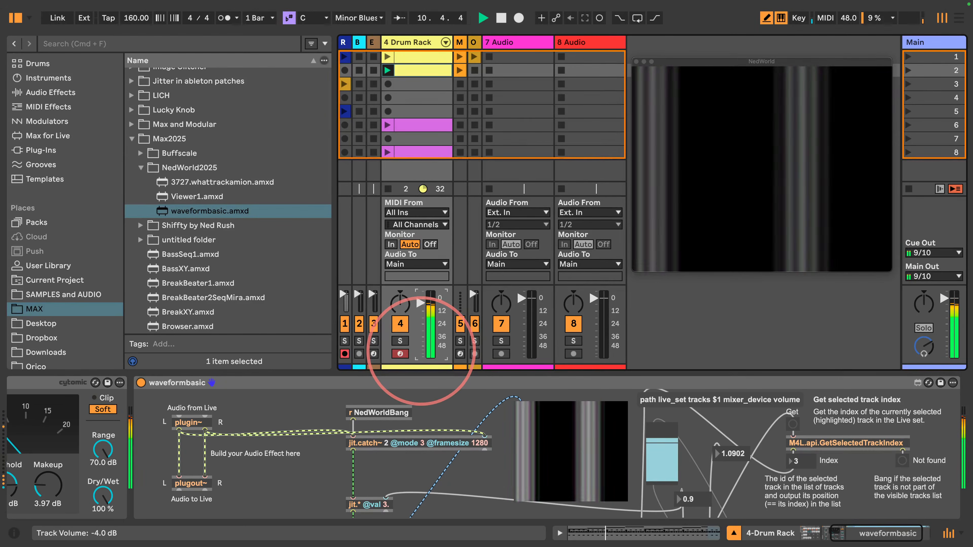
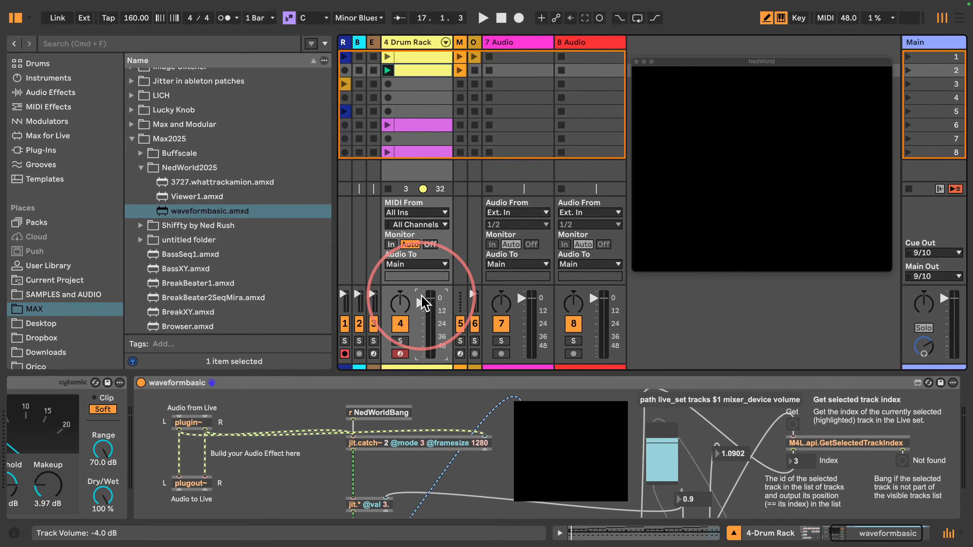
- Restart playback, raise the Drum Rack's volume slightly above -4.0 dB, and launch the track's first clip
key(space)
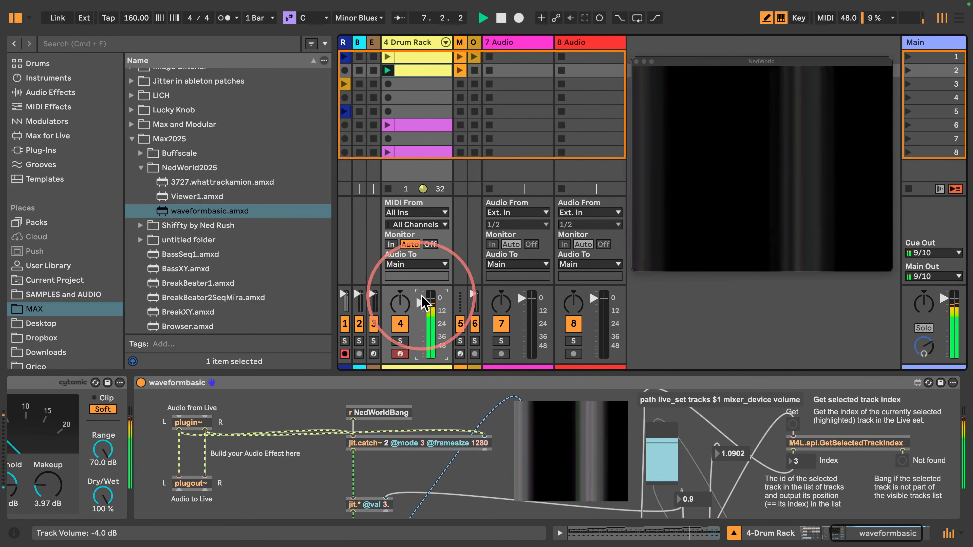
drag(424, 311, 424, 306)
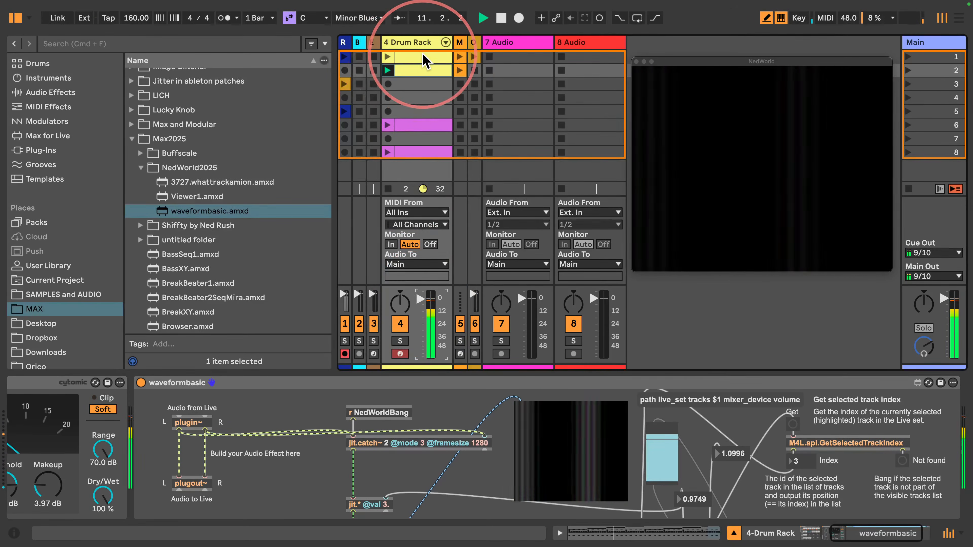
click(388, 57)
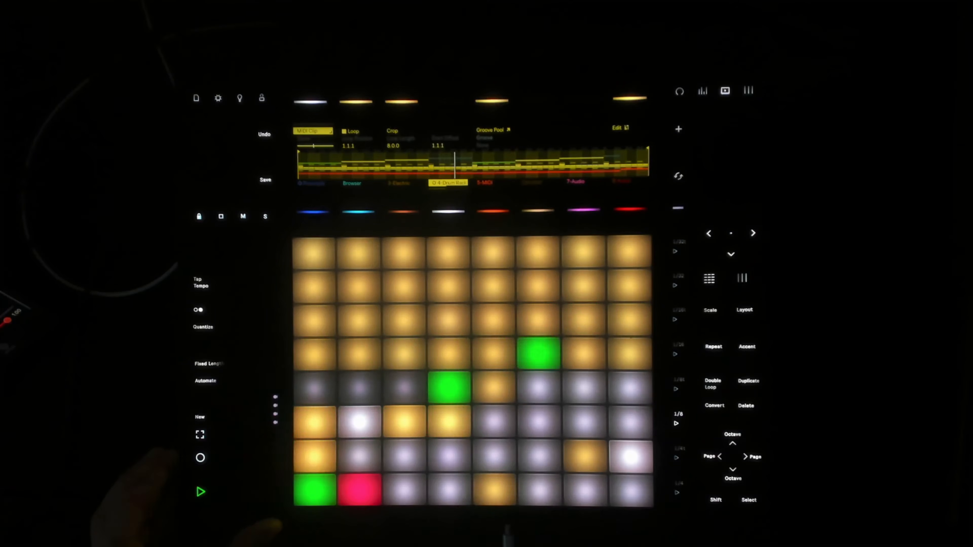
key(space)
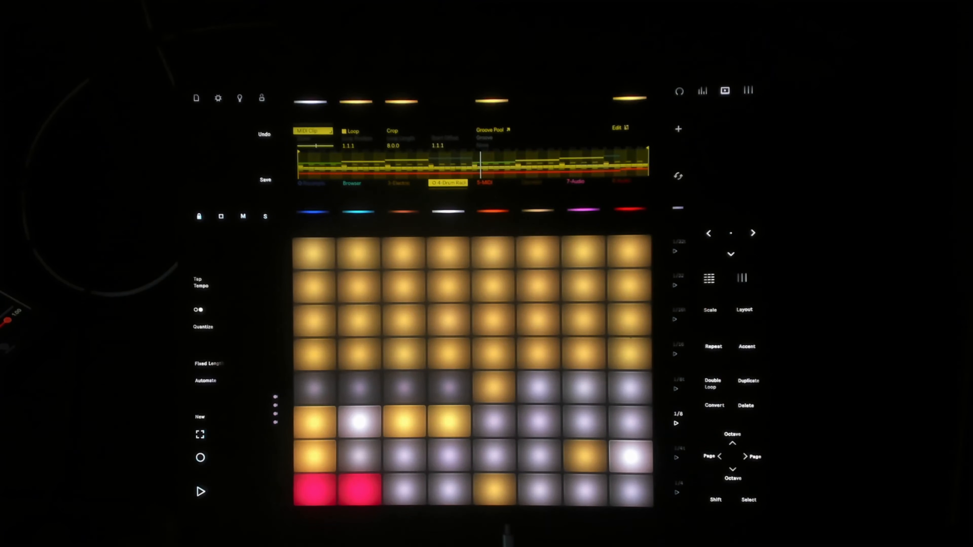
click(201, 491)
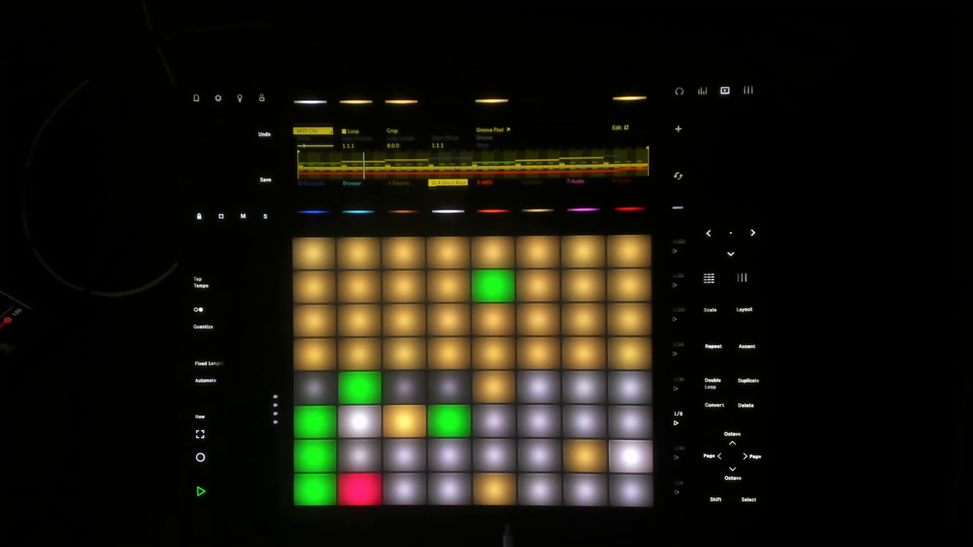
click(201, 491)
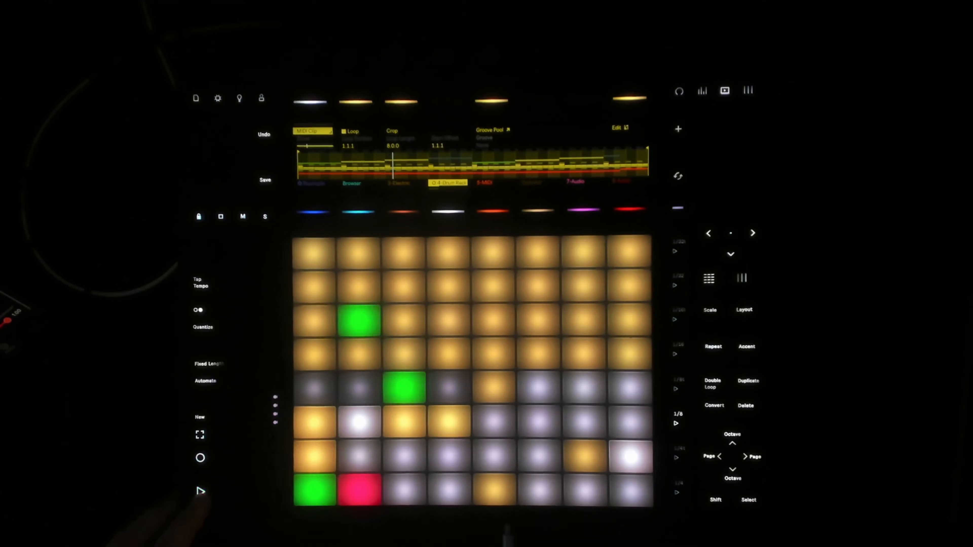
click(200, 491)
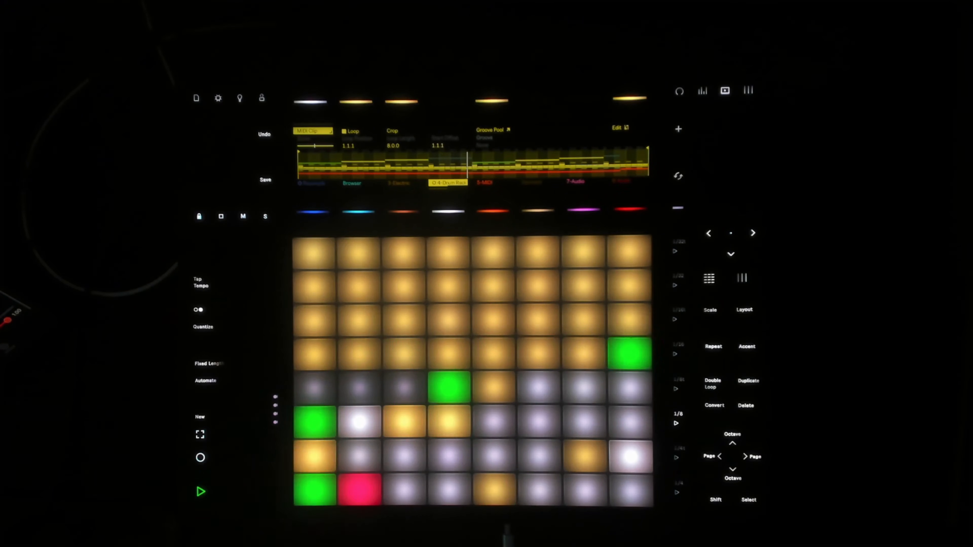
key(space)
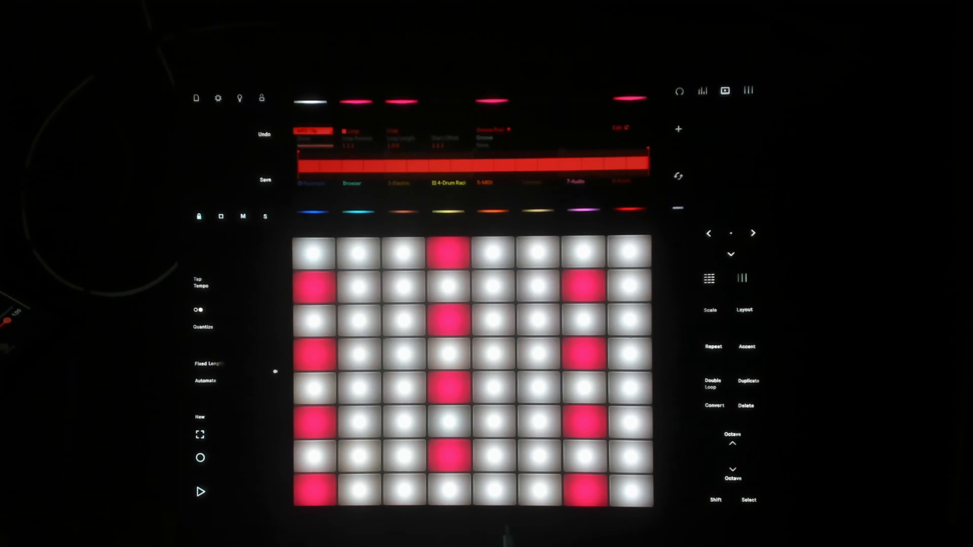
key(space)
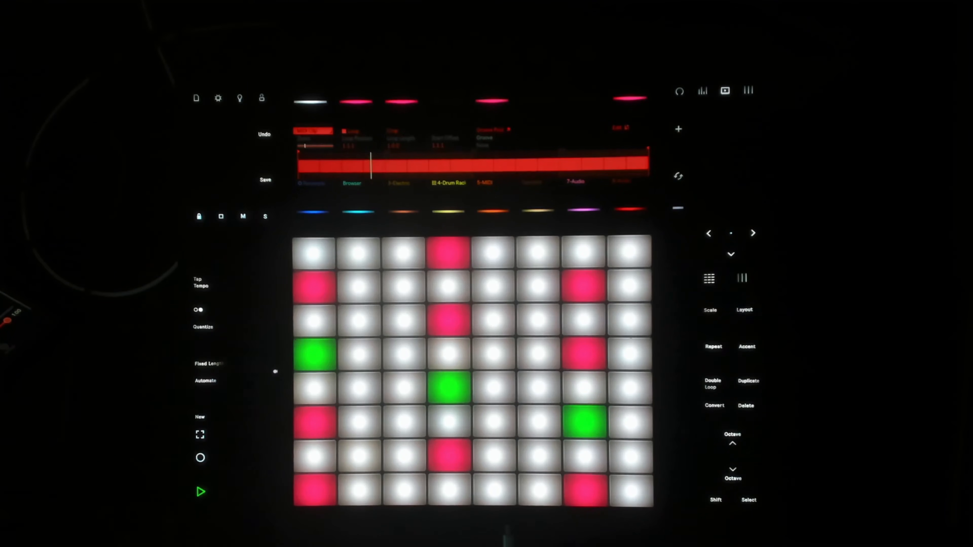
key(space)
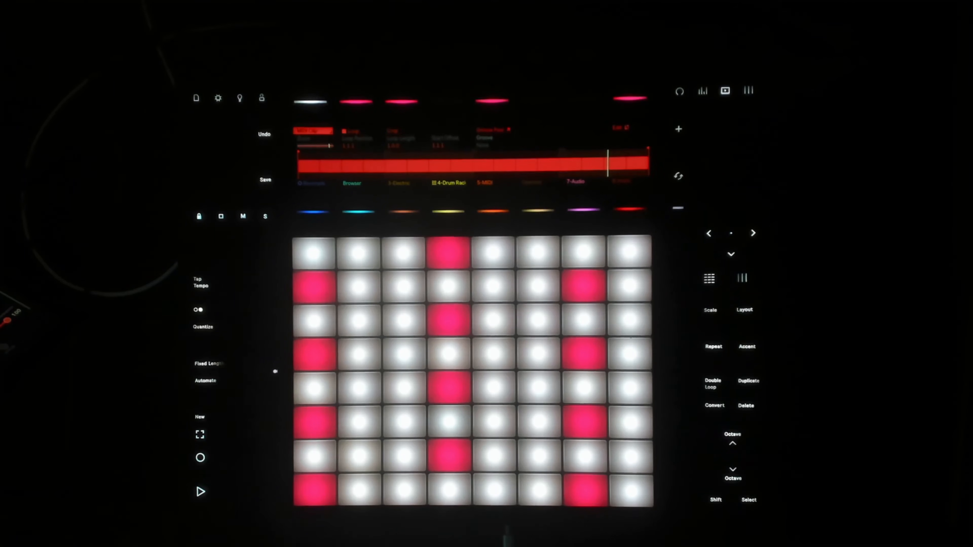
key(space)
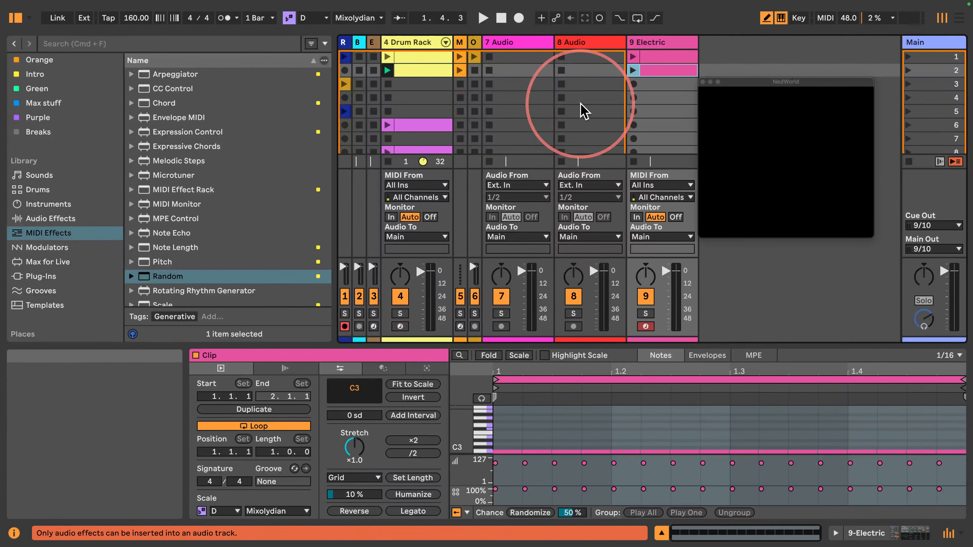
- Set the scale of the Electric track's first clip to C Major
mouse_move(596, 52)
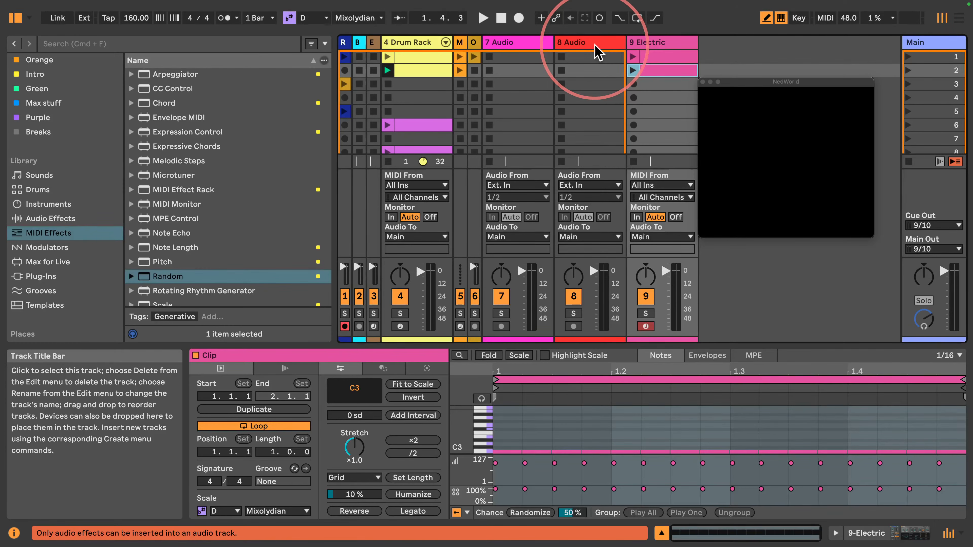
click(652, 58)
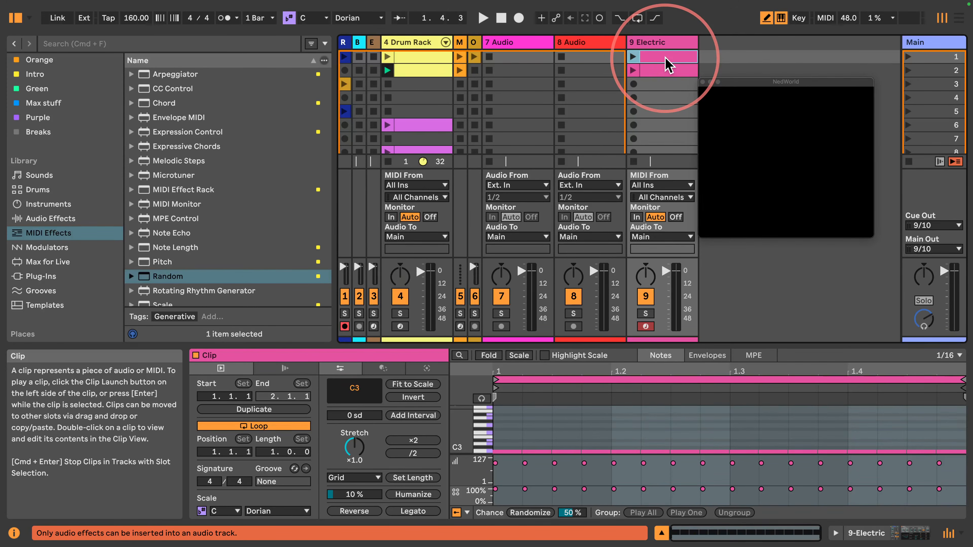
click(359, 17)
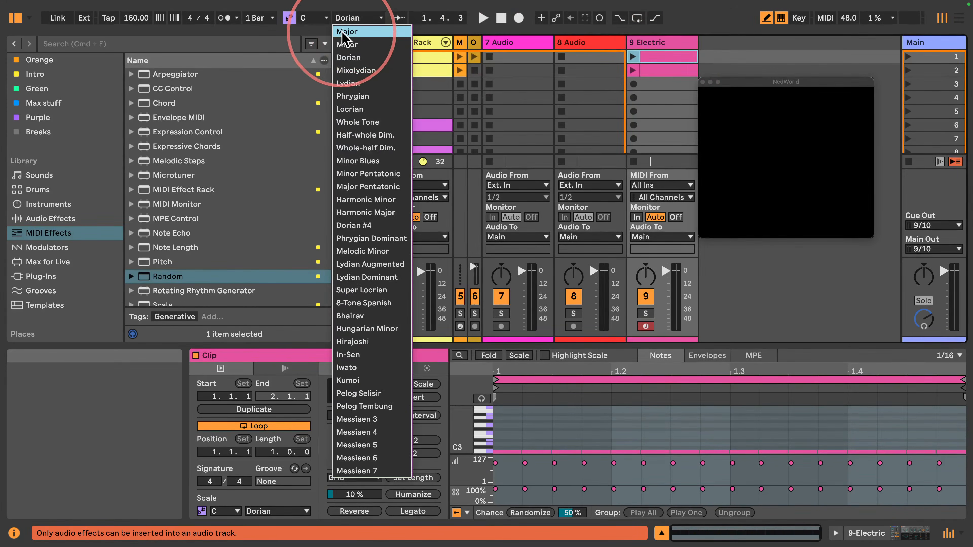
click(352, 26)
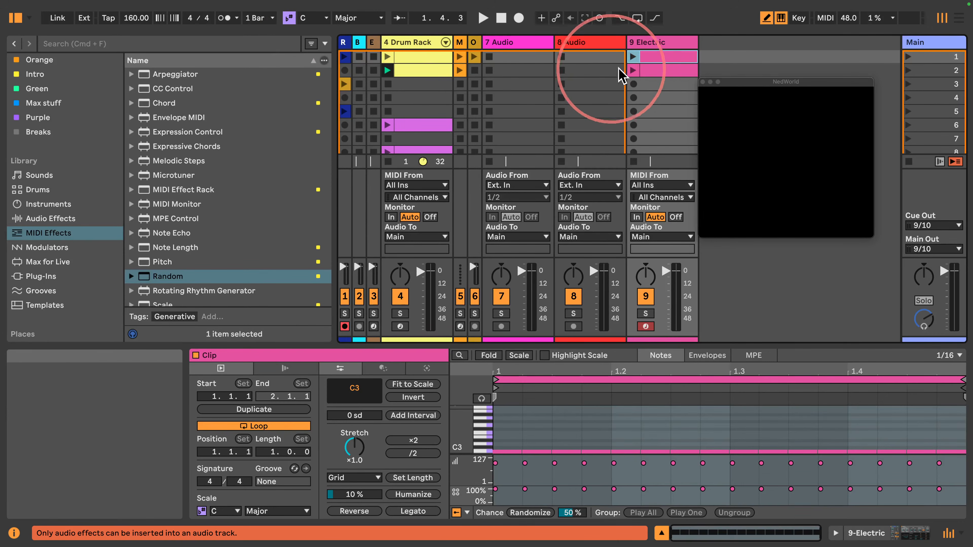
- Set the scale of the Electric track's second clip to D Dorian
click(651, 72)
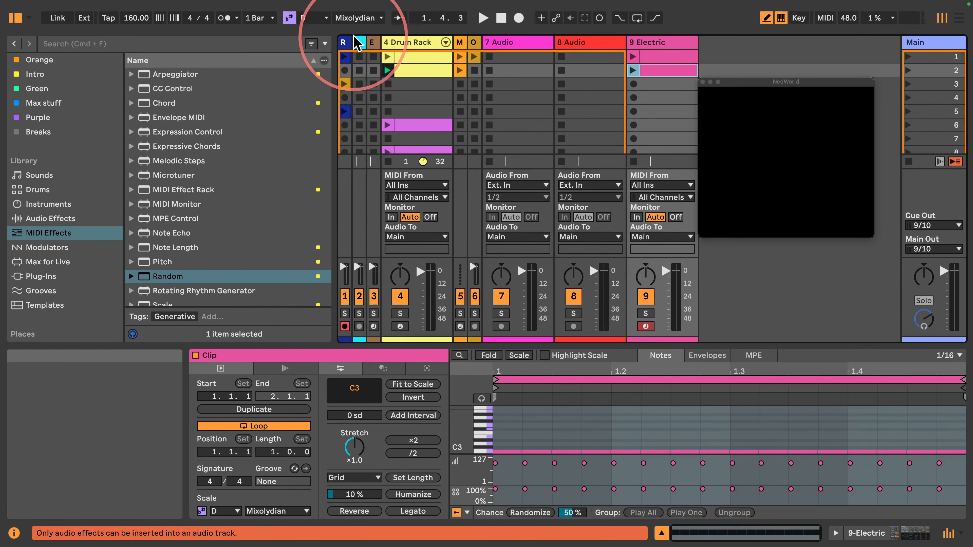
click(358, 18)
click(359, 70)
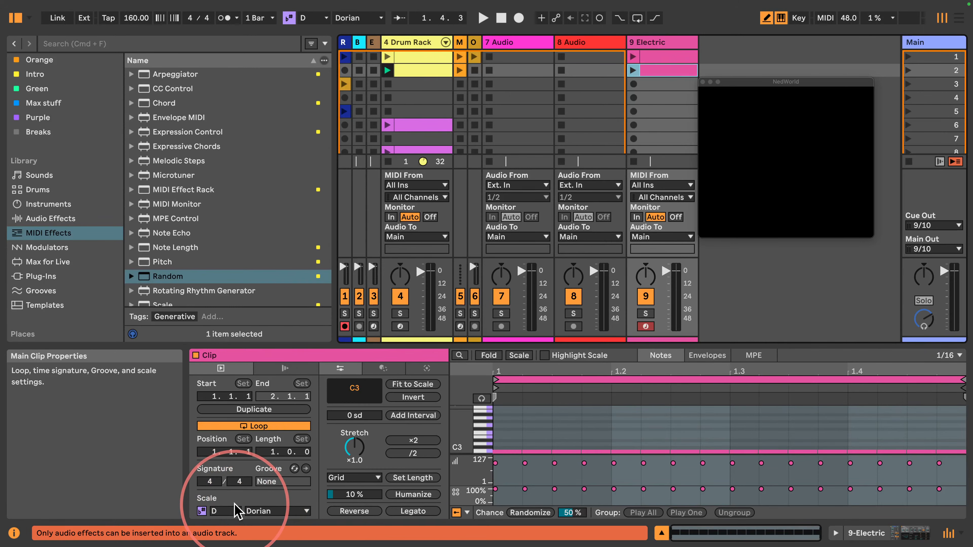
- Duplicate the Electric track and set the scale of the copy's first clip to Phrygian Dominant
click(664, 42)
key(super+d)
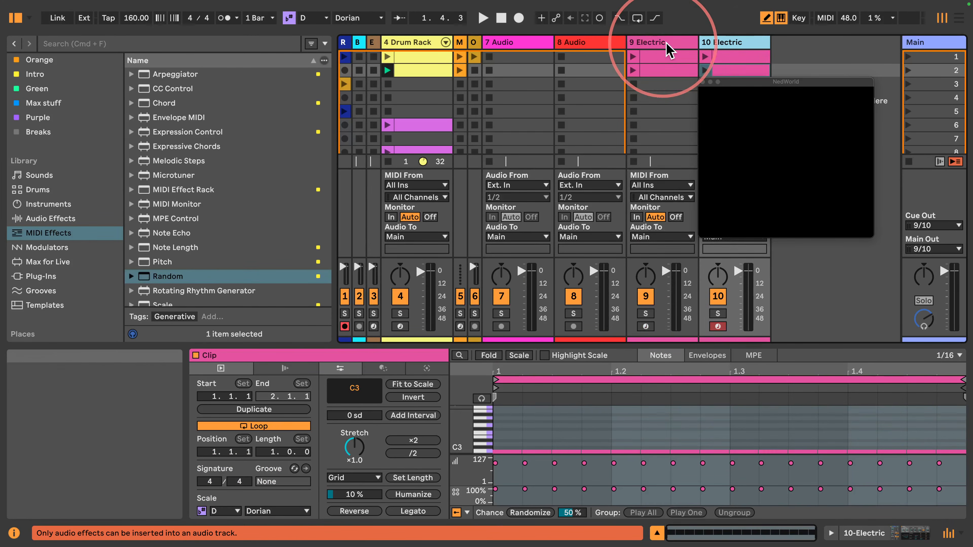
click(736, 58)
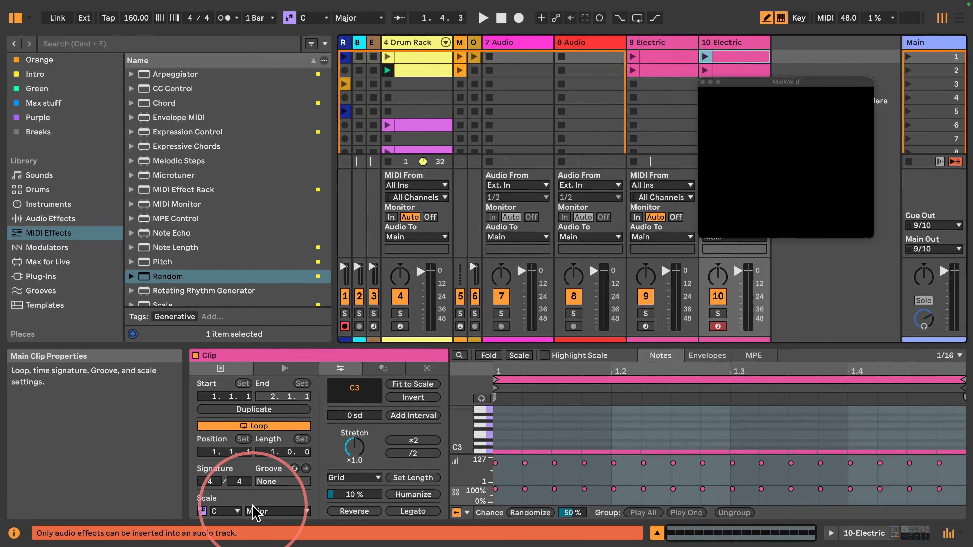
click(265, 511)
click(275, 296)
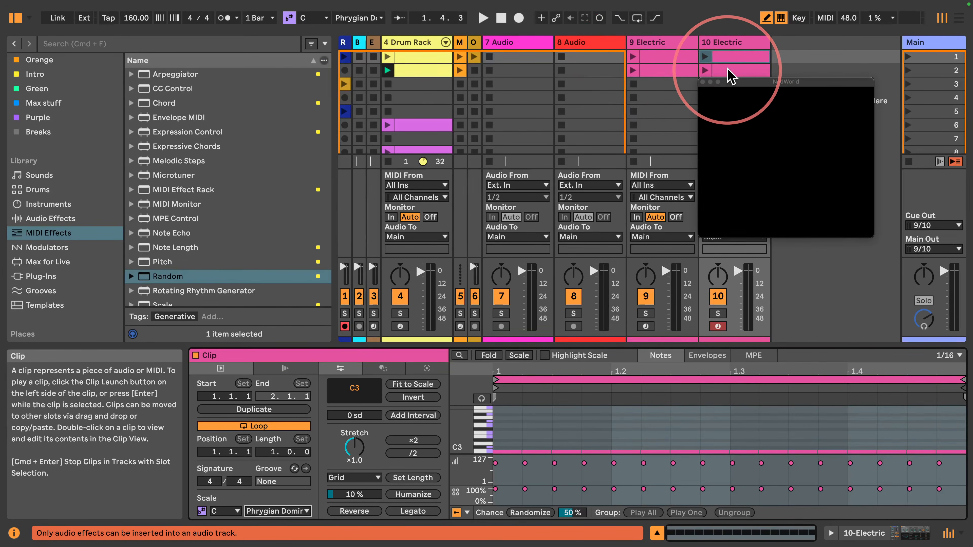
- Delete both Electric tracks, the duplicate and the original
click(728, 43)
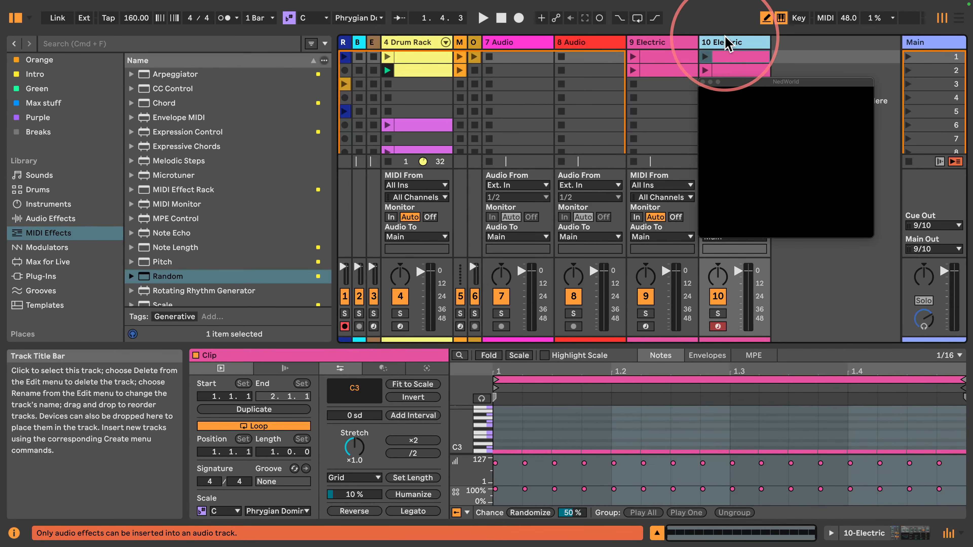
key(Delete)
key(Delete)
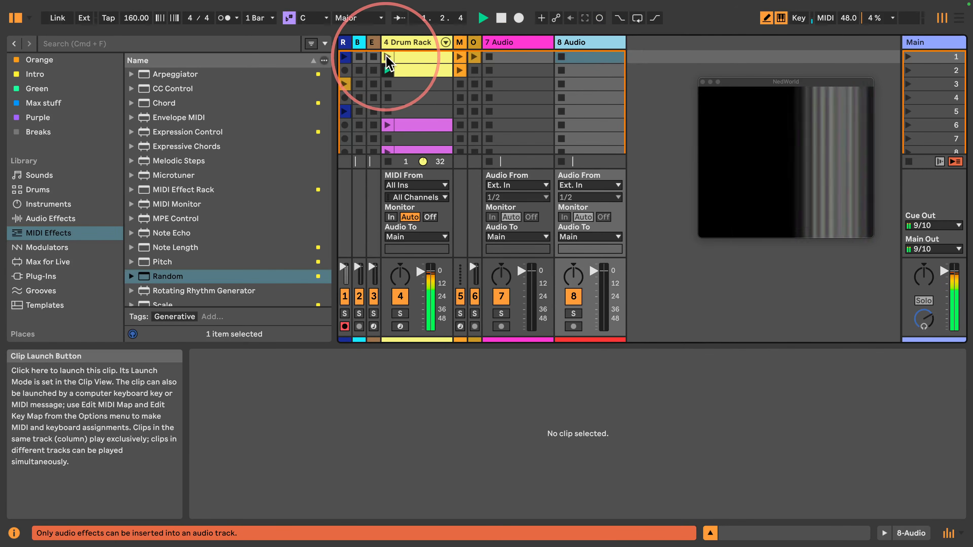
- Play the Drum Rack track's first clip and stop playback
click(387, 58)
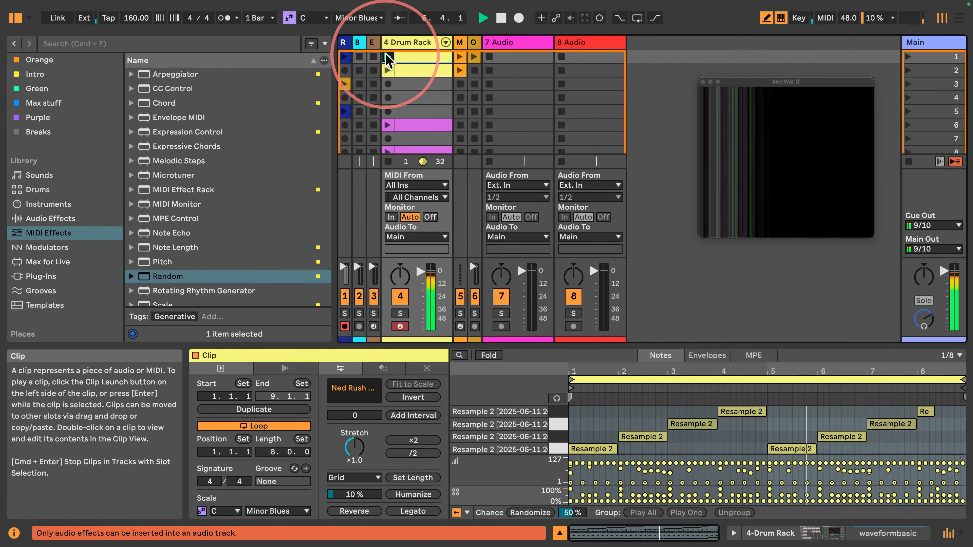
key(space)
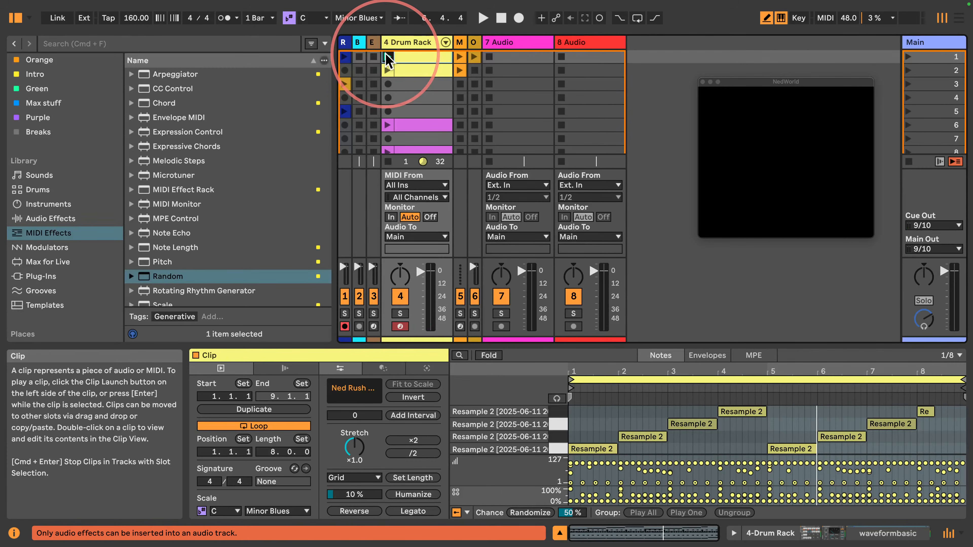
- Audition the Drum Rack track's first clip in several short bursts with the NedWorld visuals, and restart playback from position 1.1.1
click(388, 58)
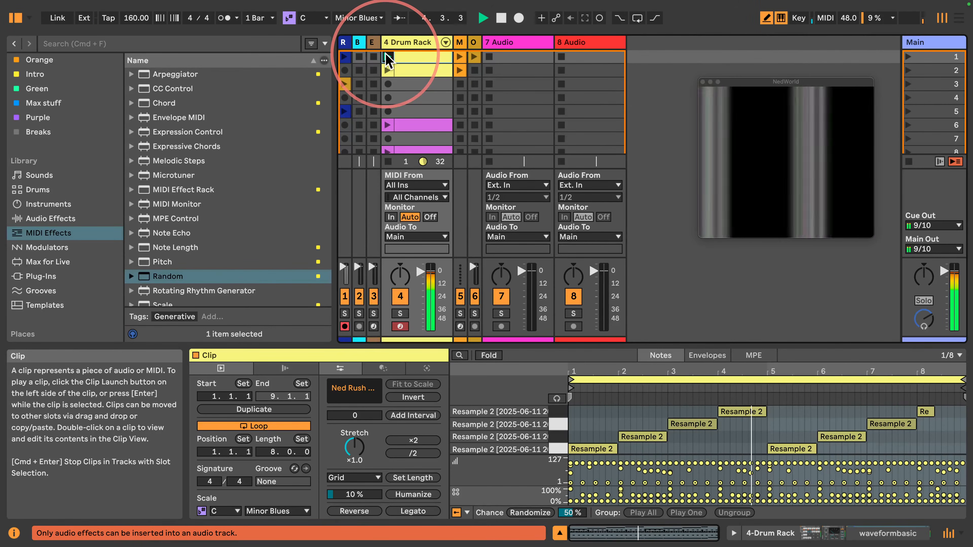
key(space)
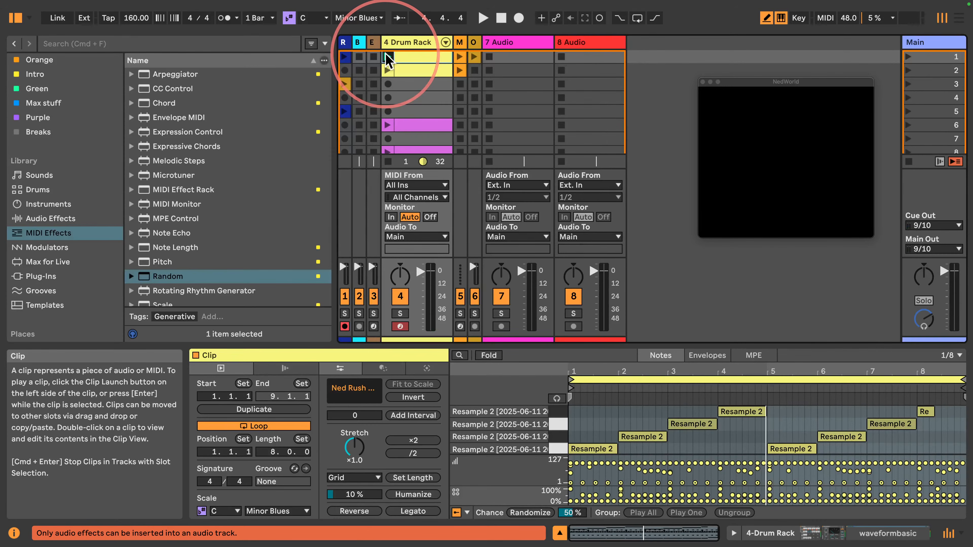
key(space)
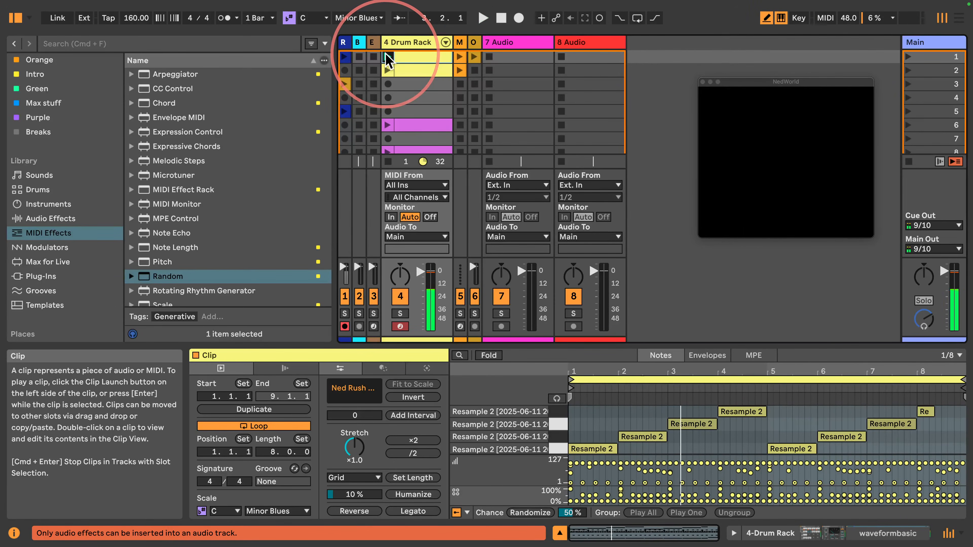
key(space)
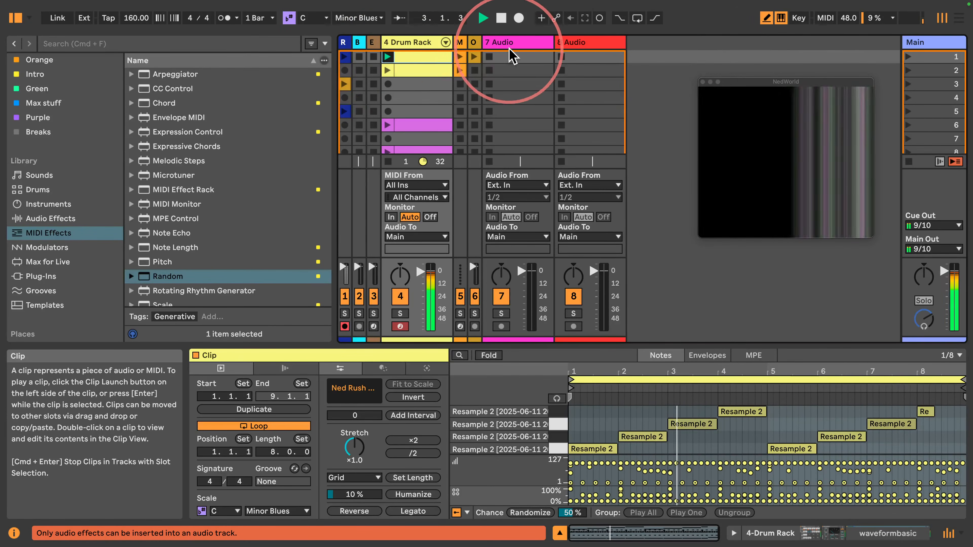
click(501, 18)
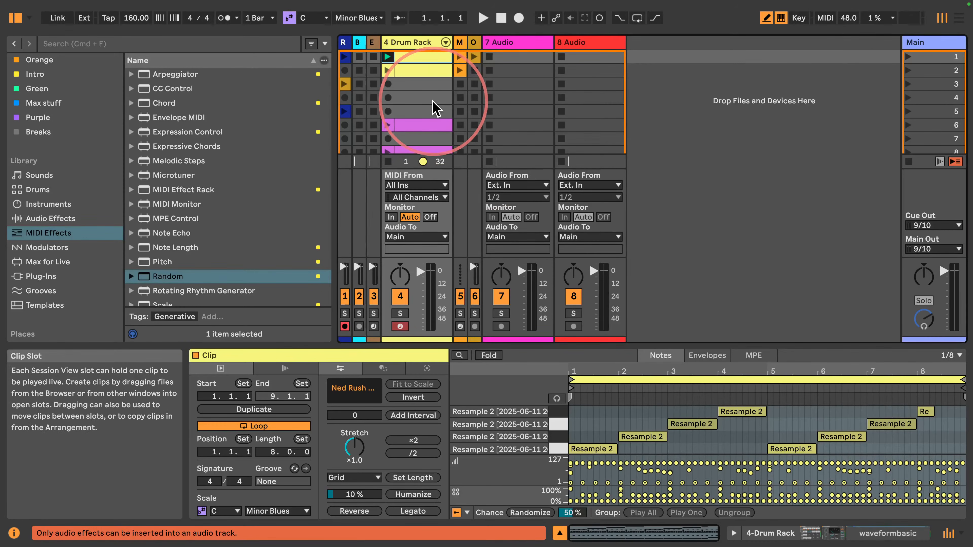
key(space)
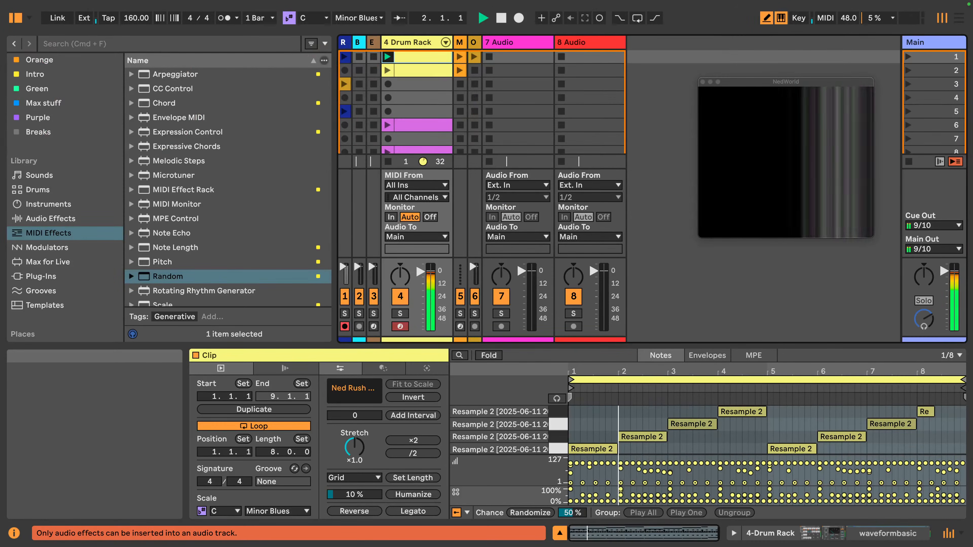